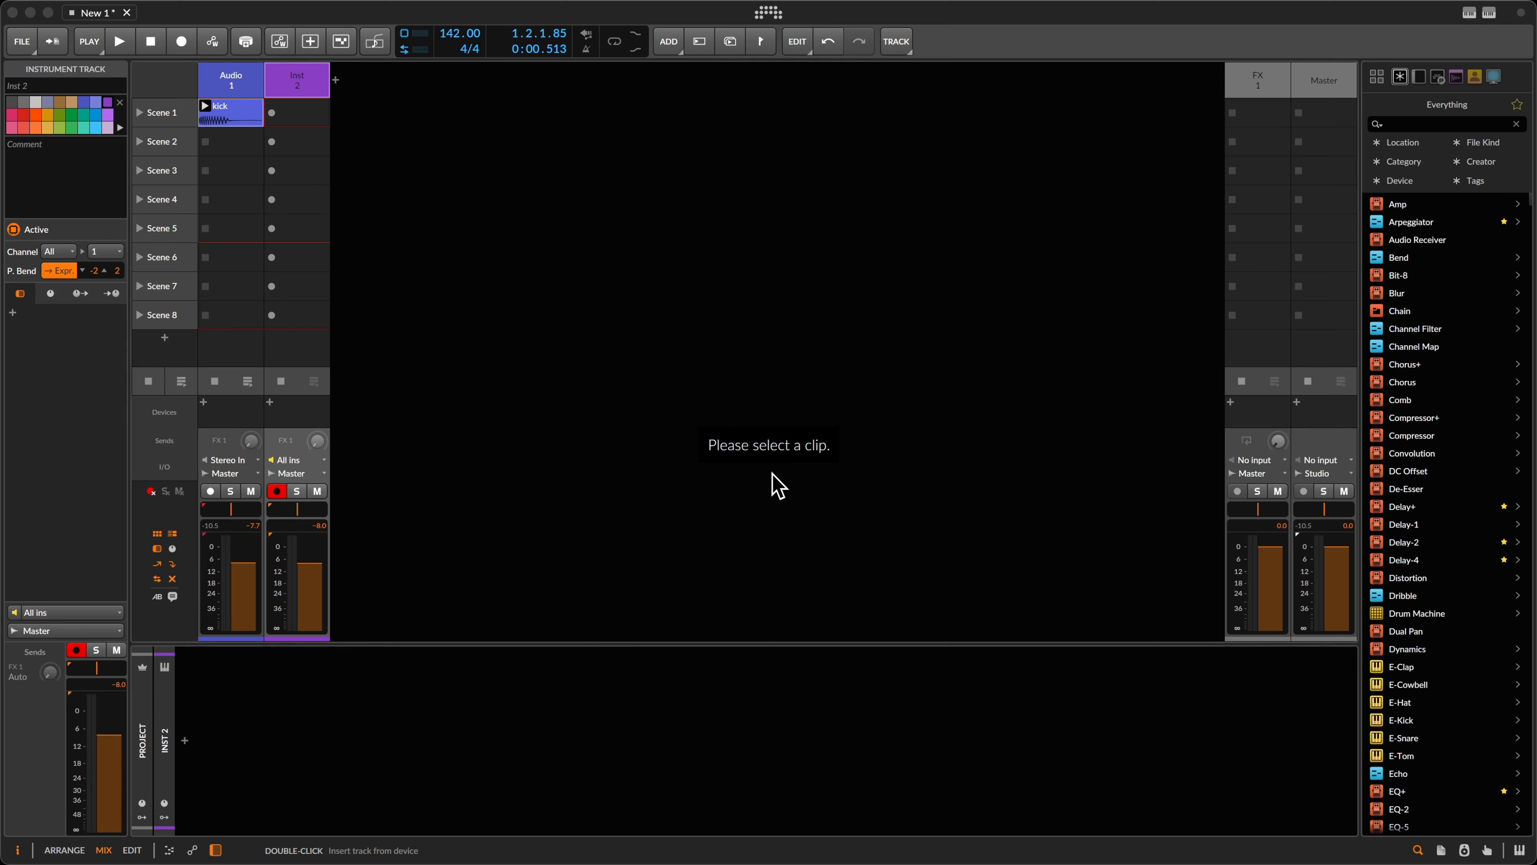
Step: Insert a Poly Grid instrument on the track via a 'gri' browser search and open its Grid editor
{"action": "double_click", "coordinate": [455, 715]}
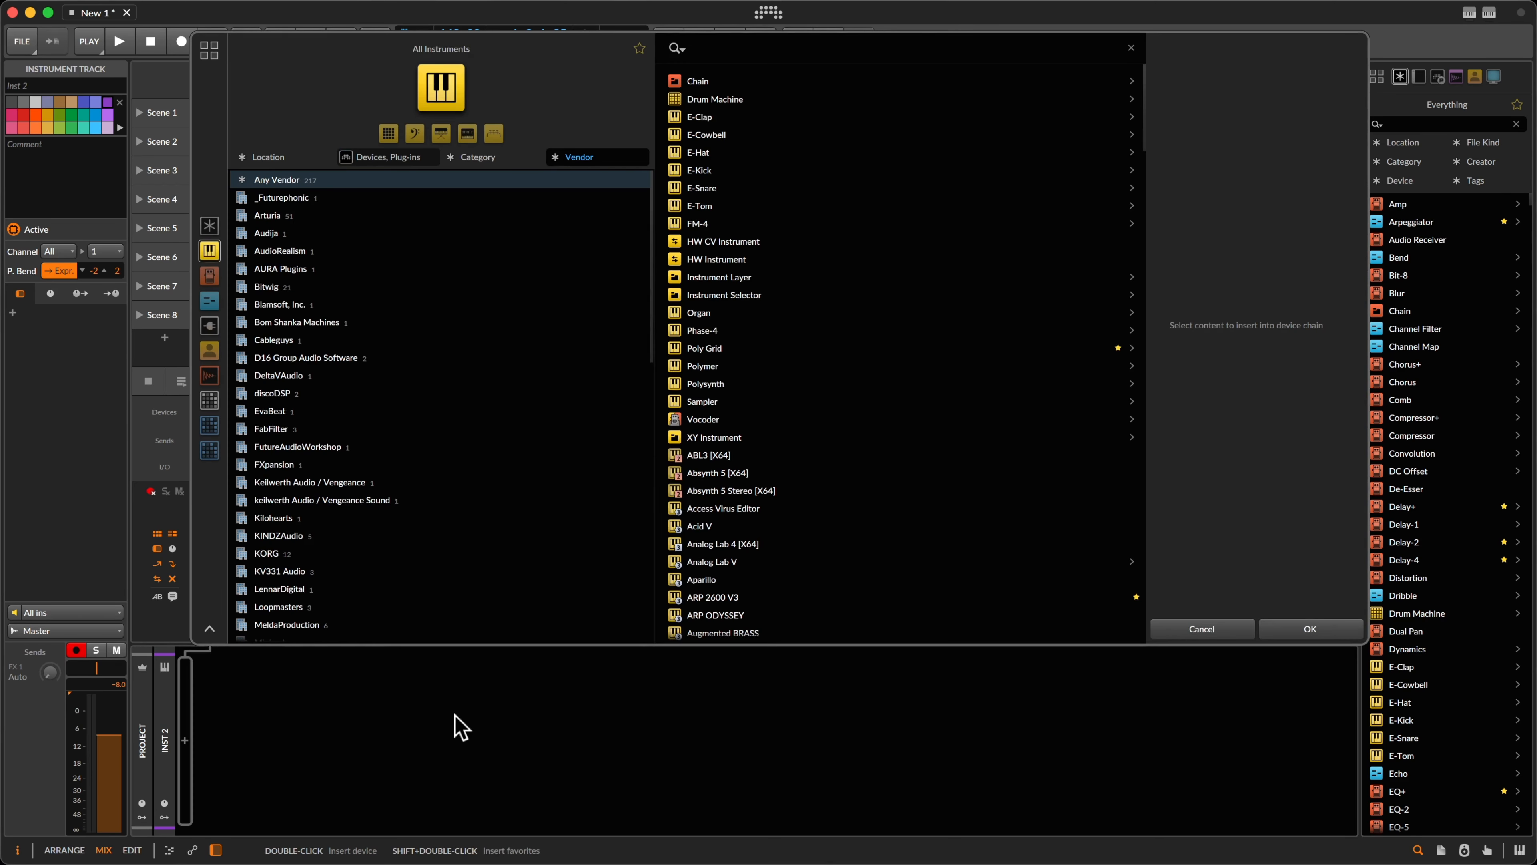
{"action": "type", "text": "gri¨"}
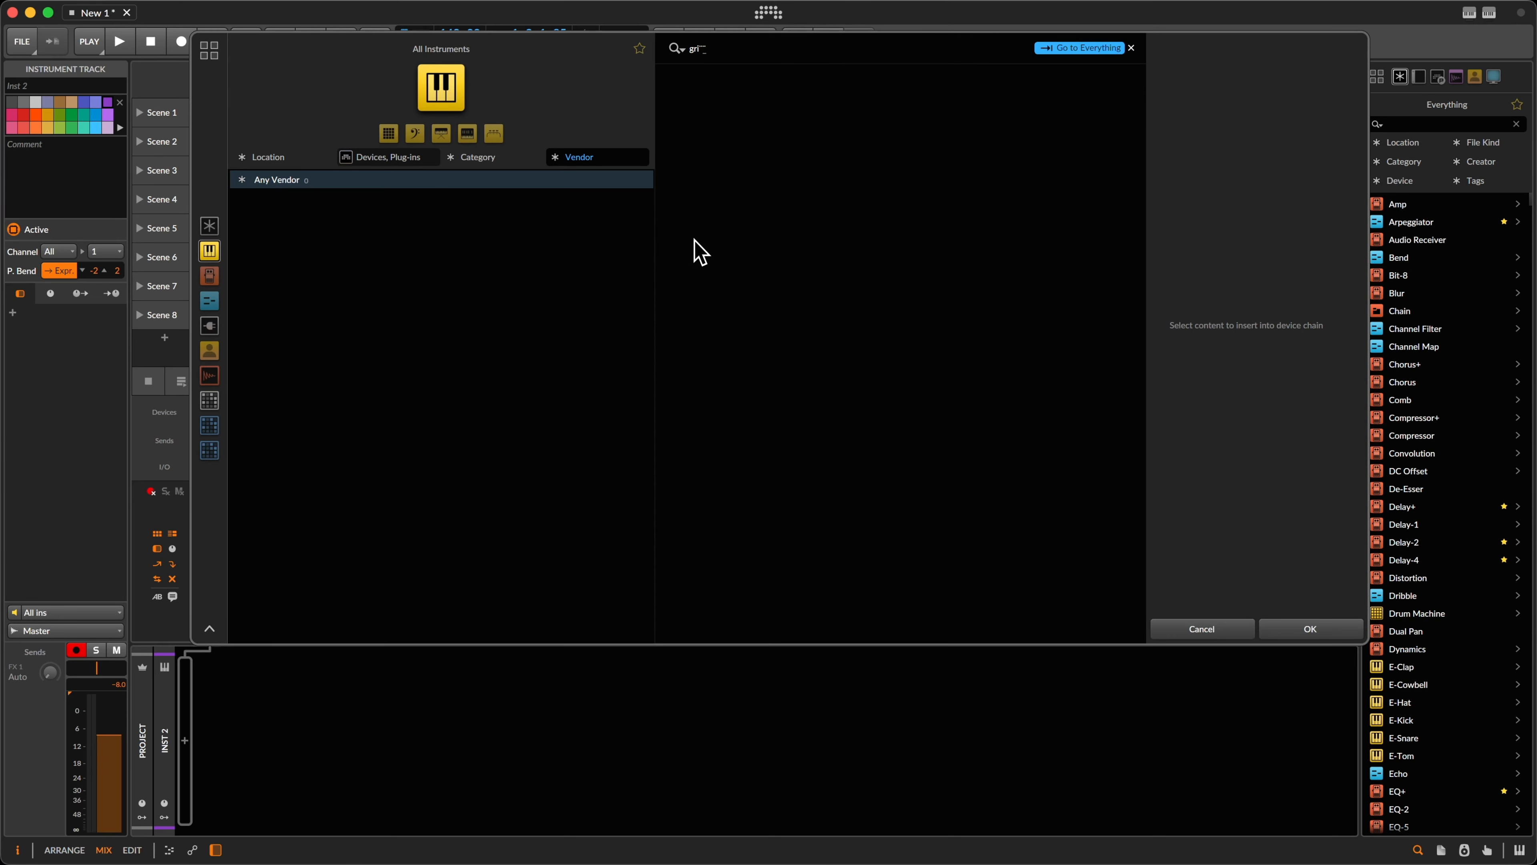
{"action": "key", "text": "BackSpace"}
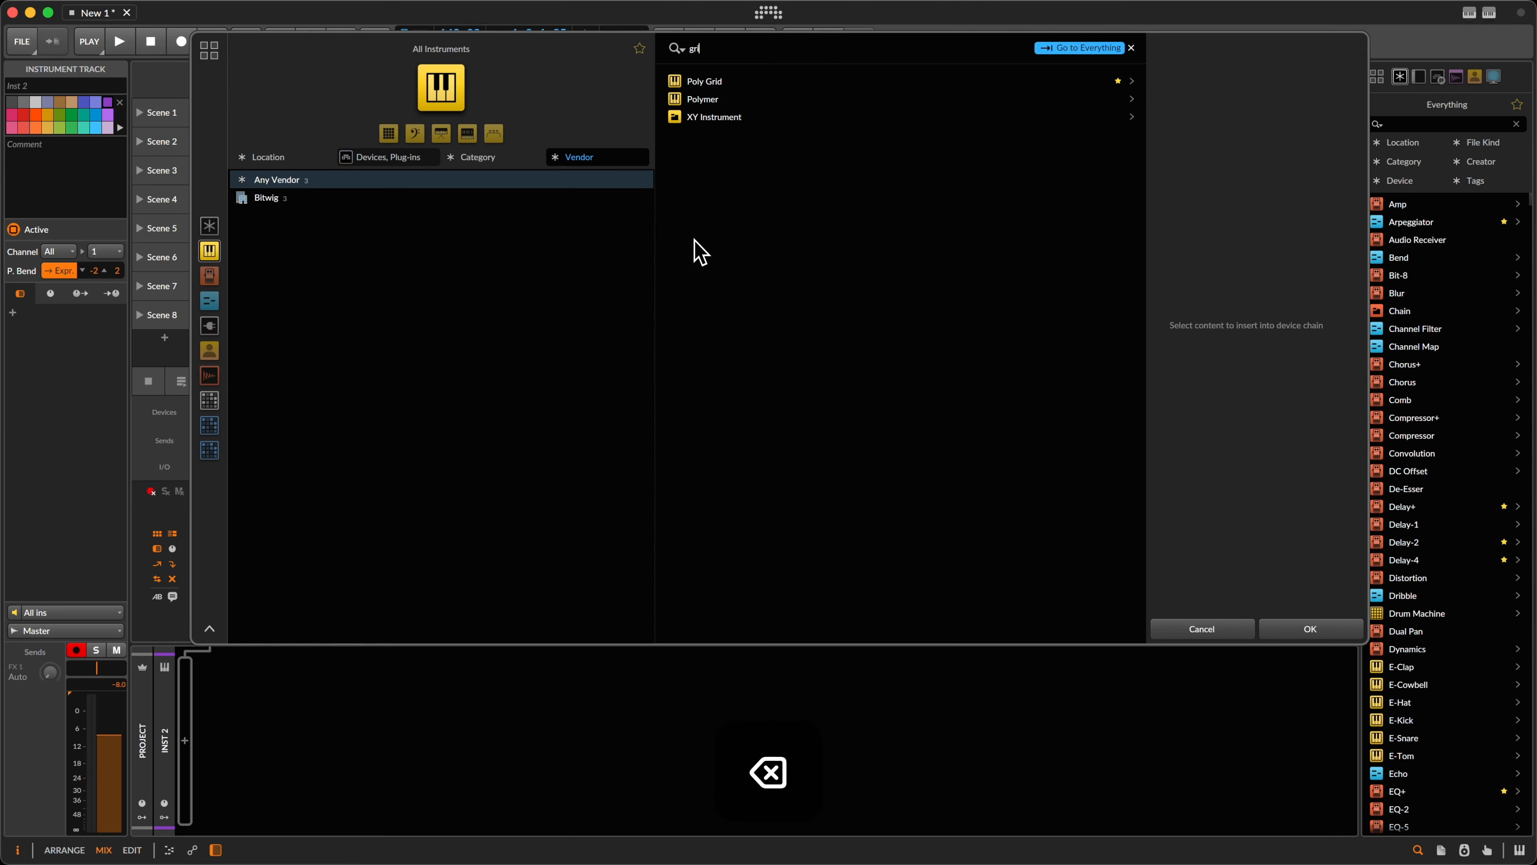
{"action": "key", "text": "Down"}
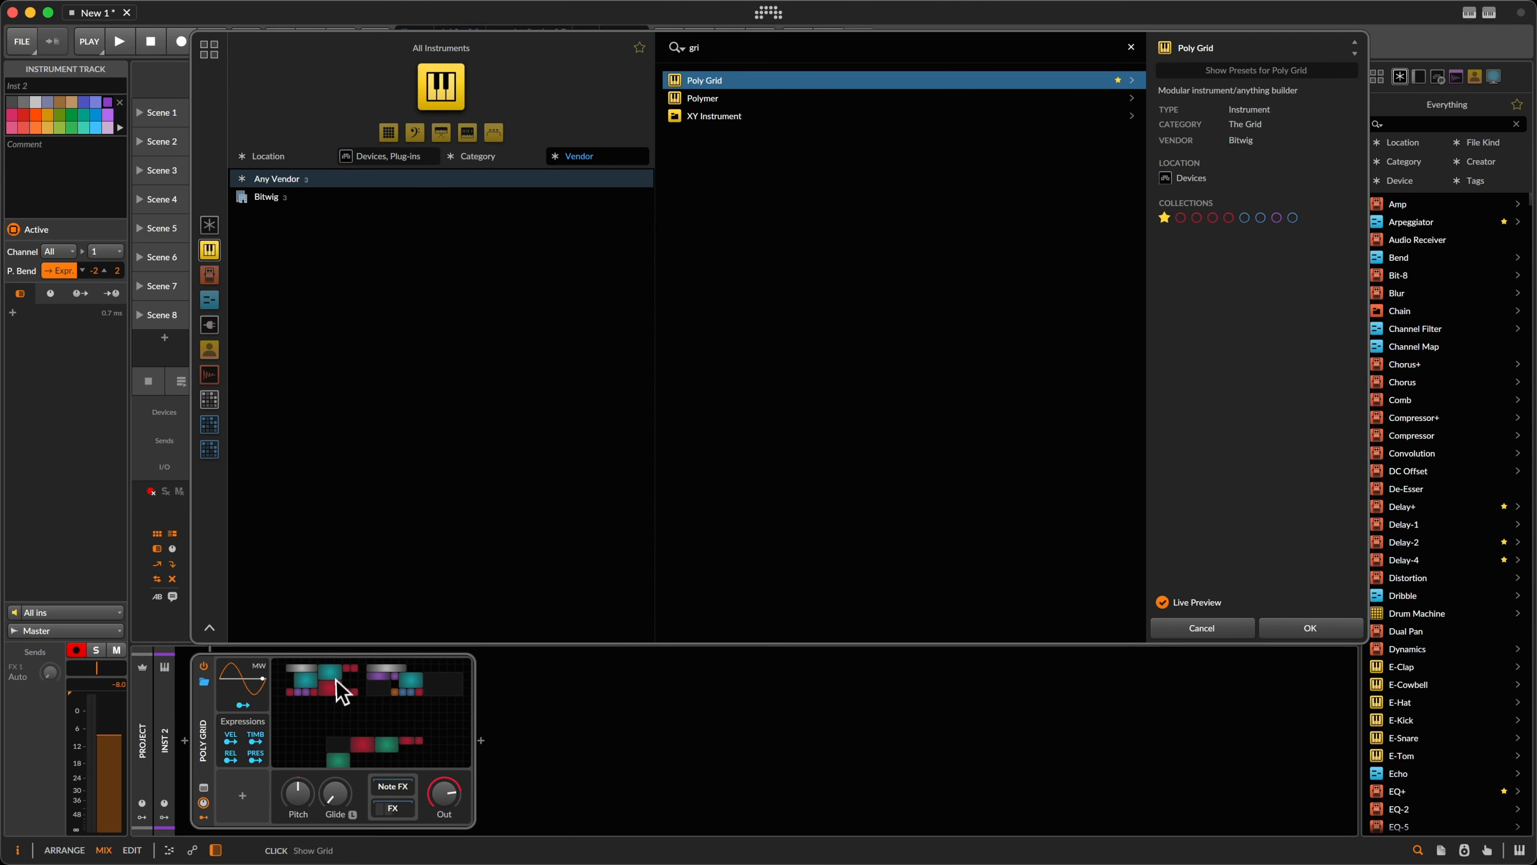
{"action": "key", "text": "Return"}
{"action": "left_click", "coordinate": [363, 717]}
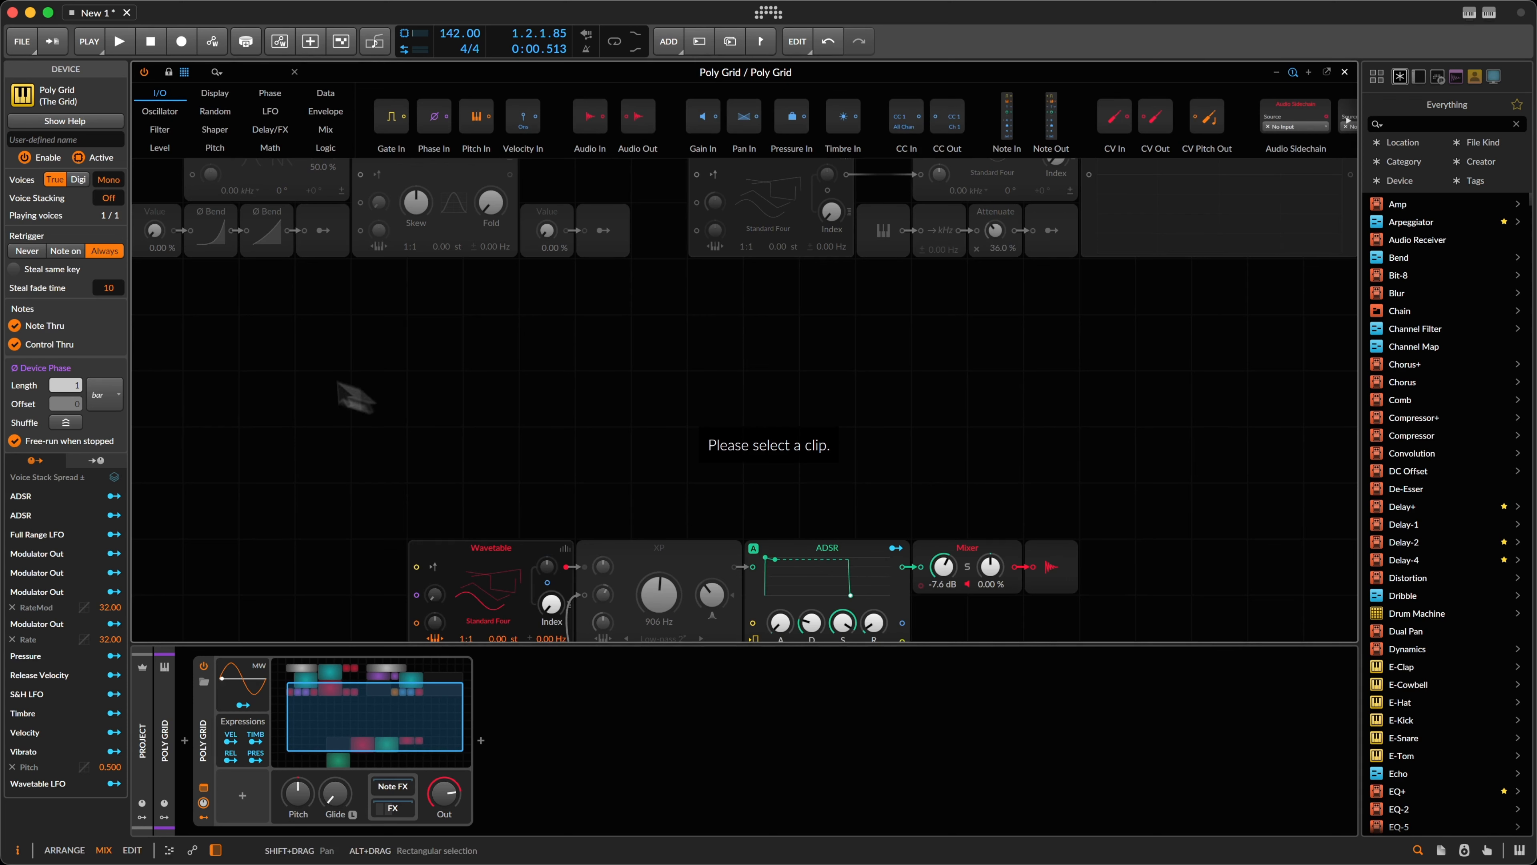
Step: Delete the default patch modules and move the Oscilloscope and remaining modules into place
{"action": "left_click_drag", "start_coordinate": [161, 389], "coordinate": [1036, 176]}
{"action": "key", "text": "BackSpace"}
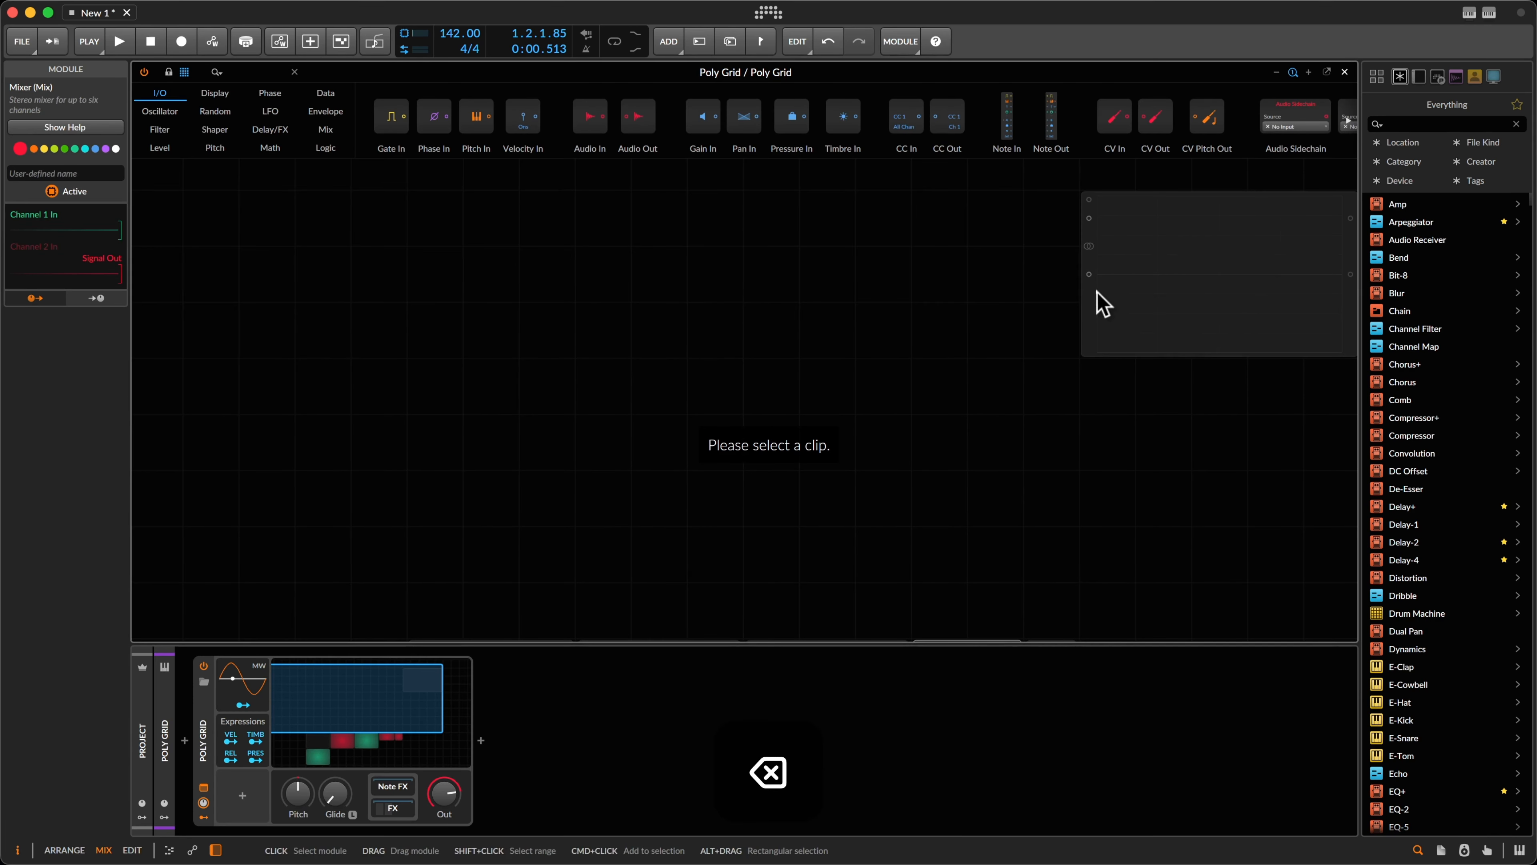
{"action": "left_click_drag", "start_coordinate": [1098, 302], "coordinate": [1022, 549]}
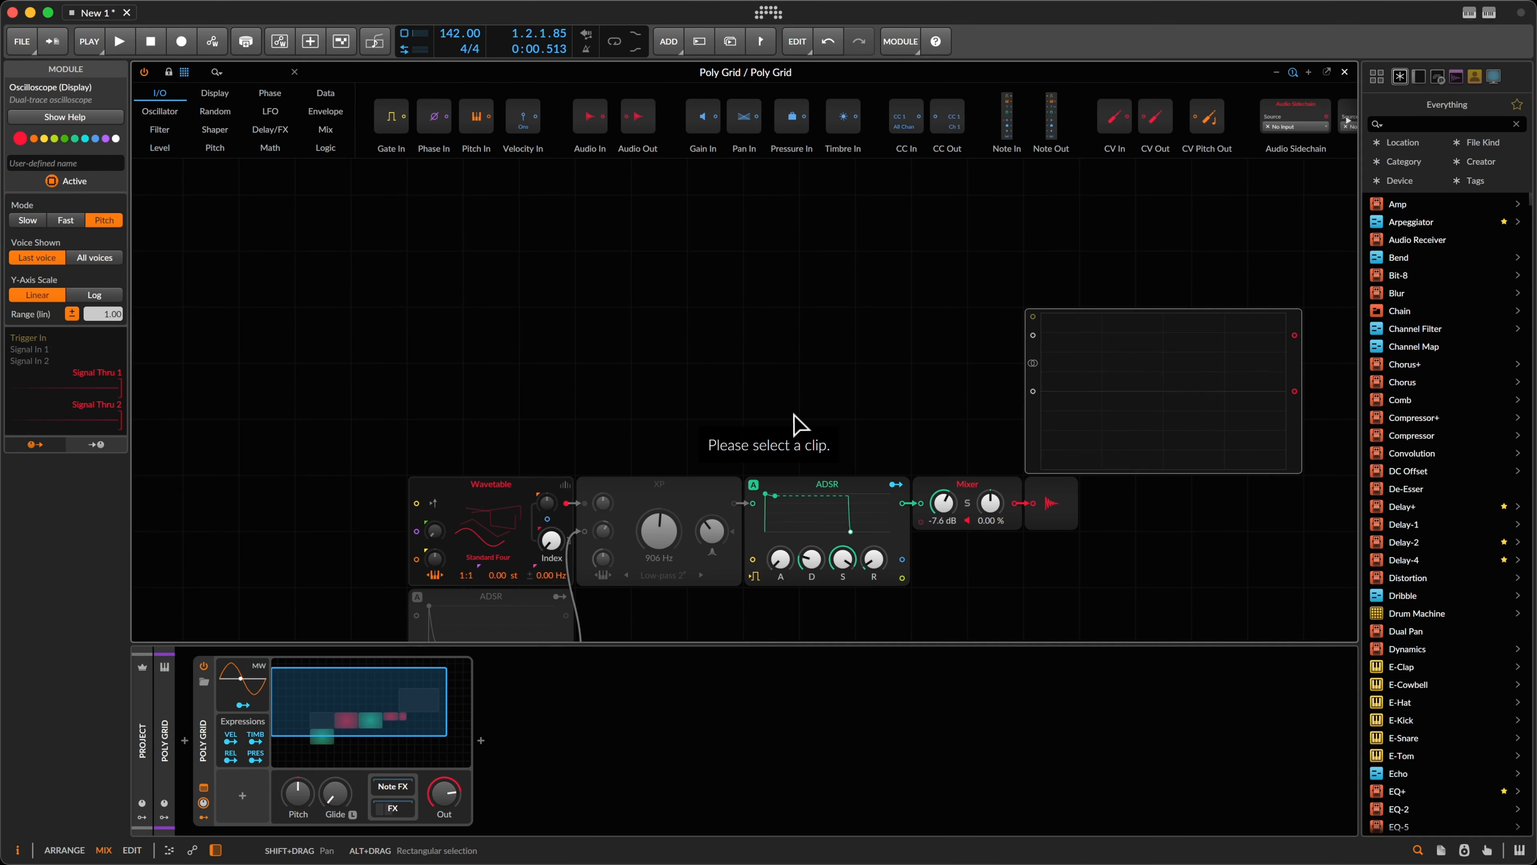
{"action": "scroll", "coordinate": [494, 450], "scroll_direction": "down", "scroll_amount": 3}
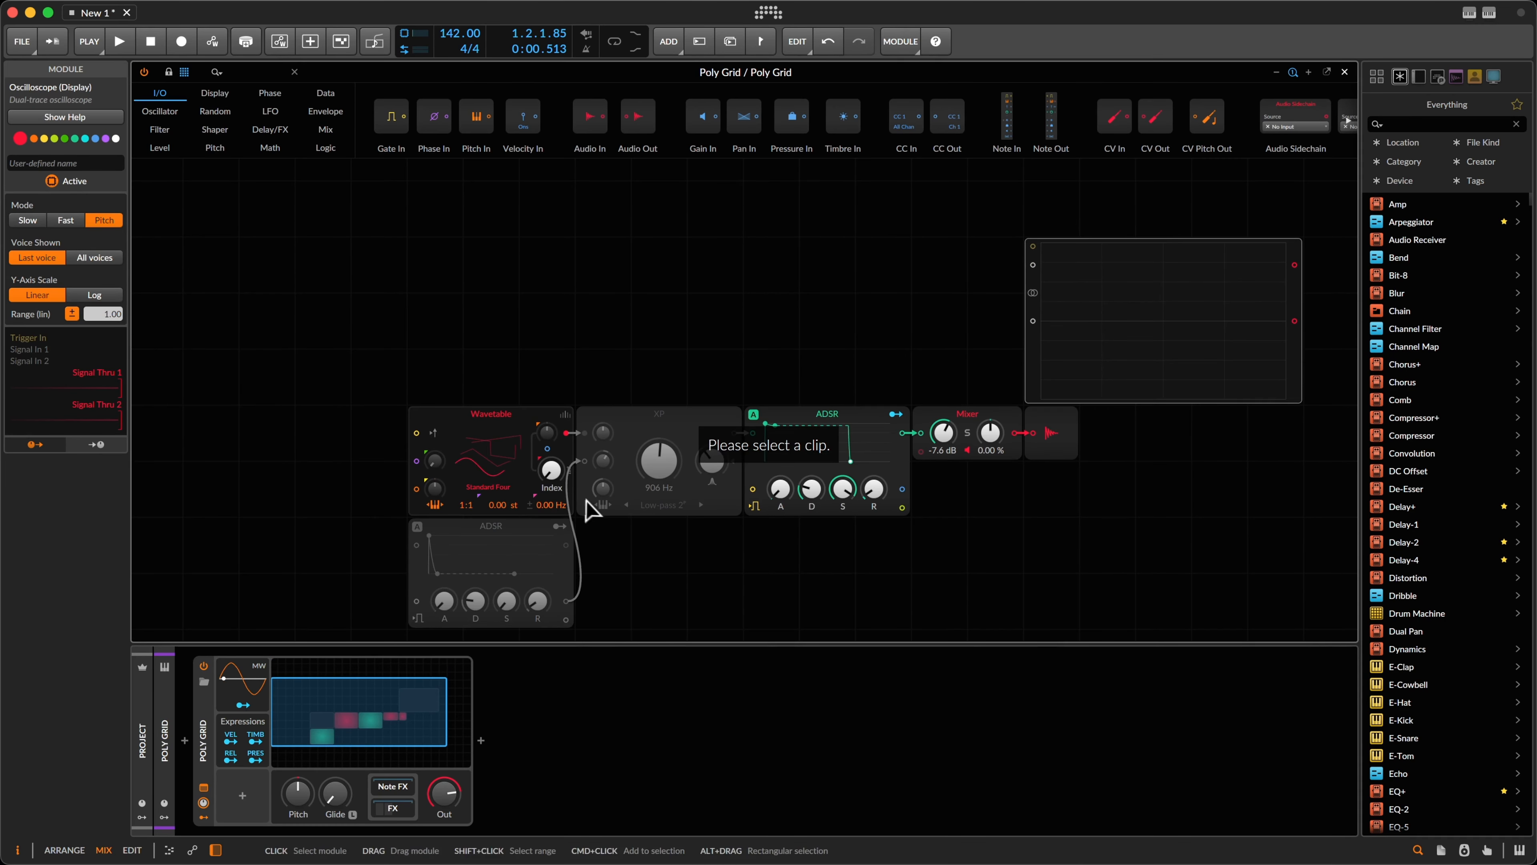
{"action": "scroll", "coordinate": [587, 501], "scroll_direction": "up", "scroll_amount": 2}
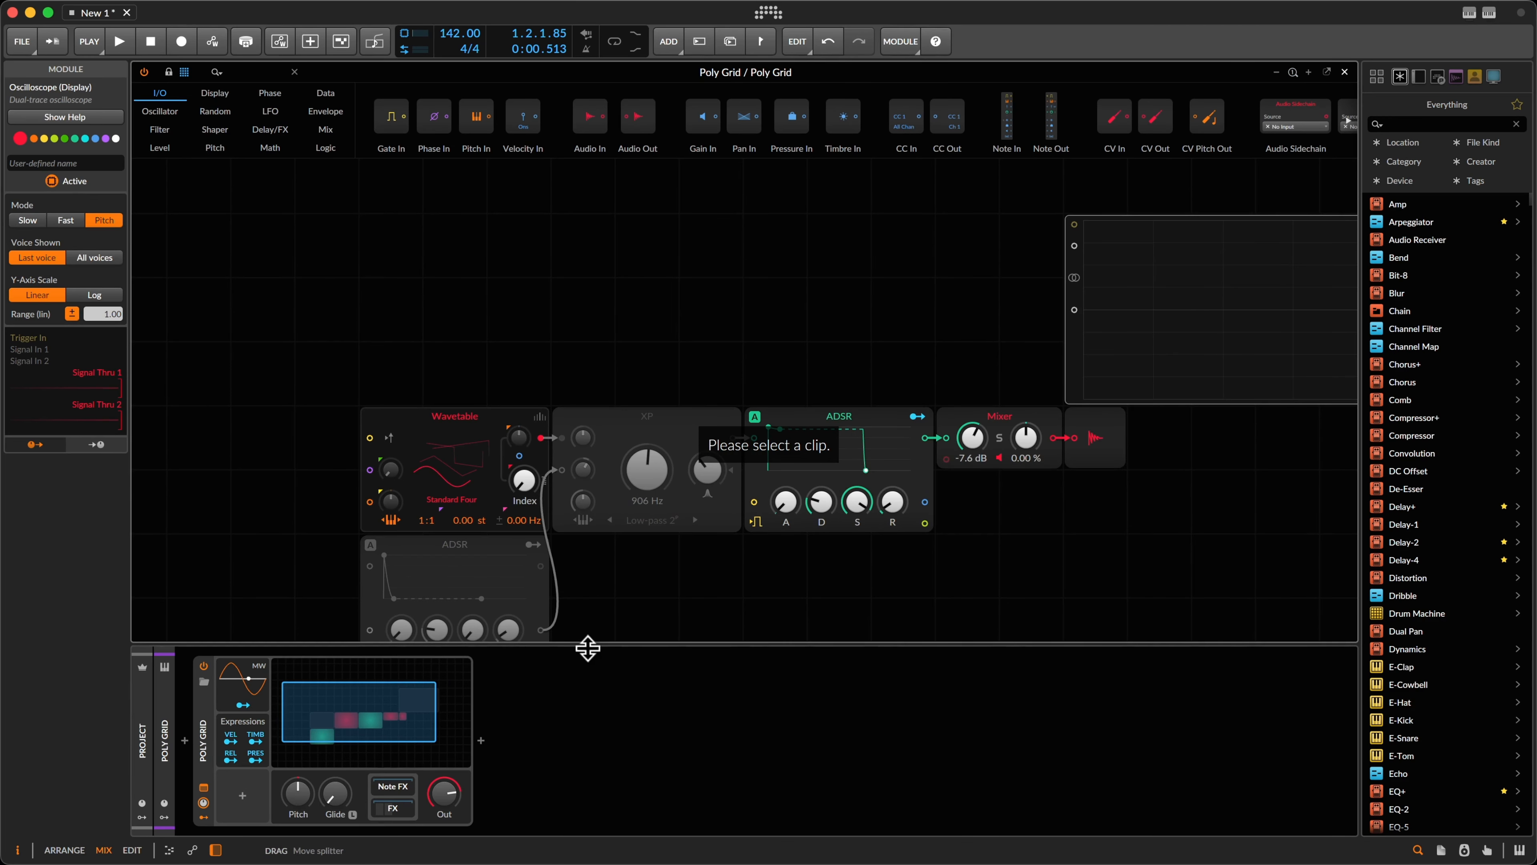
{"action": "left_click_drag", "start_coordinate": [586, 644], "coordinate": [573, 857]}
{"action": "scroll", "coordinate": [492, 483], "scroll_direction": "down", "scroll_amount": 2}
{"action": "scroll", "coordinate": [492, 483], "scroll_direction": "down", "scroll_amount": 5}
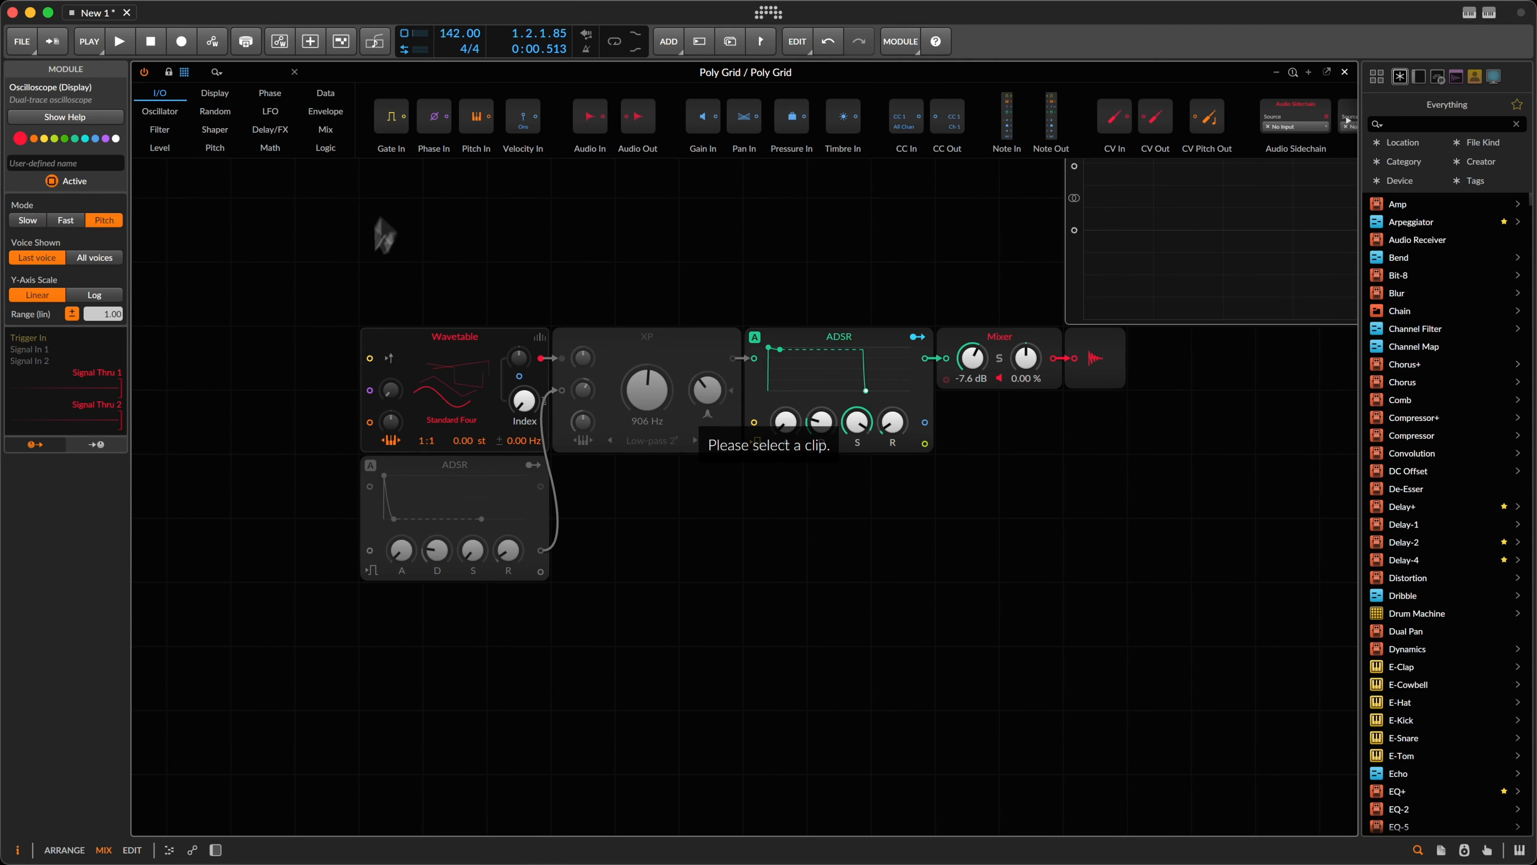
{"action": "left_click_drag", "start_coordinate": [261, 281], "coordinate": [450, 424]}
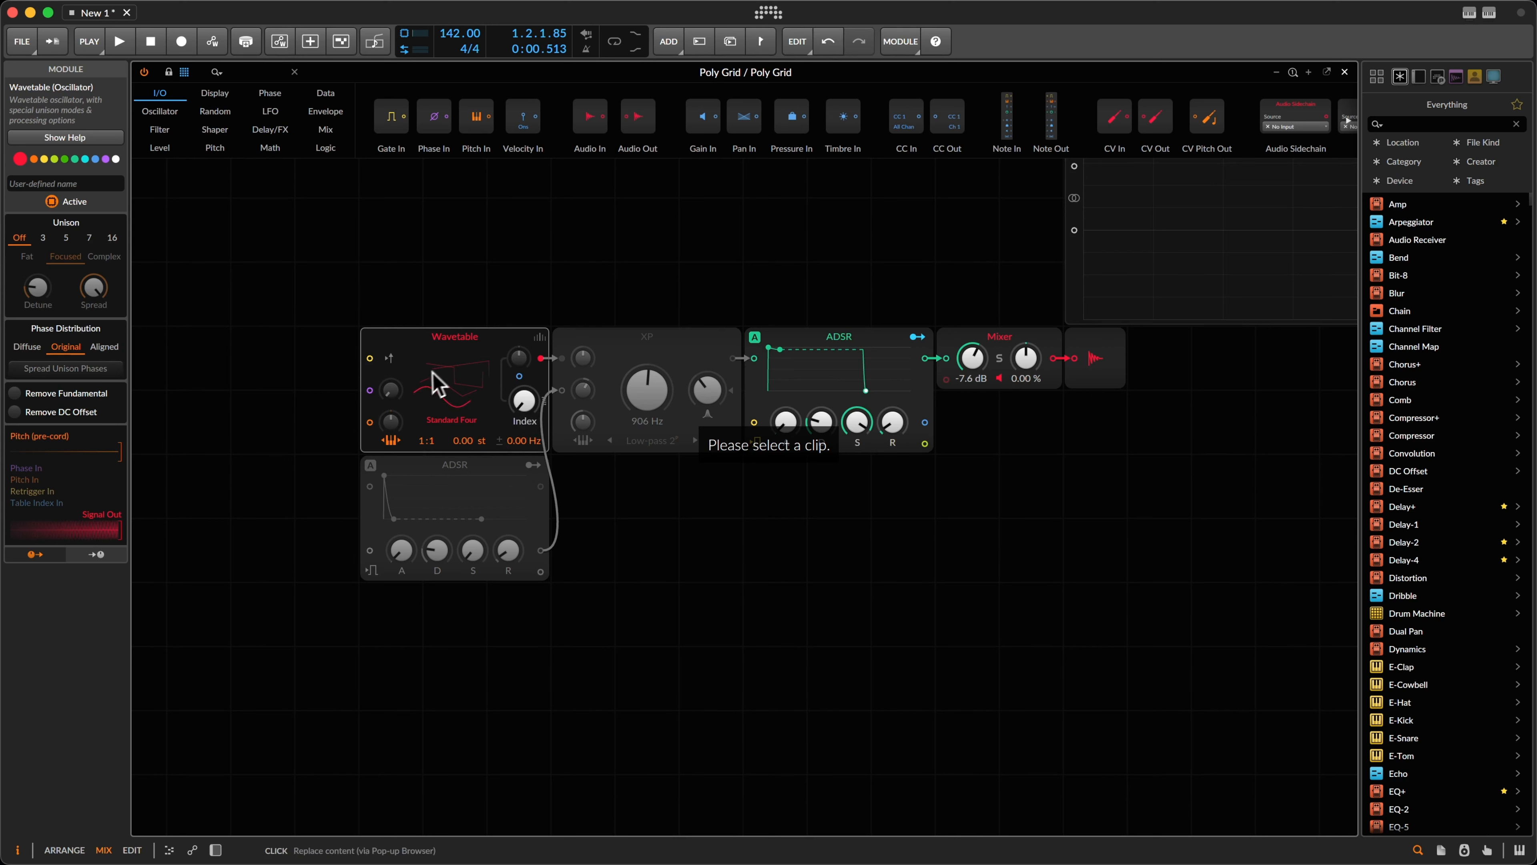
Step: Turn the Wavetable Index up to 100 %, then delete the Wavetable oscillator module
{"action": "left_click_drag", "start_coordinate": [518, 404], "coordinate": [520, 413]}
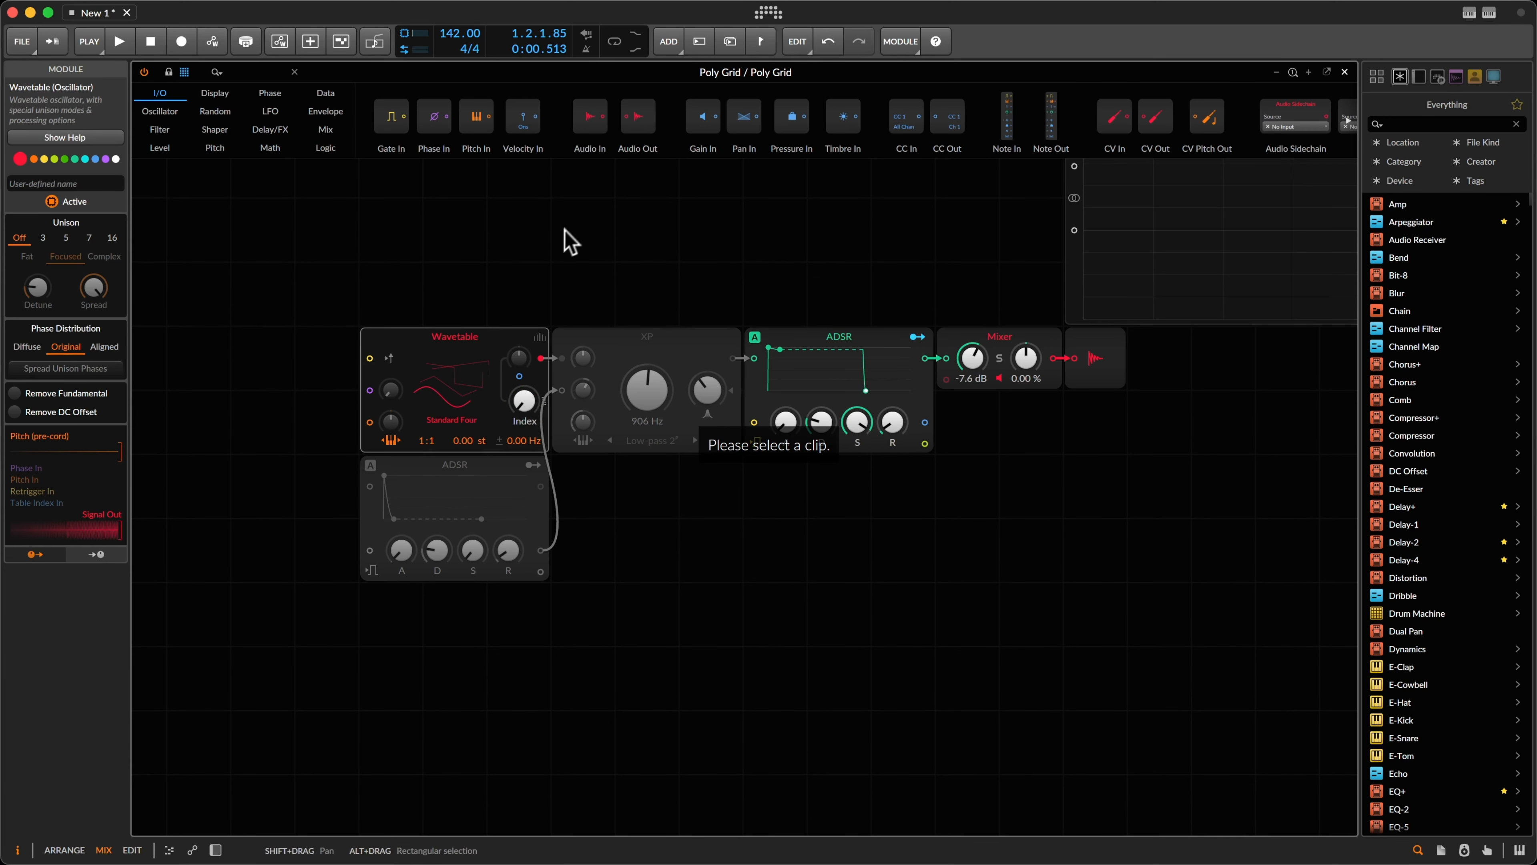
{"action": "scroll", "coordinate": [569, 242], "scroll_direction": "left", "scroll_amount": 10}
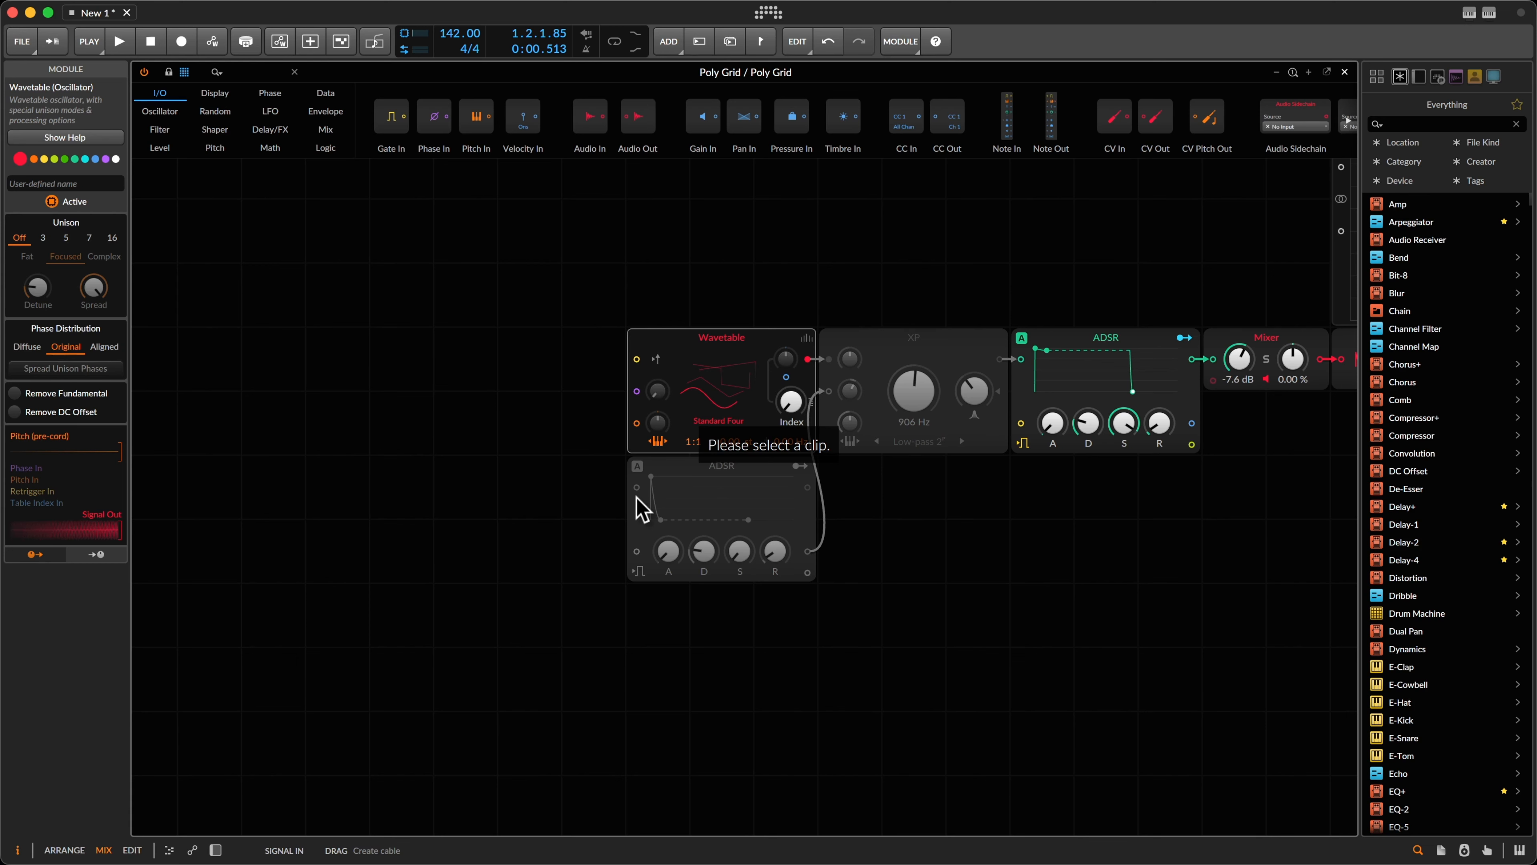
{"action": "key", "text": "BackSpace"}
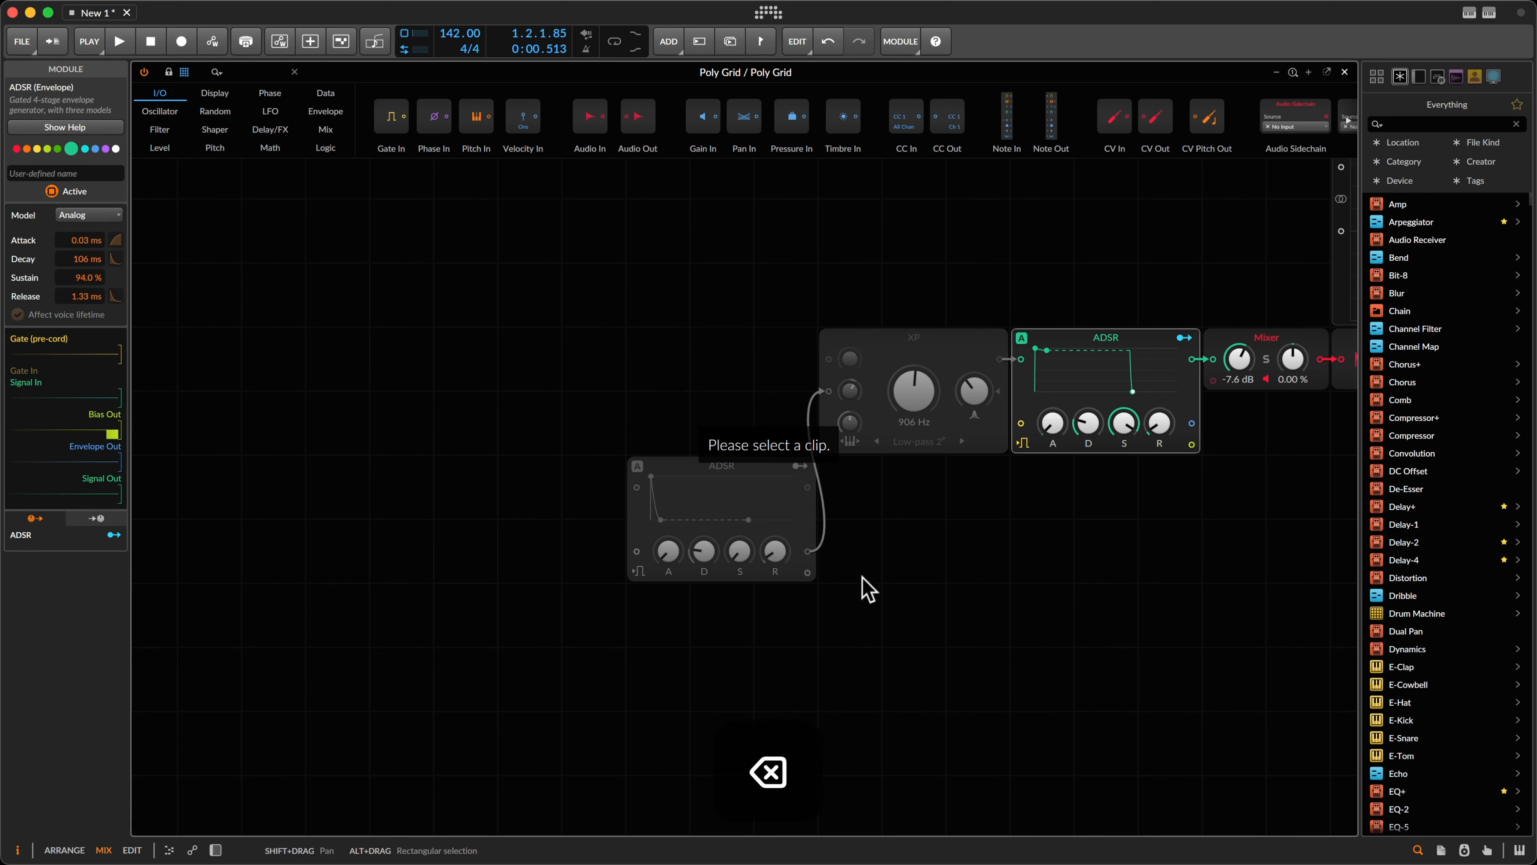
{"action": "left_click", "coordinate": [414, 236]}
Step: Insert a Scrawl oscillator from the Oscillator menu and load the 303 Square curve into it
{"action": "right_click", "coordinate": [287, 278]}
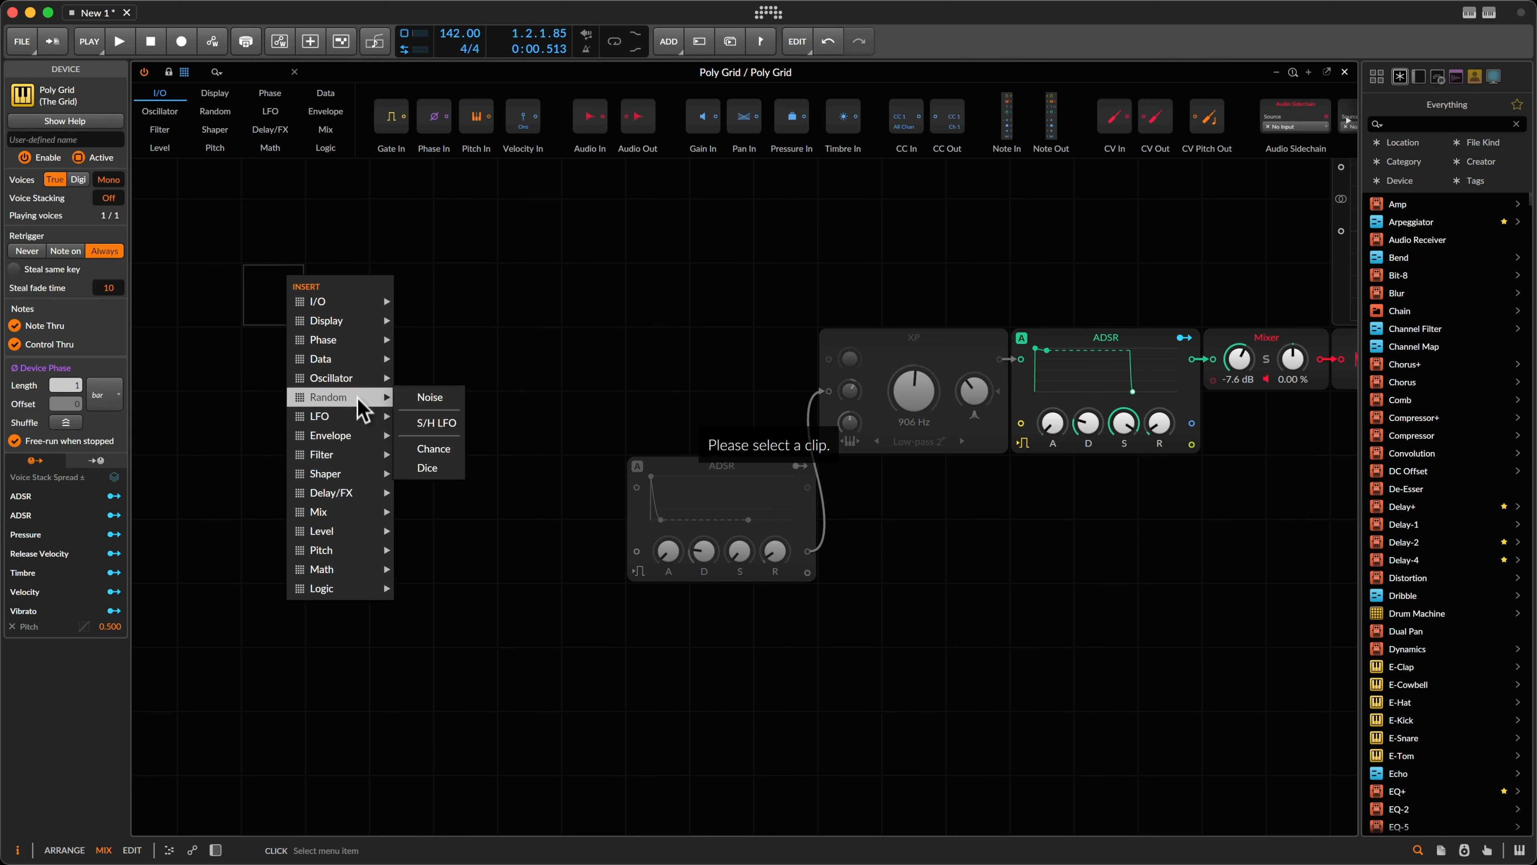
{"action": "mouse_move", "coordinate": [363, 382]}
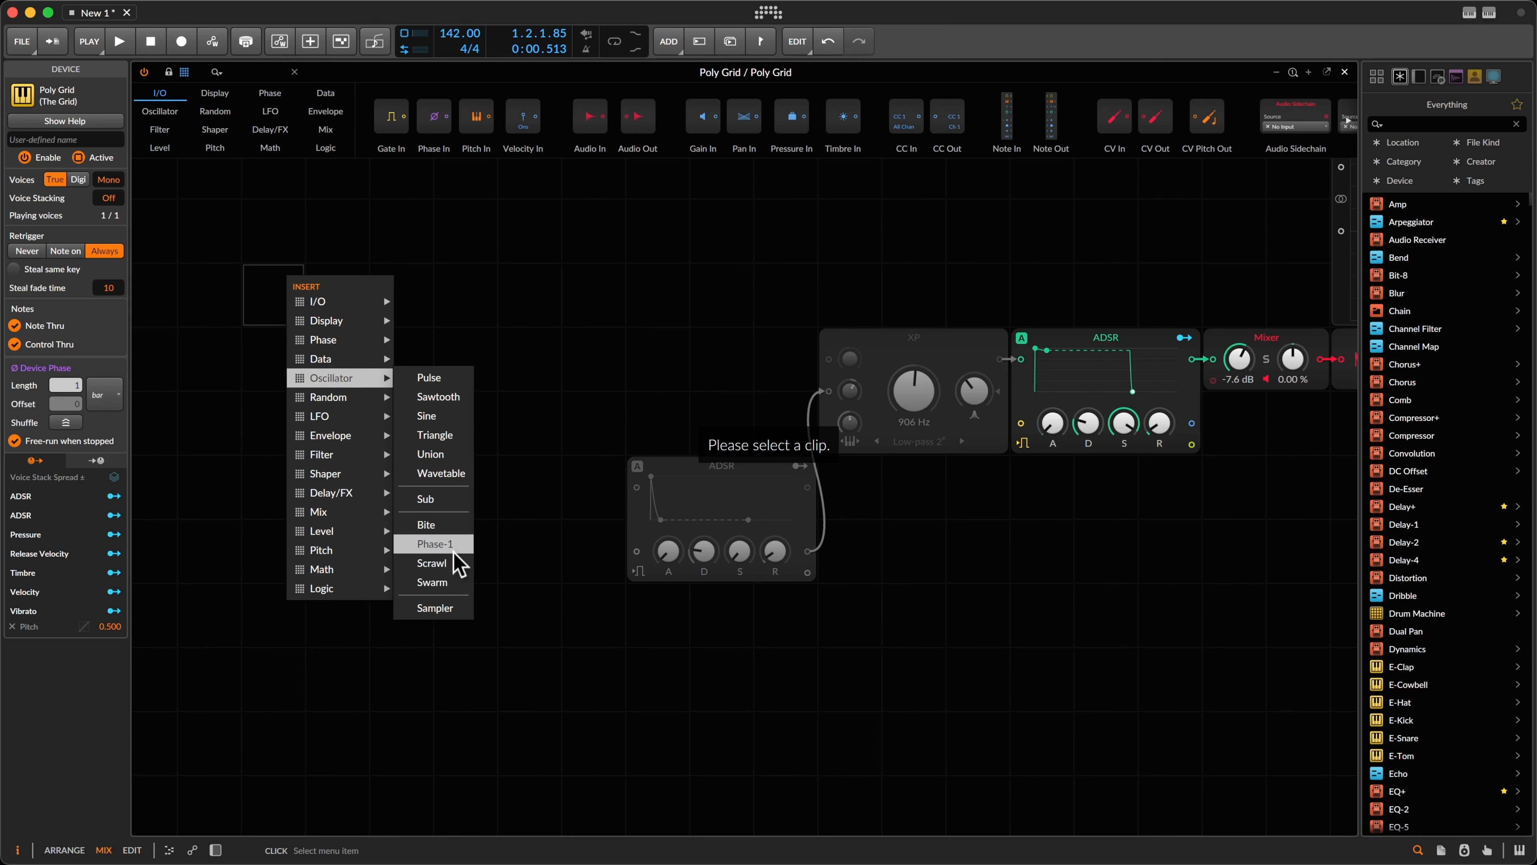
{"action": "left_click", "coordinate": [458, 563]}
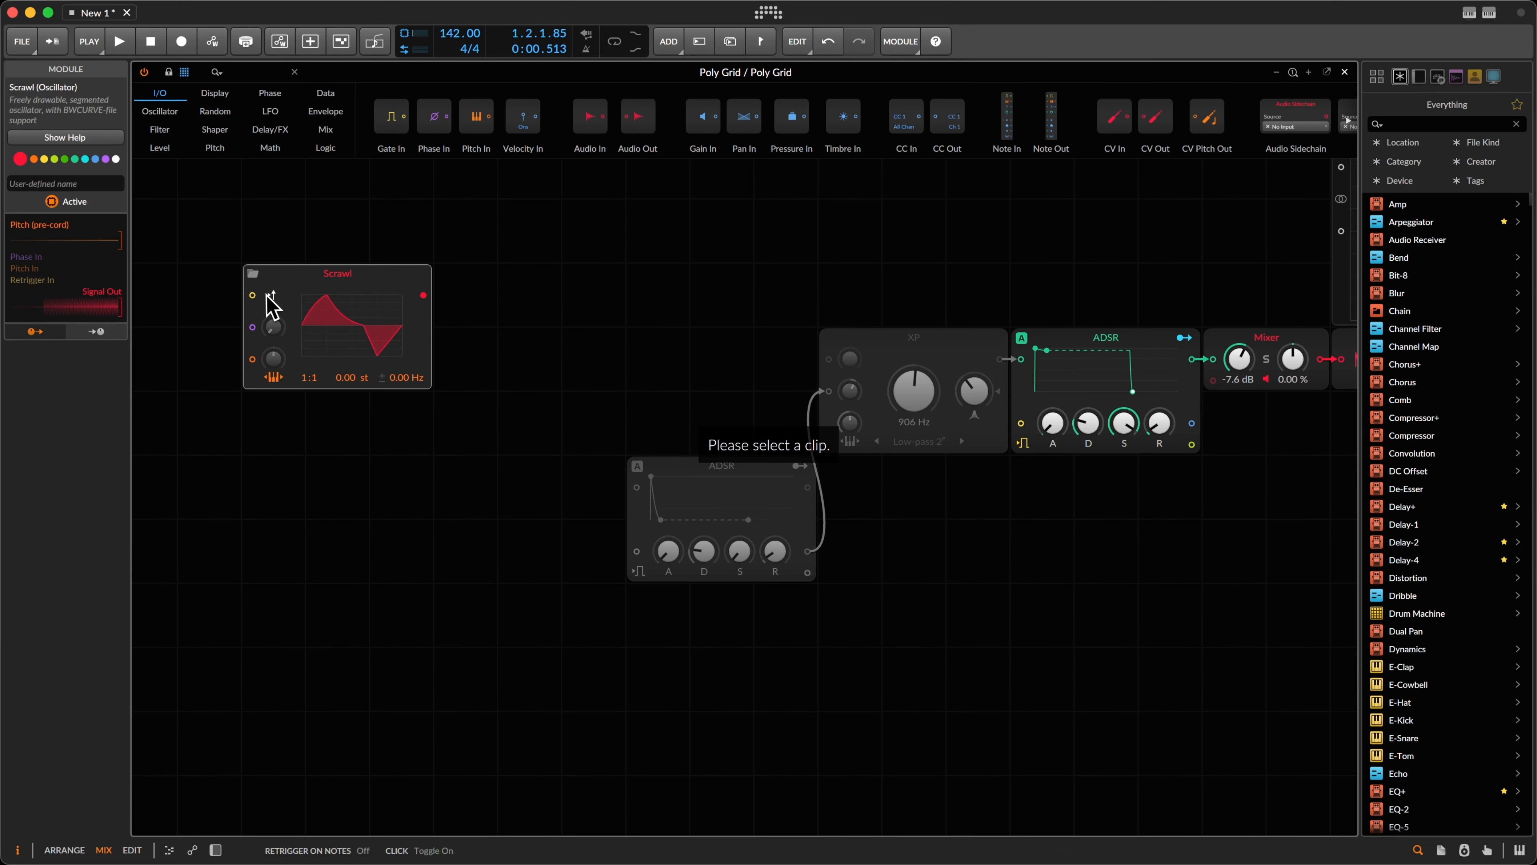
{"action": "left_click", "coordinate": [334, 338]}
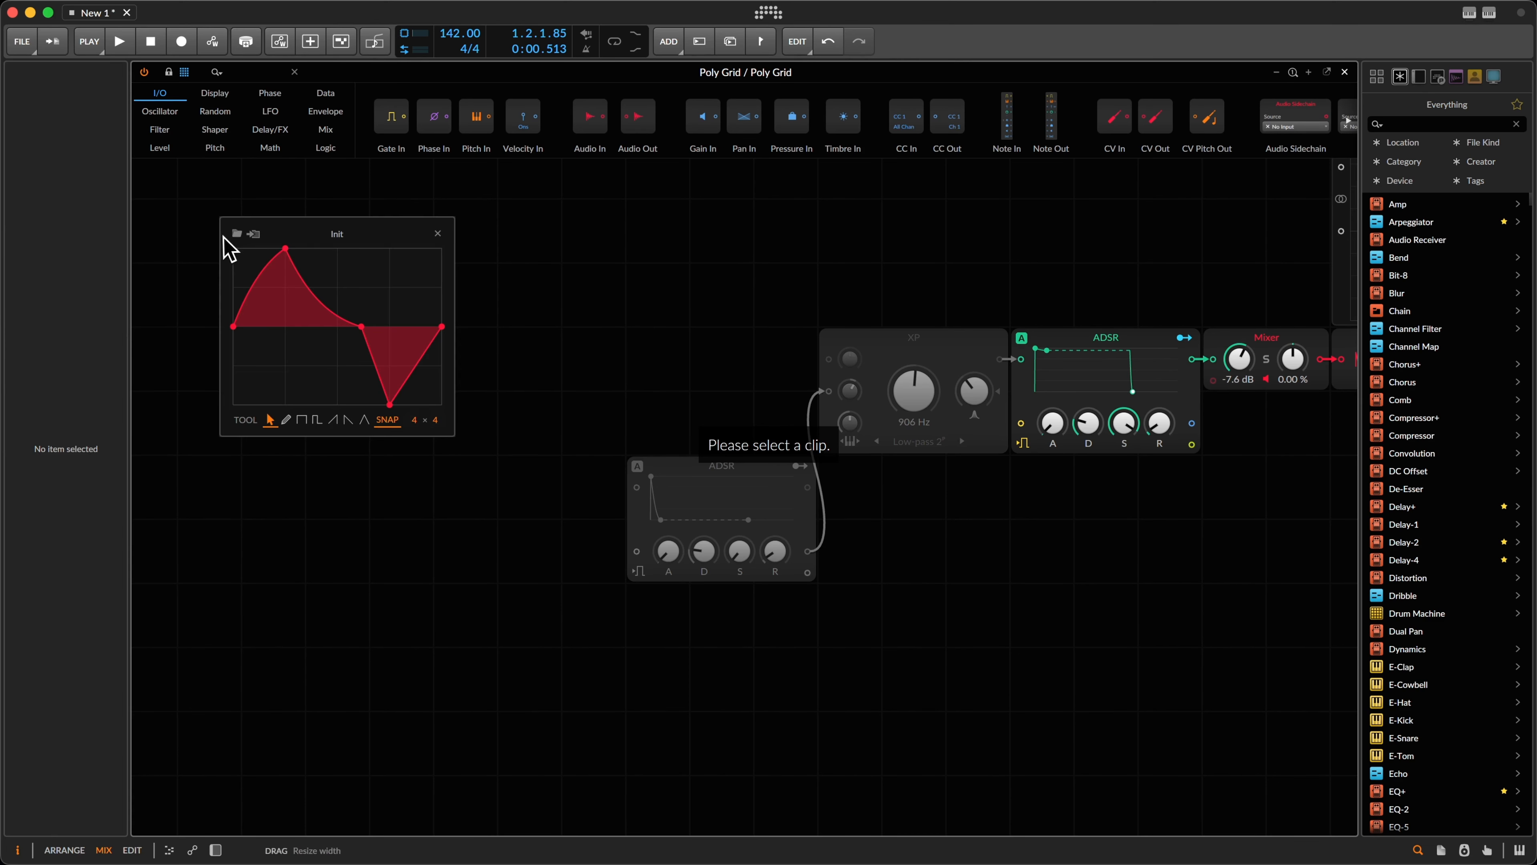
{"action": "left_click", "coordinate": [237, 234]}
{"action": "left_click", "coordinate": [702, 448]}
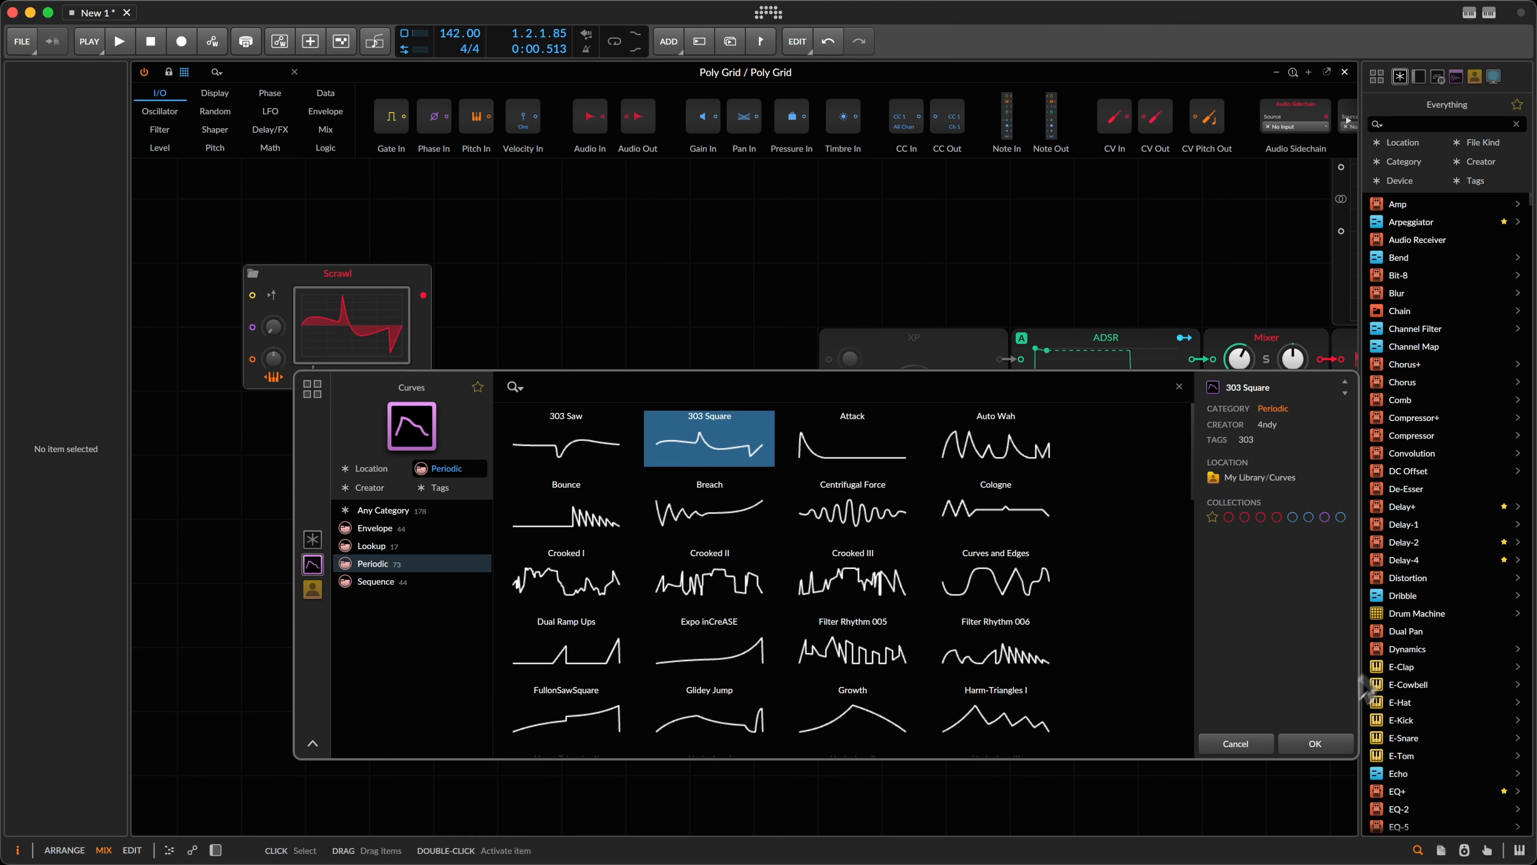
{"action": "left_click", "coordinate": [1336, 744]}
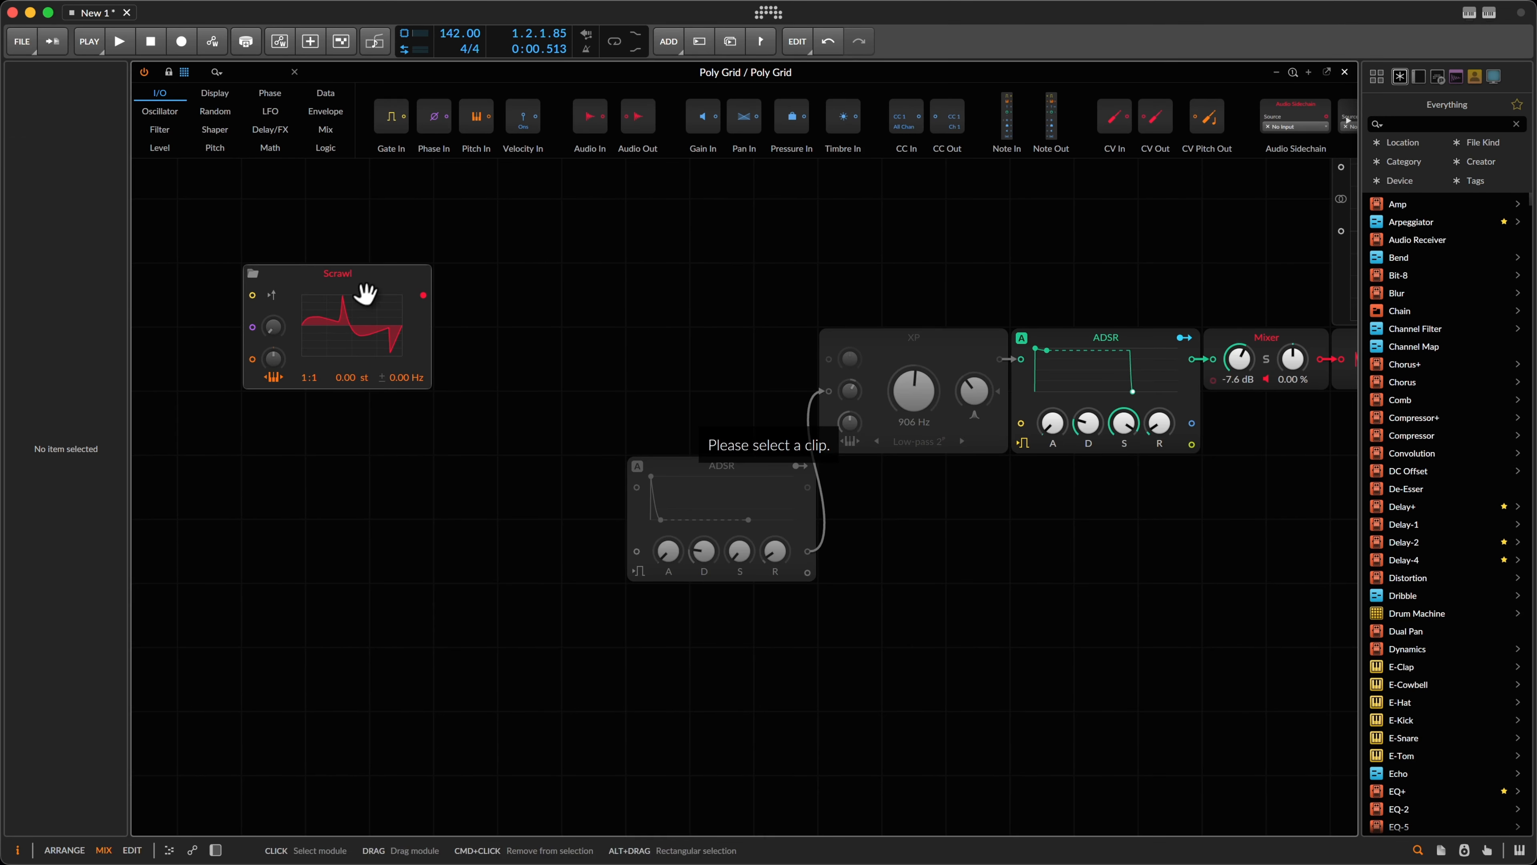
Step: Move the Scrawl module level with the XP filter and inspect its 303 Square curve enlarged
{"action": "left_click_drag", "start_coordinate": [363, 296], "coordinate": [524, 332]}
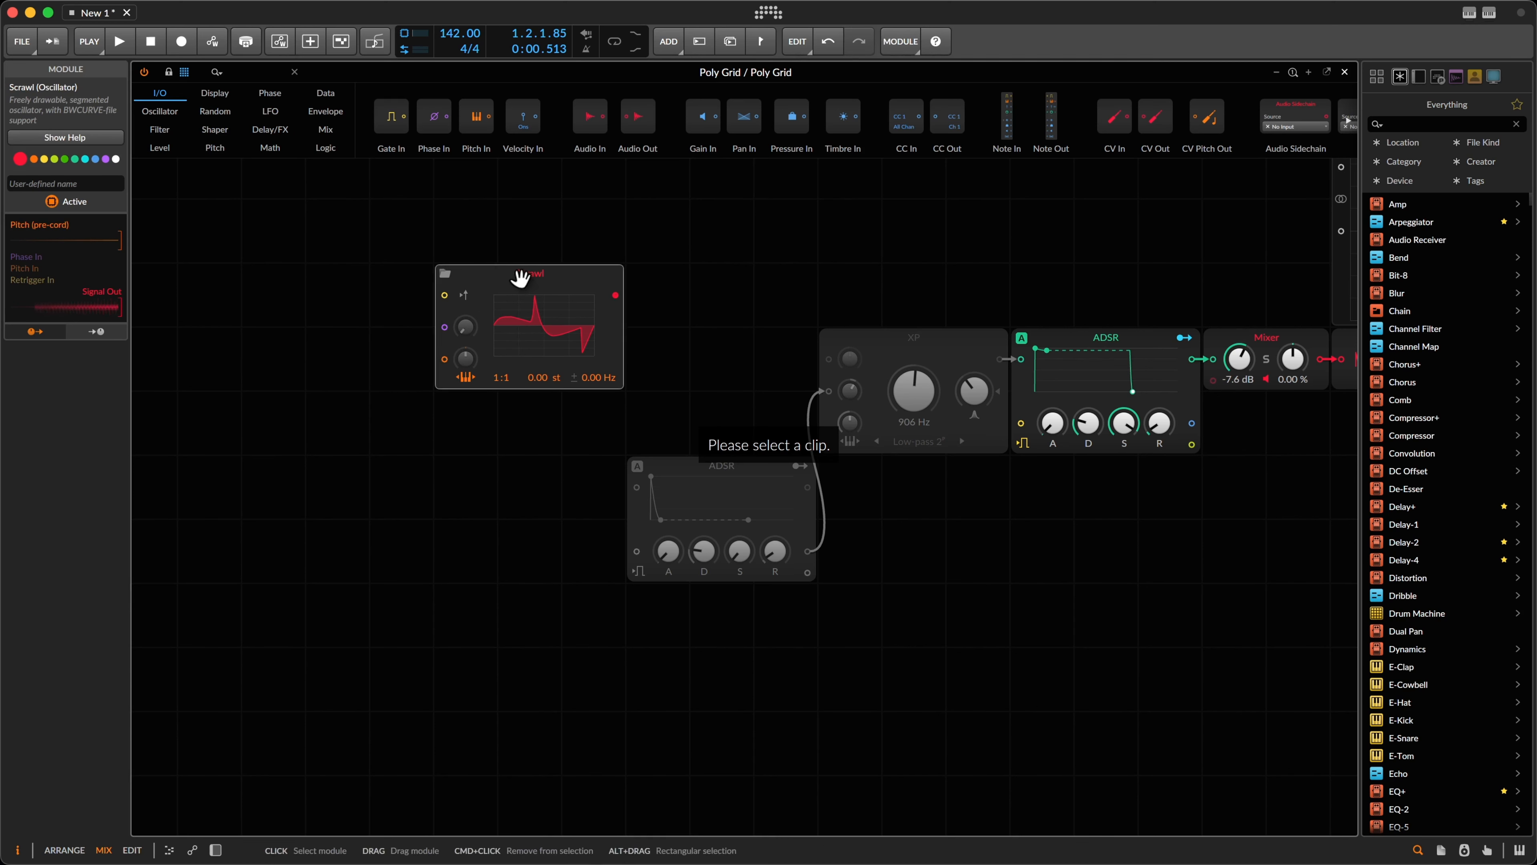
{"action": "left_click_drag", "start_coordinate": [522, 275], "coordinate": [522, 343]}
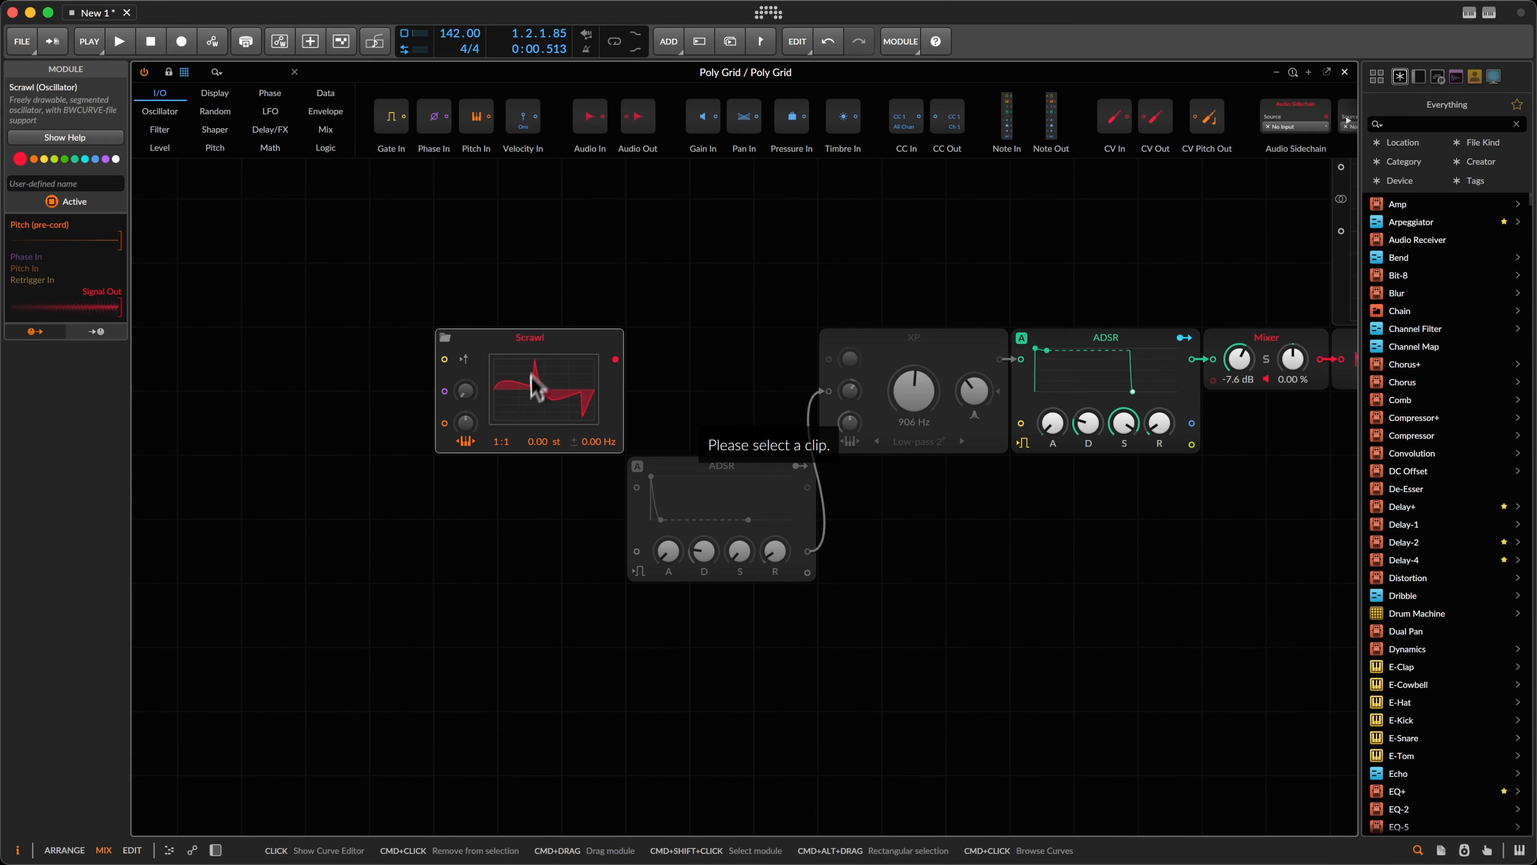
{"action": "left_click", "coordinate": [532, 375]}
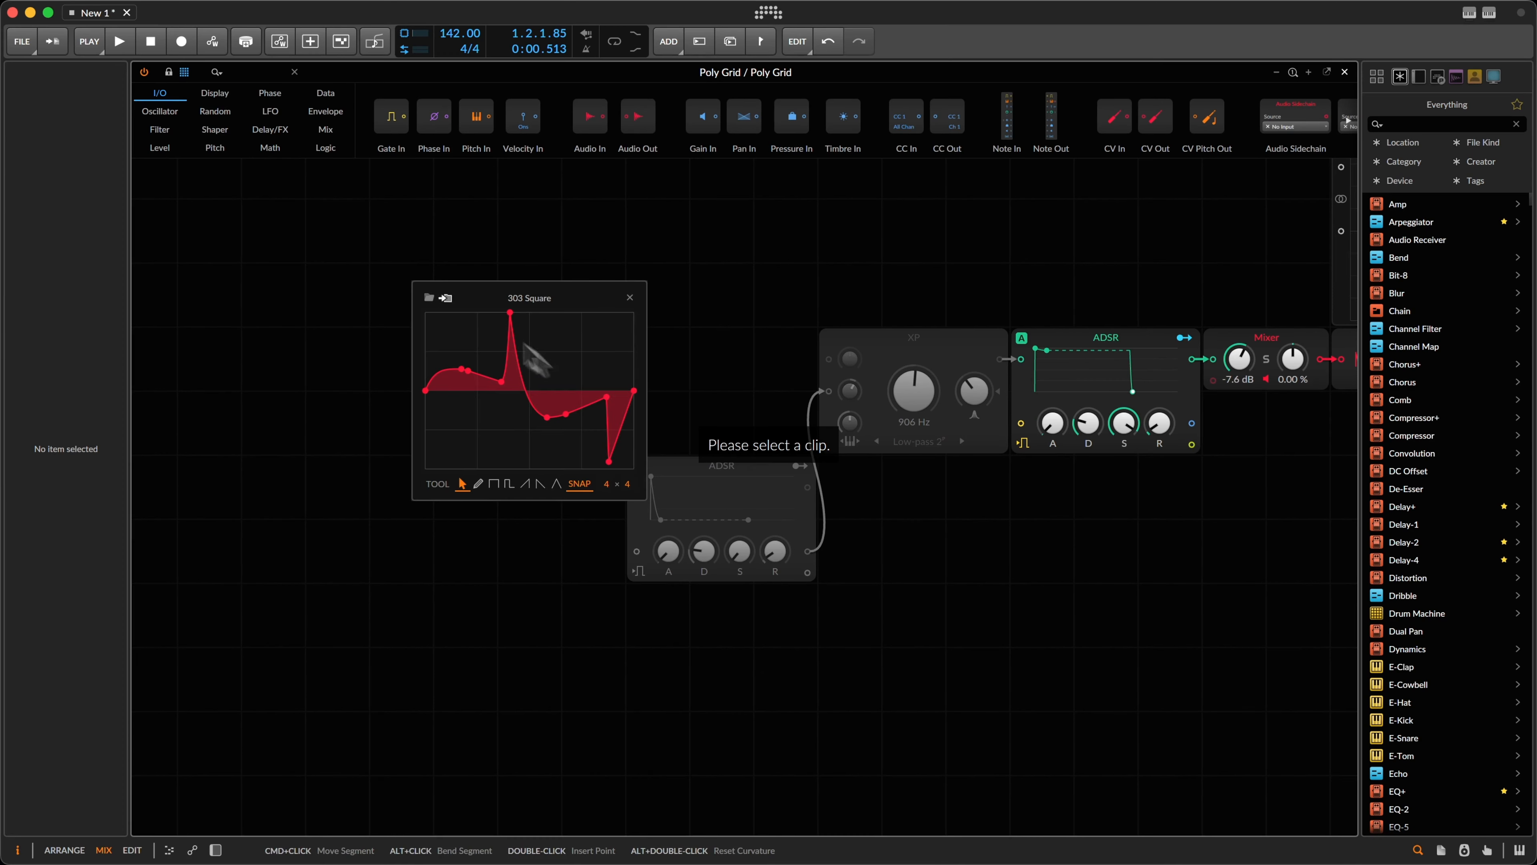
{"action": "left_click_drag", "start_coordinate": [643, 498], "coordinate": [799, 533]}
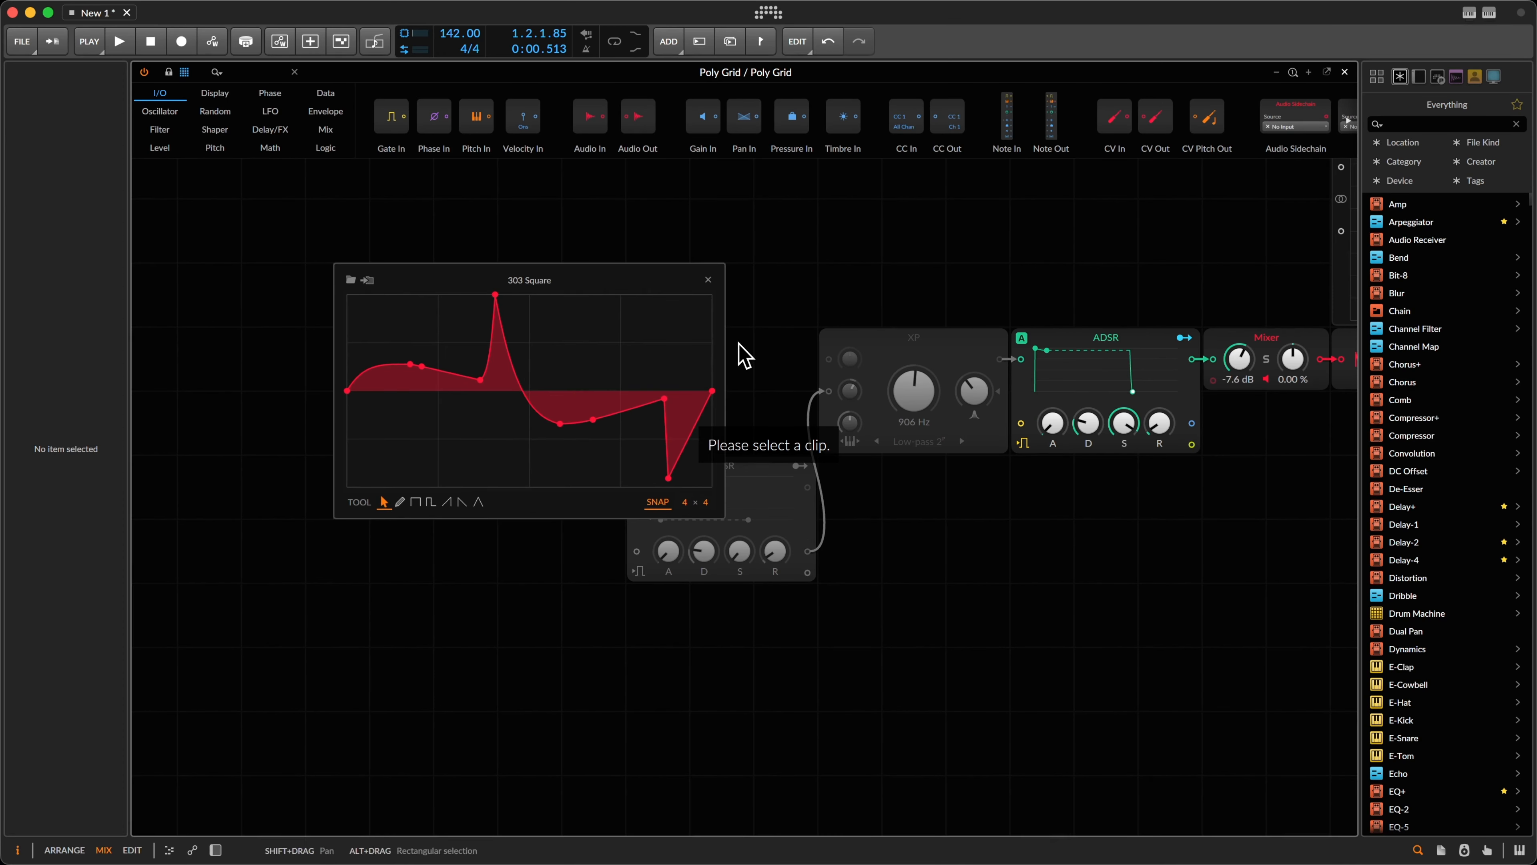
{"action": "left_click", "coordinate": [708, 280]}
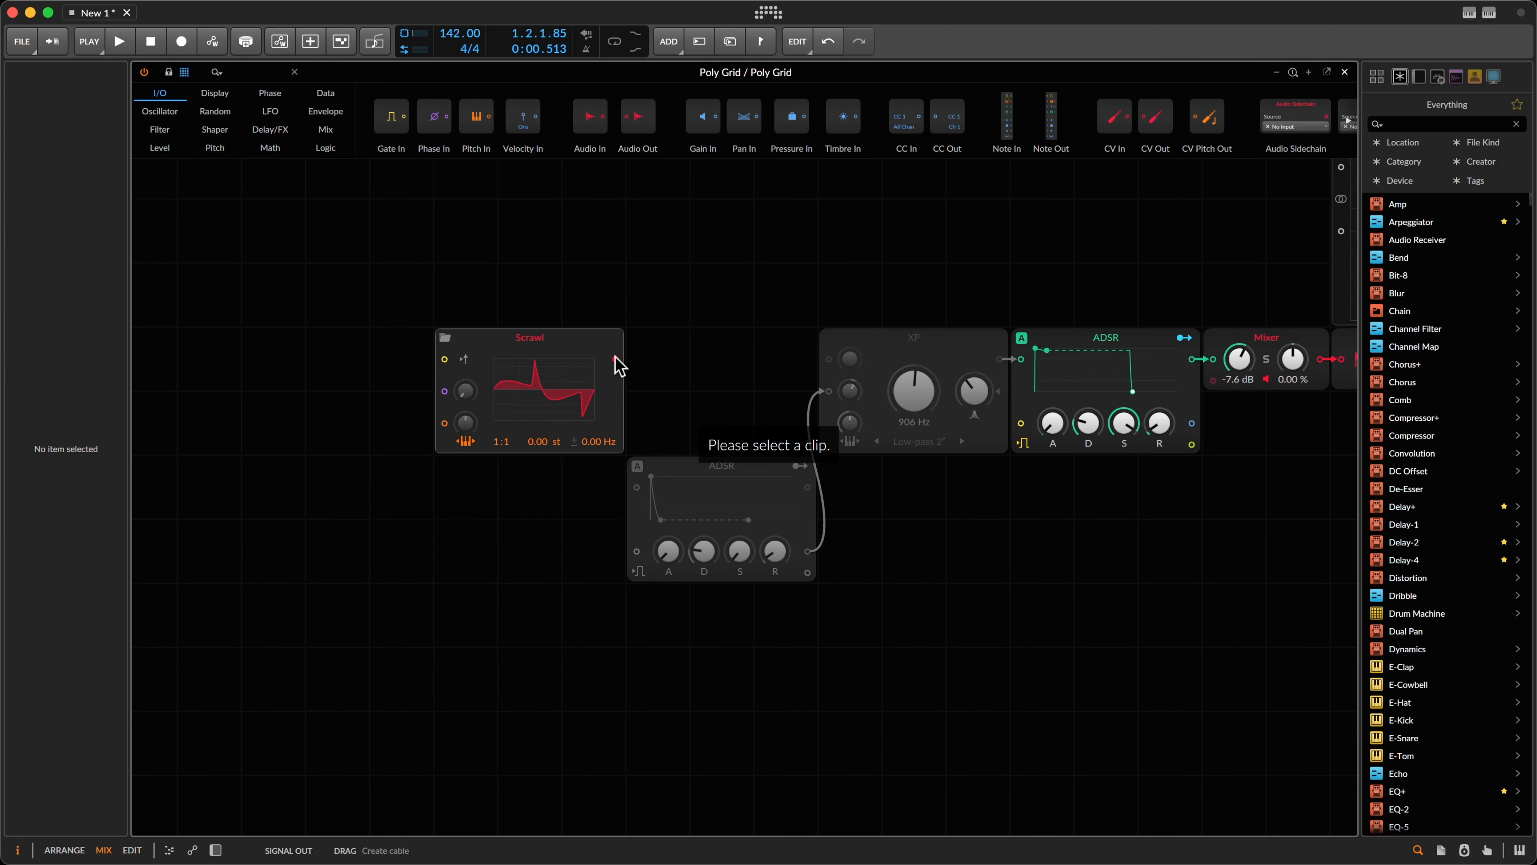
Step: Connect the Scrawl output to the XP filter input and nudge the Scrawl module right
{"action": "left_click_drag", "start_coordinate": [614, 358], "coordinate": [830, 360]}
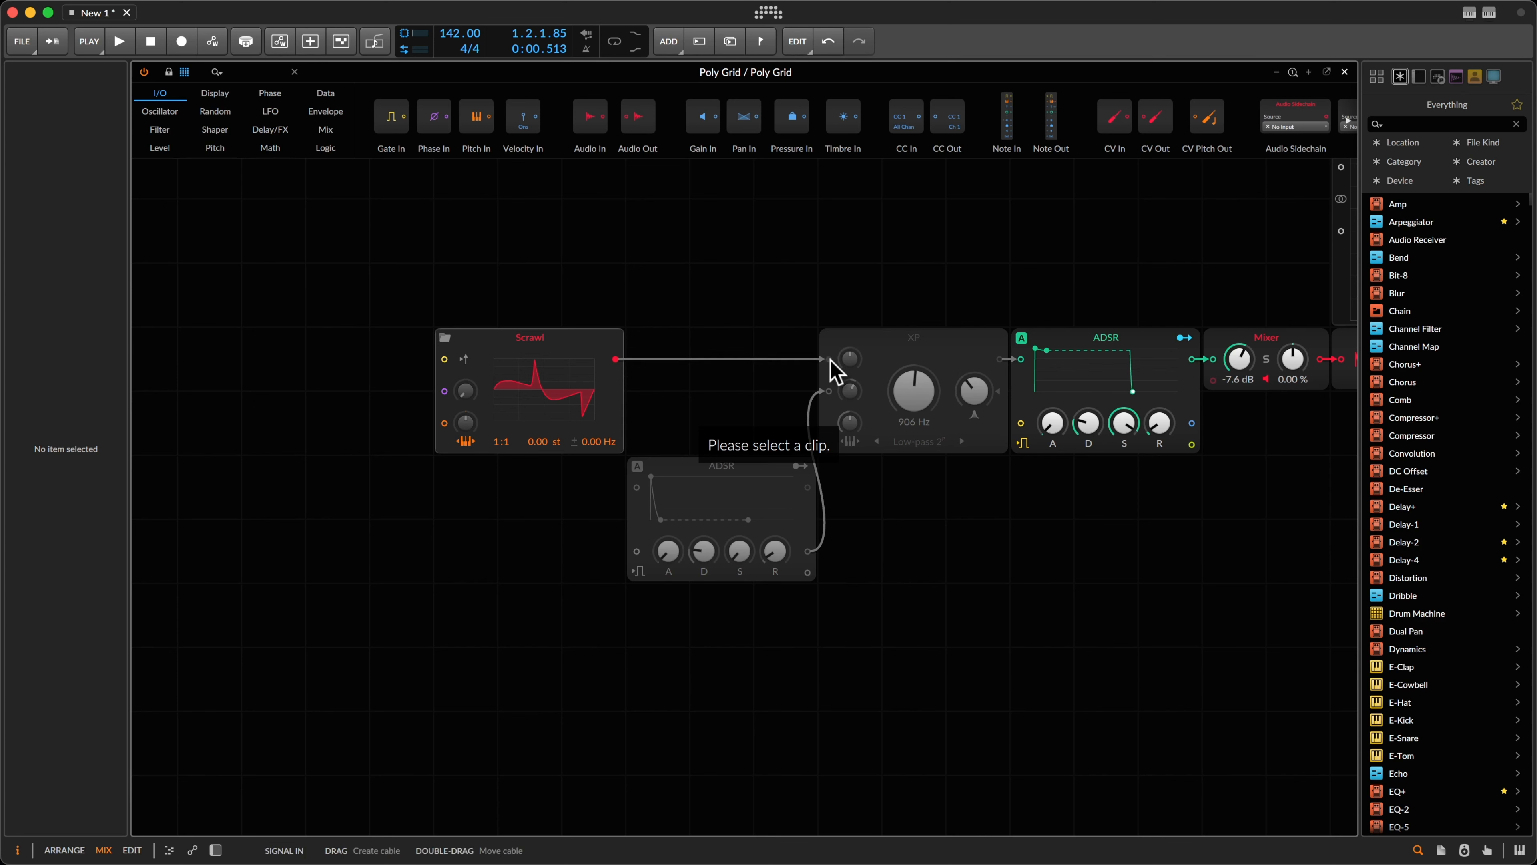
{"action": "left_click_drag", "start_coordinate": [371, 296], "coordinate": [572, 458]}
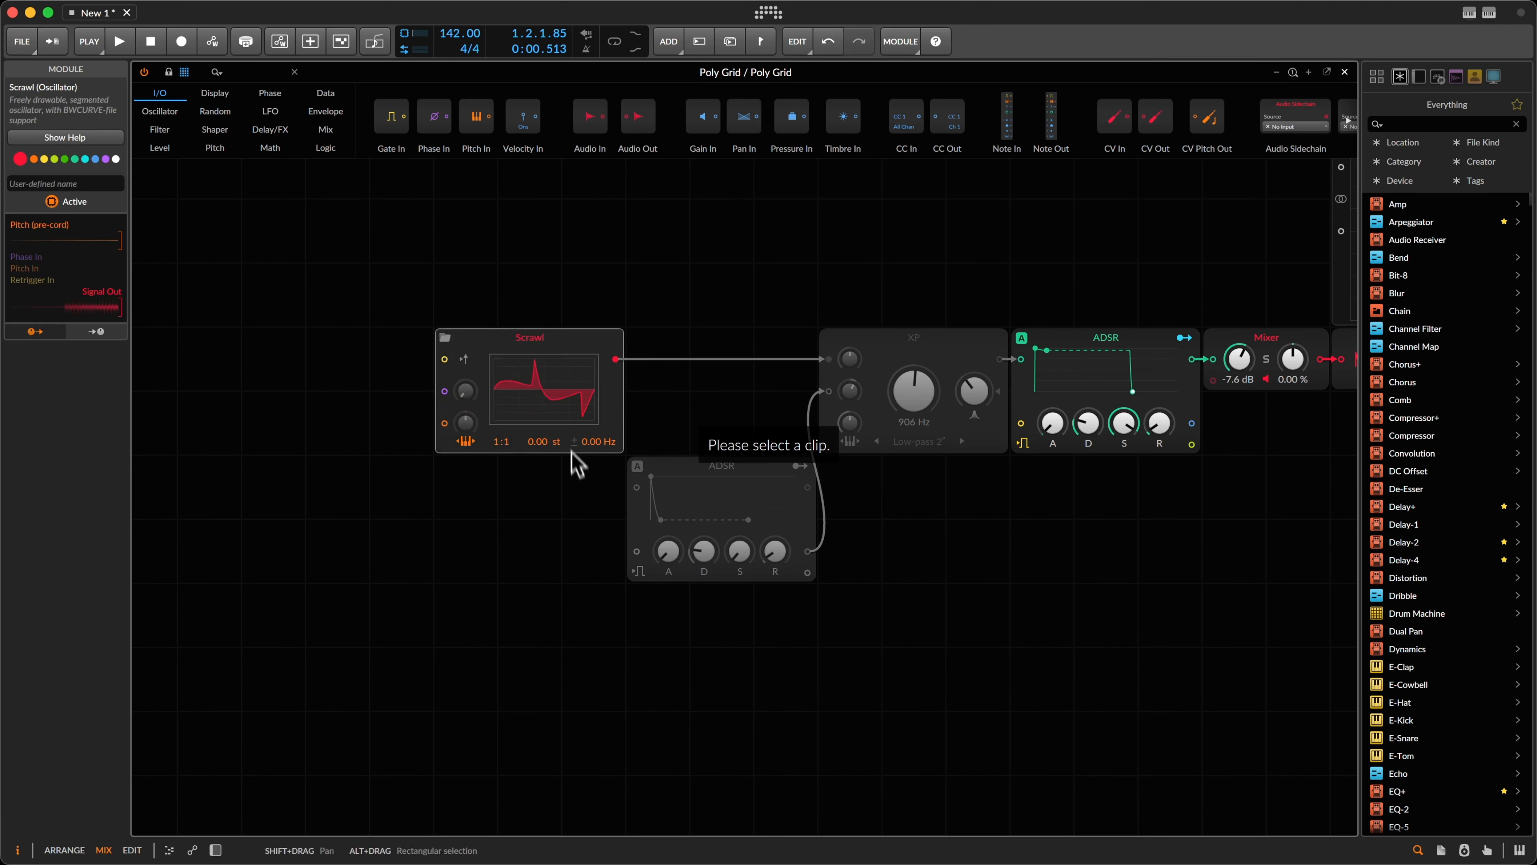
{"action": "left_click", "coordinate": [559, 416]}
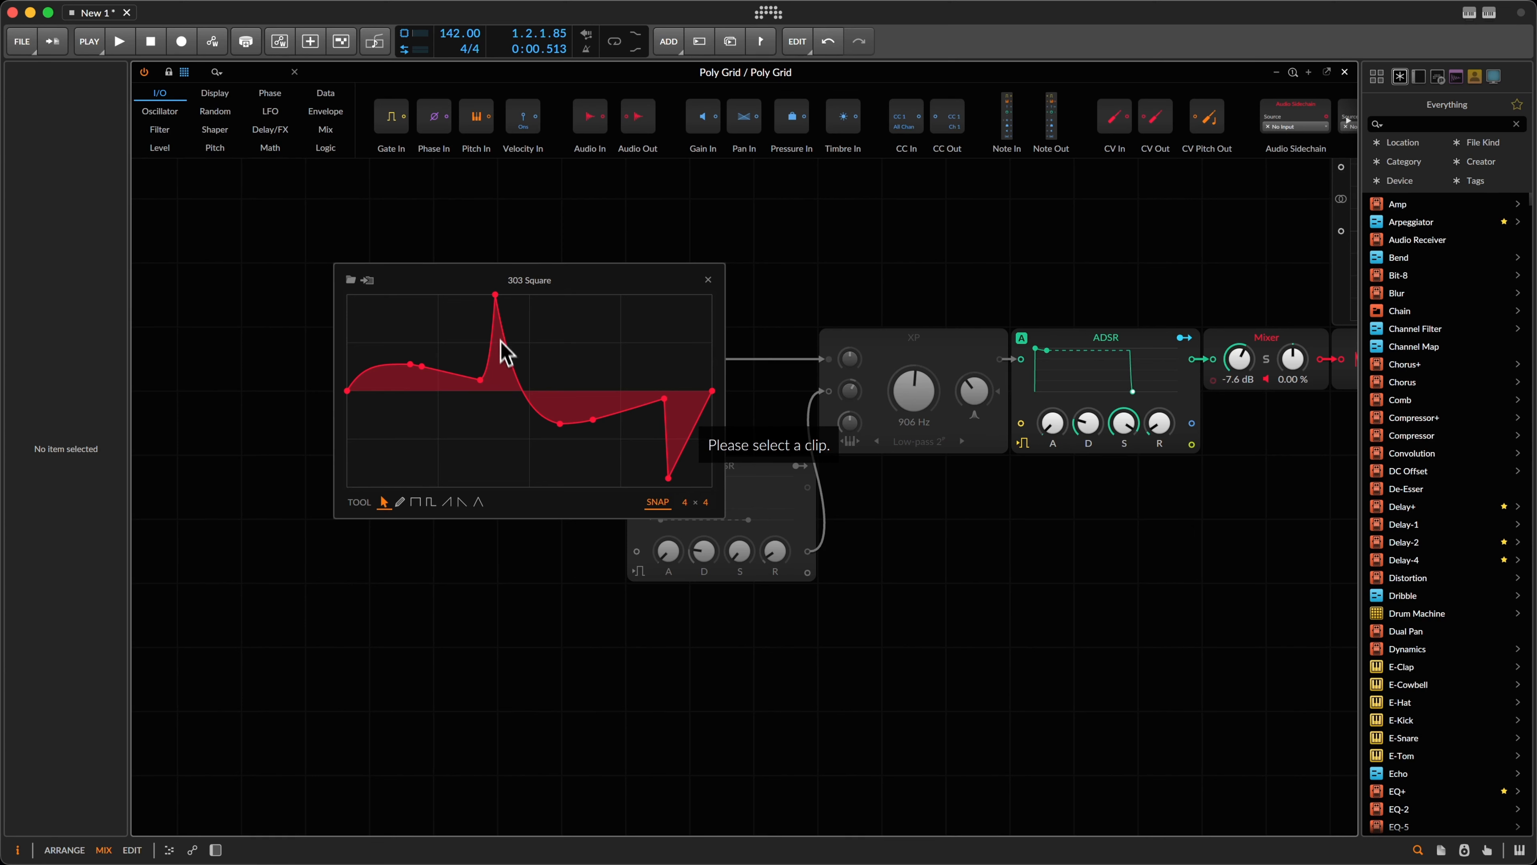
{"action": "left_click", "coordinate": [709, 279]}
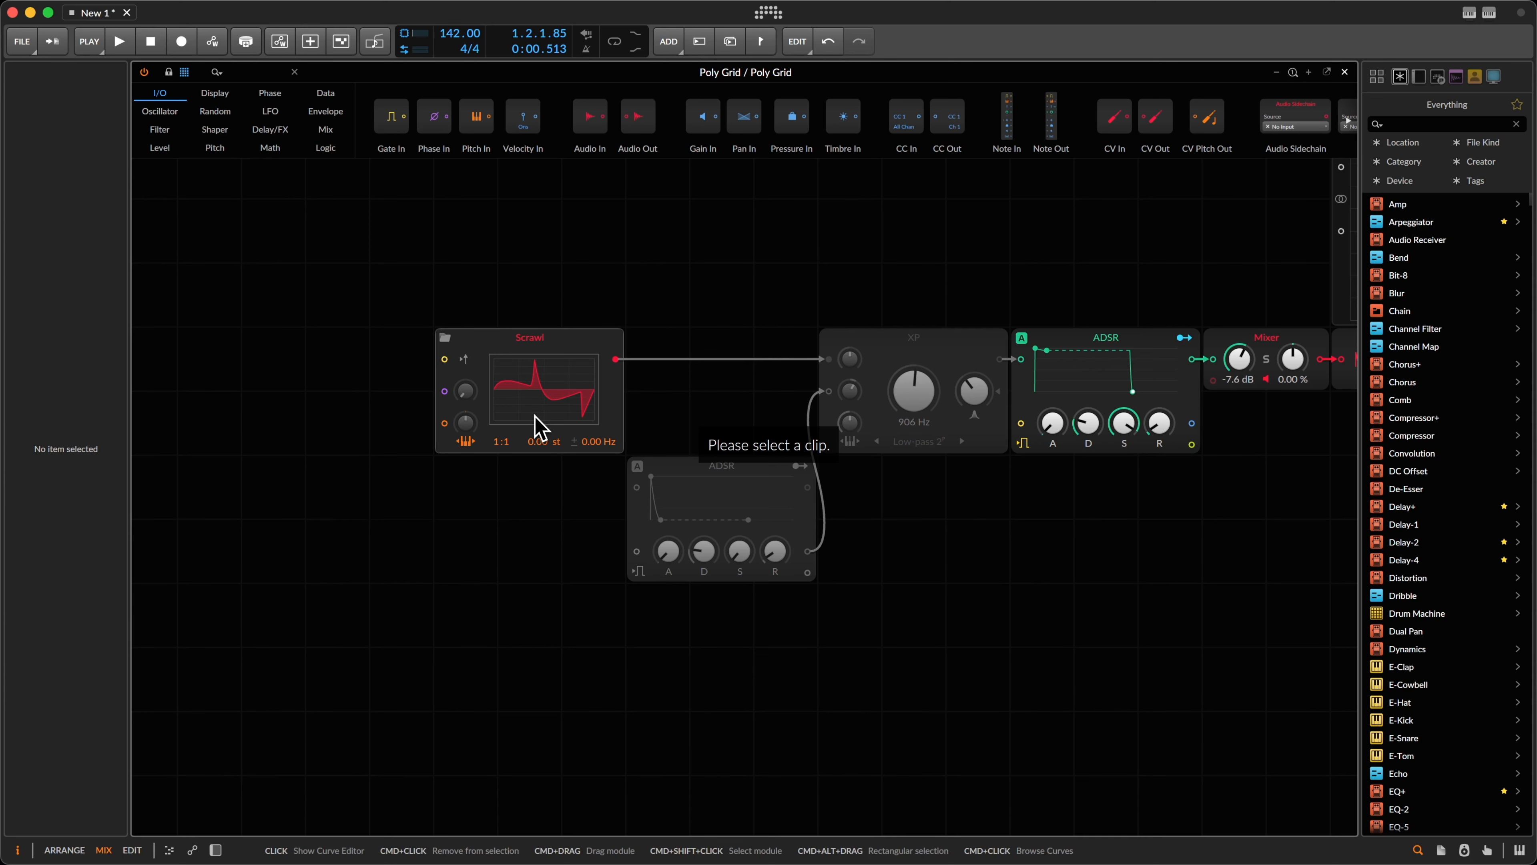
{"action": "scroll", "coordinate": [641, 335], "scroll_direction": "right", "scroll_amount": 5}
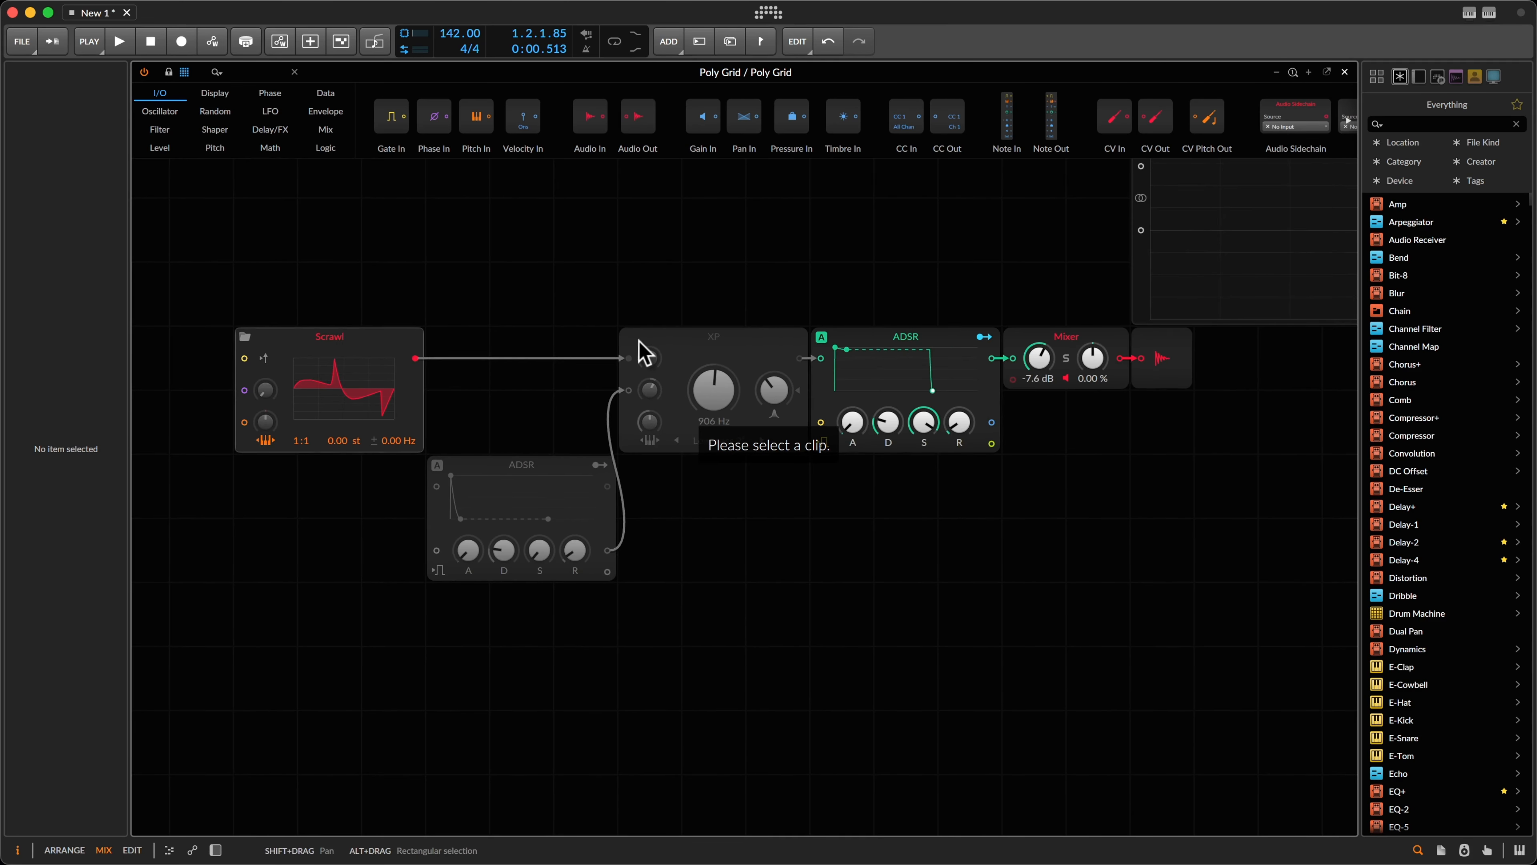
{"action": "left_click_drag", "start_coordinate": [303, 343], "coordinate": [366, 342]}
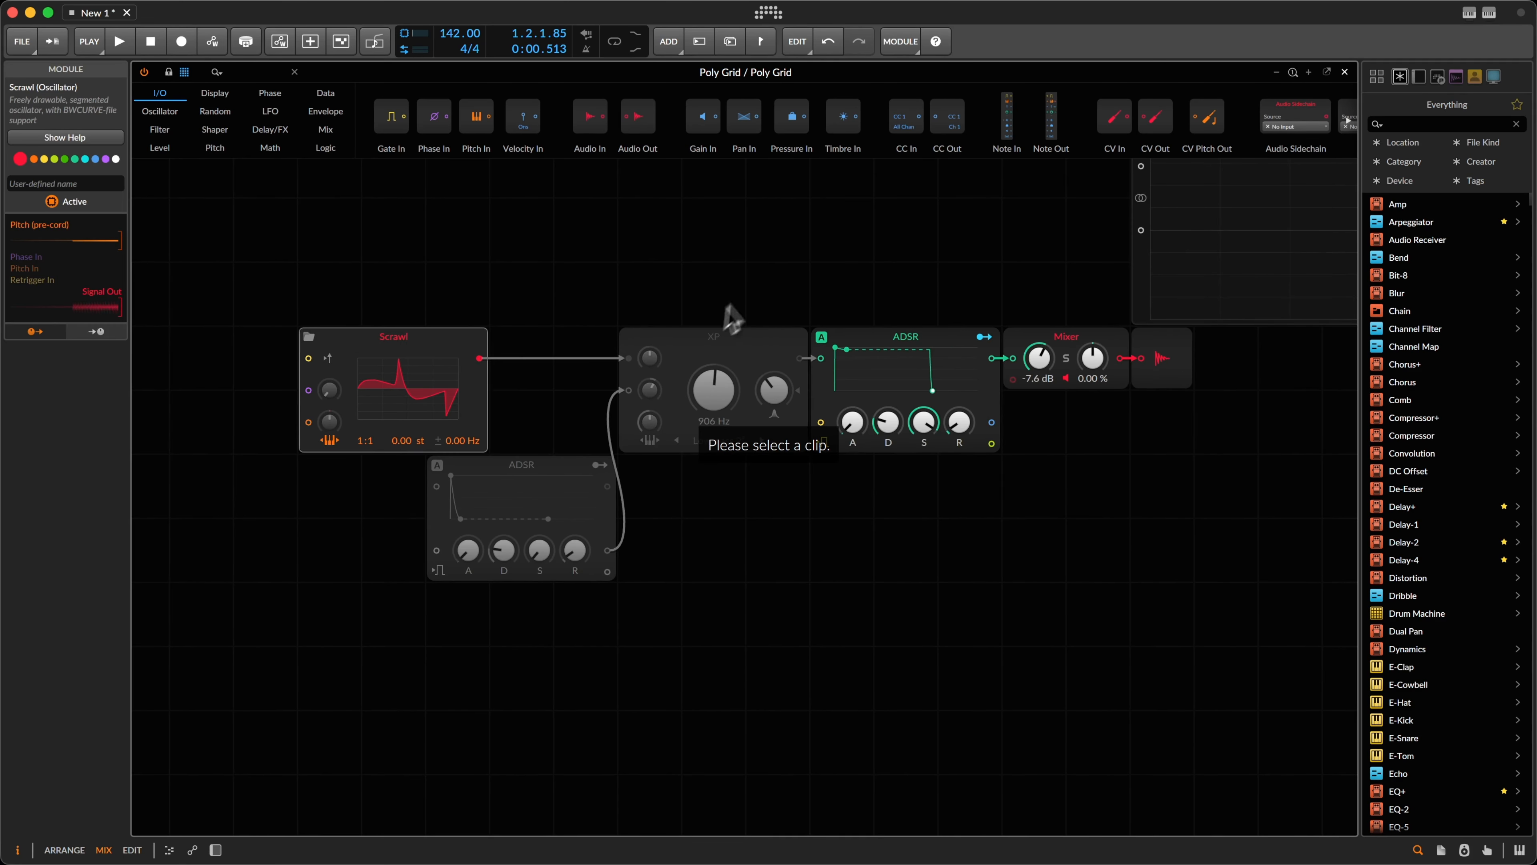
Step: Close the Poly Grid editor with Escape and select the kick clip on Audio 1
{"action": "left_click", "coordinate": [732, 351]}
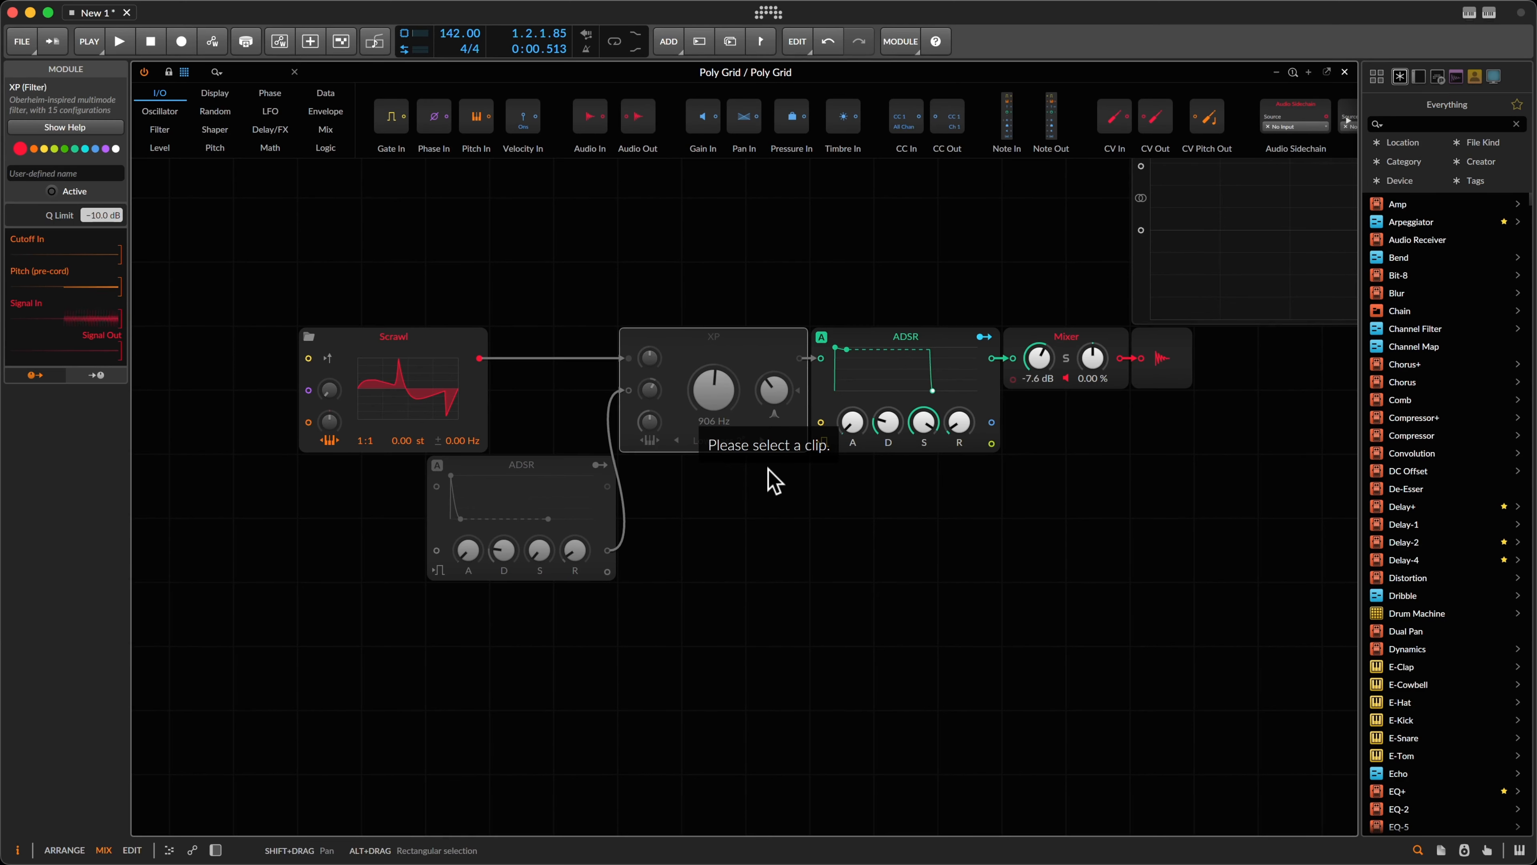
{"action": "left_click", "coordinate": [768, 481]}
{"action": "left_click", "coordinate": [773, 344]}
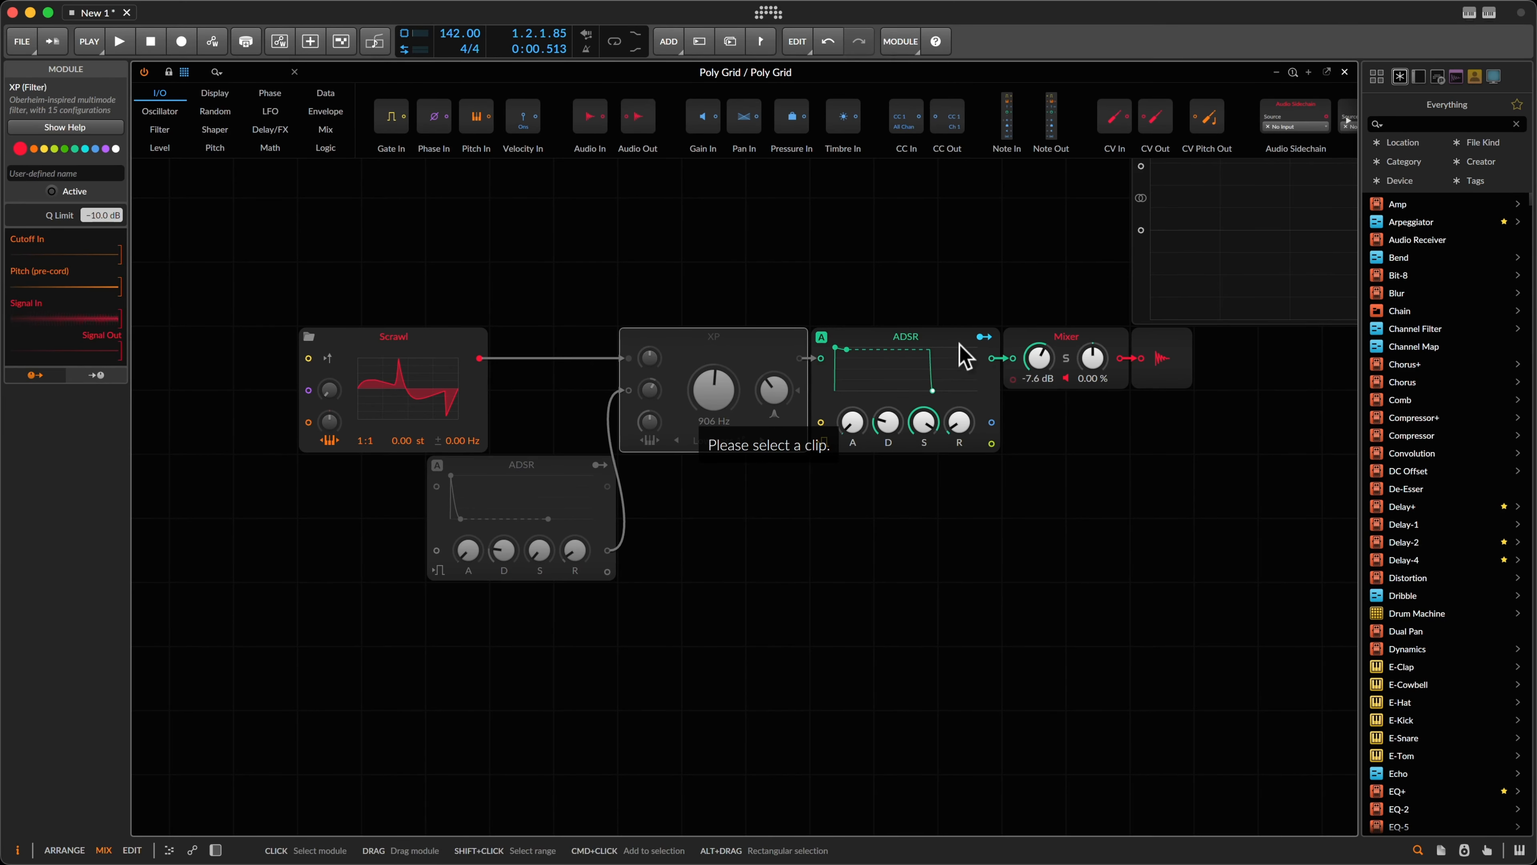
{"action": "key", "text": "Escape"}
{"action": "left_click", "coordinate": [218, 121]}
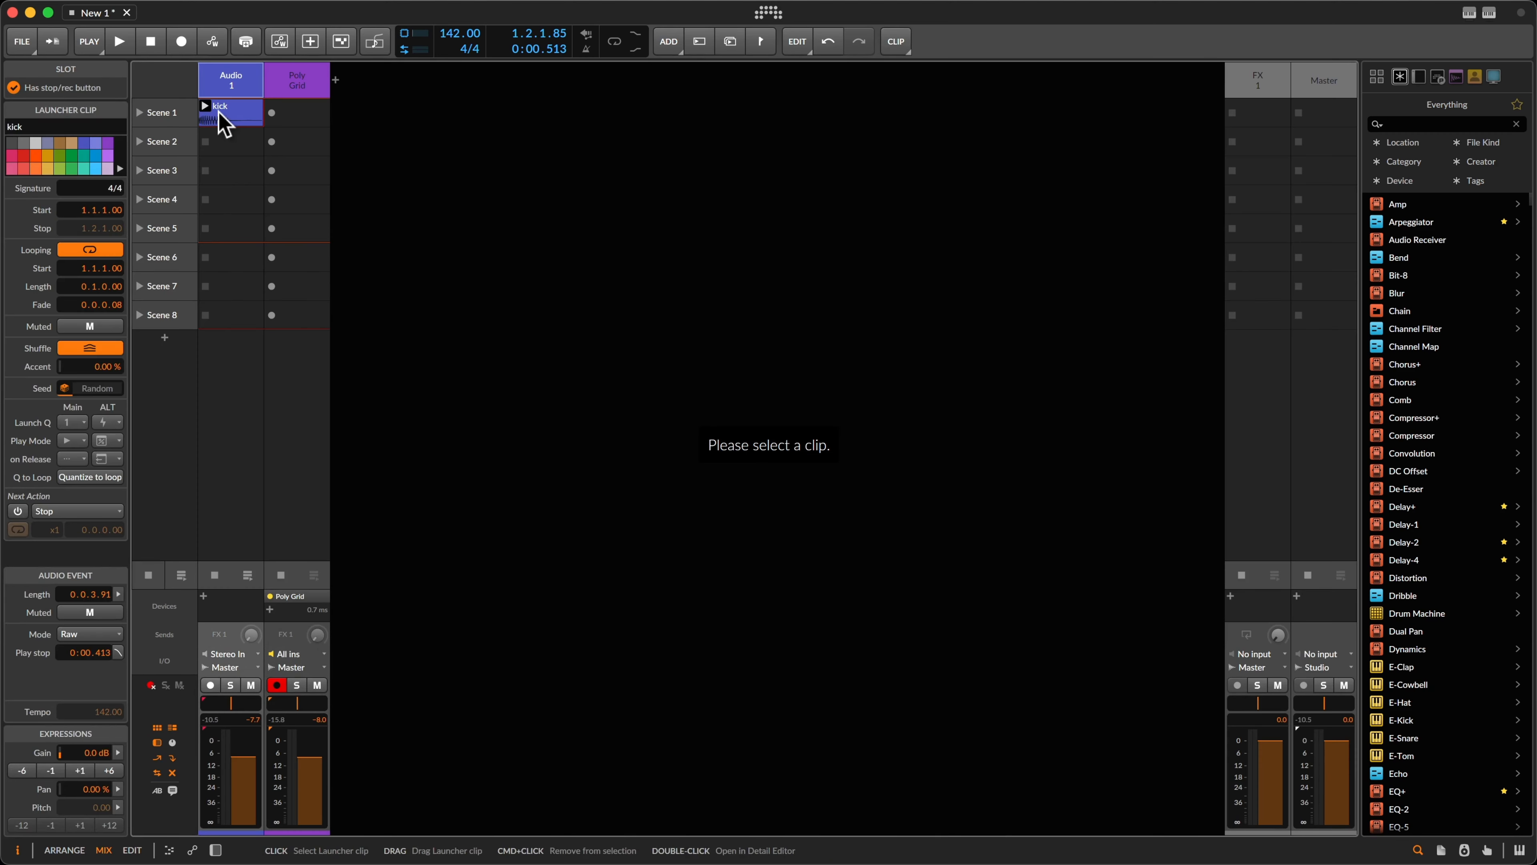
Step: Create a clip in Poly Grid's Scene 1 and shorten its loop to 2 beats
{"action": "double_click", "coordinate": [295, 124]}
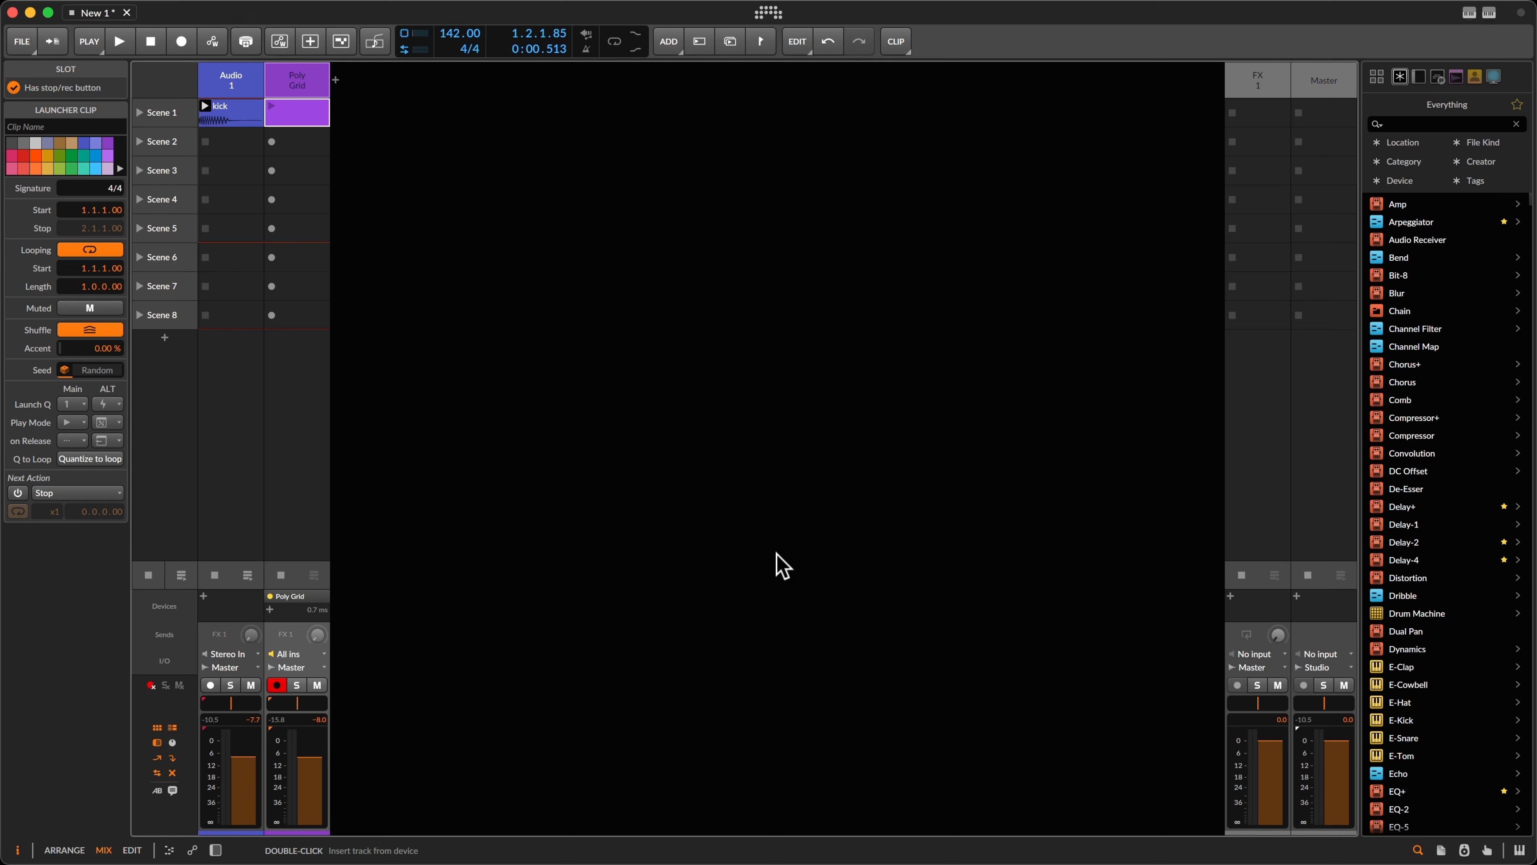
{"action": "double_click", "coordinate": [305, 115]}
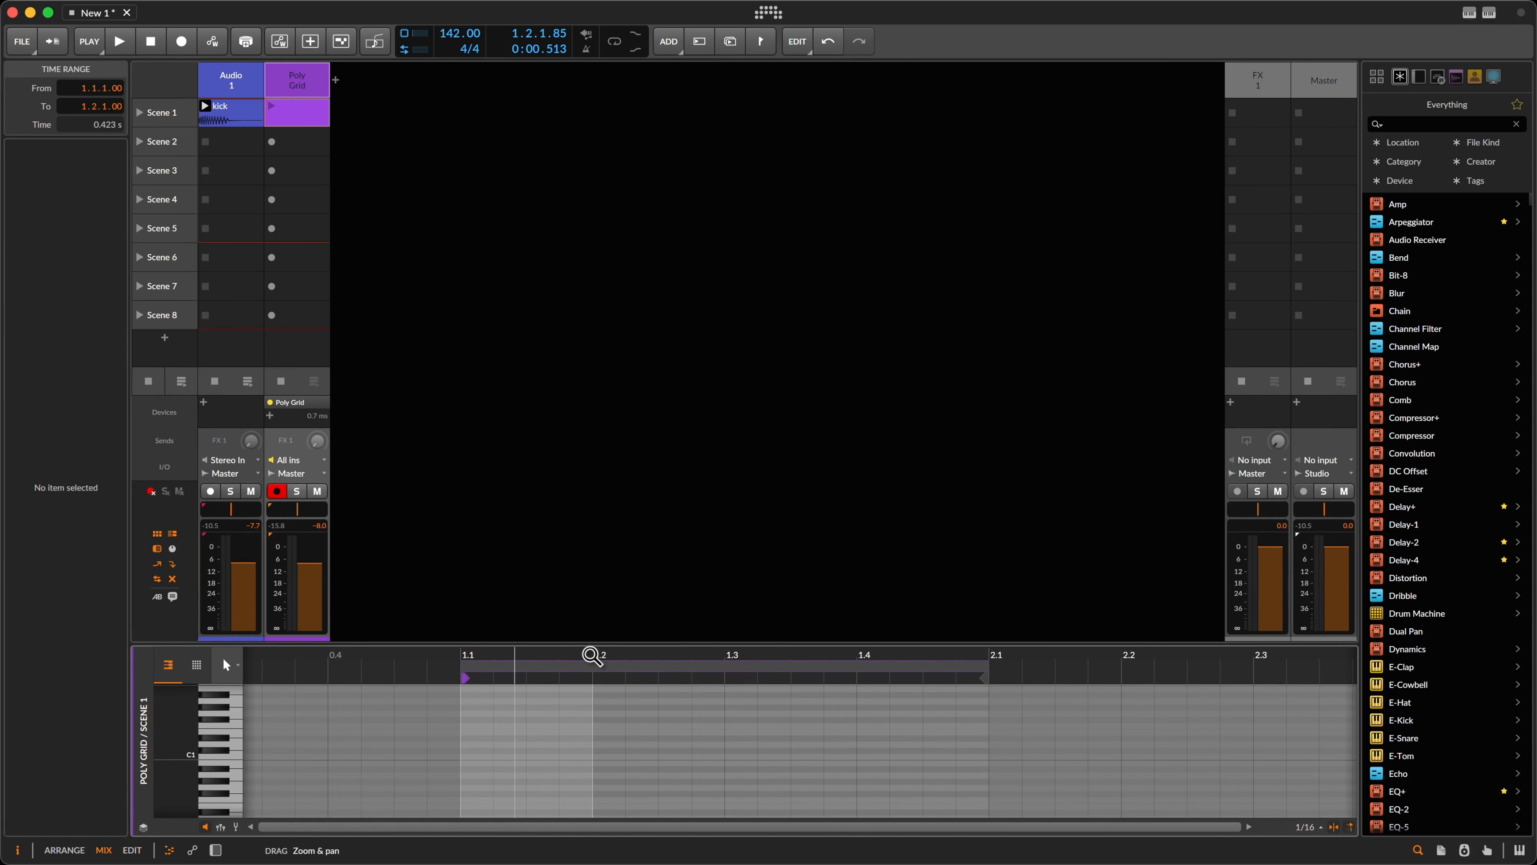
{"action": "left_click_drag", "start_coordinate": [592, 655], "coordinate": [535, 566]}
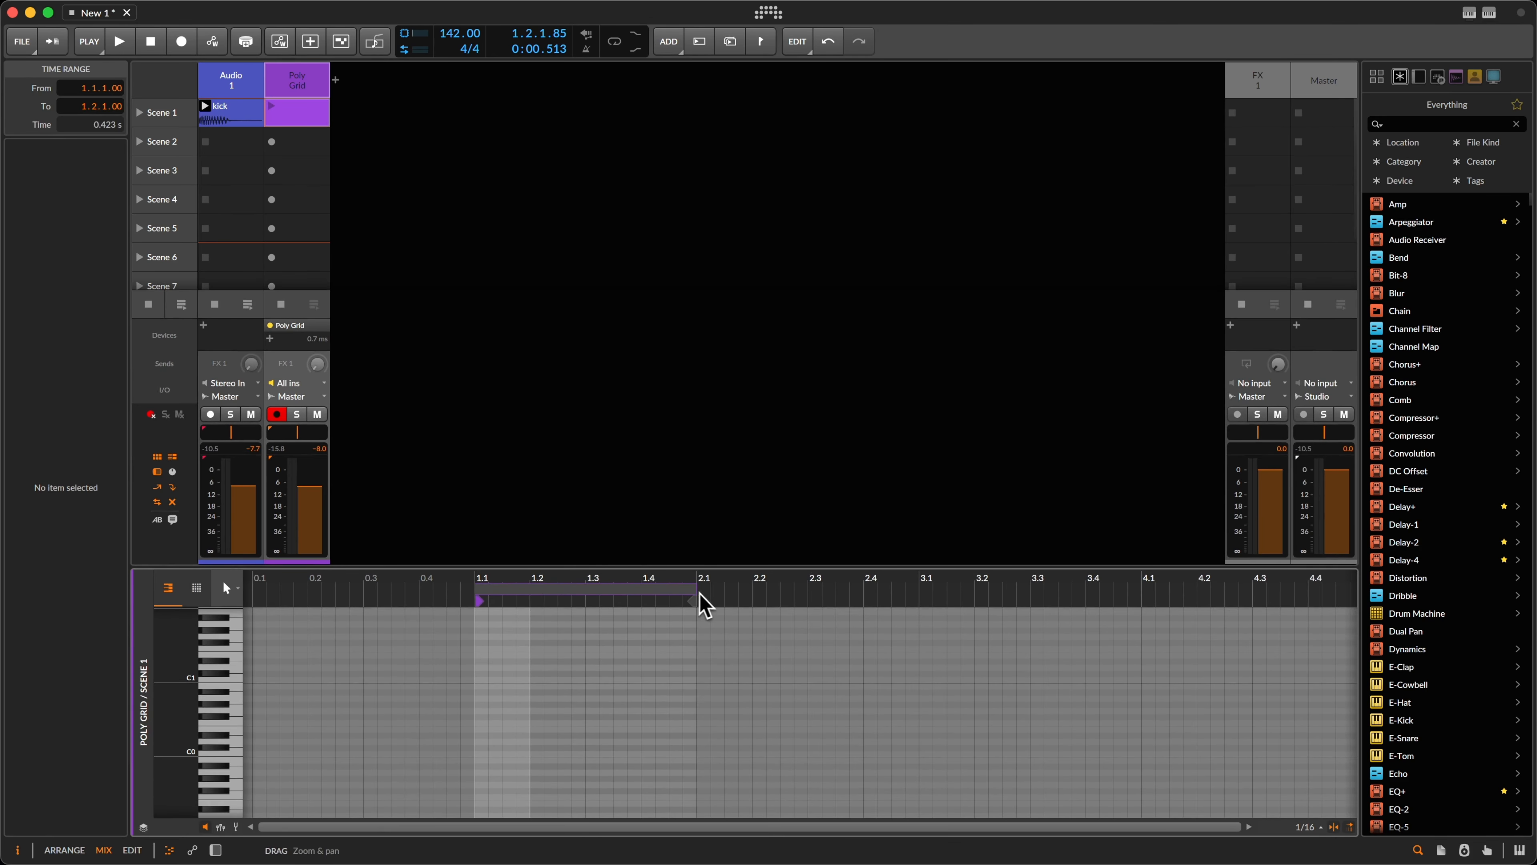
{"action": "mouse_move", "coordinate": [696, 601]}
{"action": "left_mouse_down"}
{"action": "mouse_move", "coordinate": [528, 609]}
{"action": "mouse_move", "coordinate": [585, 617]}
{"action": "left_mouse_up"}
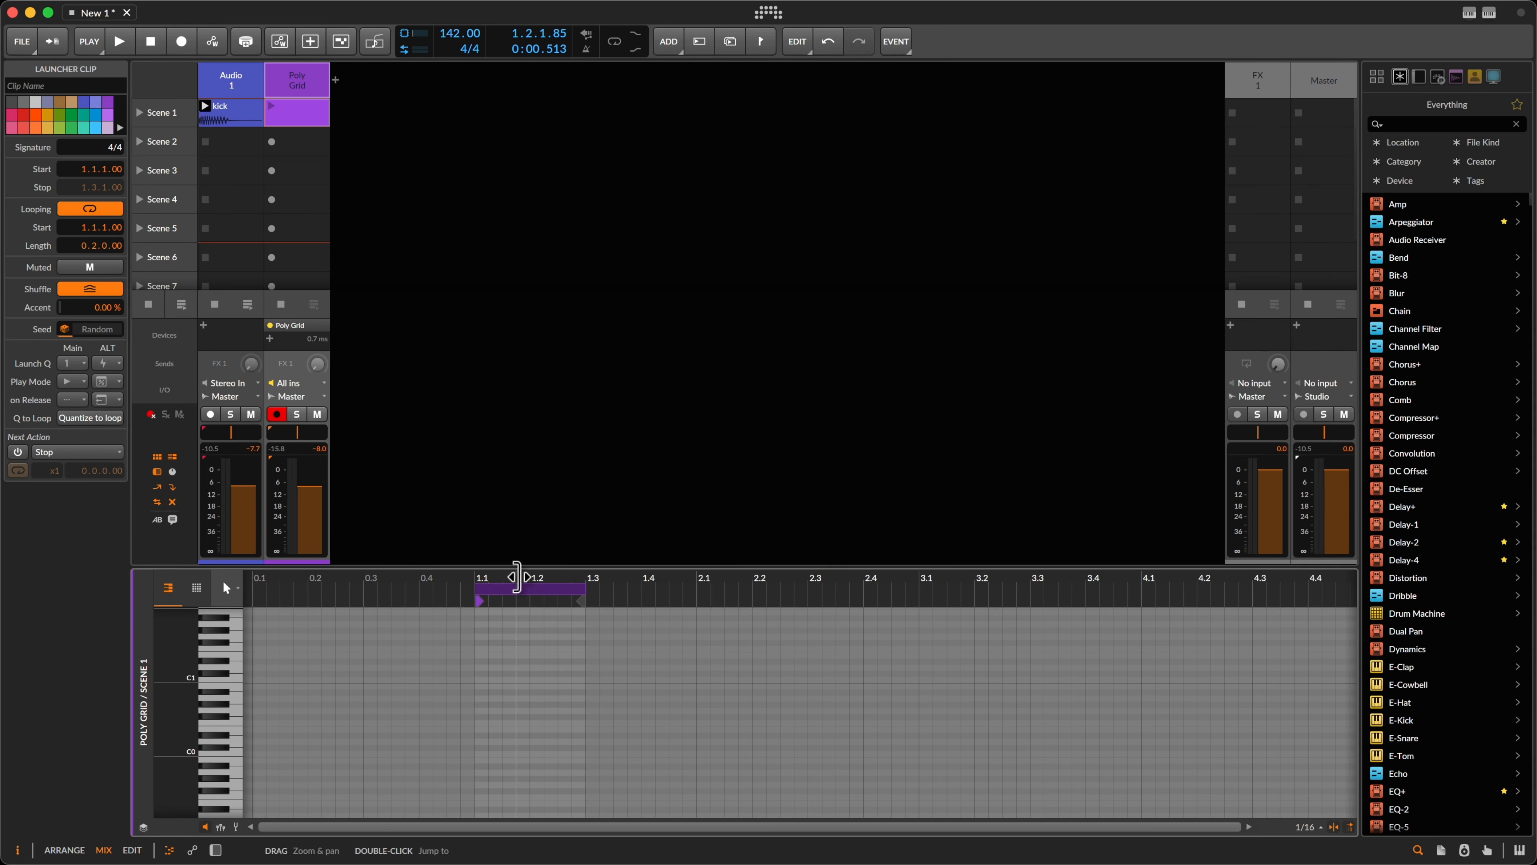
{"action": "key", "text": "alt+3"}
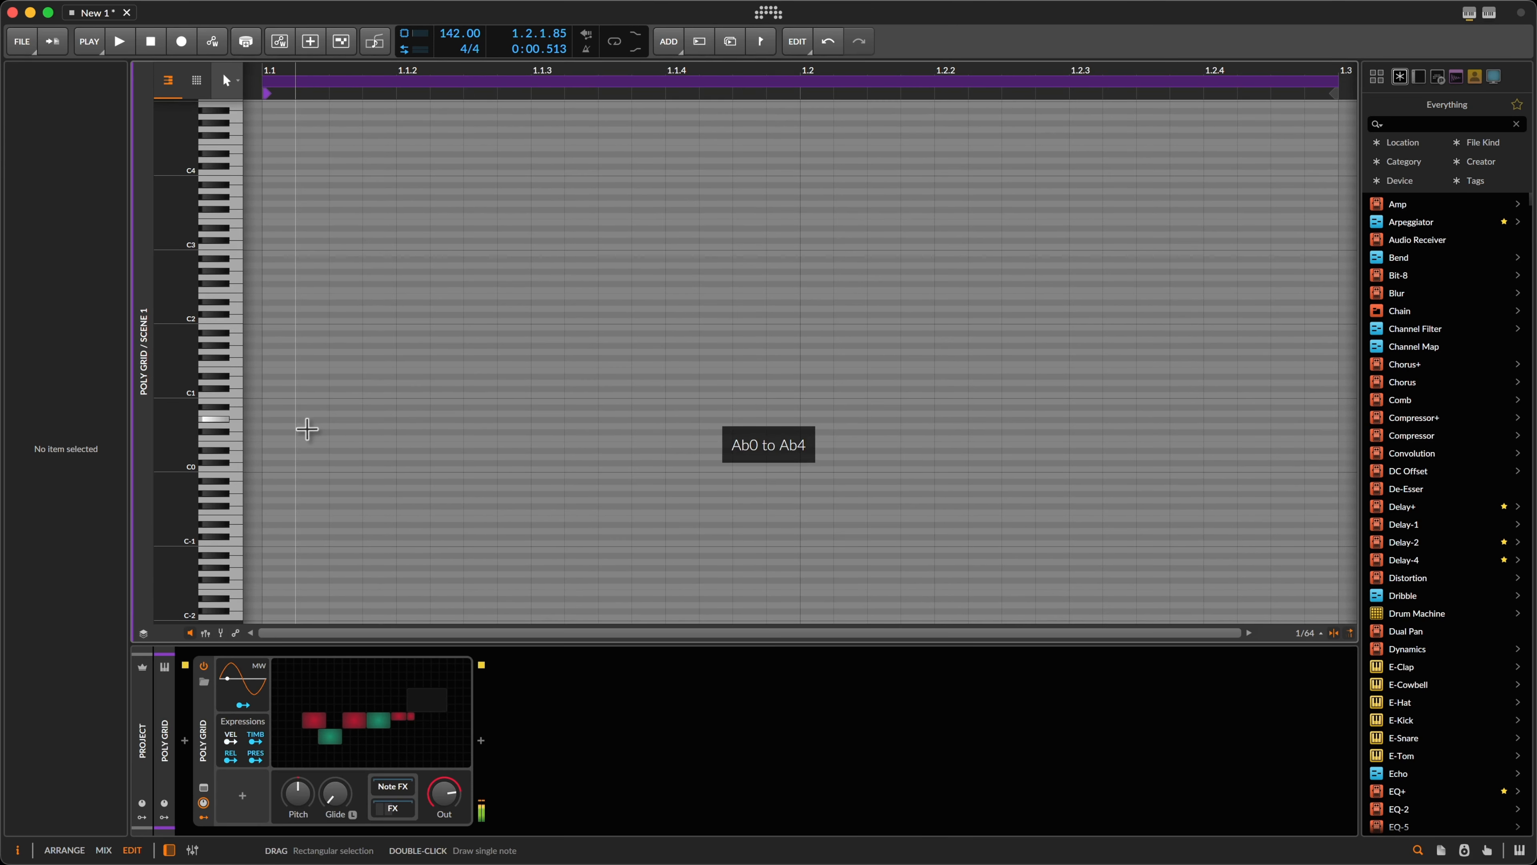
Step: Draw the opening G#0 note at the clip start and lengthen it
{"action": "double_click", "coordinate": [313, 422]}
{"action": "left_click_drag", "start_coordinate": [332, 422], "coordinate": [365, 432]}
{"action": "double_click", "coordinate": [377, 429]}
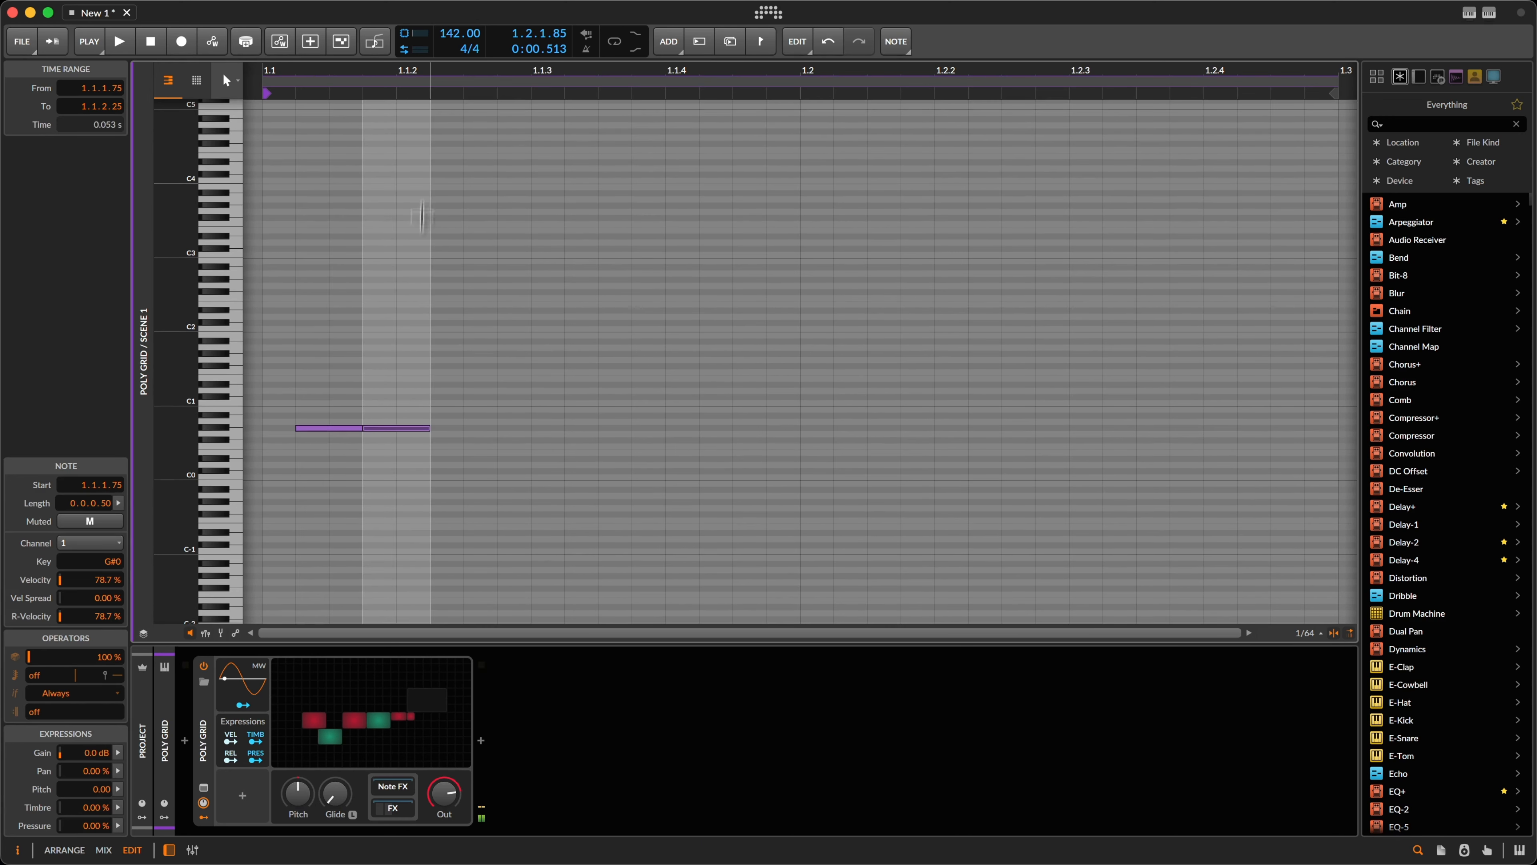
{"action": "left_click_drag", "start_coordinate": [429, 93], "coordinate": [434, 63]}
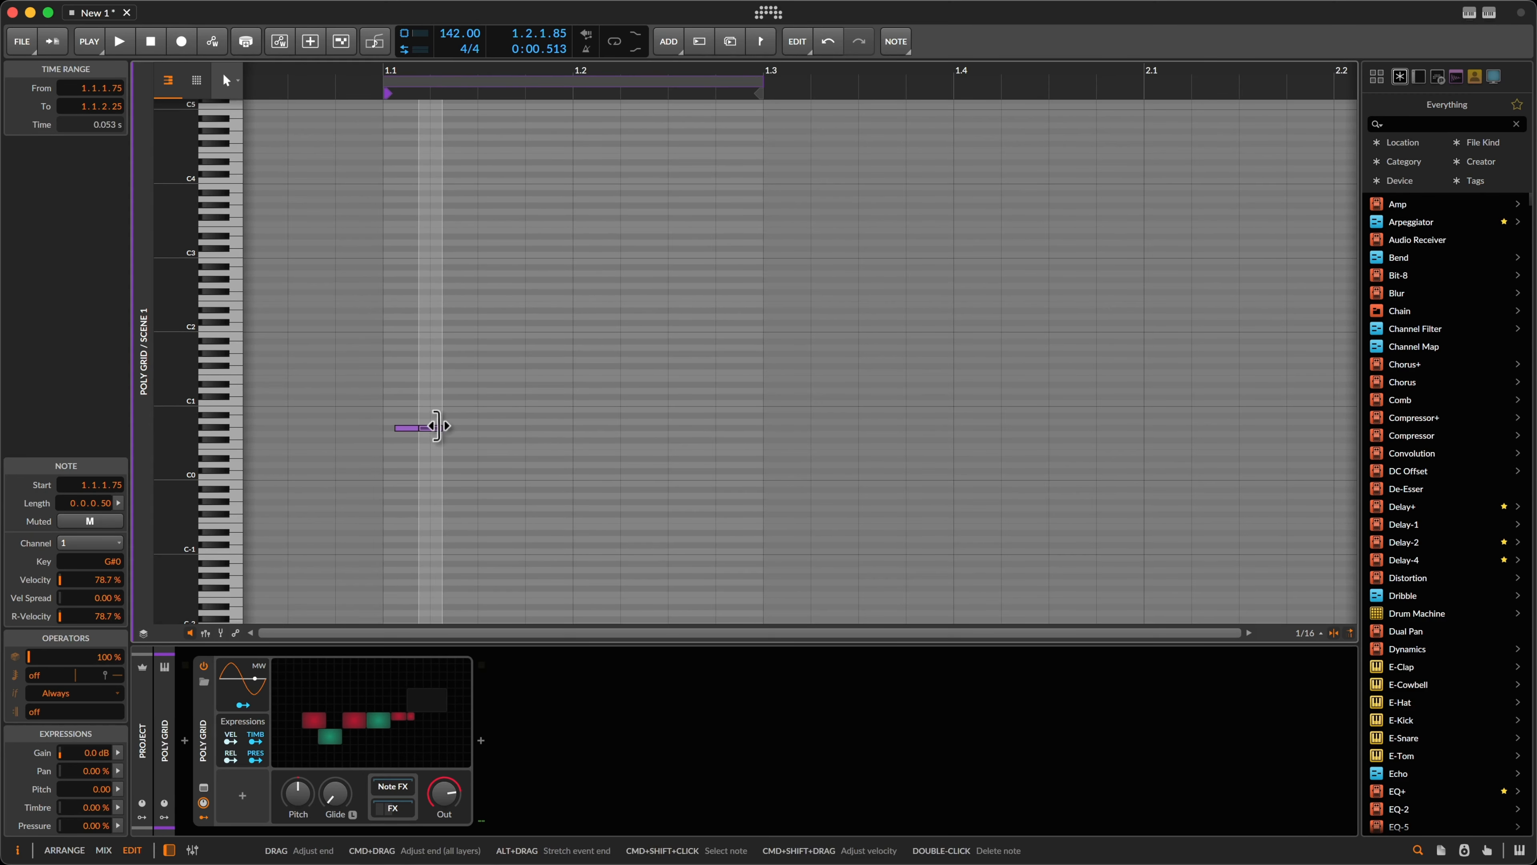
{"action": "left_click_drag", "start_coordinate": [441, 428], "coordinate": [430, 428]}
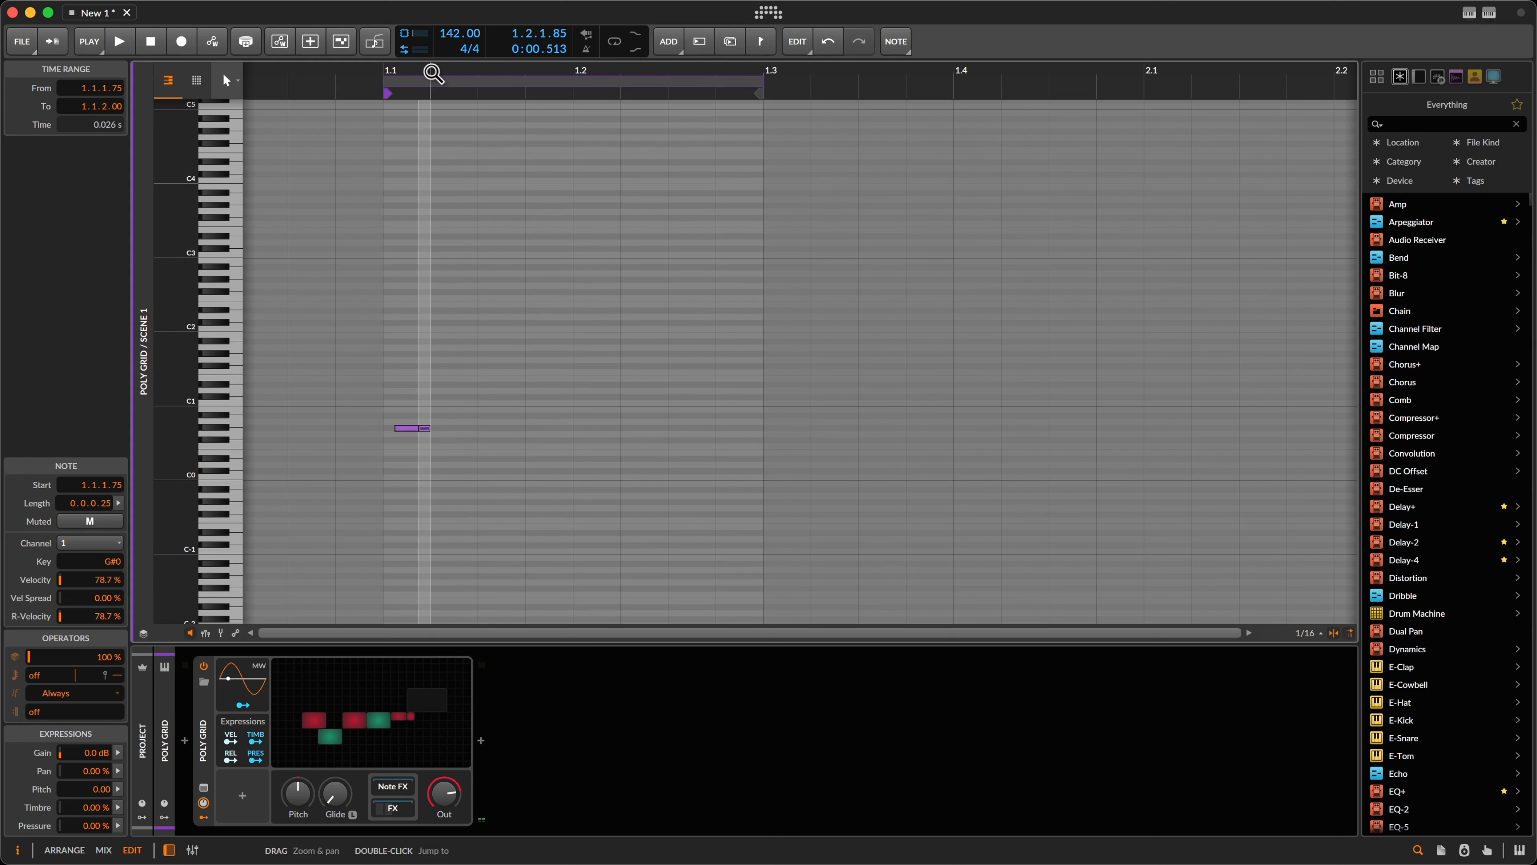
{"action": "left_click_drag", "start_coordinate": [429, 69], "coordinate": [433, 73]}
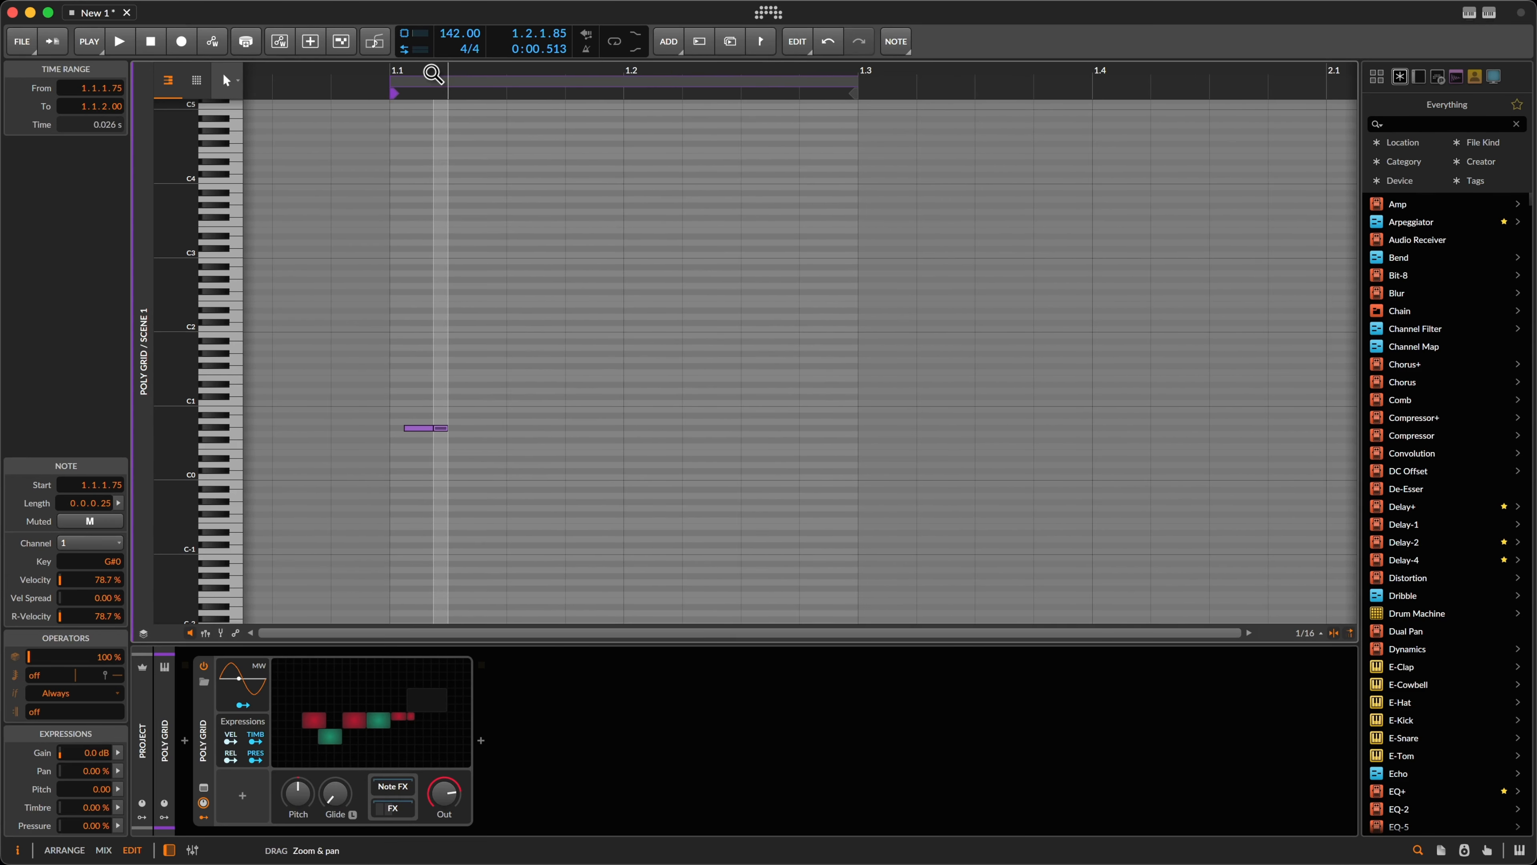
{"action": "left_click", "coordinate": [441, 428]}
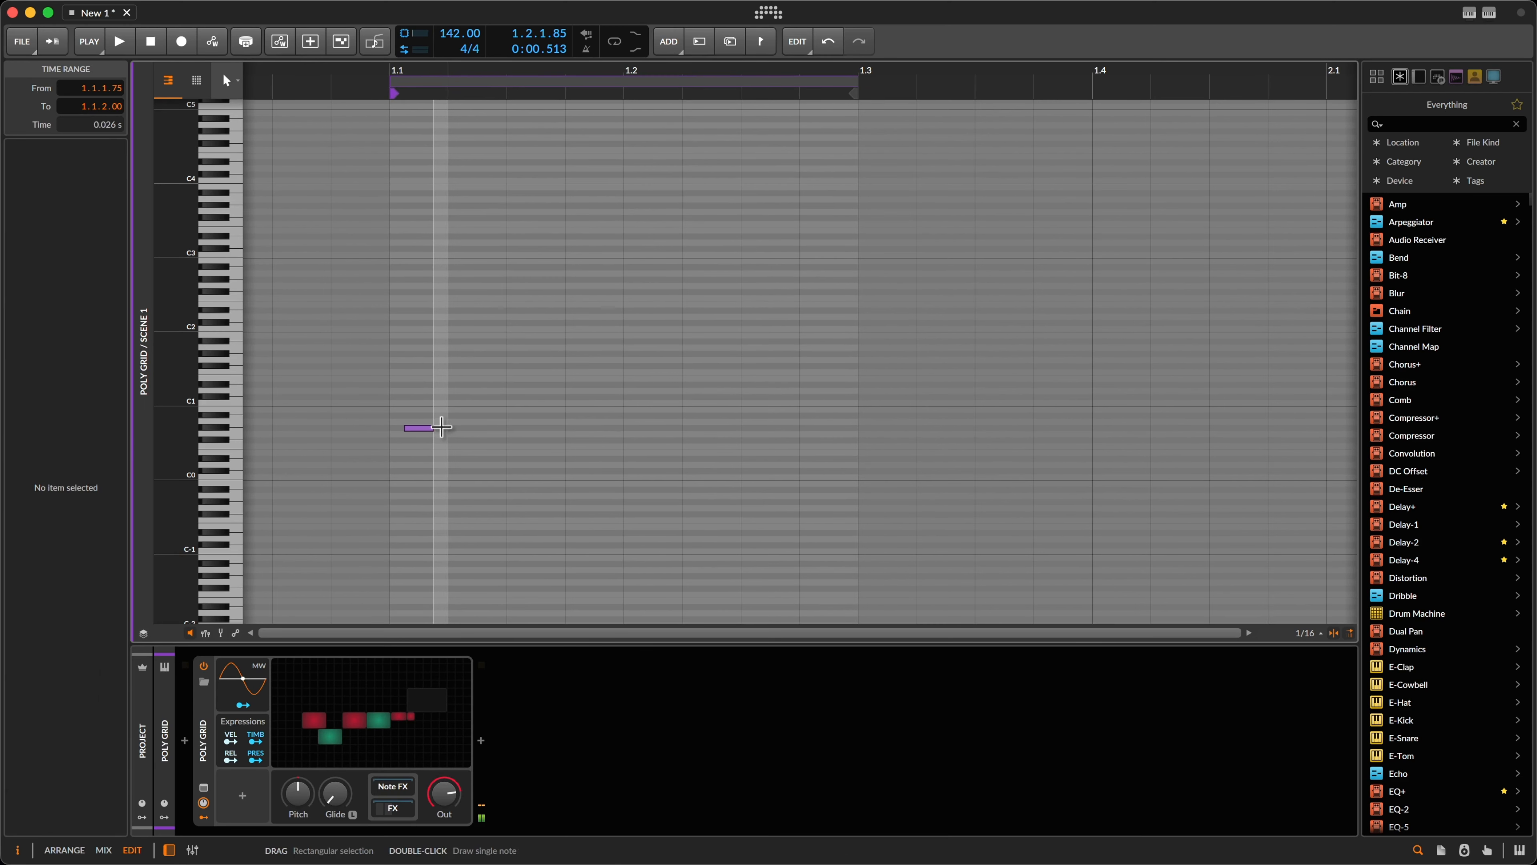
{"action": "left_click", "coordinate": [423, 425]}
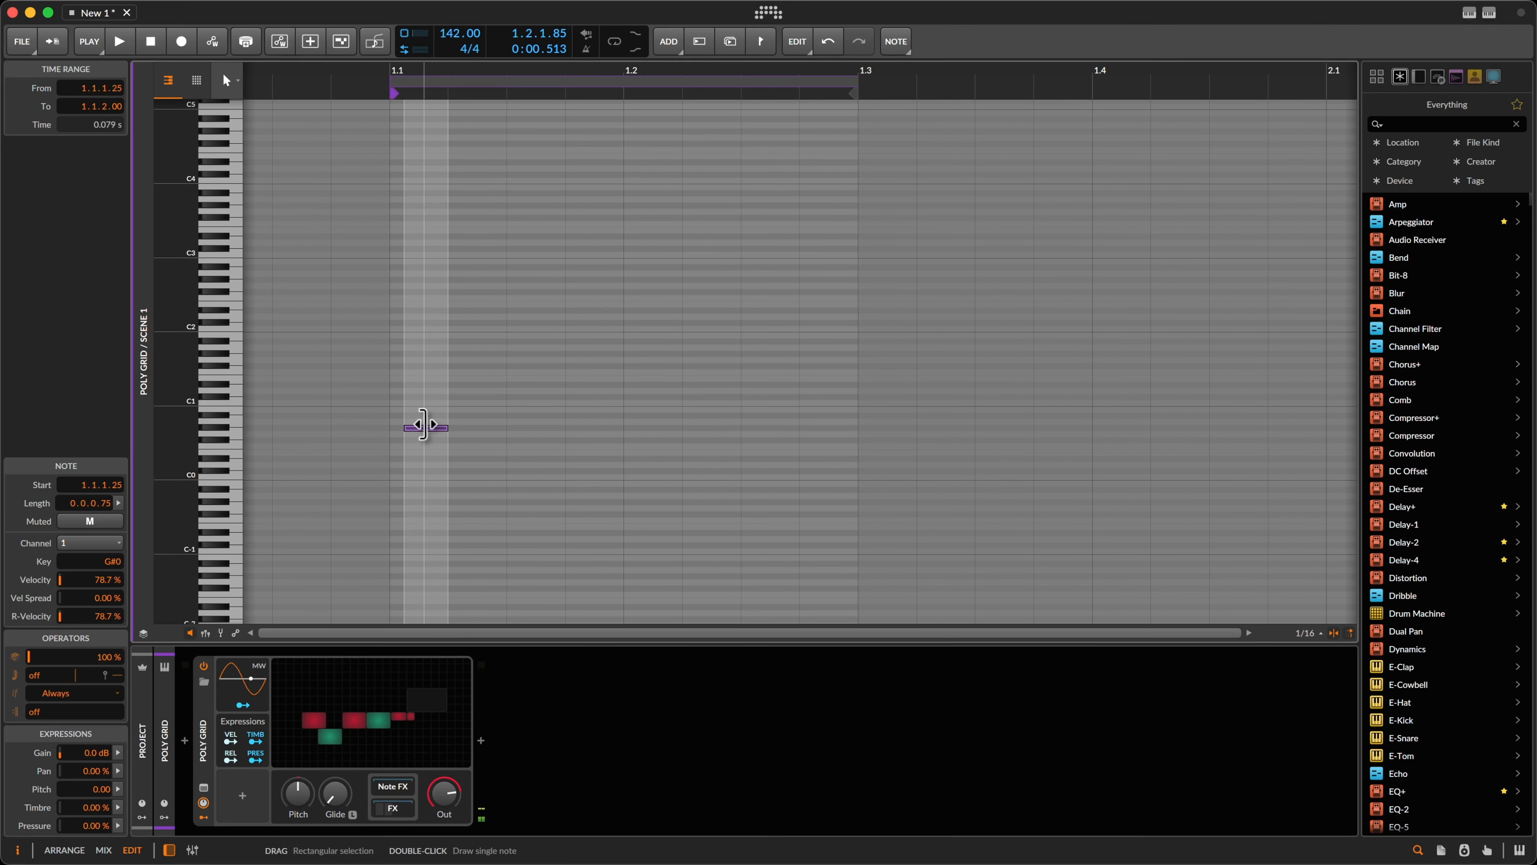
{"action": "left_click_drag", "start_coordinate": [425, 423], "coordinate": [567, 428]}
{"action": "left_click", "coordinate": [427, 427]}
{"action": "left_click", "coordinate": [585, 427]}
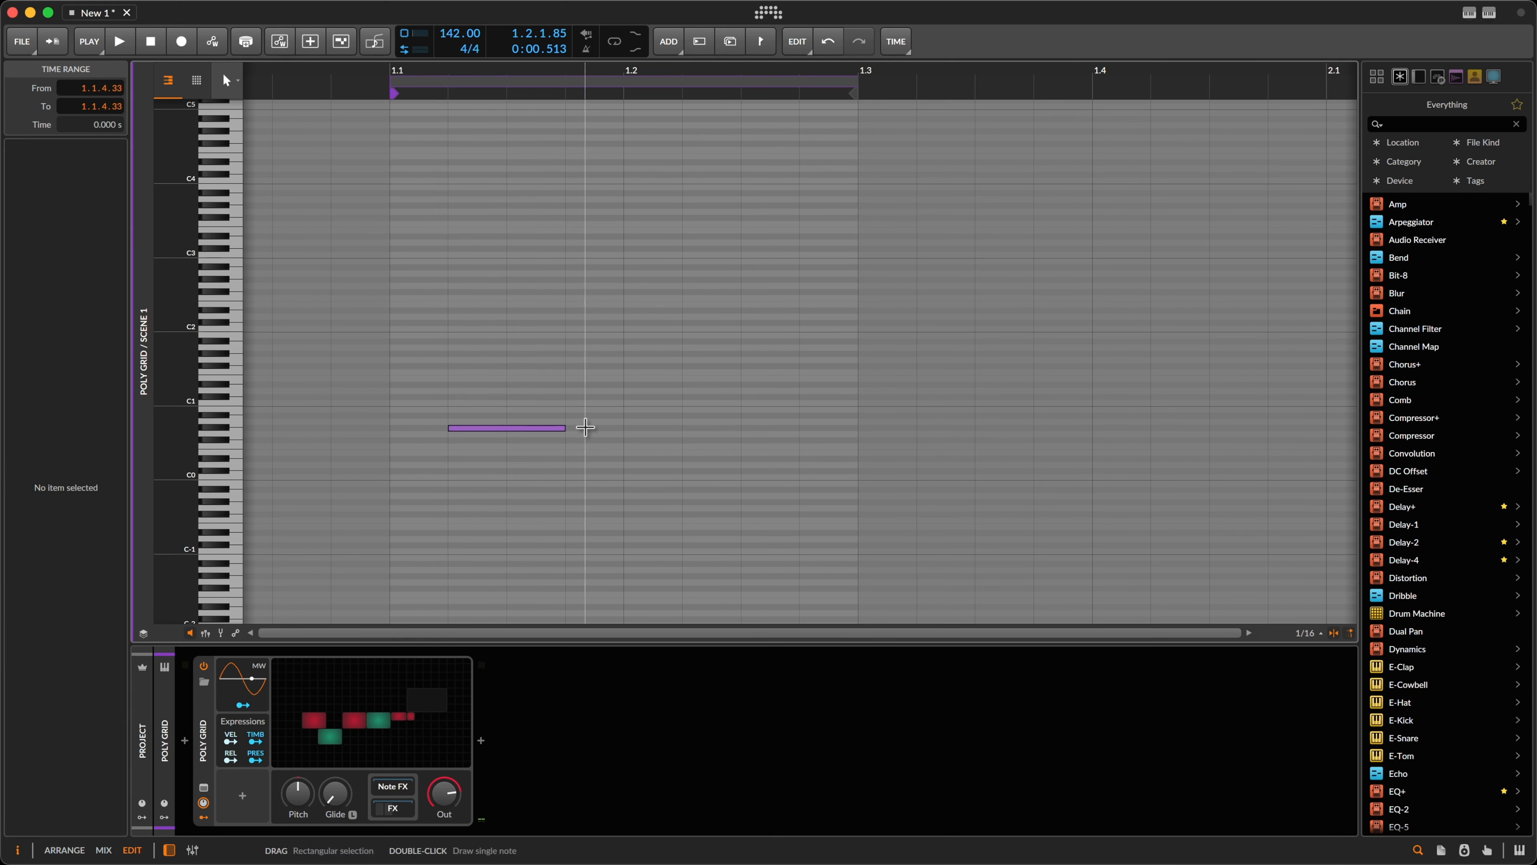
Step: Add two short G#0 notes, a longer G#1 note and a final G#0, then reopen the Grid editor
{"action": "double_click", "coordinate": [586, 427]}
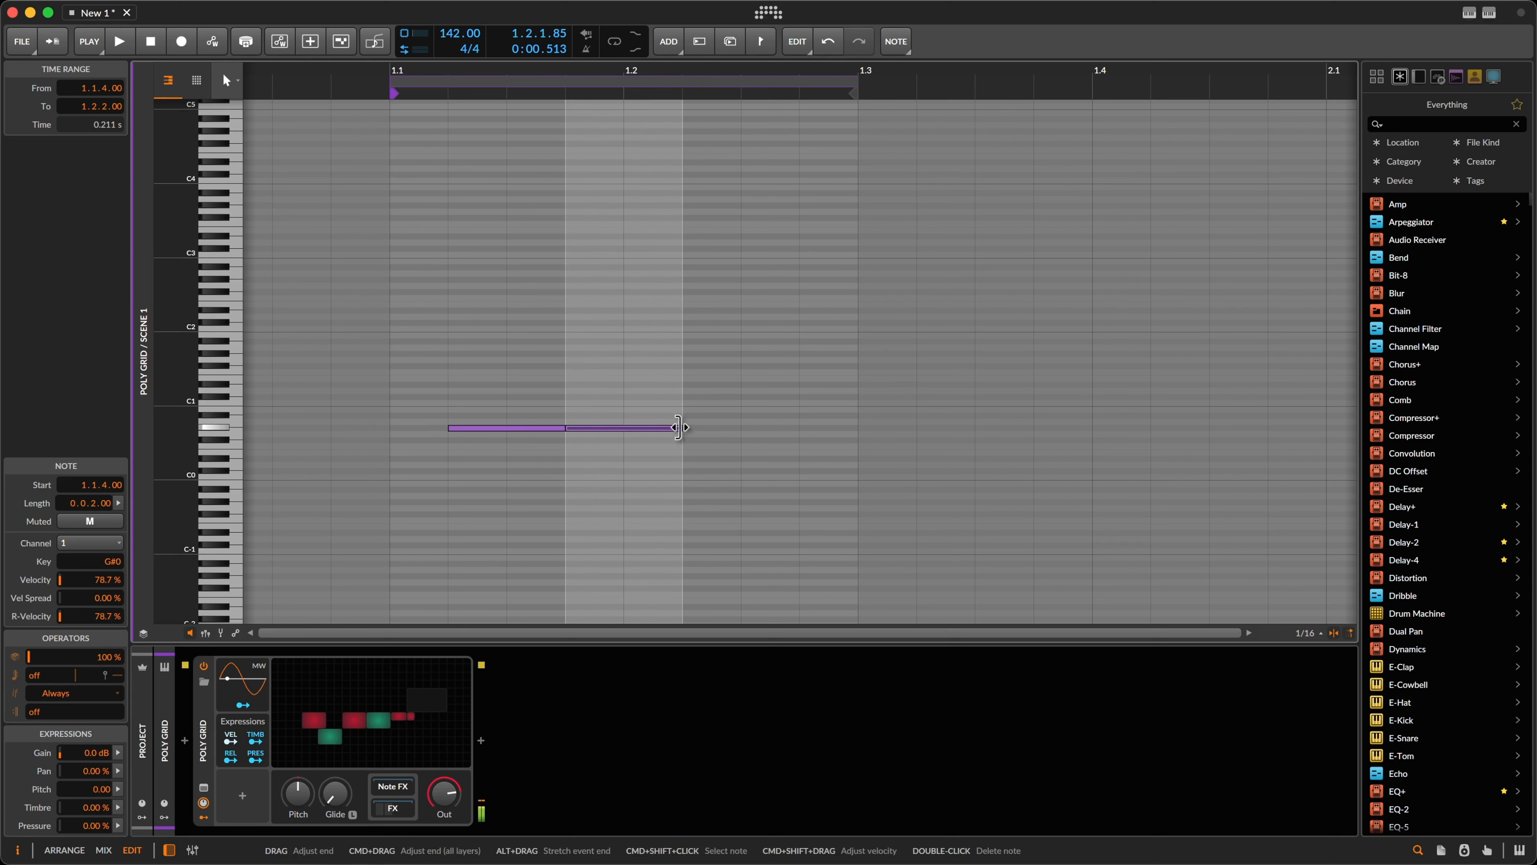
{"action": "left_click_drag", "start_coordinate": [678, 427], "coordinate": [626, 426]}
{"action": "left_click", "coordinate": [705, 427]}
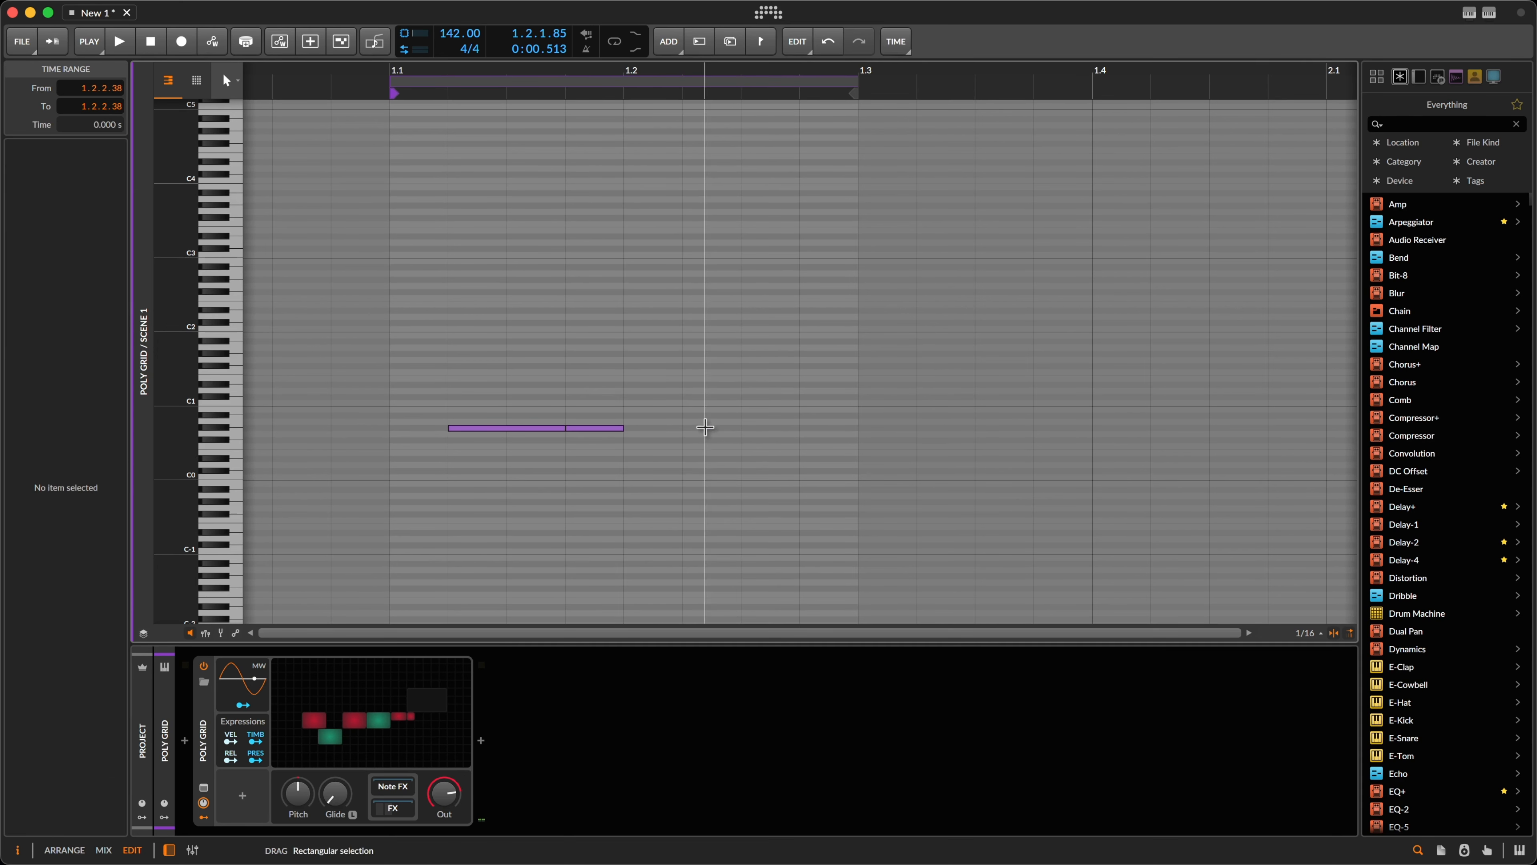
{"action": "double_click", "coordinate": [705, 427]}
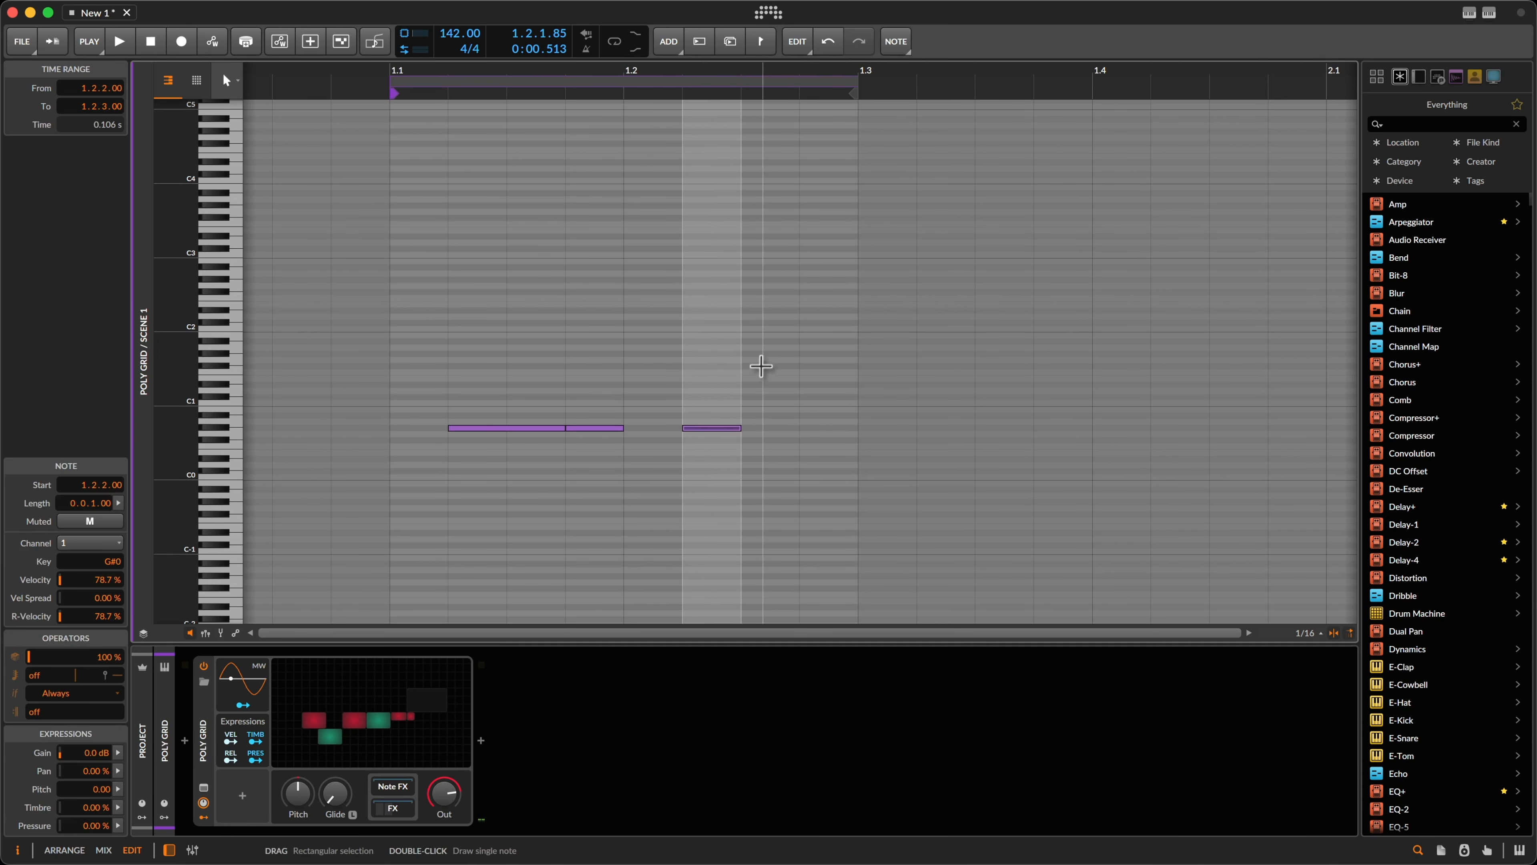
{"action": "double_click", "coordinate": [760, 354]}
{"action": "left_click", "coordinate": [817, 428]}
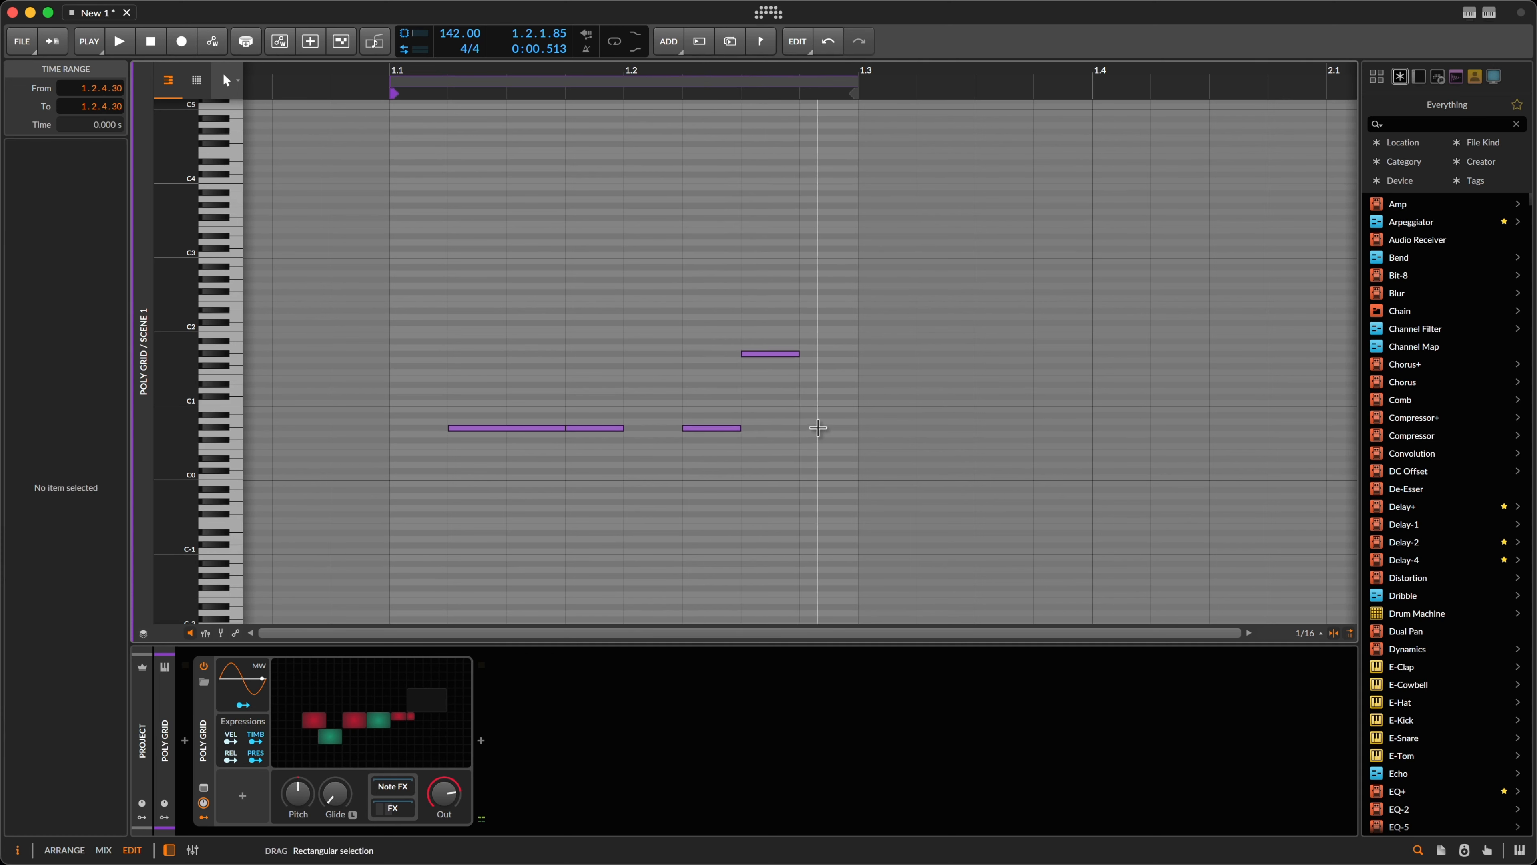
{"action": "double_click", "coordinate": [818, 427]}
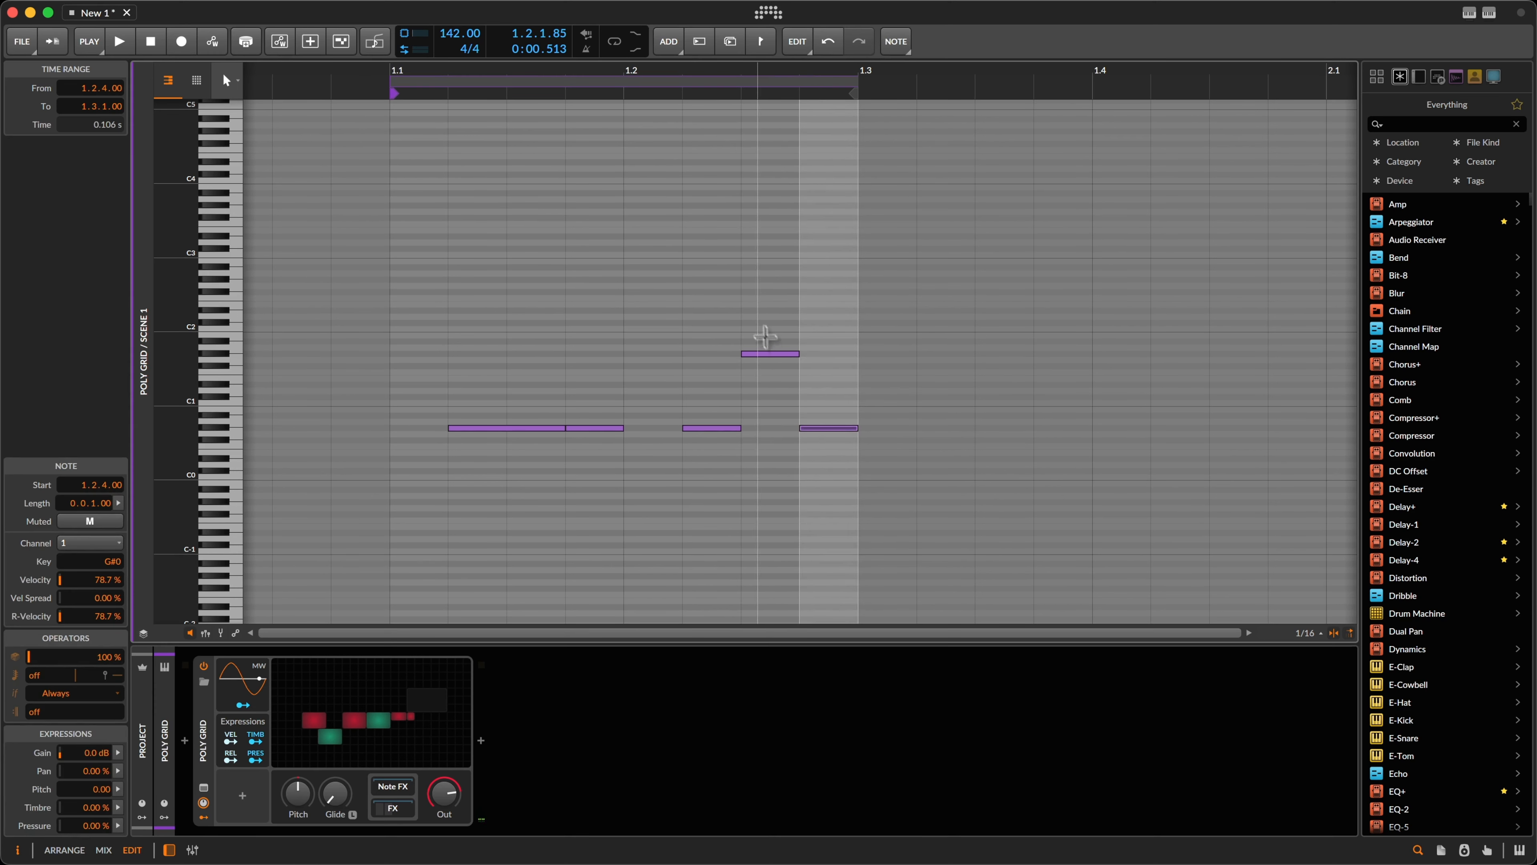
{"action": "left_click", "coordinate": [765, 337]}
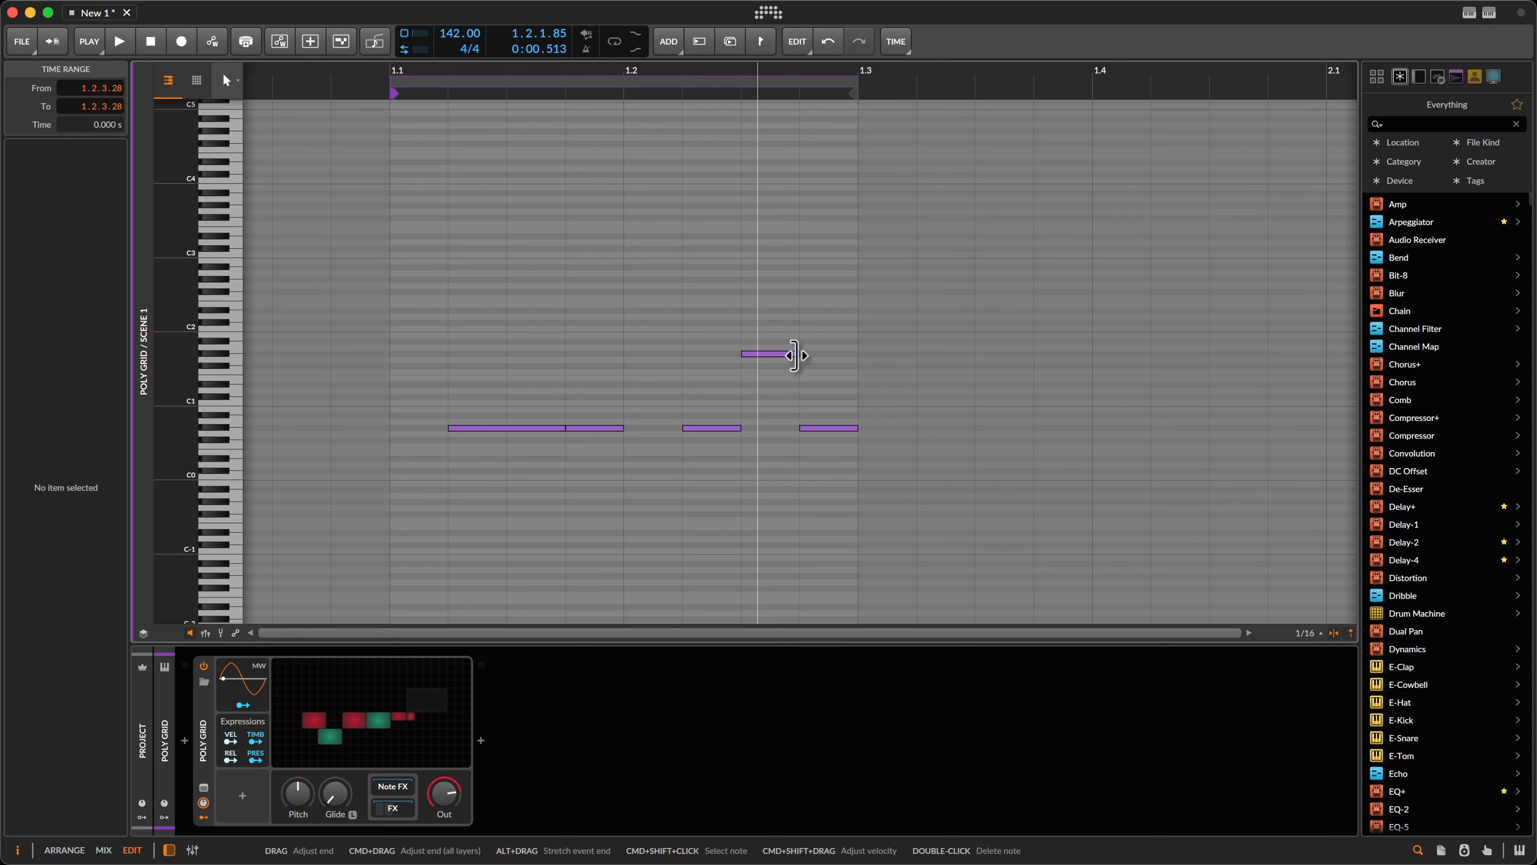
{"action": "left_click_drag", "start_coordinate": [794, 355], "coordinate": [808, 354]}
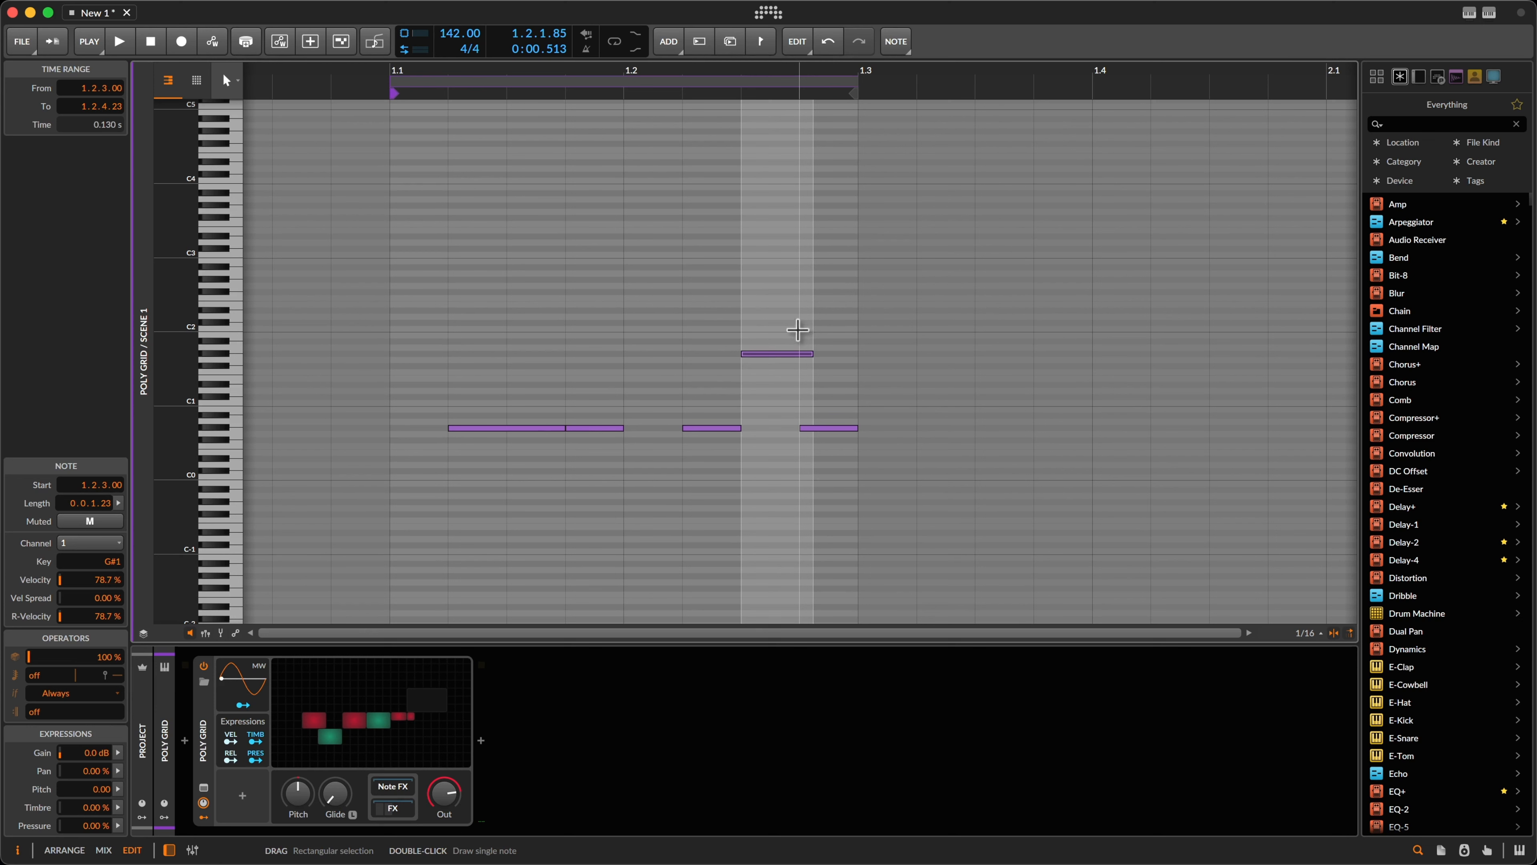
{"action": "left_click_drag", "start_coordinate": [764, 316], "coordinate": [849, 451]}
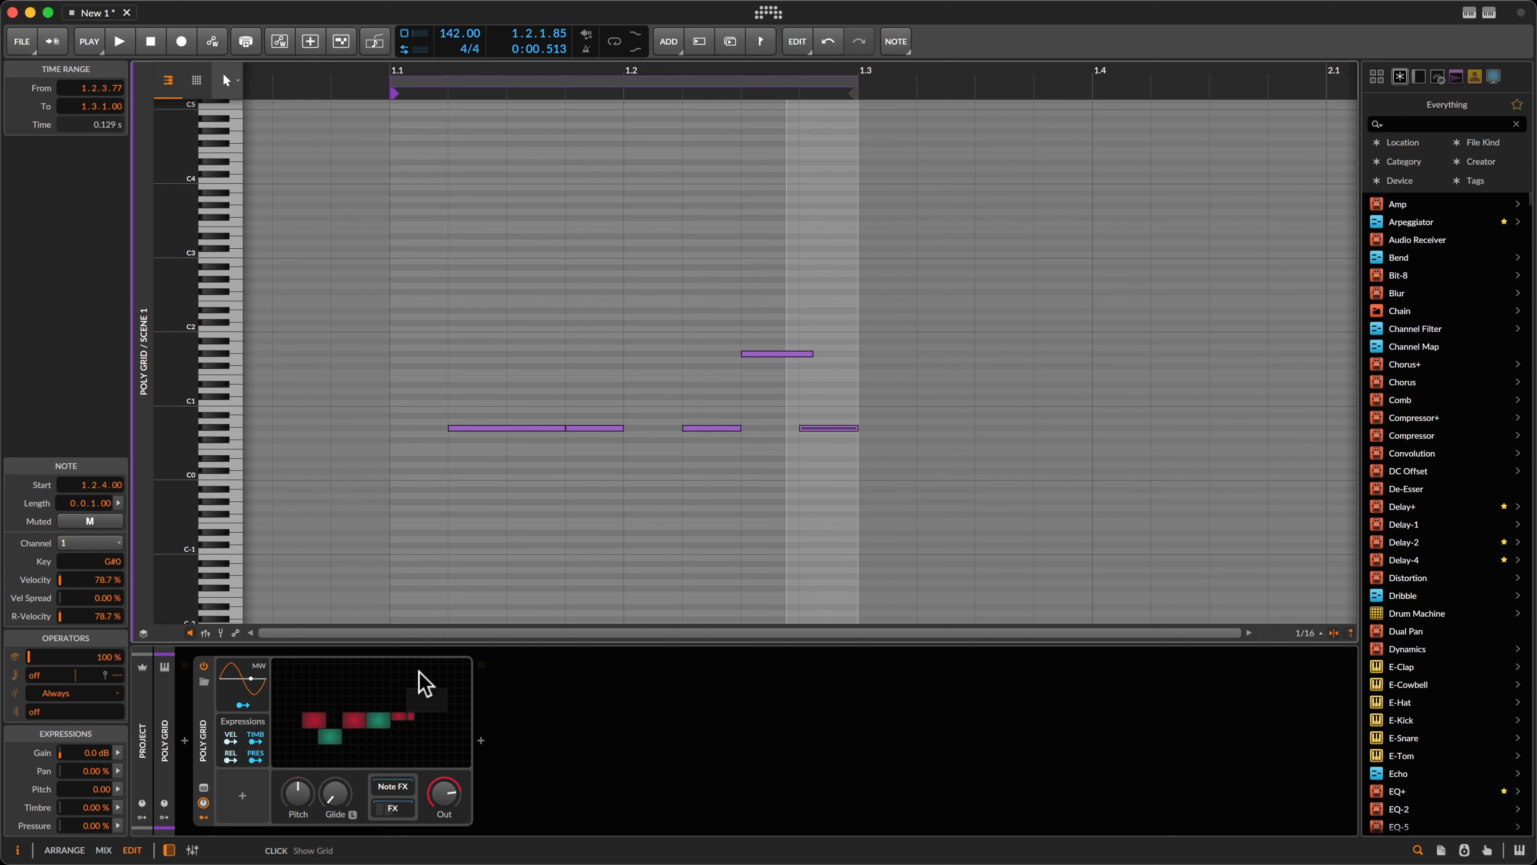
{"action": "left_click", "coordinate": [410, 689]}
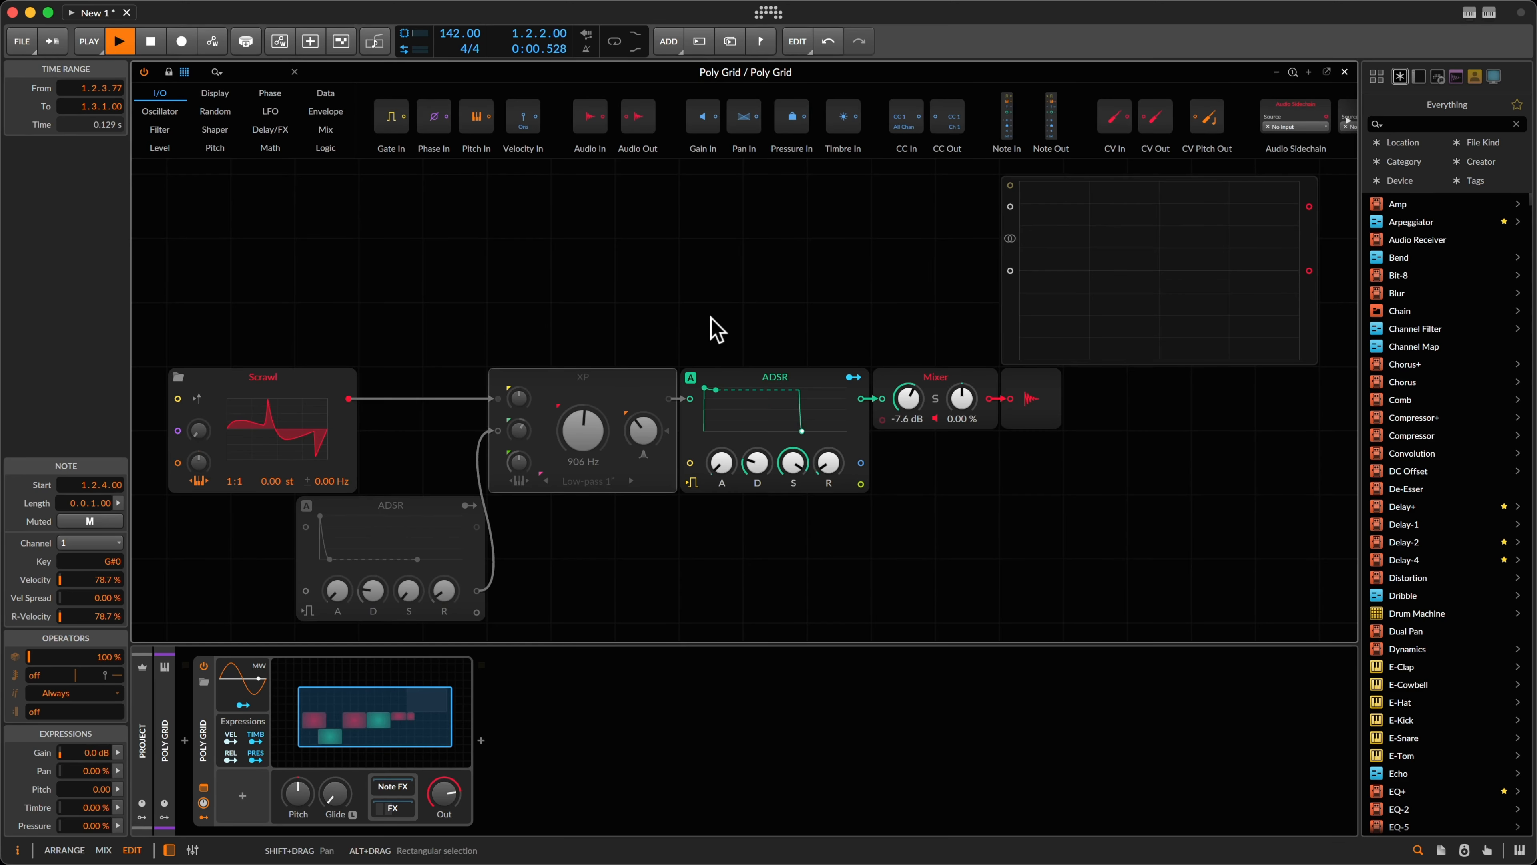
{"action": "key", "text": "Escape"}
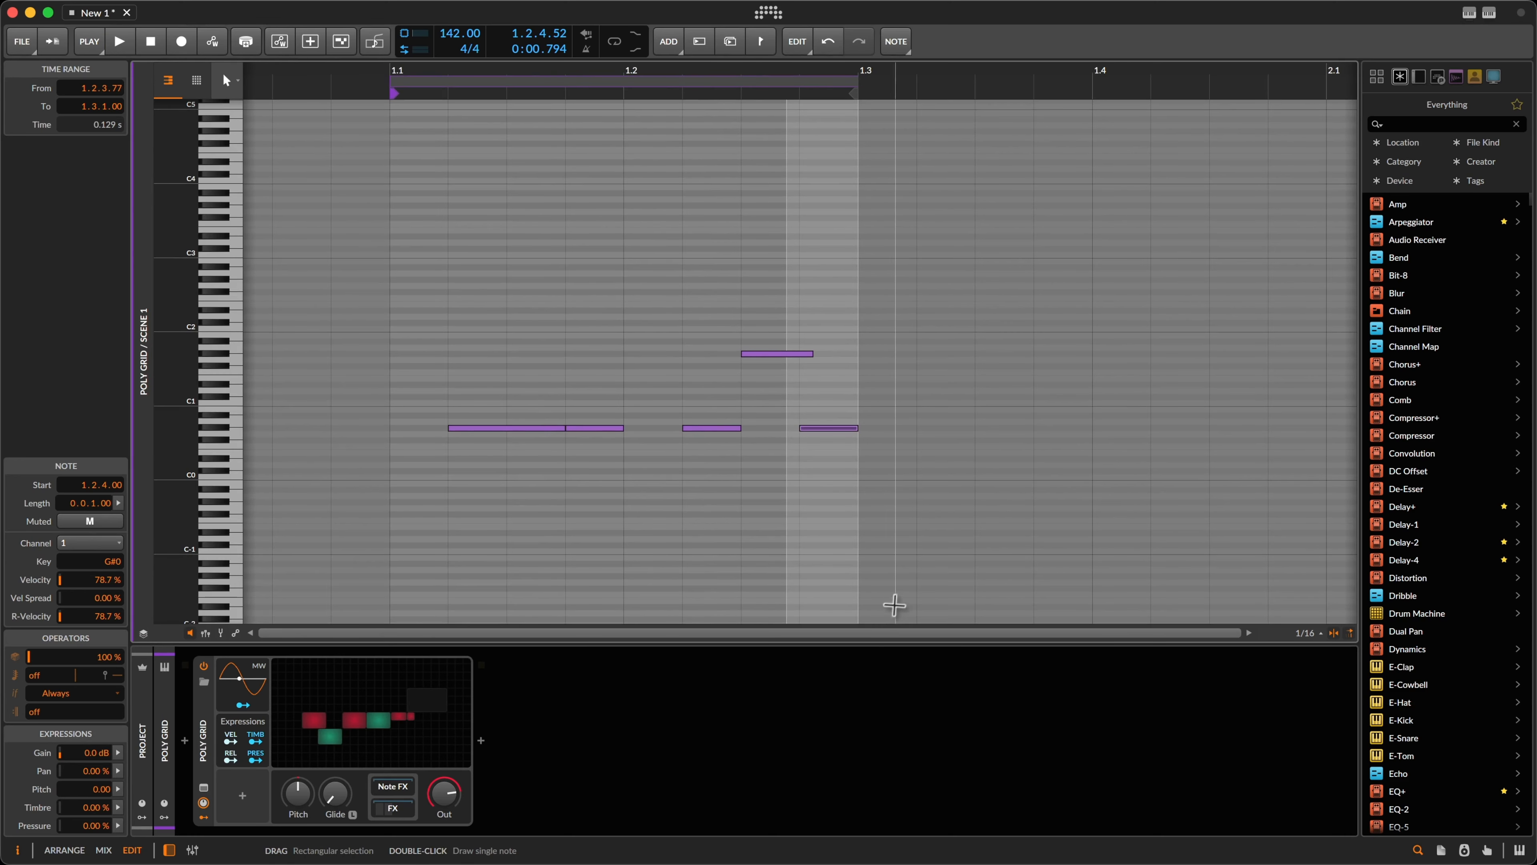
{"action": "key", "text": "alt+2"}
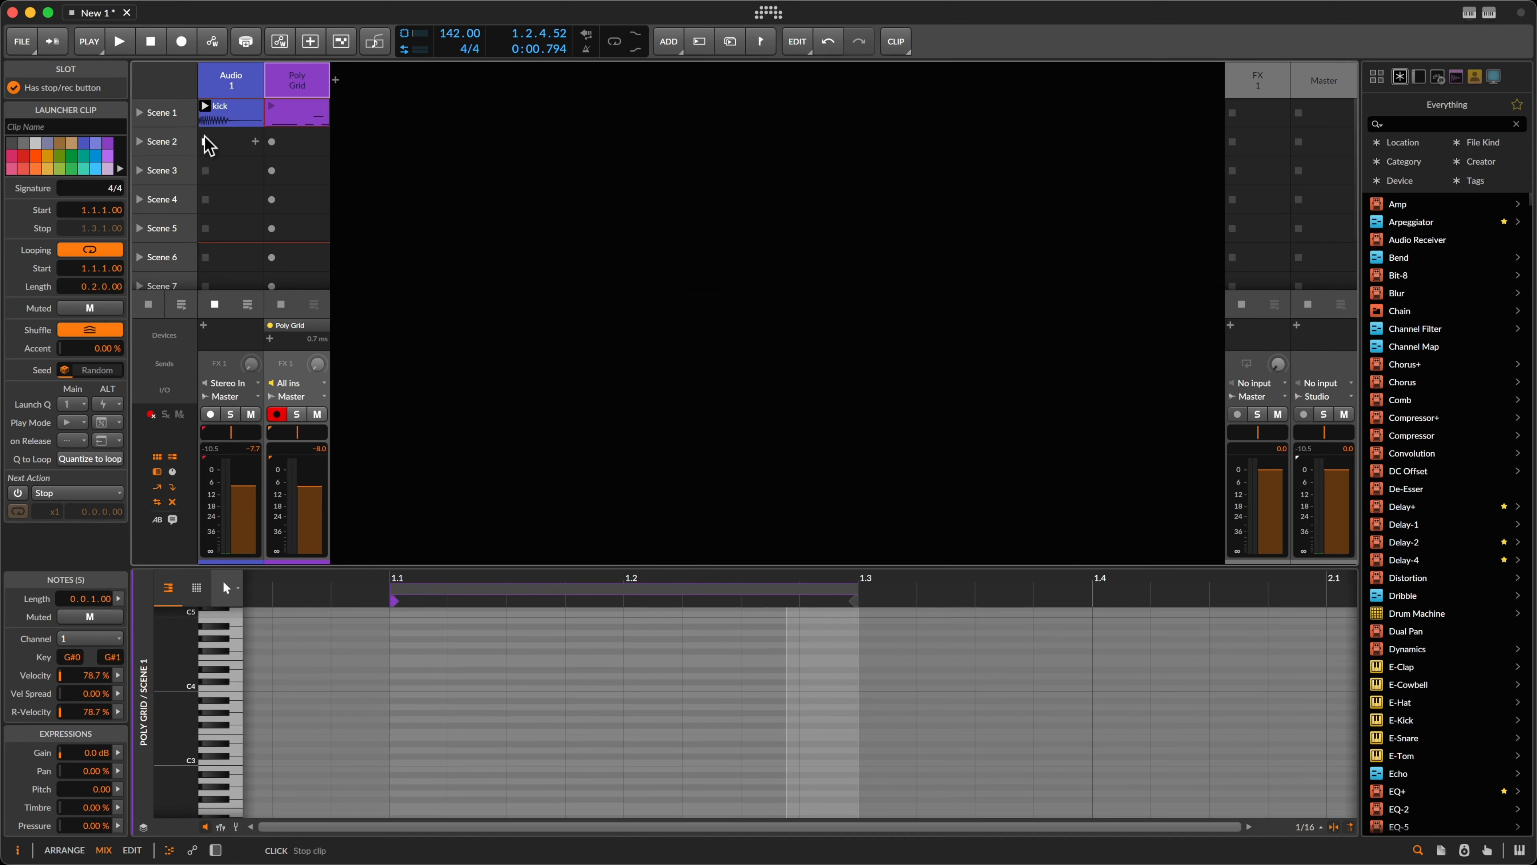
{"action": "left_click", "coordinate": [209, 146]}
{"action": "left_click", "coordinate": [270, 112]}
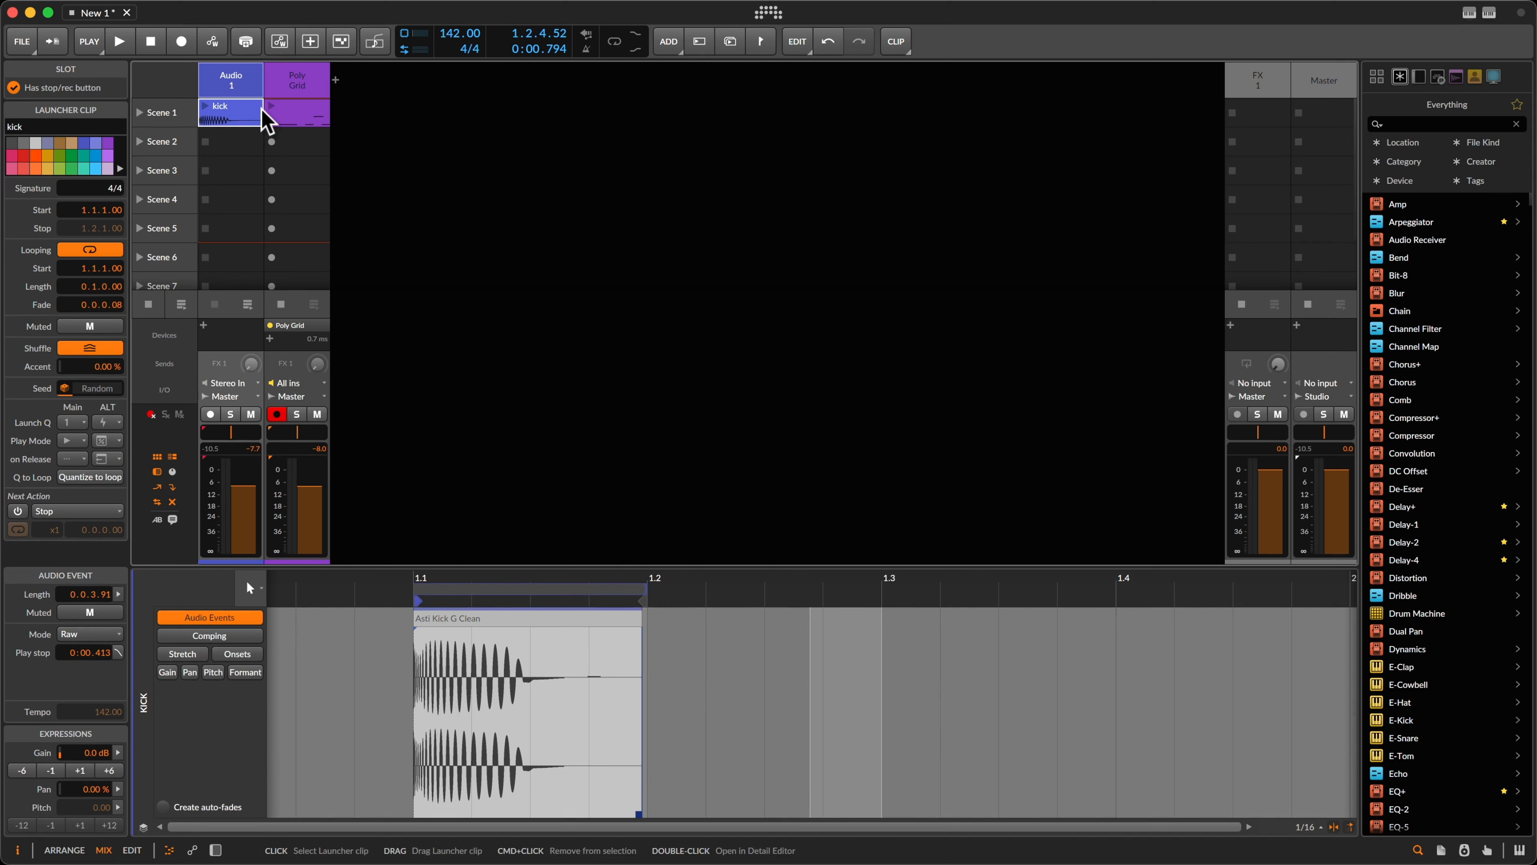
{"action": "left_click", "coordinate": [343, 183]}
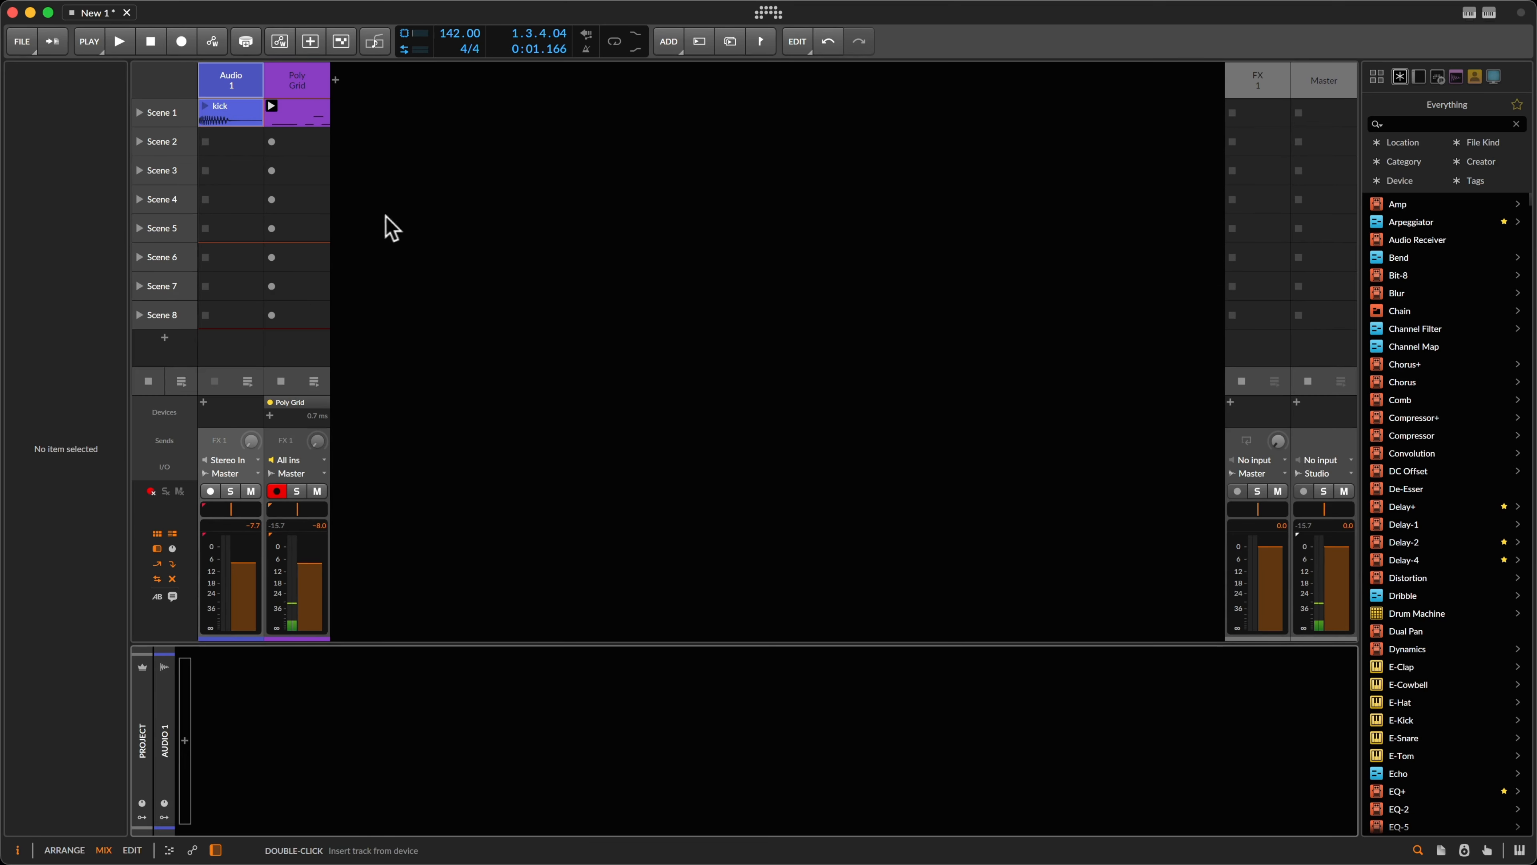
{"action": "left_click", "coordinate": [306, 94]}
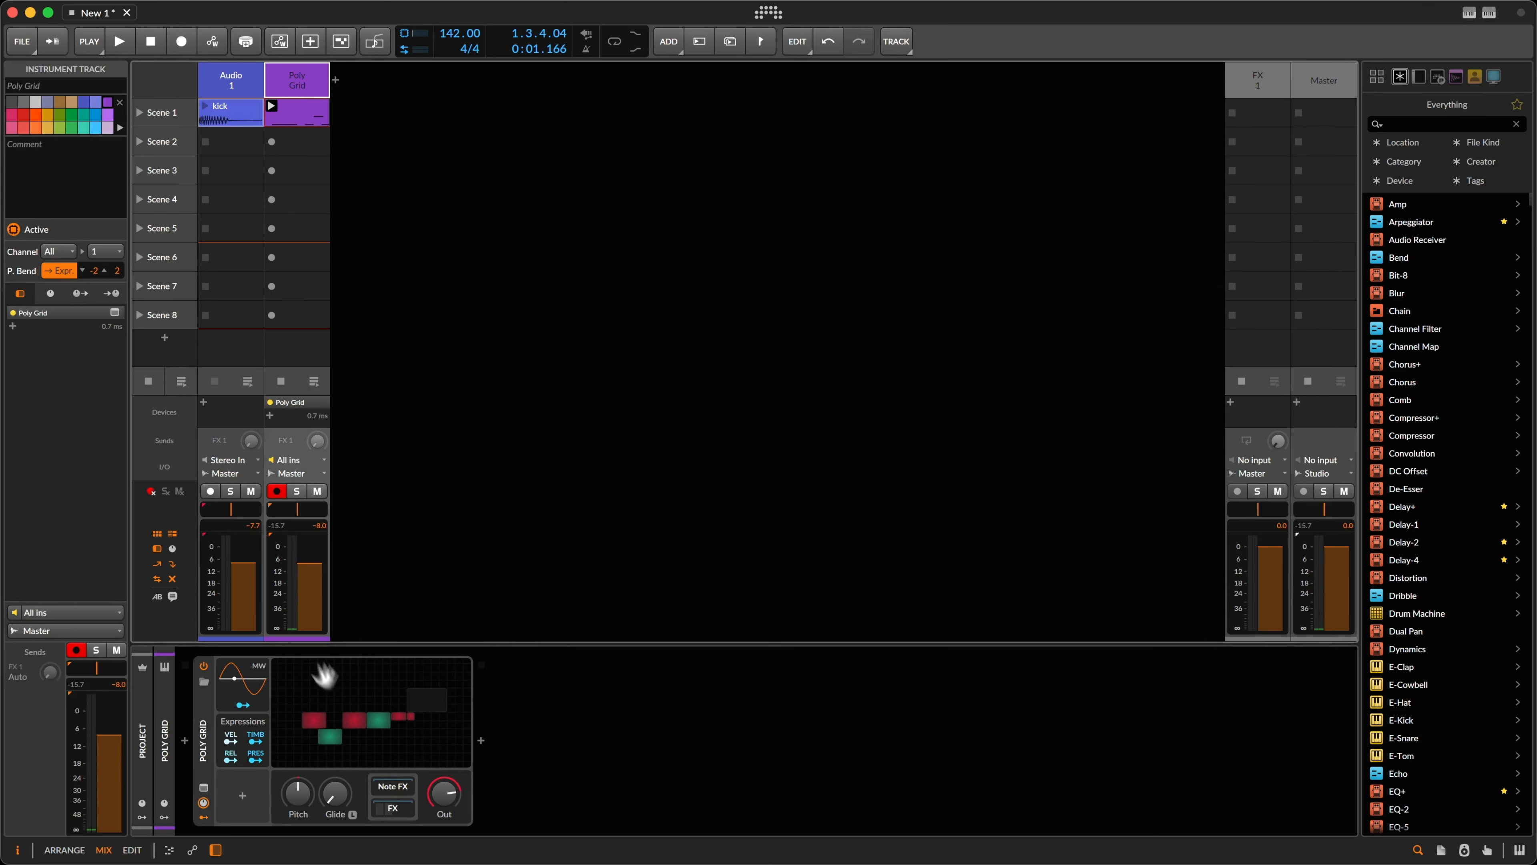
{"action": "double_click", "coordinate": [362, 707]}
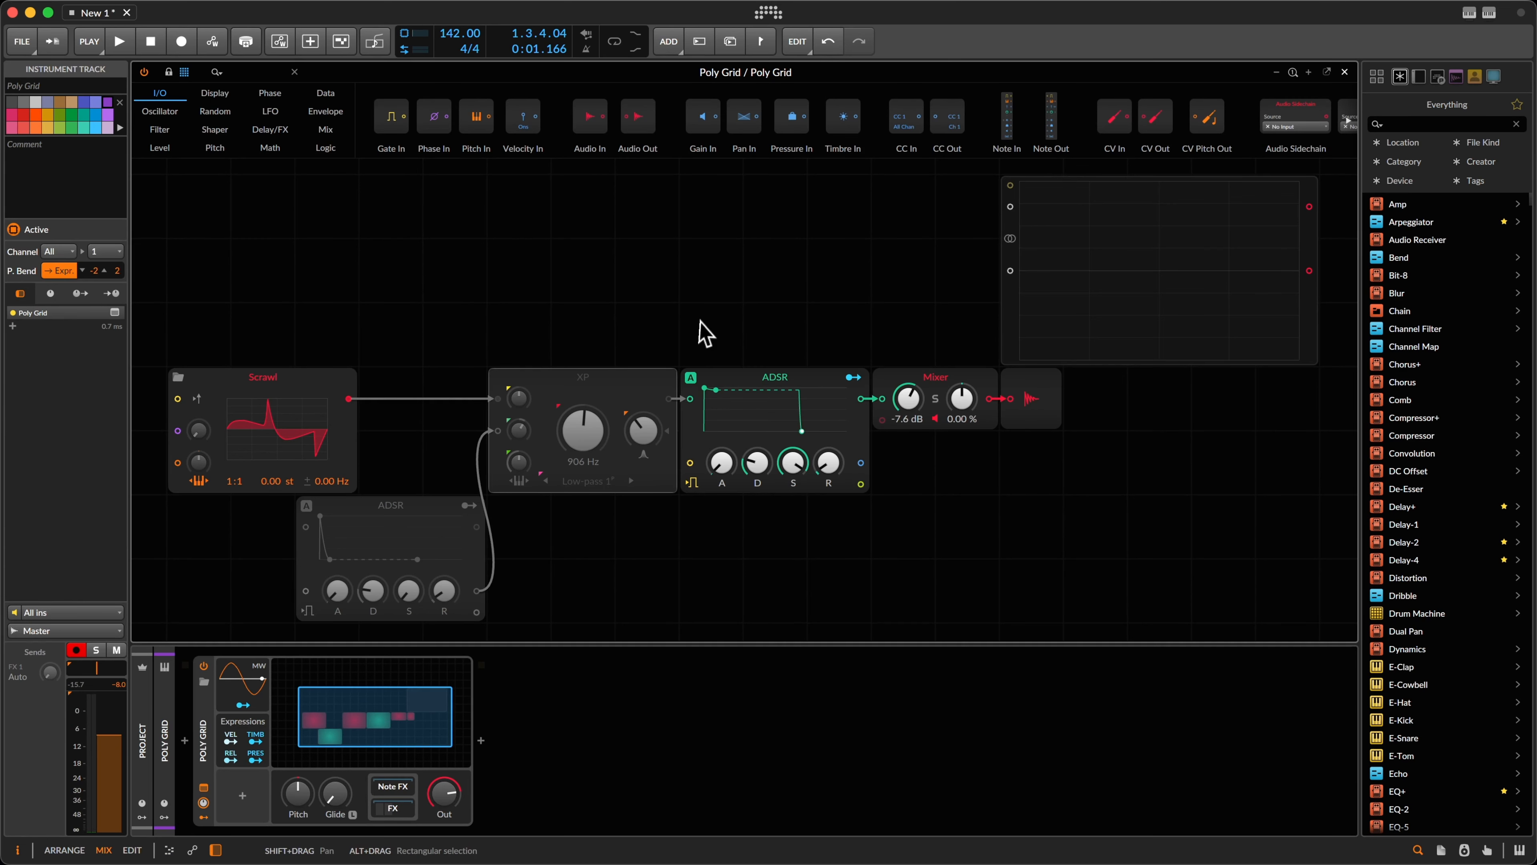
Step: Turn off XP pitch tracking and resonance, replace it with Low-pass MG, and lower cutoff to 103 Hz
{"action": "scroll", "coordinate": [693, 347], "scroll_direction": "left", "scroll_amount": 3}
{"action": "left_click", "coordinate": [714, 430]}
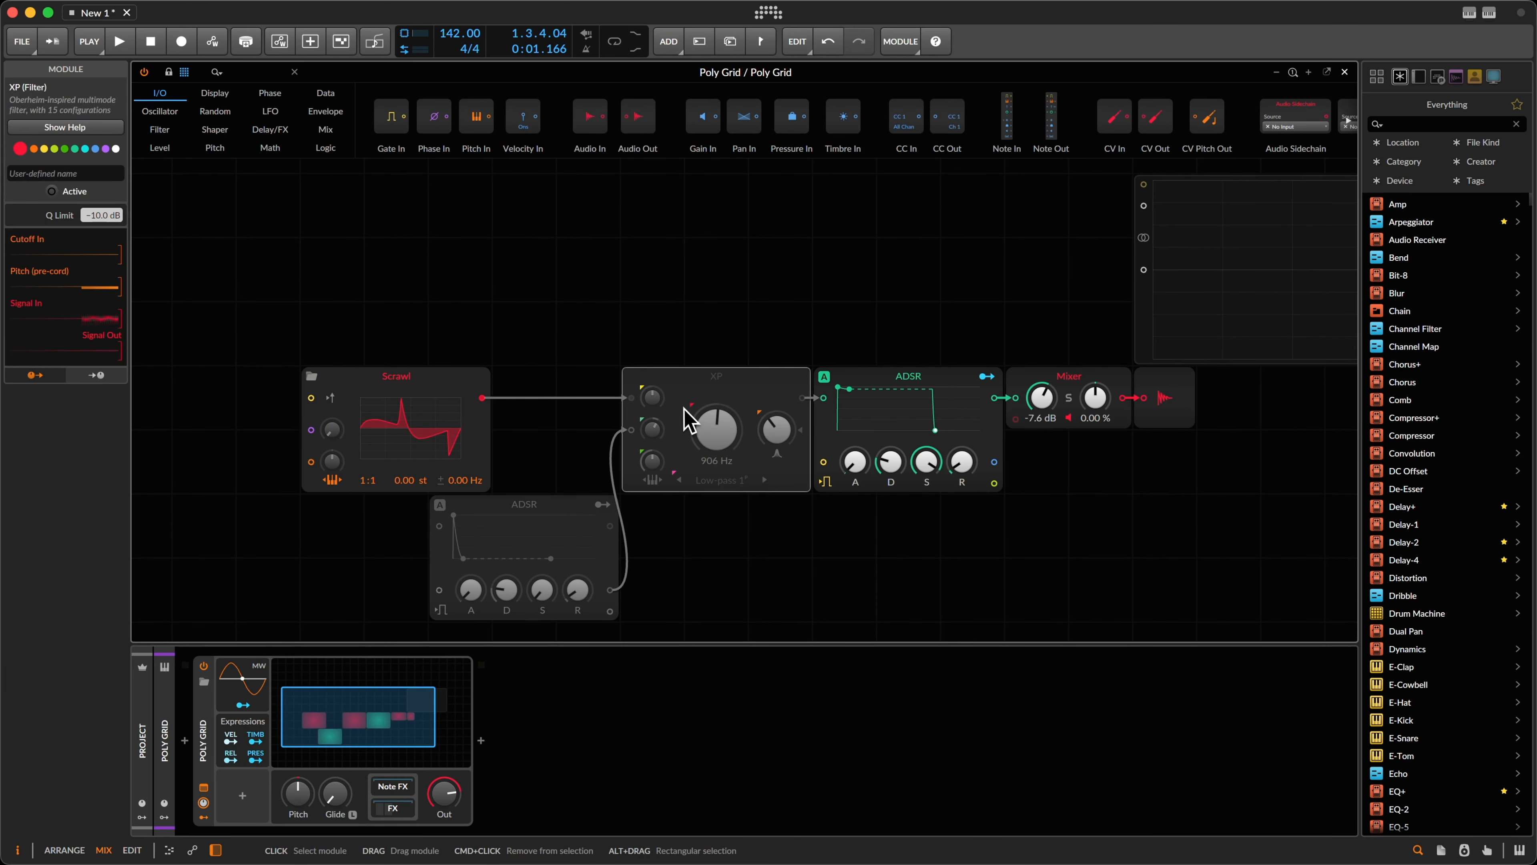
{"action": "key", "text": "alt+a"}
{"action": "left_click", "coordinate": [652, 481]}
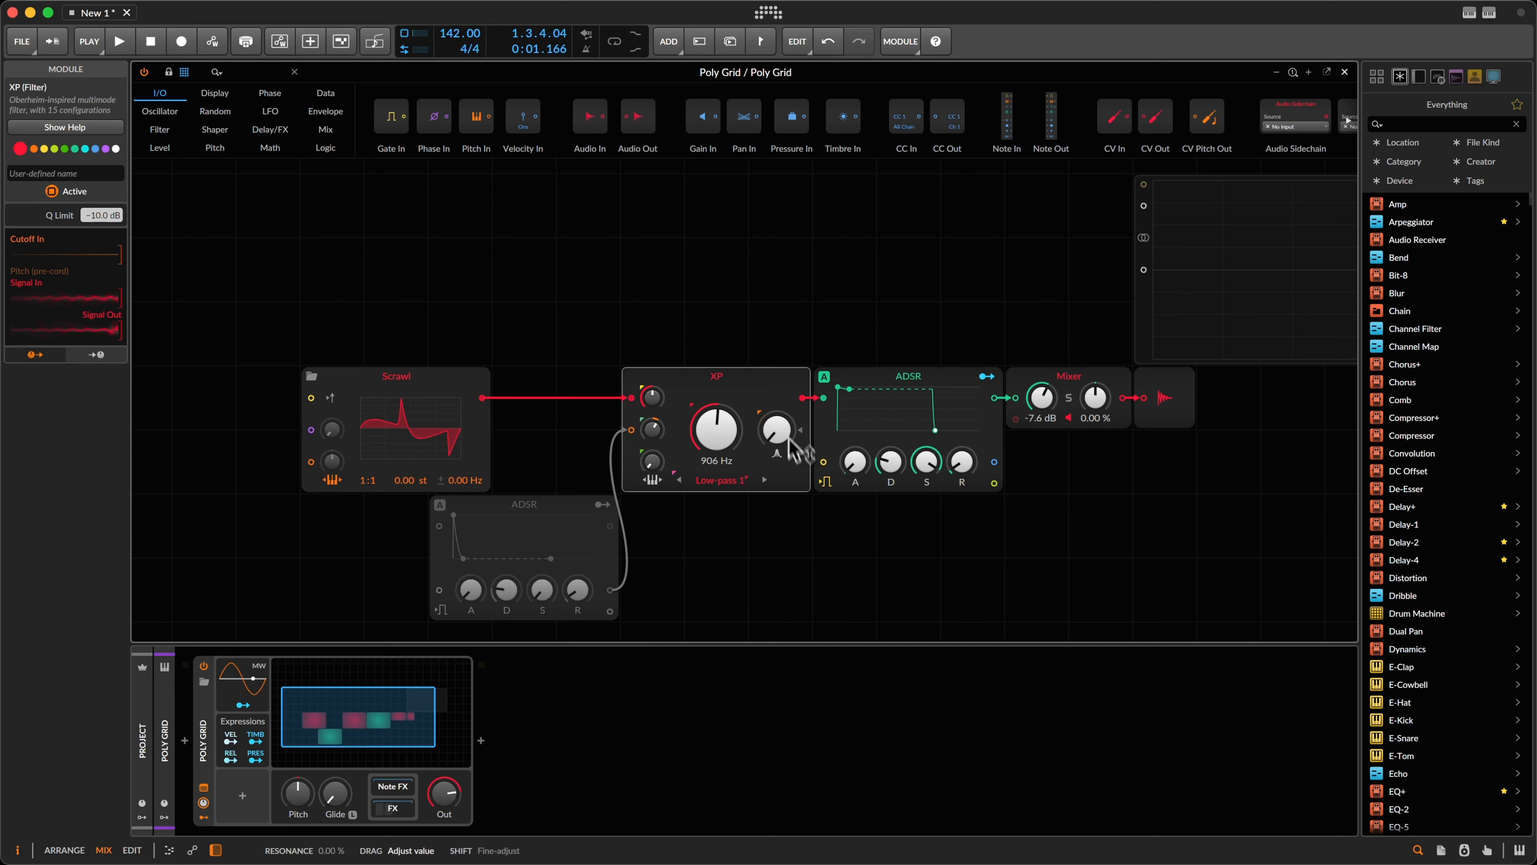
{"action": "left_click_drag", "start_coordinate": [783, 436], "coordinate": [787, 493]}
{"action": "right_click", "coordinate": [724, 380]}
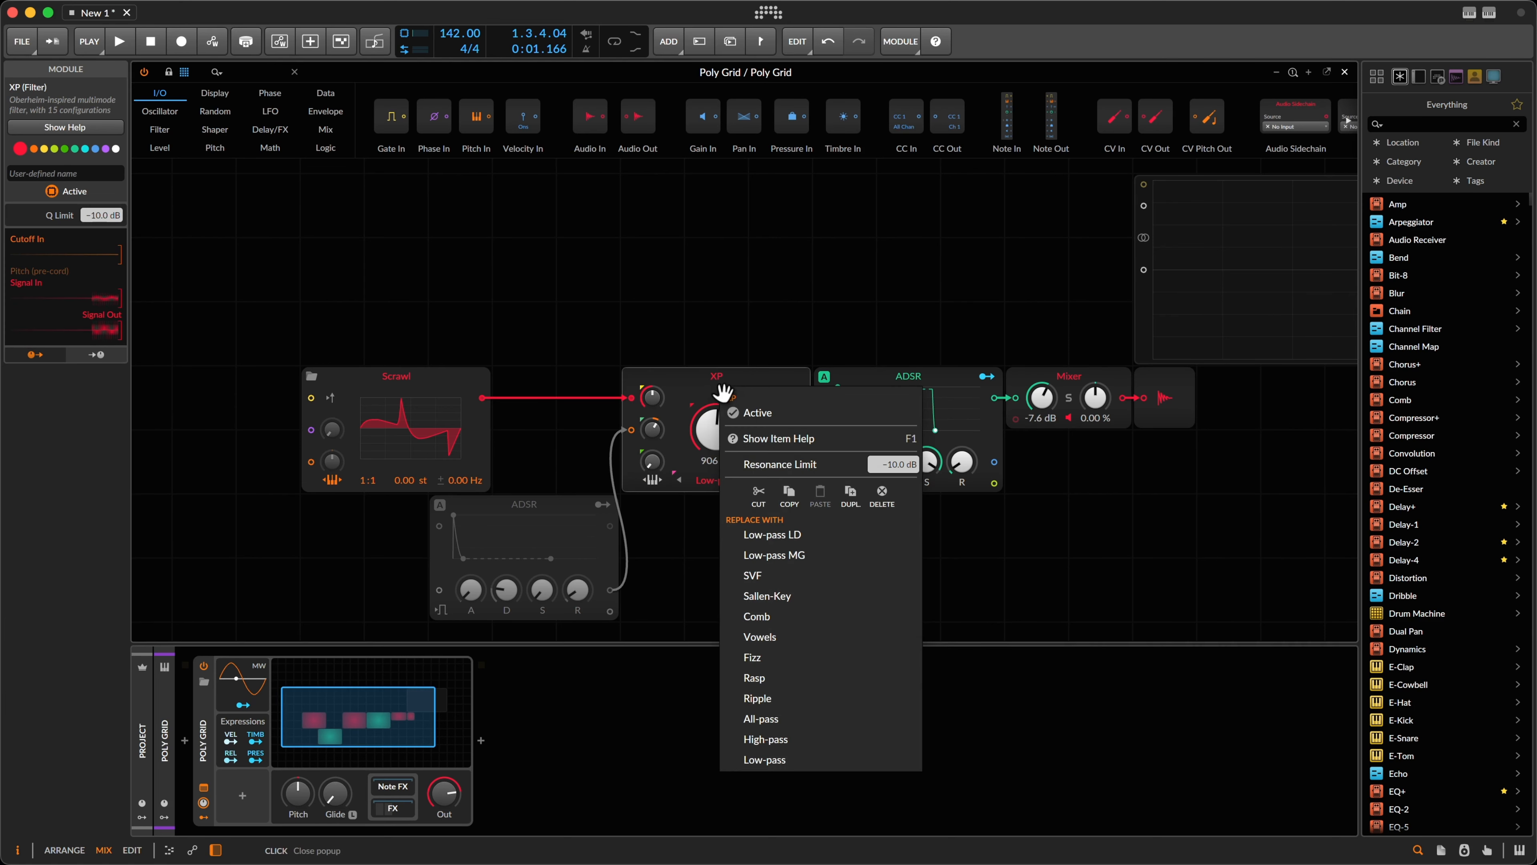
{"action": "left_click", "coordinate": [830, 555]}
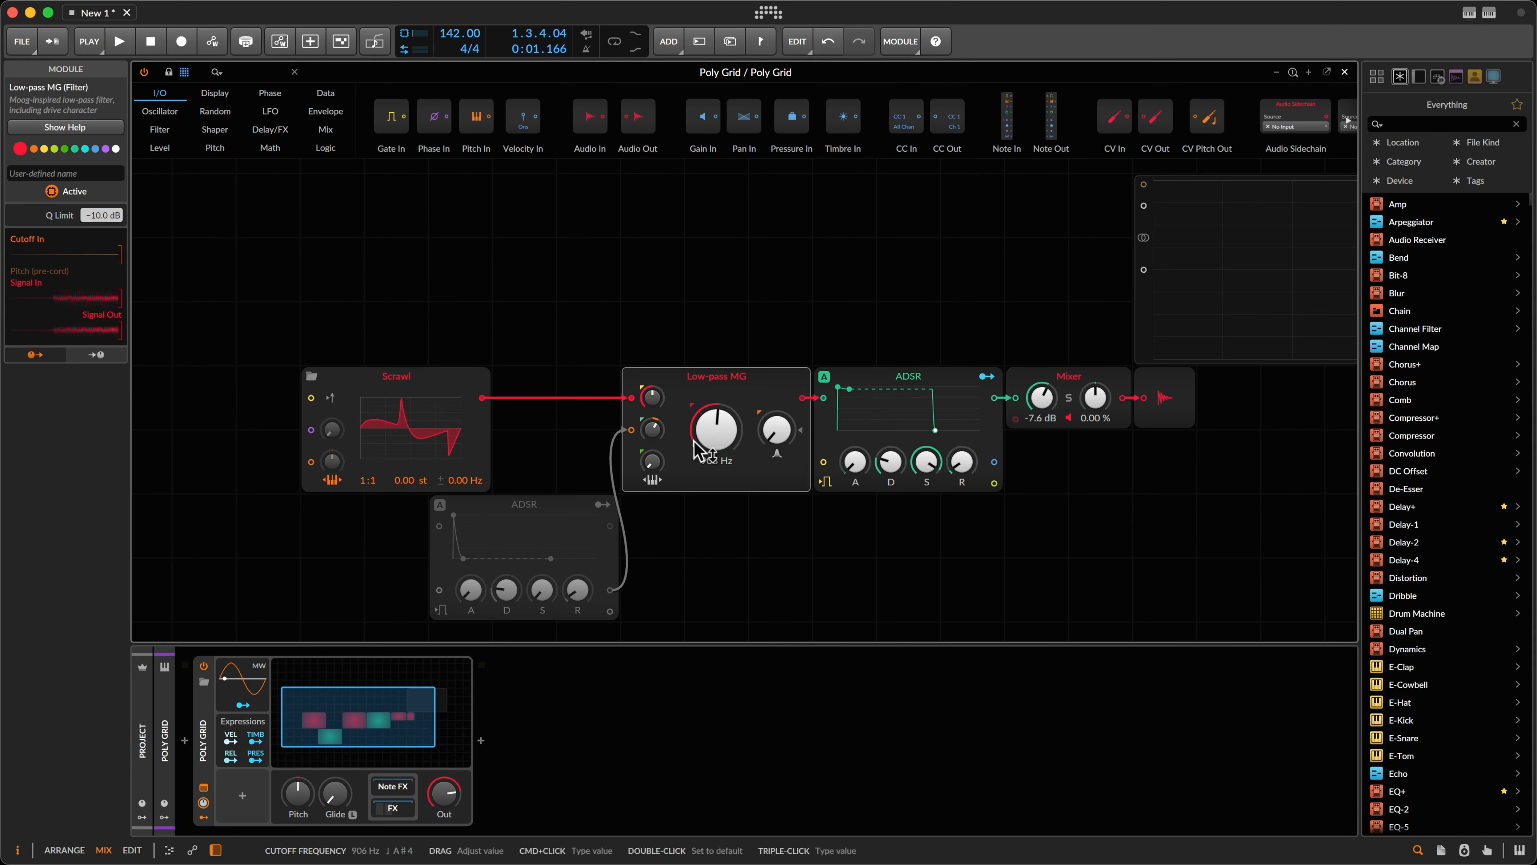
{"action": "left_click_drag", "start_coordinate": [695, 434], "coordinate": [693, 453]}
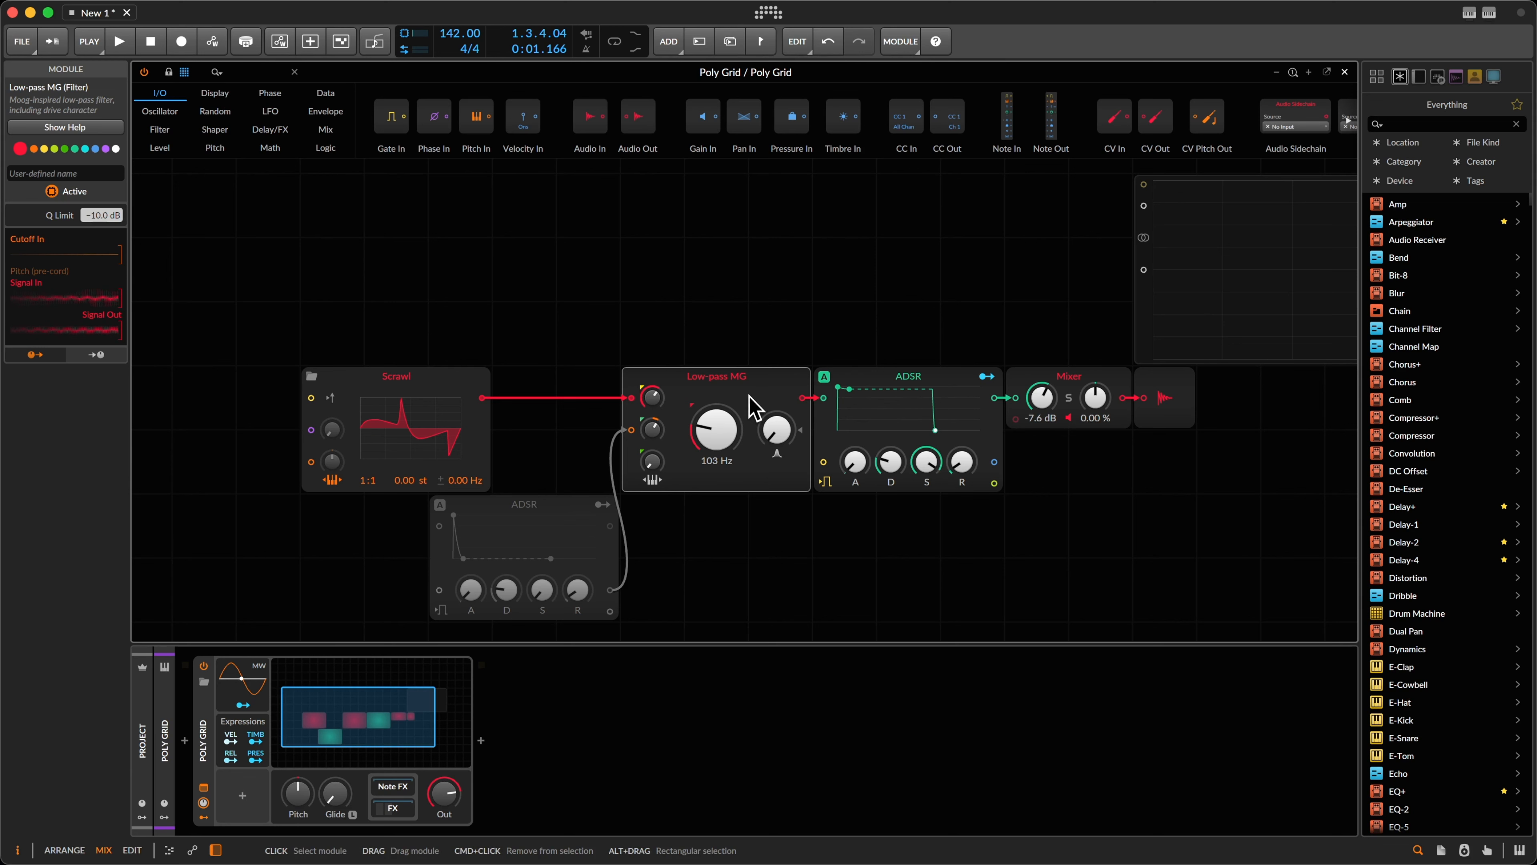
Step: Give the filter envelope ADSR 0 ms attack and 105 ms decay
{"action": "left_click", "coordinate": [574, 509]}
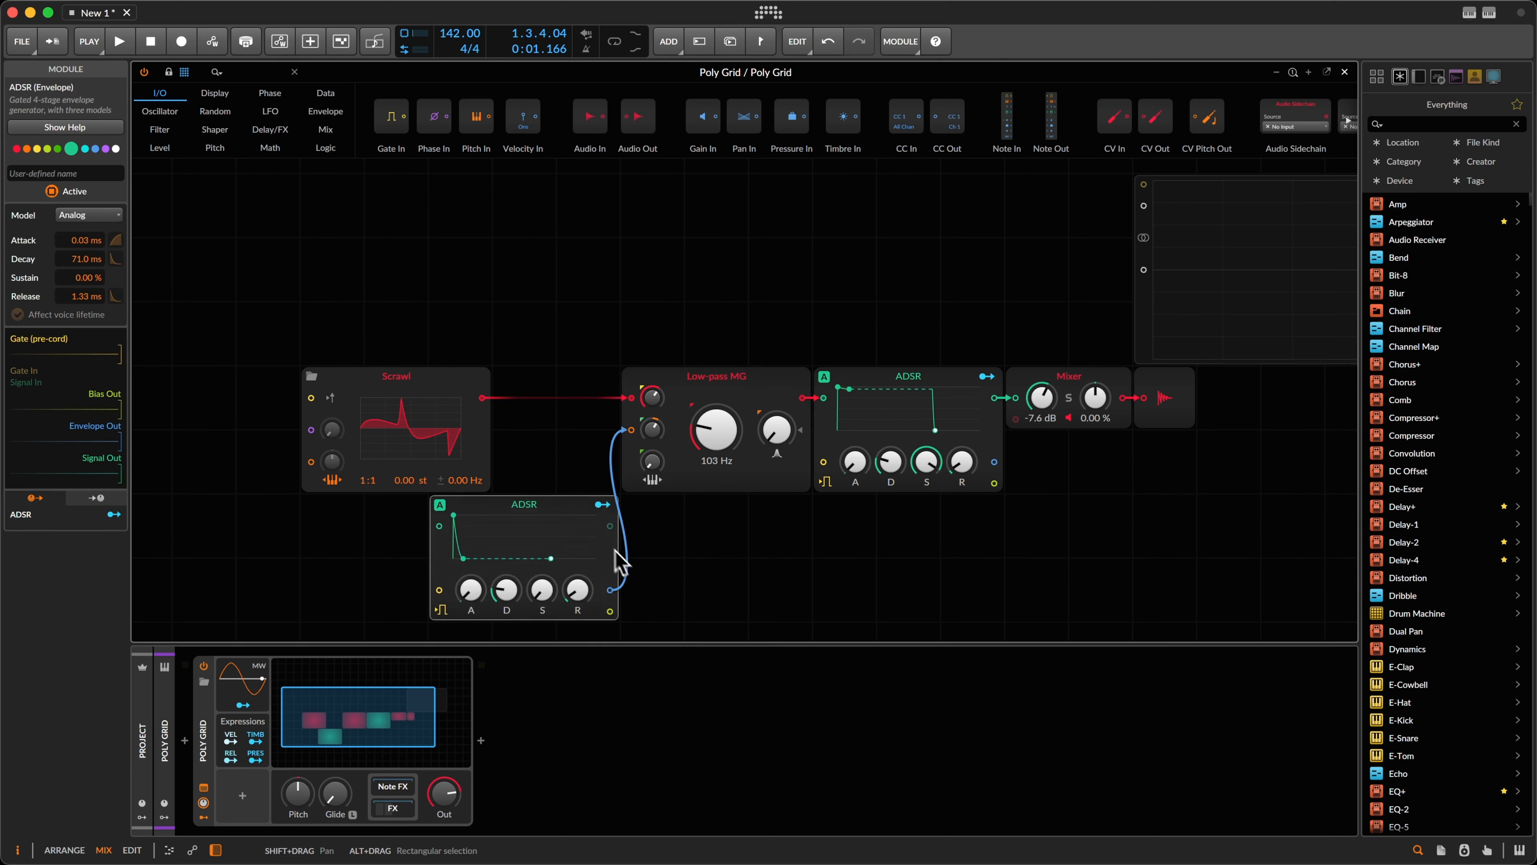
{"action": "left_click_drag", "start_coordinate": [471, 589], "coordinate": [468, 590]}
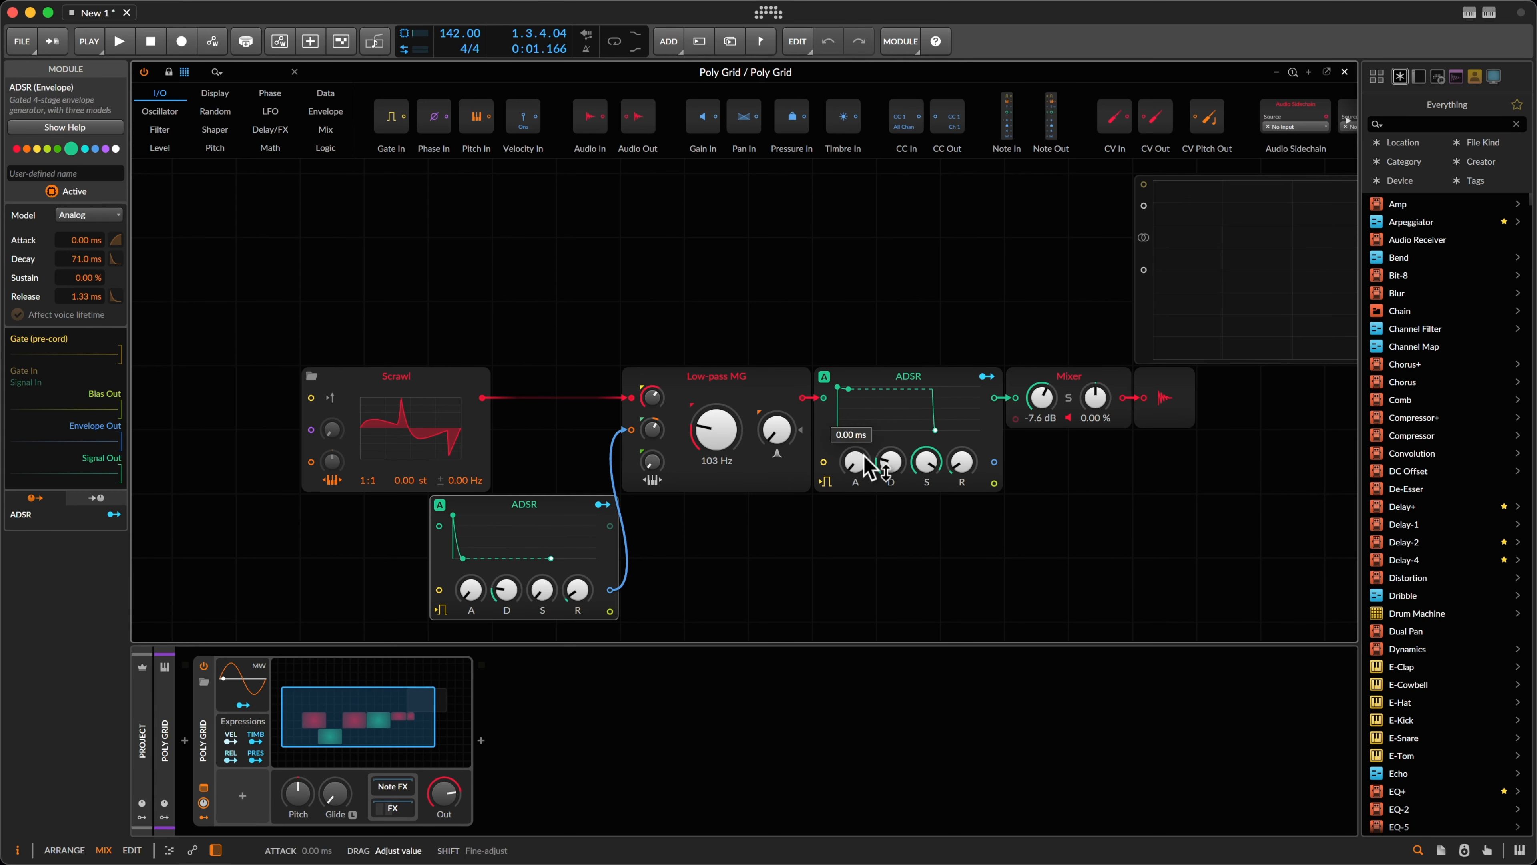
{"action": "left_click_drag", "start_coordinate": [507, 594], "coordinate": [507, 590]}
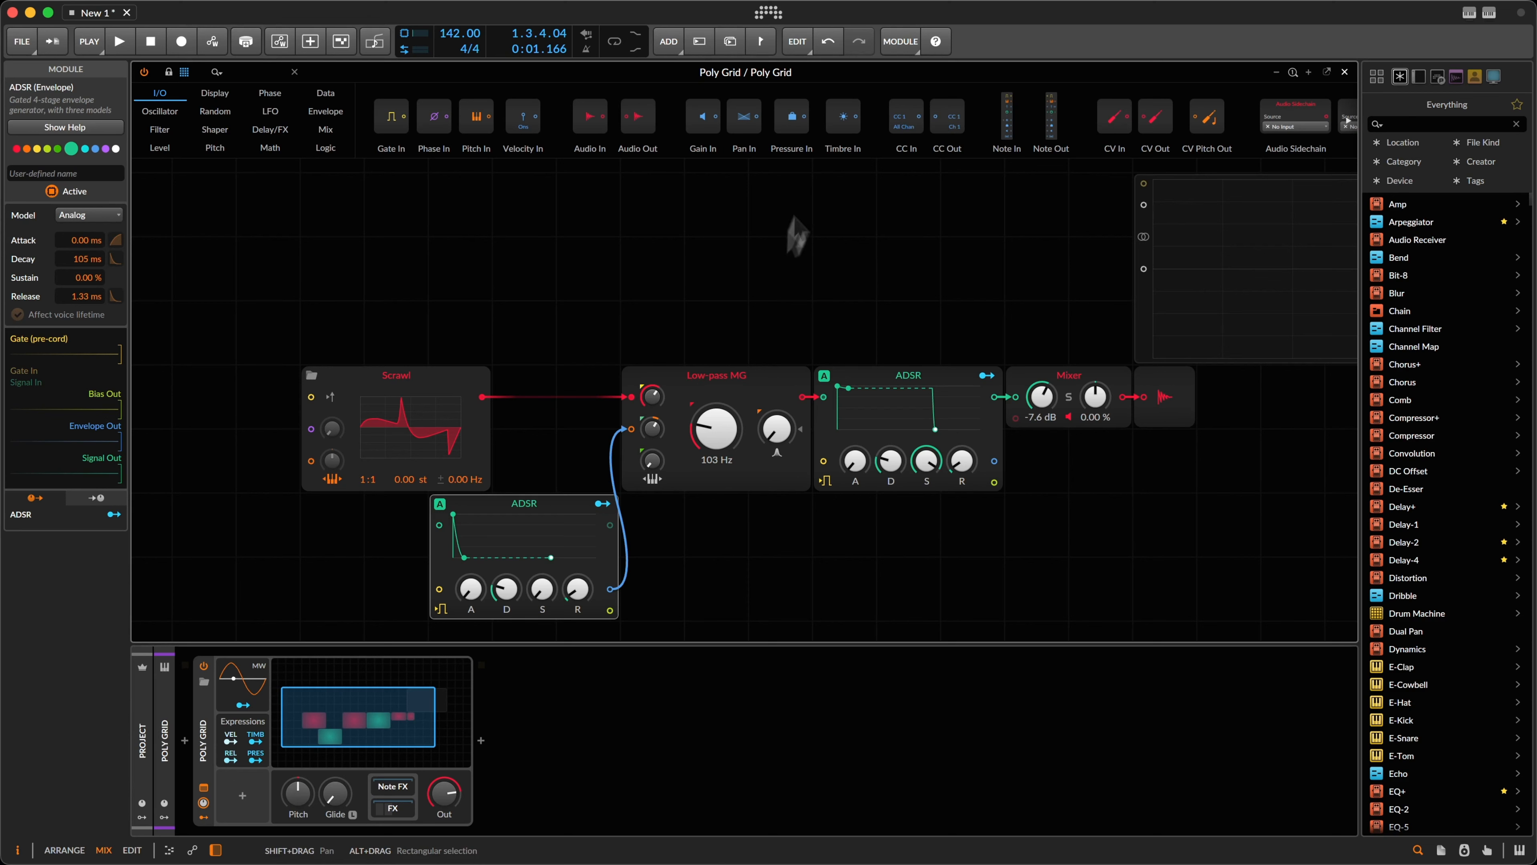
Step: Raise the Low-pass MG cutoff to 152 Hz while the bass plays back
{"action": "key", "text": "space"}
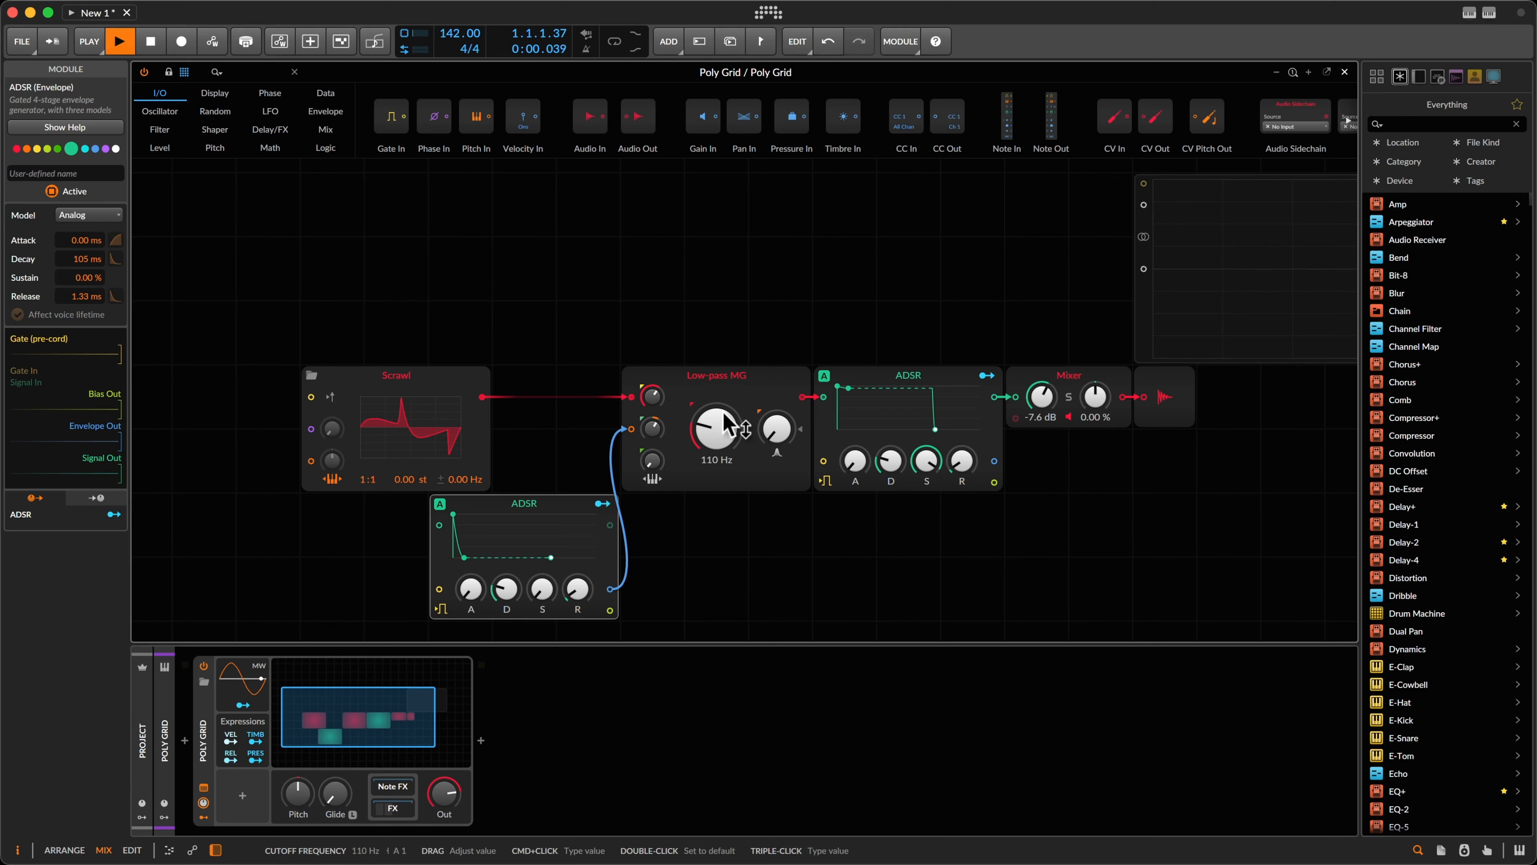
{"action": "left_click_drag", "start_coordinate": [722, 421], "coordinate": [723, 415]}
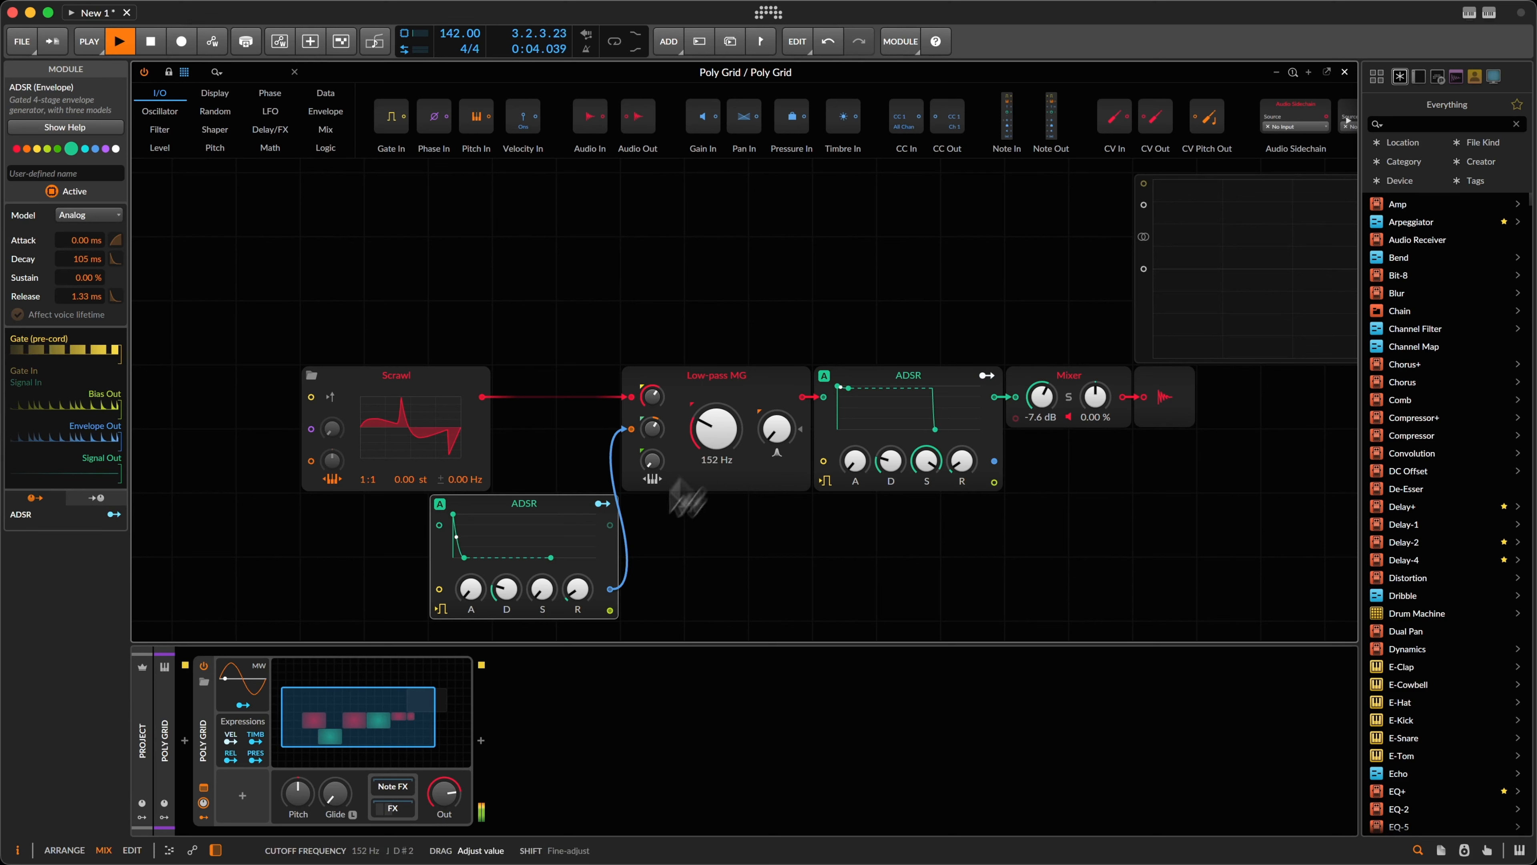
{"action": "key", "text": "space"}
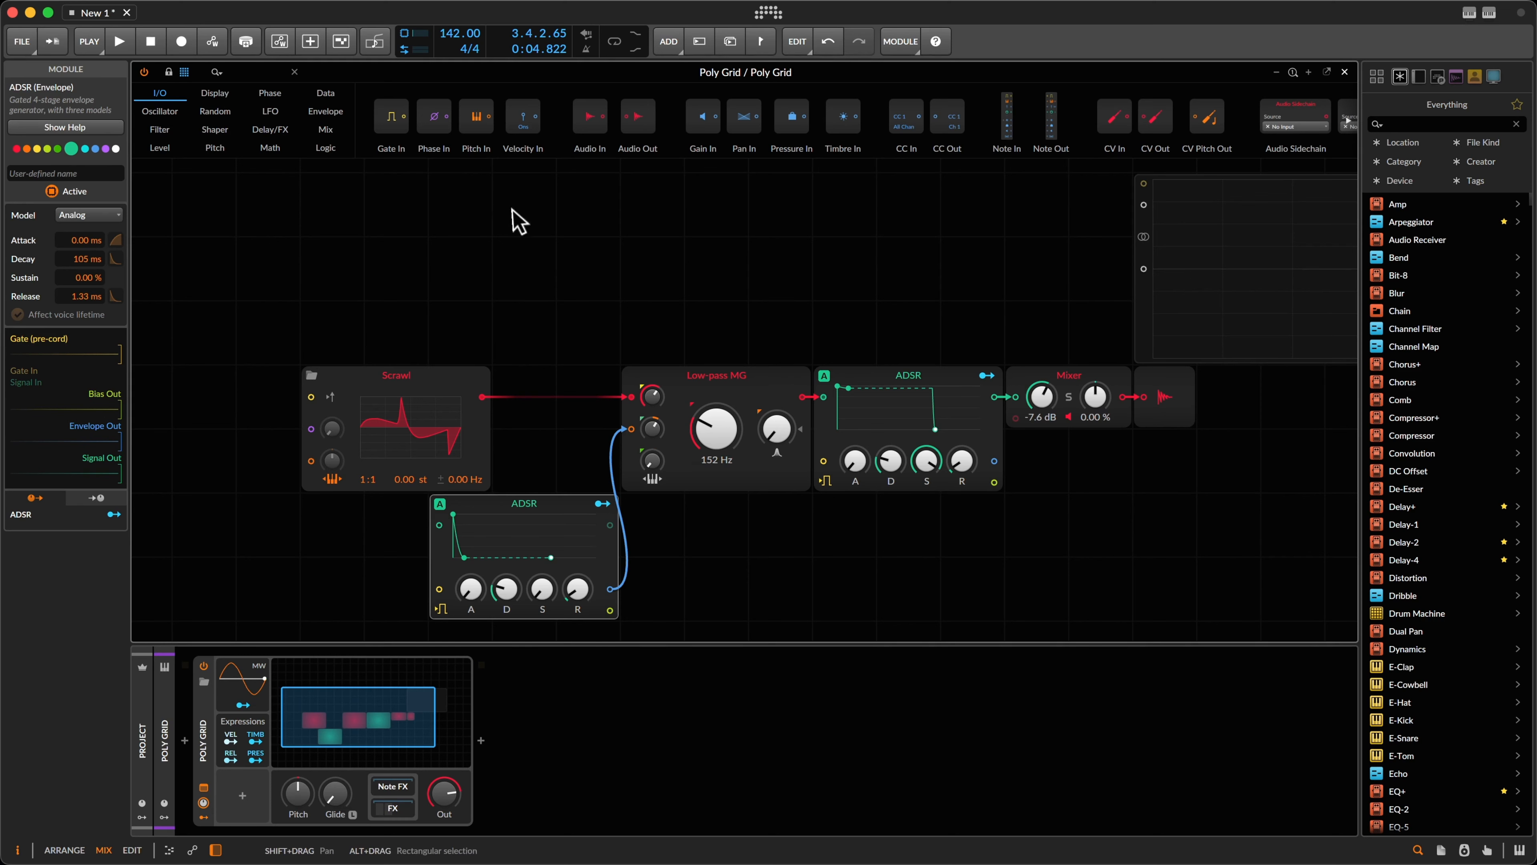
{"action": "left_click_drag", "start_coordinate": [307, 238], "coordinate": [515, 417]}
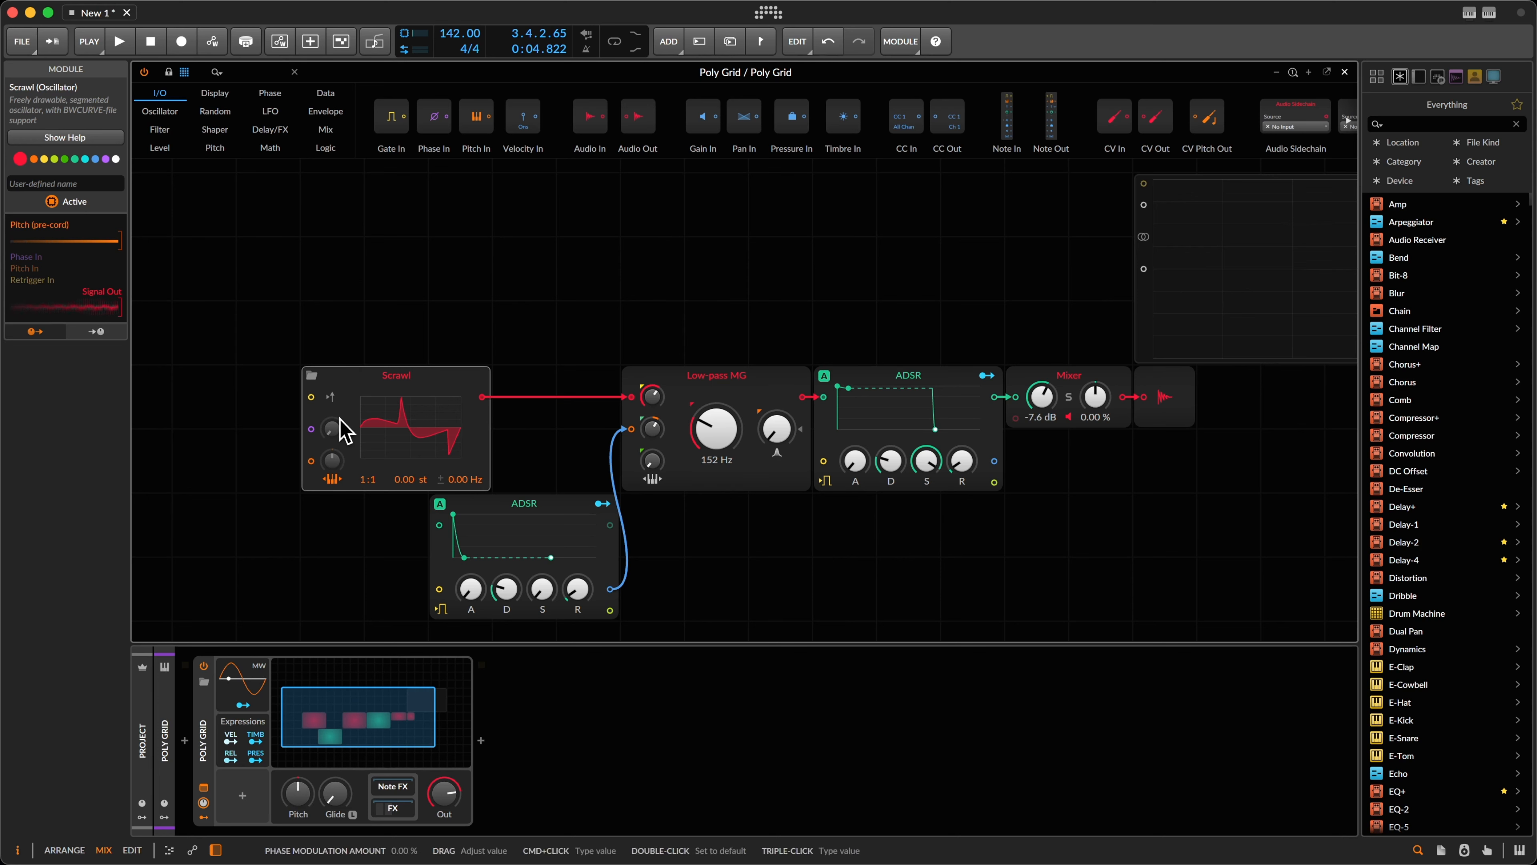
Step: Enable Retrigger on incoming notes for the Scrawl oscillator and start playback
{"action": "left_click_drag", "start_coordinate": [575, 305], "coordinate": [694, 401]}
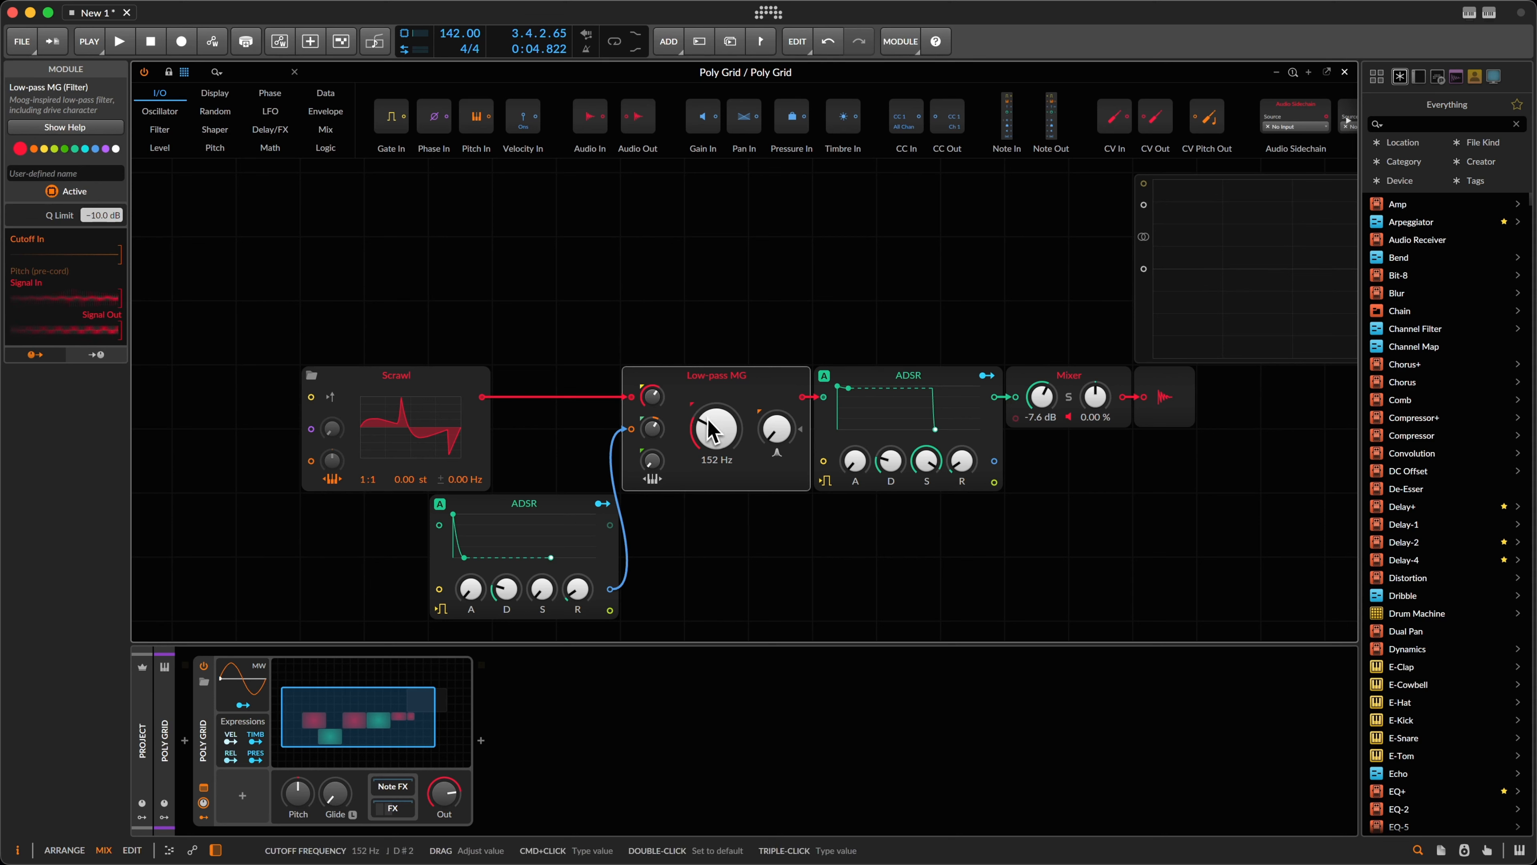
{"action": "left_click", "coordinate": [520, 457]}
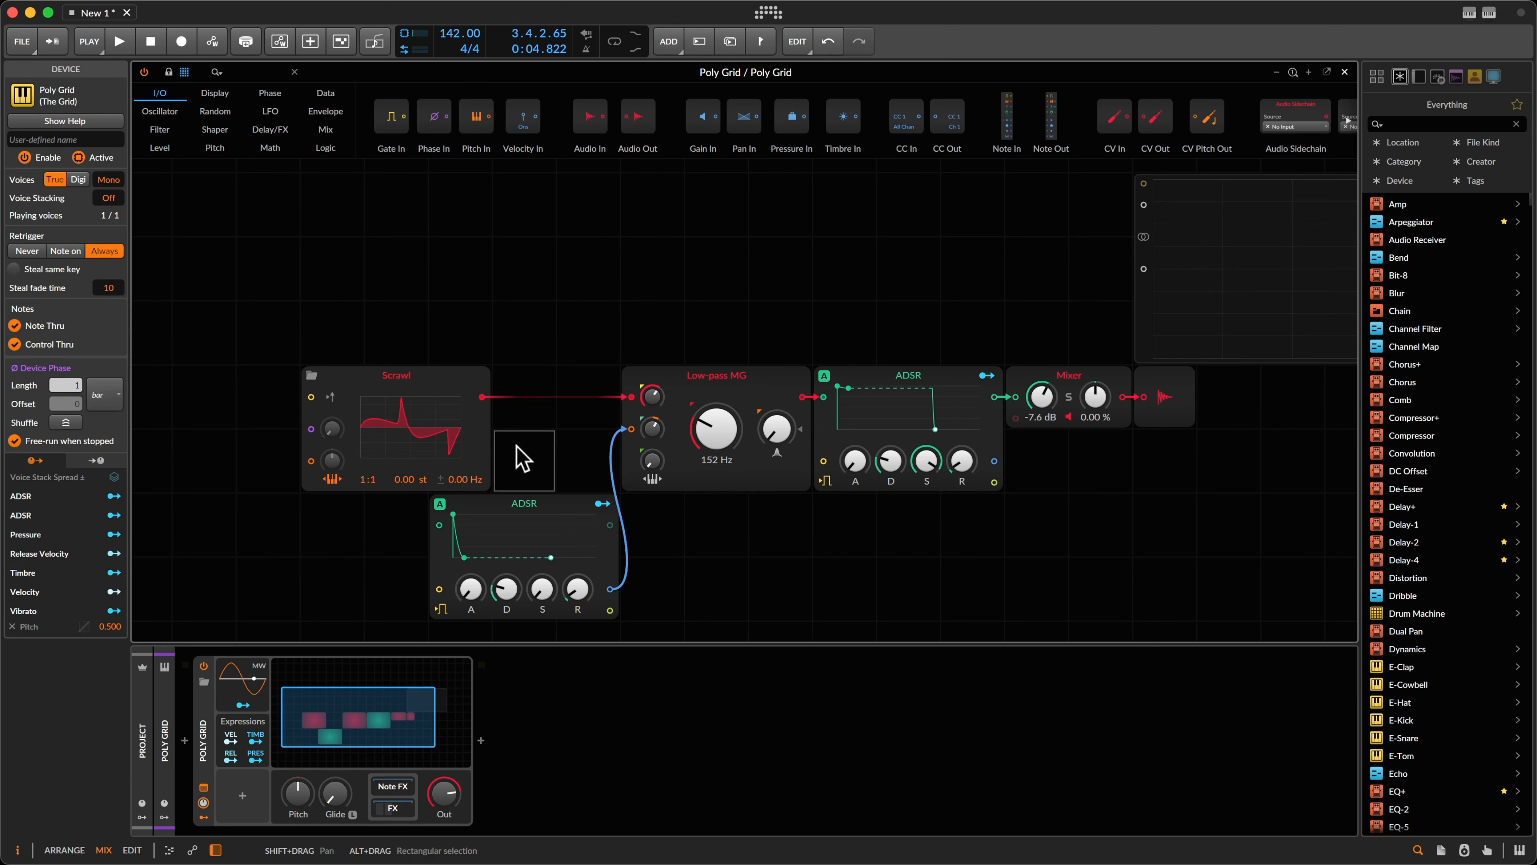
{"action": "left_click", "coordinate": [455, 381]}
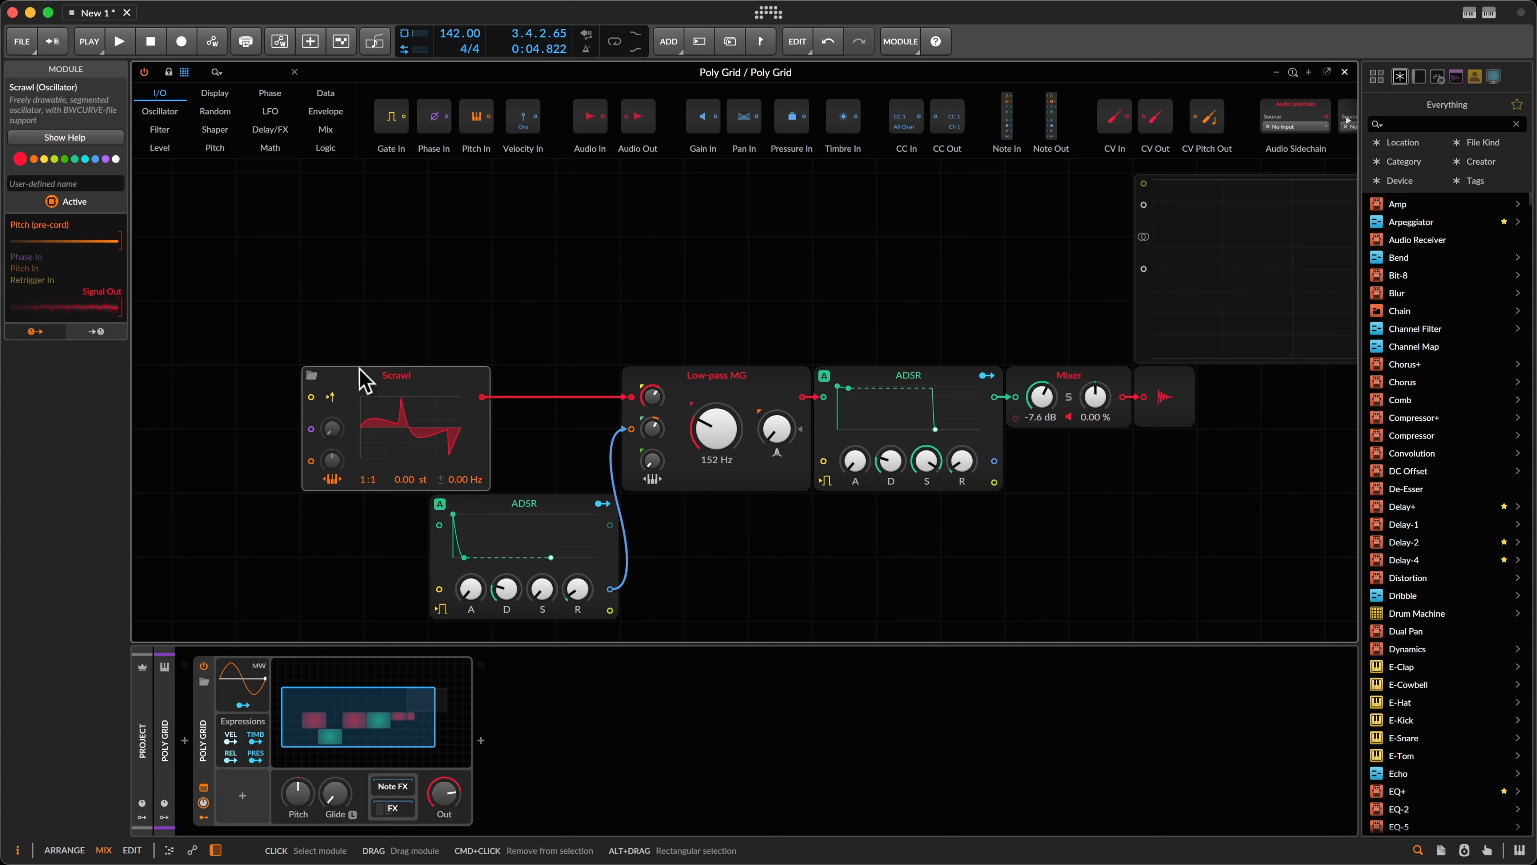
{"action": "left_click", "coordinate": [331, 395]}
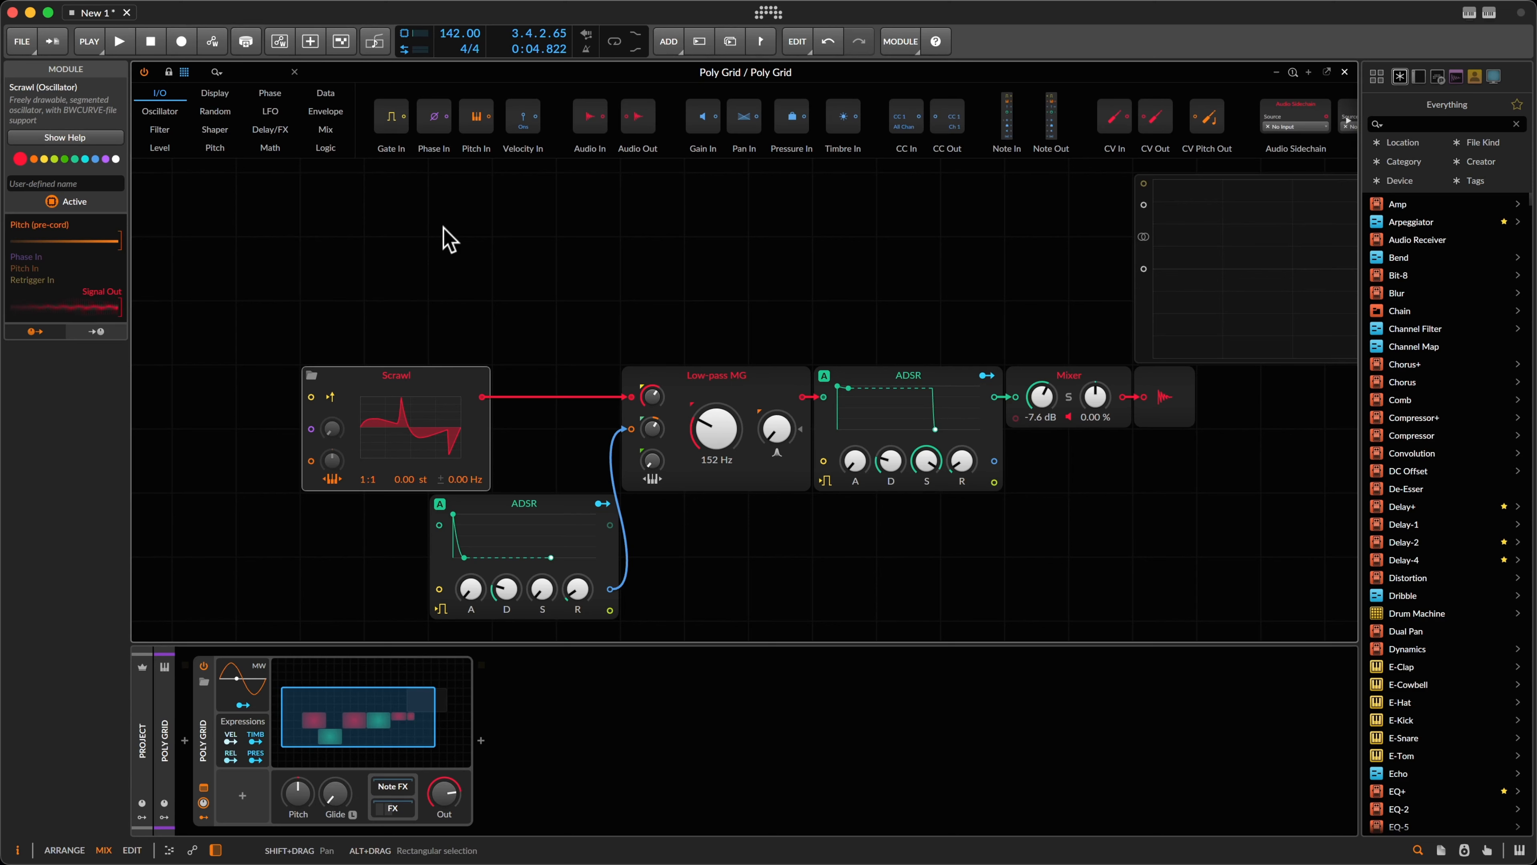
{"action": "key", "text": "space"}
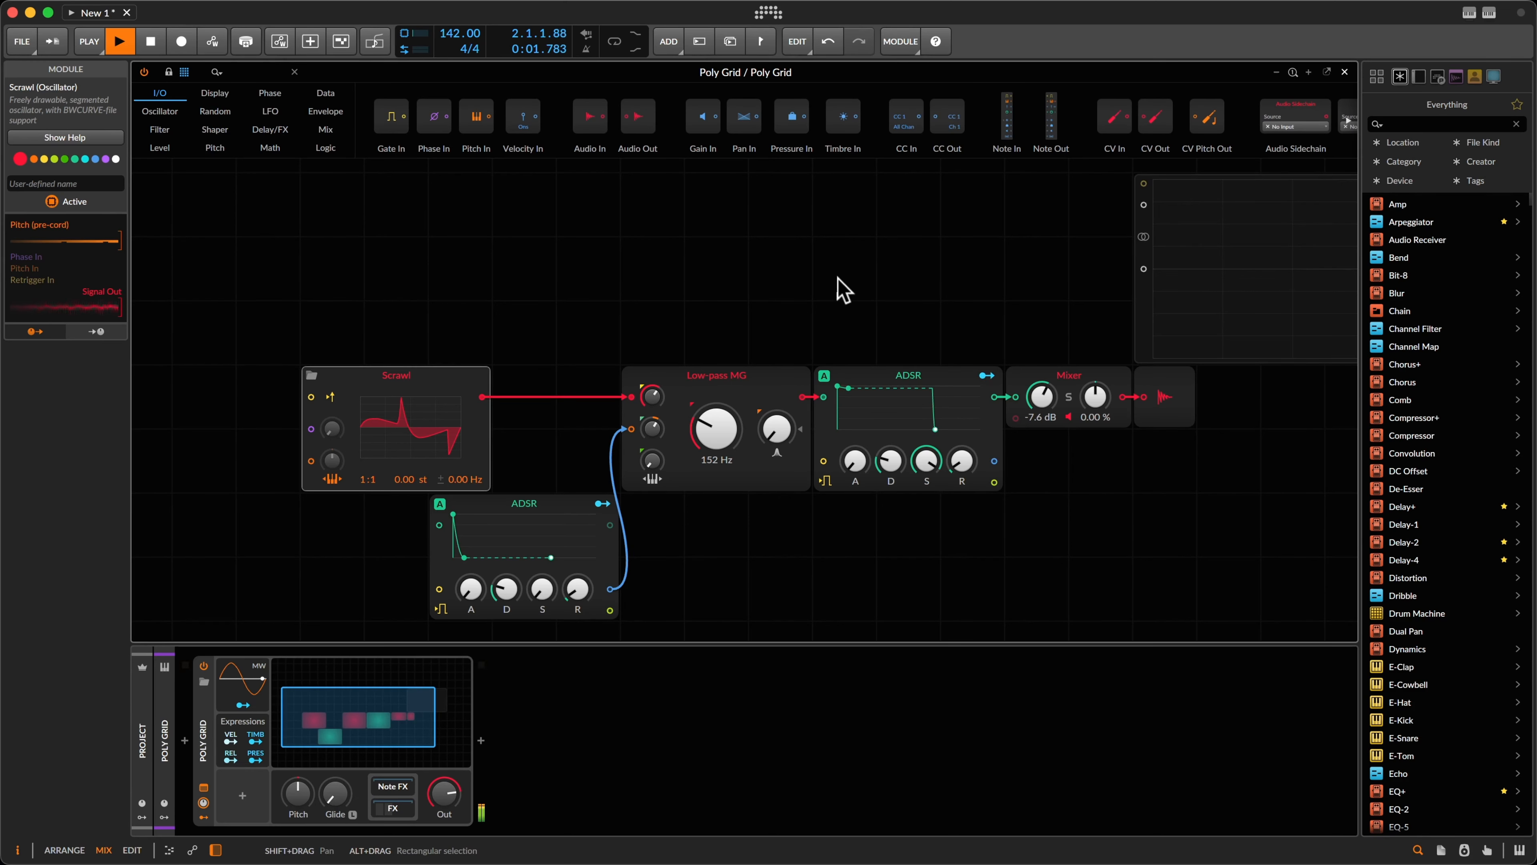
Step: Insert an OScope audio effect after the Poly Grid via an 'osc' search and move its window aside
{"action": "key", "text": "space"}
{"action": "double_click", "coordinate": [605, 696]}
{"action": "type", "text": "osc"}
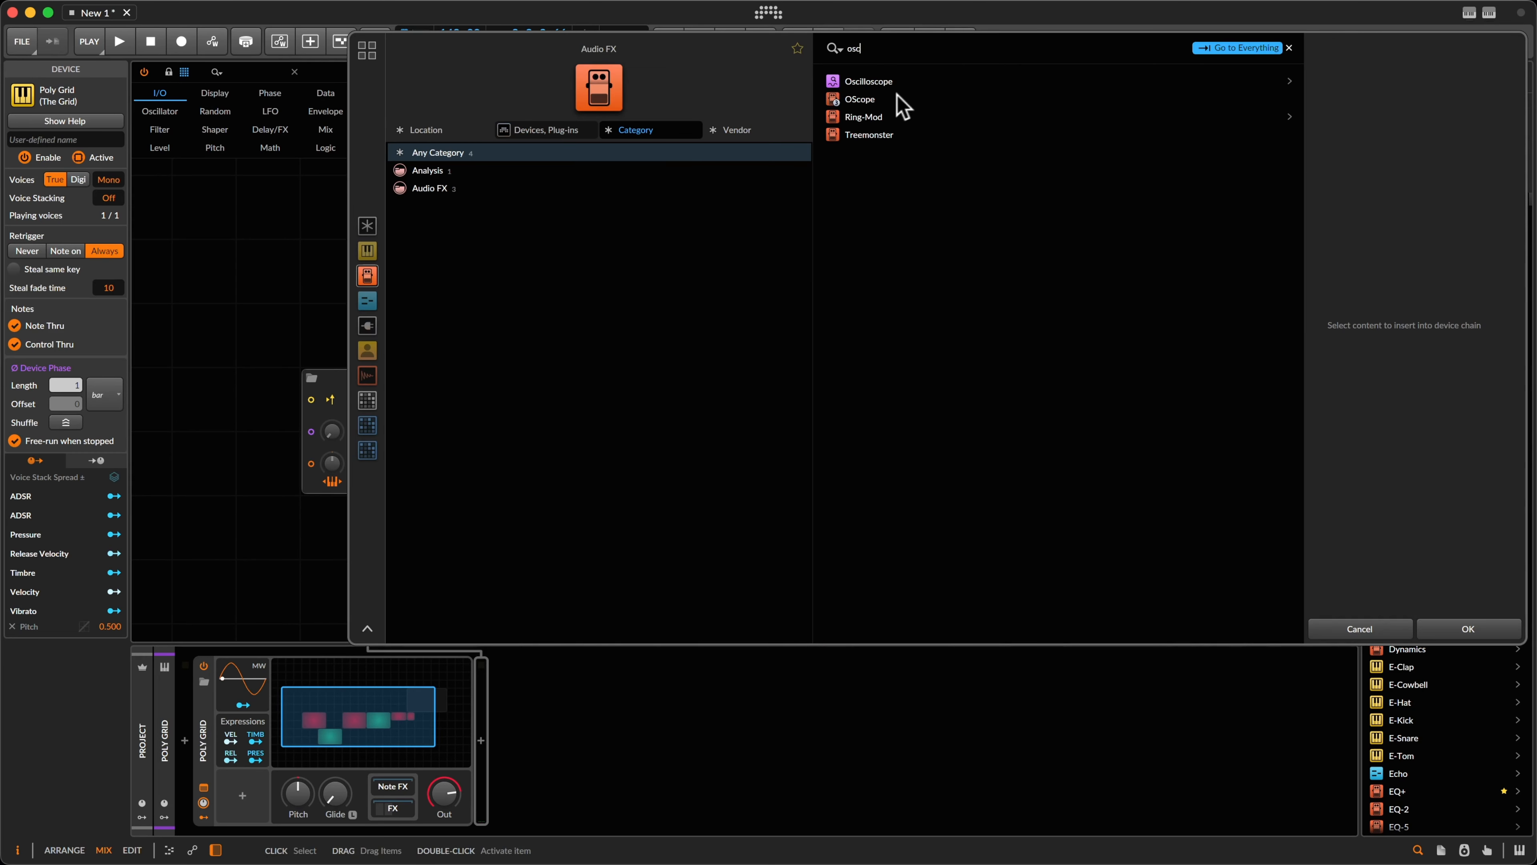
{"action": "double_click", "coordinate": [883, 99]}
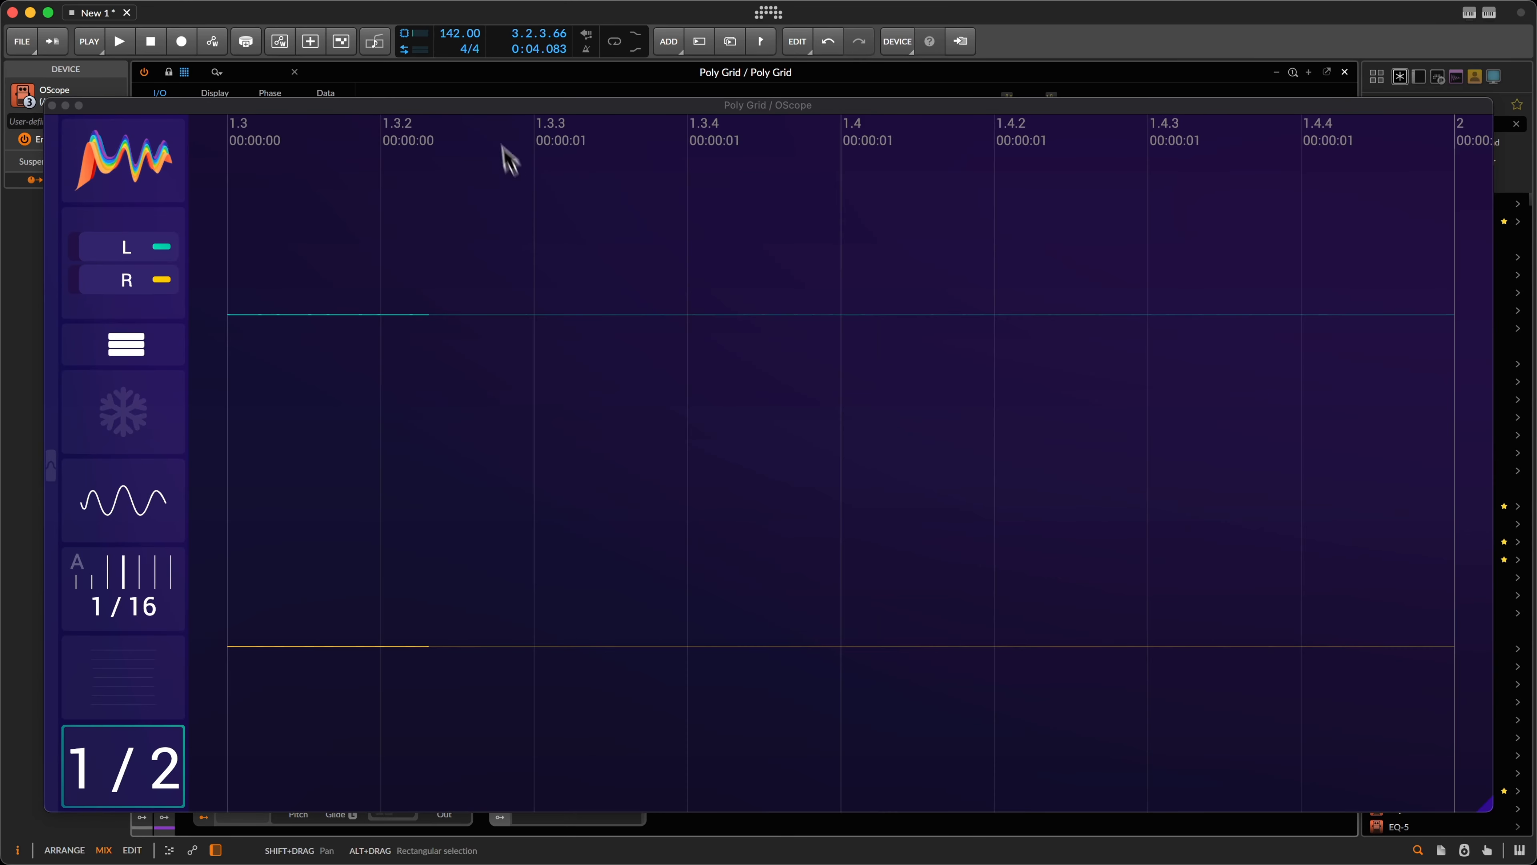
{"action": "left_click_drag", "start_coordinate": [497, 104], "coordinate": [1024, 29]}
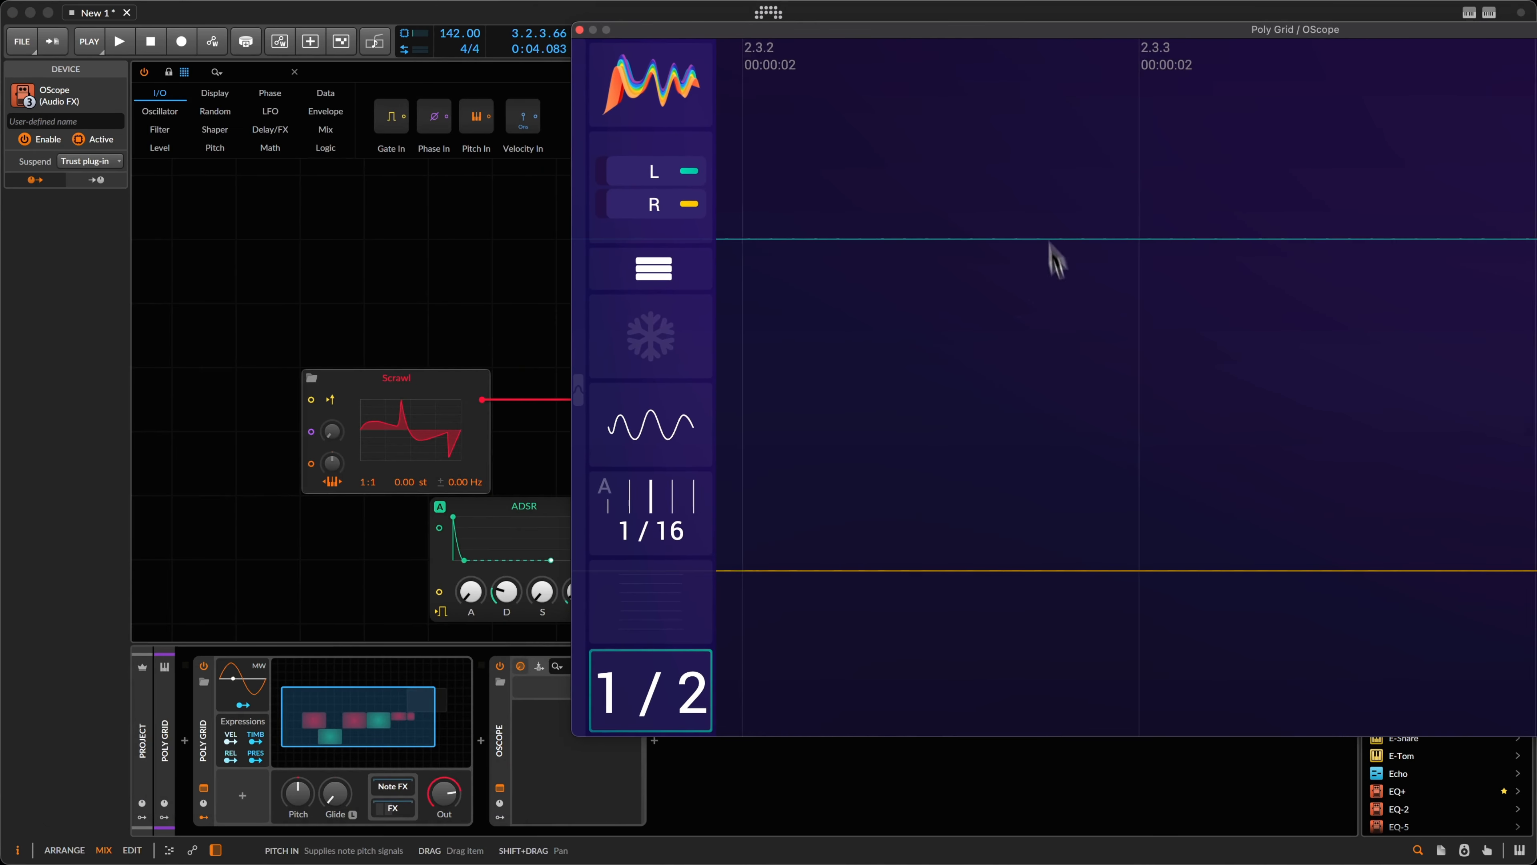
{"action": "left_click", "coordinate": [309, 380]}
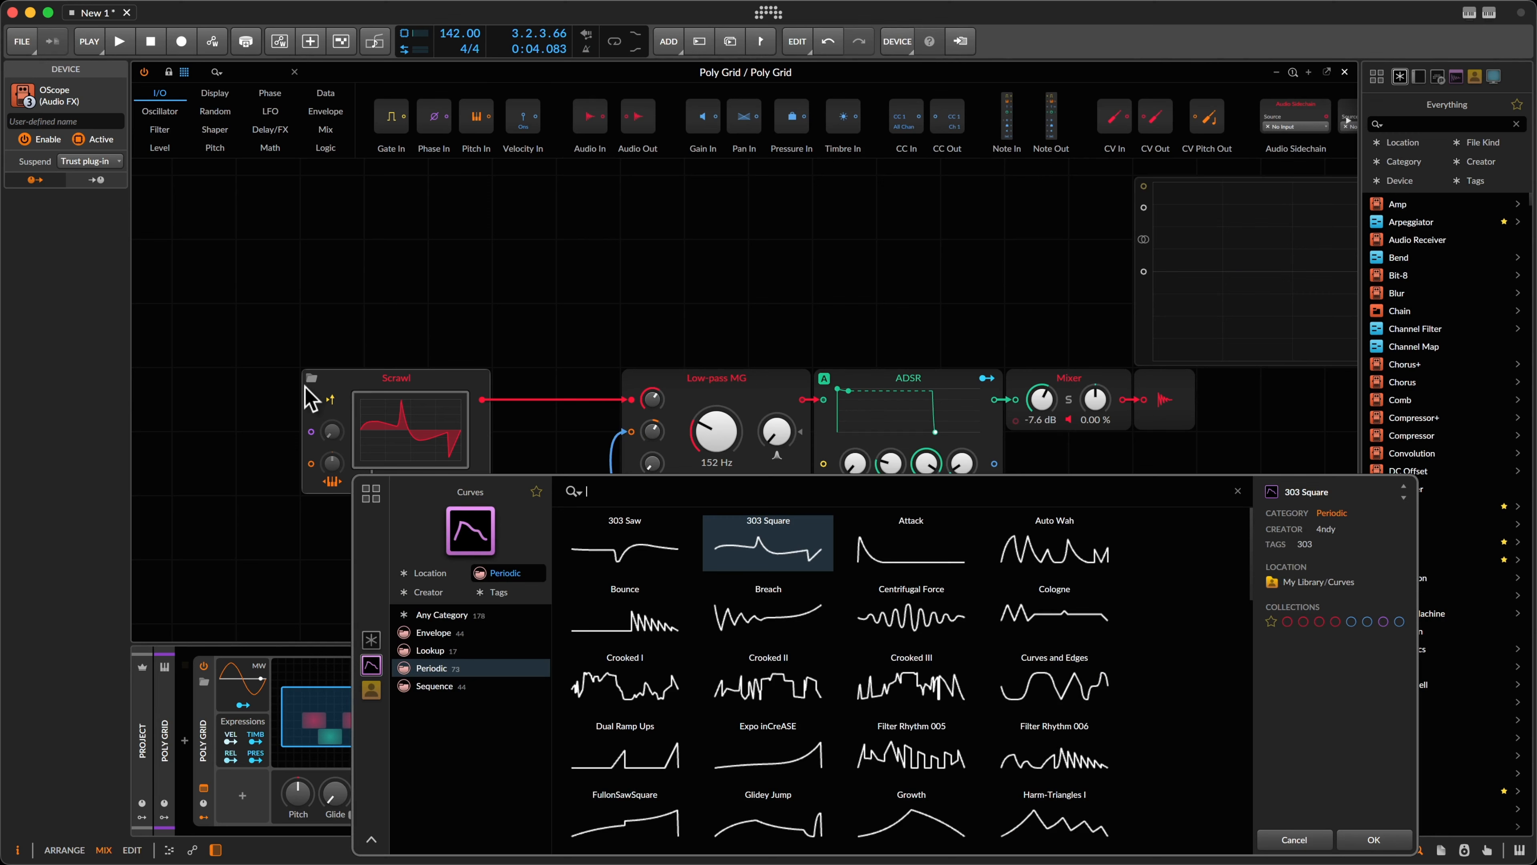
Step: Close the Curves browser, place the OScope beside the grid, and play to watch the waveform
{"action": "left_click", "coordinate": [1373, 839]}
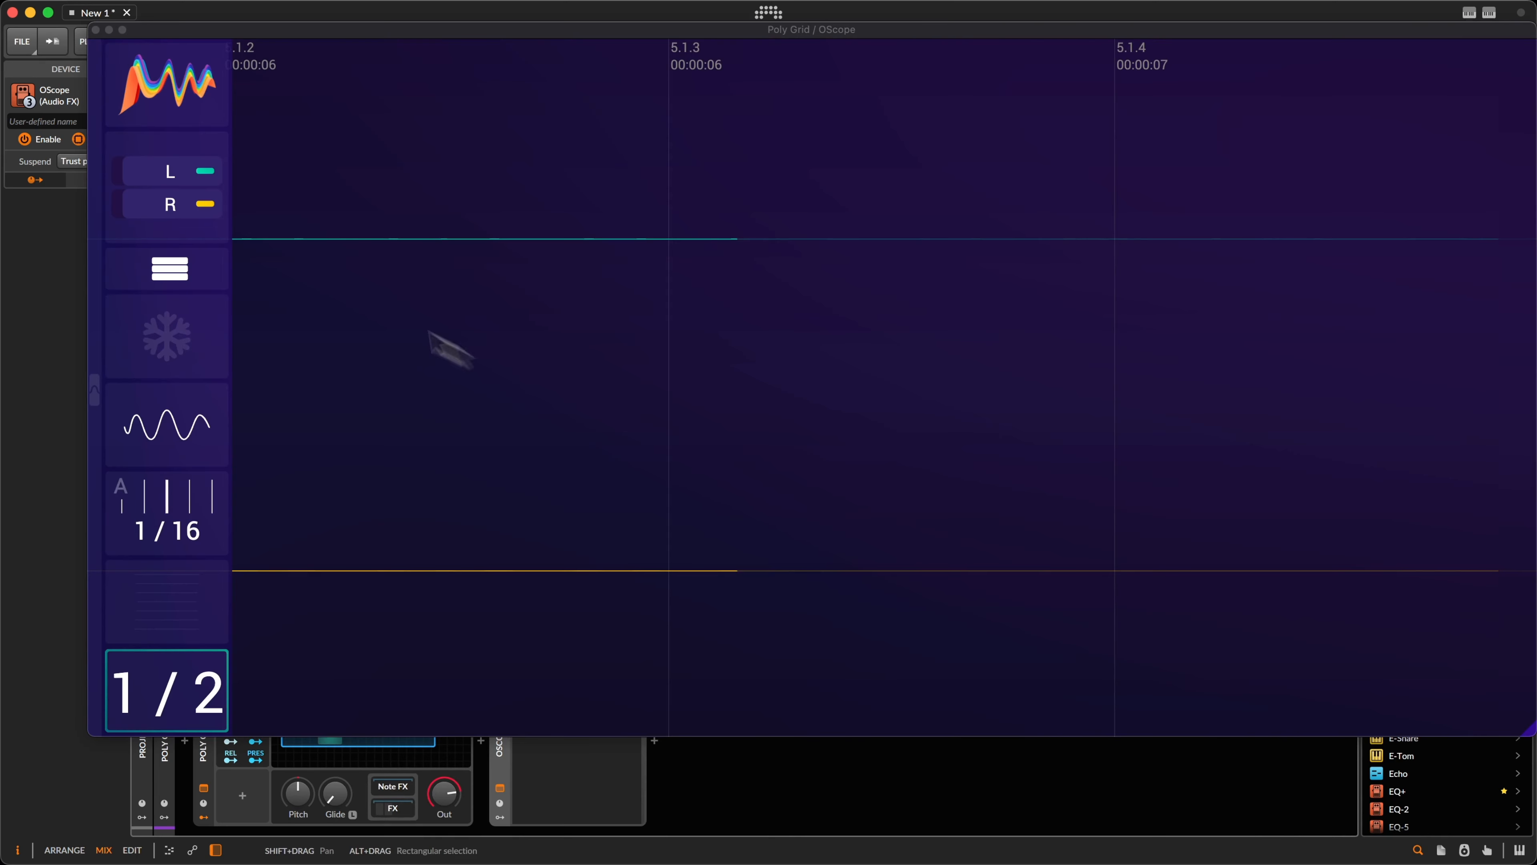
{"action": "left_click_drag", "start_coordinate": [174, 29], "coordinate": [1043, 102]}
{"action": "left_click", "coordinate": [700, 207]}
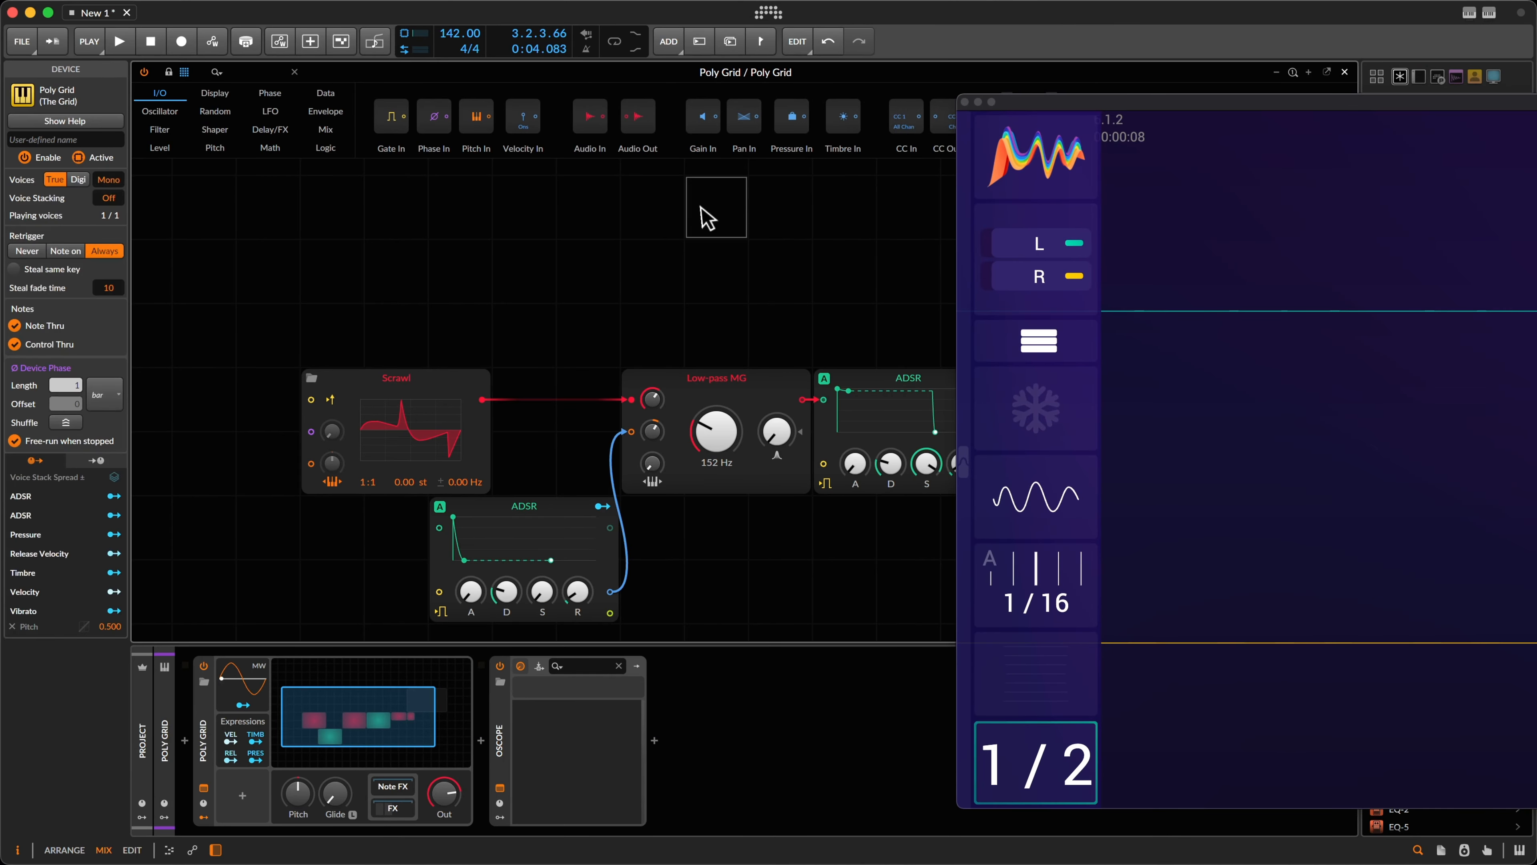
{"action": "key", "text": "space"}
{"action": "left_click_drag", "start_coordinate": [1349, 100], "coordinate": [1046, 76]}
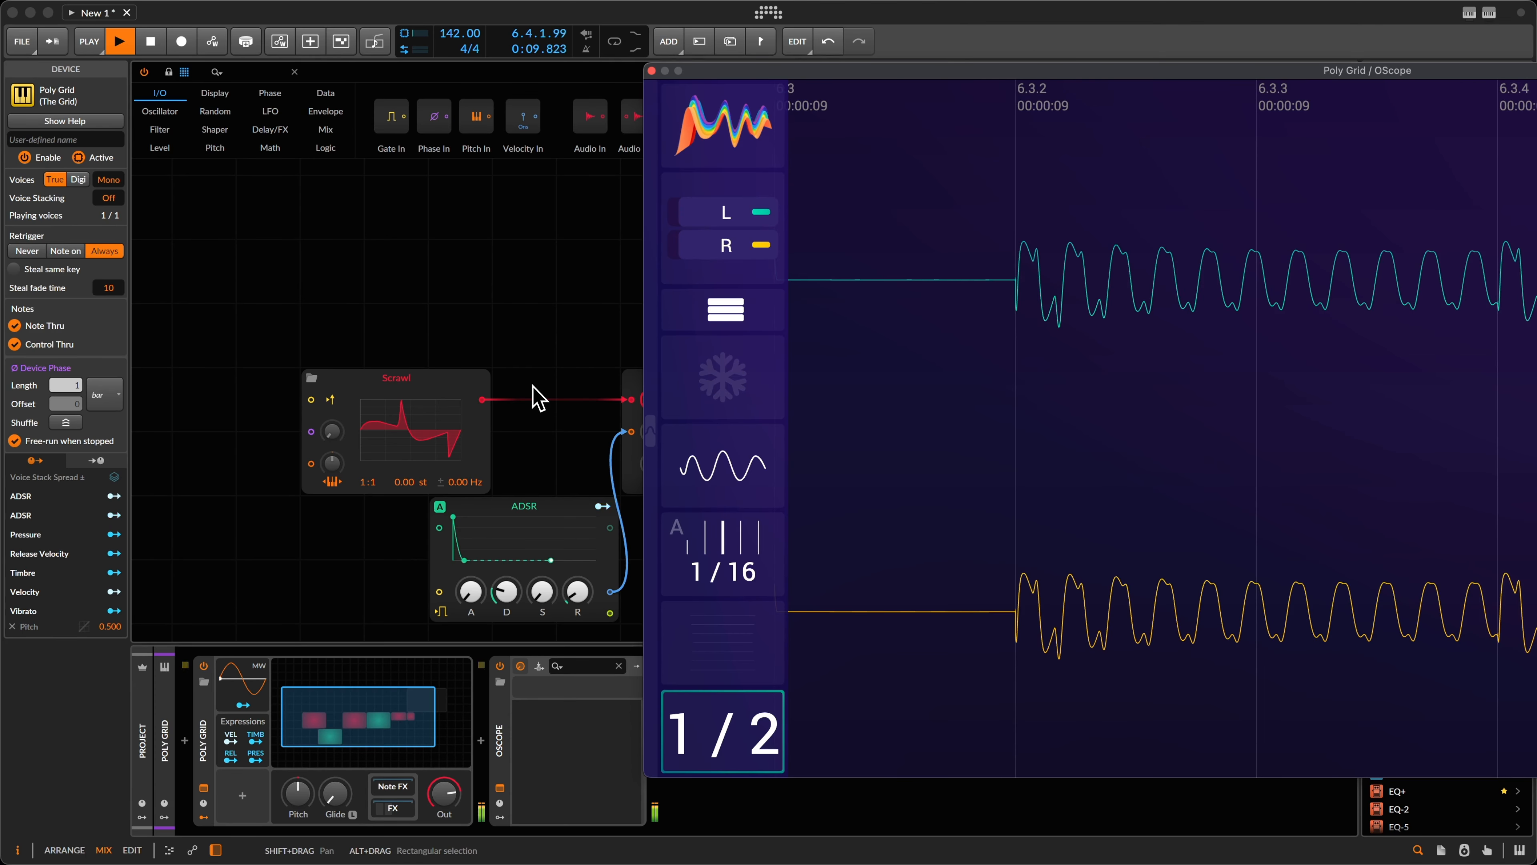
{"action": "key", "text": "space"}
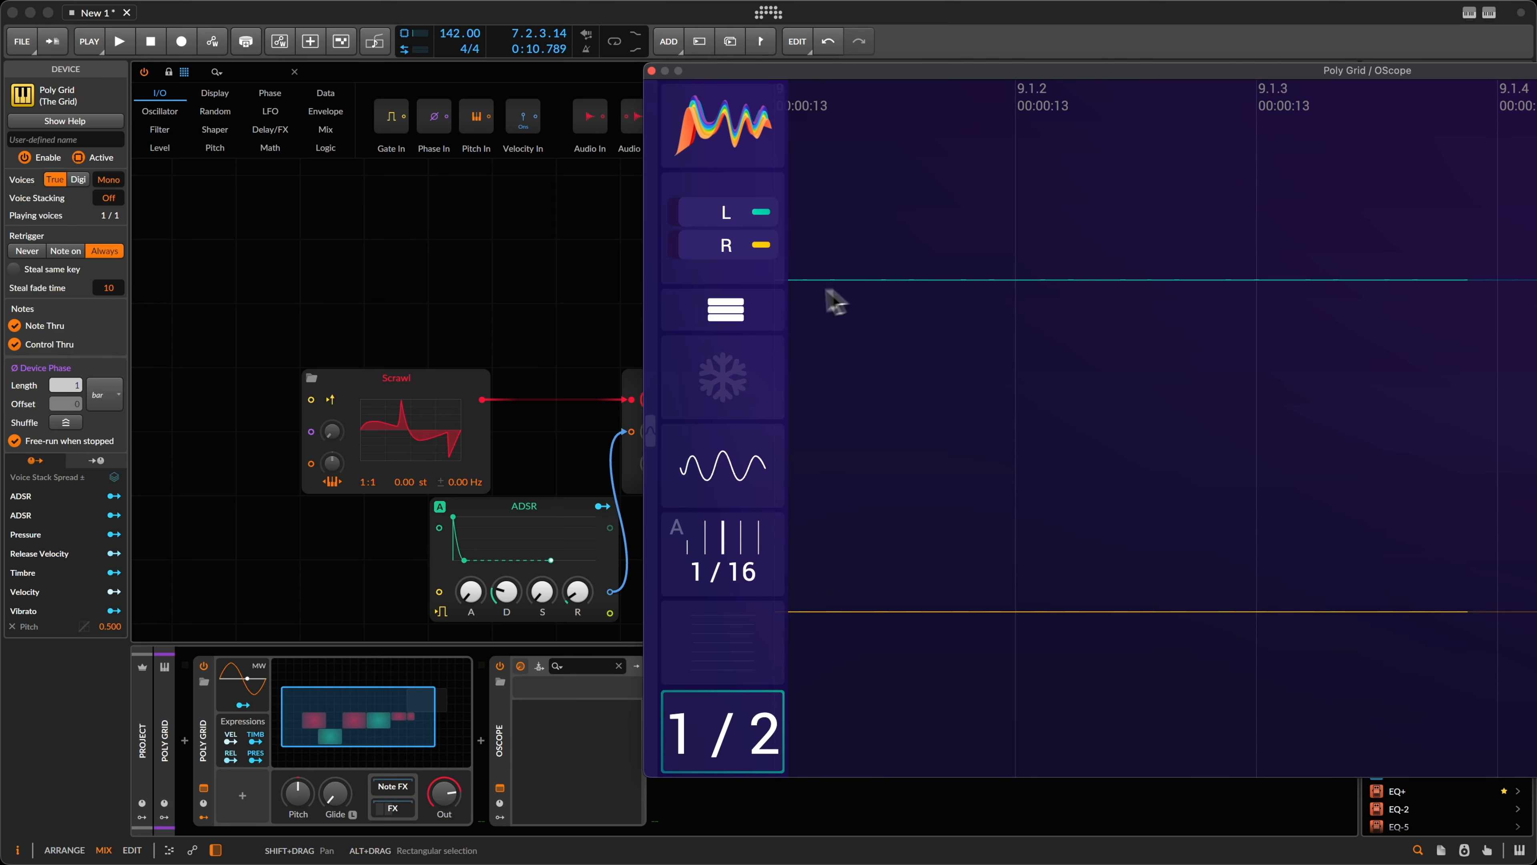
{"action": "key", "text": "space"}
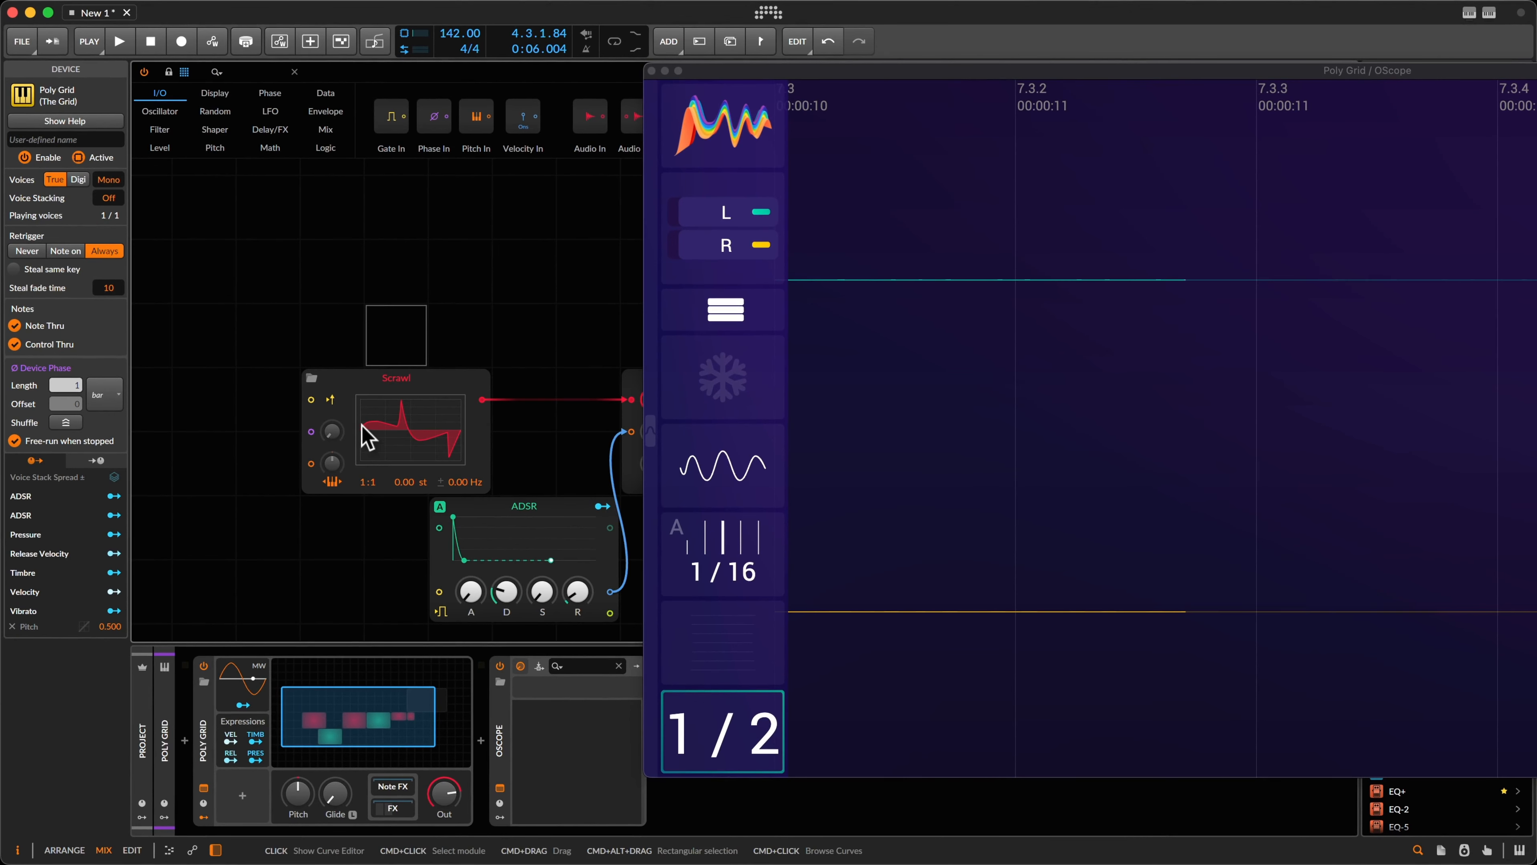
{"action": "key", "text": "space"}
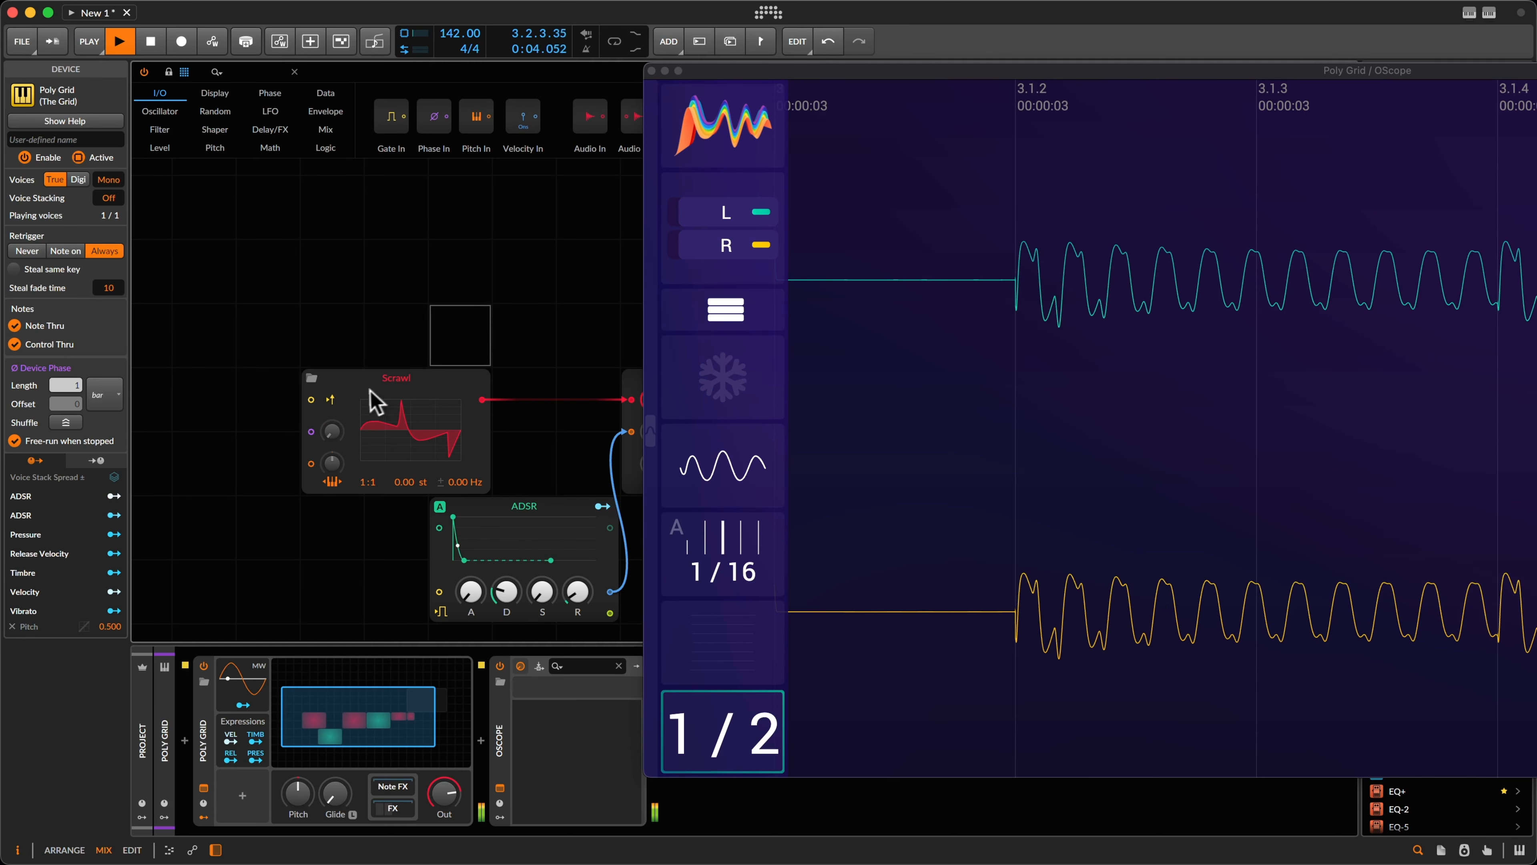
Step: Turn on Scrawl's Retrigger on notes, stop playback, and shift the OScope off the filters
{"action": "left_click", "coordinate": [331, 401]}
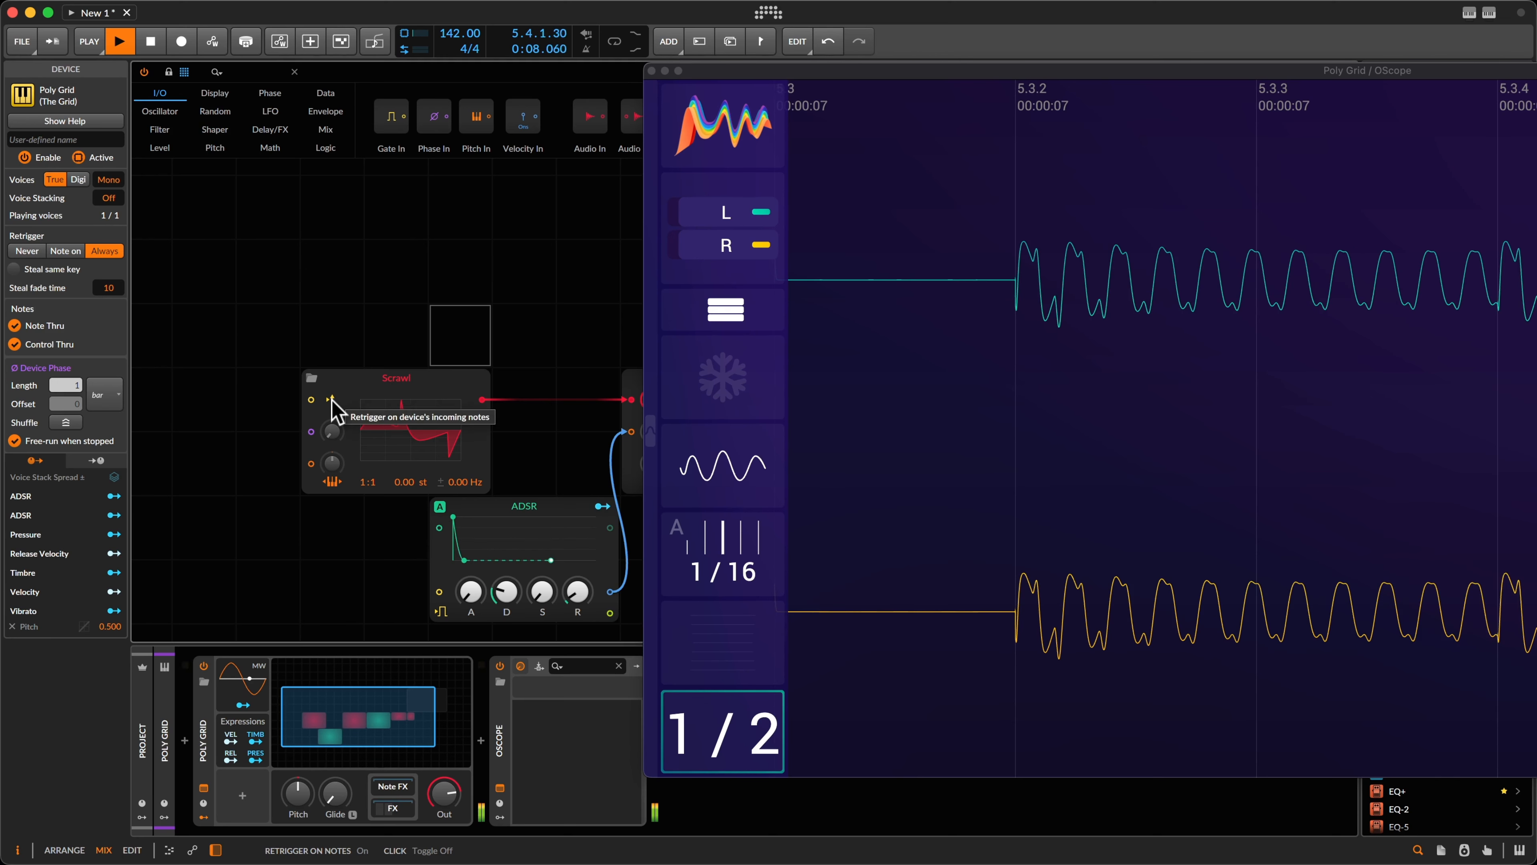
{"action": "key", "text": "space"}
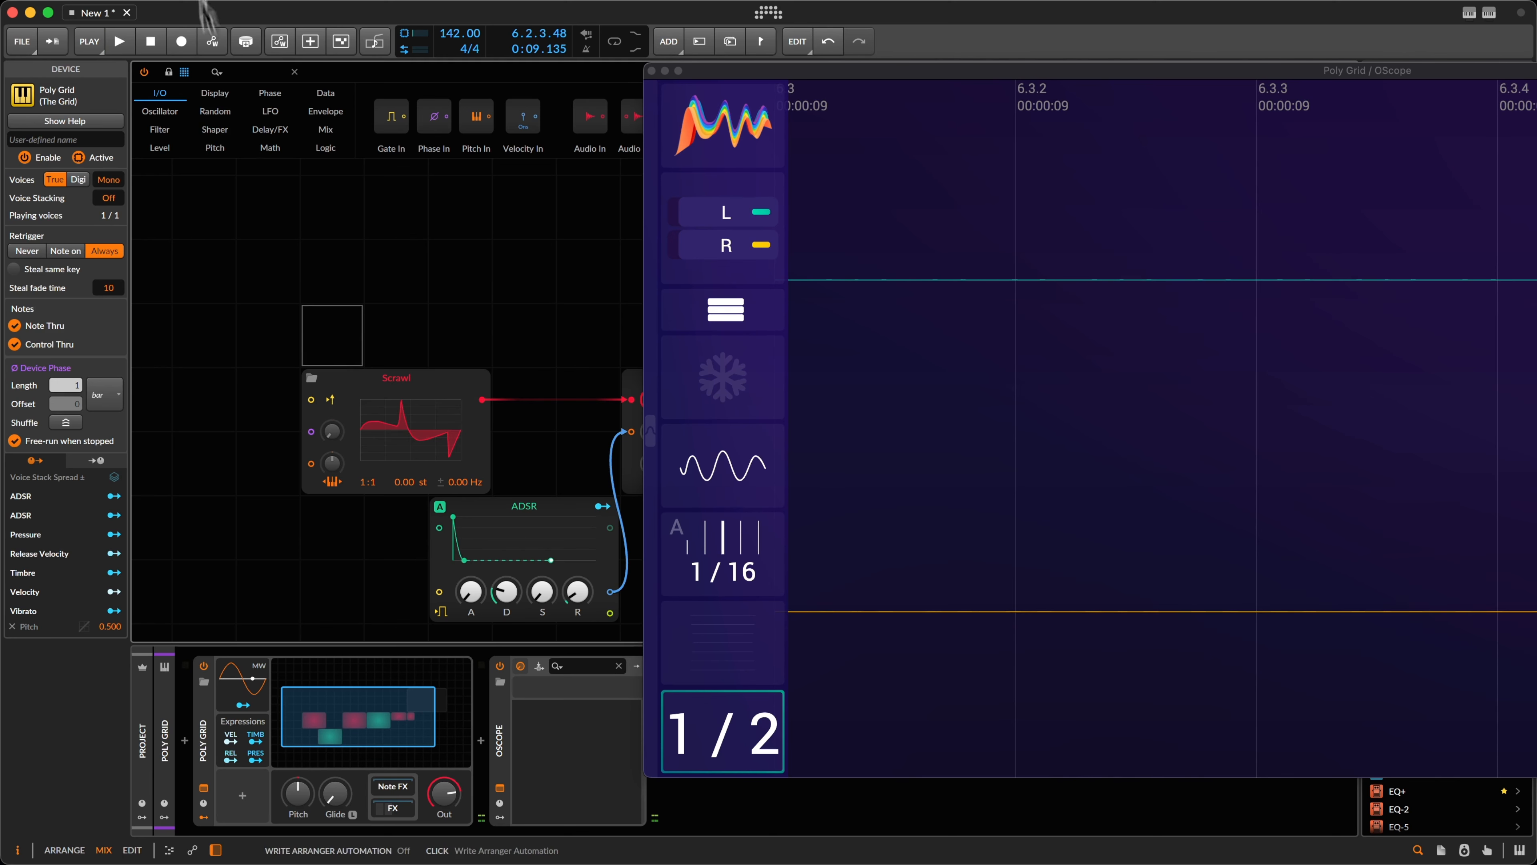
{"action": "left_click_drag", "start_coordinate": [714, 70], "coordinate": [1093, 60]}
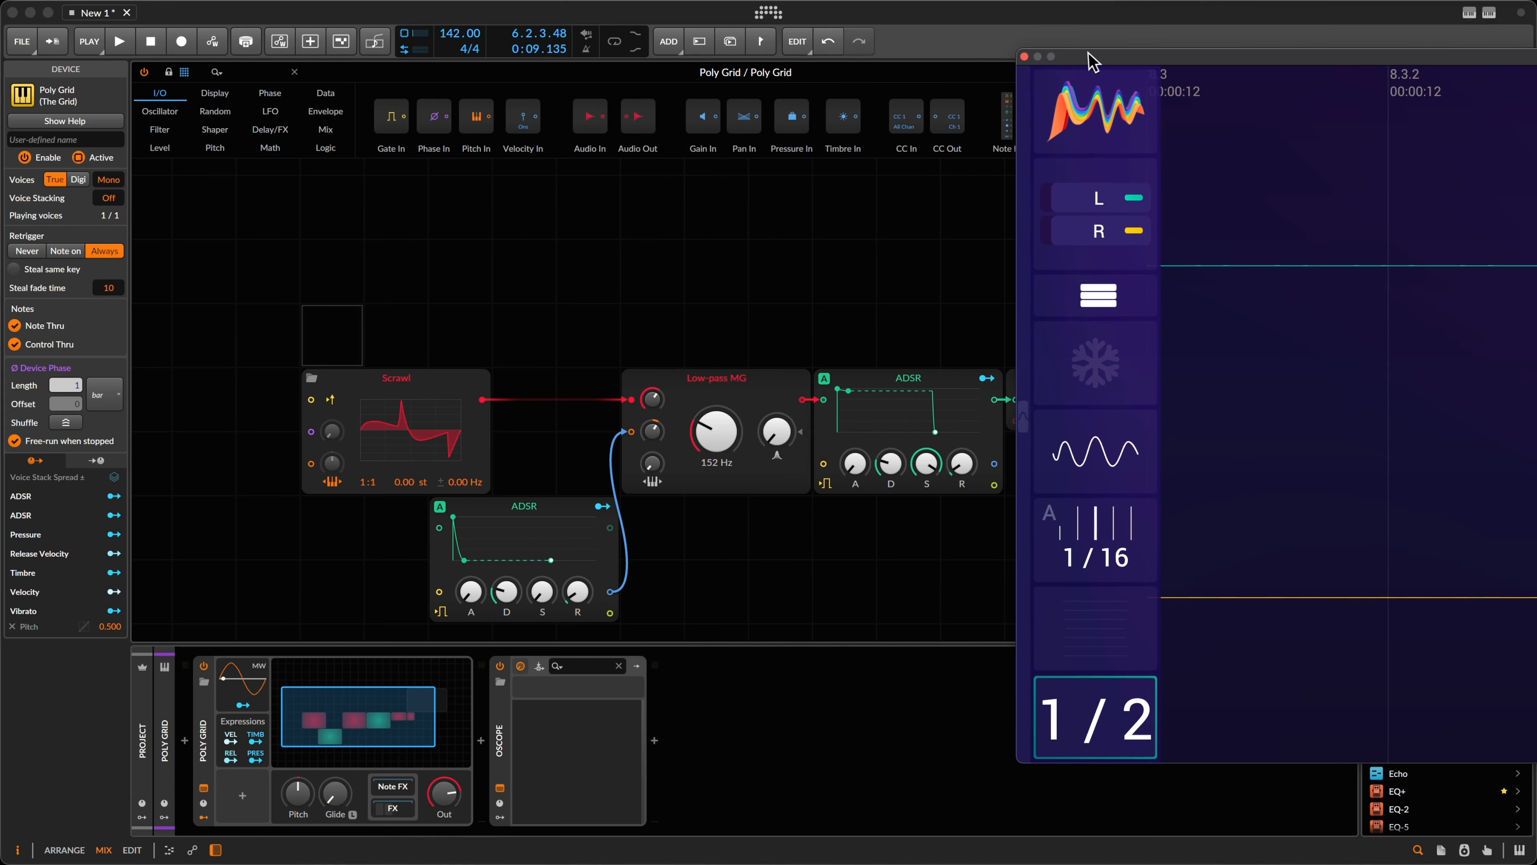
Step: Close the OScope, move Scrawl left, switch Poly Grid voices to Digi, and start playback
{"action": "left_click", "coordinate": [1023, 57]}
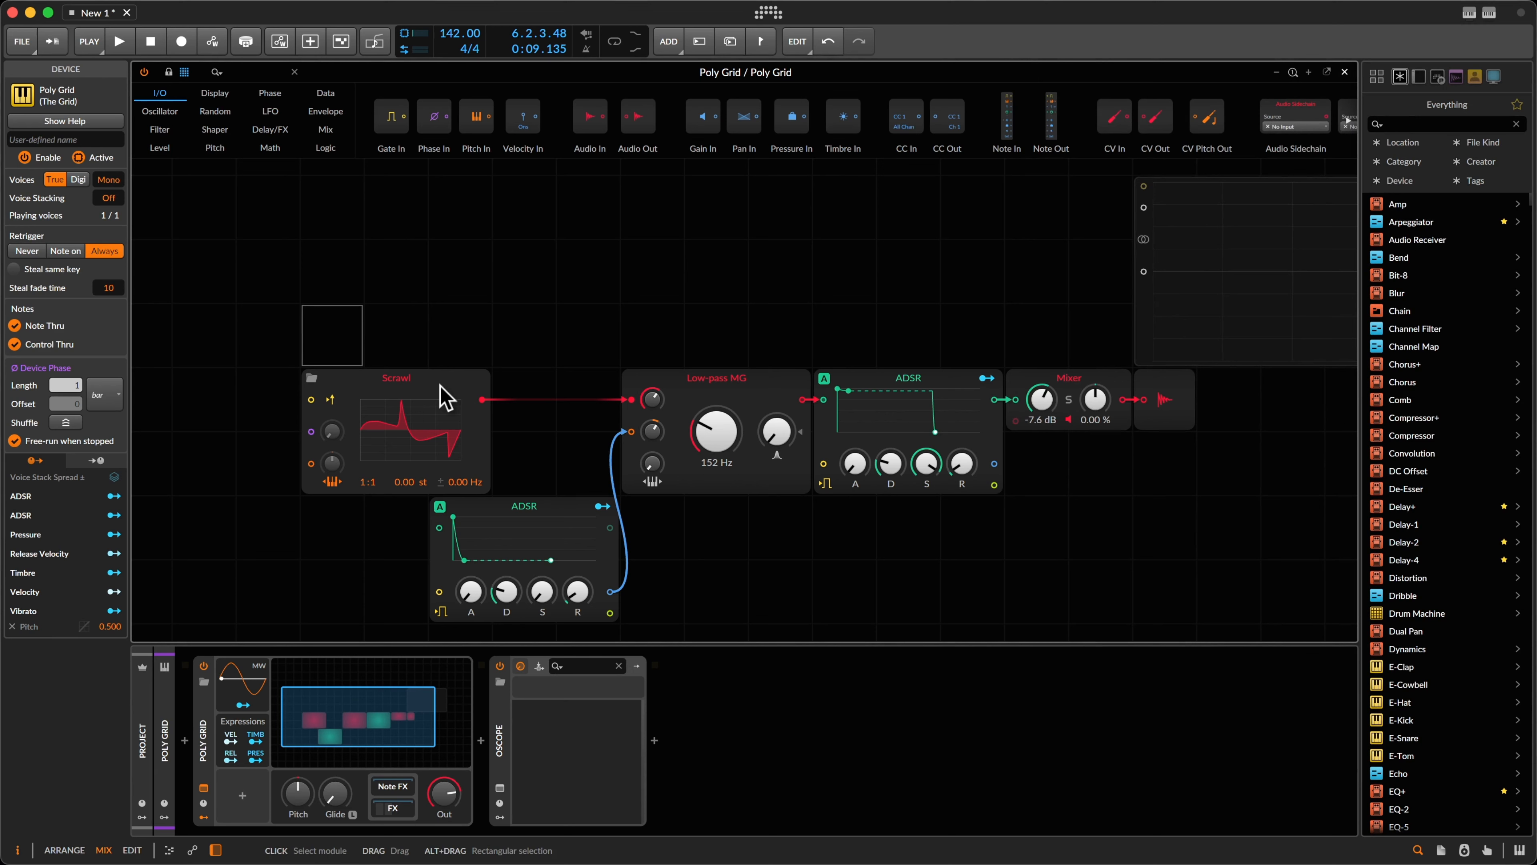
{"action": "left_click_drag", "start_coordinate": [441, 386], "coordinate": [394, 385]}
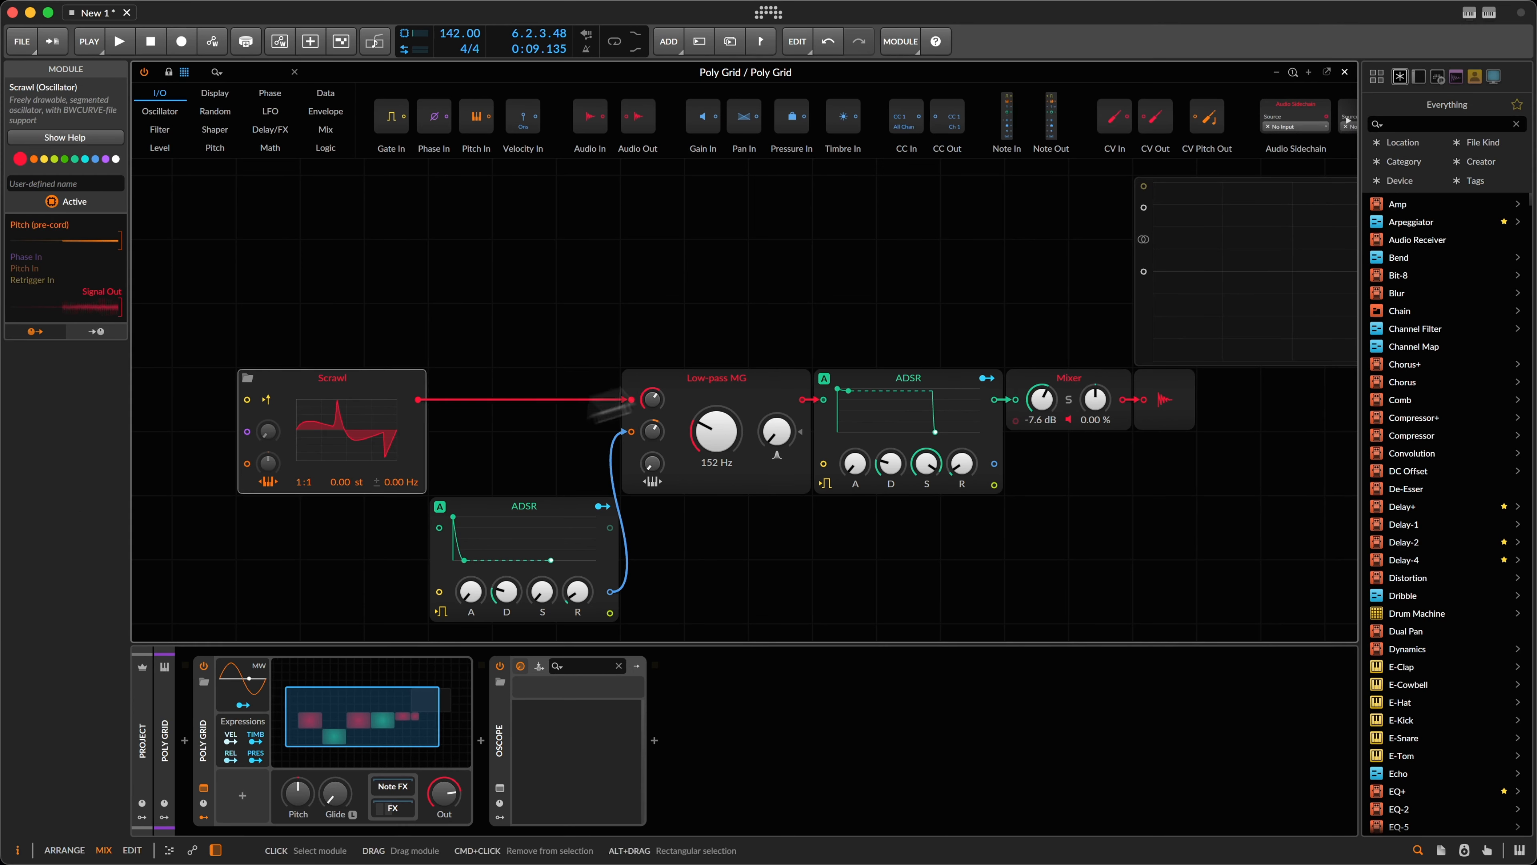
{"action": "left_click", "coordinate": [218, 269]}
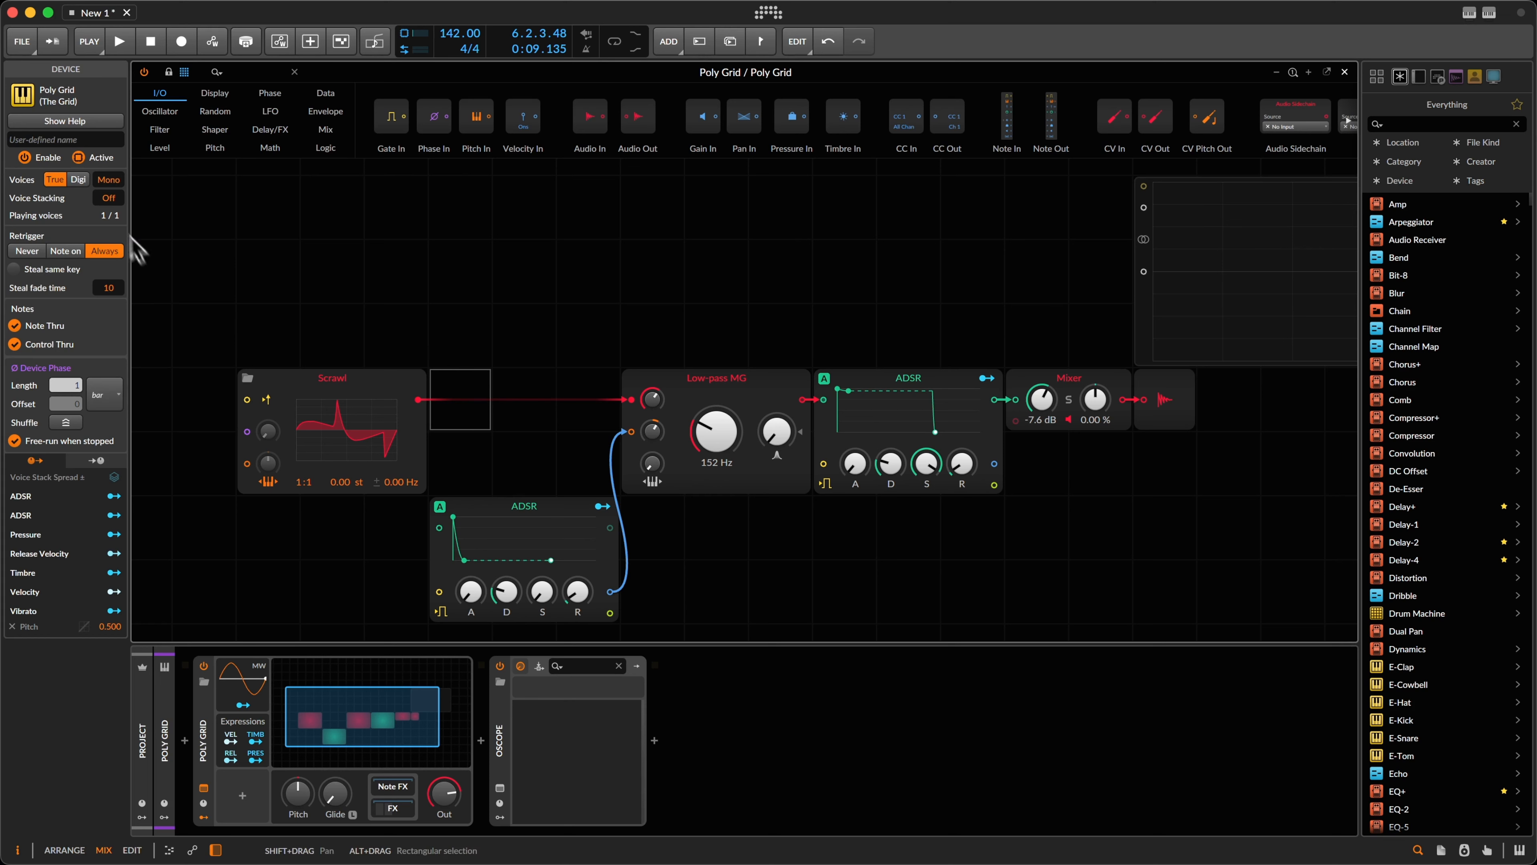
{"action": "left_click", "coordinate": [79, 179]}
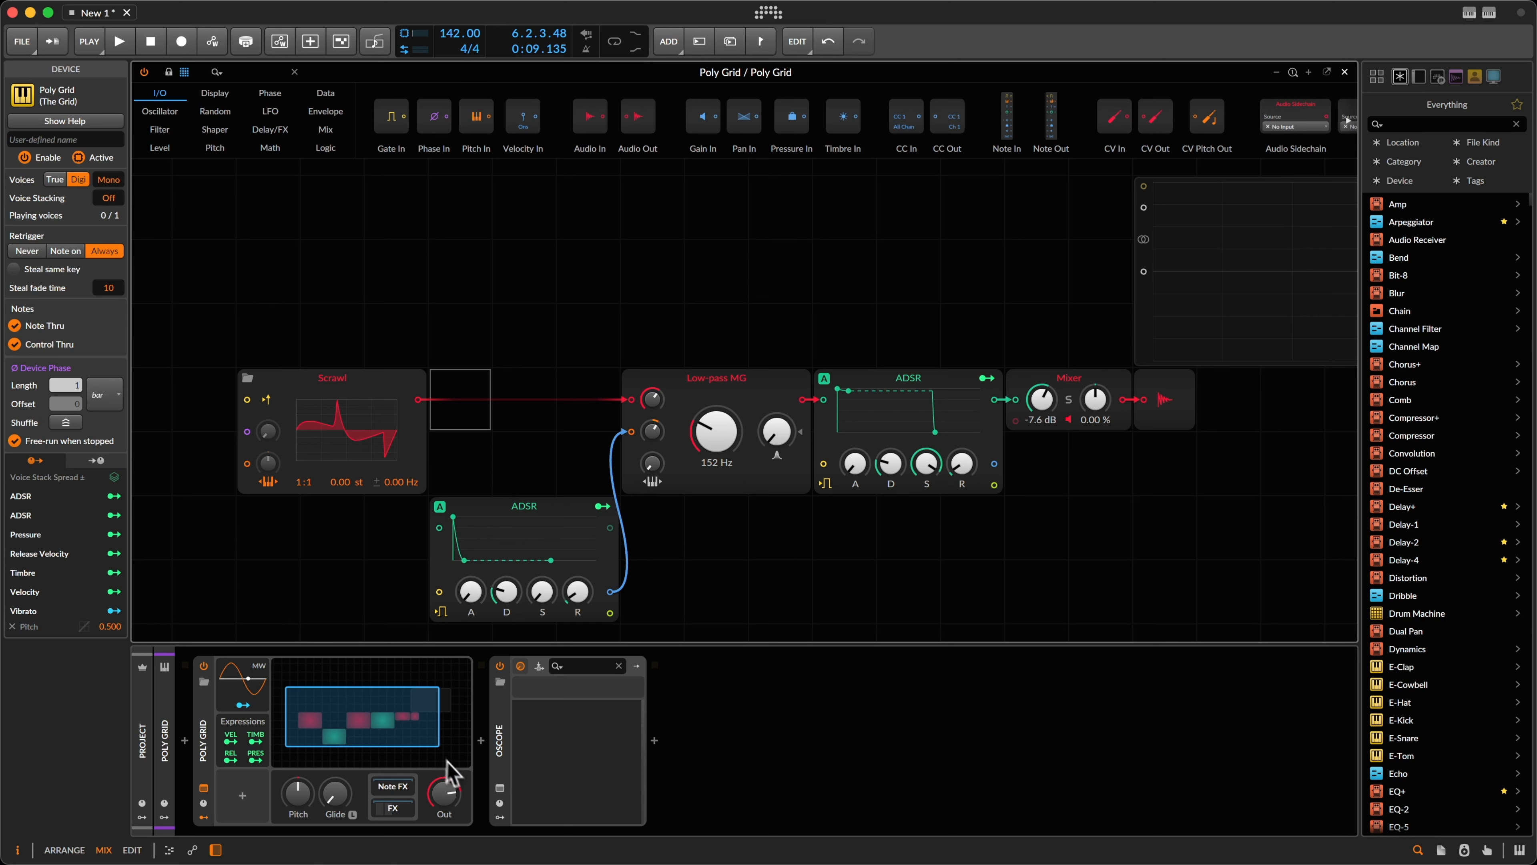
{"action": "key", "text": "space"}
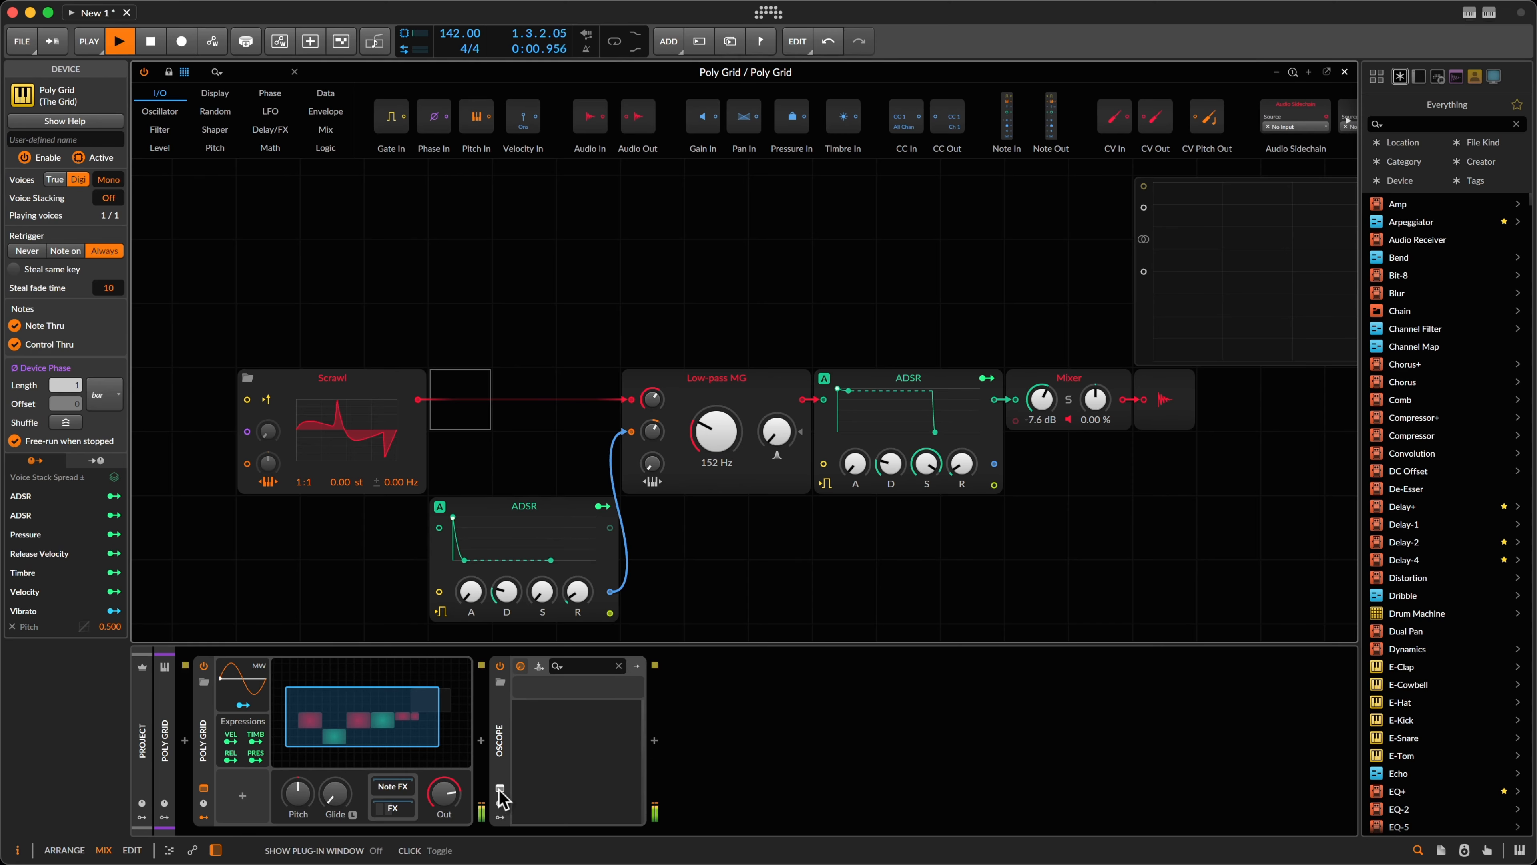
Step: Reopen the OScope window and replay the bass with Digi voices while watching the trace
{"action": "left_click", "coordinate": [499, 790]}
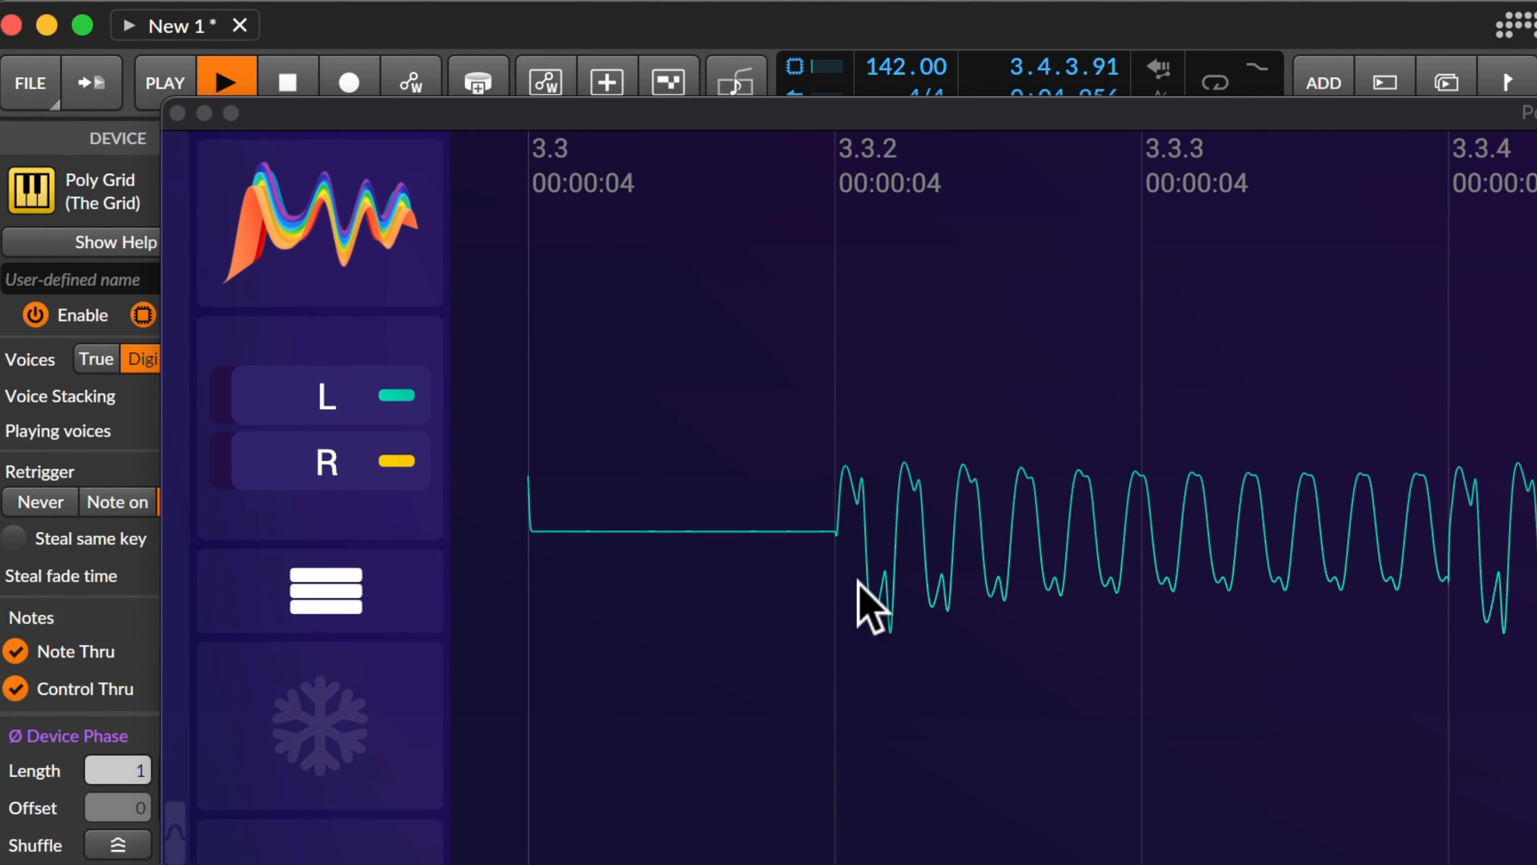
{"action": "key", "text": "space"}
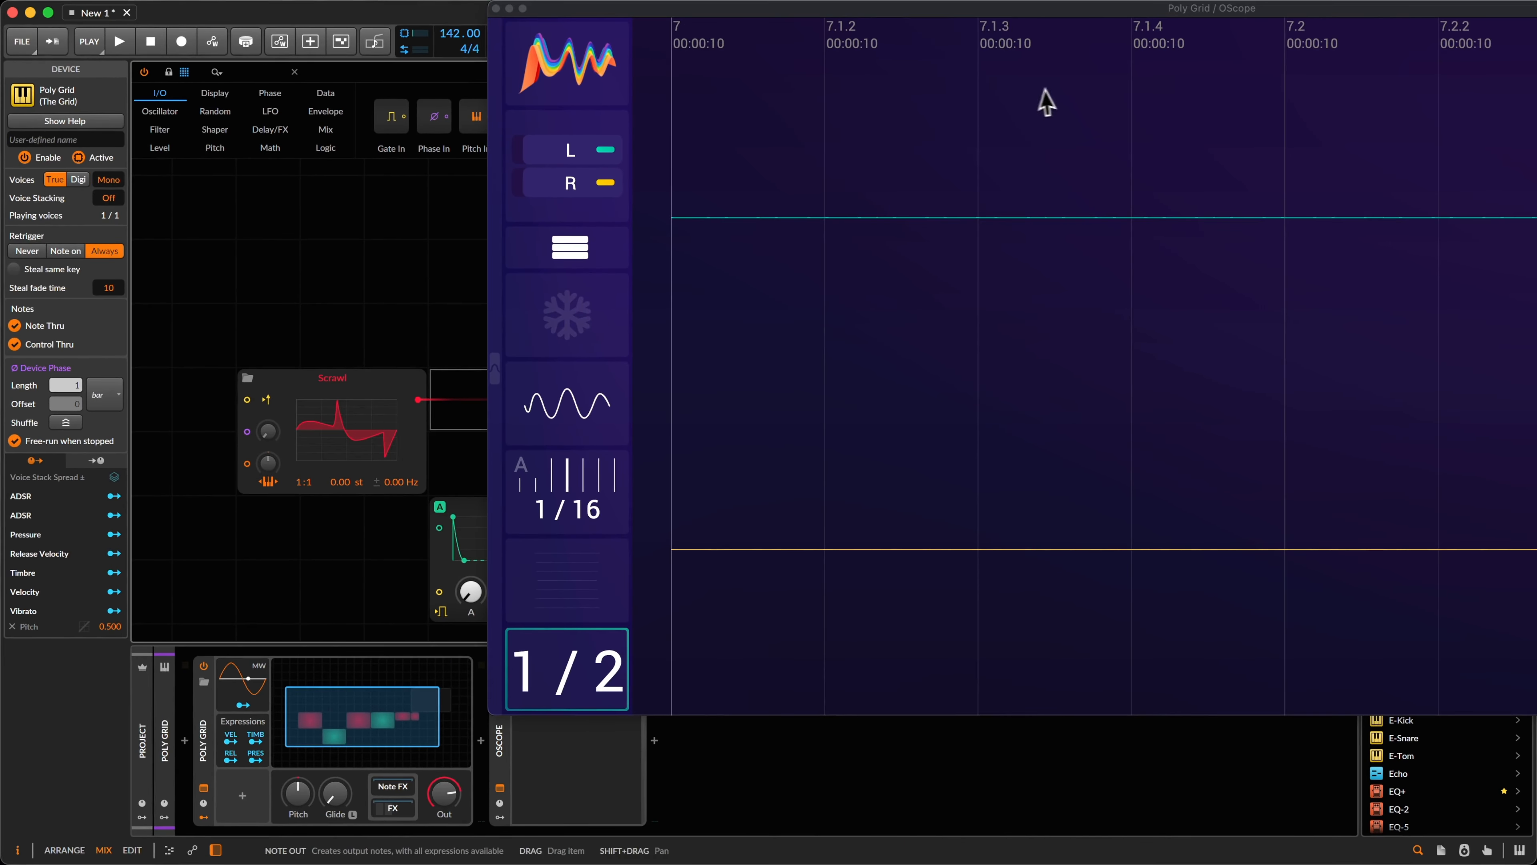
{"action": "left_click", "coordinate": [119, 41]}
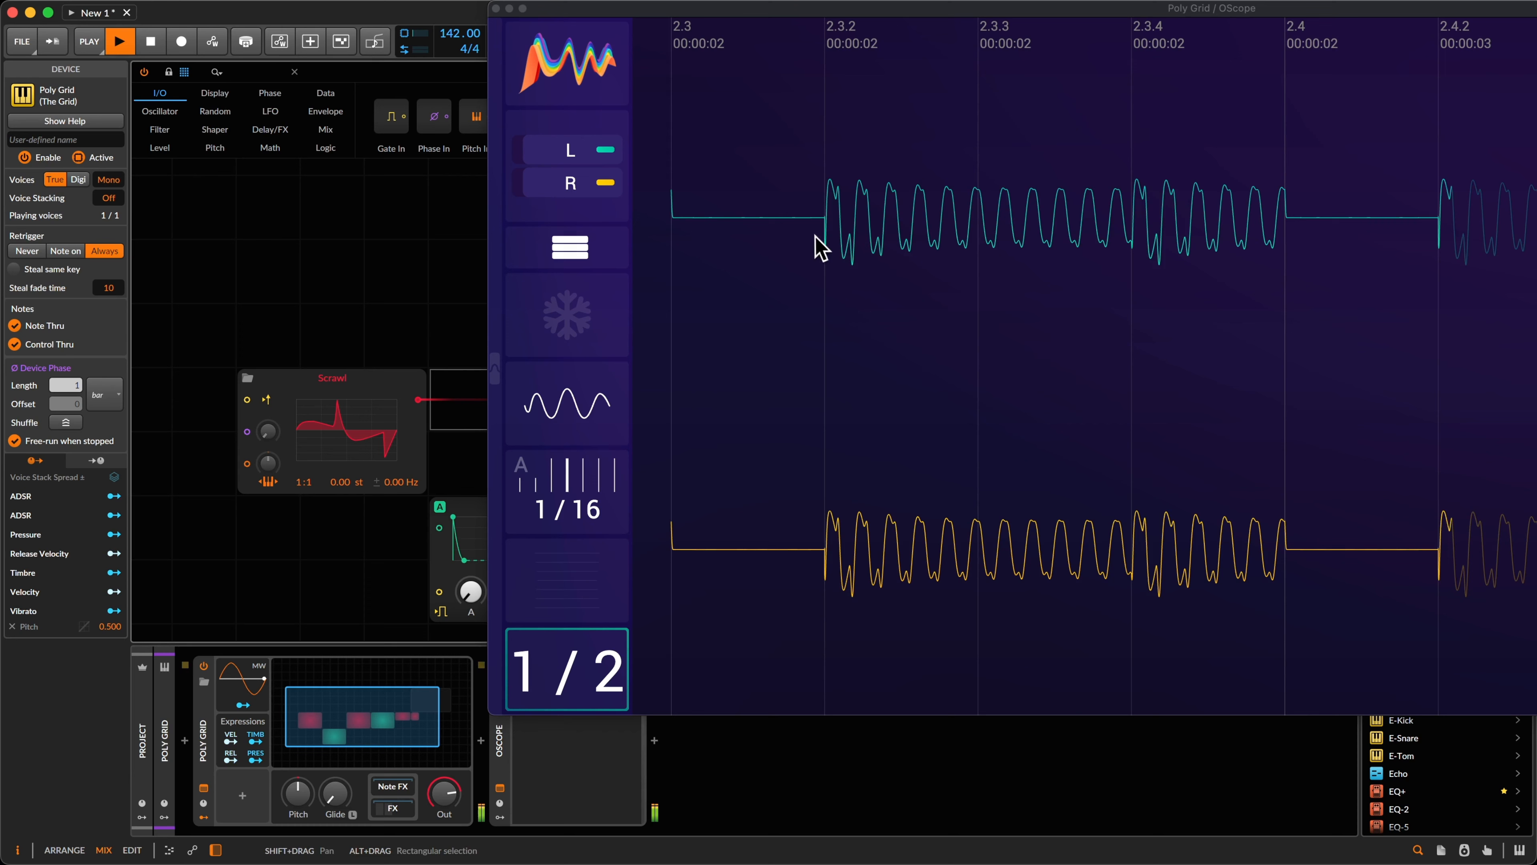
{"action": "left_click", "coordinate": [77, 179]}
{"action": "key", "text": "space"}
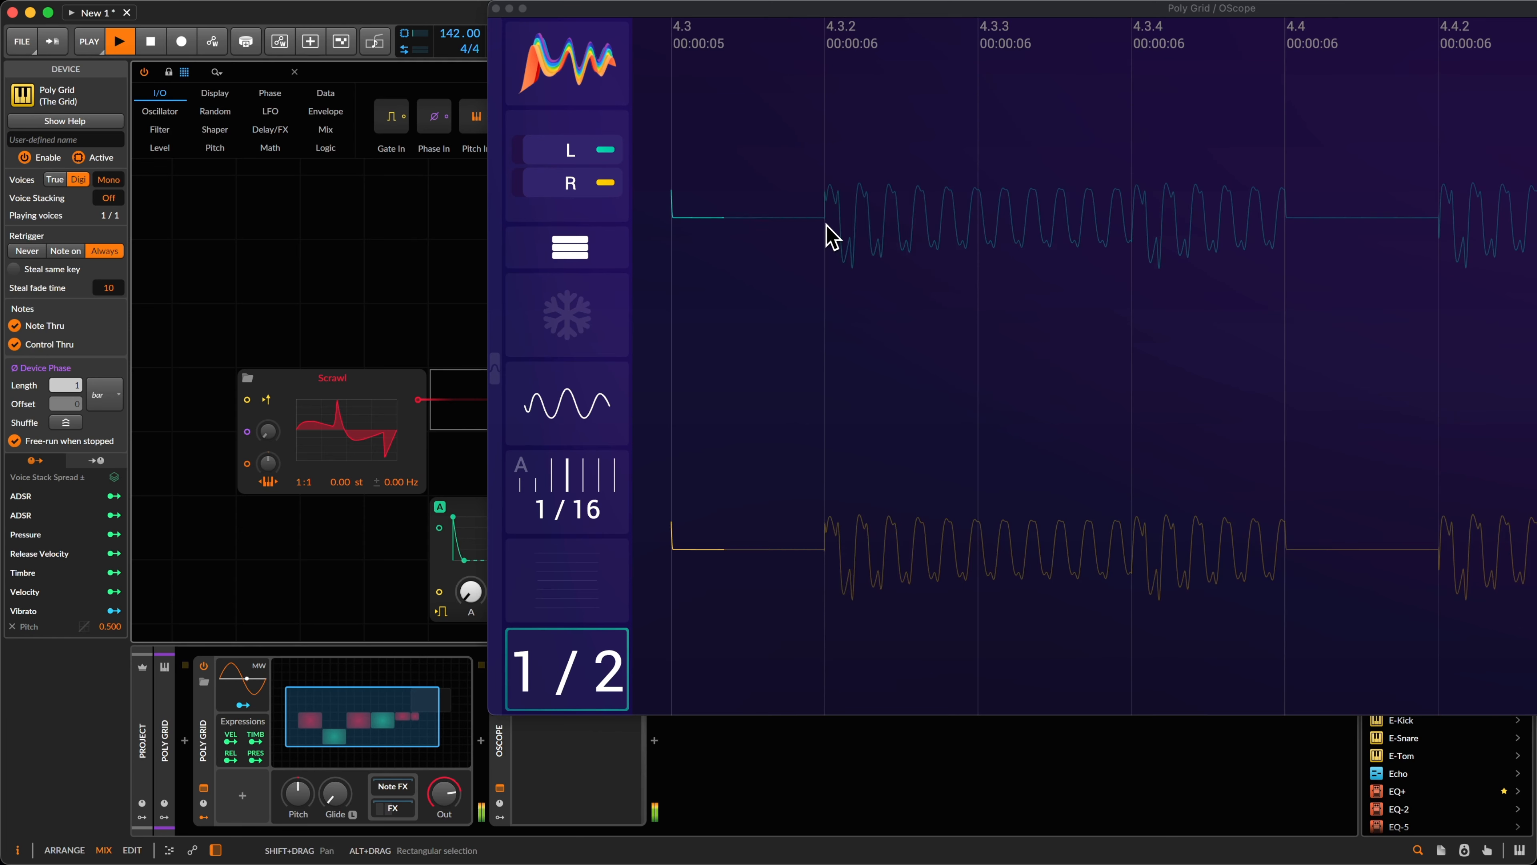
{"action": "key", "text": "space"}
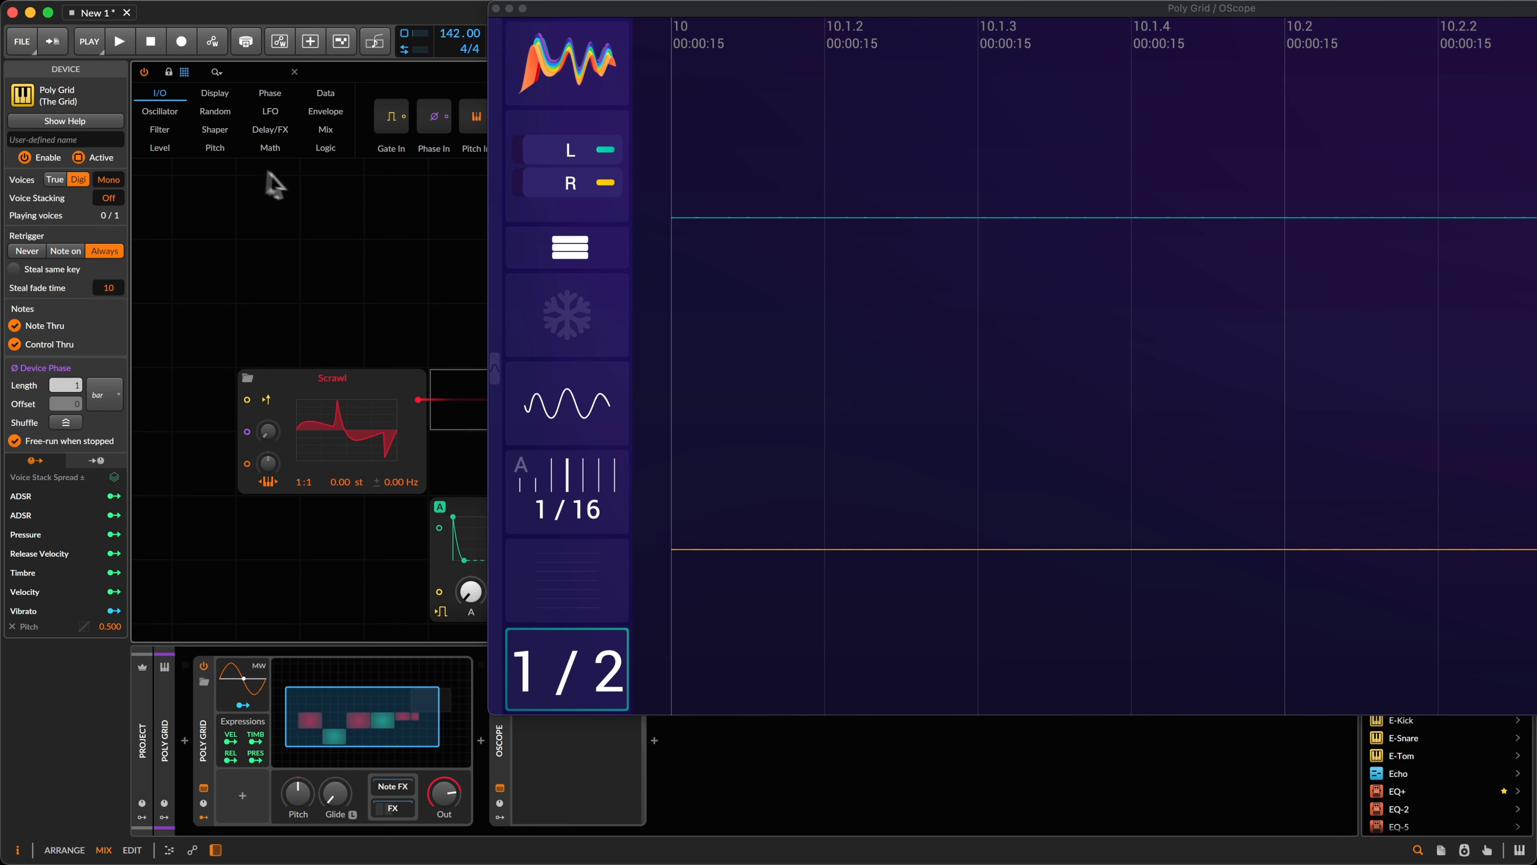
{"action": "key", "text": "space"}
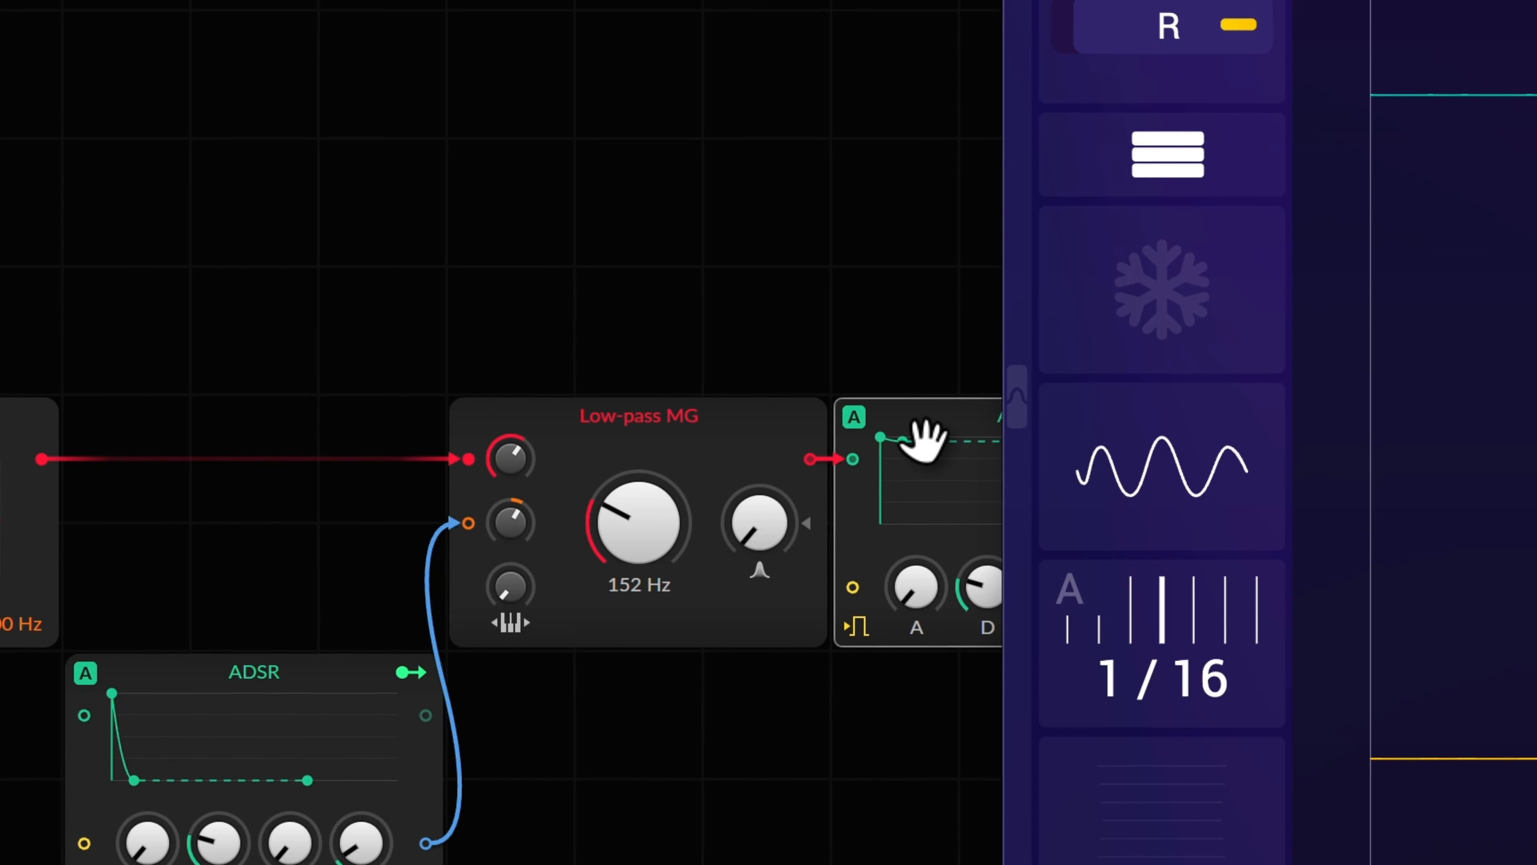
Step: Duplicate the ADSR and wire the copy into the Scrawl to Low-pass MG cable
{"action": "key", "text": "super+d"}
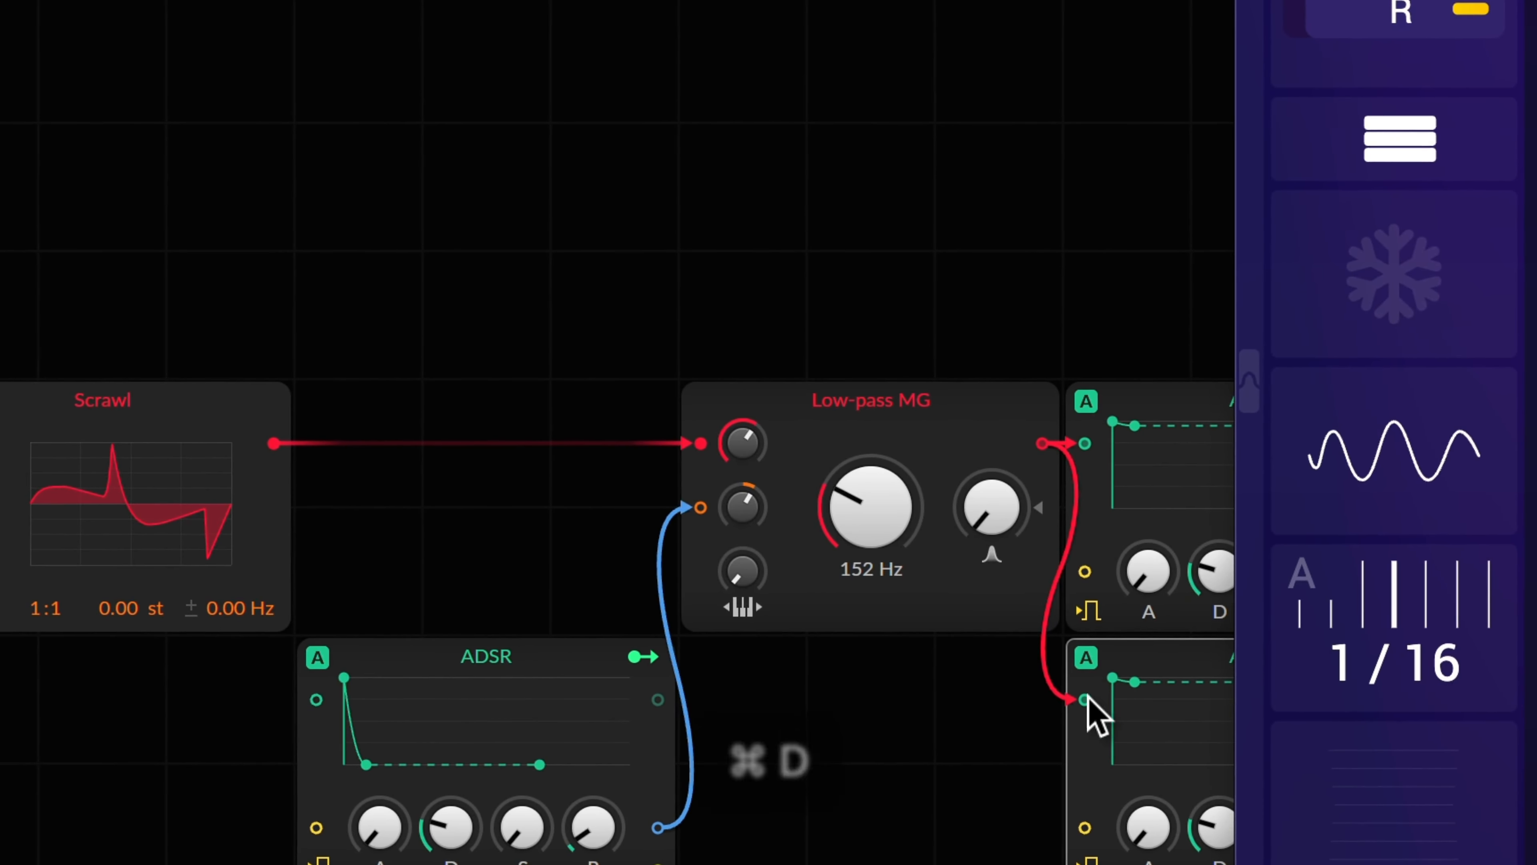
{"action": "double_click", "coordinate": [1086, 698]}
{"action": "left_click_drag", "start_coordinate": [1138, 663], "coordinate": [408, 296]}
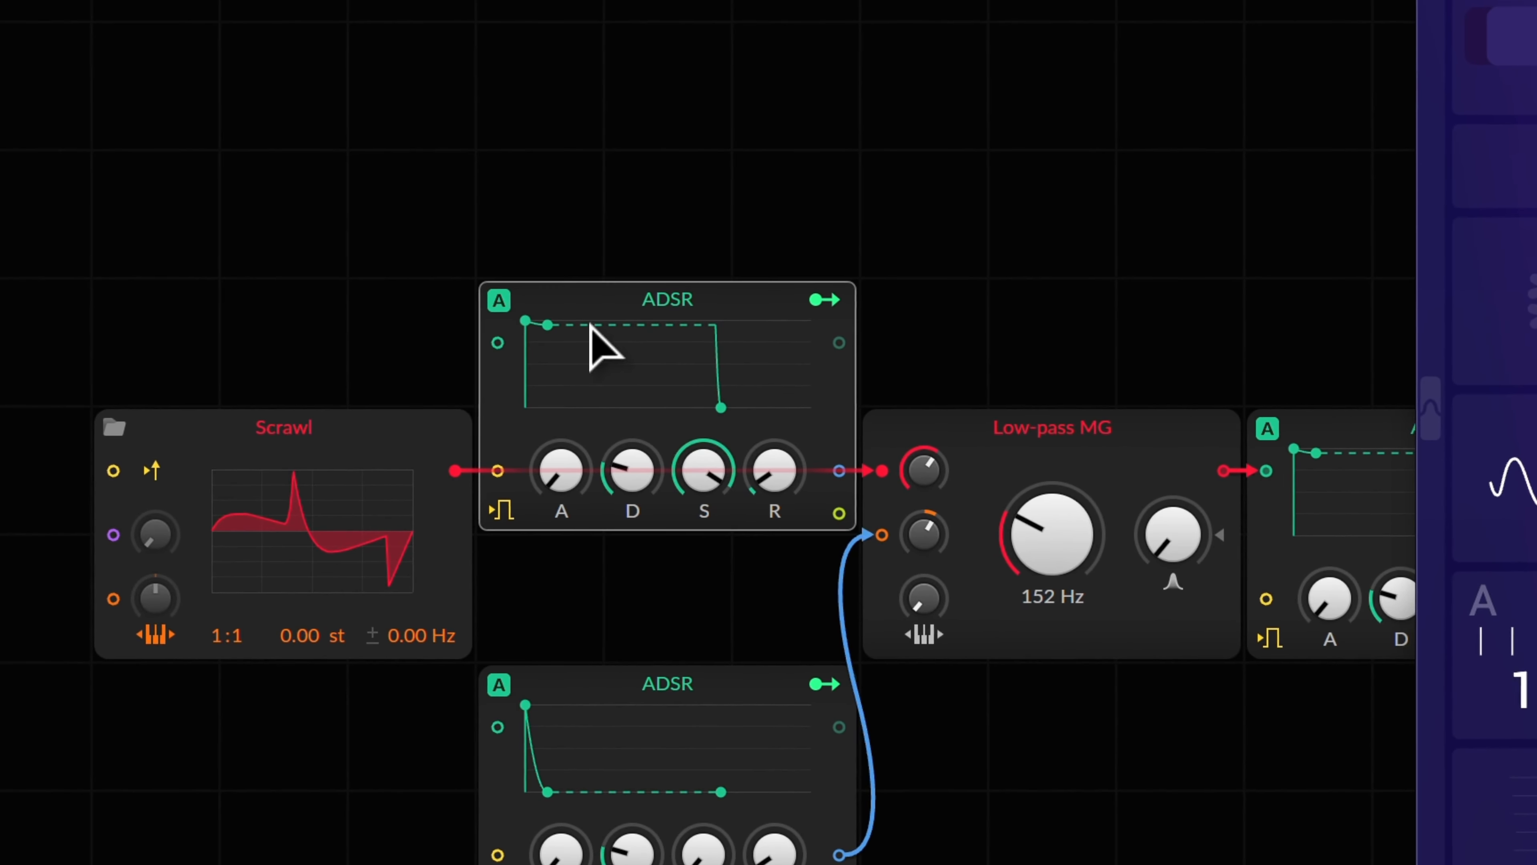
{"action": "left_click_drag", "start_coordinate": [594, 303], "coordinate": [532, 472]}
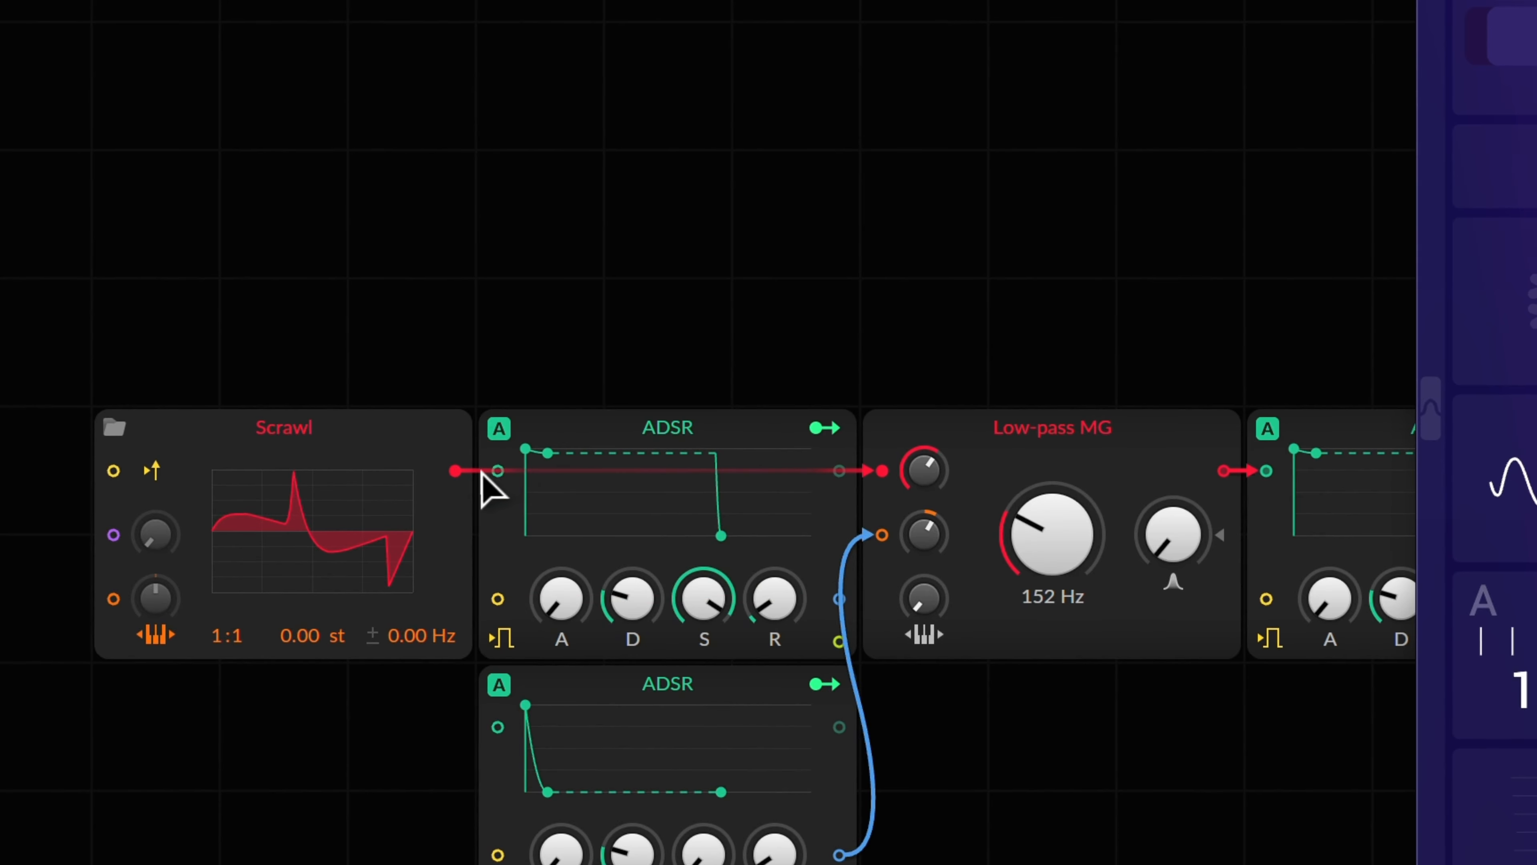
{"action": "key", "text": "ctrl+z"}
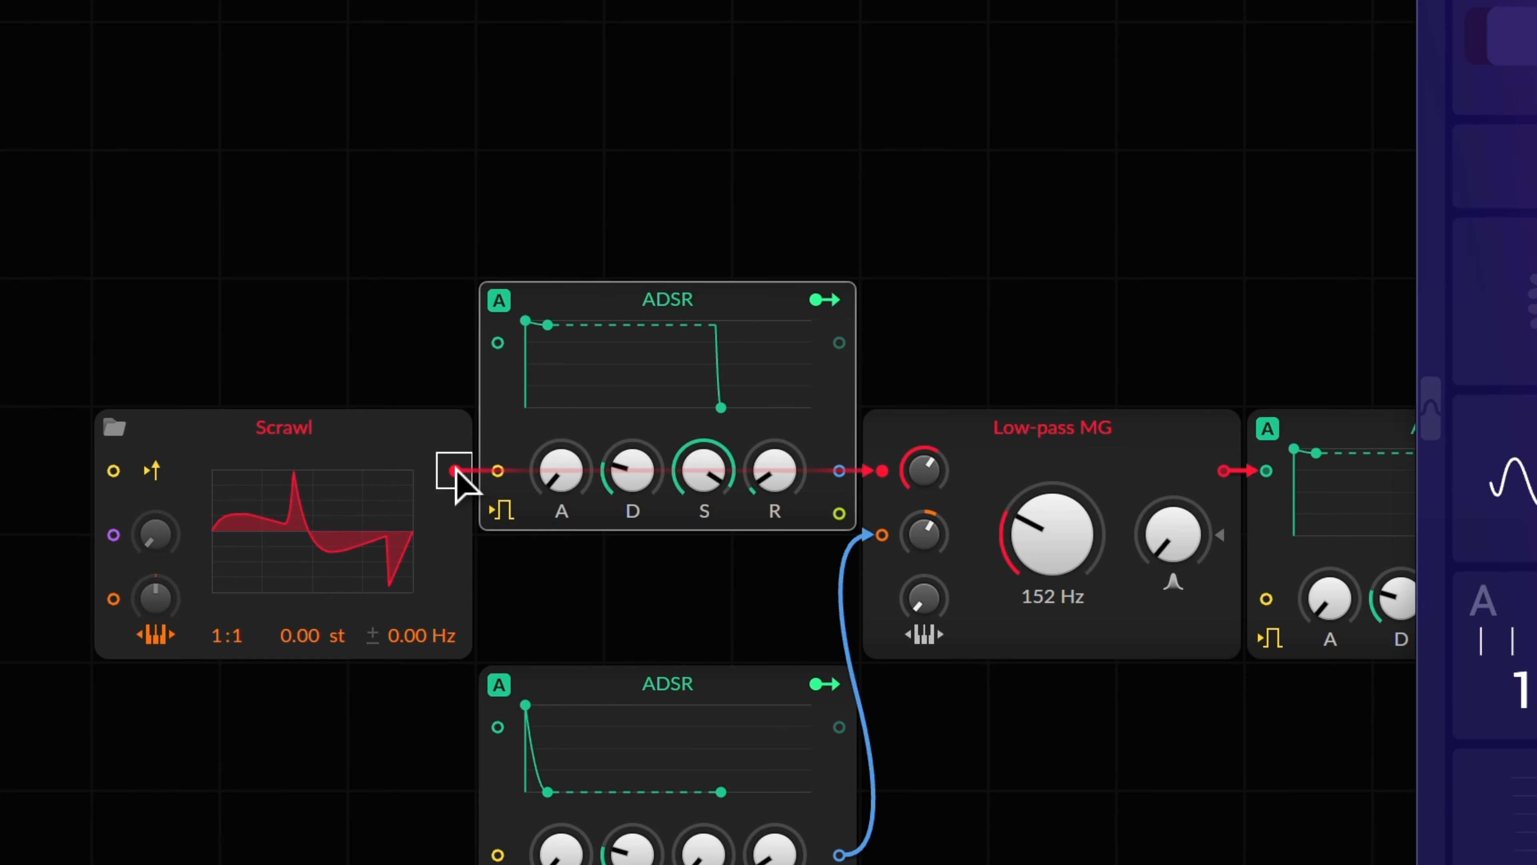
{"action": "key", "text": "ctrl+shift+z"}
Step: Set the new ADSR's sustain to full and lengthen its release, then move the OScope left
{"action": "left_click_drag", "start_coordinate": [688, 599], "coordinate": [704, 482]}
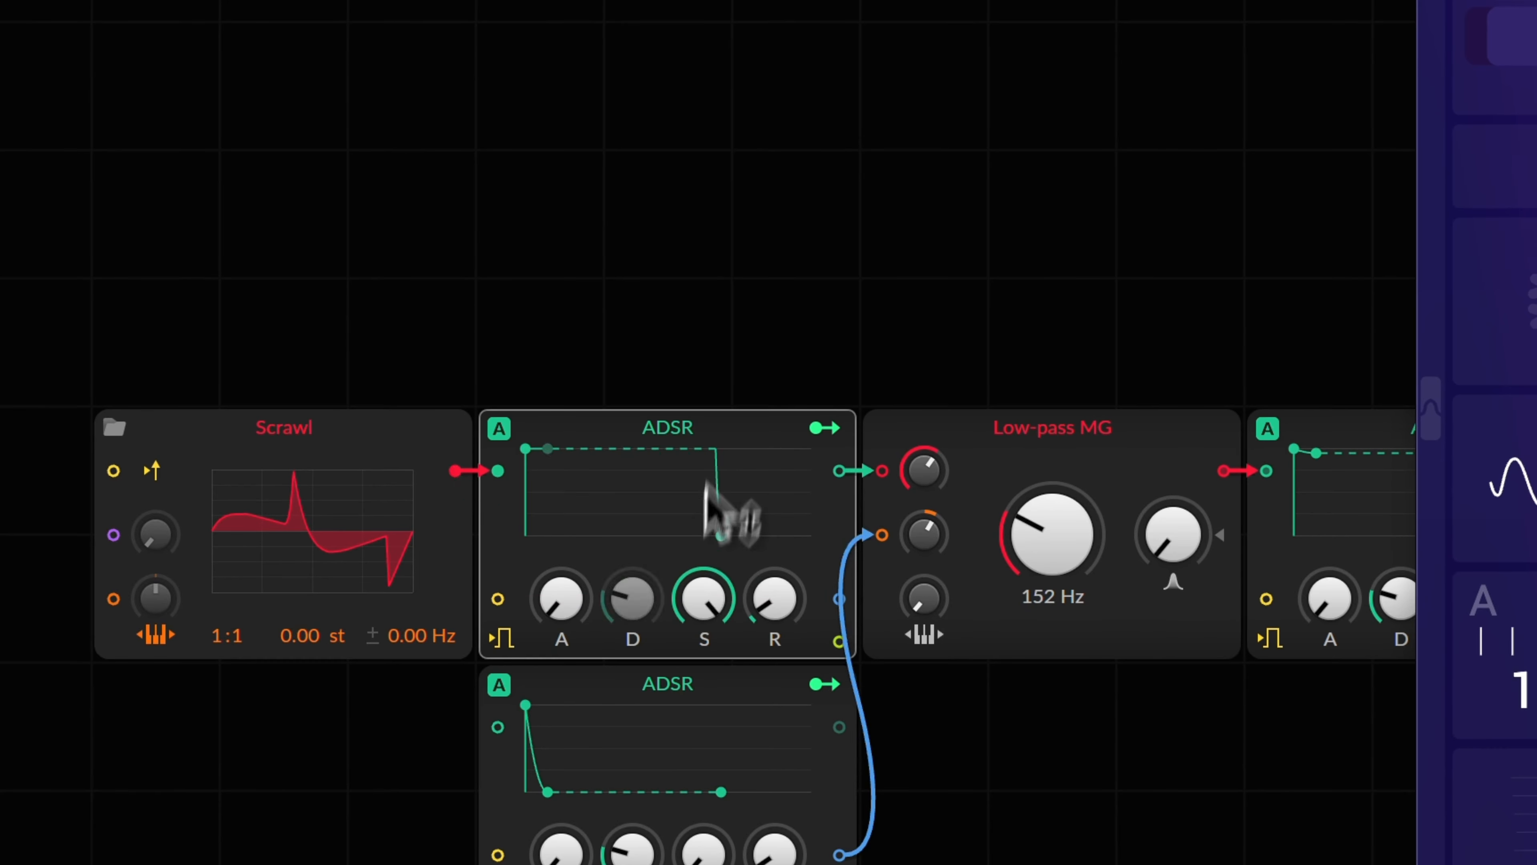
{"action": "left_click_drag", "start_coordinate": [780, 642], "coordinate": [783, 629]}
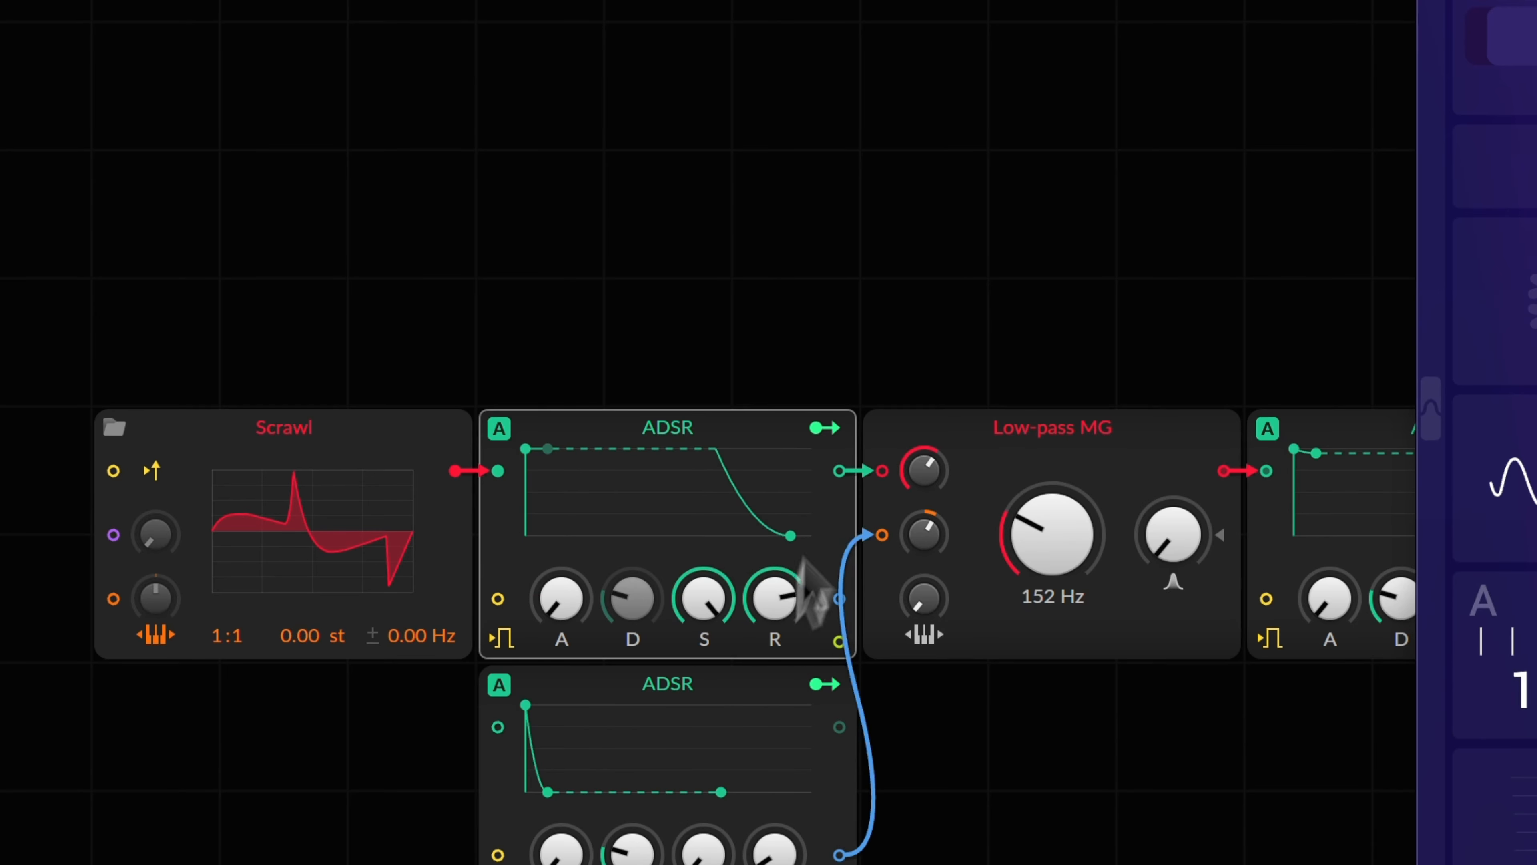
{"action": "scroll", "coordinate": [845, 386], "scroll_direction": "right", "scroll_amount": 8}
{"action": "left_click_drag", "start_coordinate": [903, 236], "coordinate": [990, 668]}
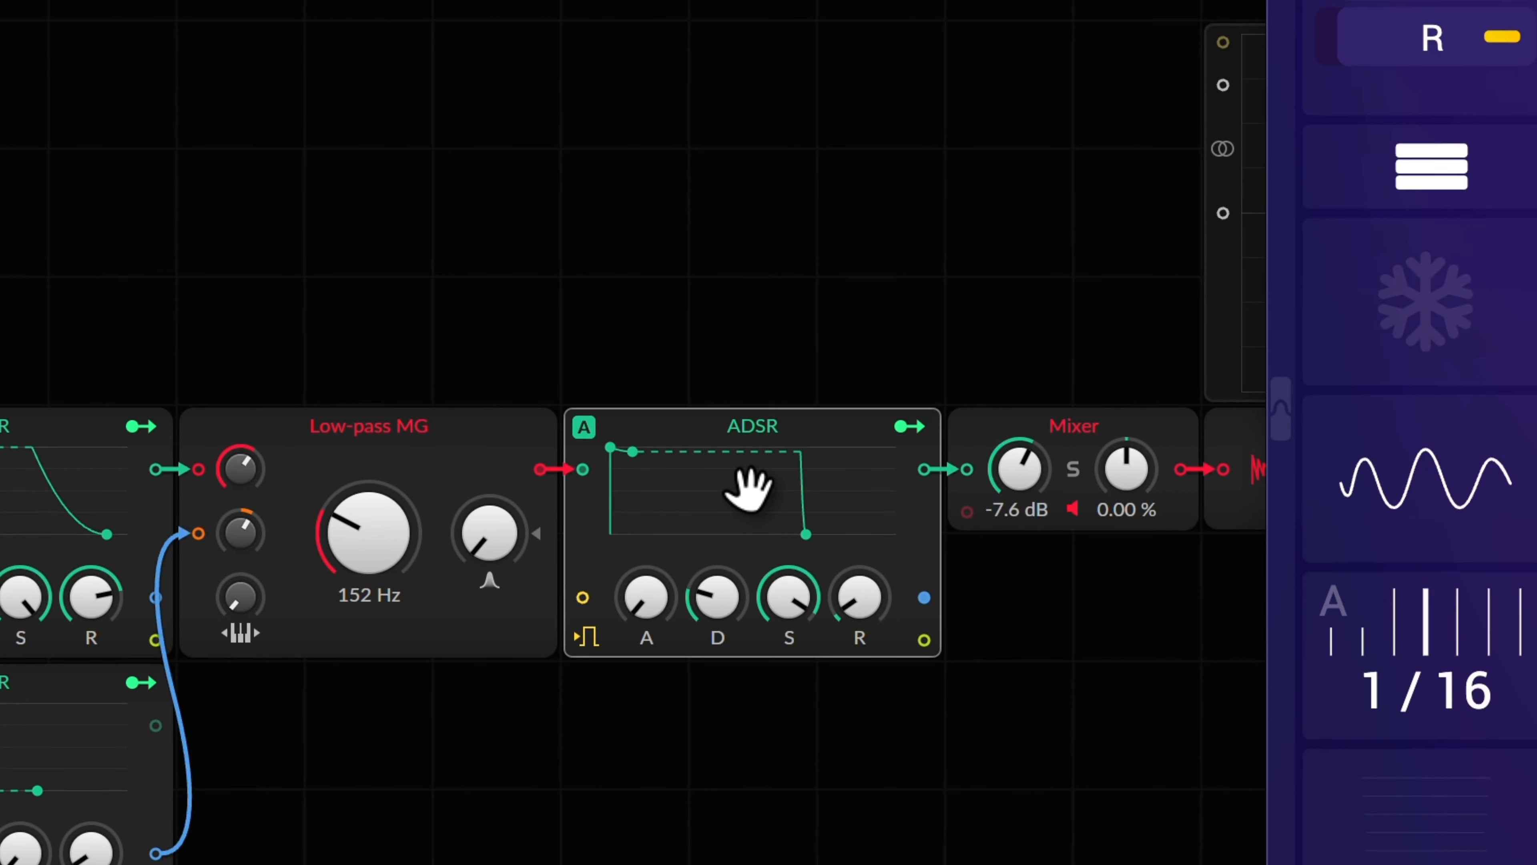
{"action": "scroll", "coordinate": [778, 544], "scroll_direction": "left", "scroll_amount": 6}
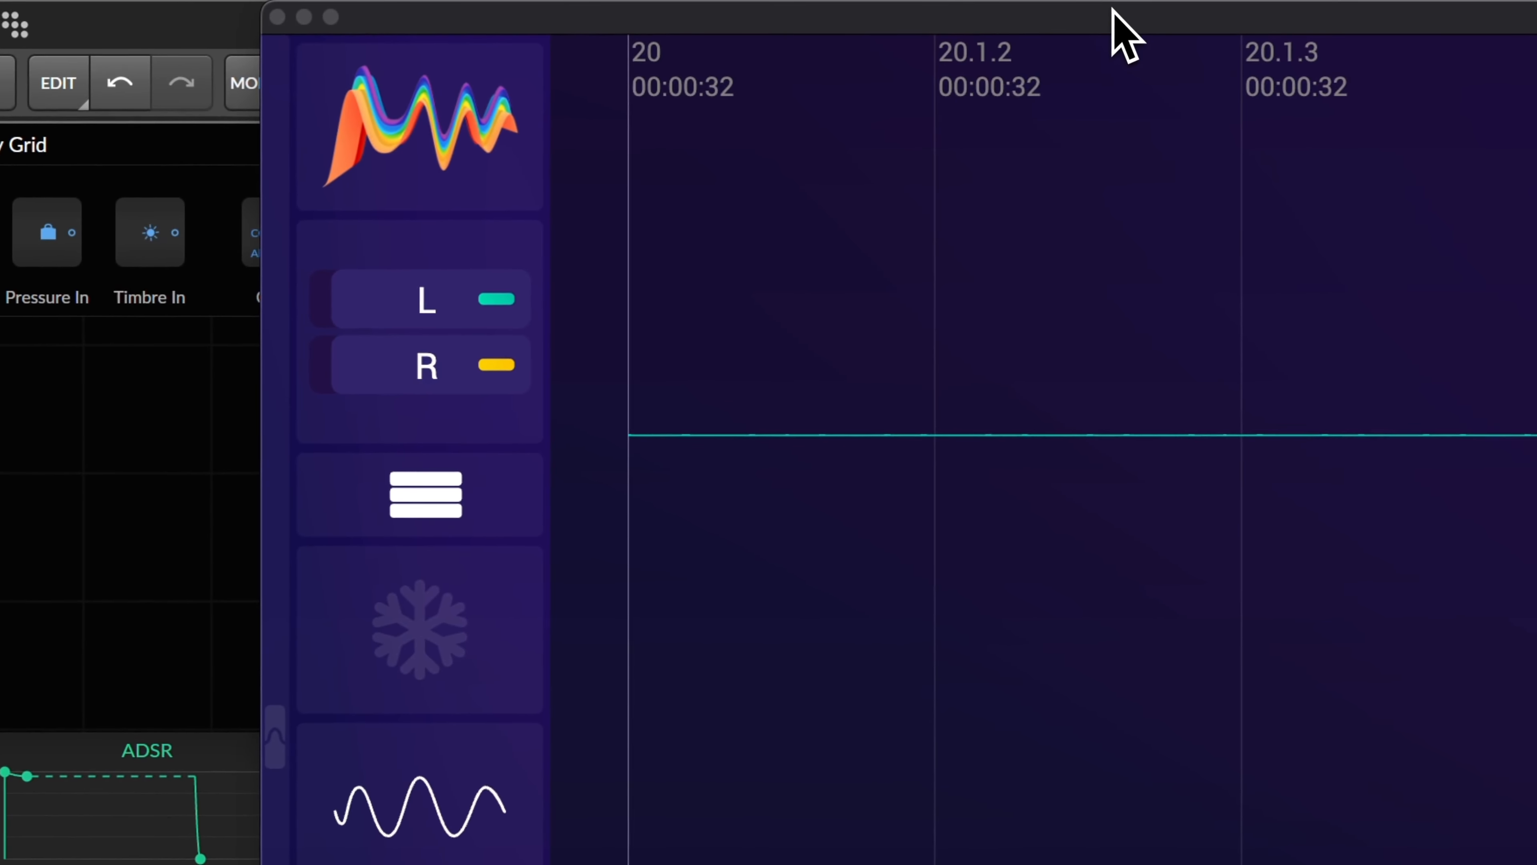
{"action": "left_click_drag", "start_coordinate": [1112, 7], "coordinate": [697, 14]}
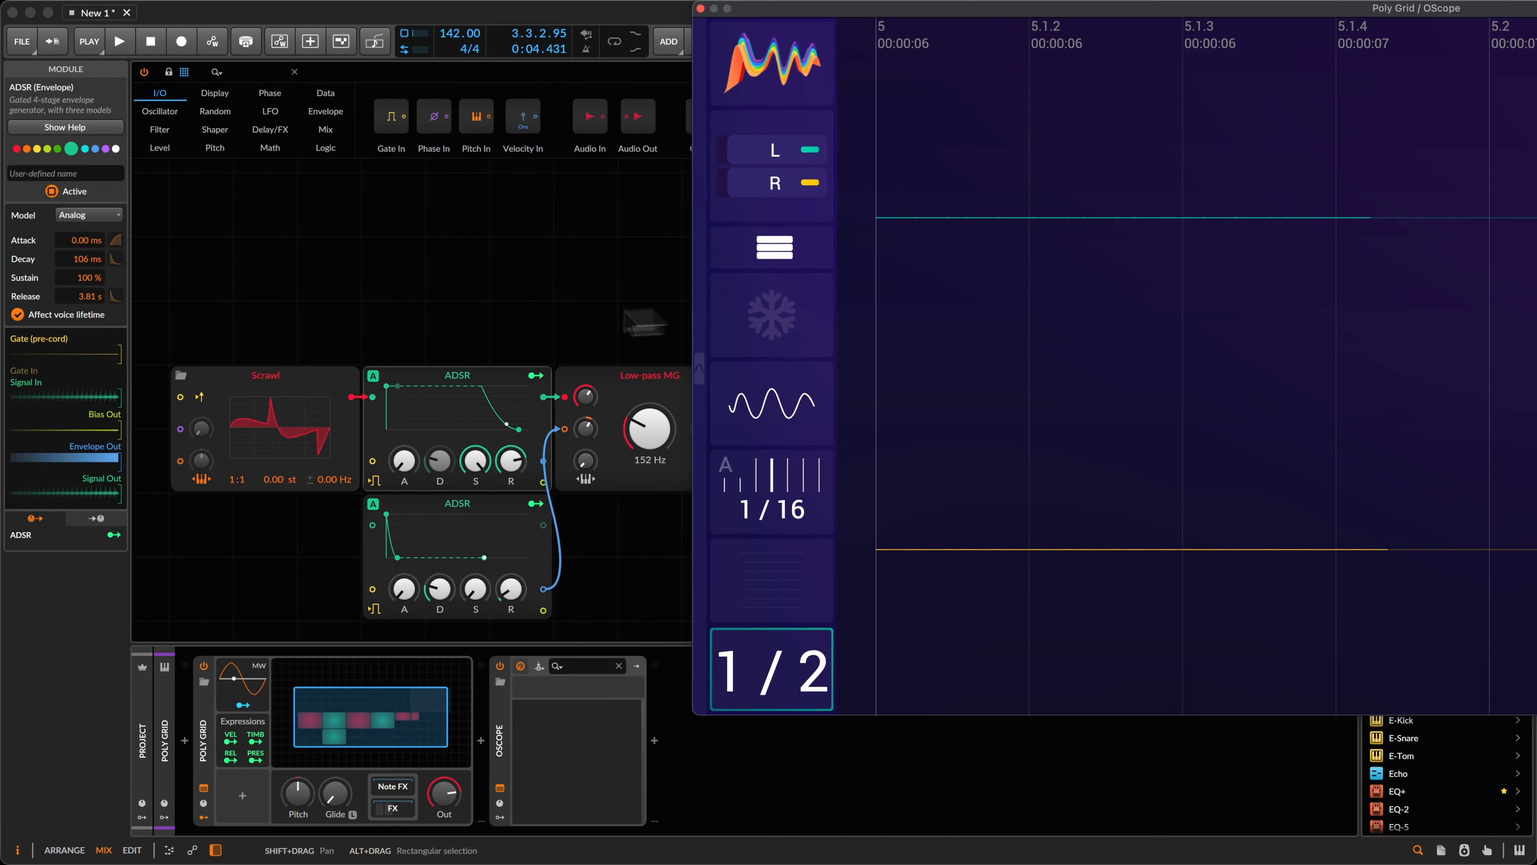
Step: Freeze the OScope on the playing bass, then view and close Scrawl's 303 Square curve
{"action": "key", "text": "space"}
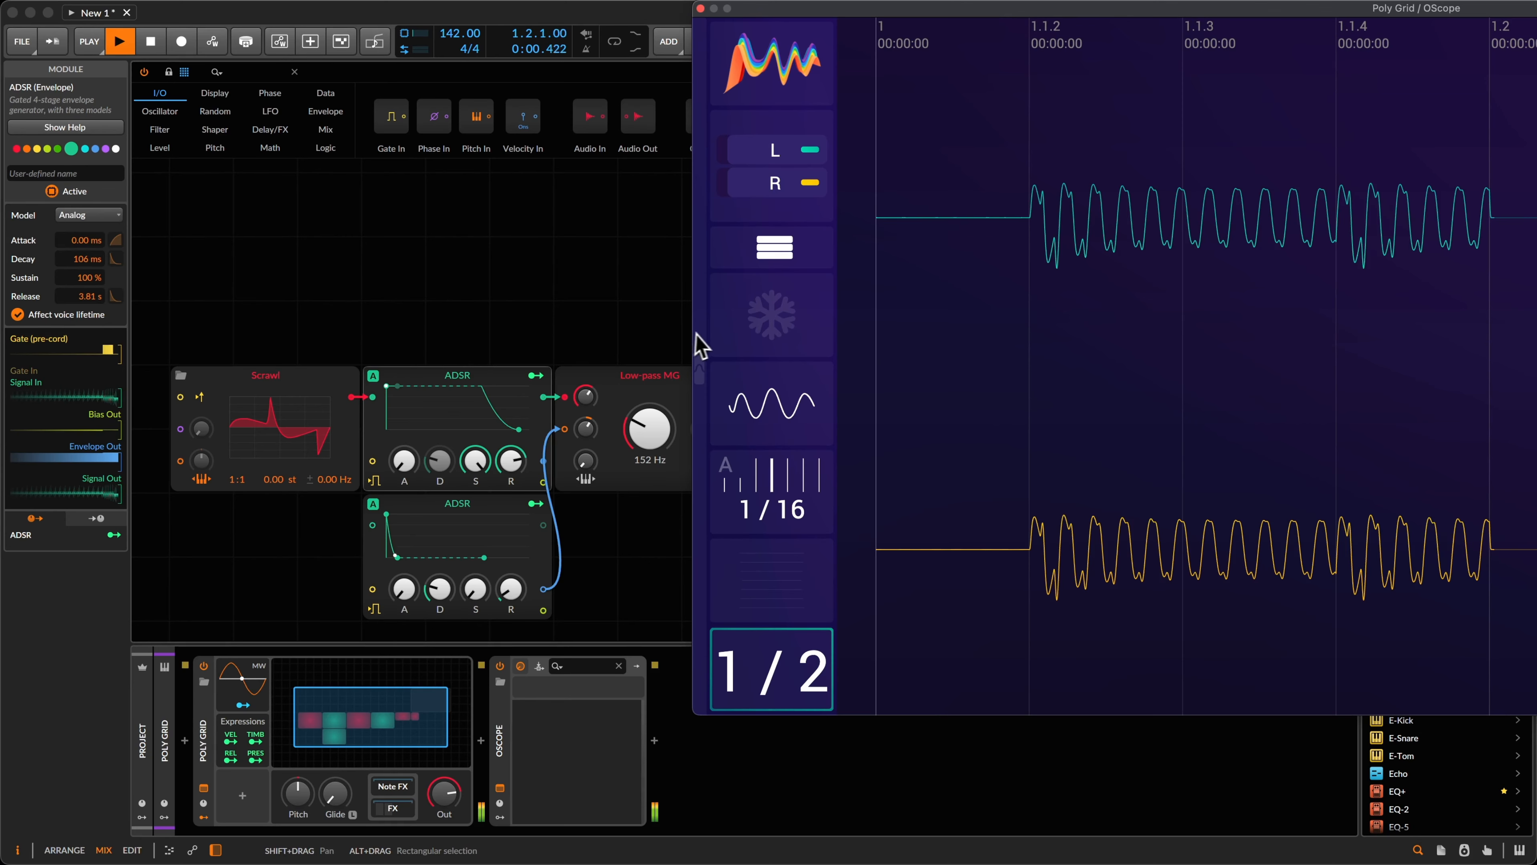
{"action": "left_click", "coordinate": [772, 317]}
{"action": "key", "text": "space"}
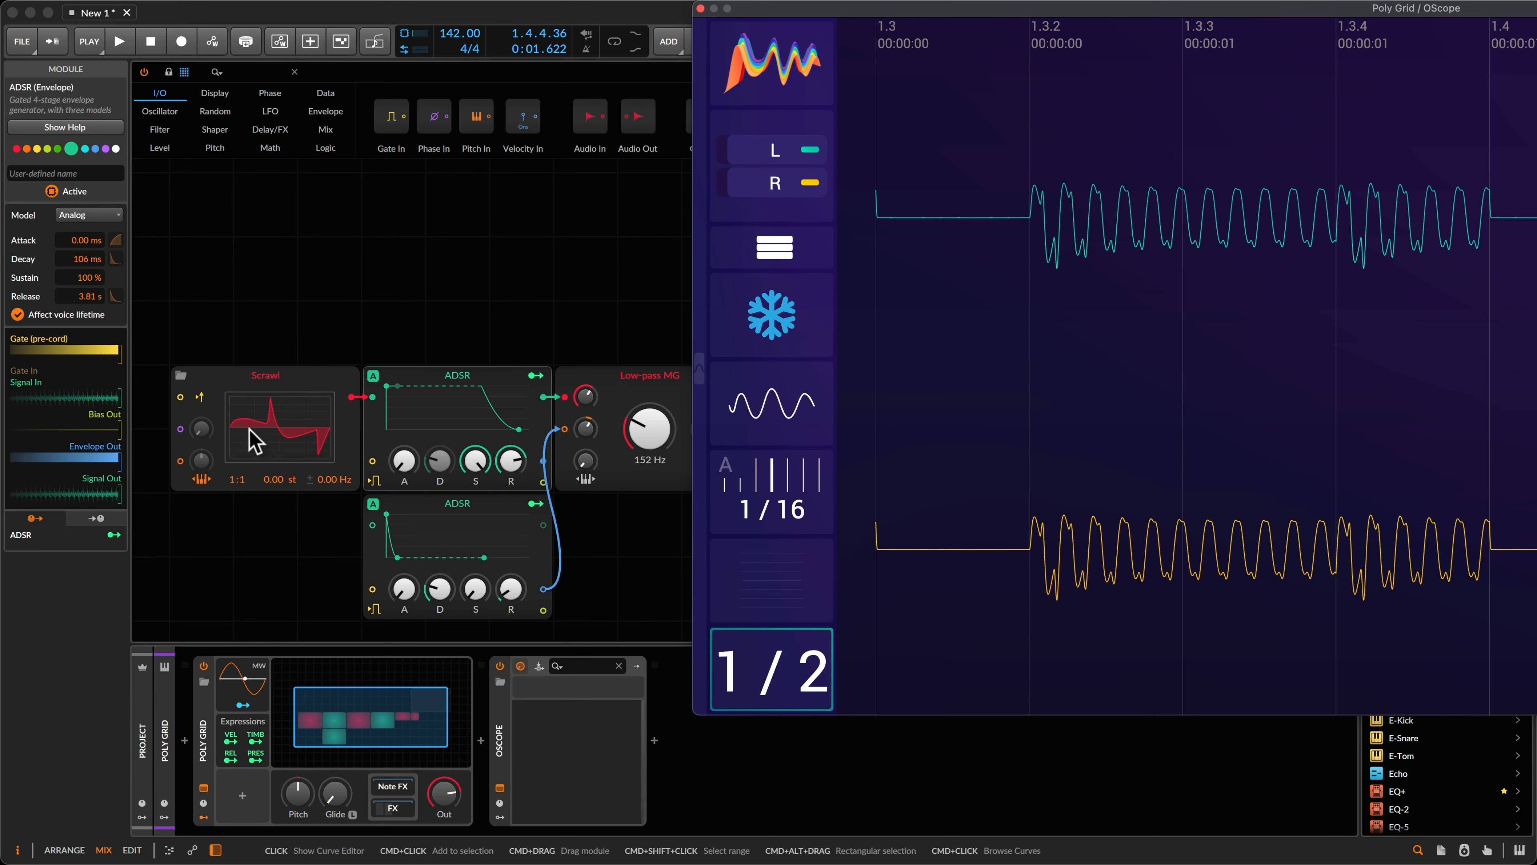
{"action": "left_click", "coordinate": [236, 433]}
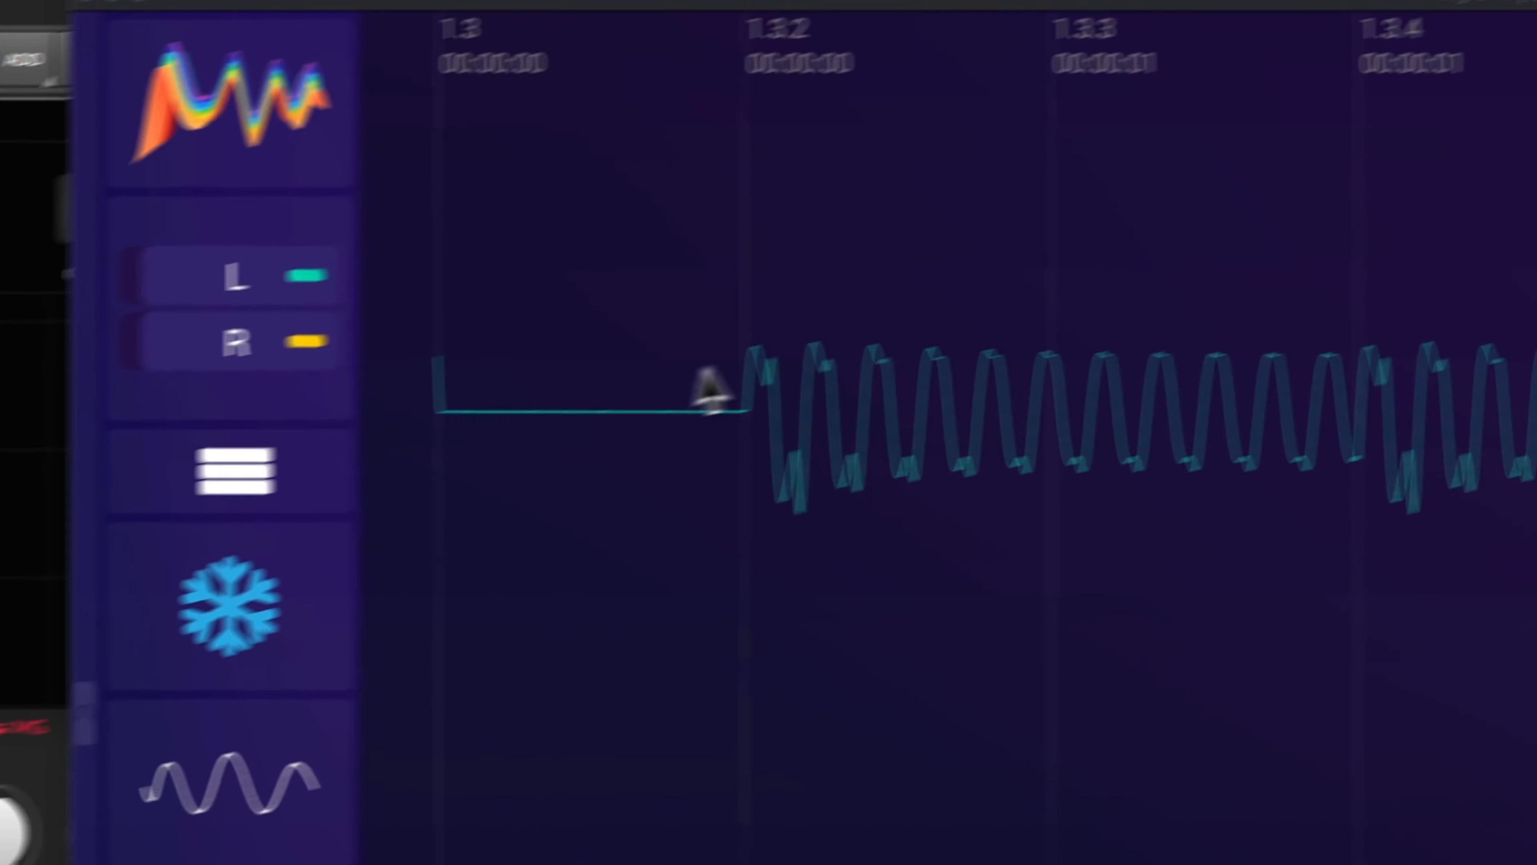
{"action": "scroll", "coordinate": [721, 403], "scroll_direction": "down", "scroll_amount": 3}
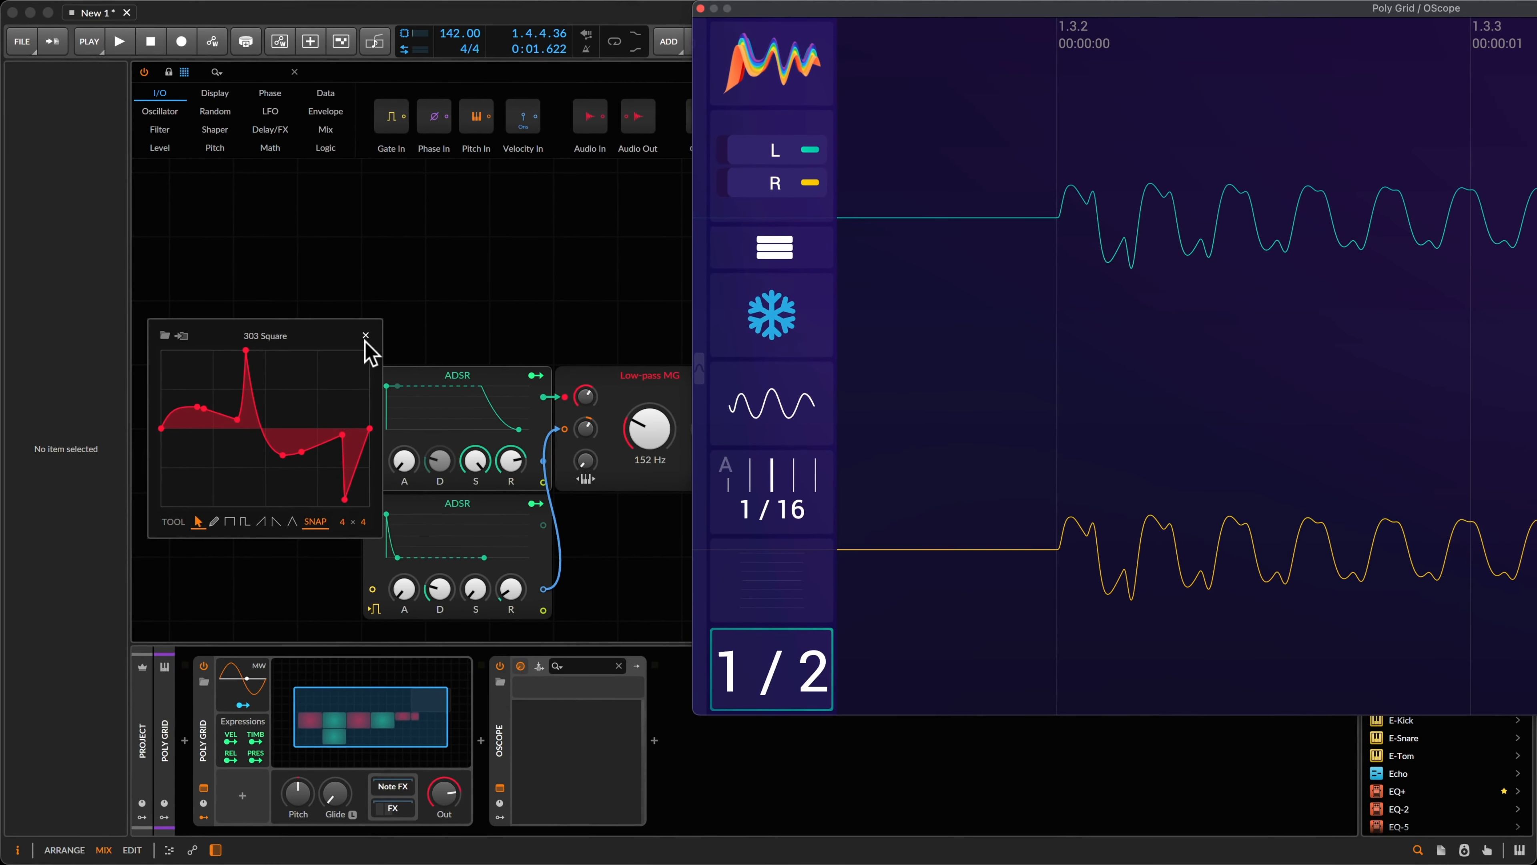
{"action": "left_click", "coordinate": [366, 338]}
Step: Inspect the ADSR, Scrawl and Low-pass MG settings and move the OScope aside
{"action": "left_click", "coordinate": [478, 272]}
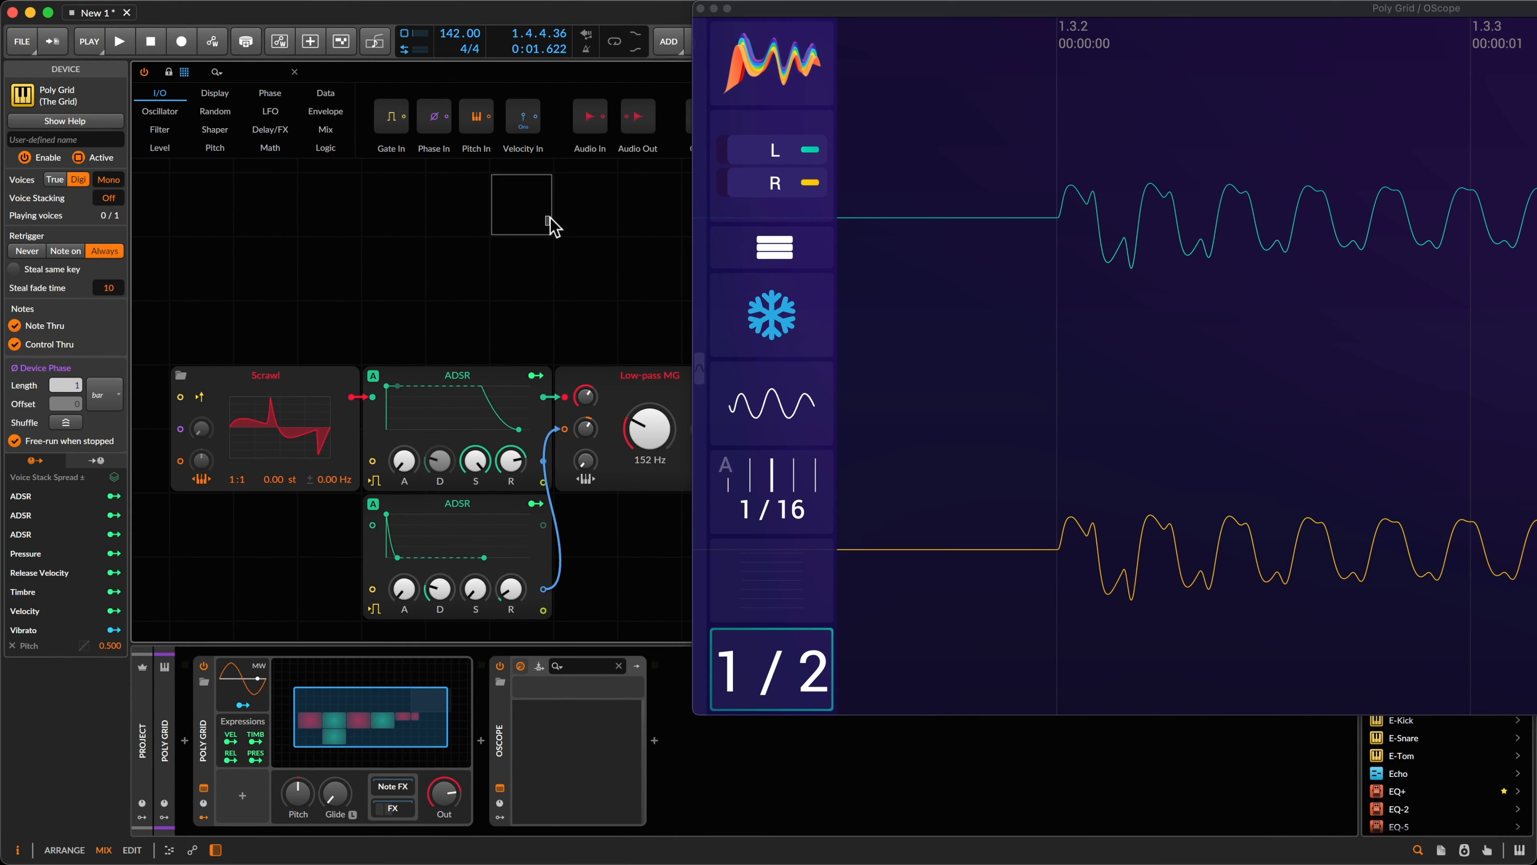
{"action": "left_click", "coordinate": [445, 439]}
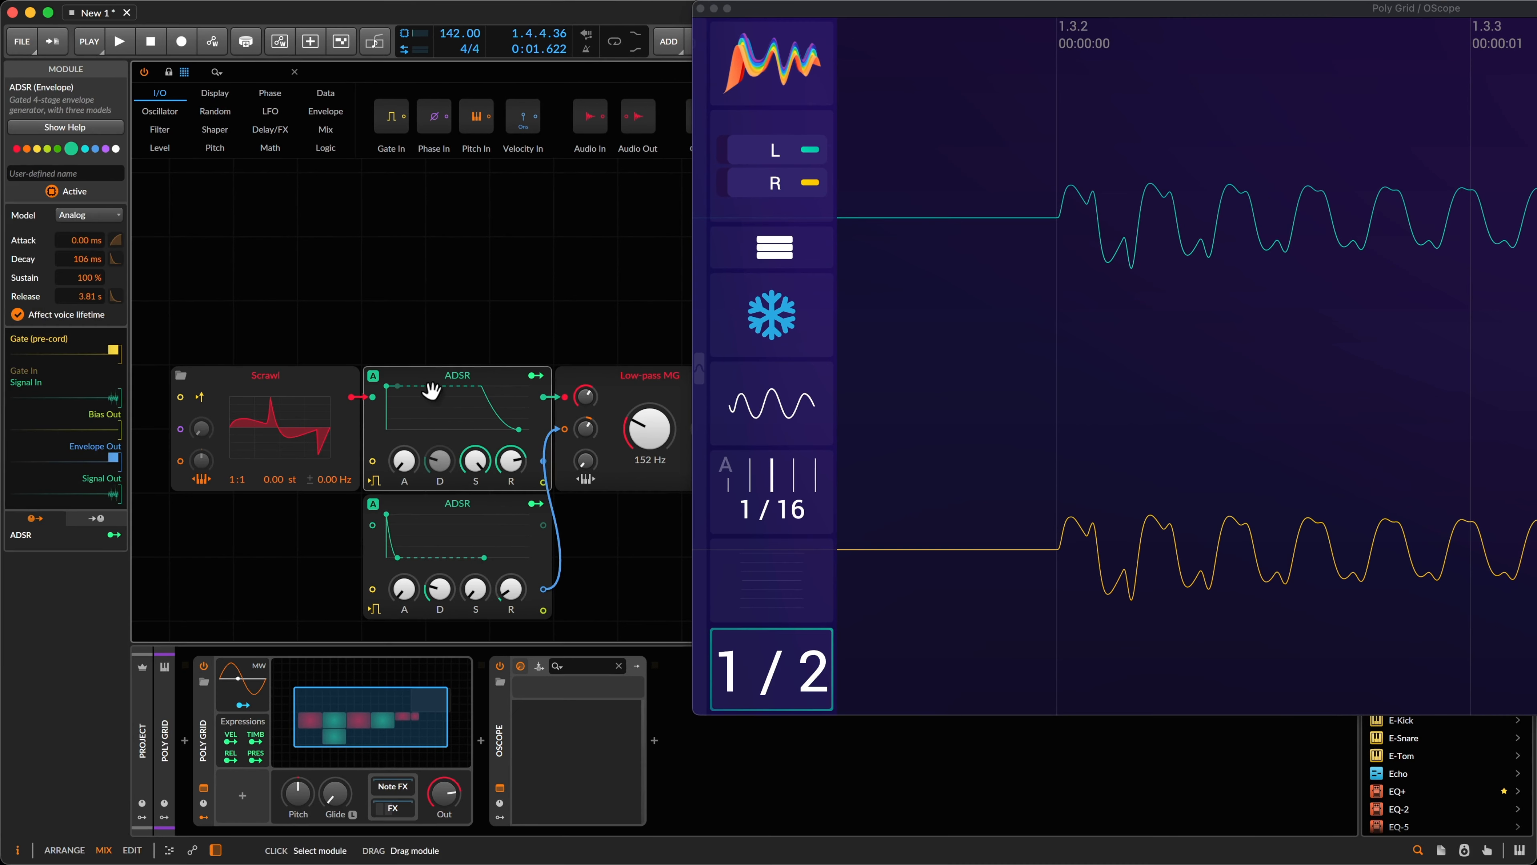
{"action": "left_click", "coordinate": [281, 378]}
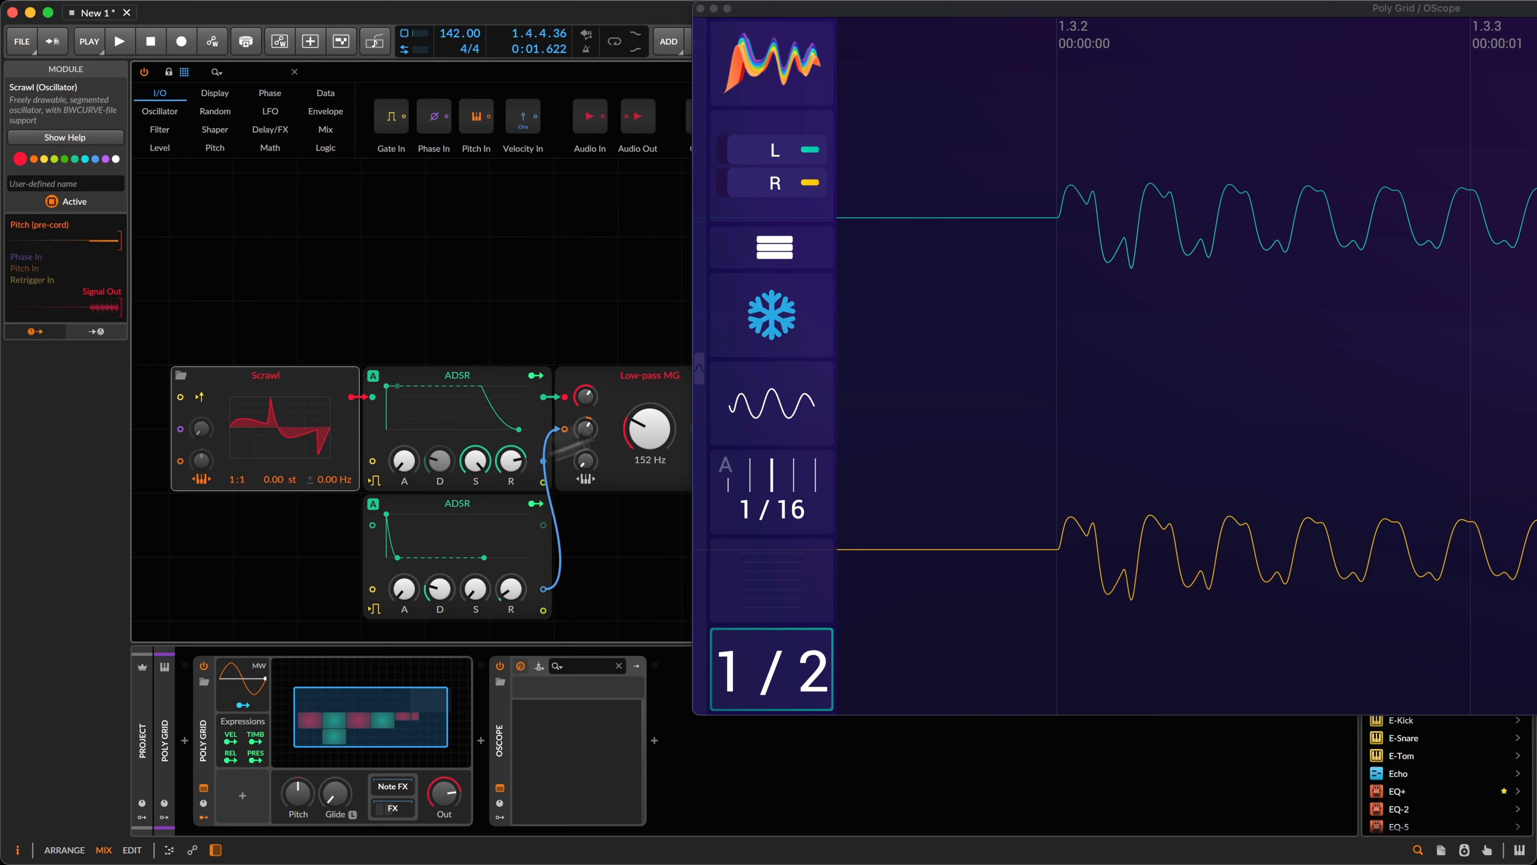
{"action": "left_click", "coordinate": [440, 352]}
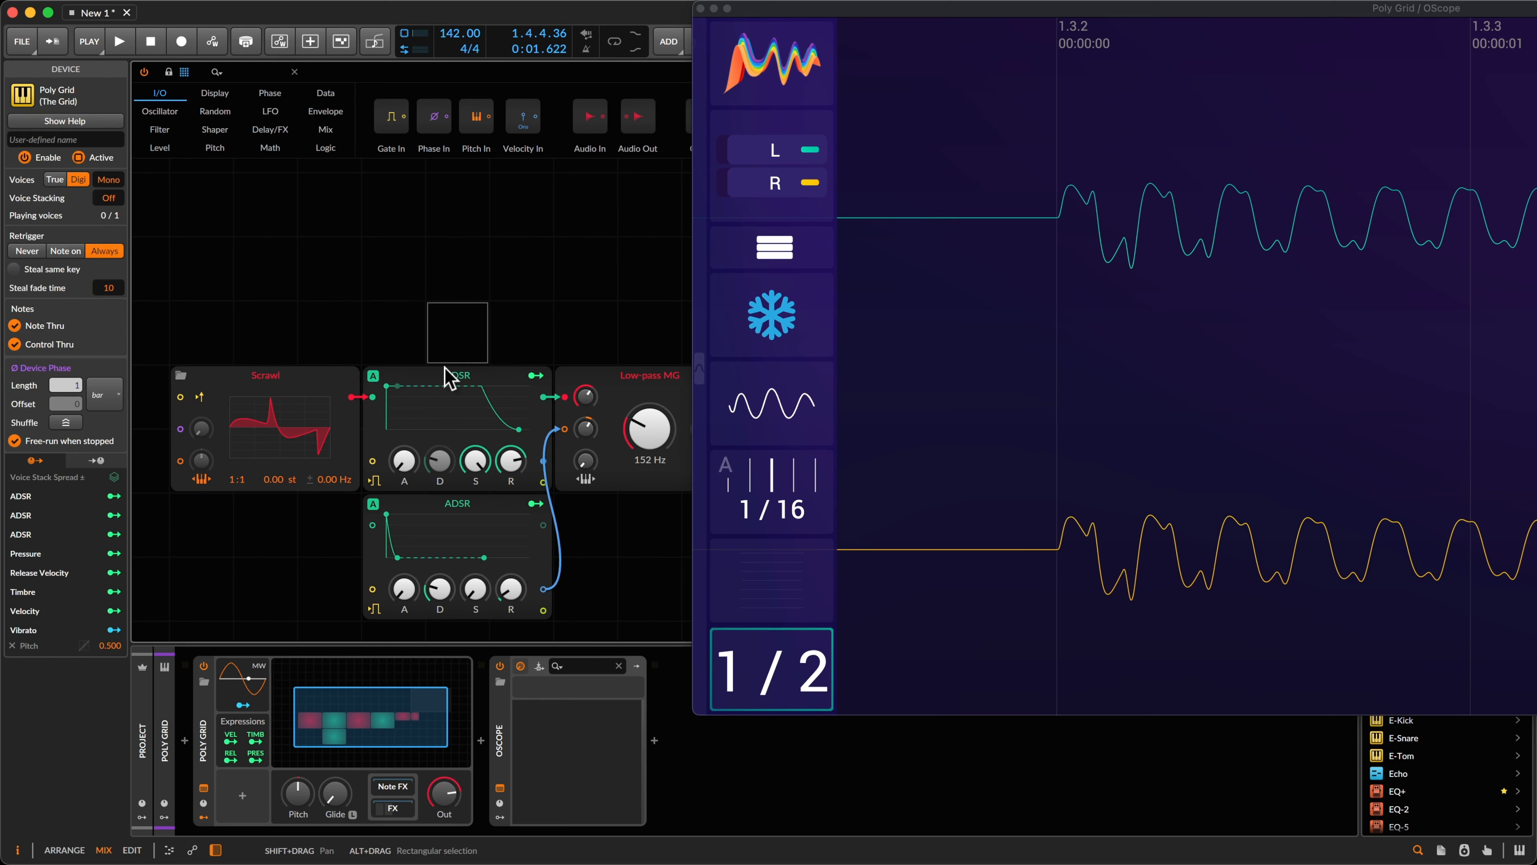
{"action": "left_click", "coordinate": [271, 384]}
{"action": "left_click", "coordinate": [647, 388]}
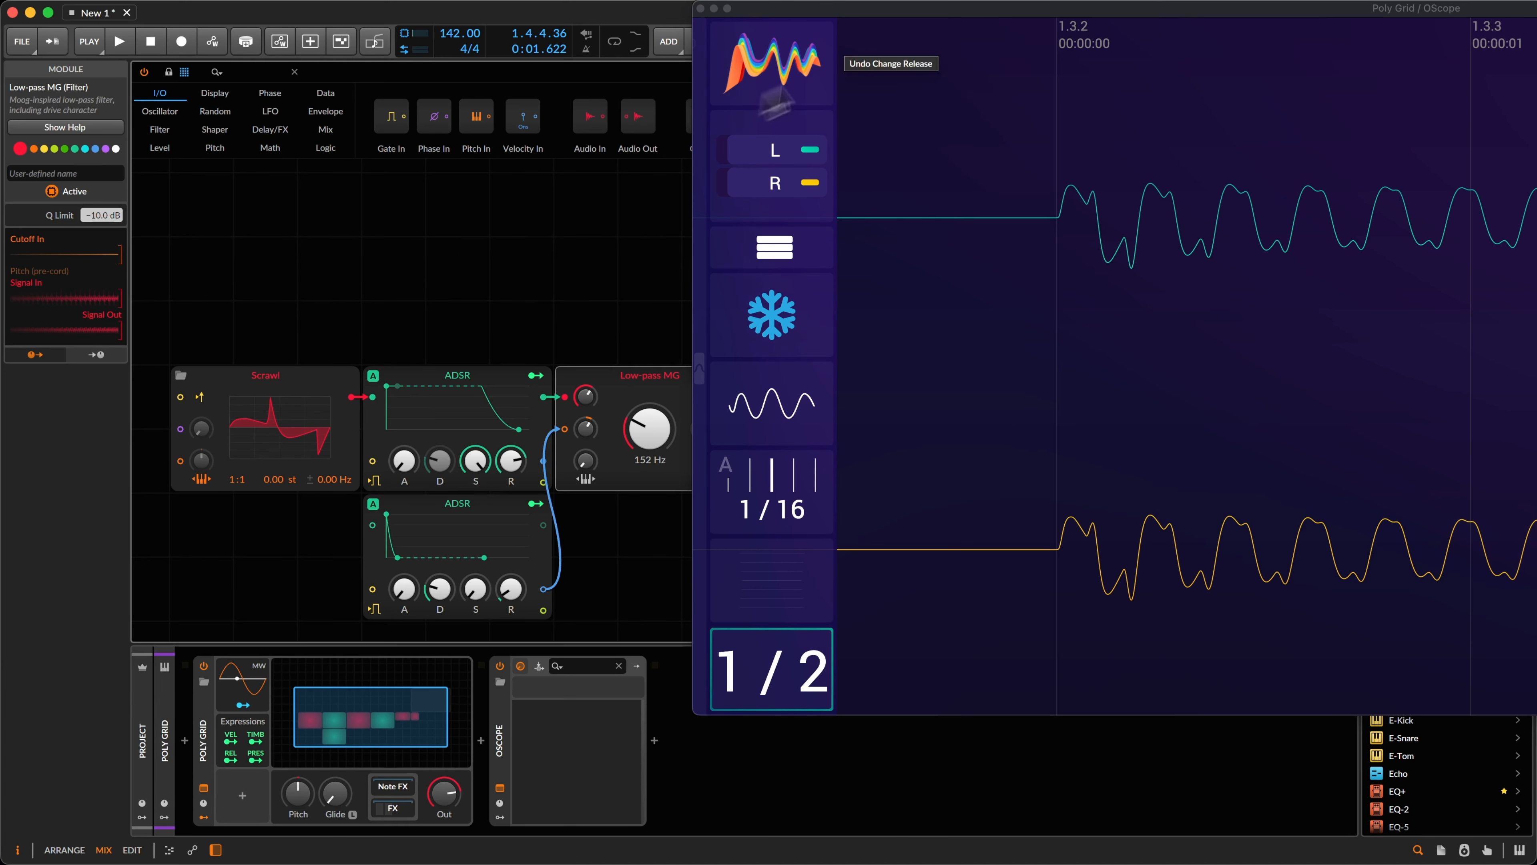
{"action": "left_click_drag", "start_coordinate": [780, 9], "coordinate": [1188, 14]}
{"action": "left_click_drag", "start_coordinate": [684, 175], "coordinate": [735, 211]}
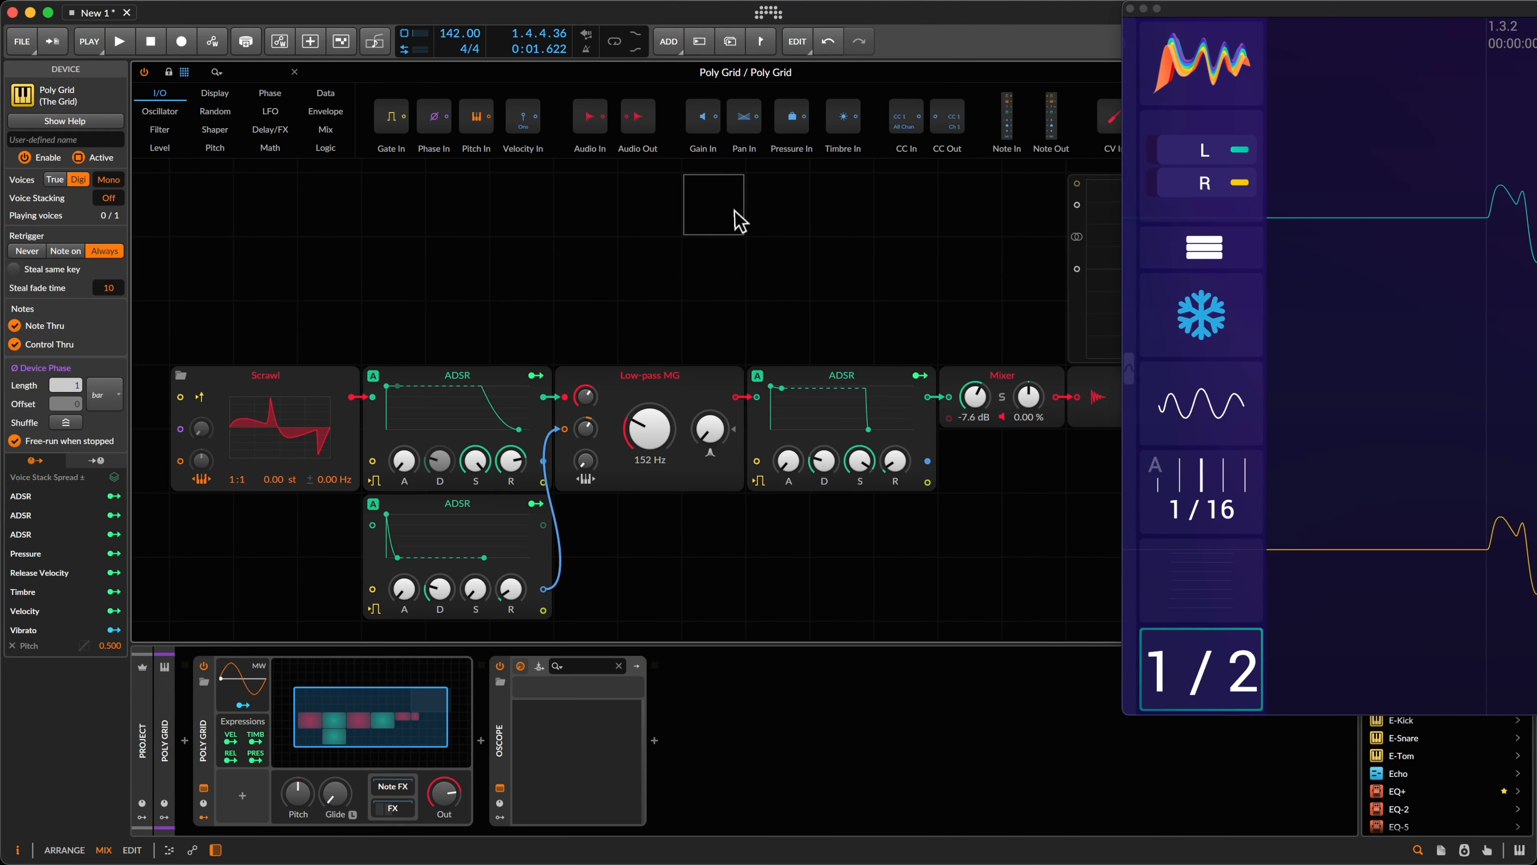
Step: Add a Ø Shift module from the phase category and patch it into Scrawl's phase input
{"action": "left_click", "coordinate": [270, 92]}
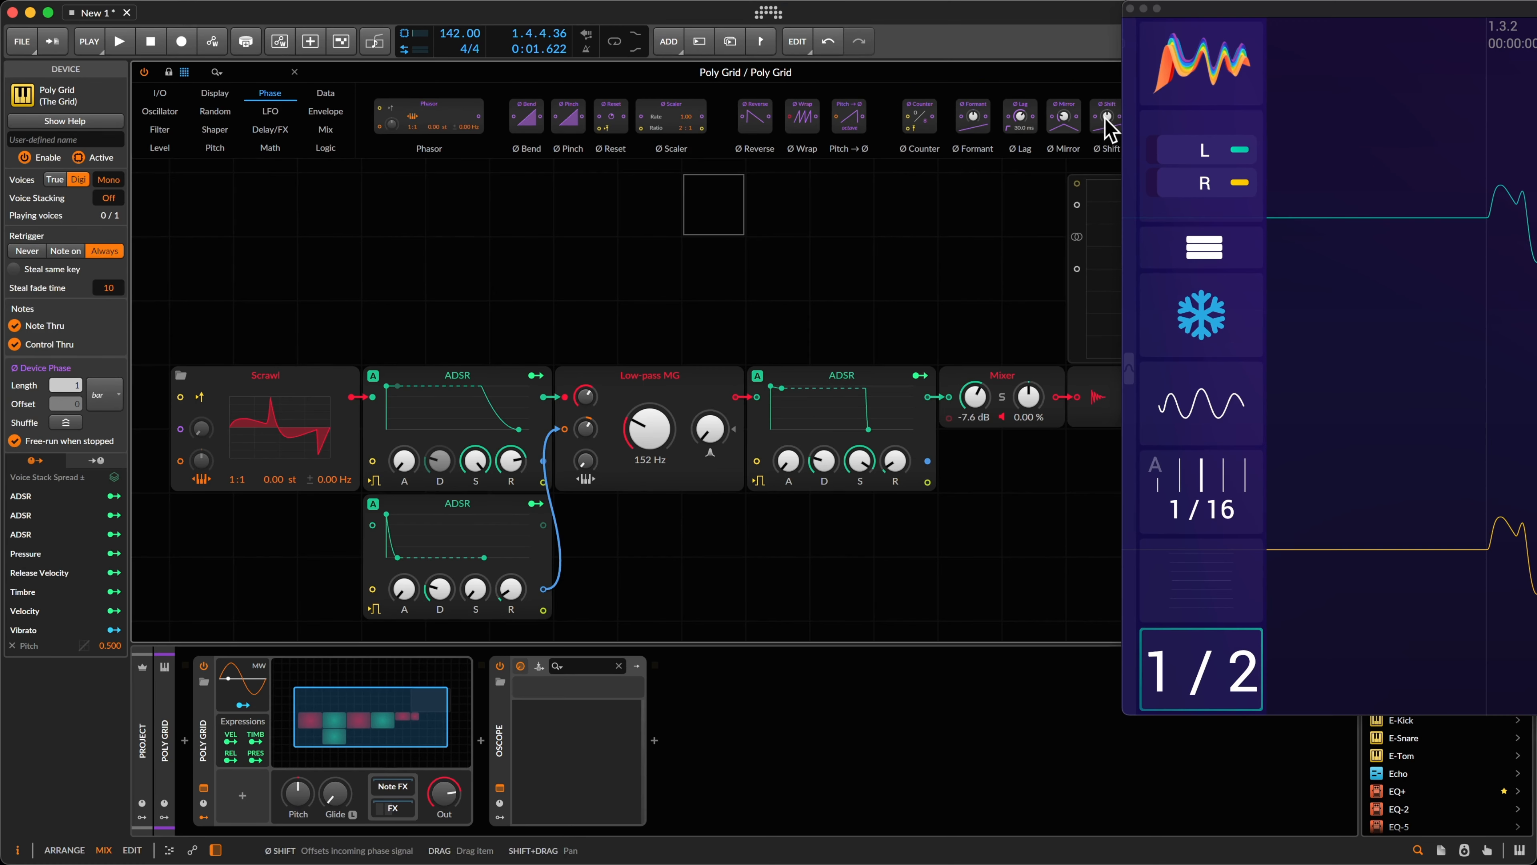
{"action": "left_click_drag", "start_coordinate": [1106, 118], "coordinate": [559, 254]}
{"action": "scroll", "coordinate": [368, 269], "scroll_direction": "left", "scroll_amount": 5}
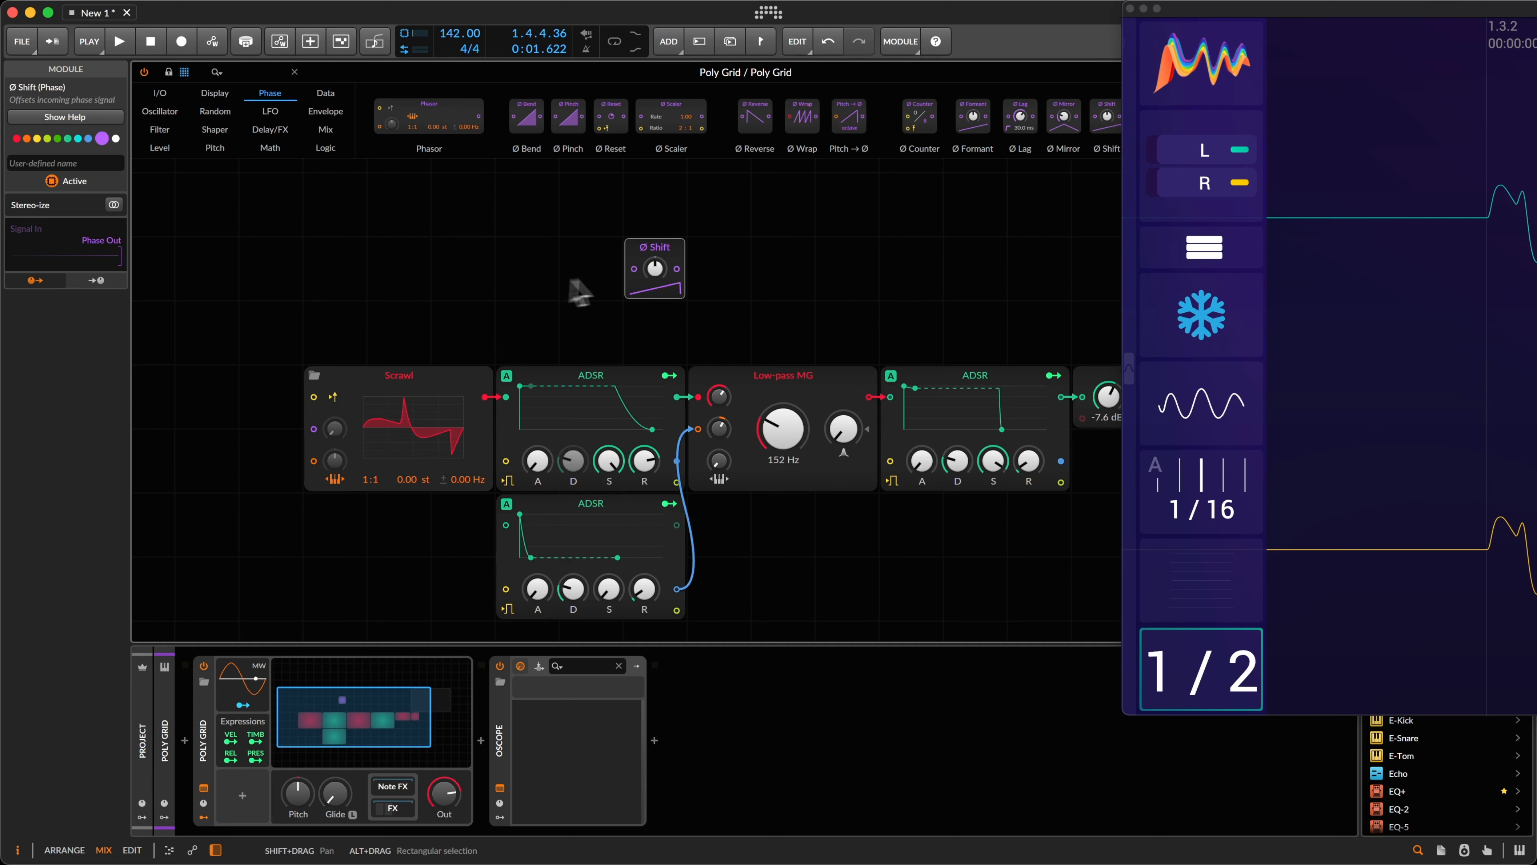
{"action": "left_click_drag", "start_coordinate": [664, 253], "coordinate": [279, 446]}
Step: Open Scrawl's 303 Square waveform editor, then close it again
{"action": "left_click", "coordinate": [465, 438]}
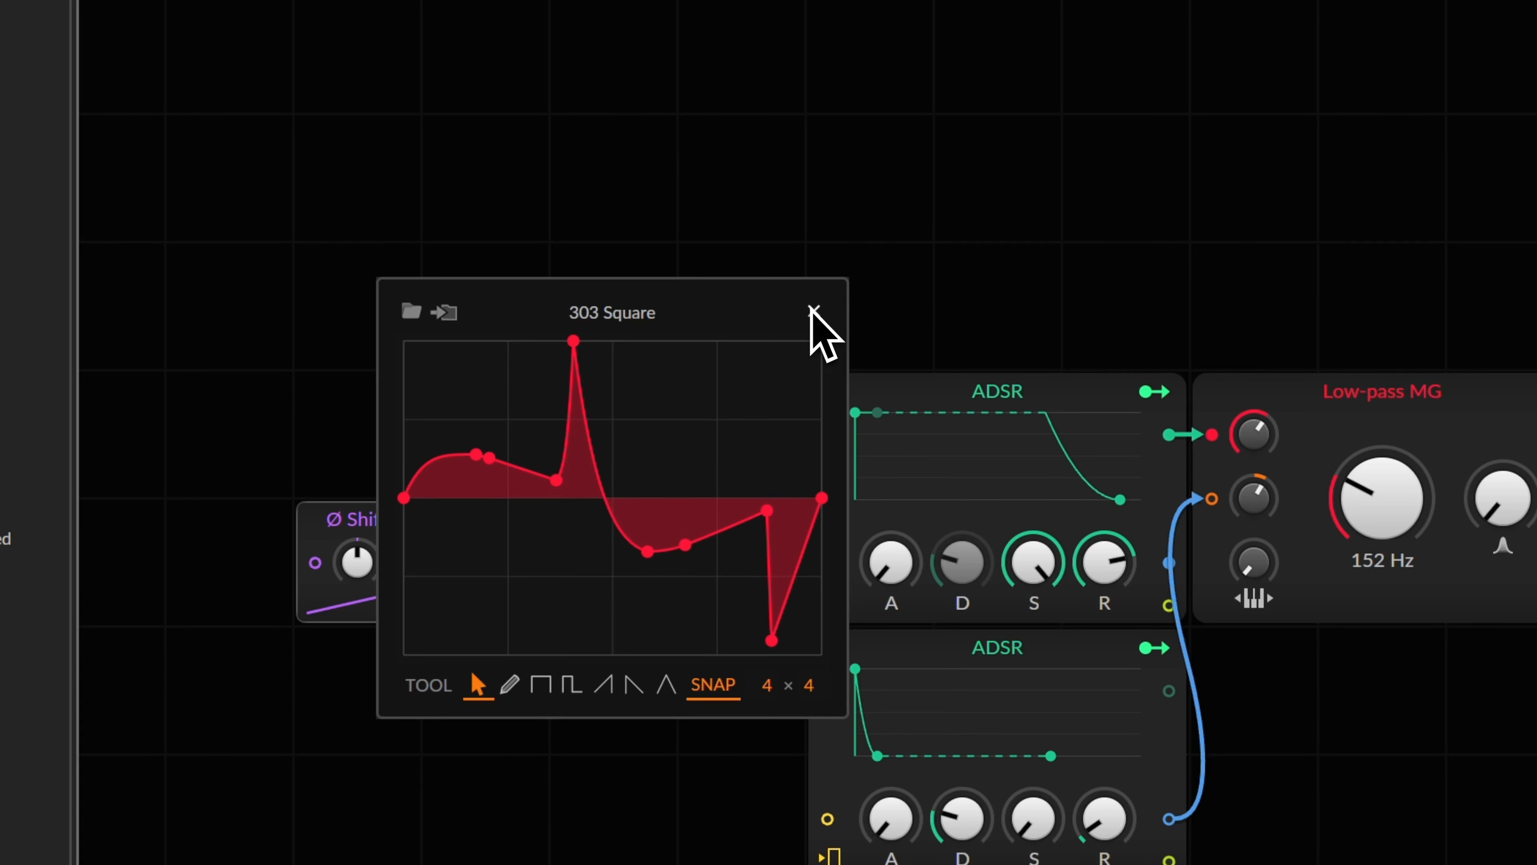
{"action": "mouse_move", "coordinate": [776, 516]}
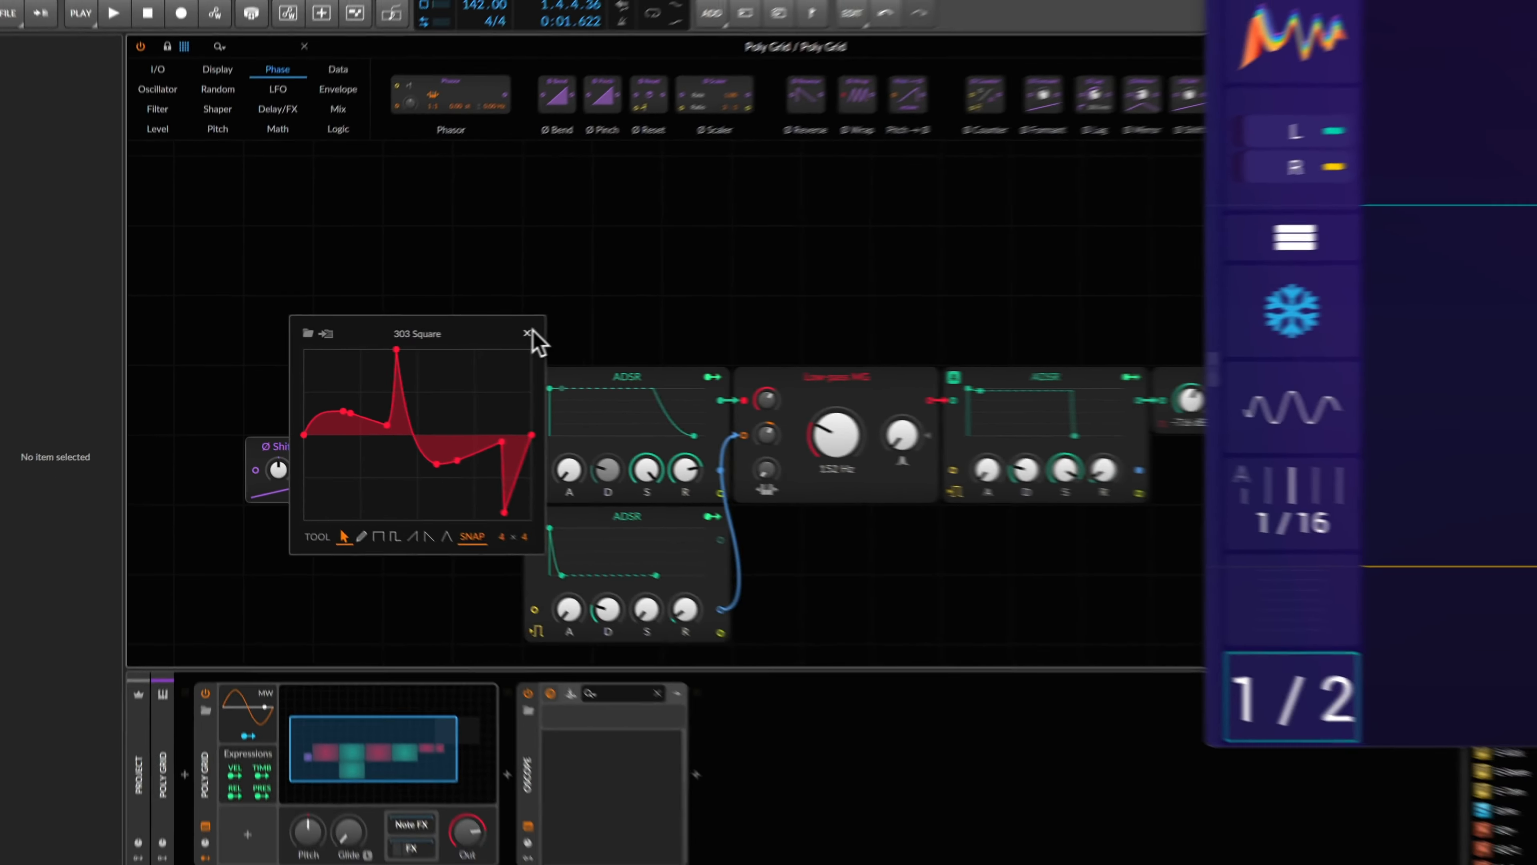
{"action": "left_click", "coordinate": [814, 310]}
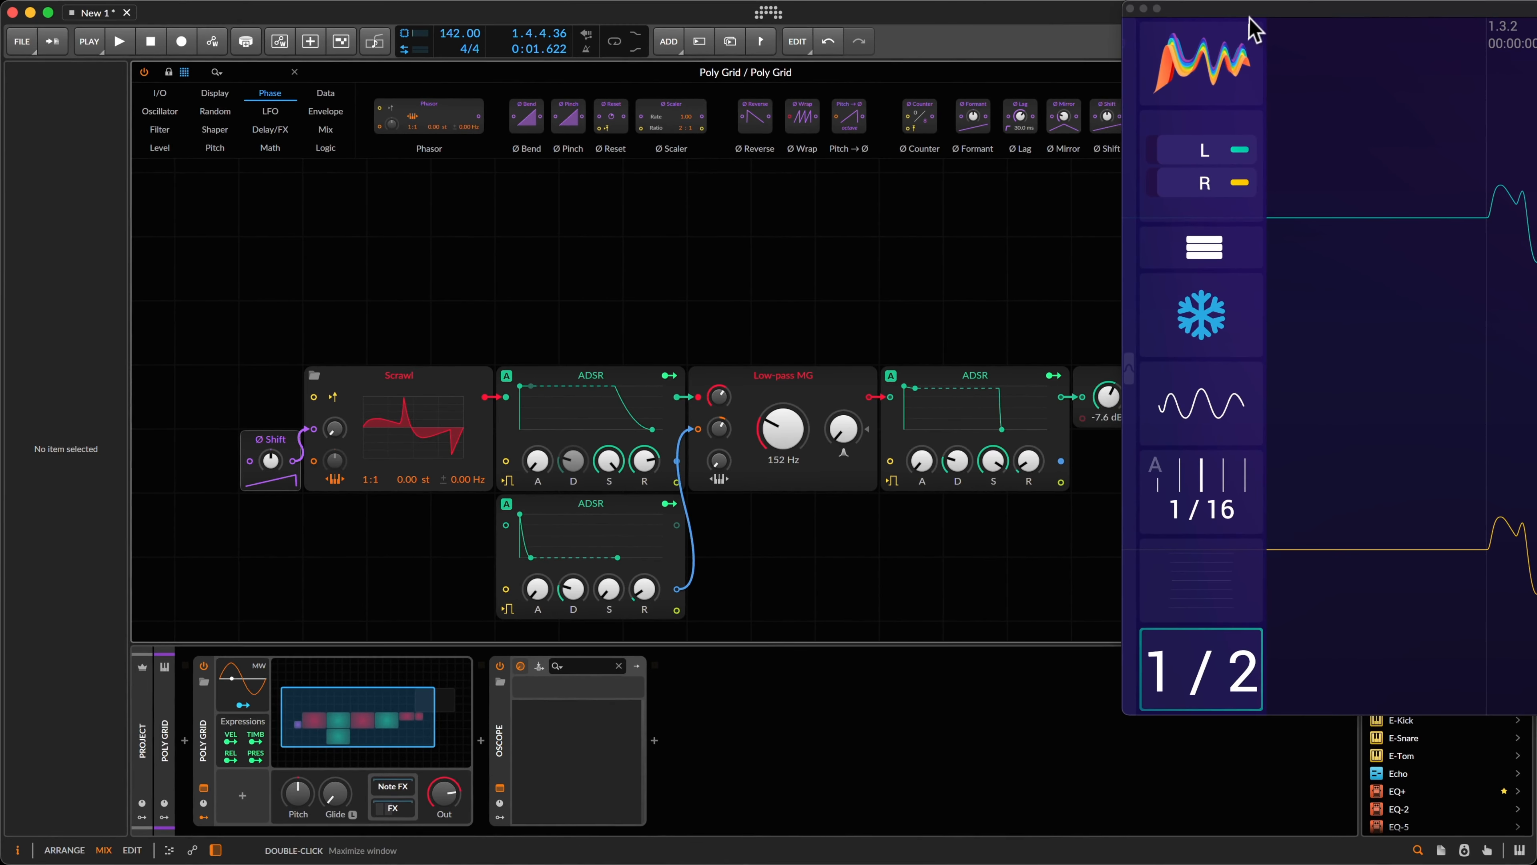
Step: Bring the OScope over the patch, unfreeze it, select Ø Shift, and play the bass
{"action": "left_click_drag", "start_coordinate": [1254, 8], "coordinate": [935, 10]}
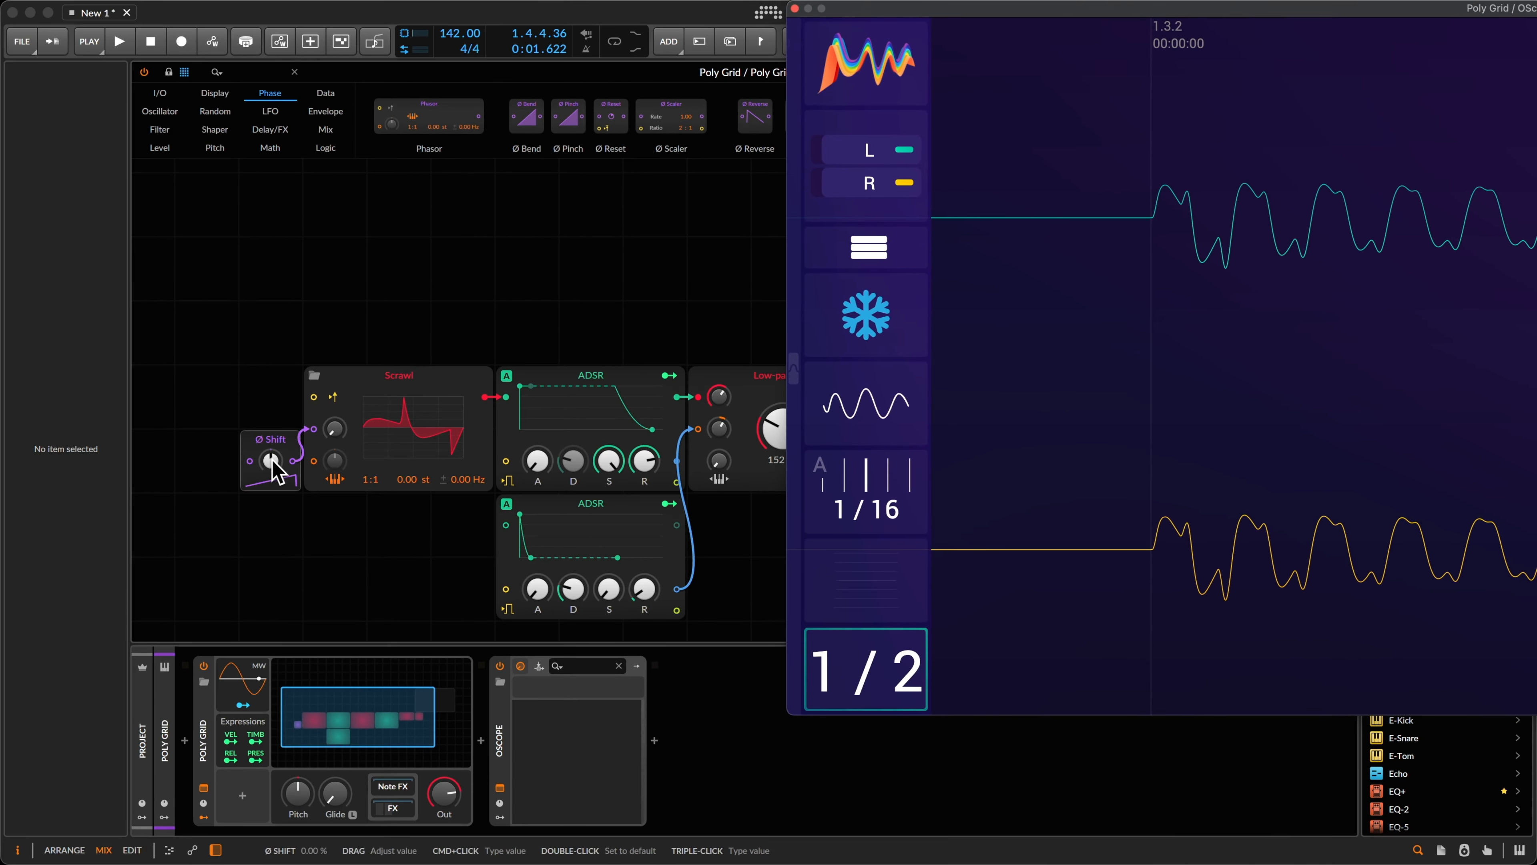
{"action": "key", "text": "space"}
{"action": "left_click", "coordinate": [832, 277]}
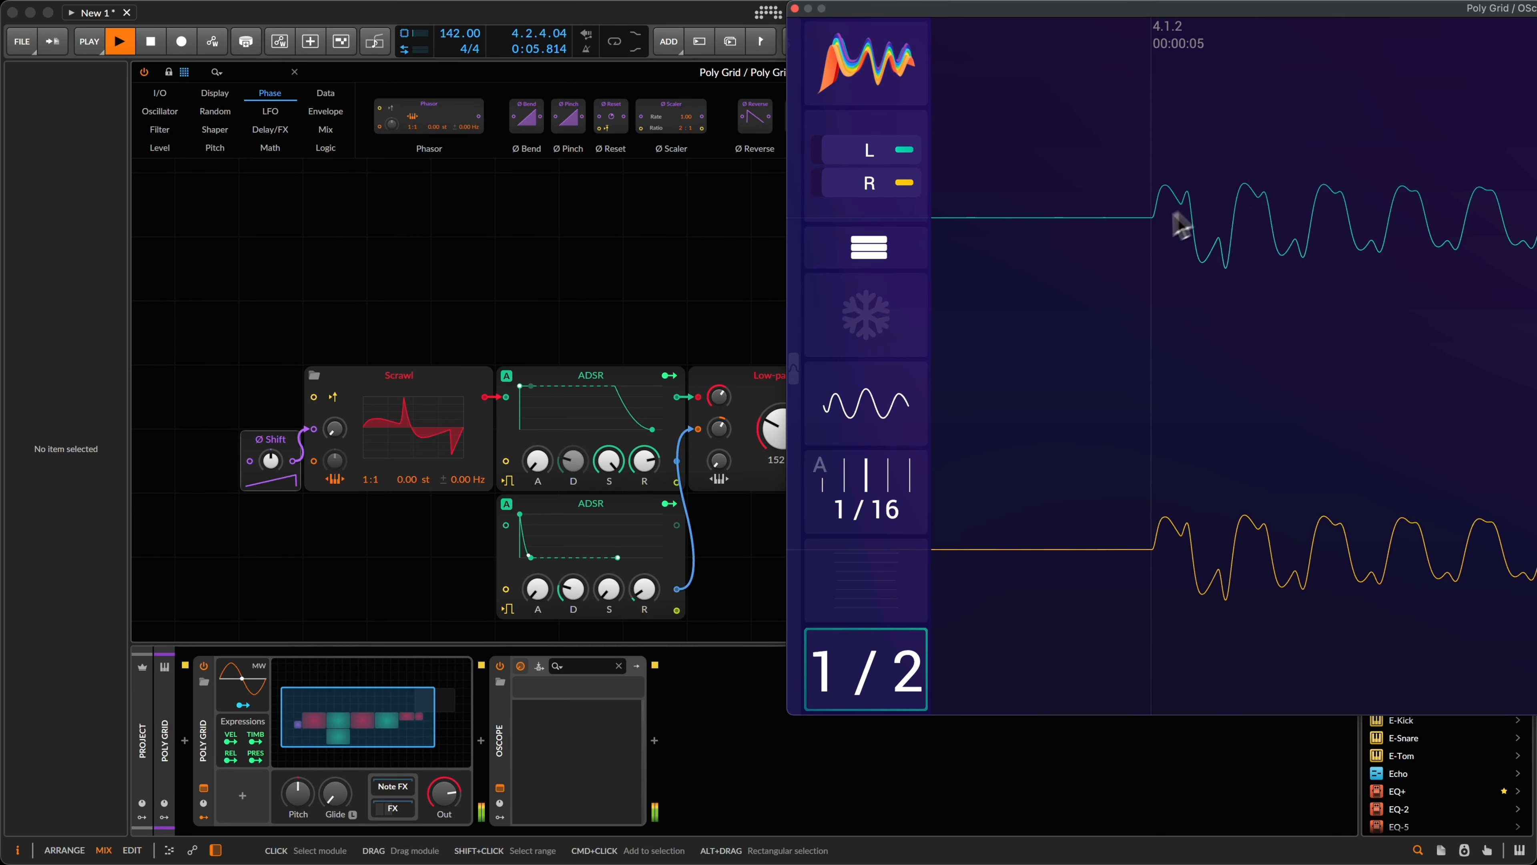
{"action": "left_click", "coordinate": [270, 440]}
{"action": "key", "text": "space"}
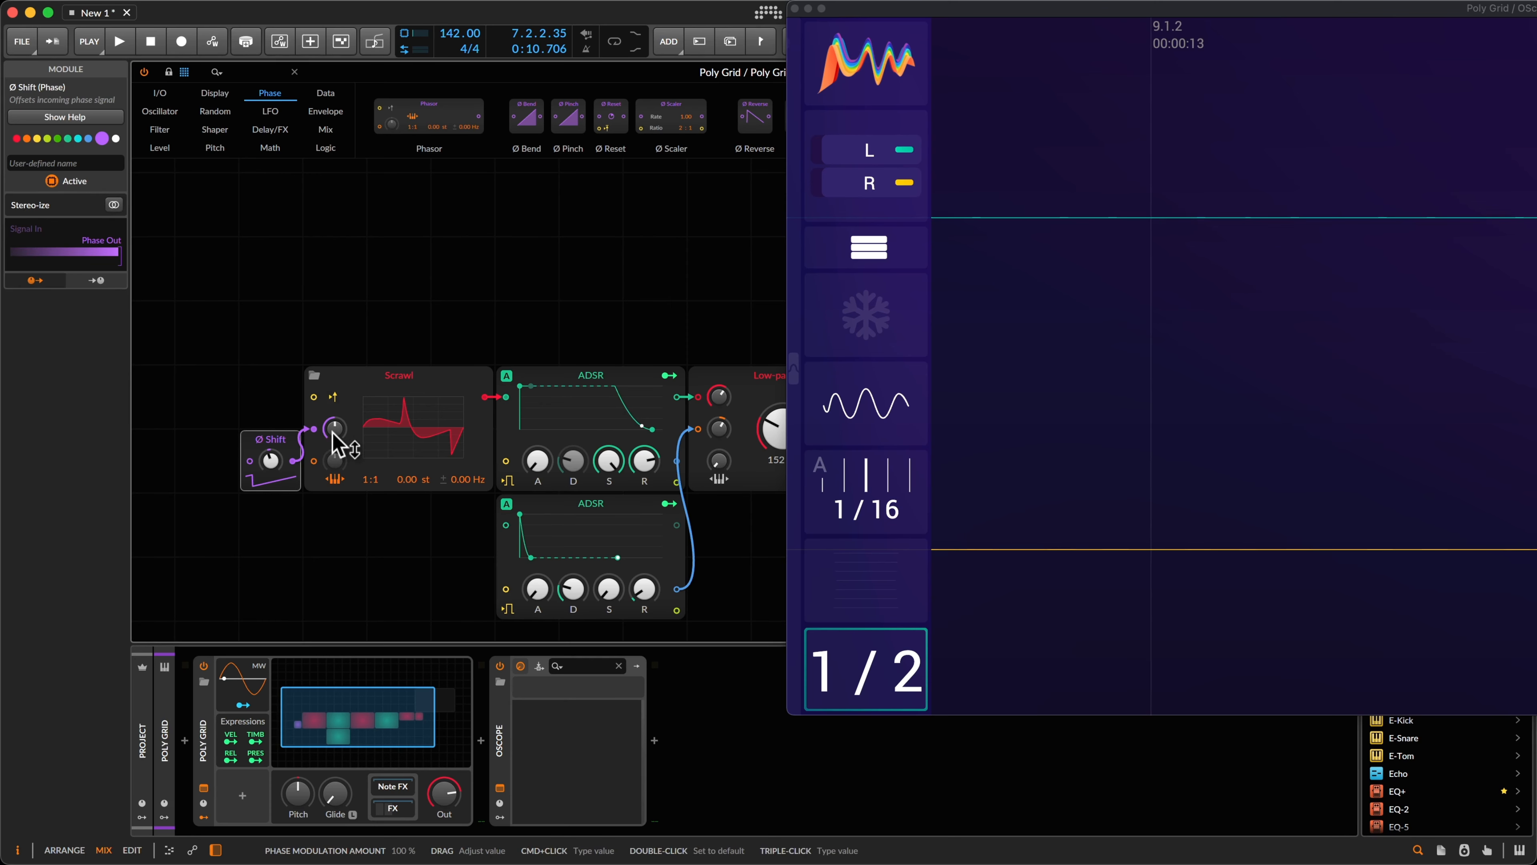
{"action": "key", "text": "space"}
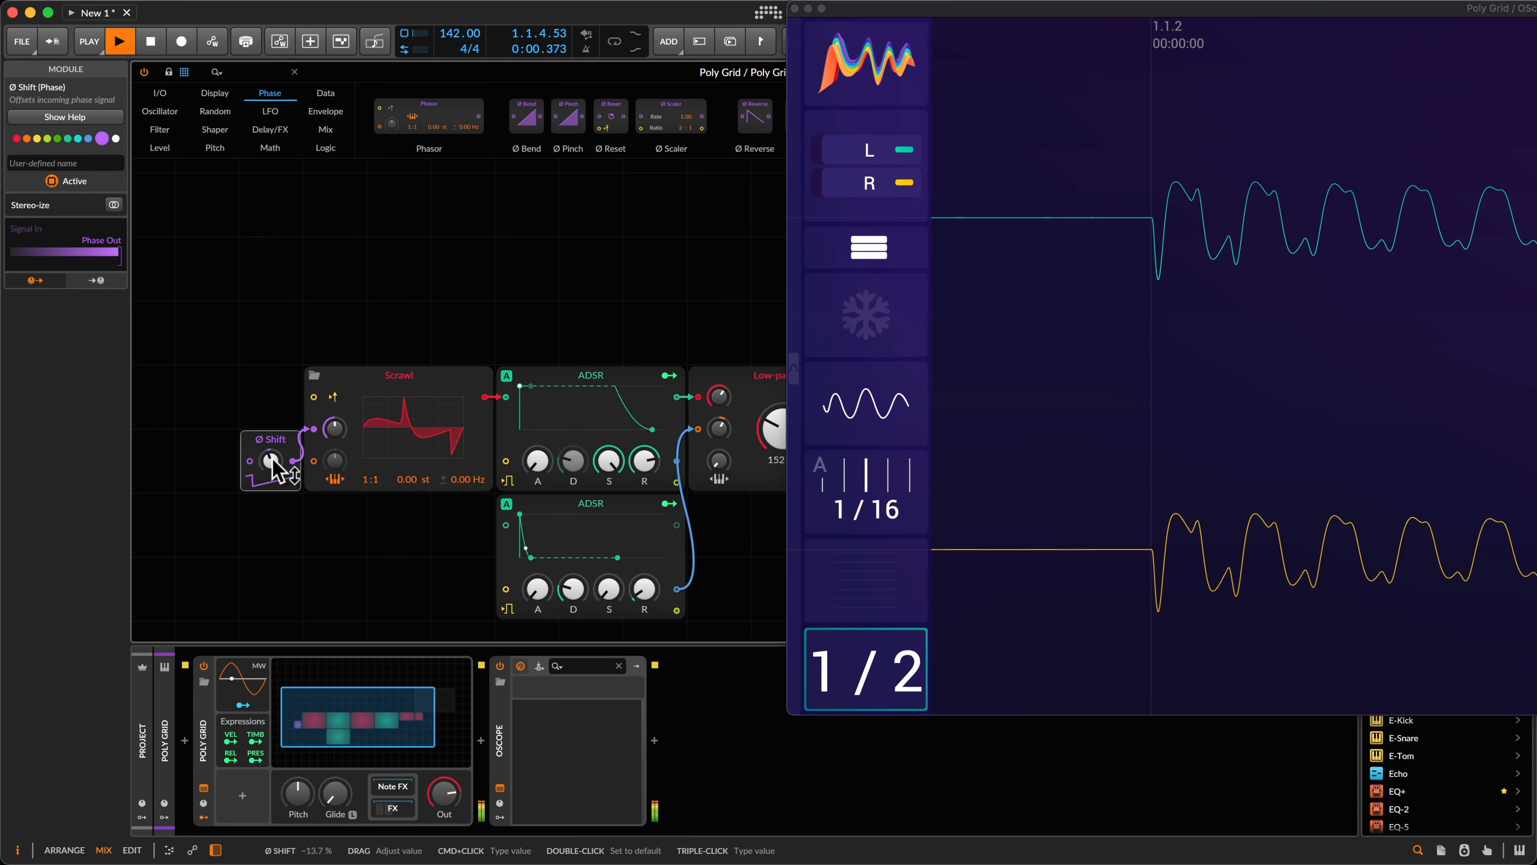
Step: Lower the Ø Shift offset slightly and raise Low-pass MG cutoff modulation to 41.49 st
{"action": "left_click_drag", "start_coordinate": [283, 467], "coordinate": [273, 462]}
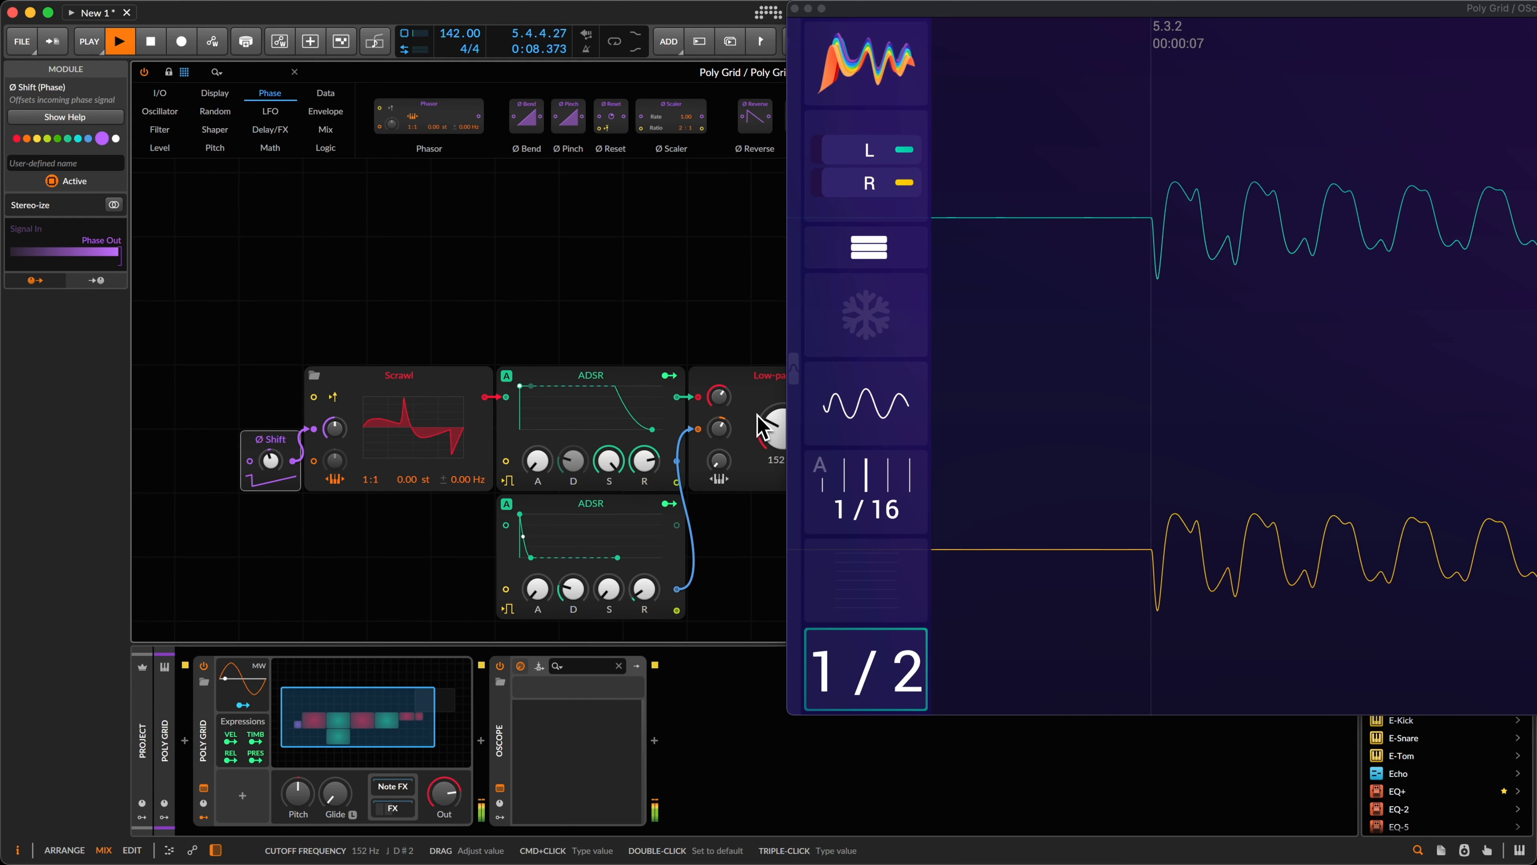
{"action": "left_click_drag", "start_coordinate": [725, 425], "coordinate": [726, 428]}
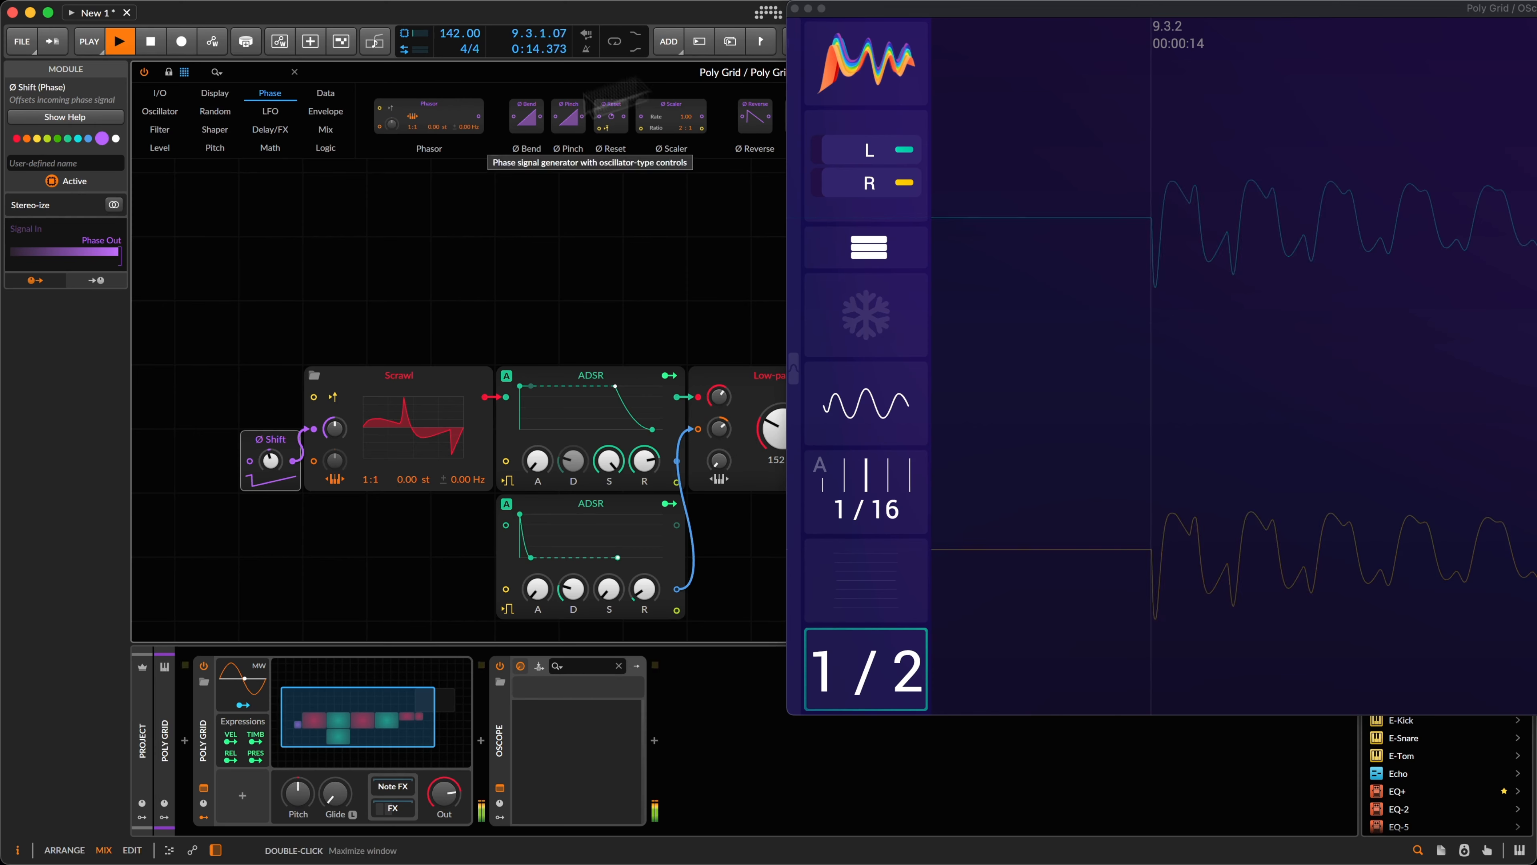
{"action": "left_click", "coordinate": [423, 449]}
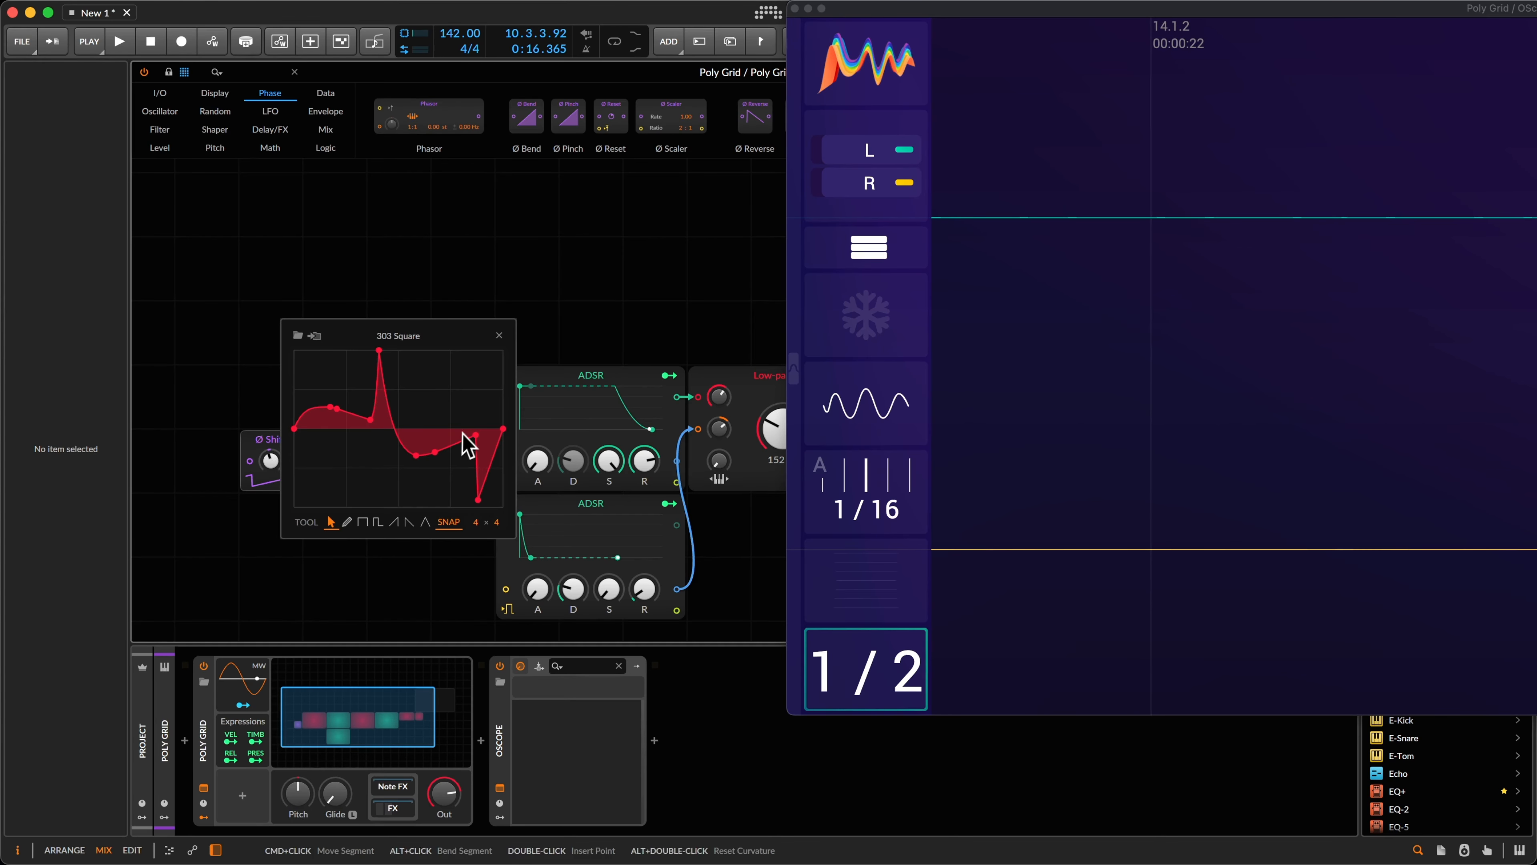
{"action": "left_click", "coordinate": [500, 335]}
{"action": "key", "text": "space"}
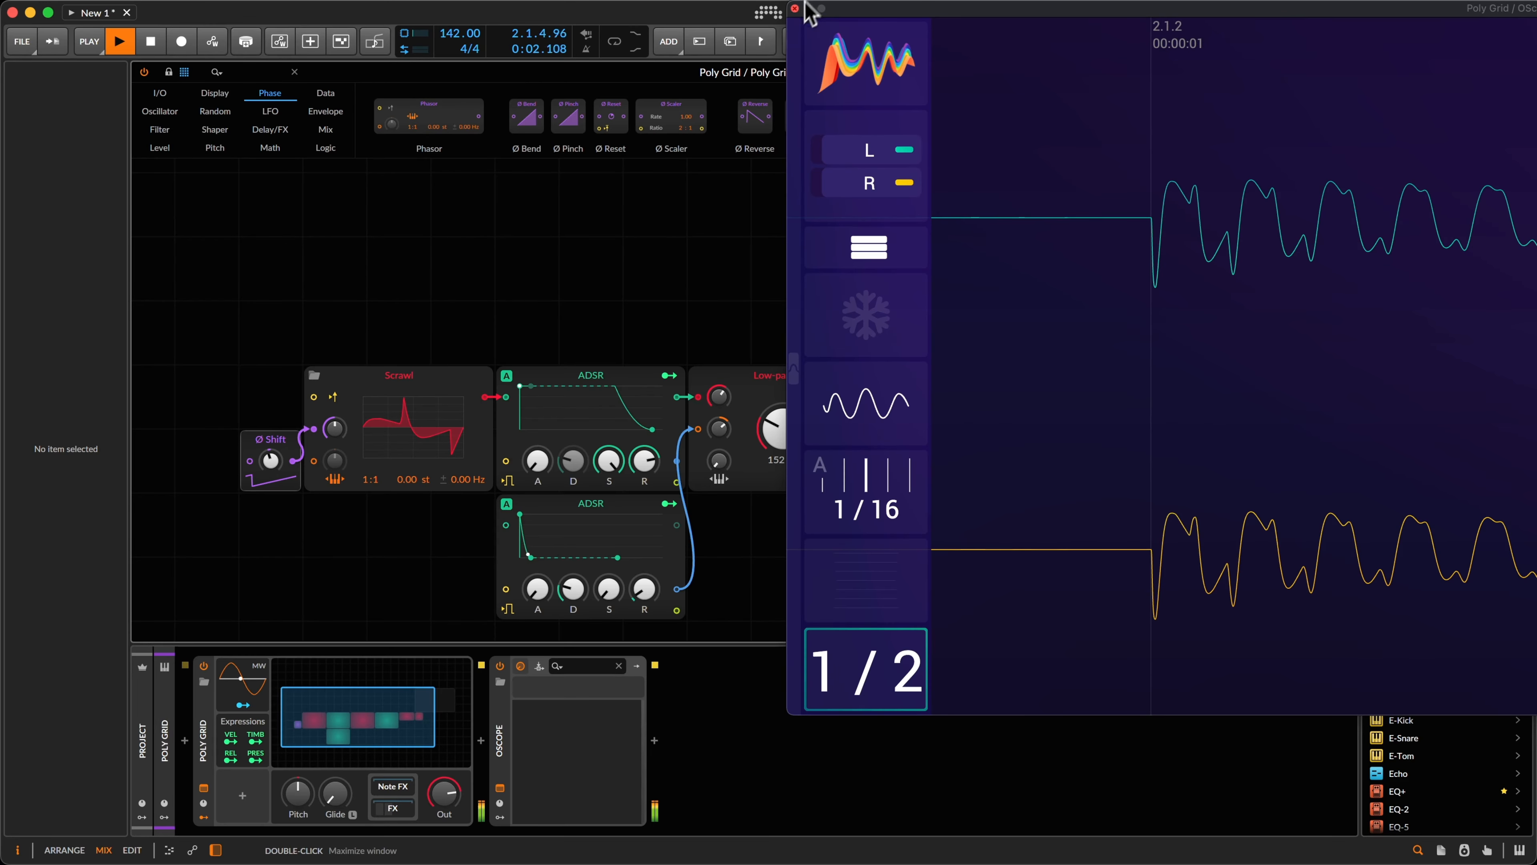
Step: Close the OScope, push the Low-pass MG cutoff modulation higher, and stop playback
{"action": "left_click", "coordinate": [795, 8]}
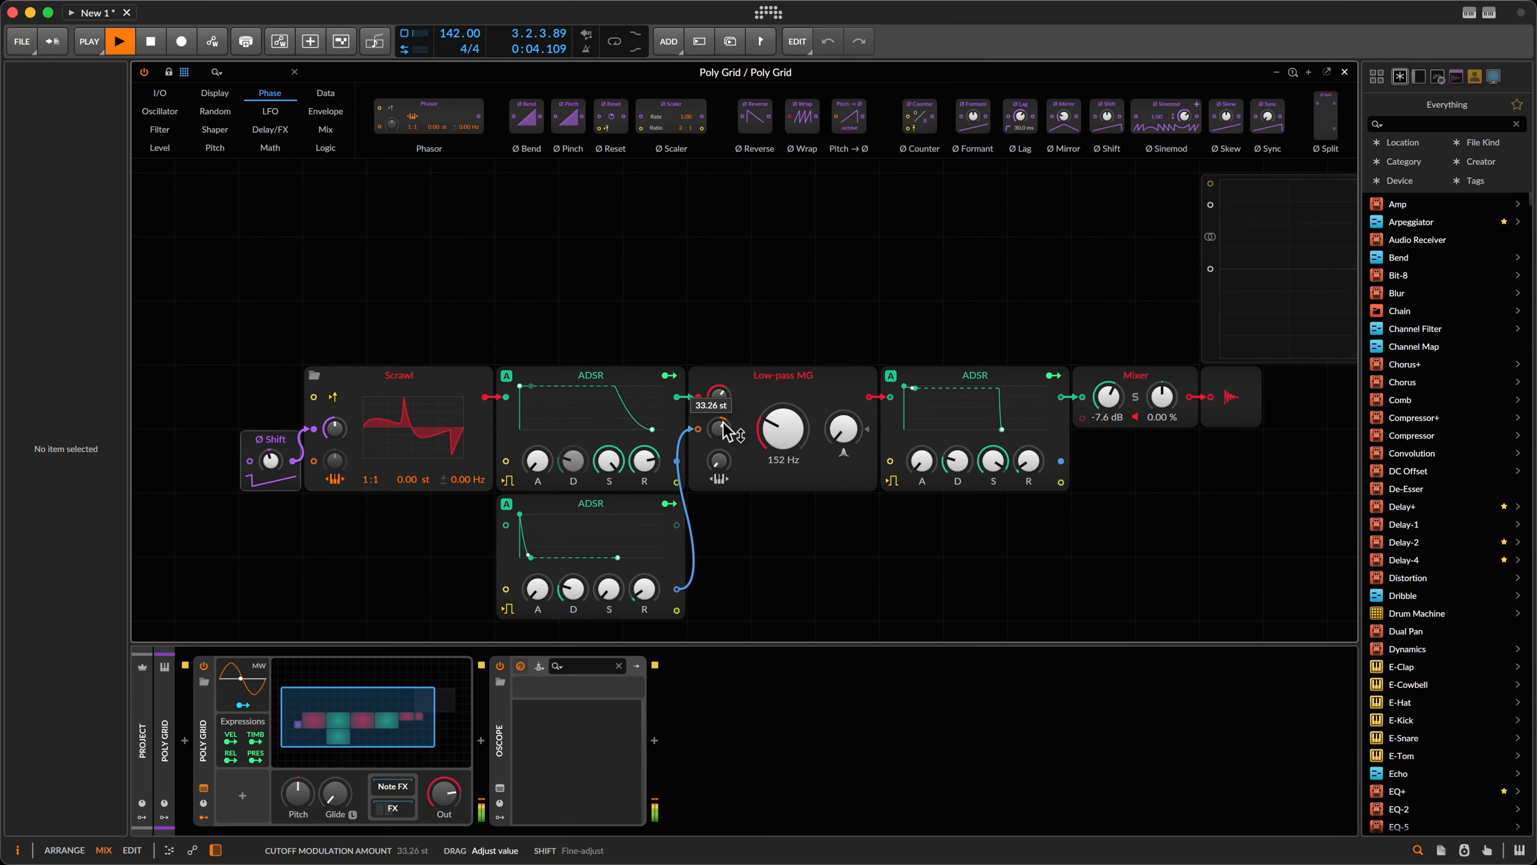
{"action": "left_click_drag", "start_coordinate": [723, 424], "coordinate": [723, 426]}
{"action": "key", "text": "space"}
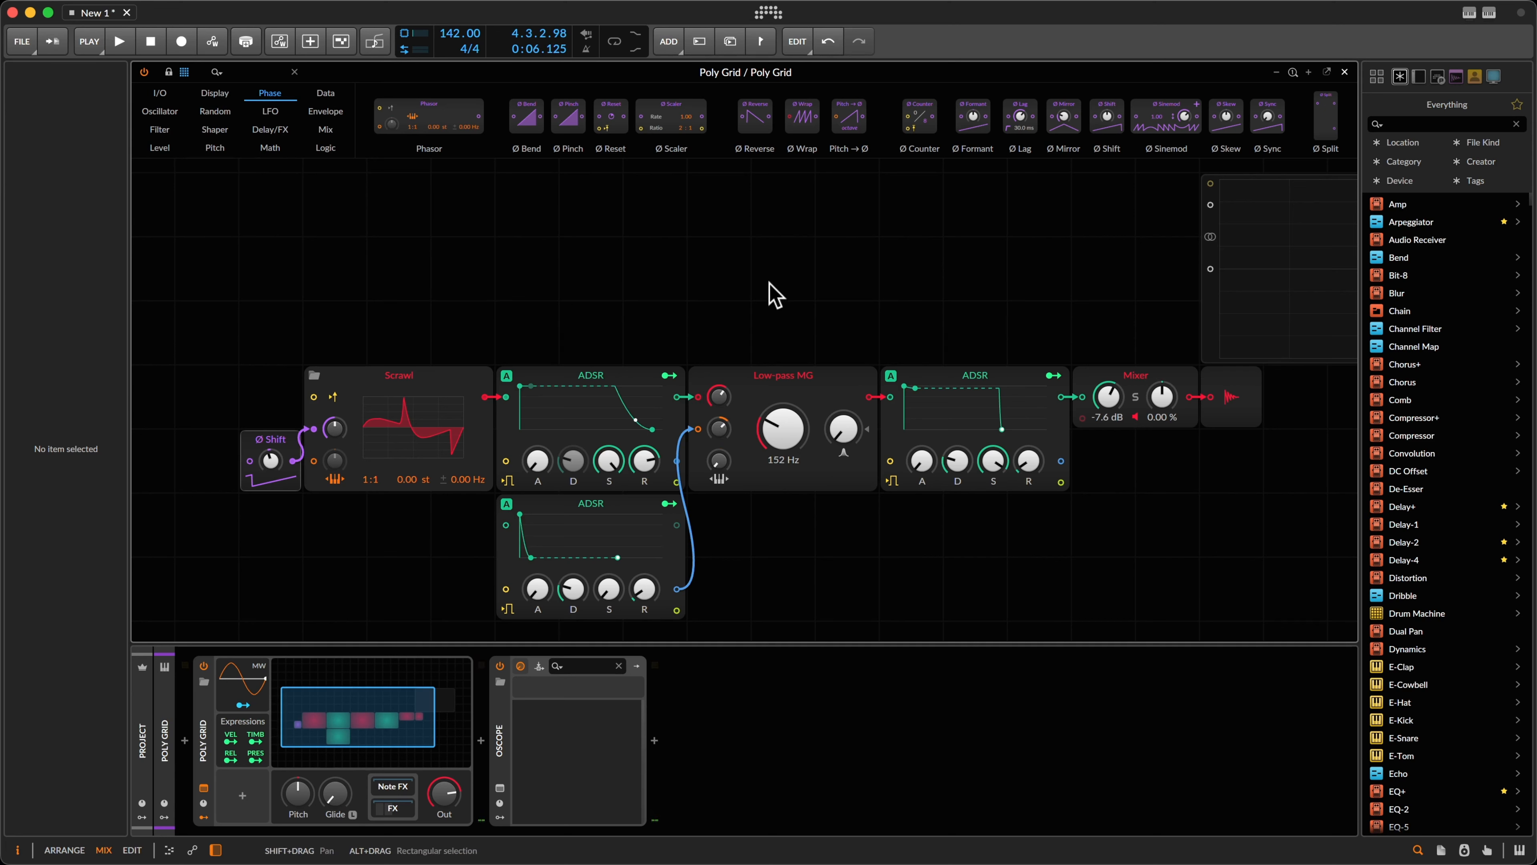
{"action": "left_click", "coordinate": [617, 284]}
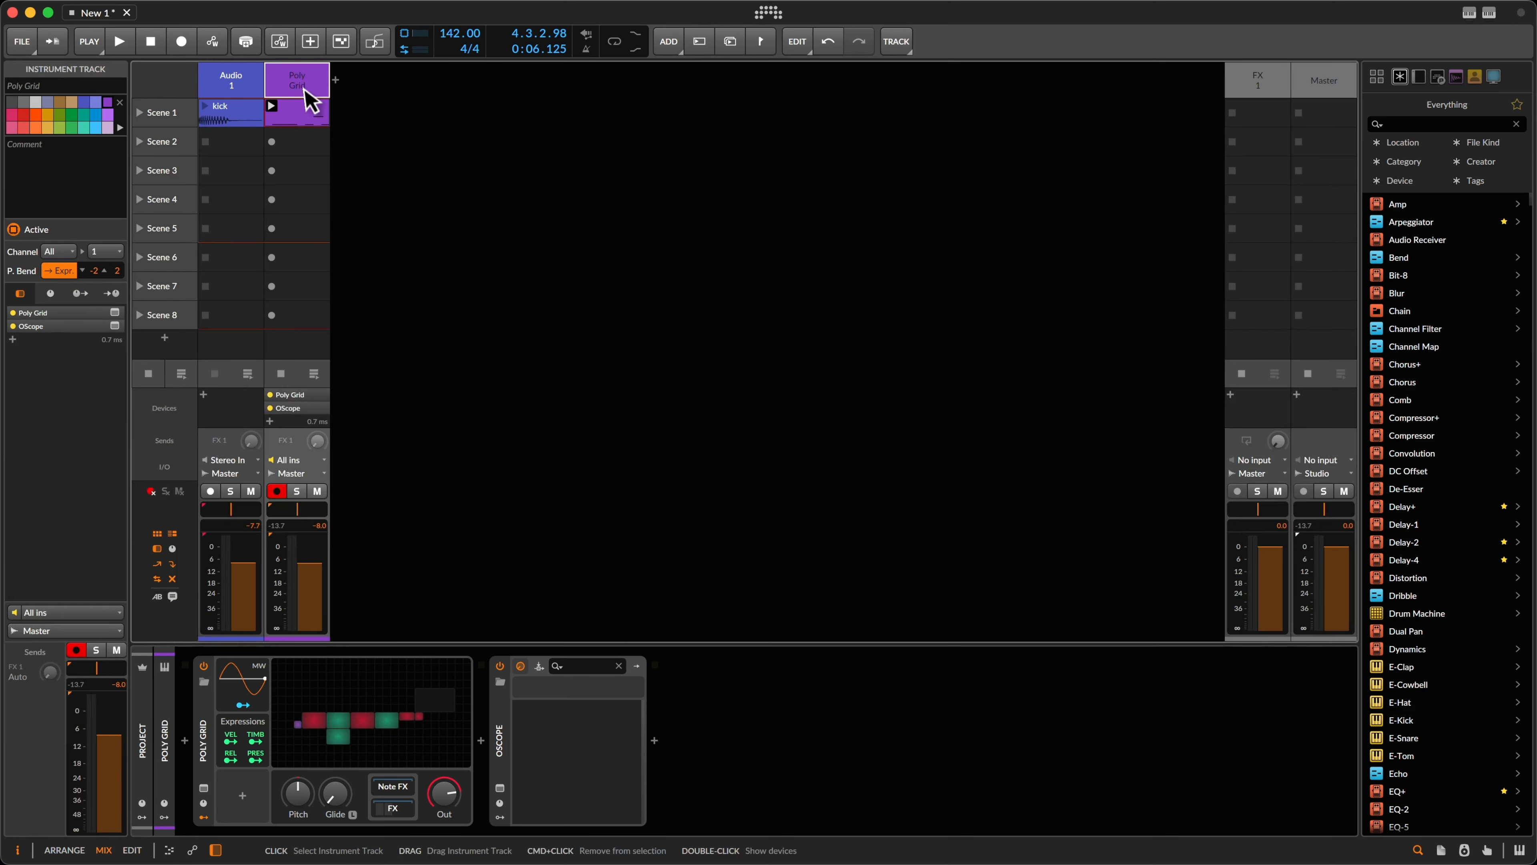
Step: Open the bass clip in the piano roll, select the phrase's last two notes, and play it
{"action": "double_click", "coordinate": [309, 112]}
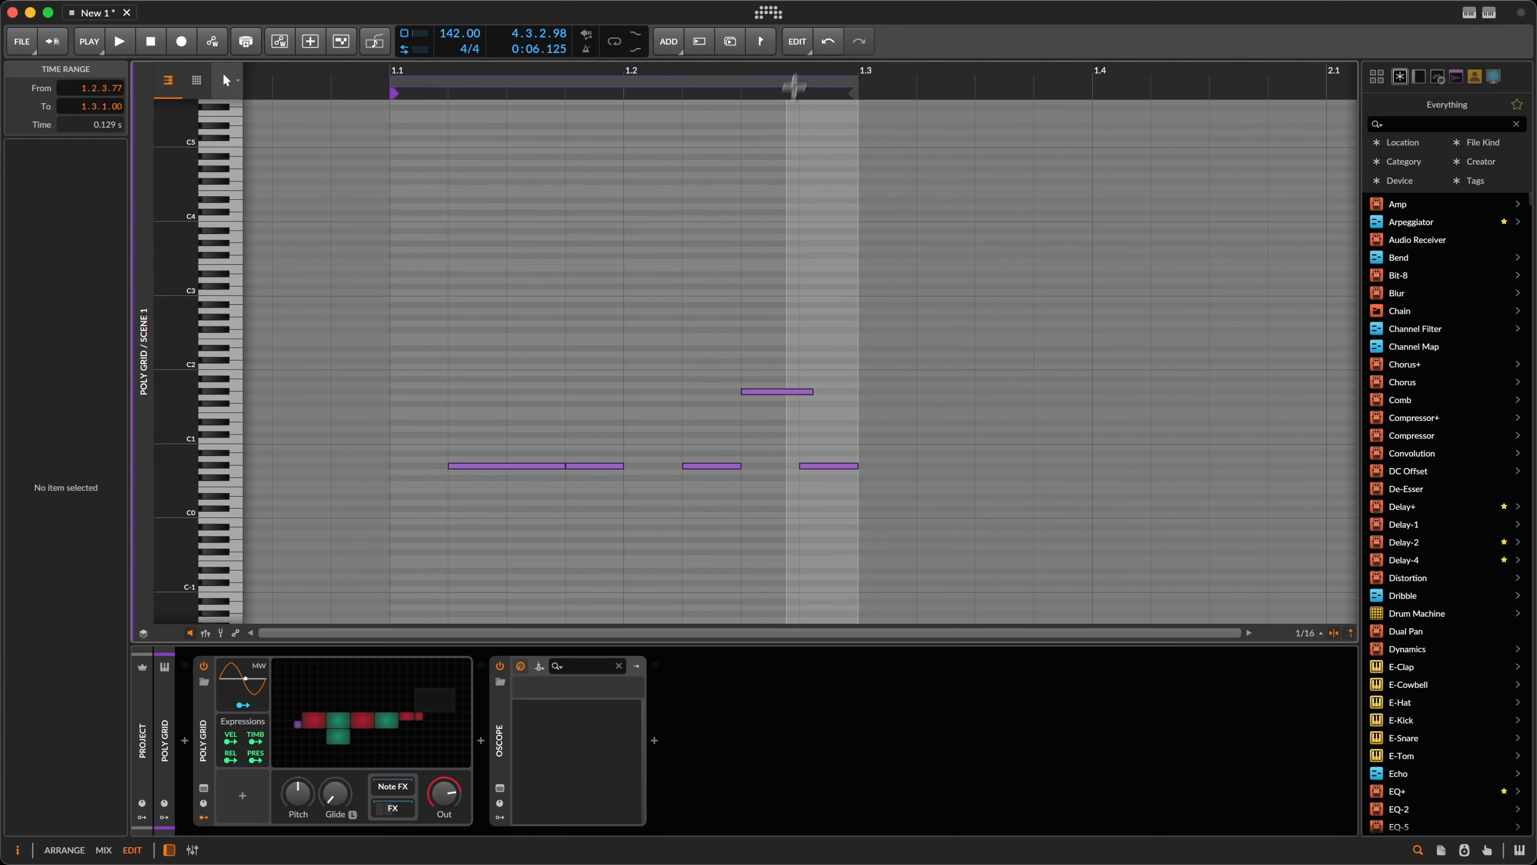
{"action": "left_click_drag", "start_coordinate": [808, 75], "coordinate": [809, 158]}
{"action": "left_click", "coordinate": [807, 391]}
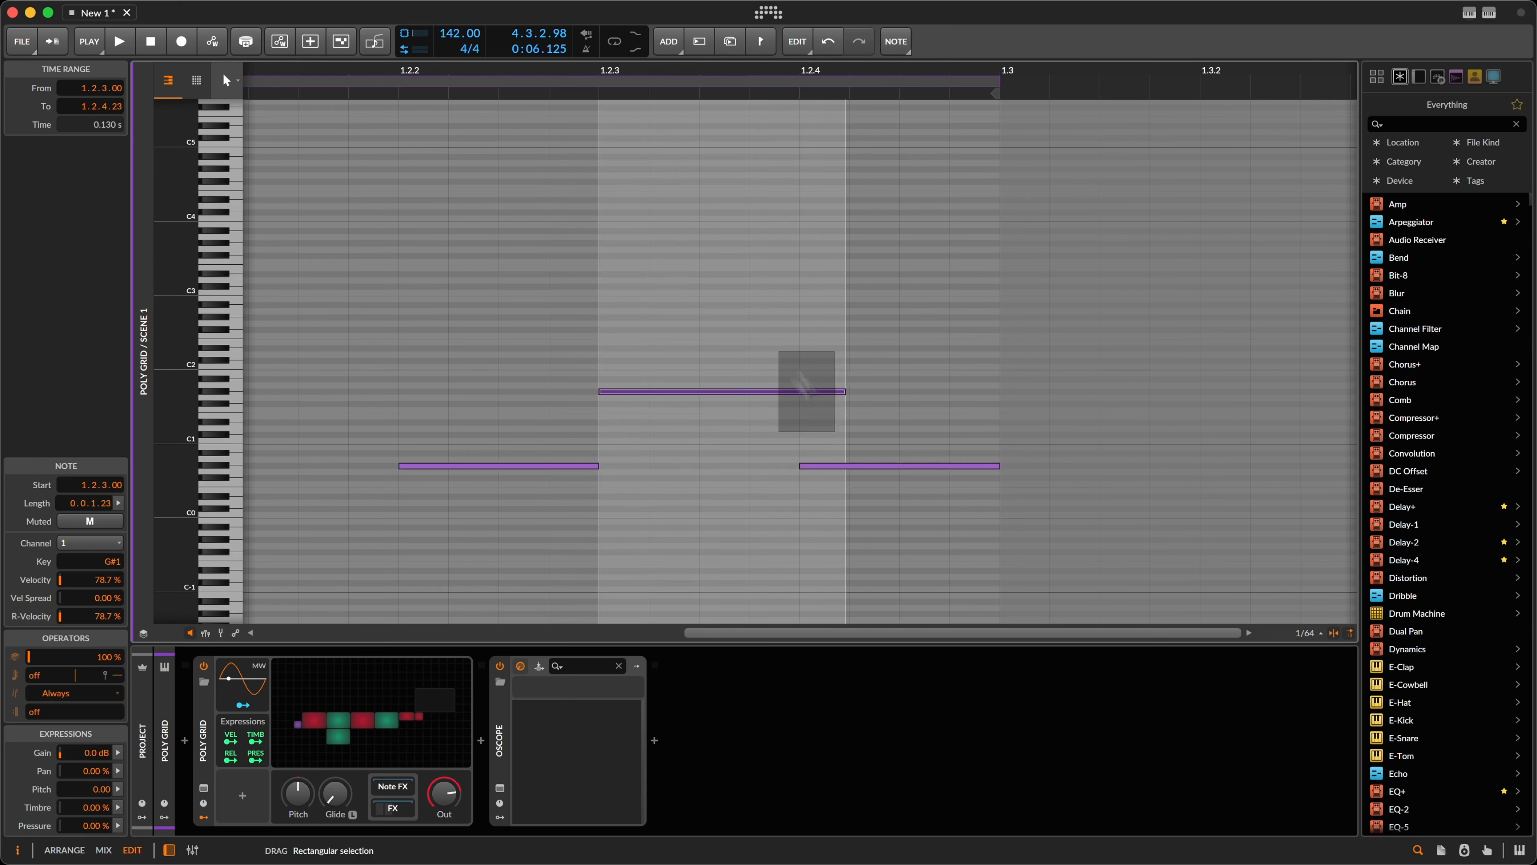
{"action": "left_click_drag", "start_coordinate": [691, 369], "coordinate": [875, 504]}
{"action": "key", "text": "space"}
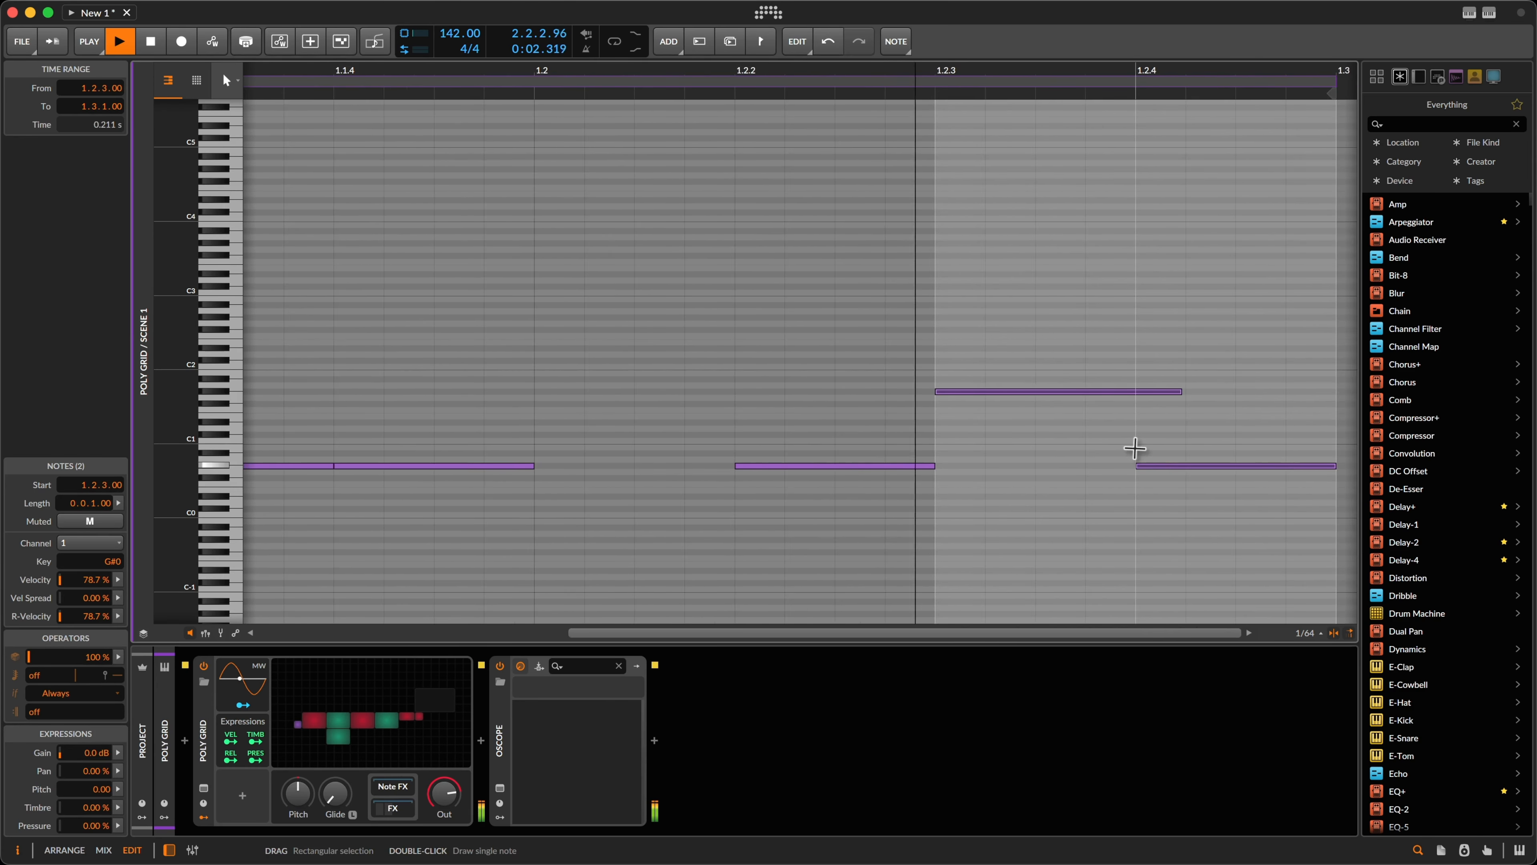
{"action": "key", "text": "space"}
Step: Zoom out, select the G#1 and G#0 notes, and bring the Poly Grid patch back
{"action": "left_click_drag", "start_coordinate": [1029, 74], "coordinate": [1026, 72]}
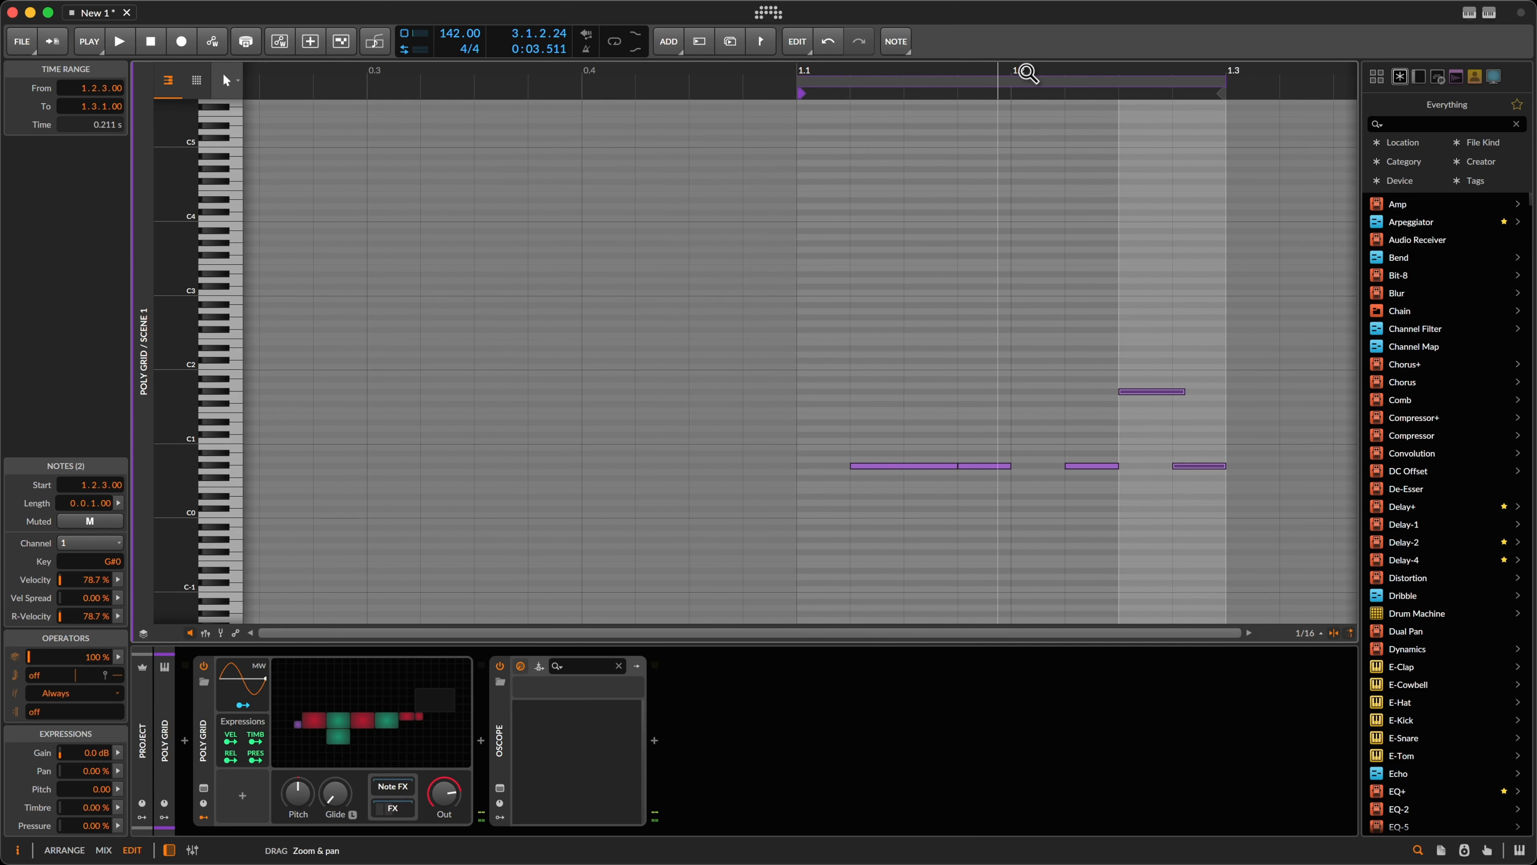
{"action": "left_click", "coordinate": [1176, 327]}
{"action": "left_click_drag", "start_coordinate": [1141, 357], "coordinate": [1214, 444]}
{"action": "left_click", "coordinate": [1208, 478]}
{"action": "left_click_drag", "start_coordinate": [1149, 370], "coordinate": [1185, 420]}
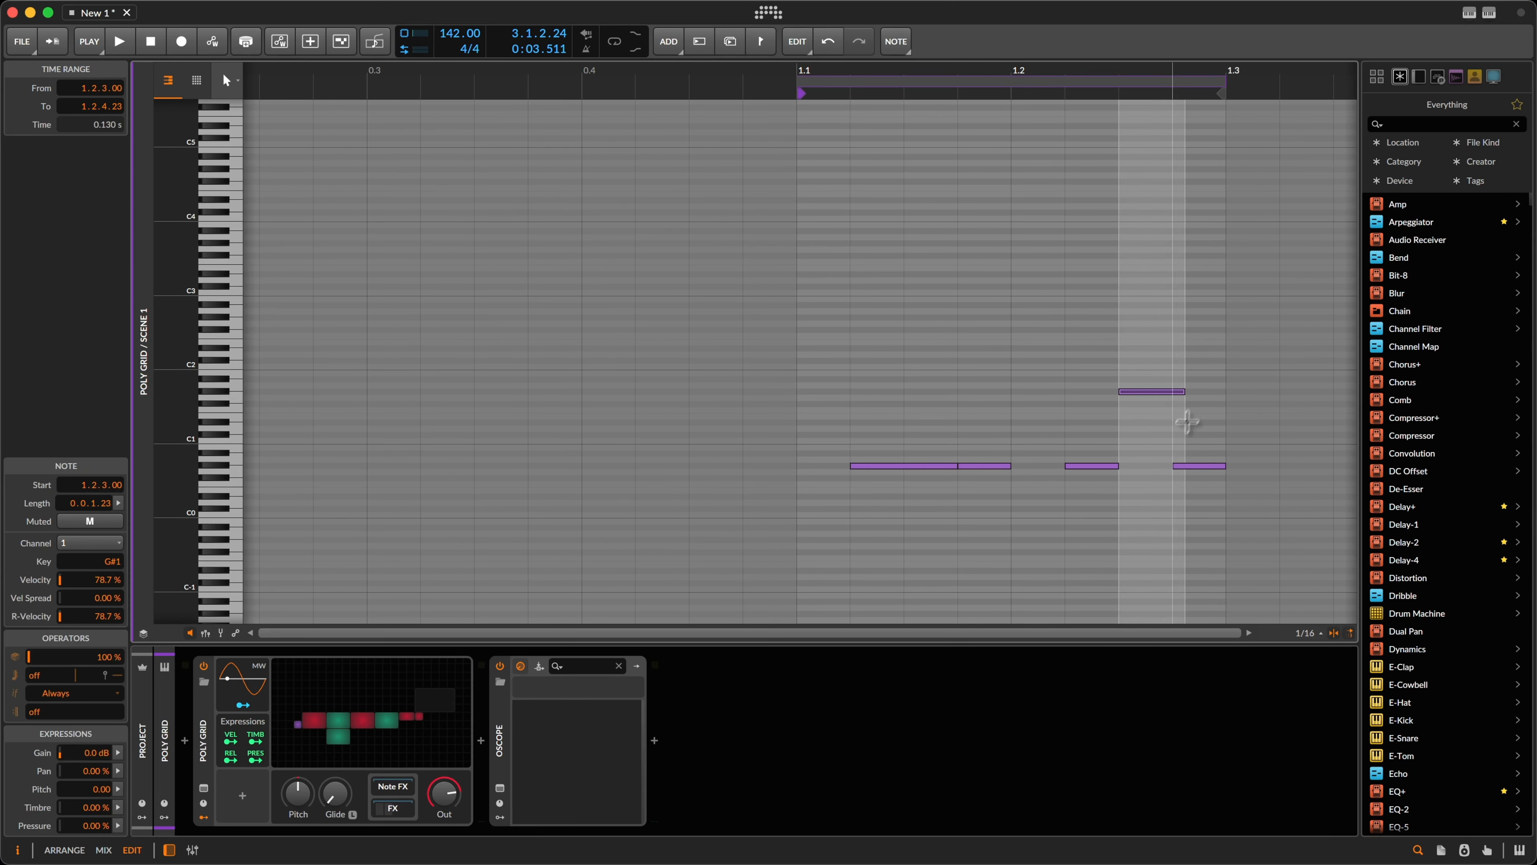
{"action": "left_click", "coordinate": [1199, 465]}
{"action": "left_click", "coordinate": [342, 703]}
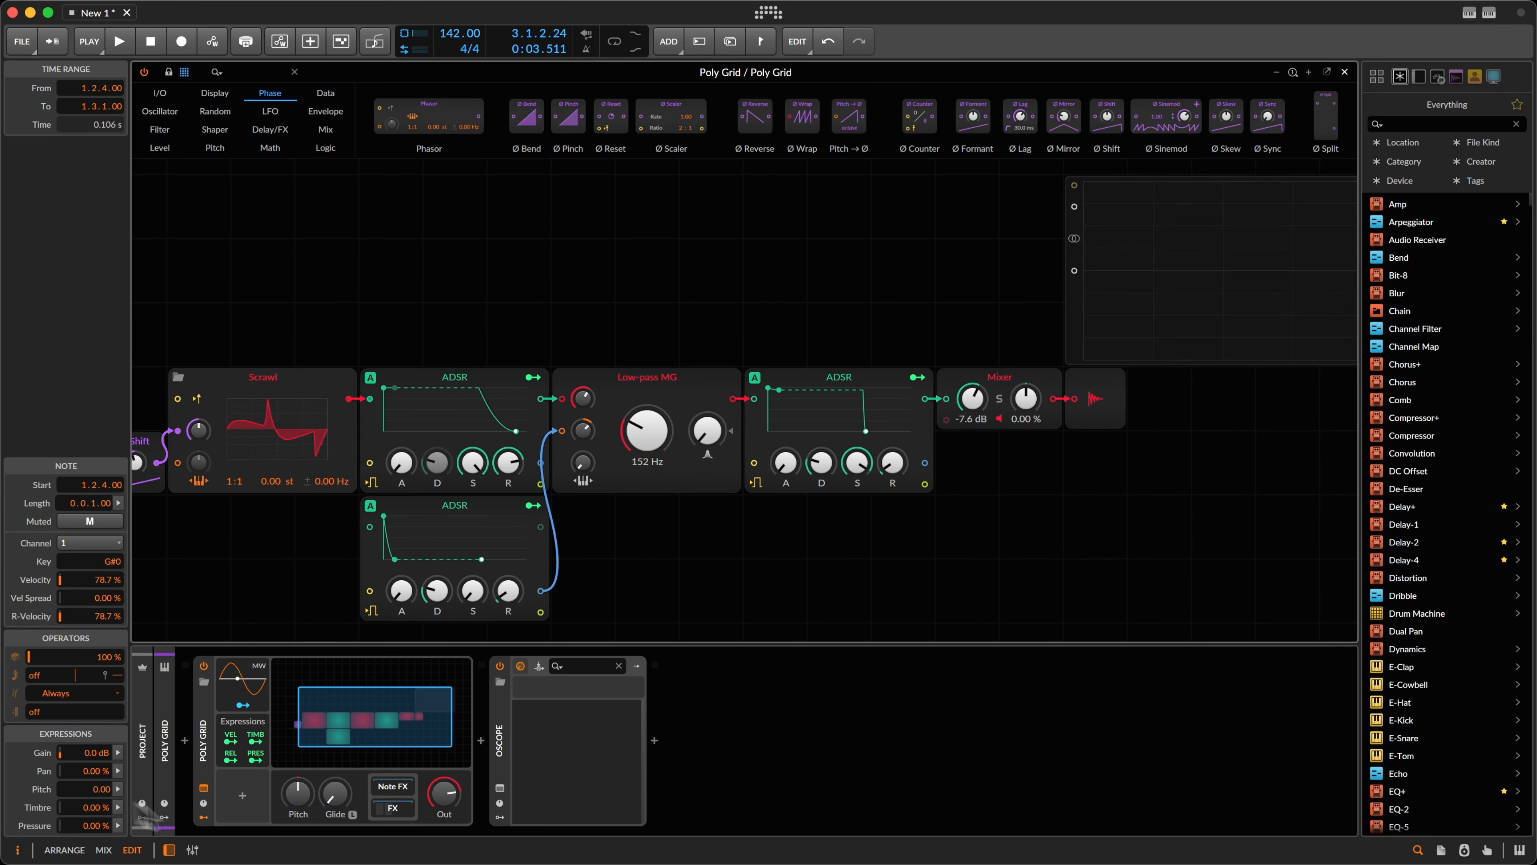
Step: Set the Poly Grid's Retrigger to Never, select the filter ADSR, and audition the bass
{"action": "left_click", "coordinate": [242, 736]}
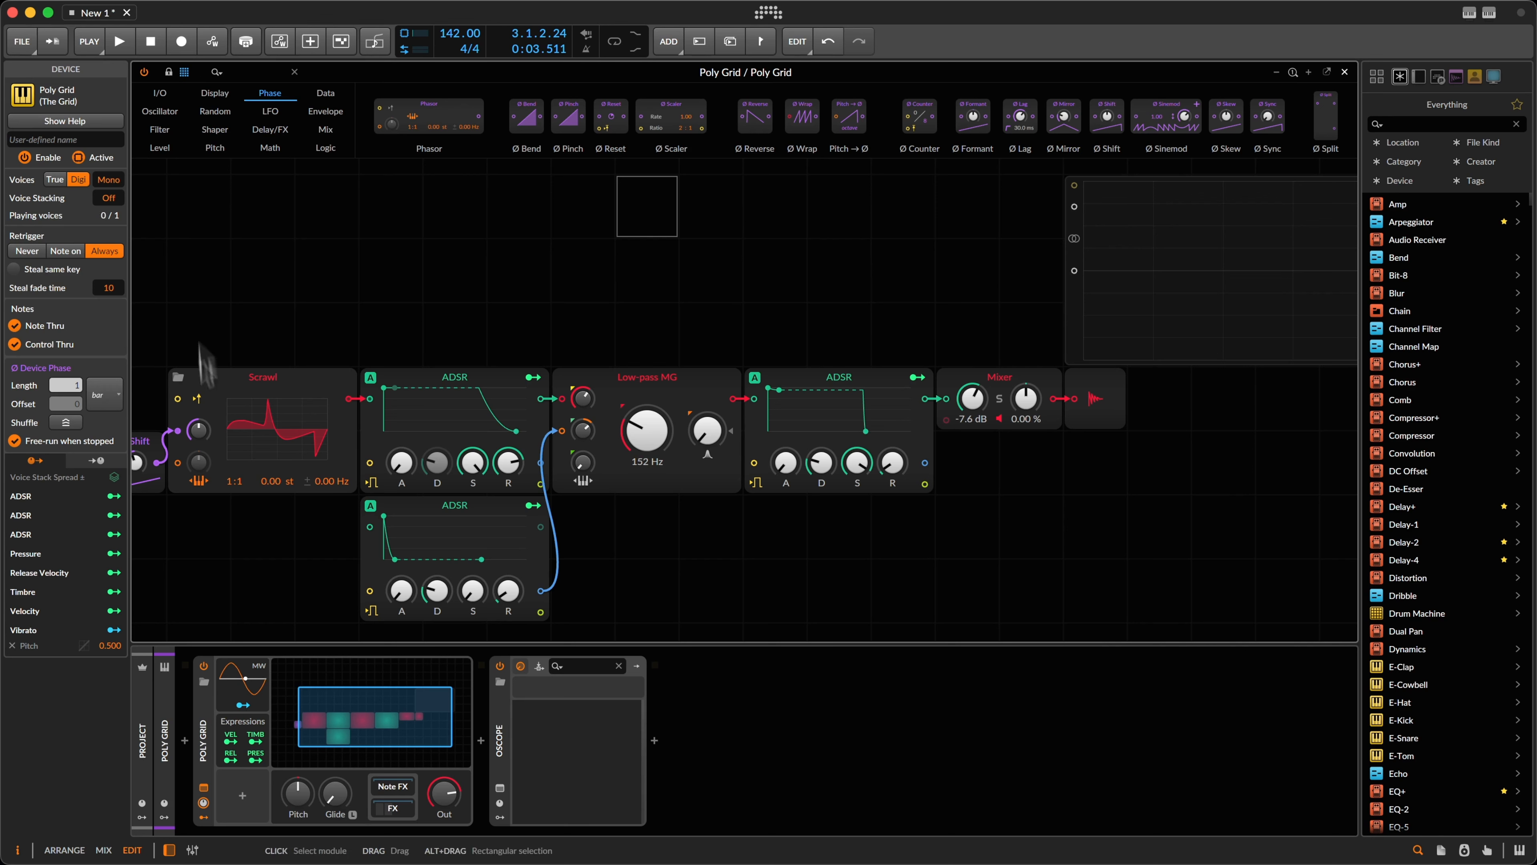
{"action": "left_click", "coordinate": [25, 252]}
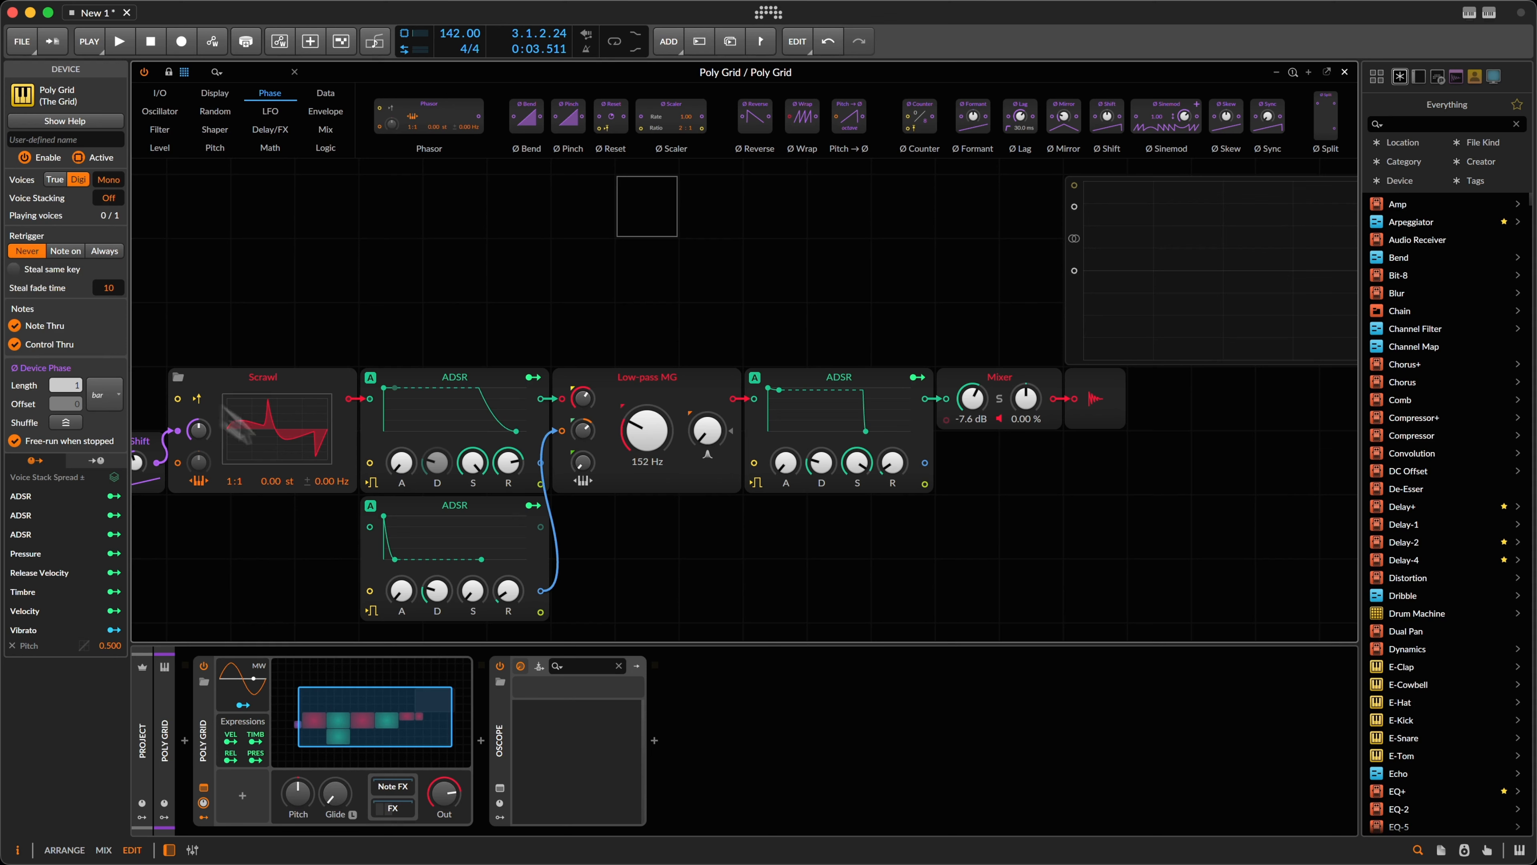
{"action": "left_click", "coordinate": [372, 533]}
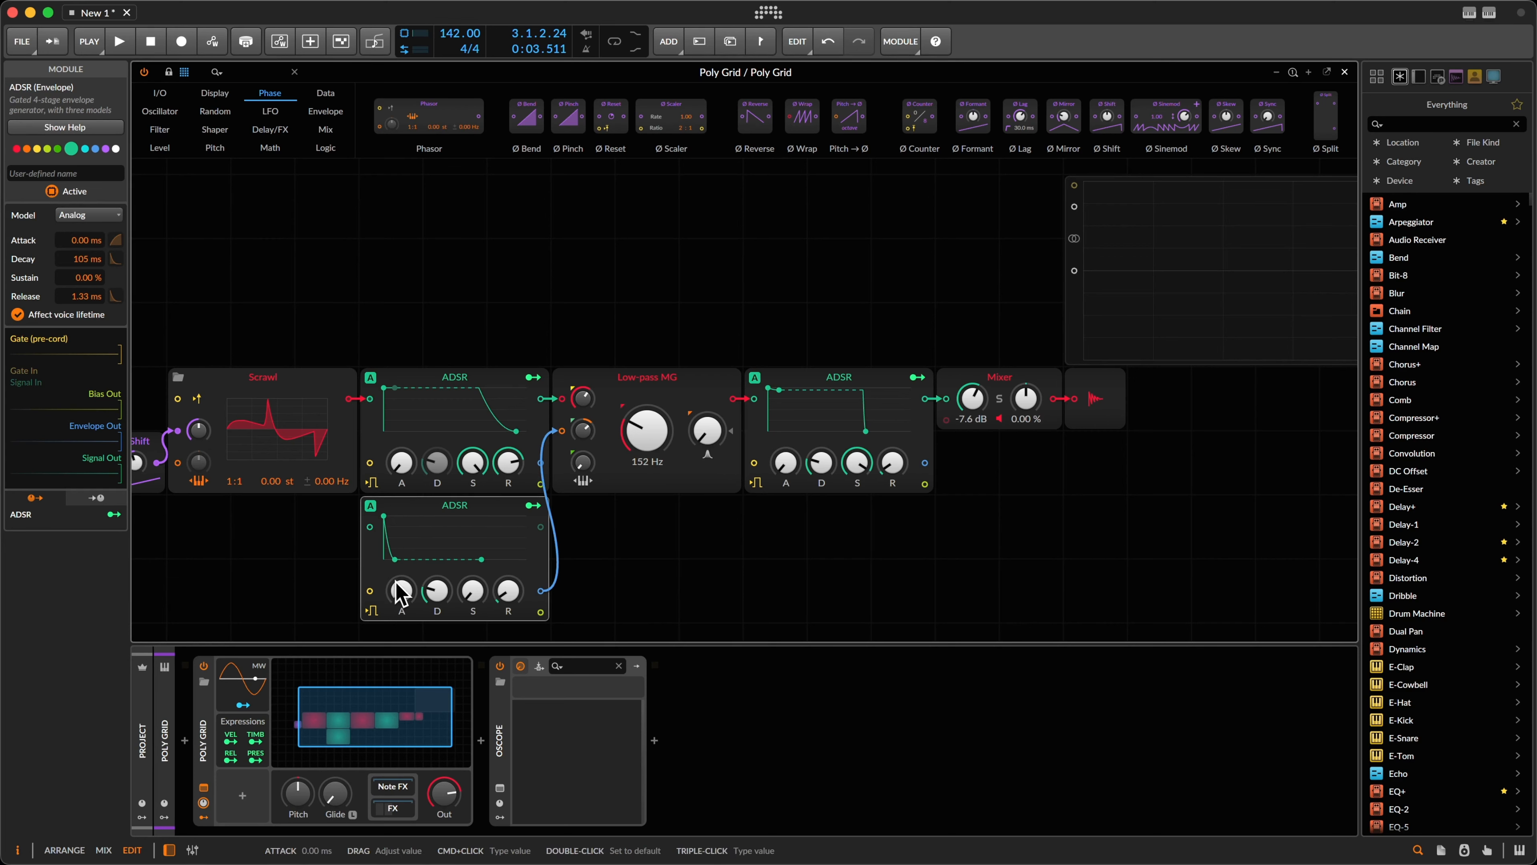
{"action": "key", "text": "space"}
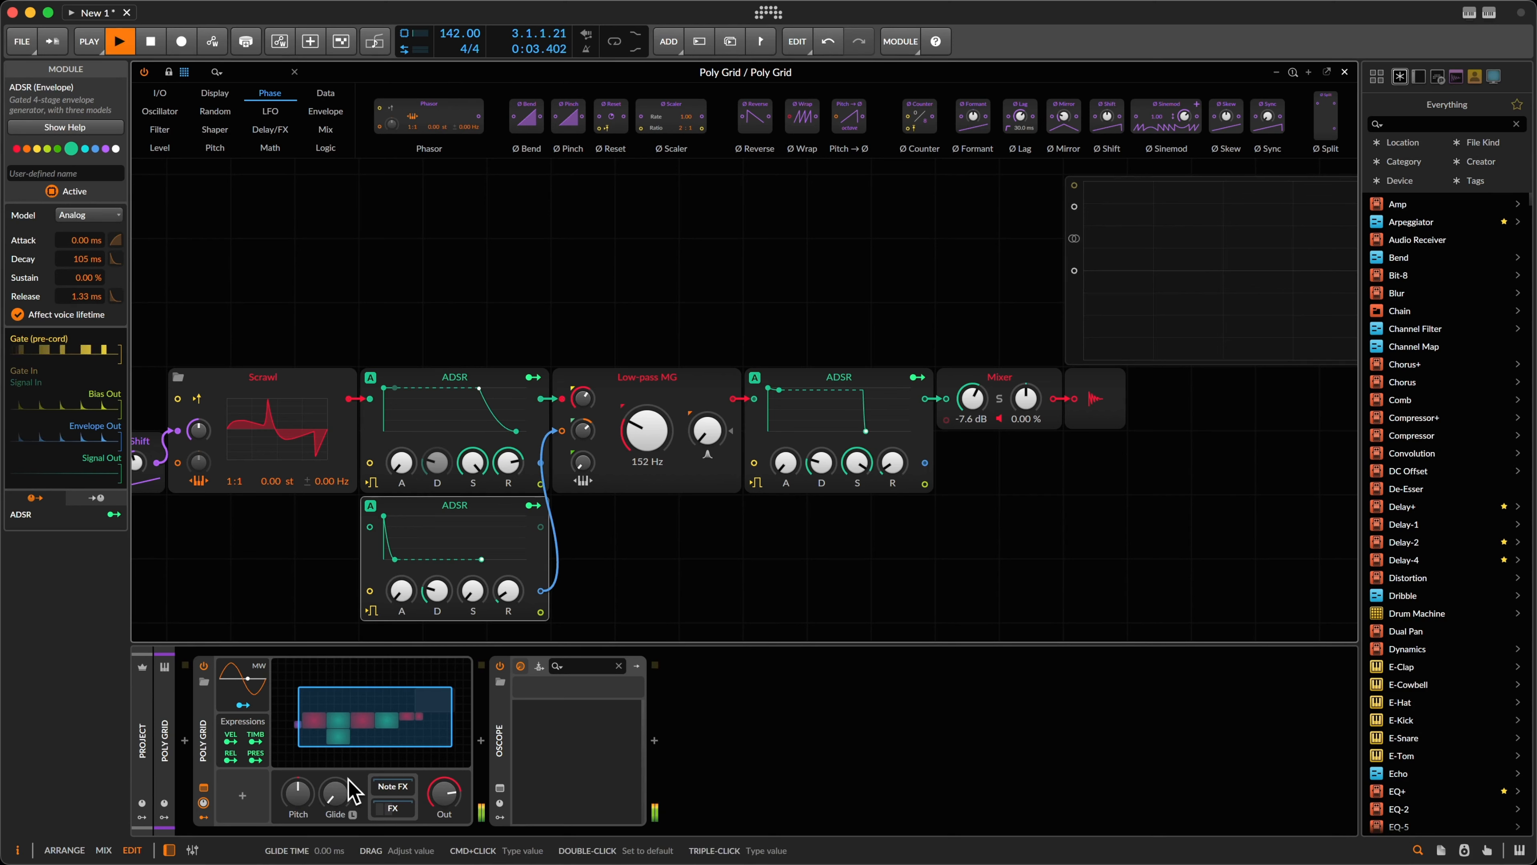
{"action": "key", "text": "space"}
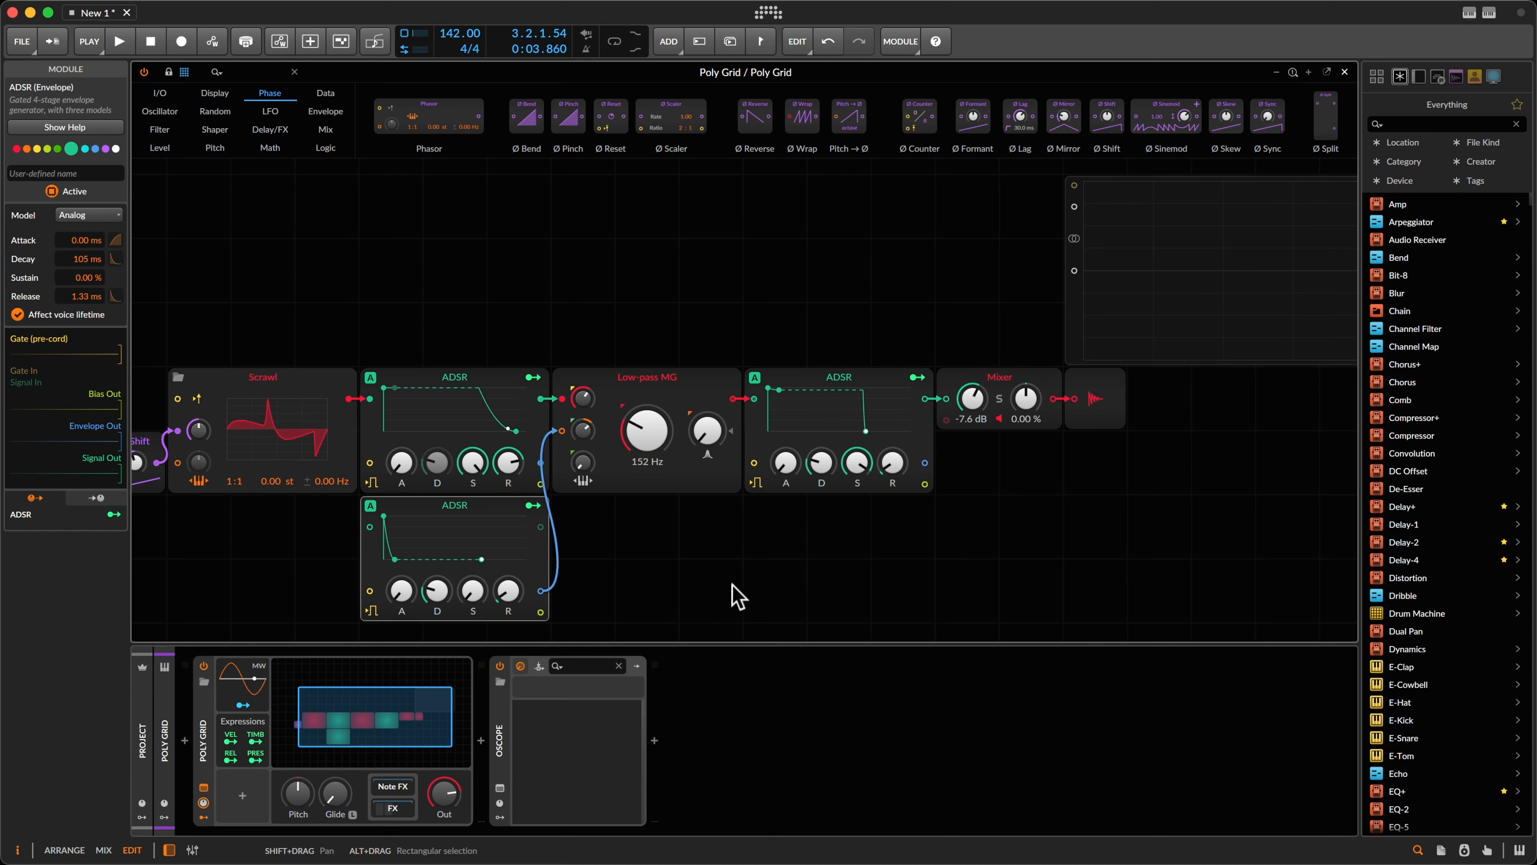
Step: Play the bass alongside the kick from the mixer and Poly Grid views, then stop and show the piano roll
{"action": "key", "text": "alt+2"}
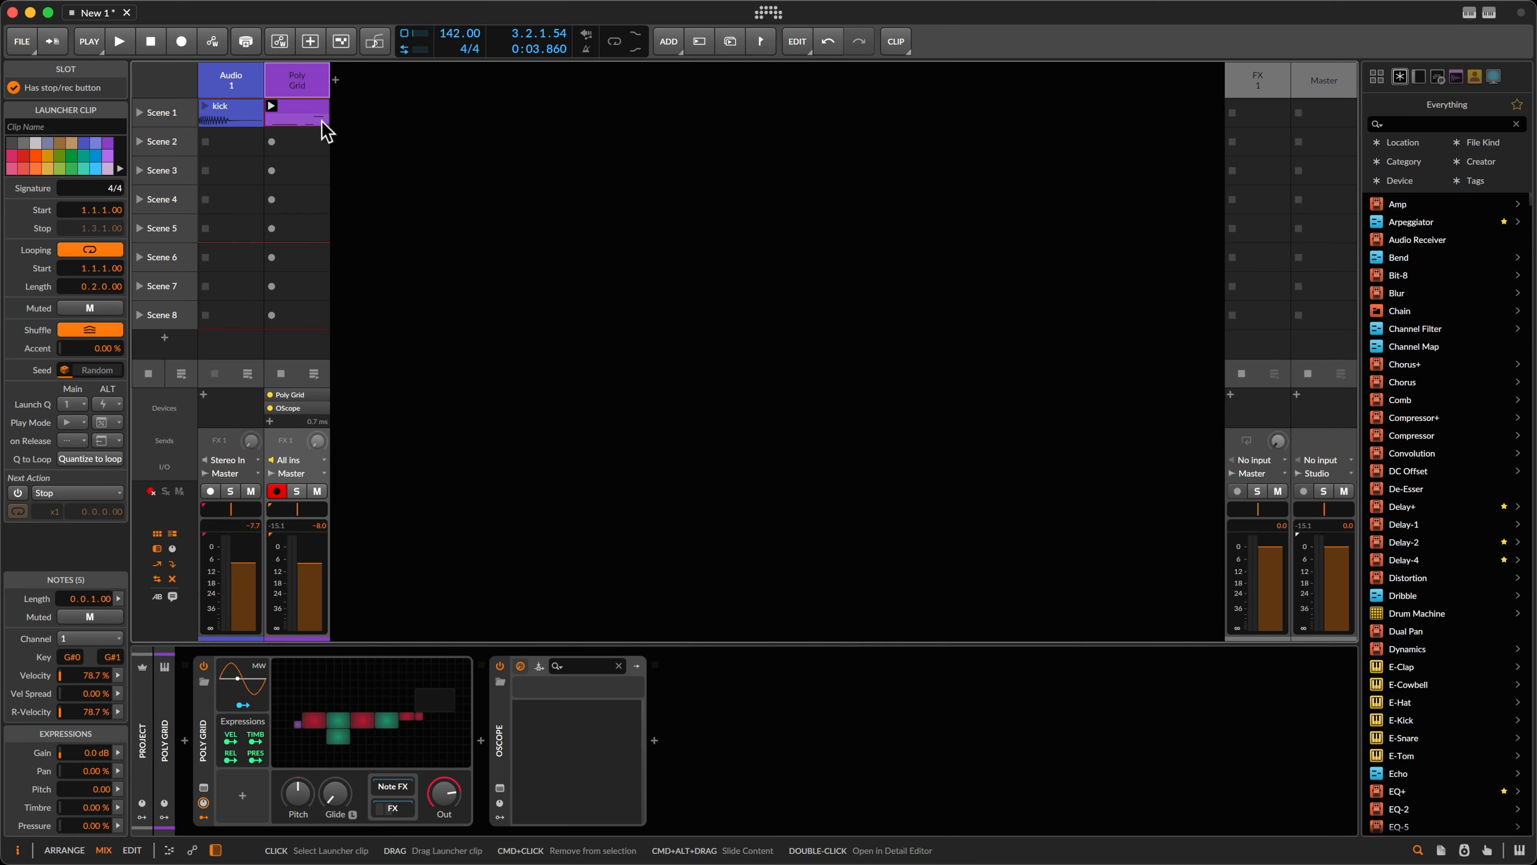
{"action": "key", "text": "alt+g"}
{"action": "key", "text": "alt+g"}
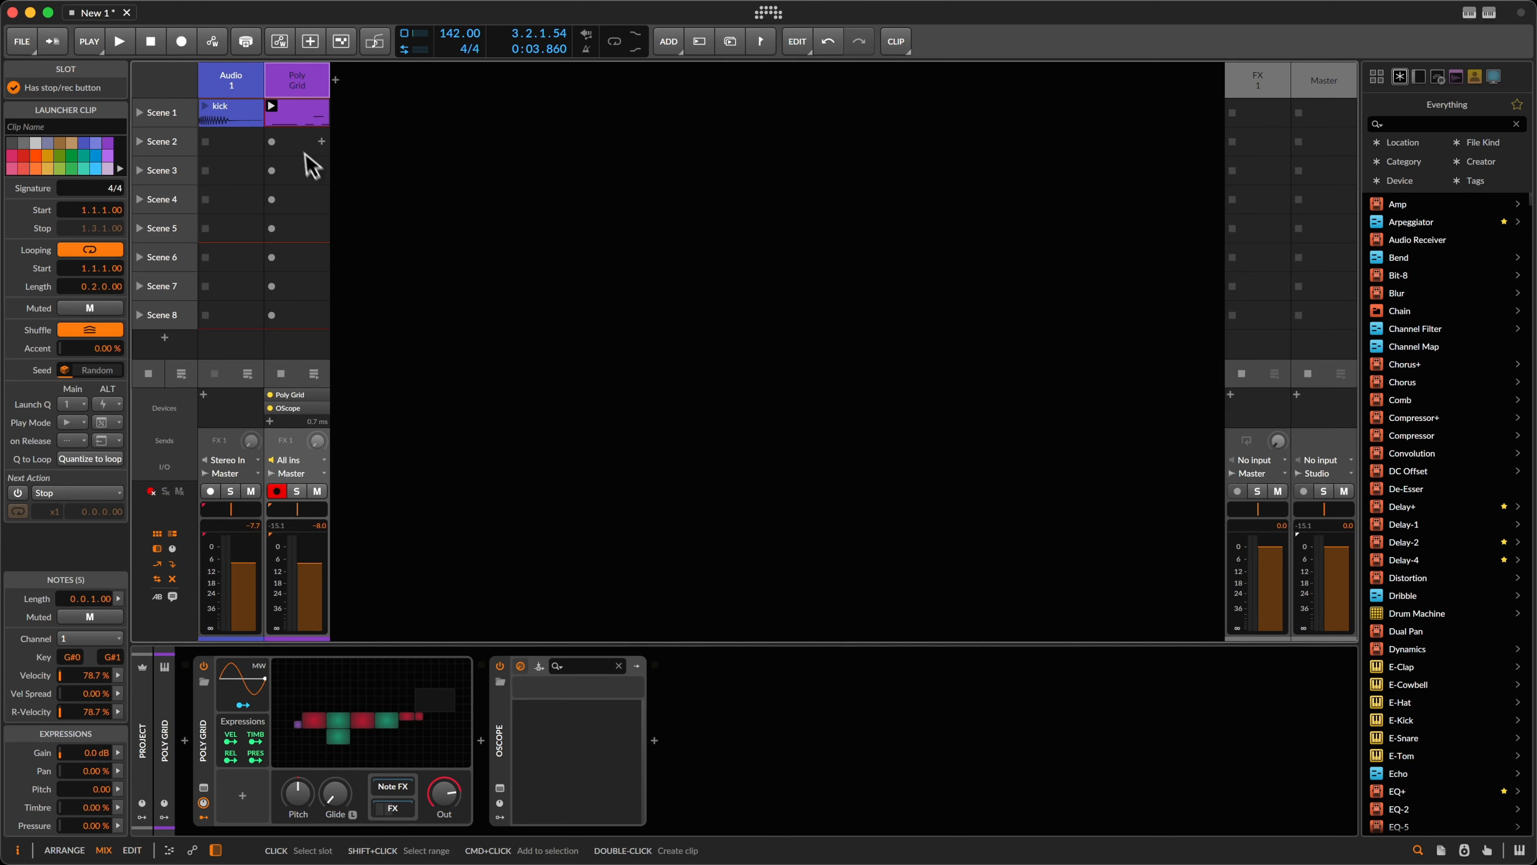
{"action": "key", "text": "alt+g"}
{"action": "key", "text": "alt+g"}
{"action": "key", "text": "alt+g"}
{"action": "key", "text": "alt+g"}
{"action": "key", "text": "alt+g"}
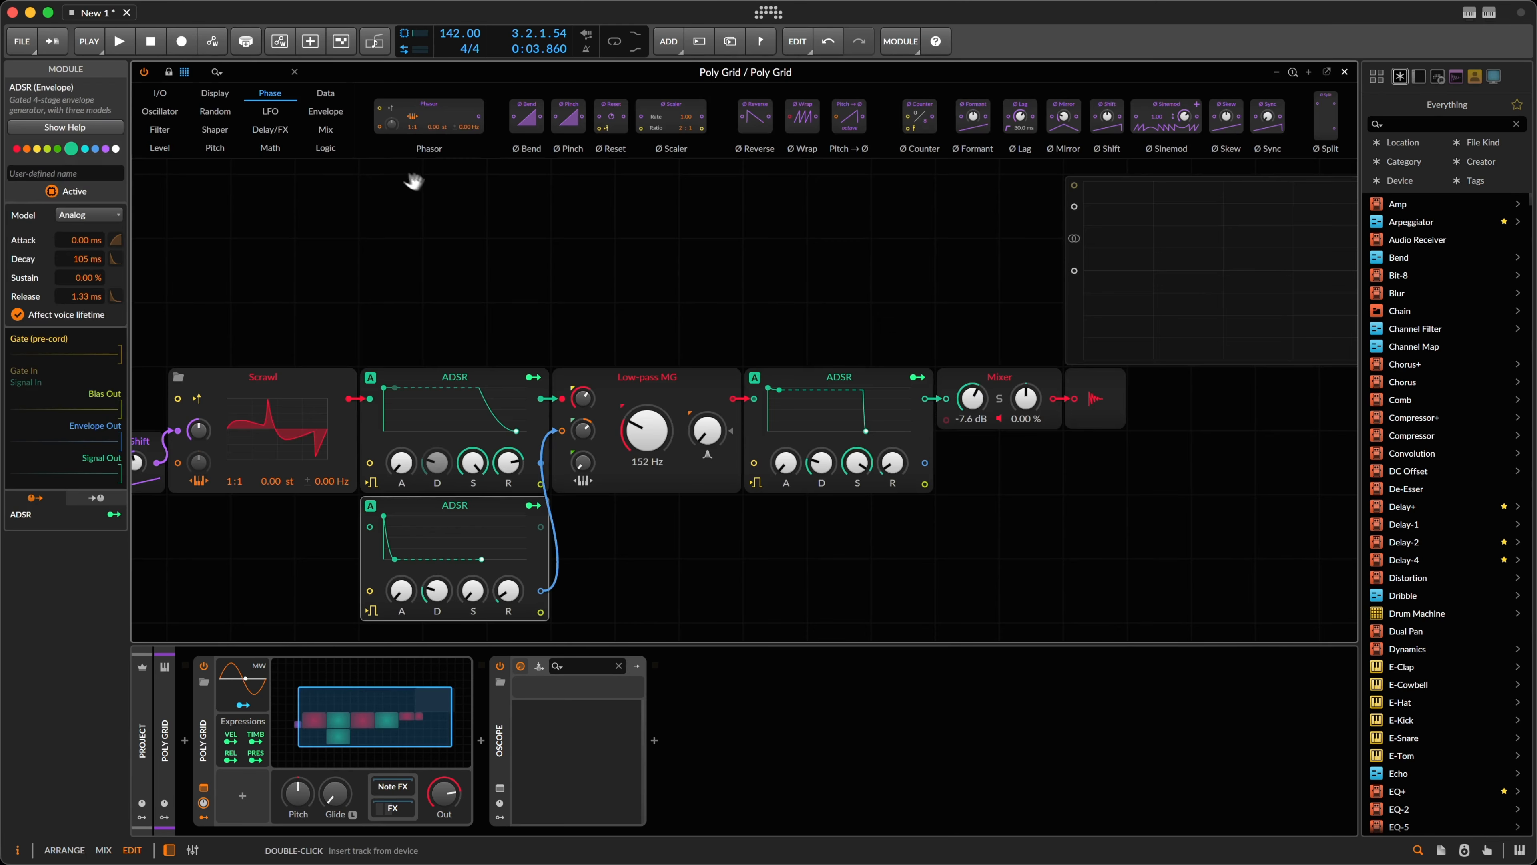
{"action": "key", "text": "alt+g"}
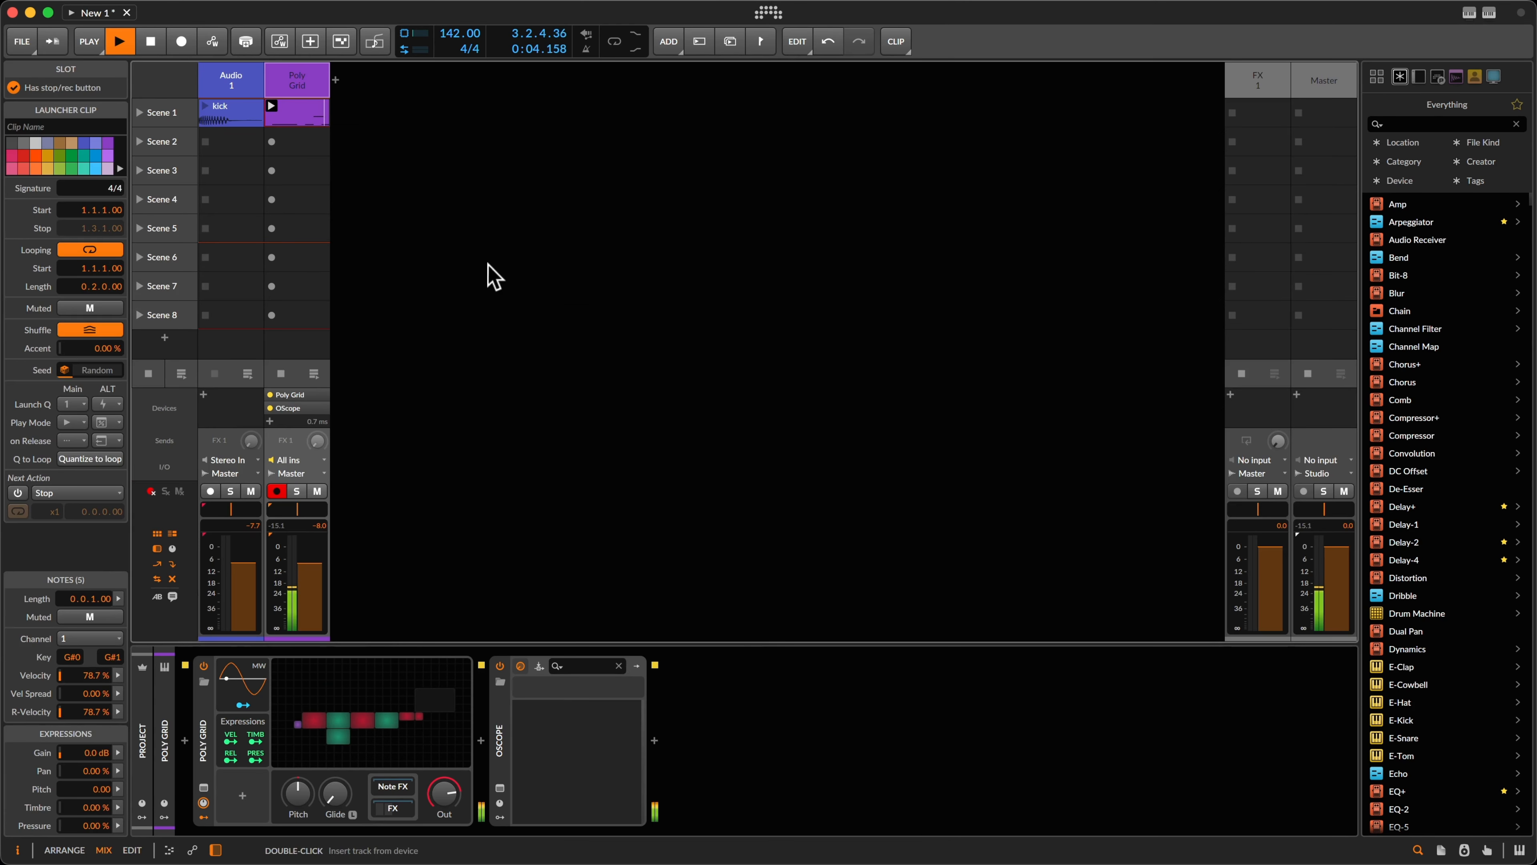
{"action": "key", "text": "space"}
{"action": "key", "text": "Tab"}
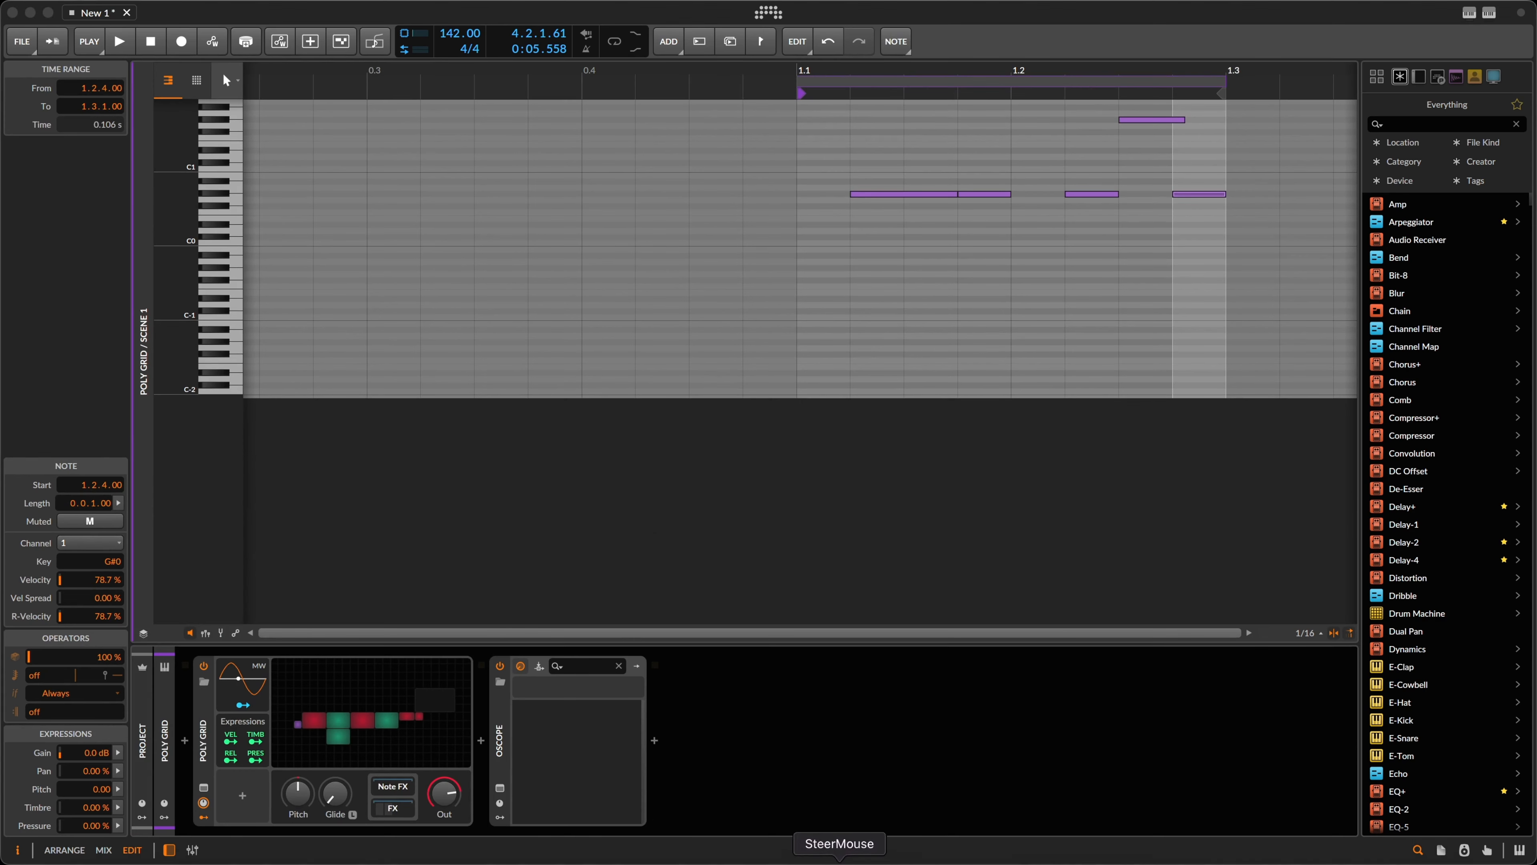
Step: Select SteerMouse's Bitwig Studio profile, close the settings, and return to Bitwig's mixer layout
{"action": "left_click", "coordinate": [839, 864]}
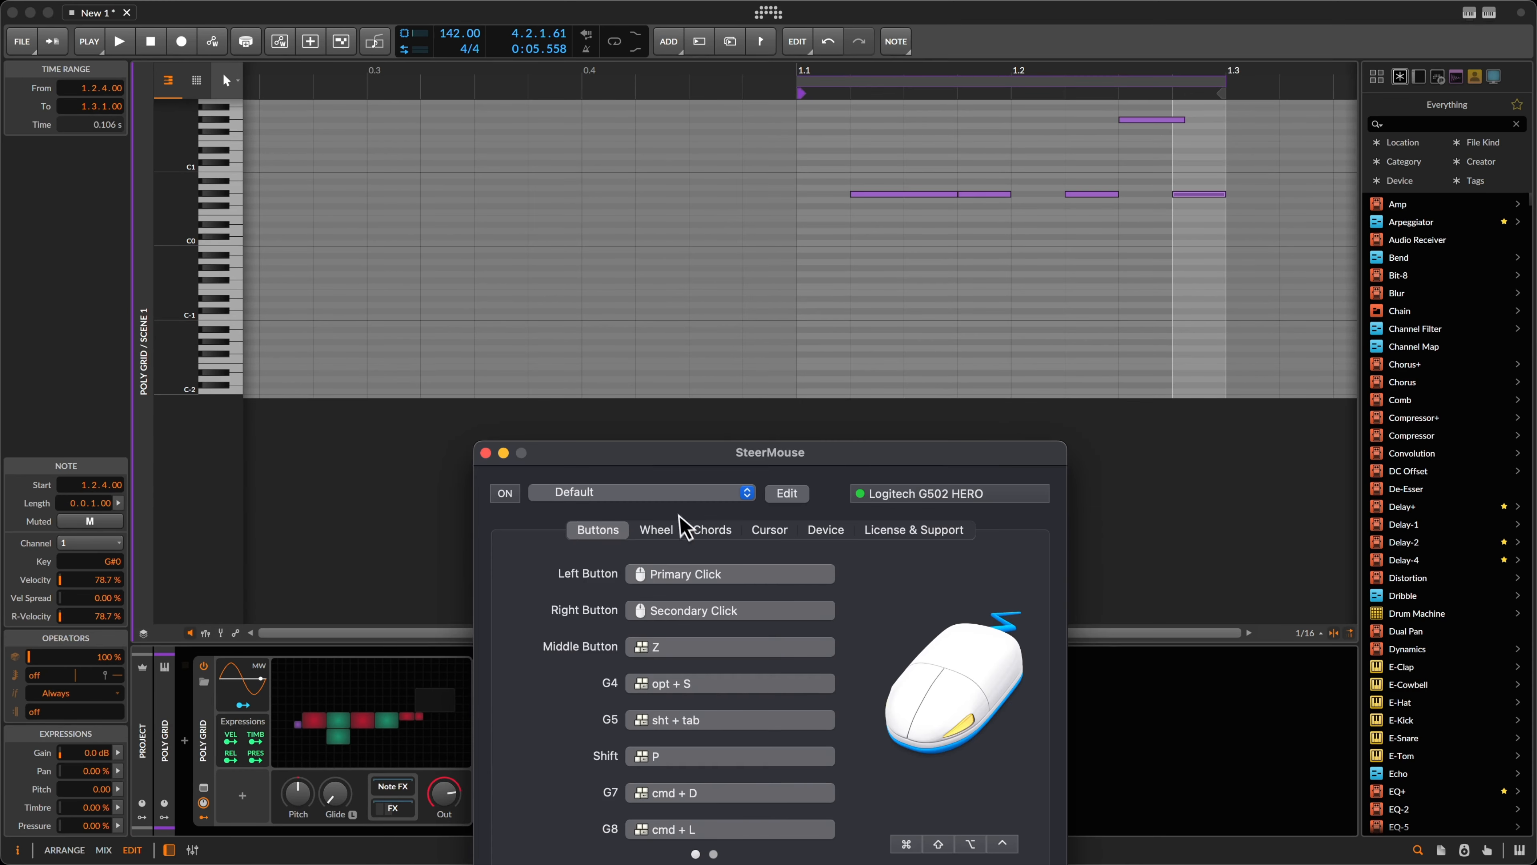
{"action": "left_click", "coordinate": [665, 493]}
{"action": "left_click", "coordinate": [649, 514]}
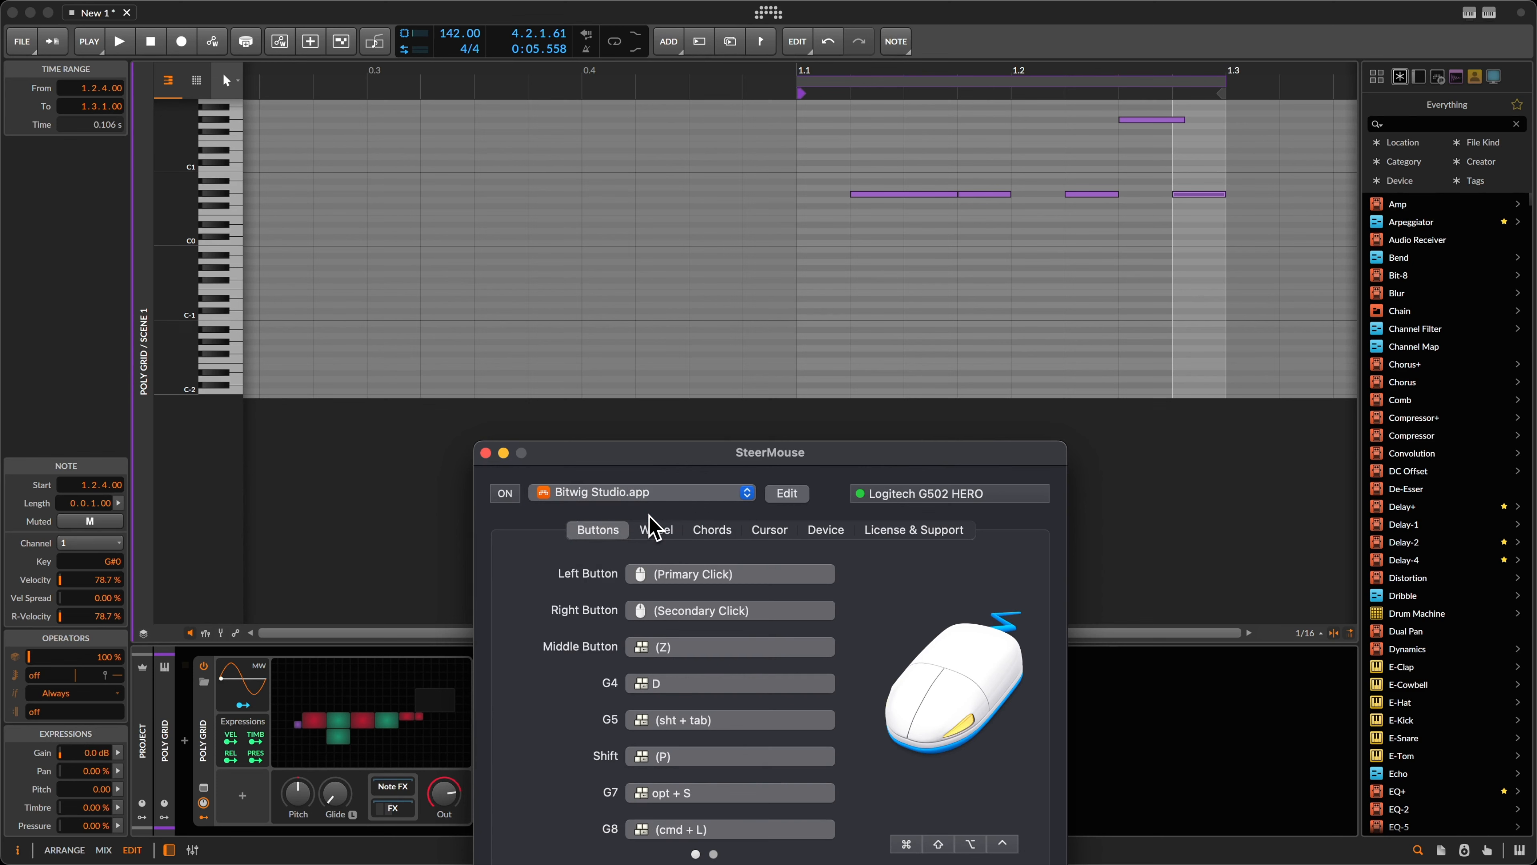
{"action": "left_click", "coordinate": [486, 453]}
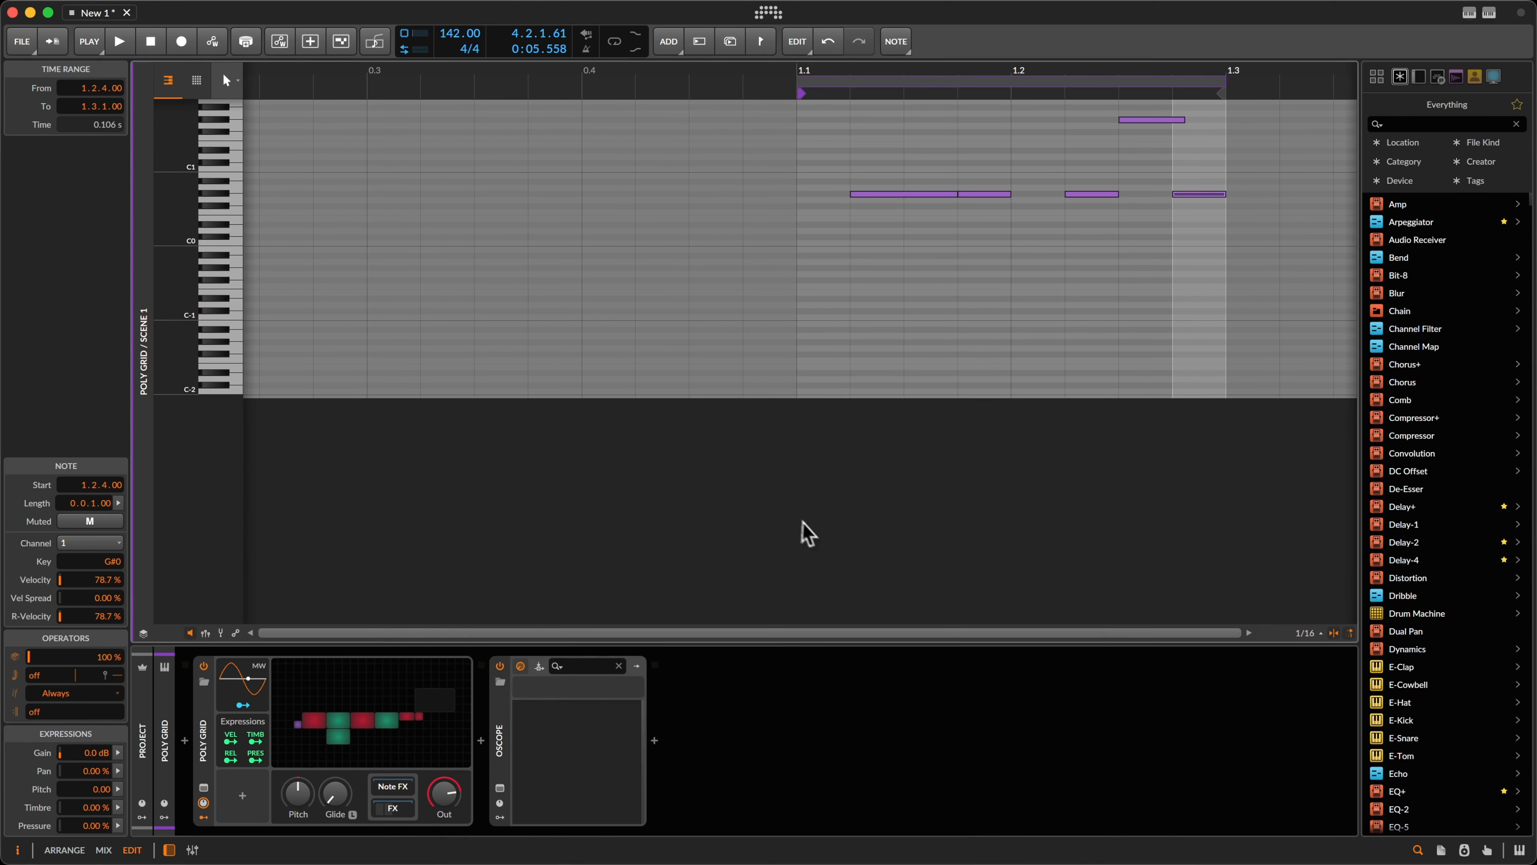
{"action": "key", "text": "Tab"}
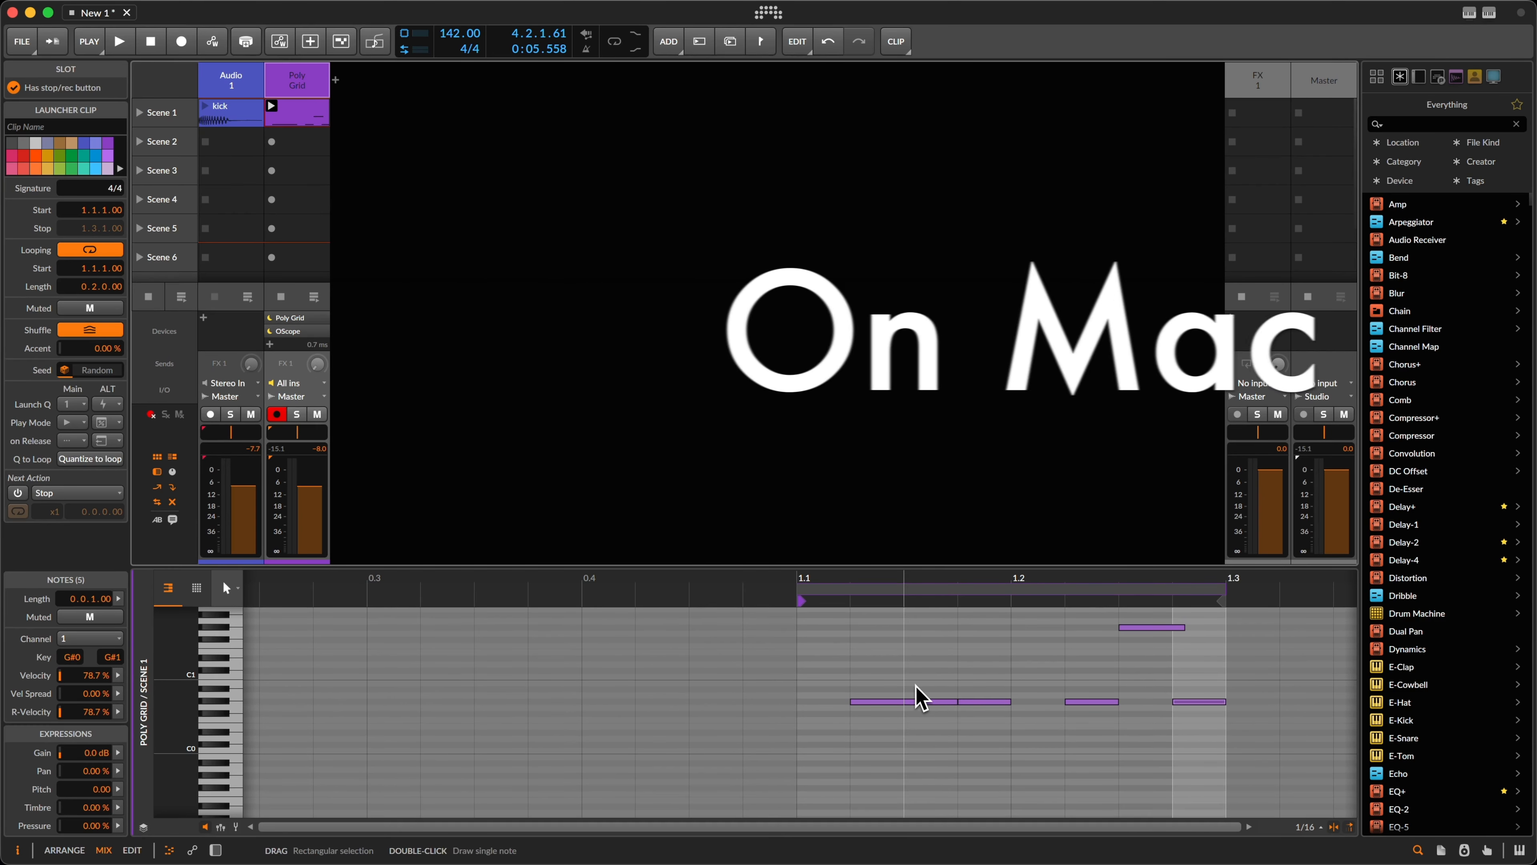
Step: Zoom the bass clip's note editor into bars 1.1–1.3, then return to the mixer layout
{"action": "key", "text": "Tab"}
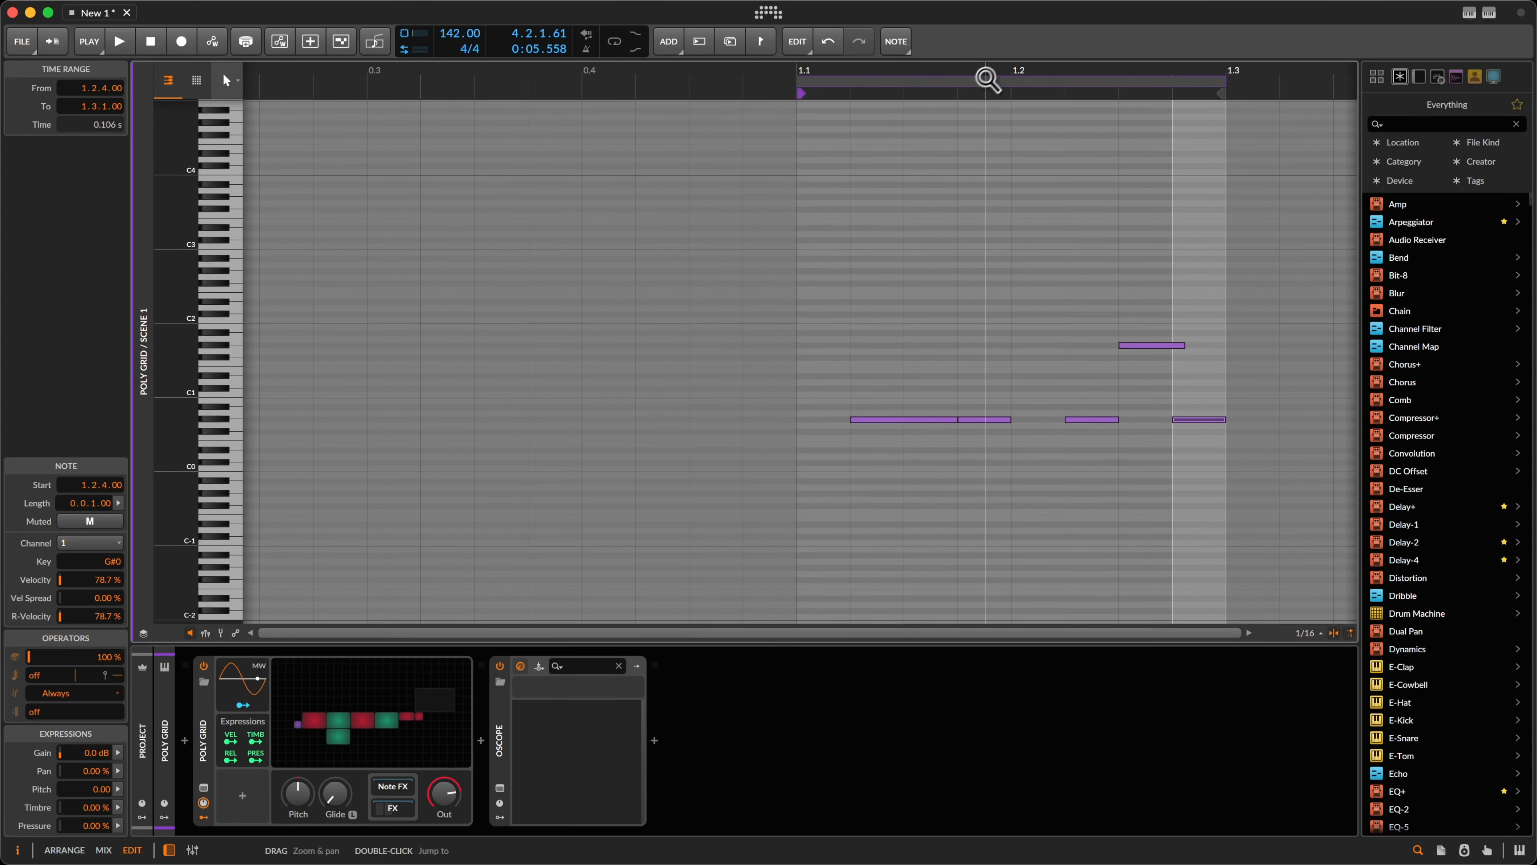
{"action": "left_click_drag", "start_coordinate": [986, 79], "coordinate": [801, 68]}
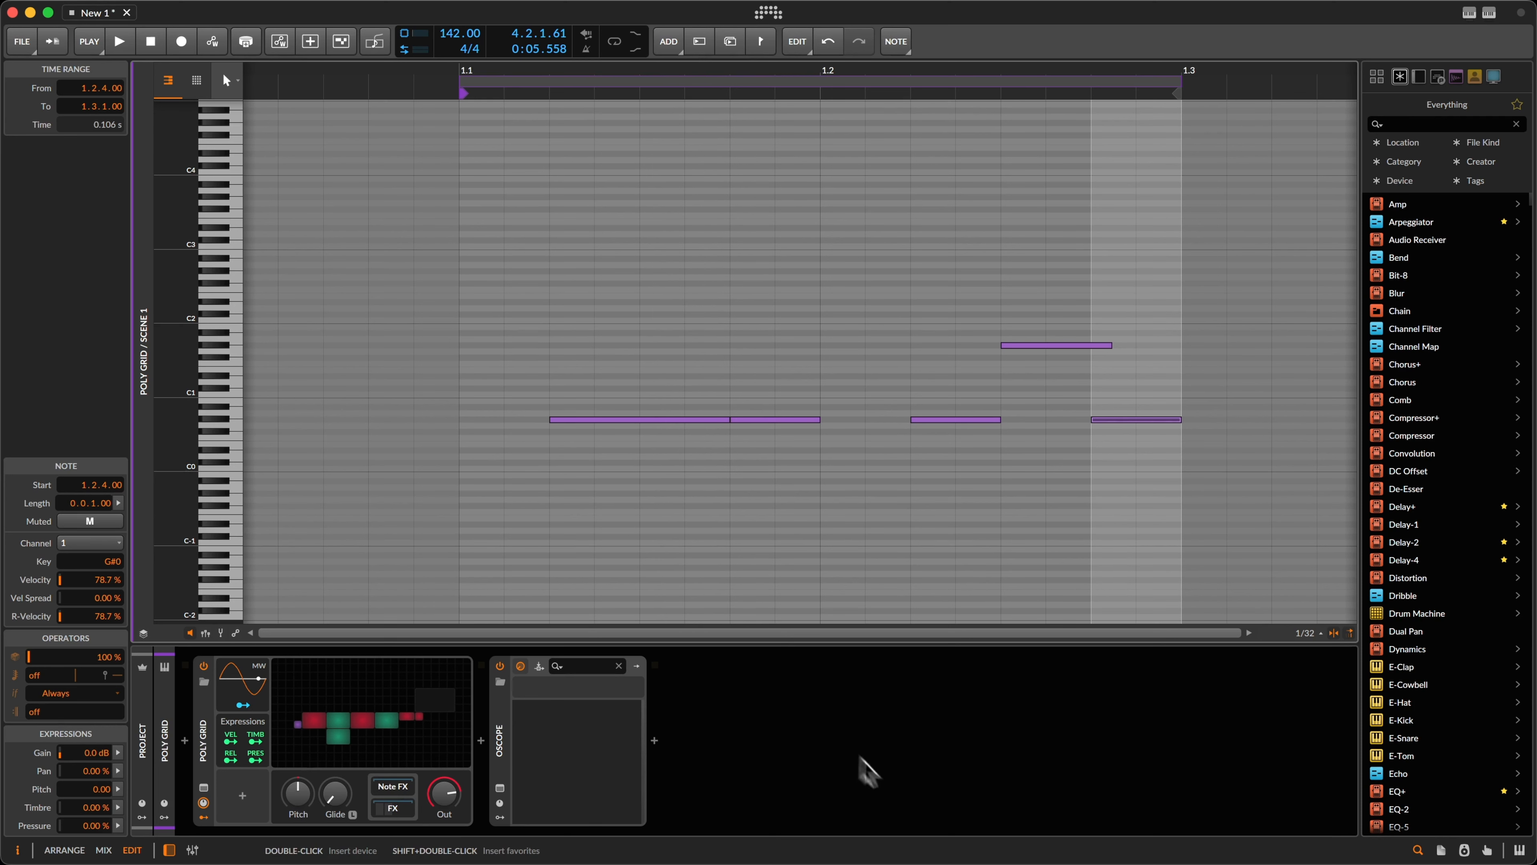
{"action": "key", "text": "alt+2"}
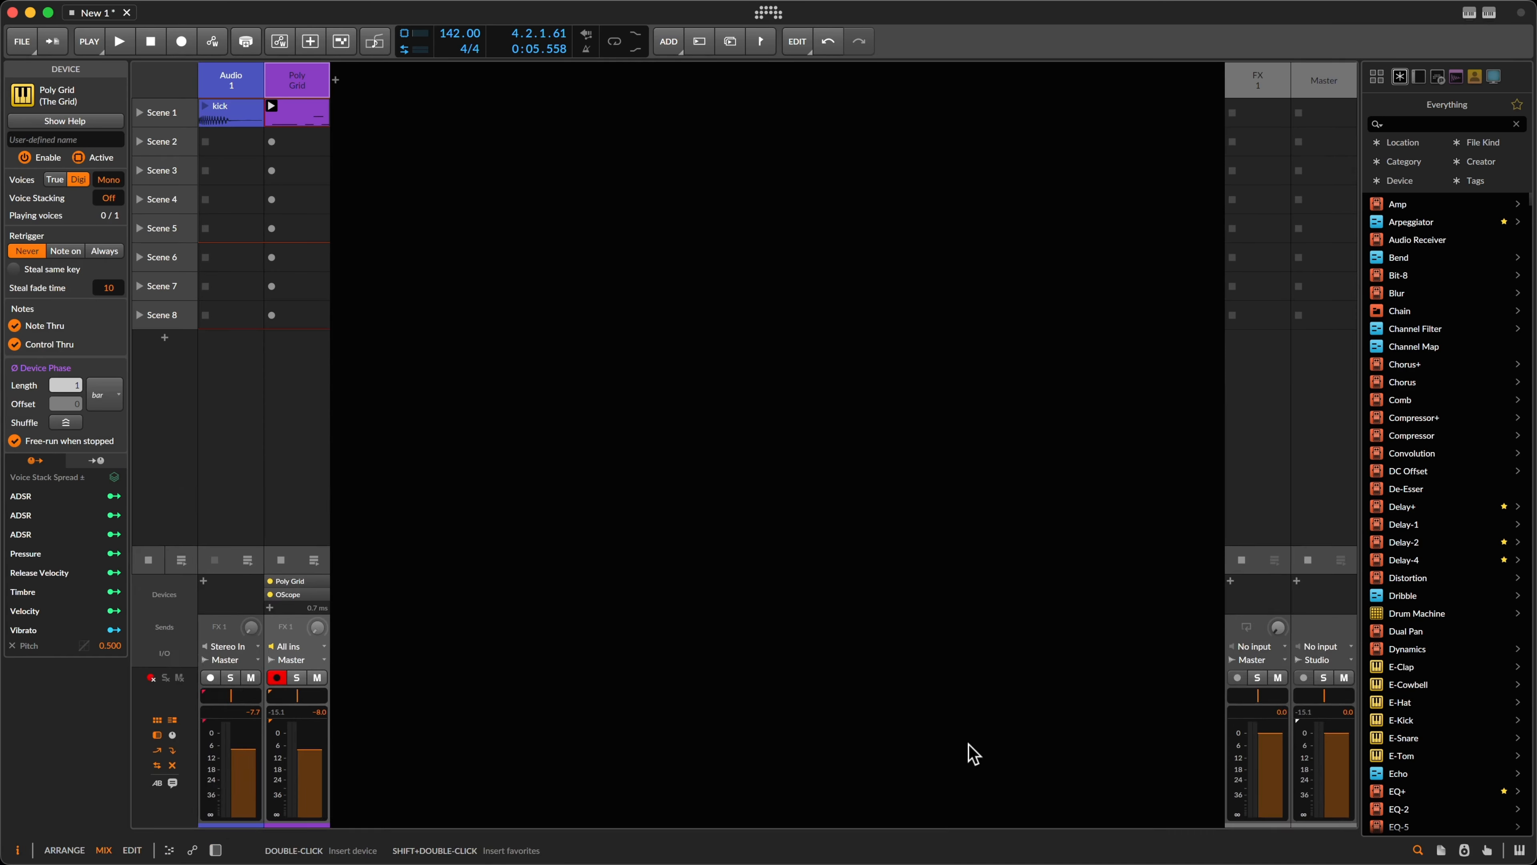
Step: Open the Poly Grid patch, select the high note, and raise the Glide knob to about 99 ms
{"action": "key", "text": "d"}
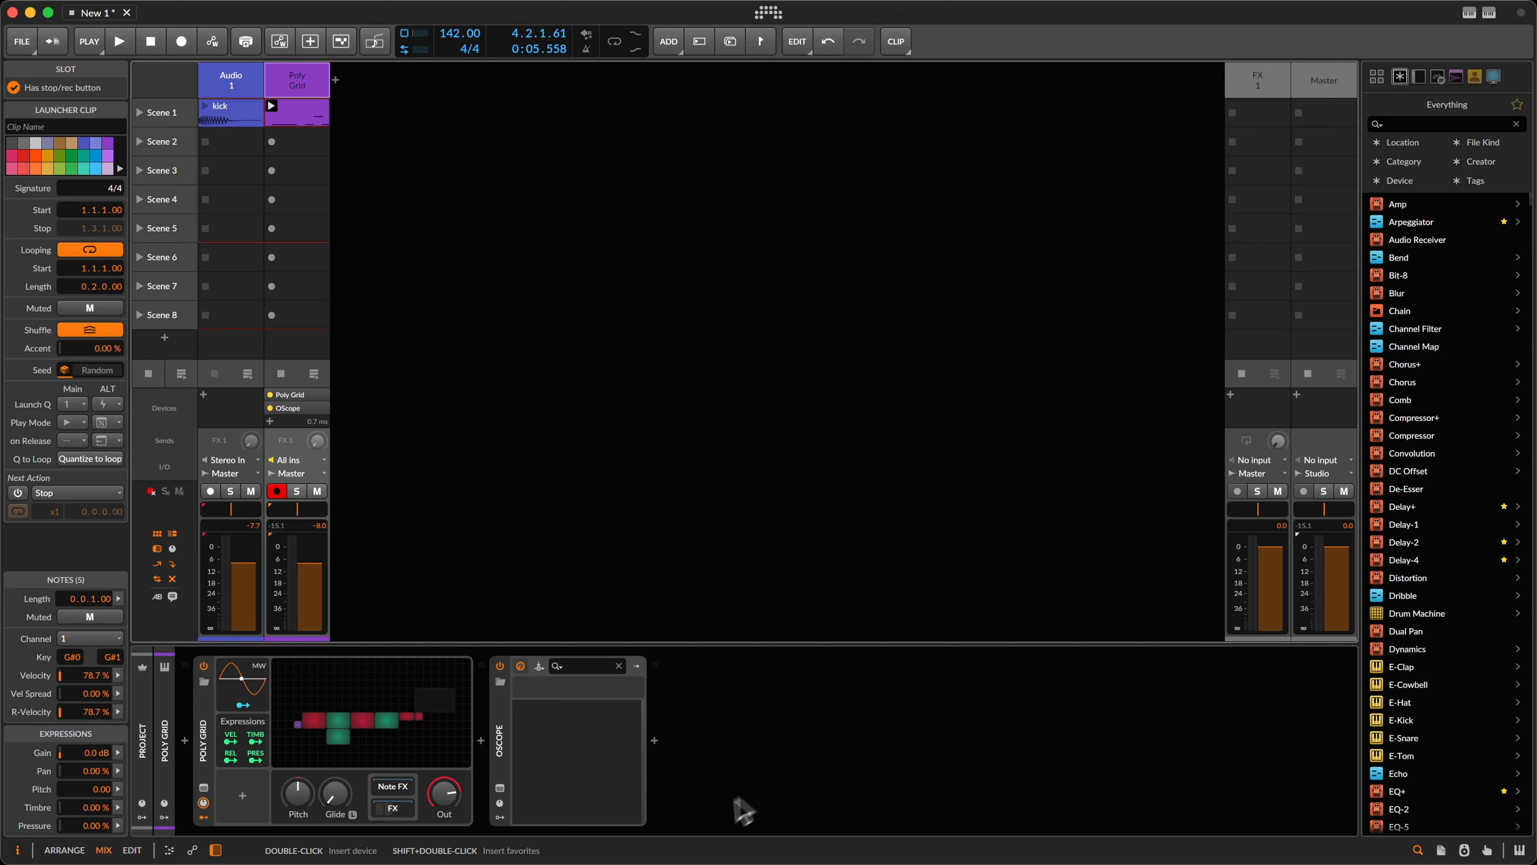
{"action": "double_click", "coordinate": [444, 702]}
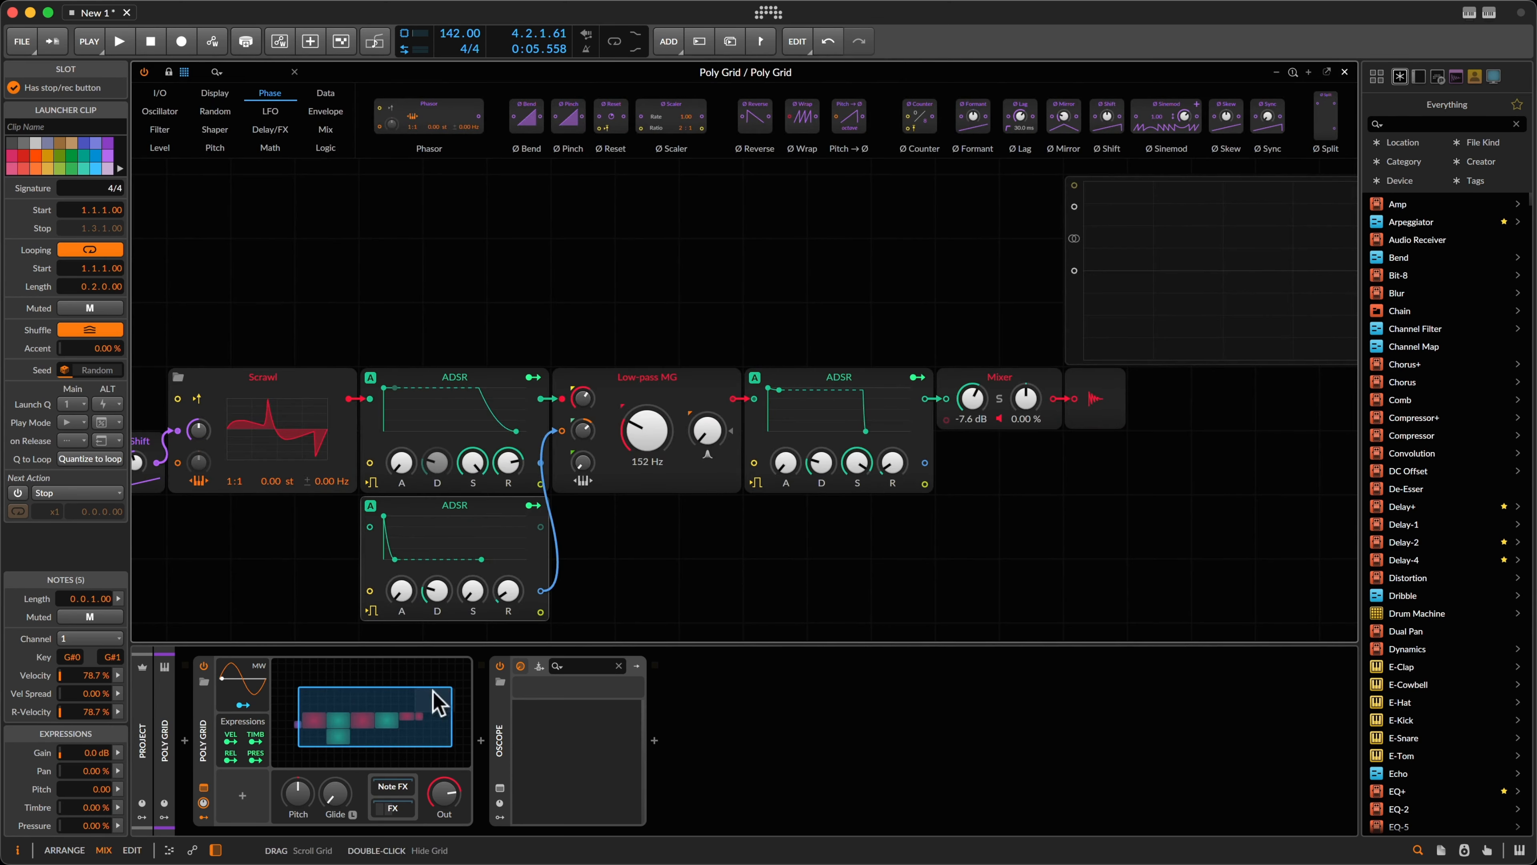
{"action": "key", "text": "alt+3"}
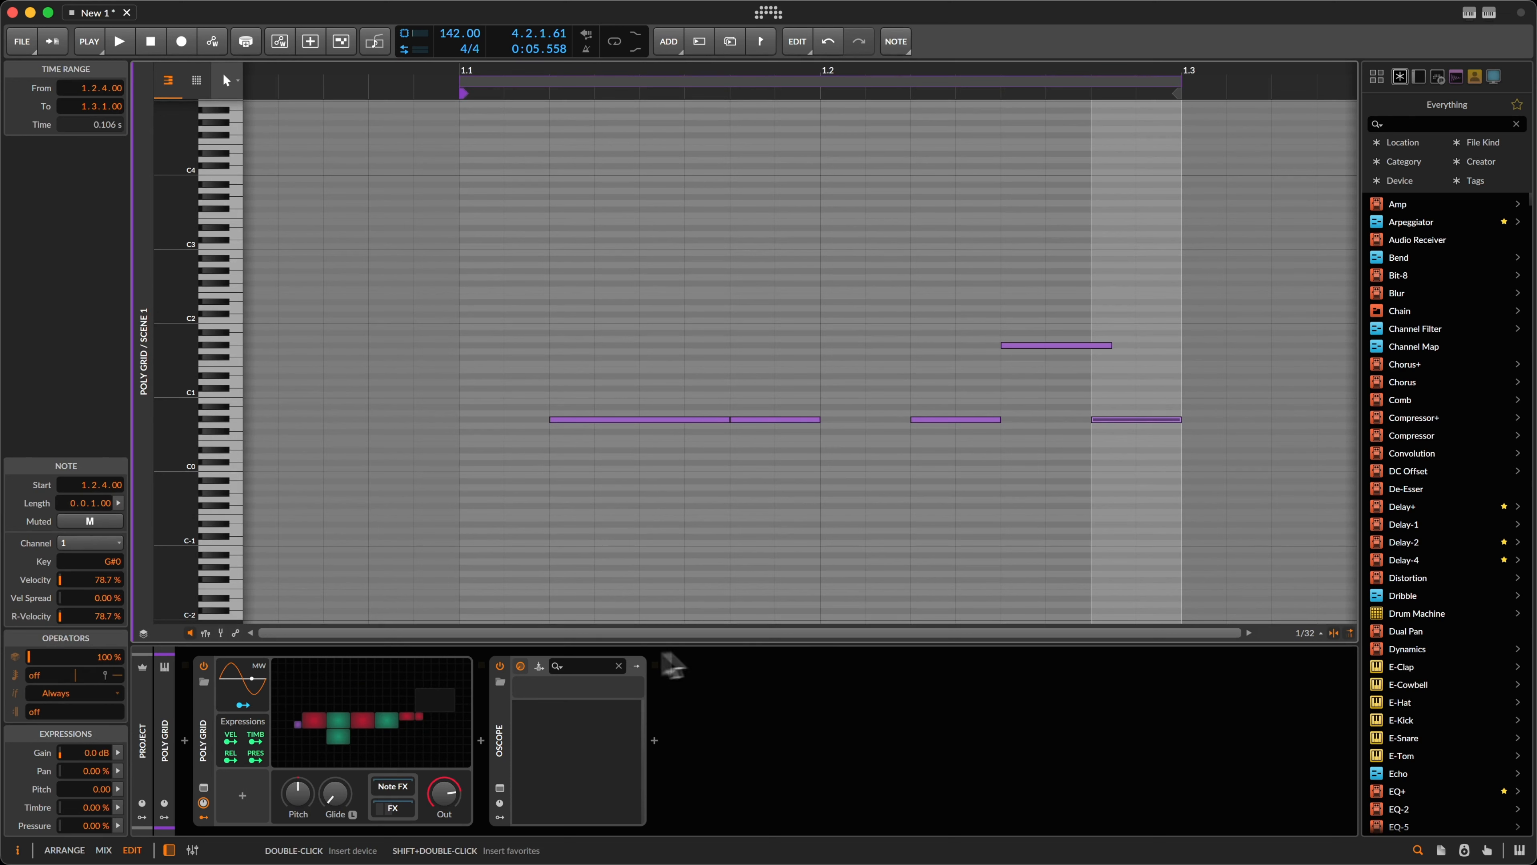
{"action": "left_click_drag", "start_coordinate": [1008, 298], "coordinate": [1131, 446]}
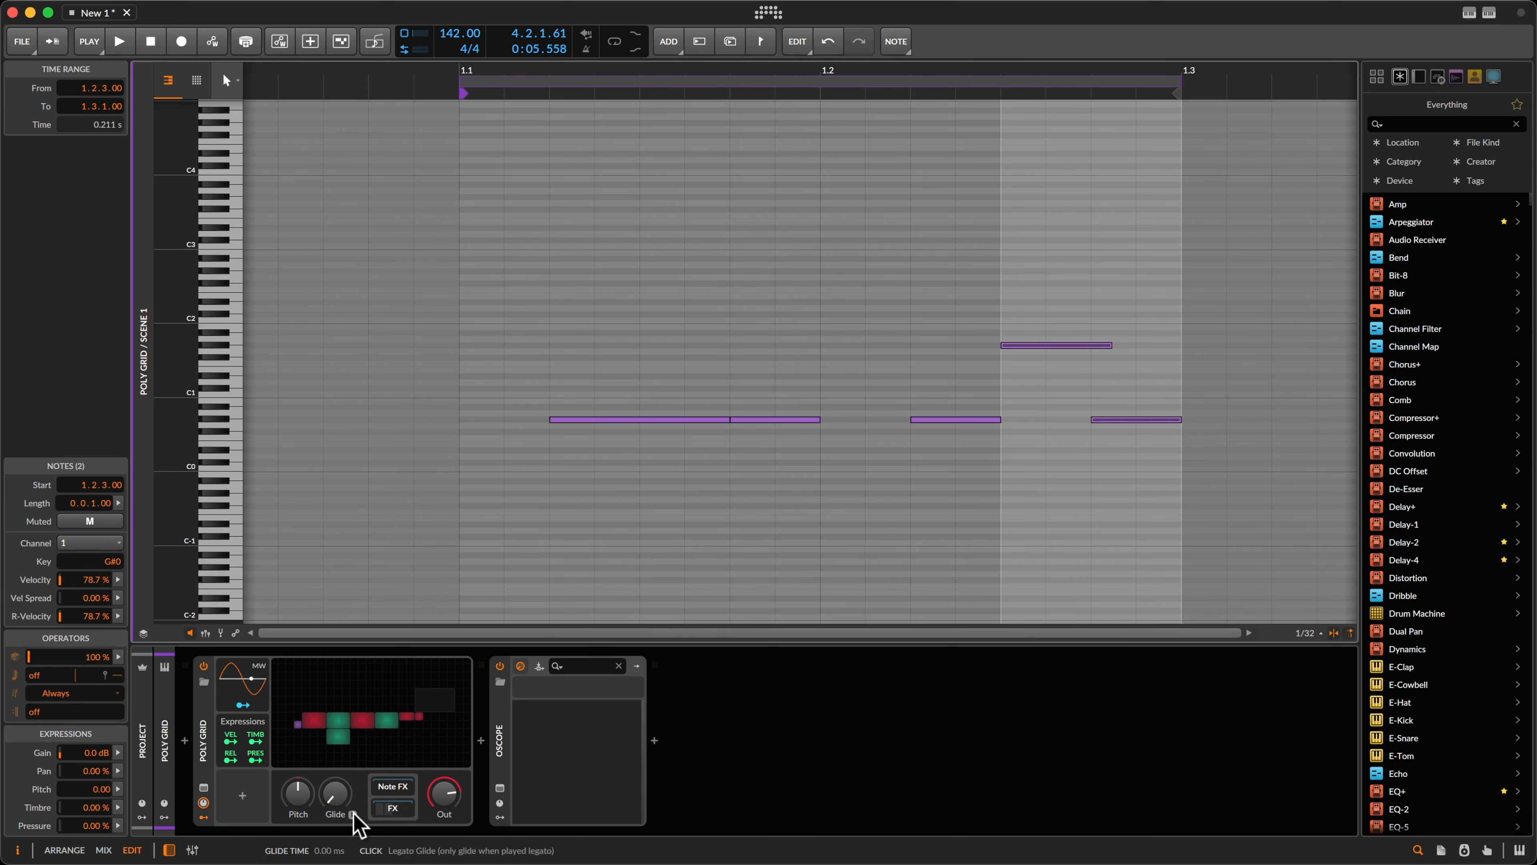
{"action": "left_click_drag", "start_coordinate": [340, 804], "coordinate": [331, 798]}
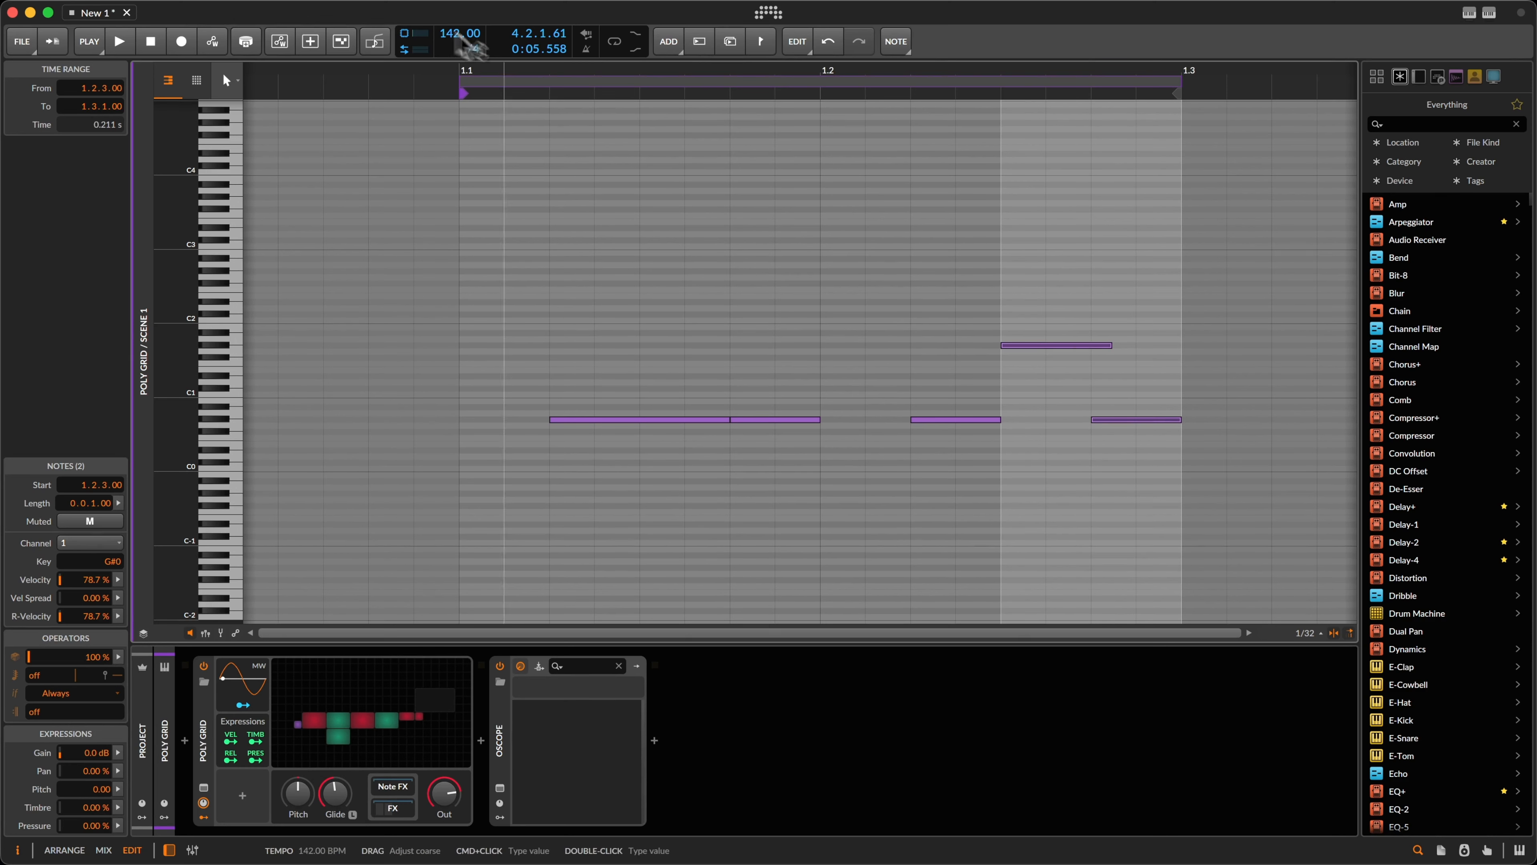
Step: Clear the note and time selections and set the Glide time to about 103 ms
{"action": "left_click", "coordinate": [1087, 448]}
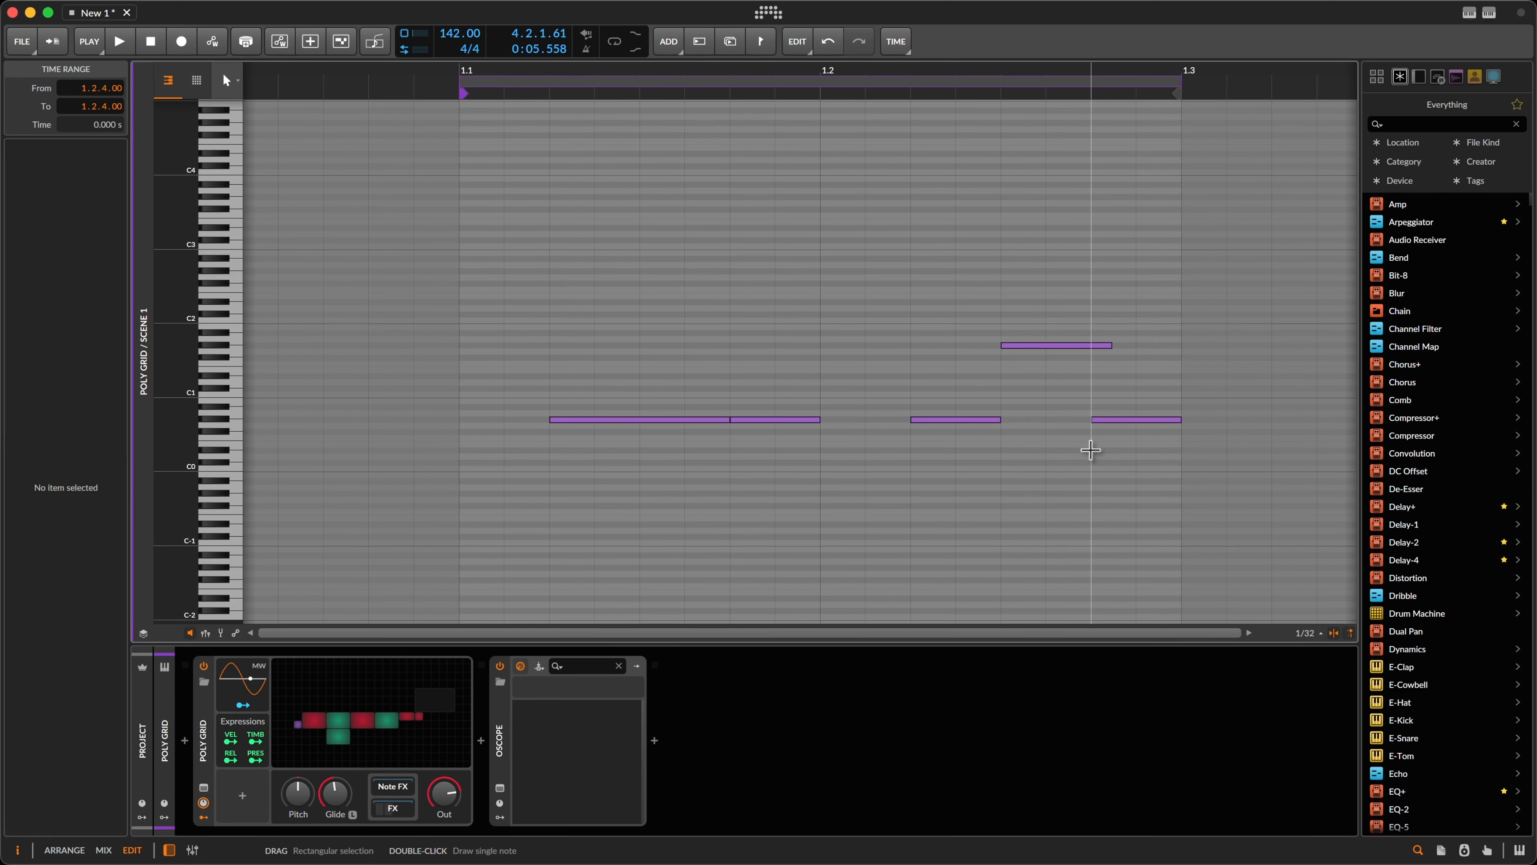
{"action": "left_click_drag", "start_coordinate": [1090, 450], "coordinate": [1175, 450]}
{"action": "left_click", "coordinate": [1102, 340]}
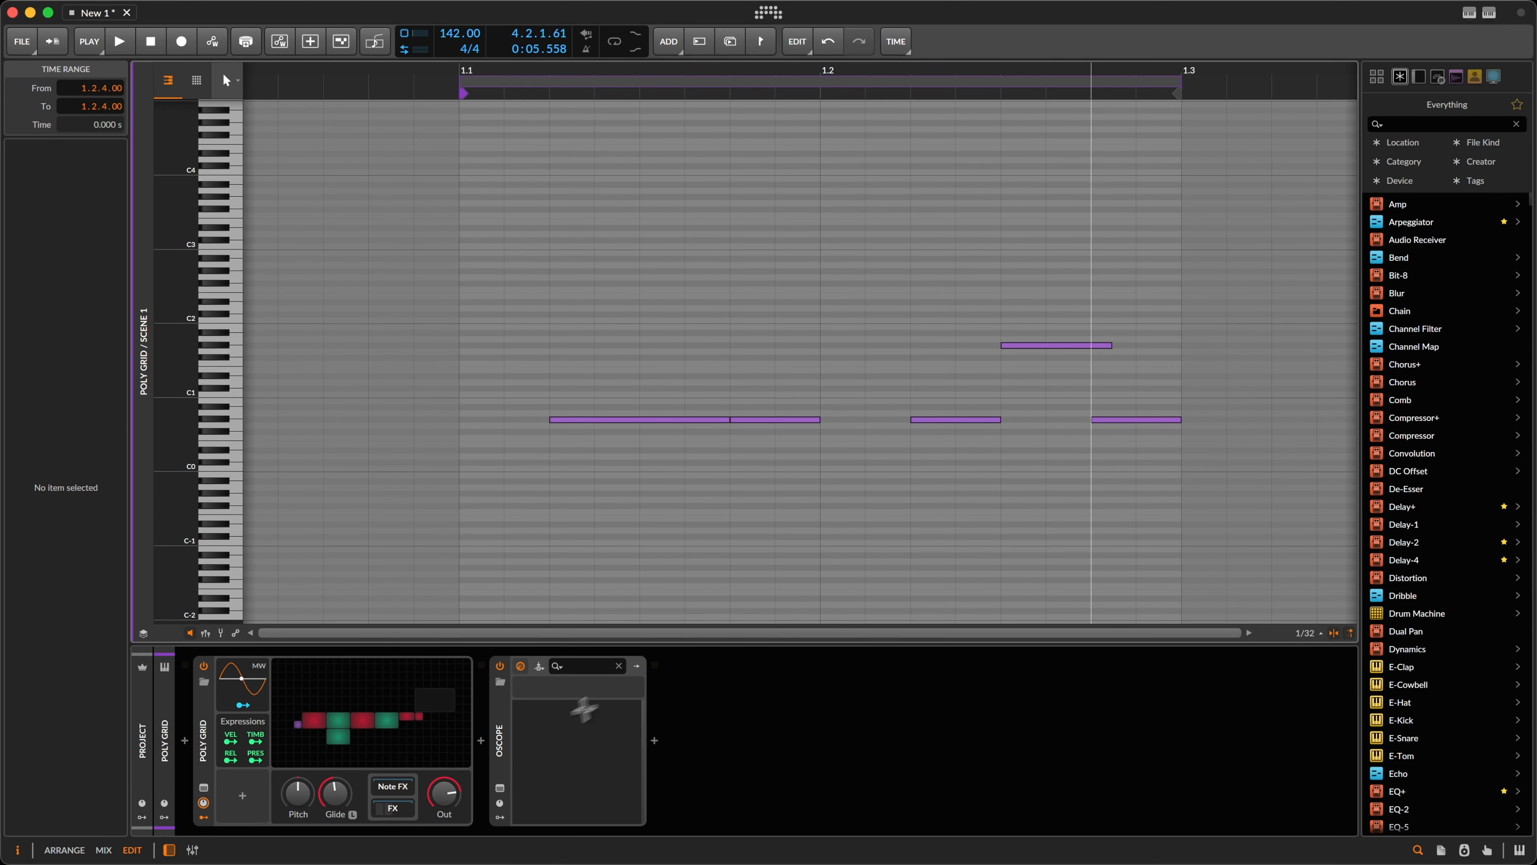
{"action": "left_click_drag", "start_coordinate": [332, 803], "coordinate": [334, 805]}
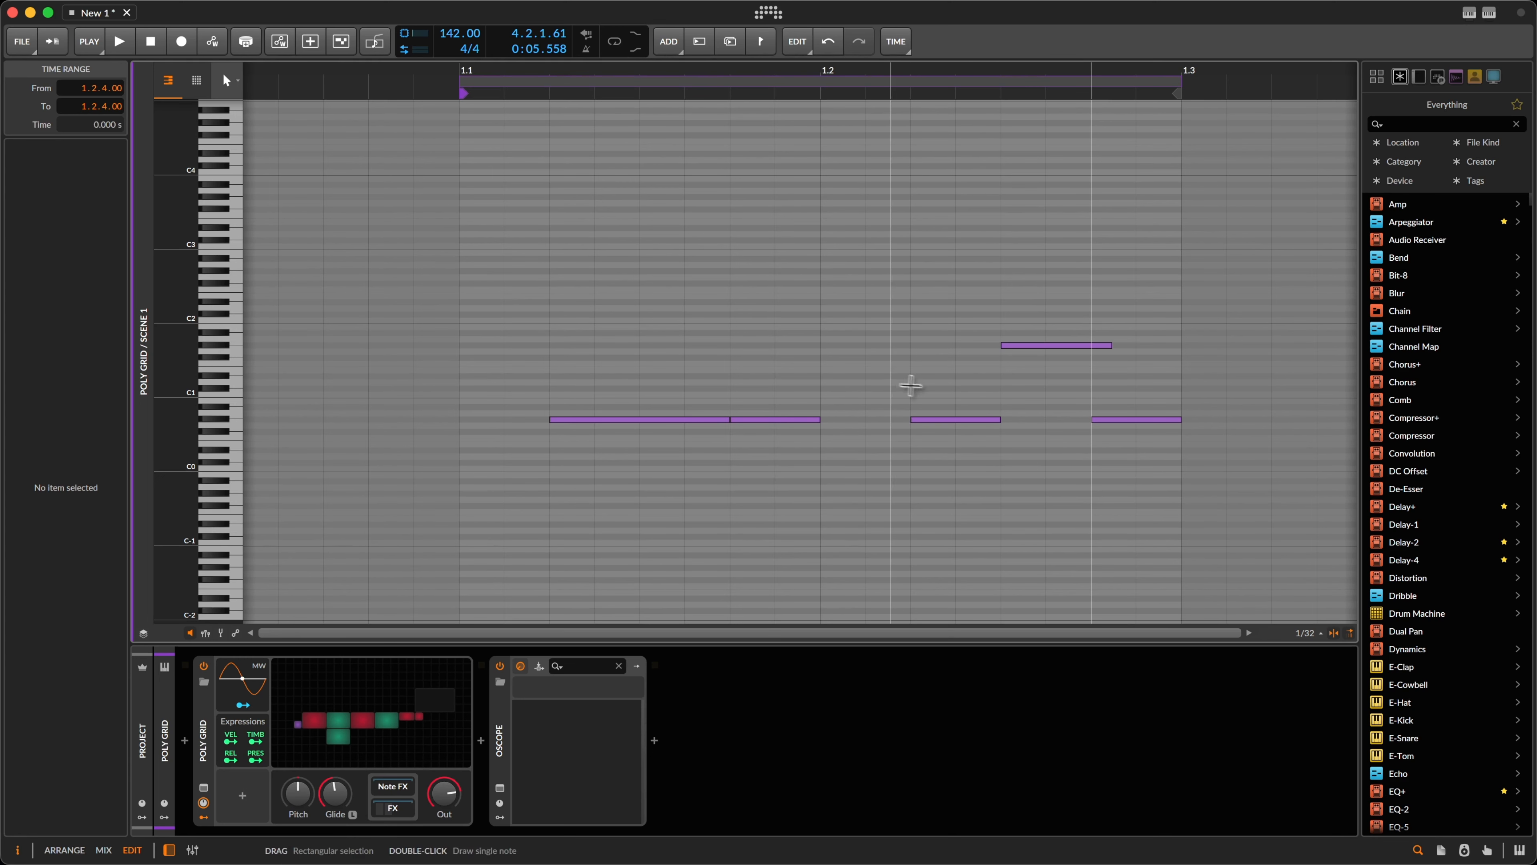
Step: Check the notes at 1.2.2 and 1.2.3, then turn on Legato Glide
{"action": "left_click_drag", "start_coordinate": [890, 387], "coordinate": [937, 427]}
{"action": "left_click_drag", "start_coordinate": [996, 309], "coordinate": [1057, 346]}
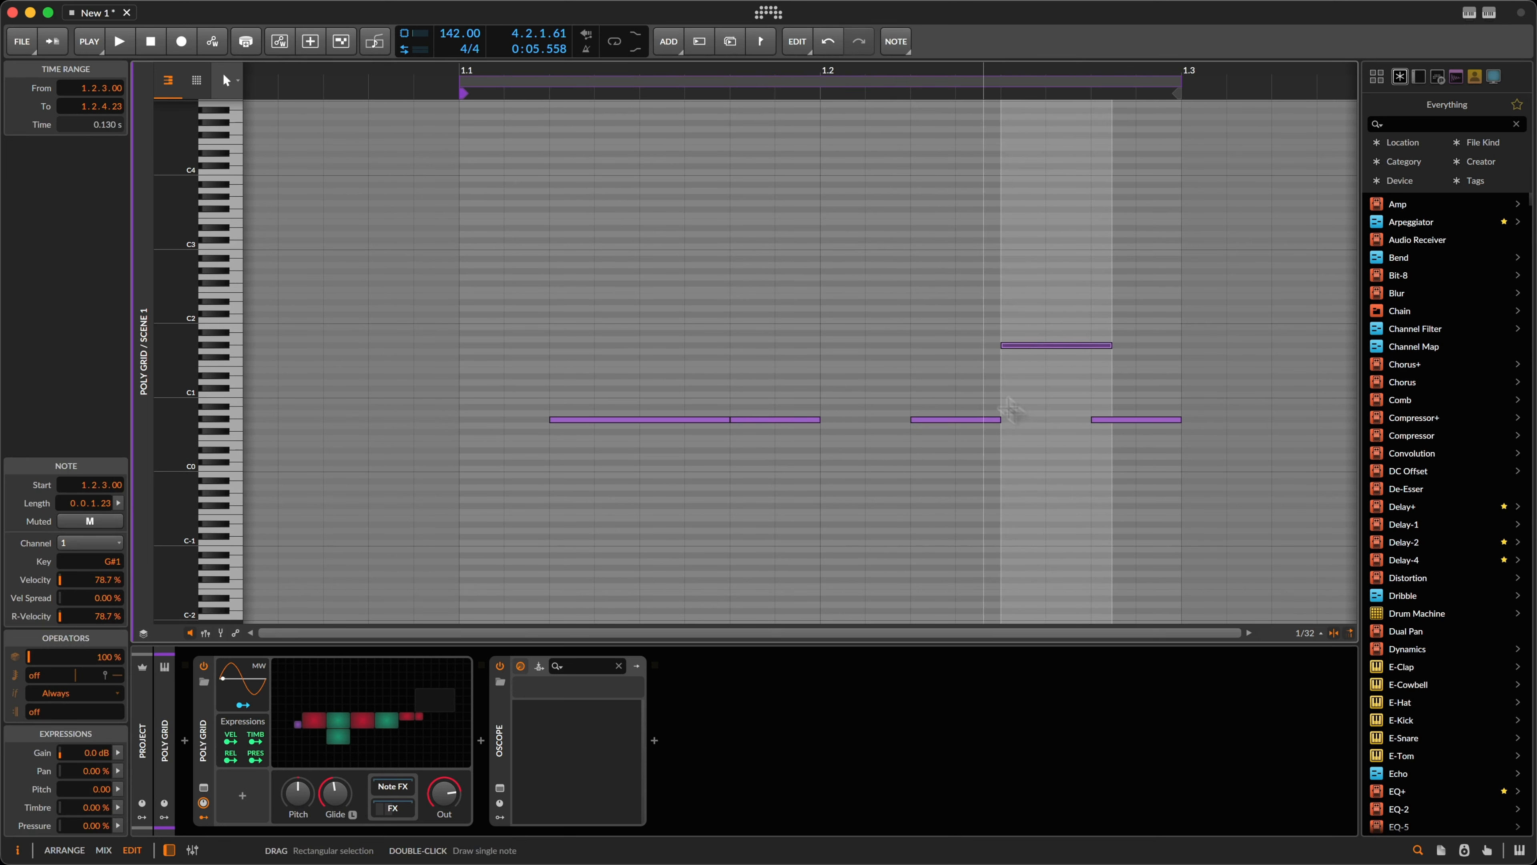
{"action": "left_click", "coordinate": [969, 360]}
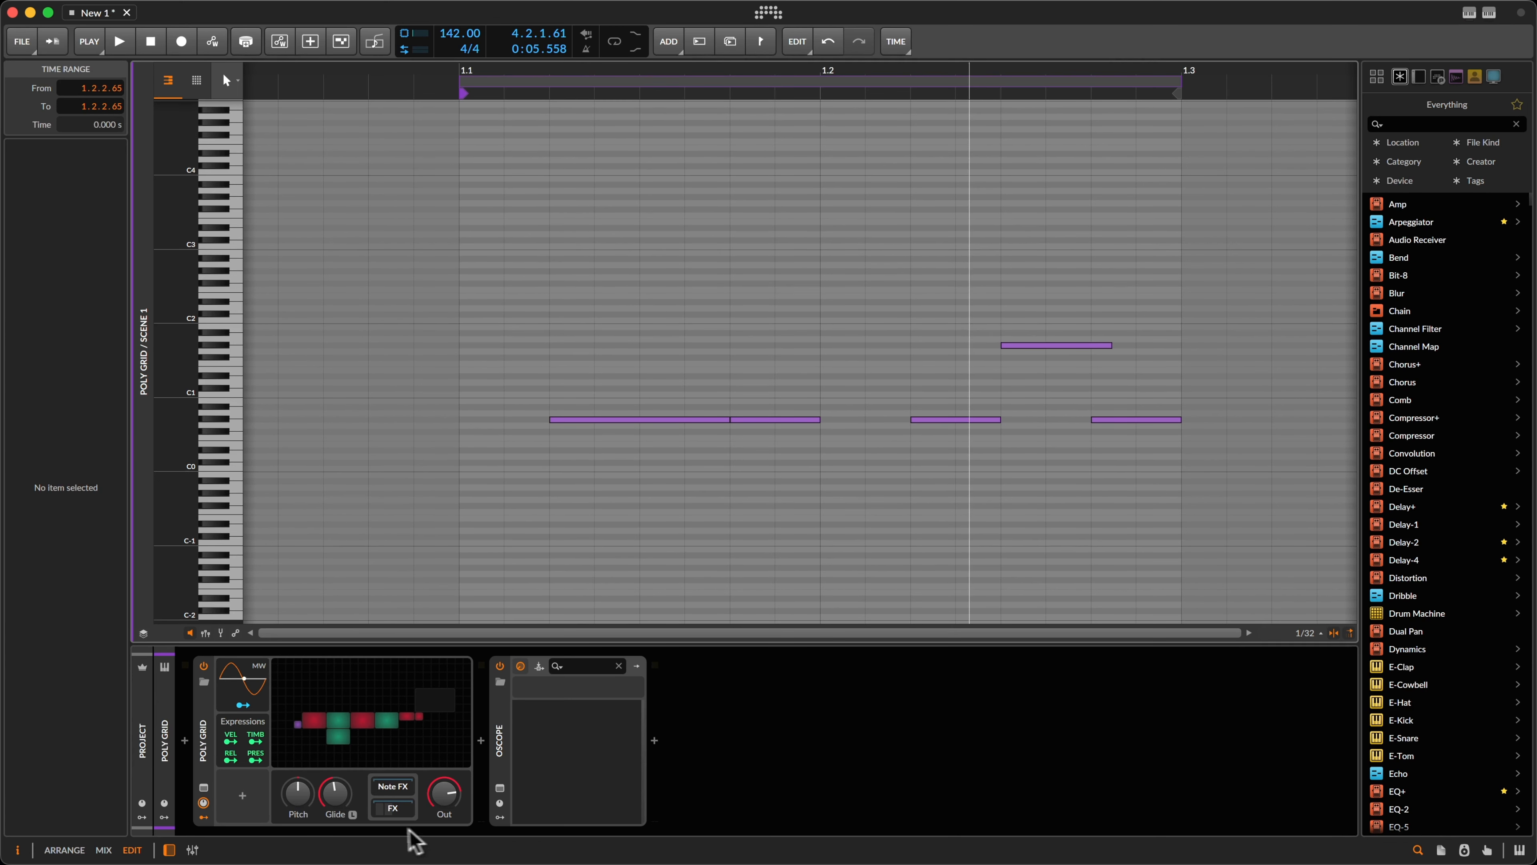
{"action": "left_click", "coordinate": [354, 814]}
Step: Audition the bass in the Poly Grid editor while setting Low-pass MG cutoff to 180 Hz, then stop
{"action": "key", "text": "Tab"}
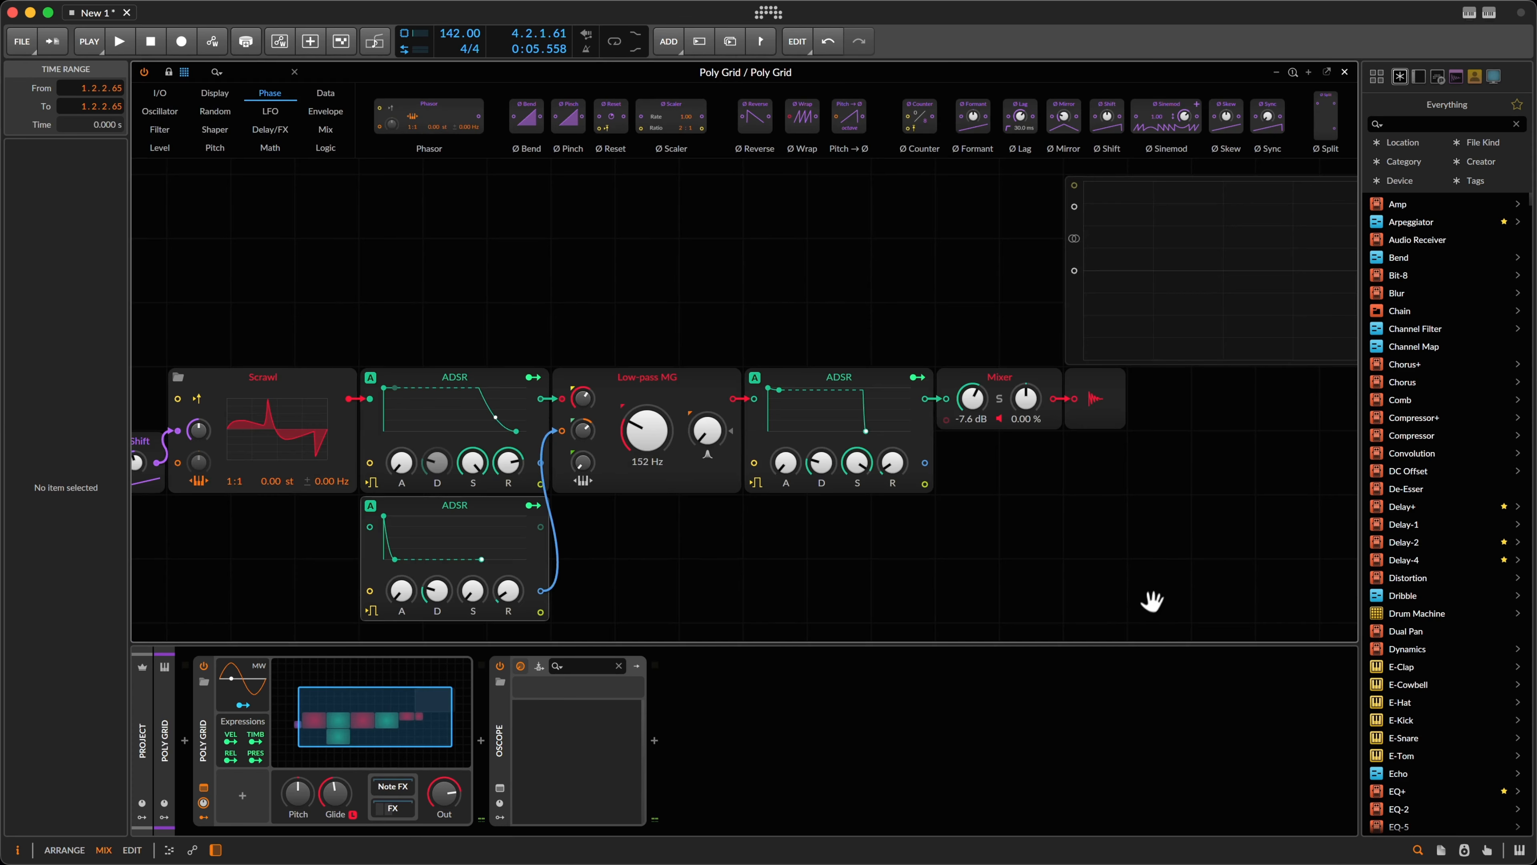
{"action": "key", "text": "space"}
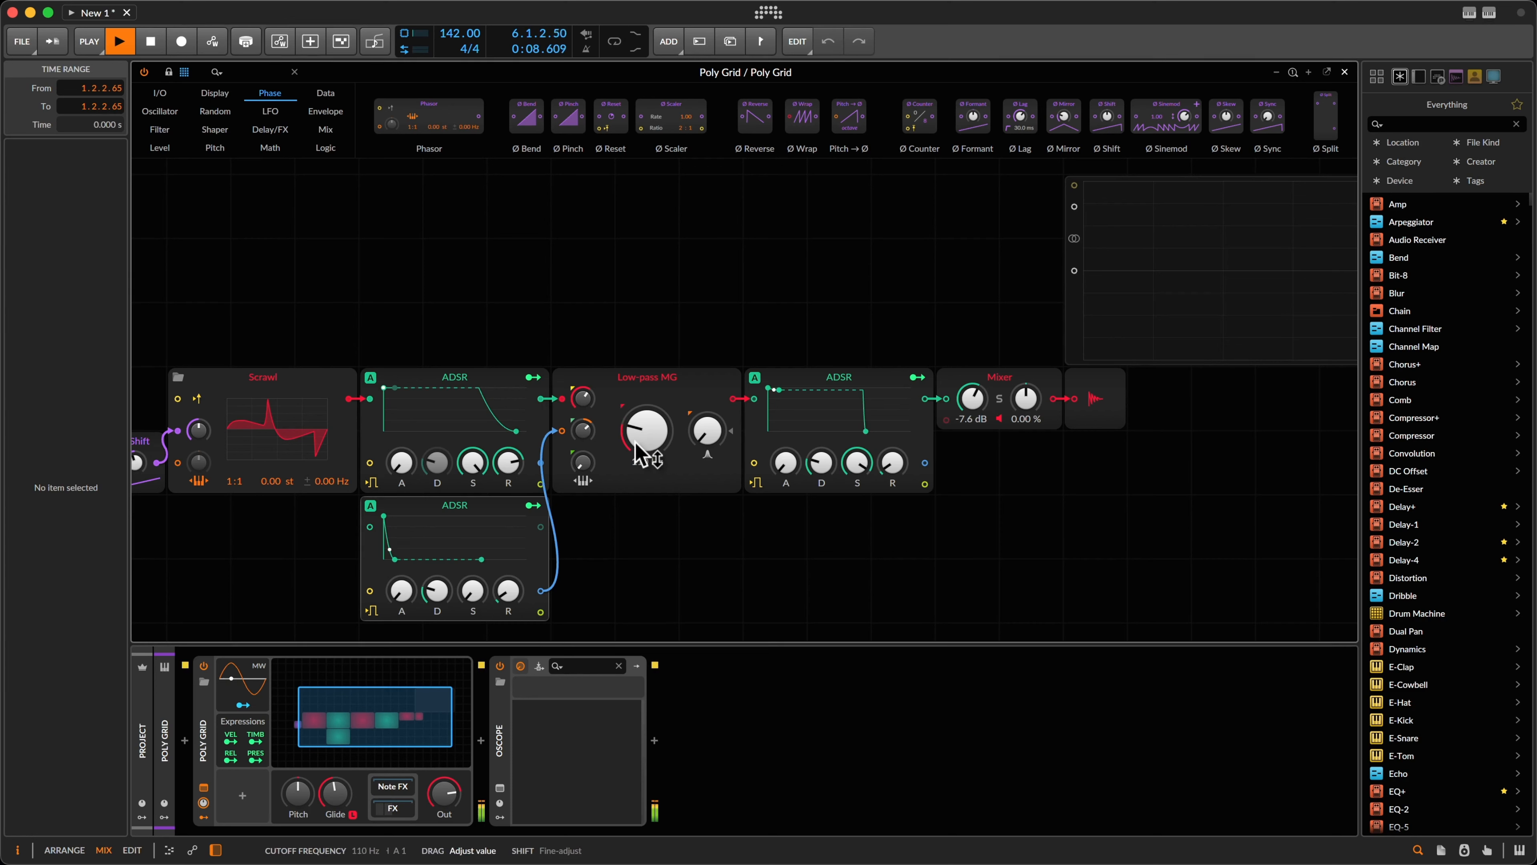
{"action": "left_click", "coordinate": [638, 451]}
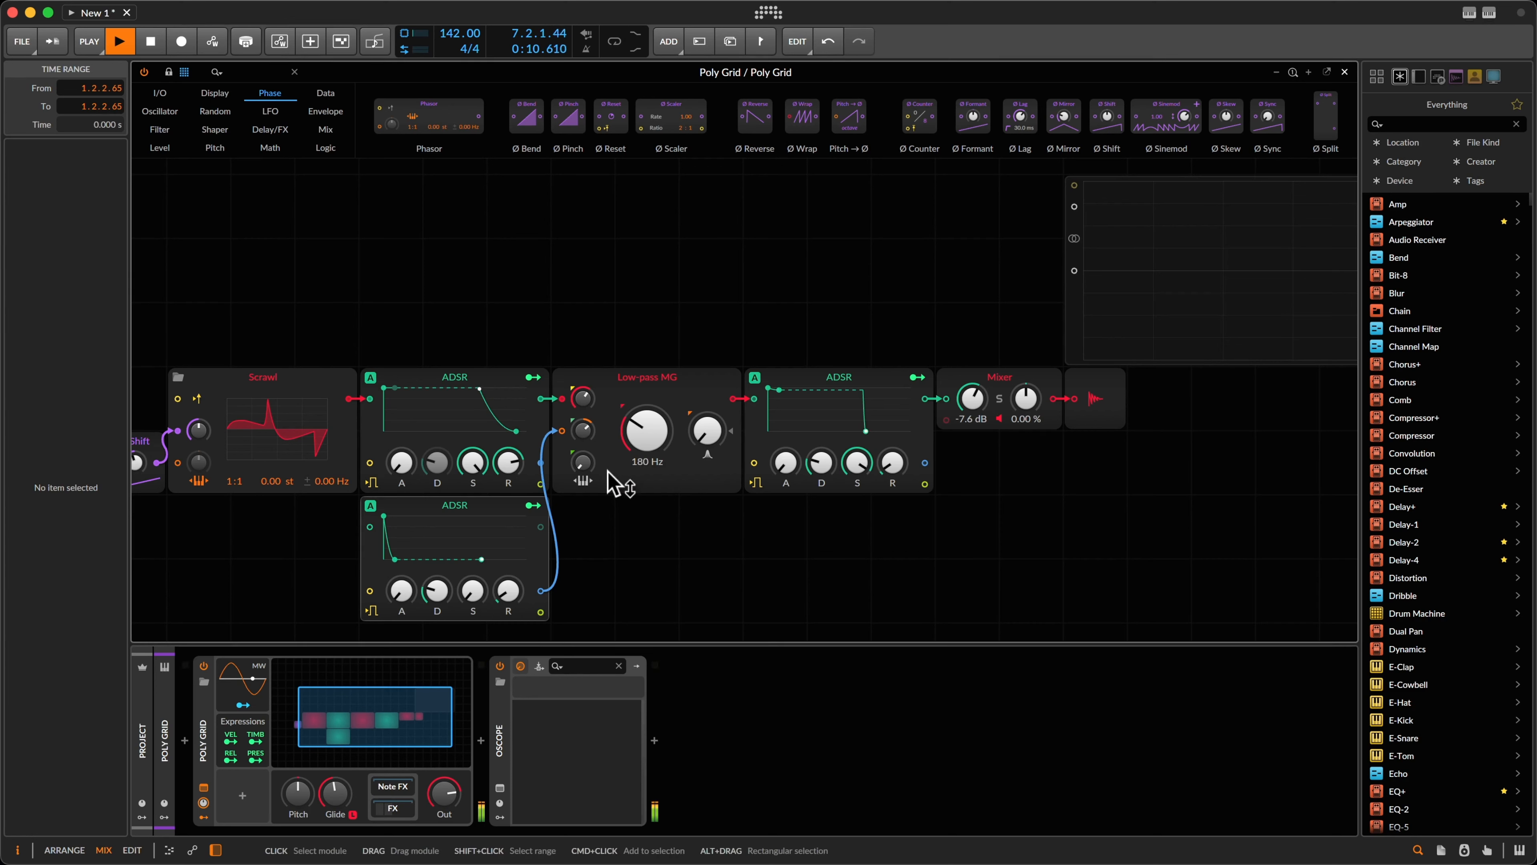
{"action": "key", "text": "space"}
{"action": "key", "text": "Tab"}
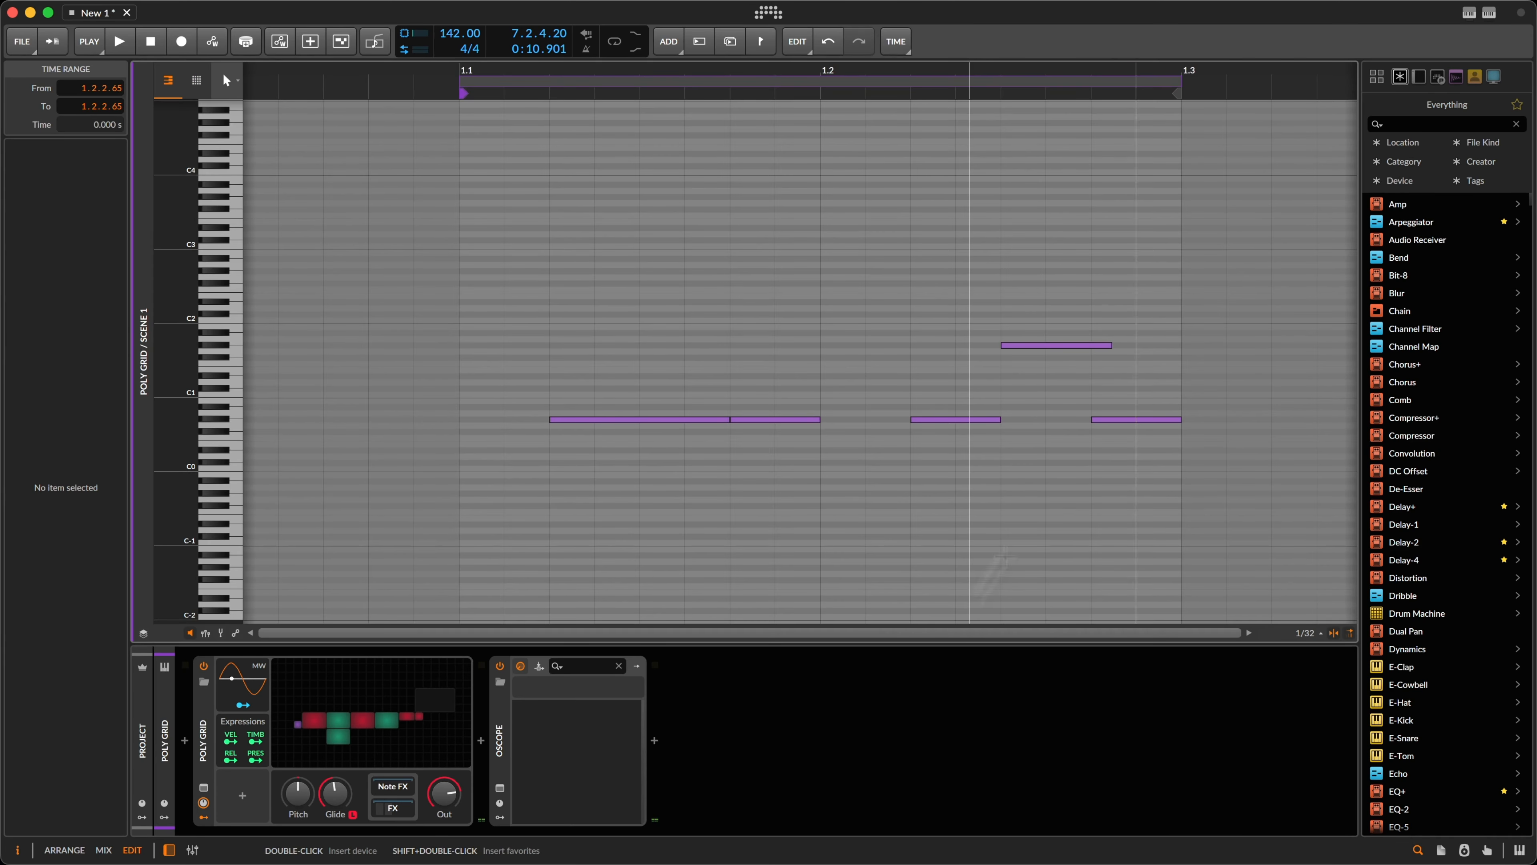
Step: Draw a rising Low-pass MG Cutoff ramp from 180 Hz in the clip automation, then undo it
{"action": "scroll", "coordinate": [948, 392], "scroll_direction": "right", "scroll_amount": 3}
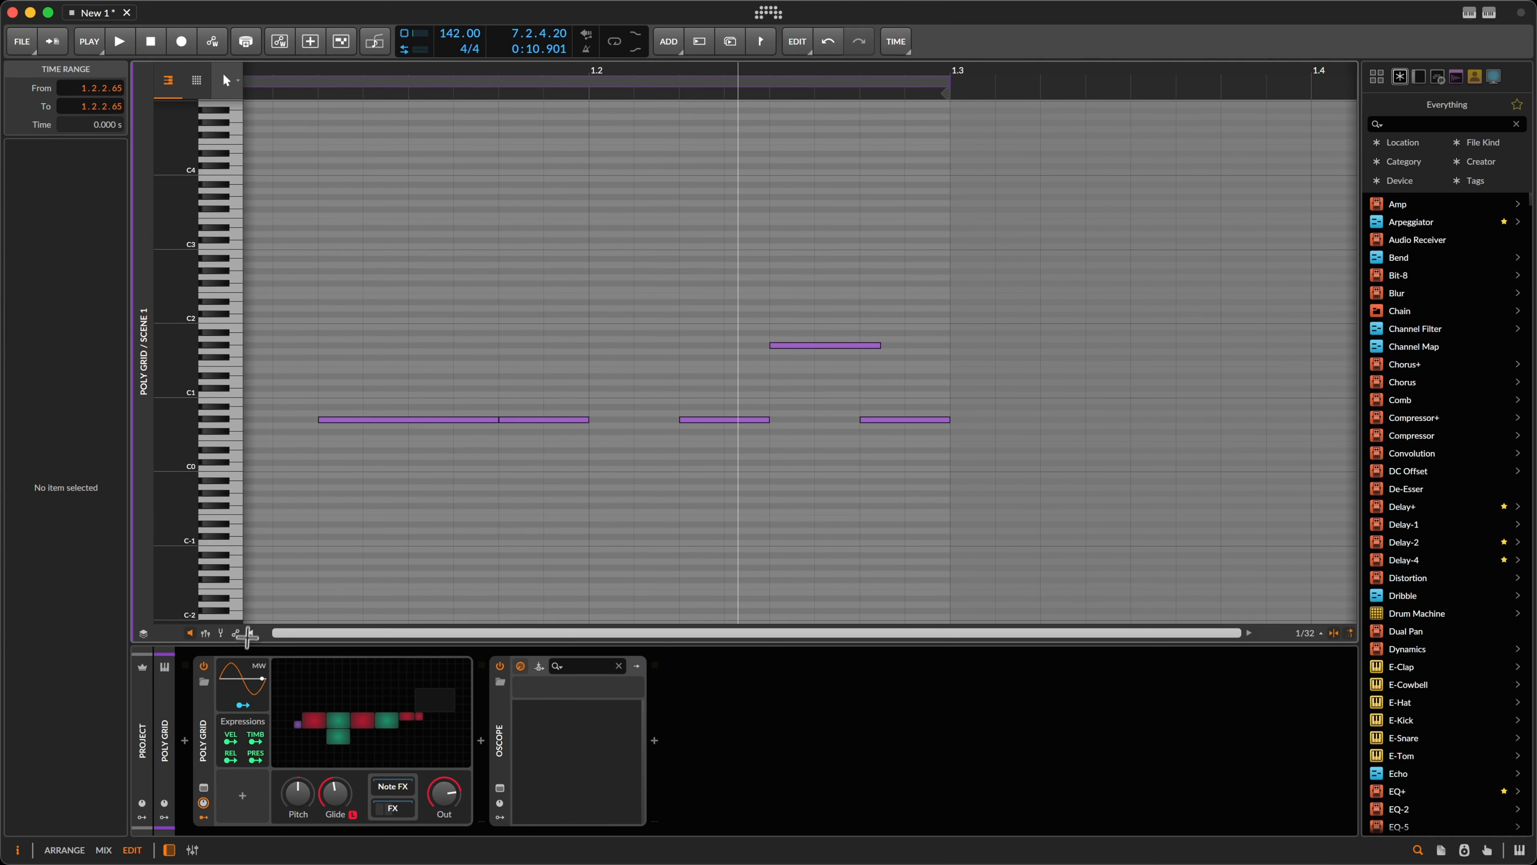
{"action": "left_click", "coordinate": [235, 633]}
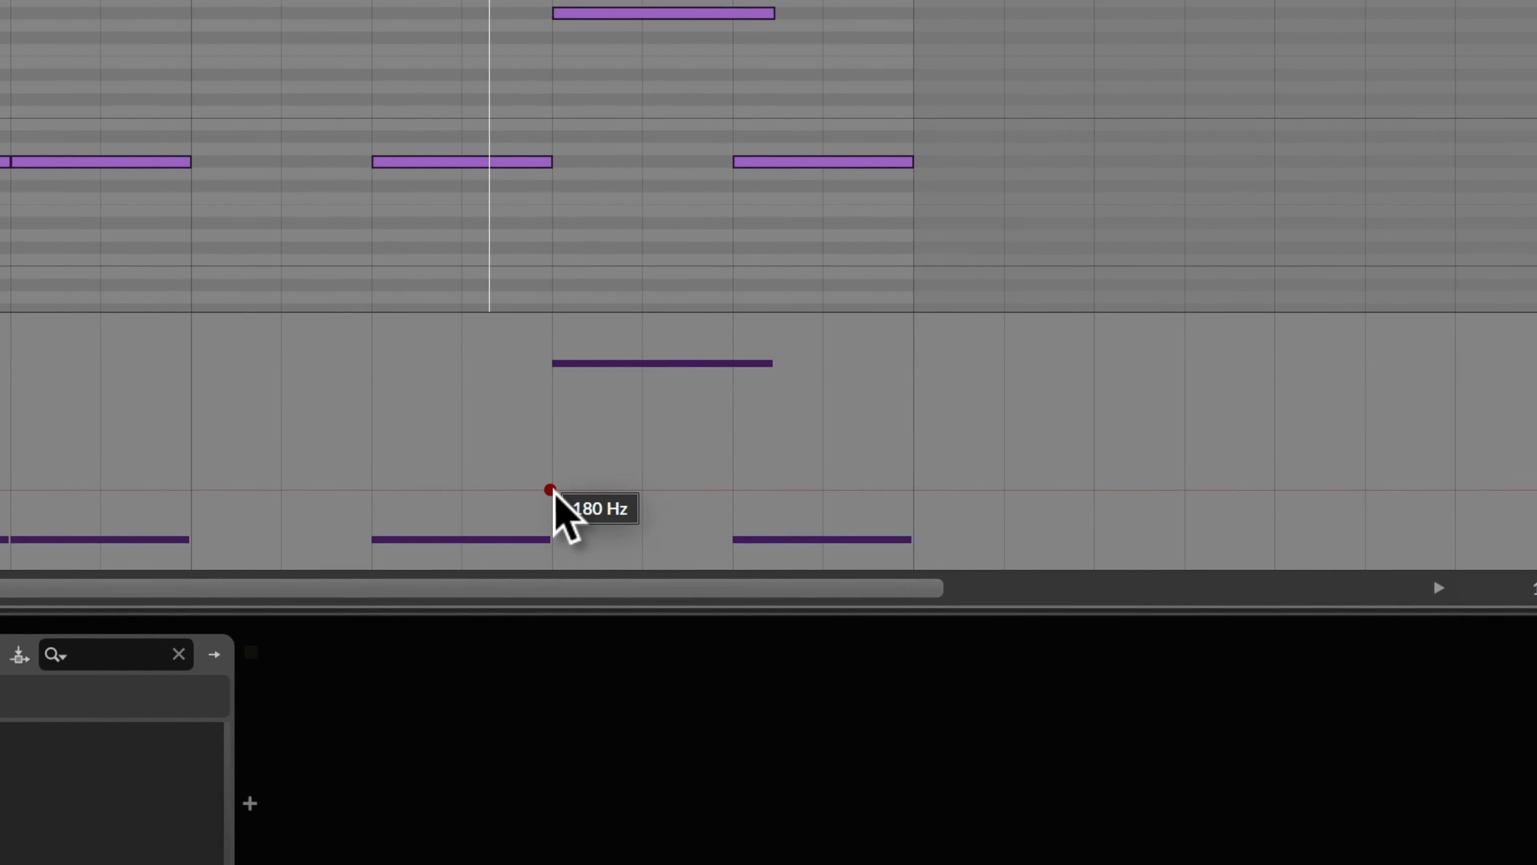
{"action": "left_click", "coordinate": [553, 490]}
{"action": "left_click_drag", "start_coordinate": [914, 492], "coordinate": [906, 405]}
{"action": "scroll", "coordinate": [899, 416], "scroll_direction": "left", "scroll_amount": 2}
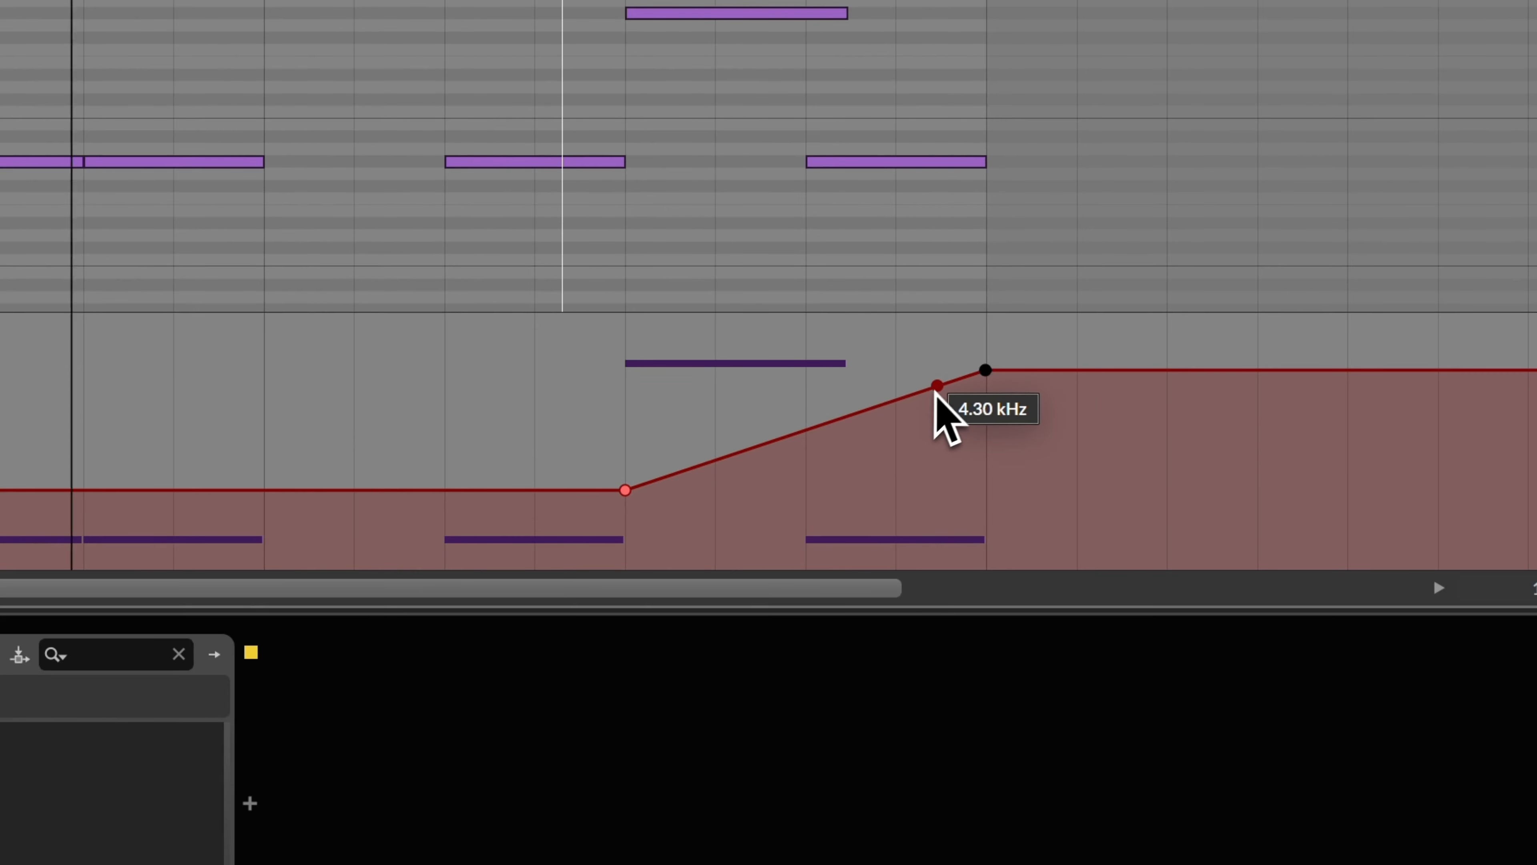
{"action": "left_click_drag", "start_coordinate": [987, 371], "coordinate": [986, 405]}
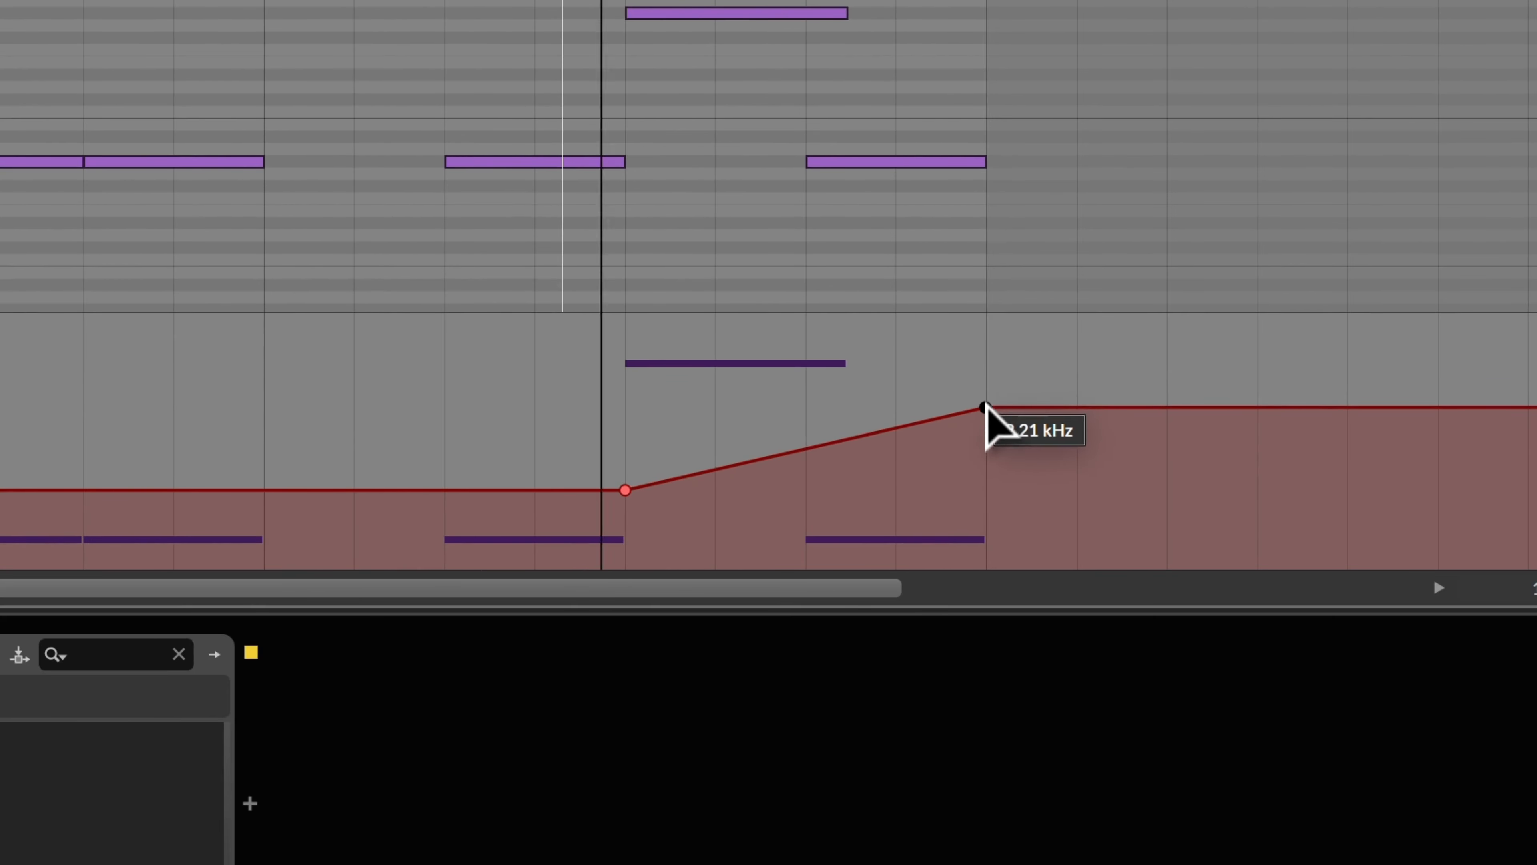
{"action": "key", "text": "super+z"}
{"action": "key", "text": "super+z"}
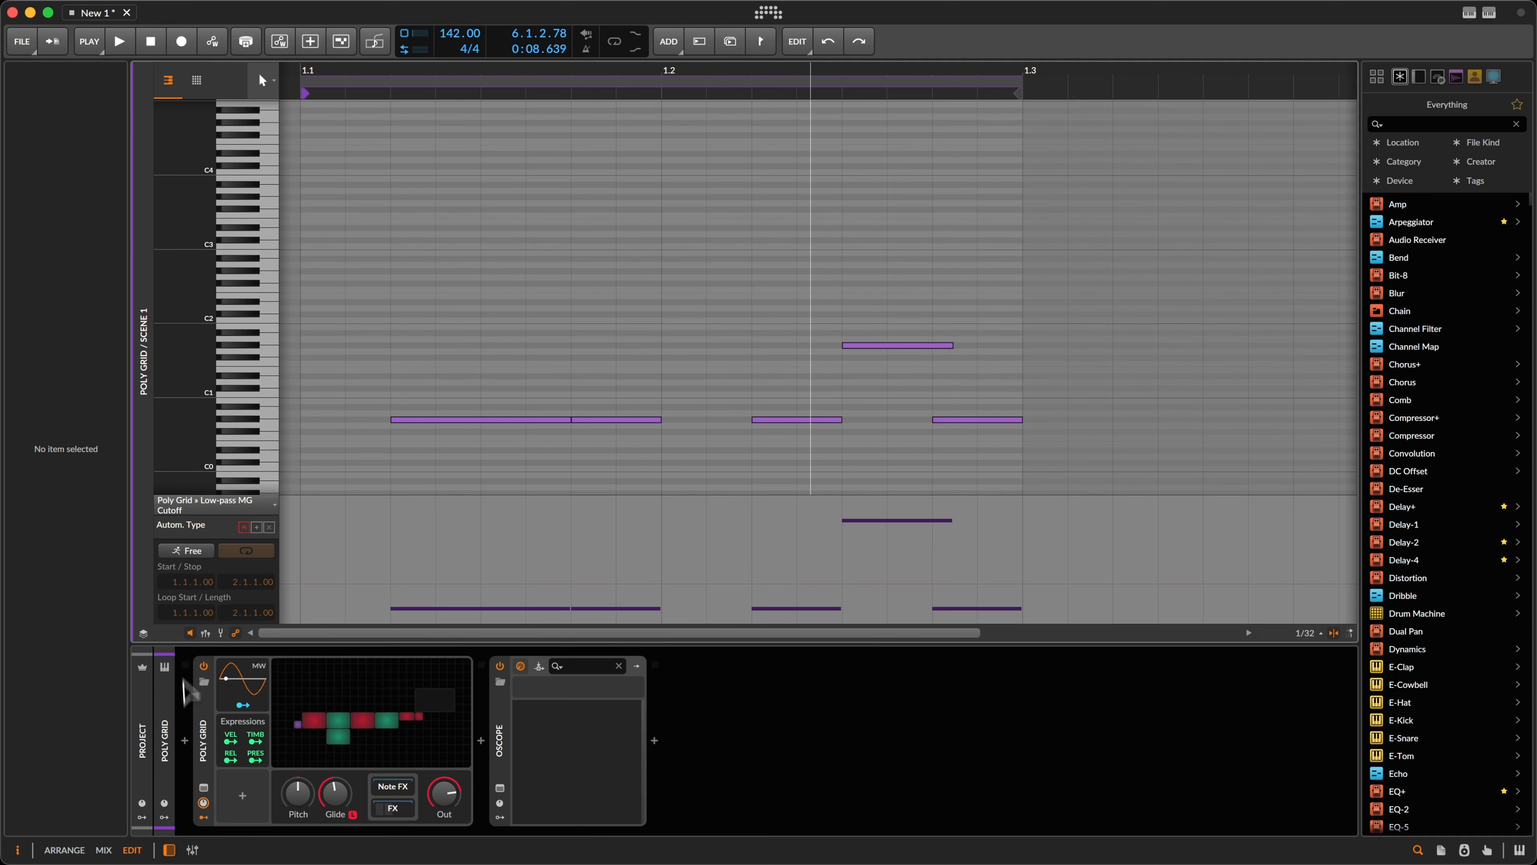
Step: Hide the cutoff automation lane and open the Poly Grid patch editor
{"action": "left_click", "coordinate": [236, 633]}
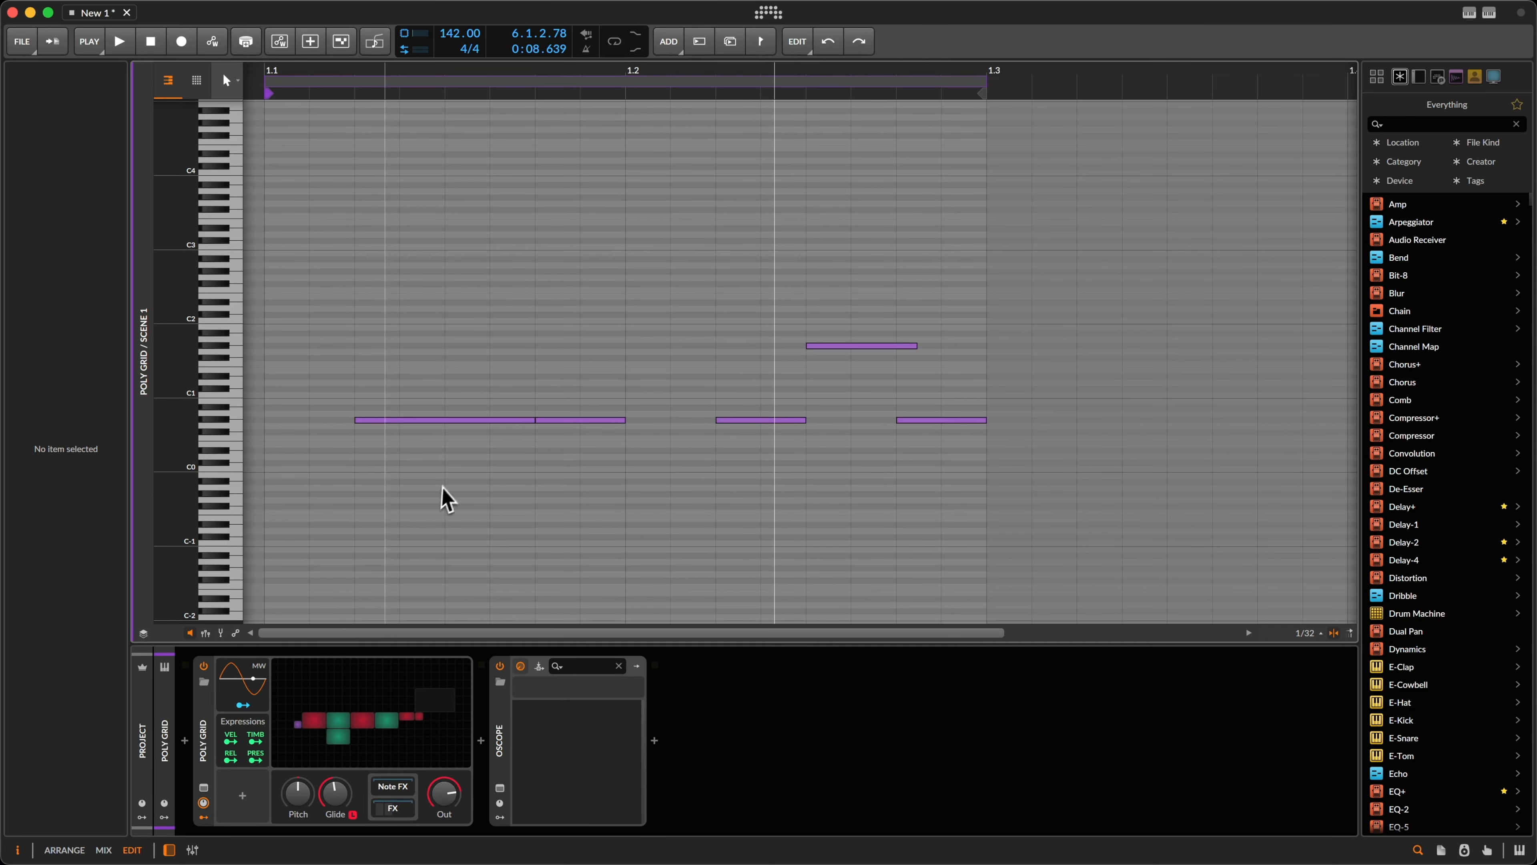
{"action": "left_click", "coordinate": [369, 673]}
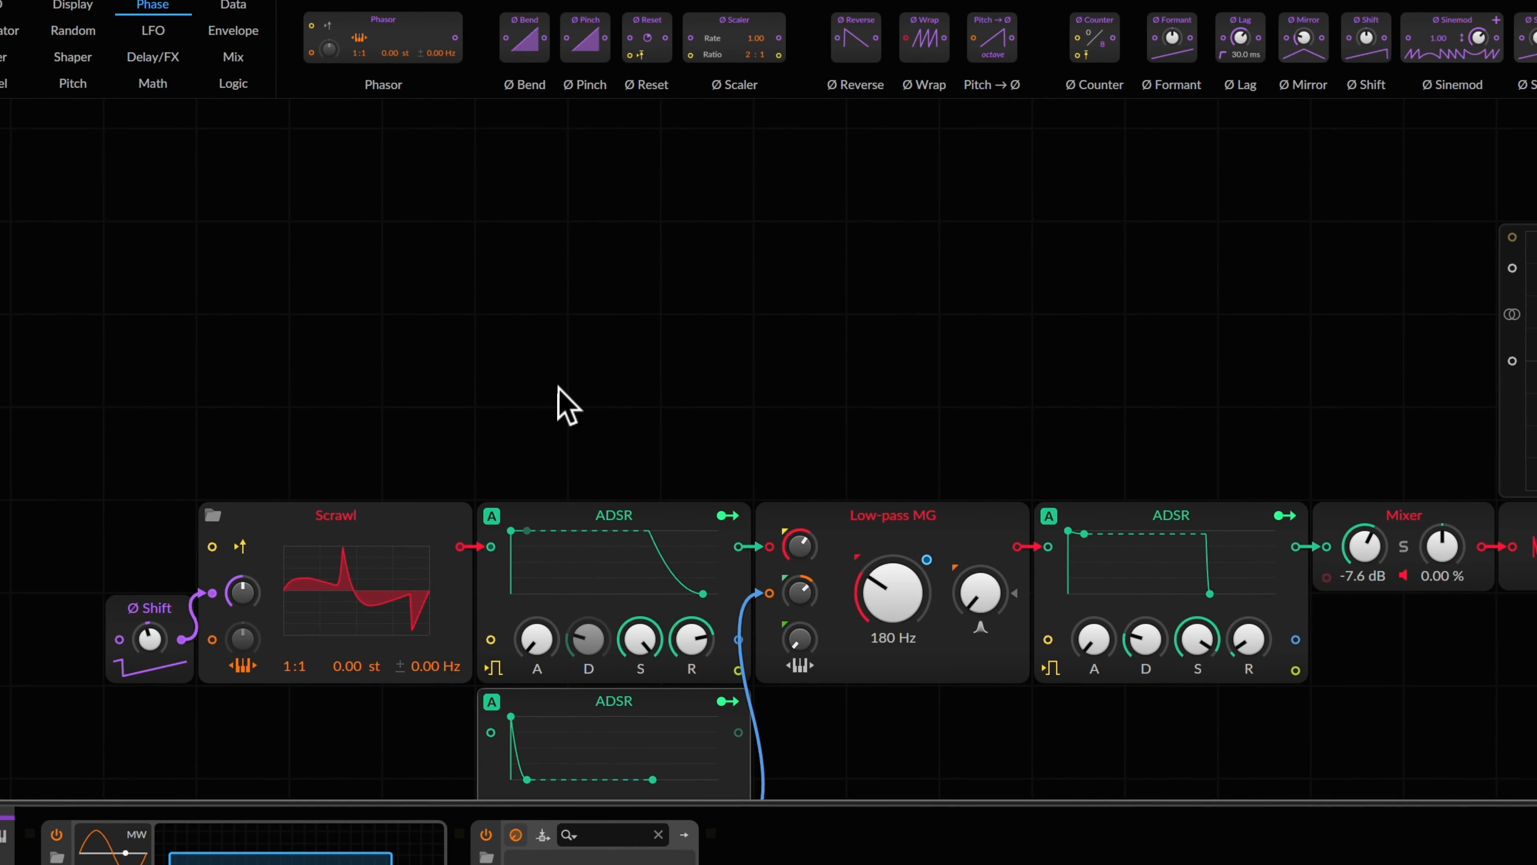
Step: Insert a Delay module into the Poly Grid patch
{"action": "scroll", "coordinate": [557, 387], "scroll_direction": "up", "scroll_amount": 1}
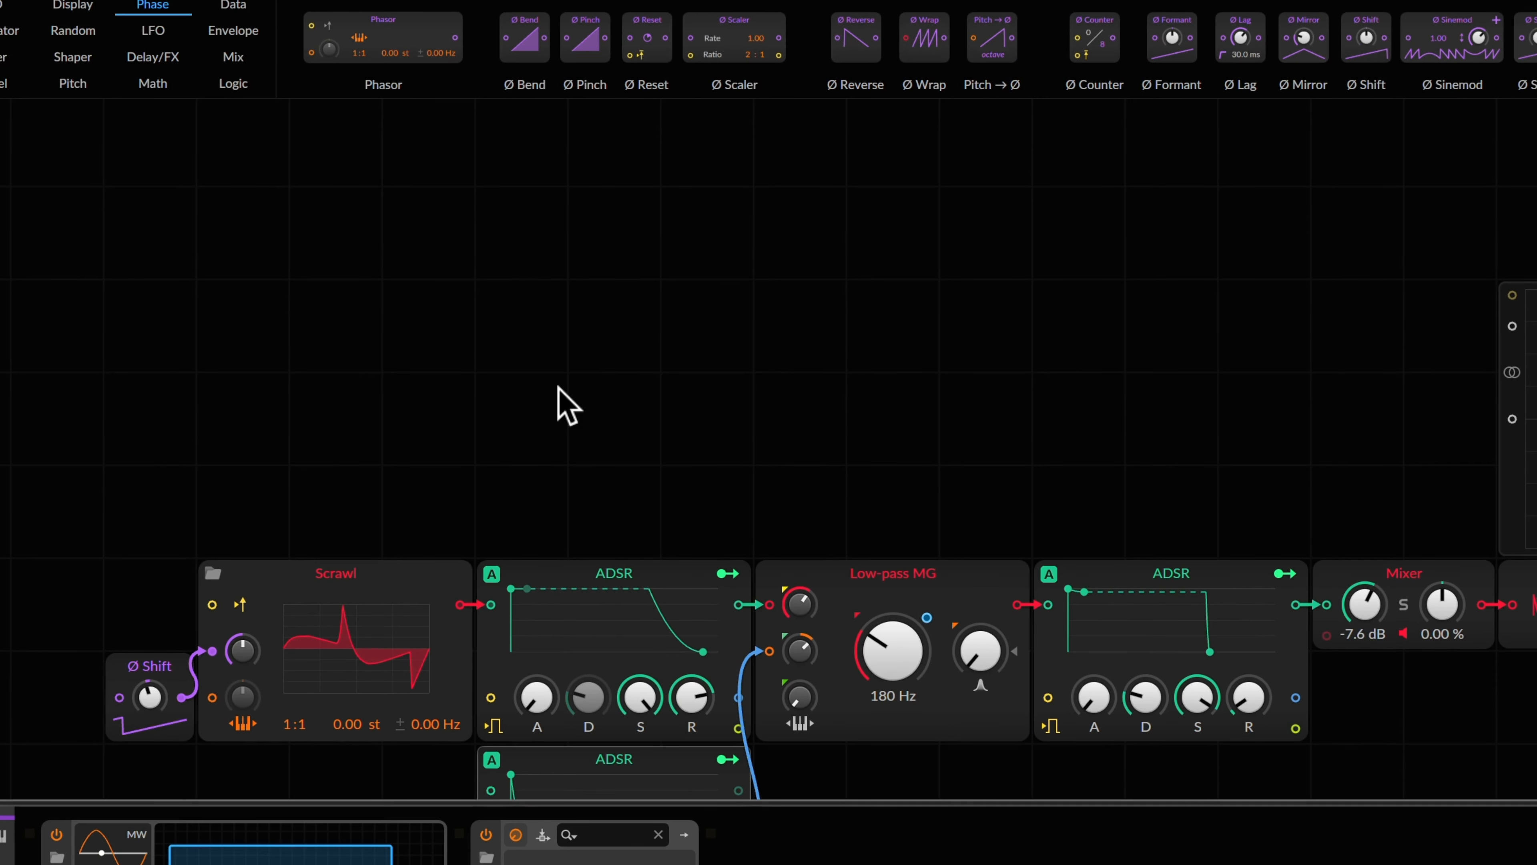
{"action": "right_click", "coordinate": [573, 334]}
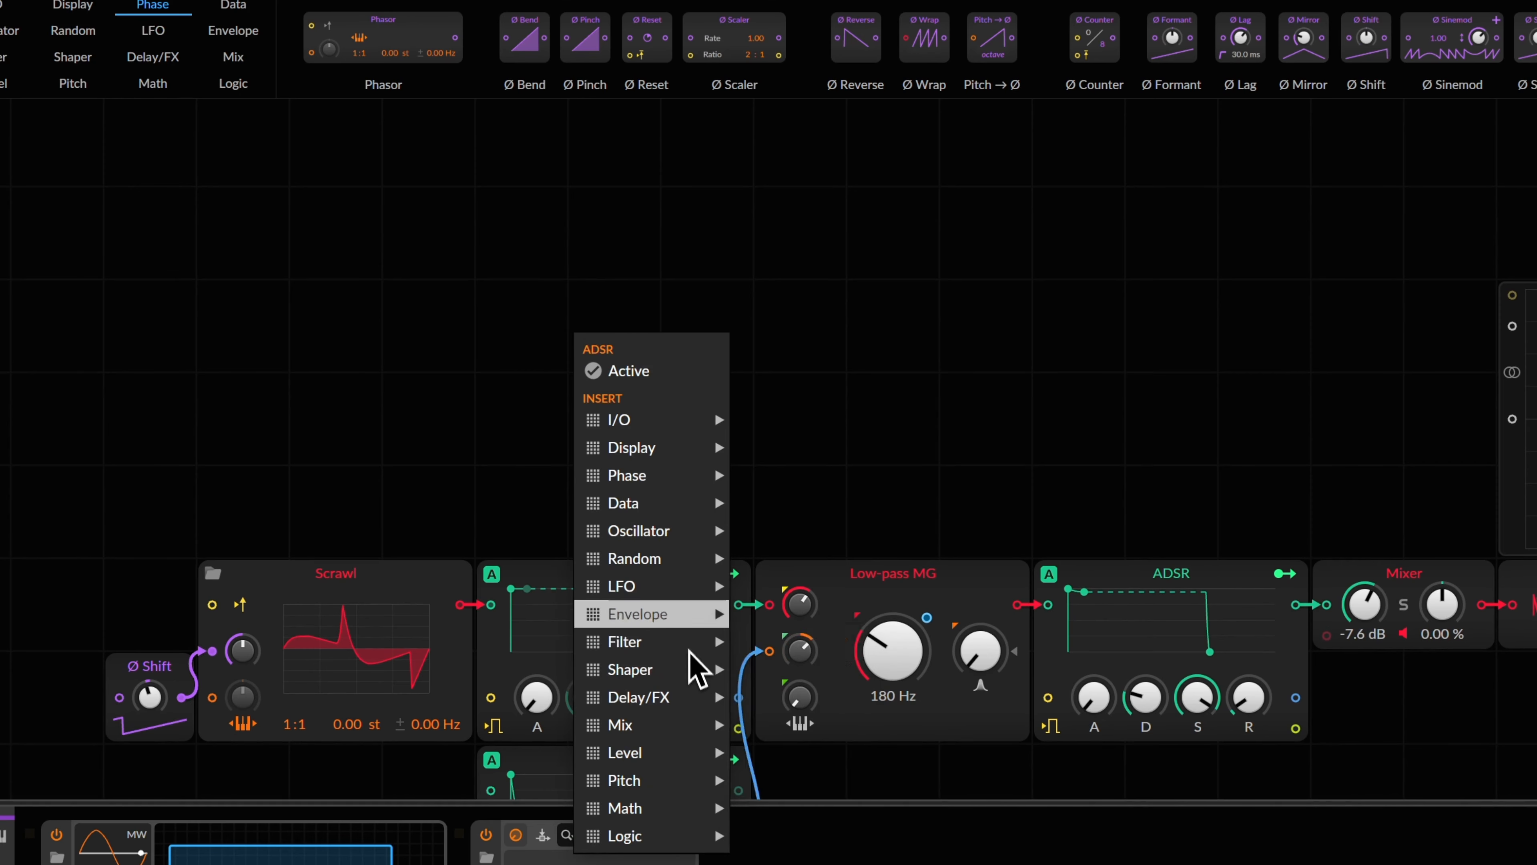
{"action": "mouse_move", "coordinate": [679, 690]}
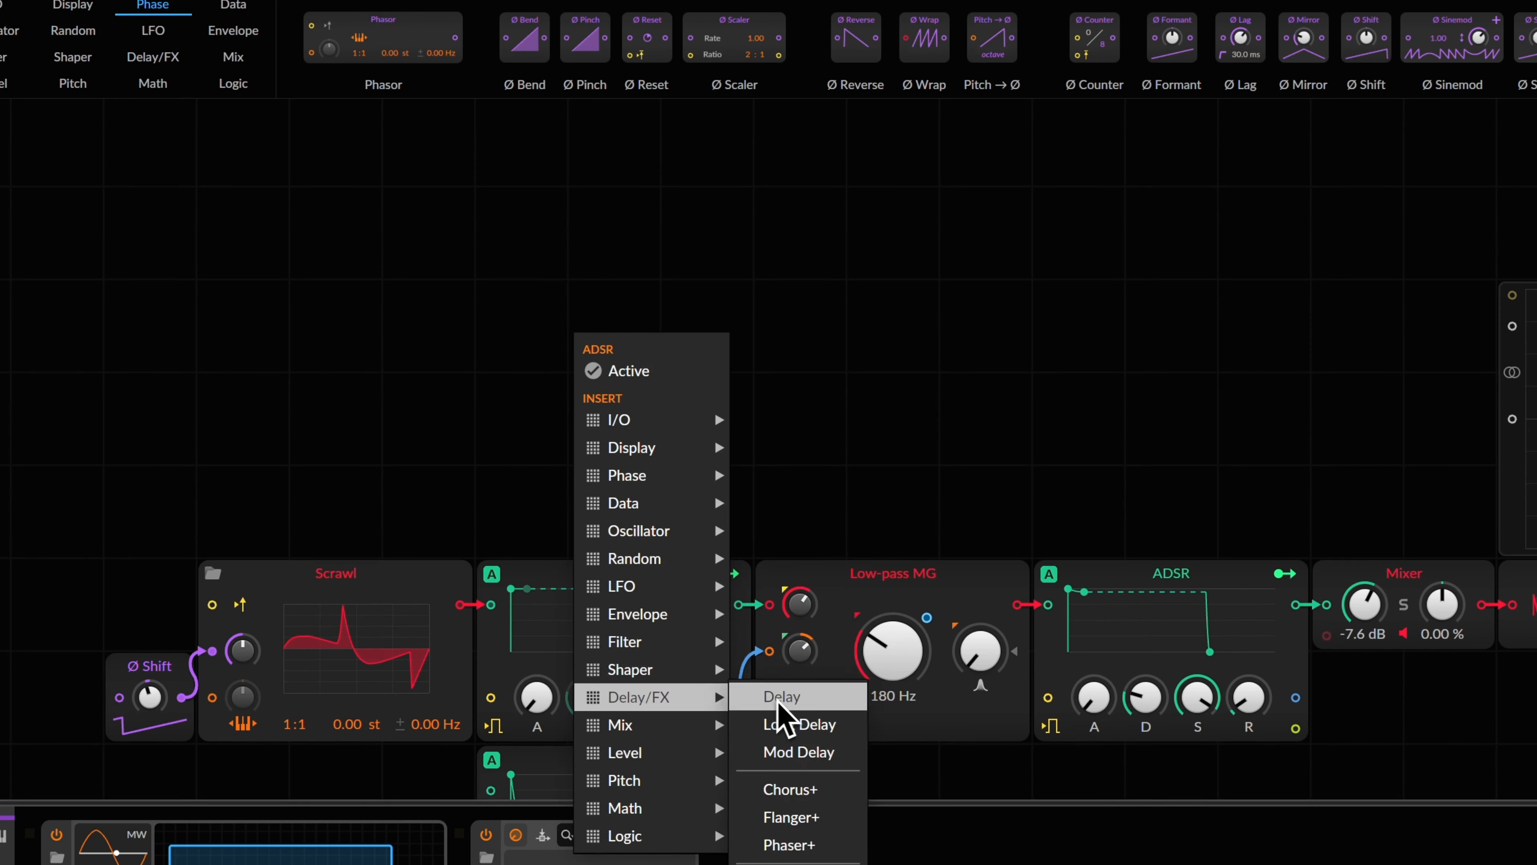
{"action": "left_click", "coordinate": [791, 702]}
Step: Add a Chorus+ and a High-pass filter, lining them up in order after the Delay
{"action": "right_click", "coordinate": [820, 267]}
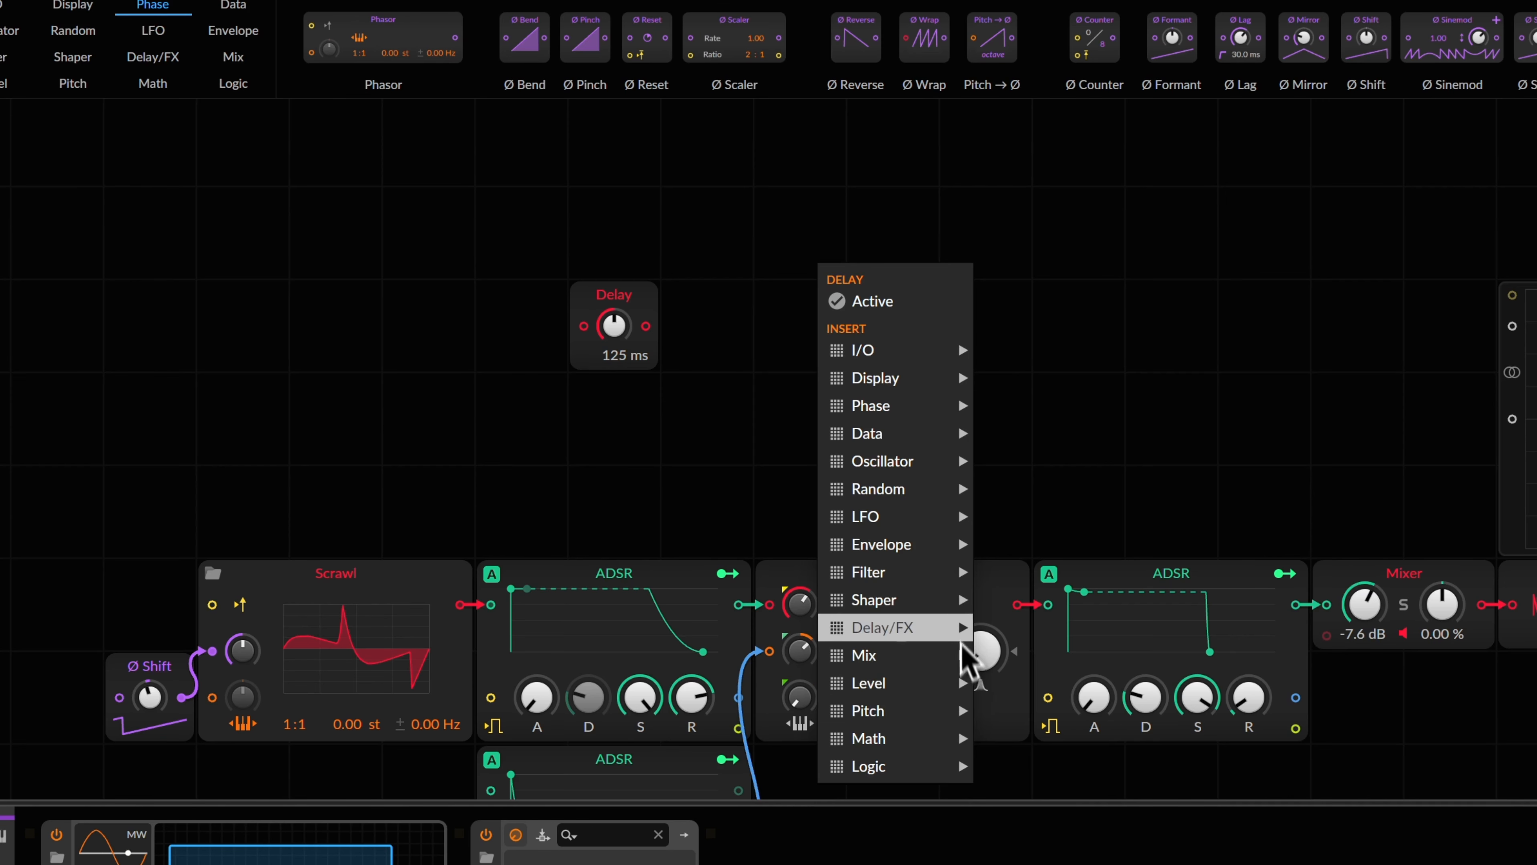
{"action": "mouse_move", "coordinate": [950, 611]}
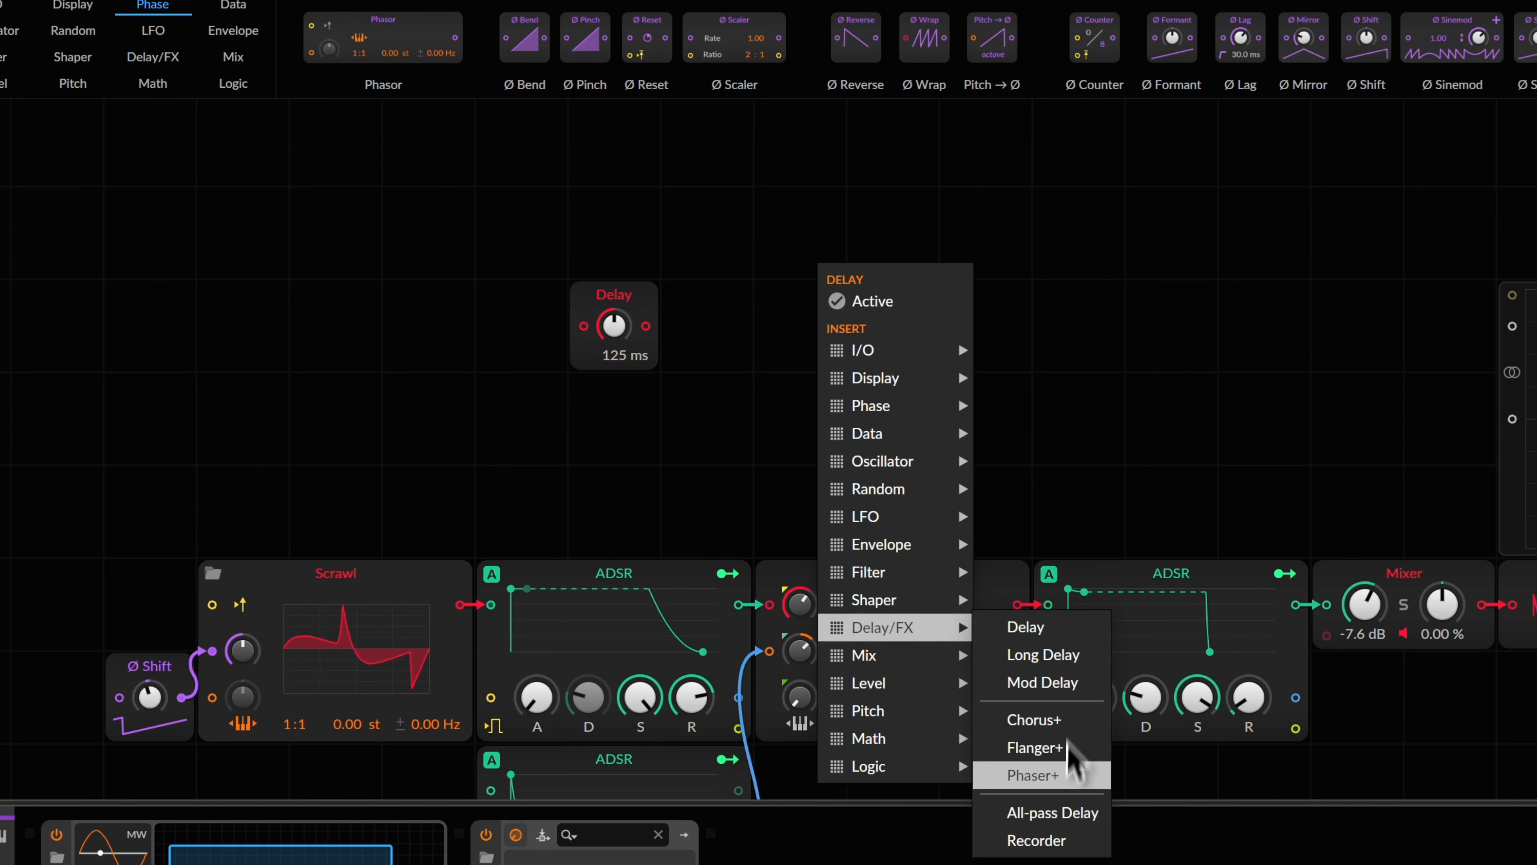
{"action": "left_click", "coordinate": [1059, 722]}
{"action": "left_click_drag", "start_coordinate": [755, 234], "coordinate": [661, 327]}
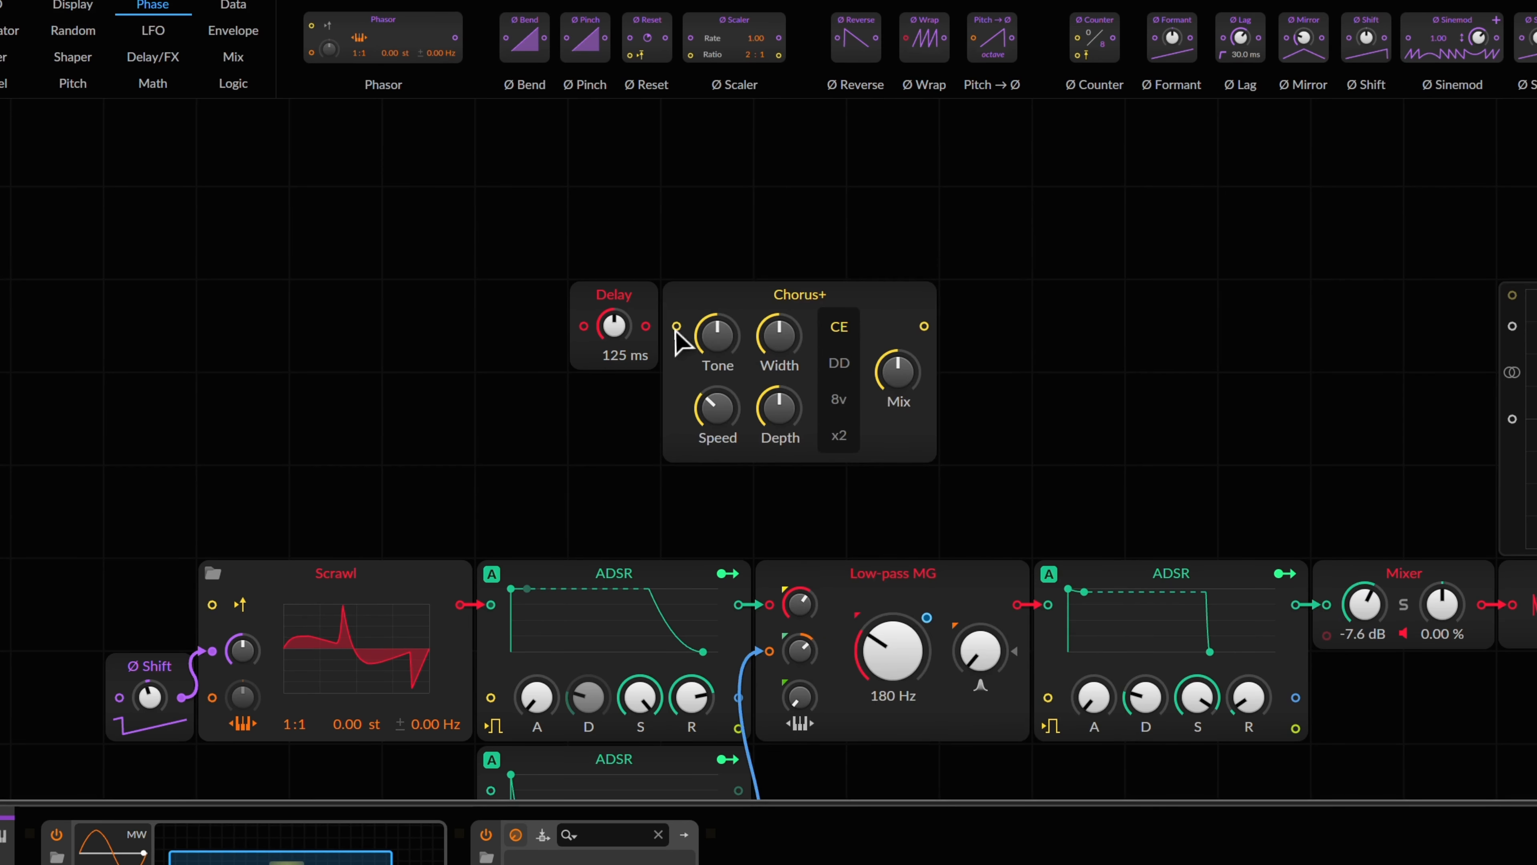
{"action": "right_click", "coordinate": [1042, 345]}
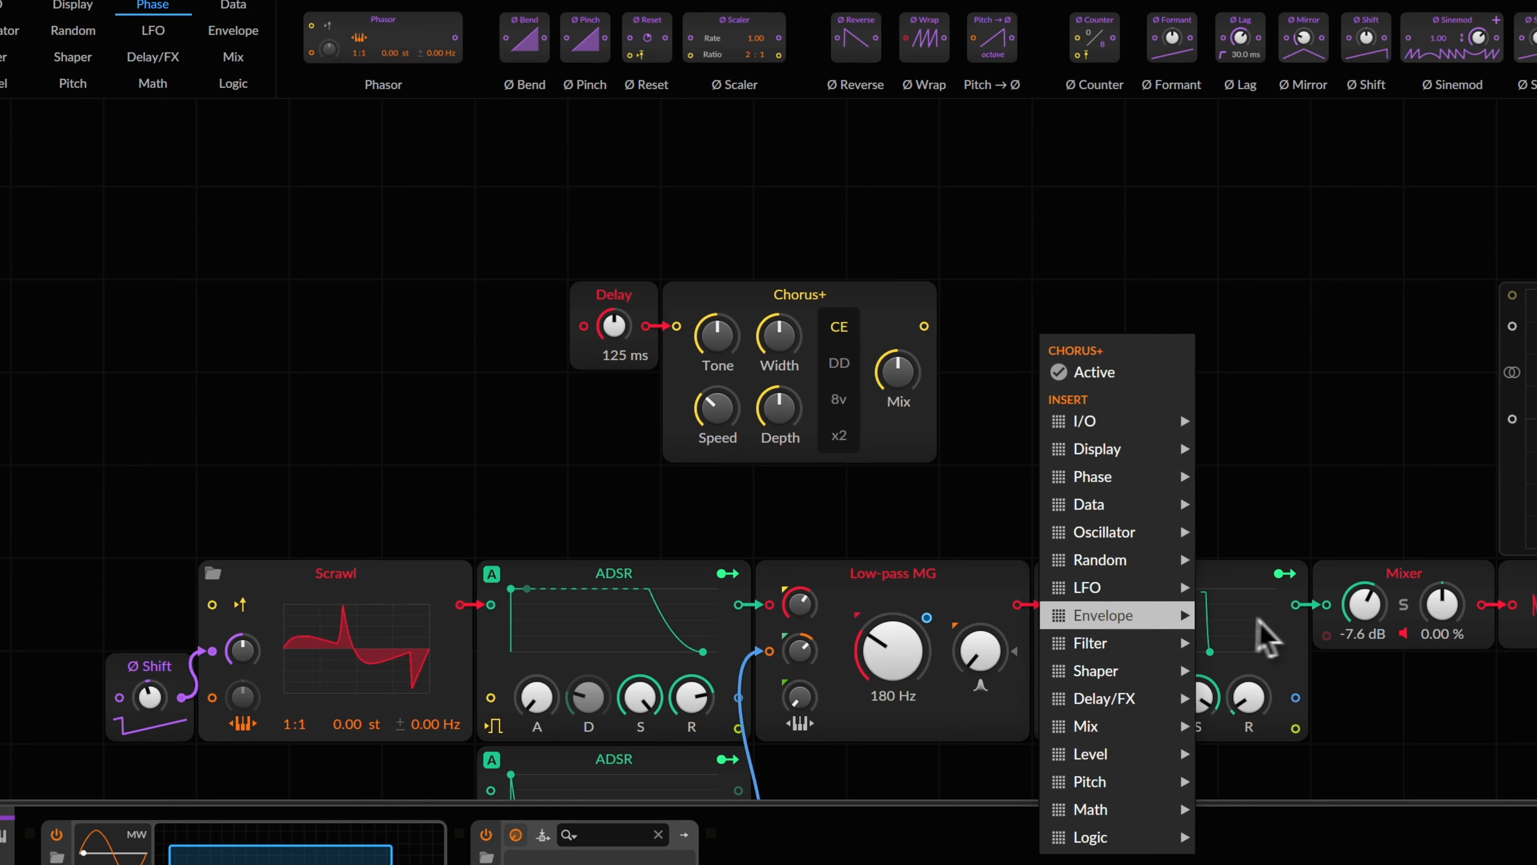
{"action": "mouse_move", "coordinate": [1180, 647]}
{"action": "left_click", "coordinate": [1242, 863]}
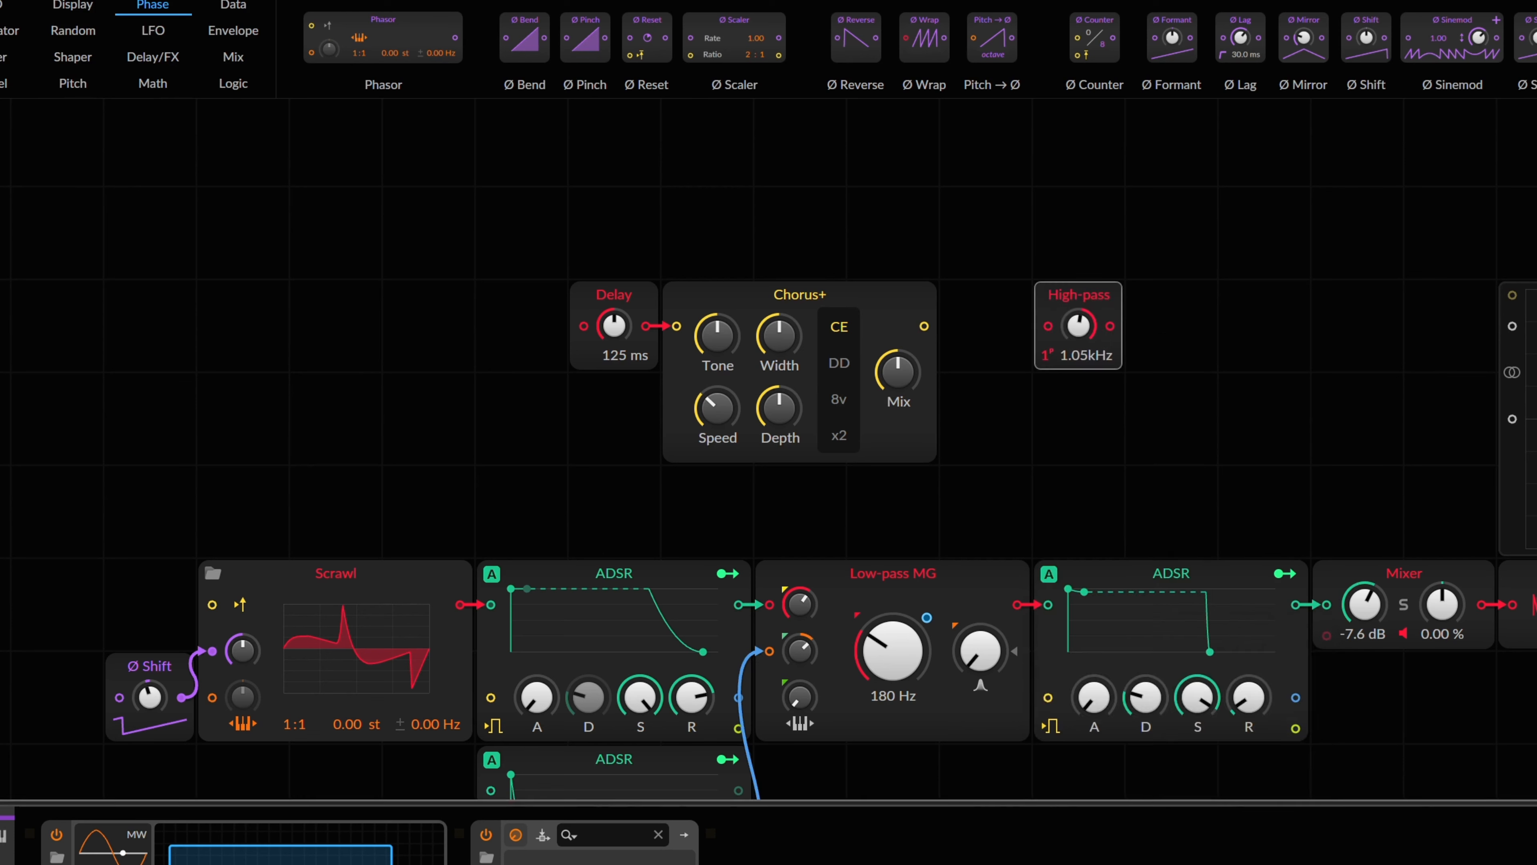
{"action": "left_click_drag", "start_coordinate": [1047, 312], "coordinate": [907, 318]}
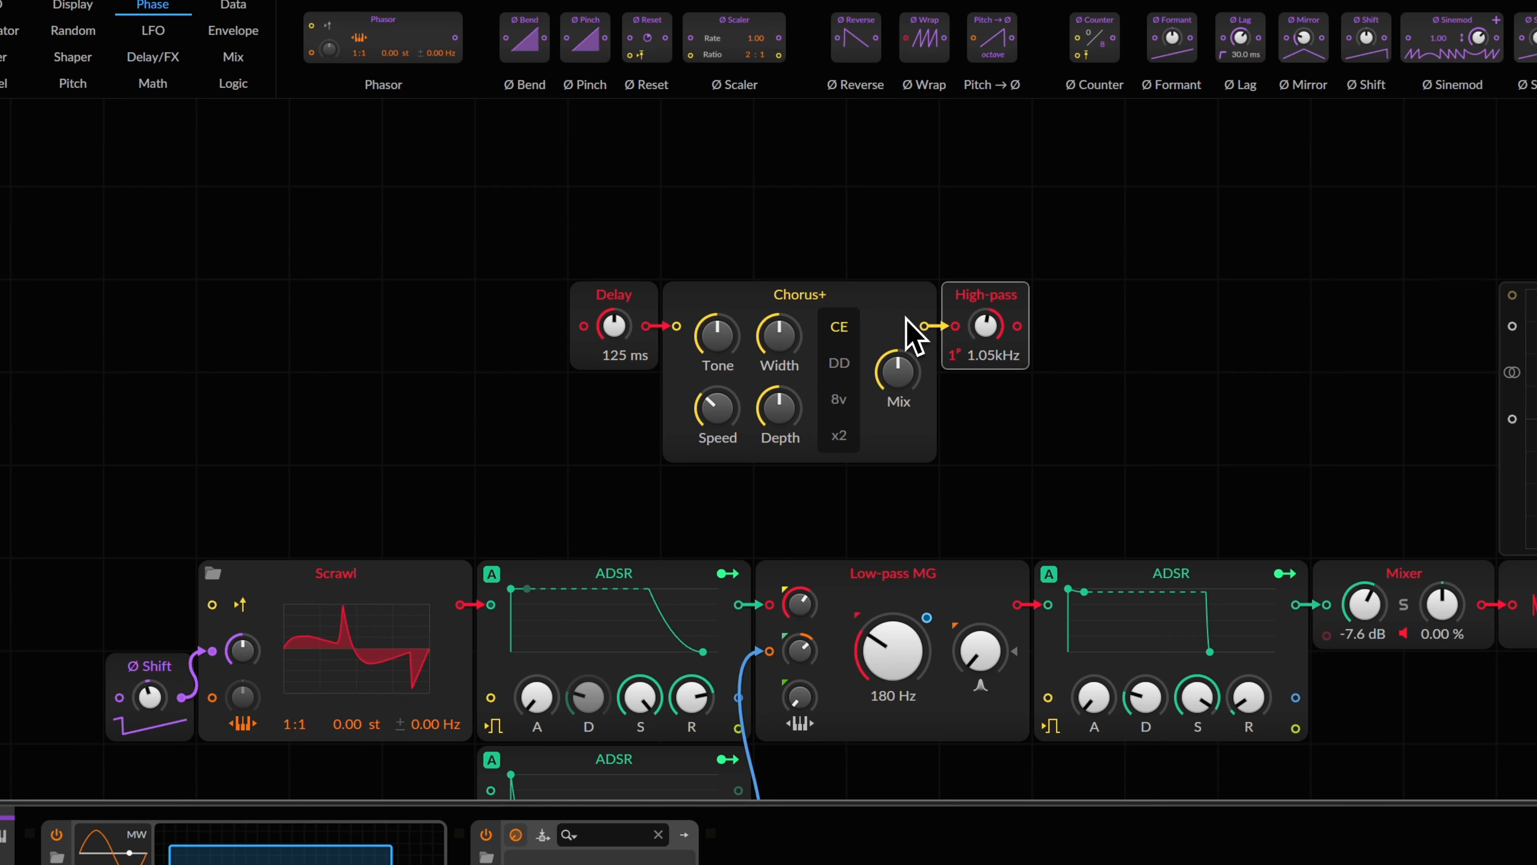
Step: Set the Delay time to 5.09 ms and move the three effect modules left
{"action": "left_click_drag", "start_coordinate": [620, 323], "coordinate": [621, 325]}
{"action": "left_click_drag", "start_coordinate": [476, 187], "coordinate": [1141, 560]}
{"action": "left_click_drag", "start_coordinate": [894, 302], "coordinate": [803, 304]}
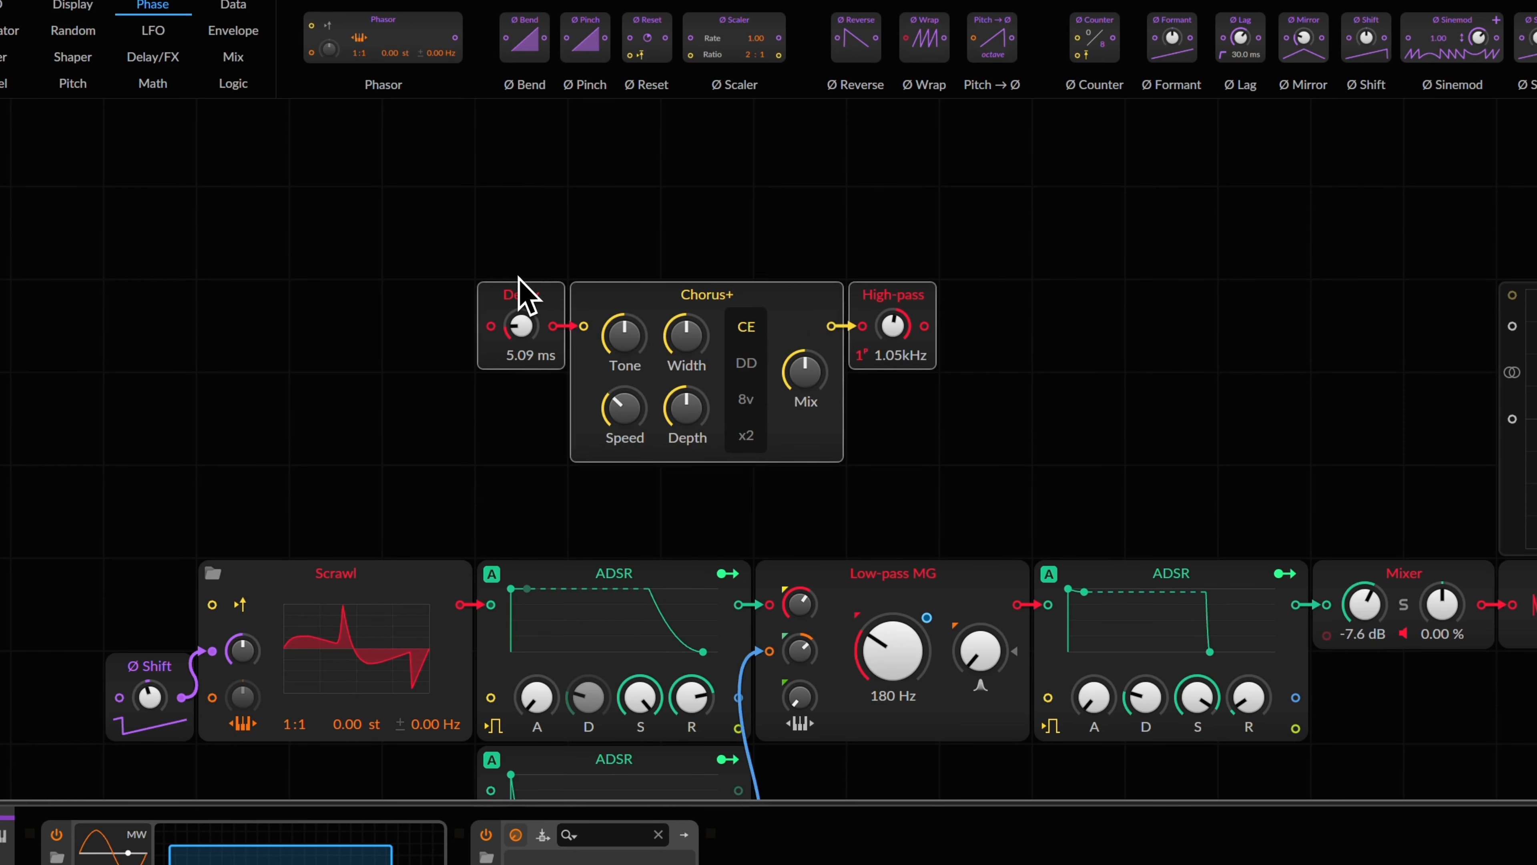
Step: Cable Scrawl into the Delay, then drop the High-pass output onto the ADSR input to add a Mixer
{"action": "left_click", "coordinate": [667, 247]}
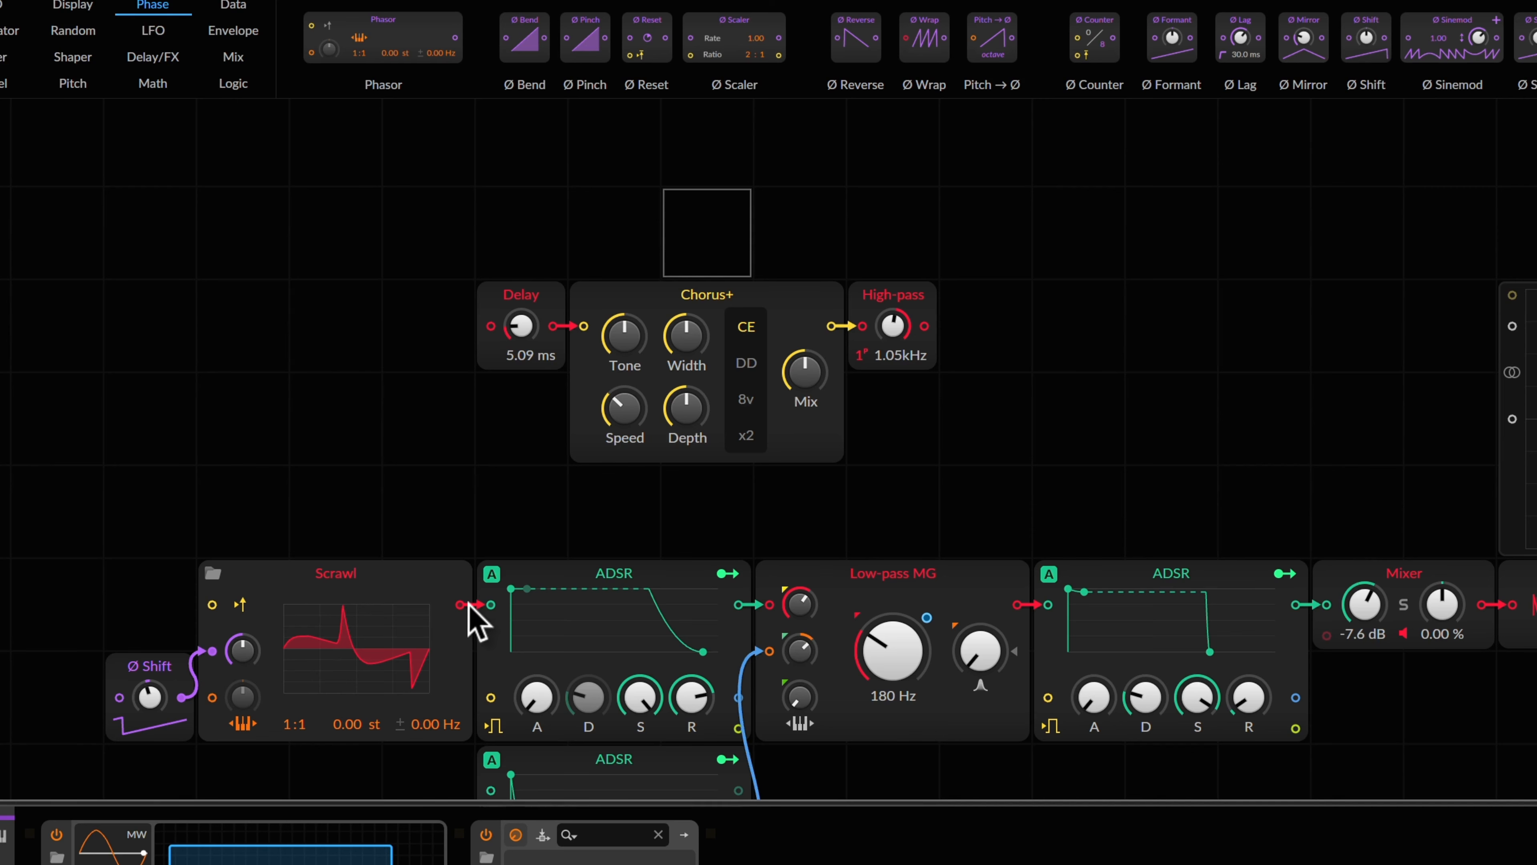
{"action": "left_click_drag", "start_coordinate": [470, 605], "coordinate": [491, 327]}
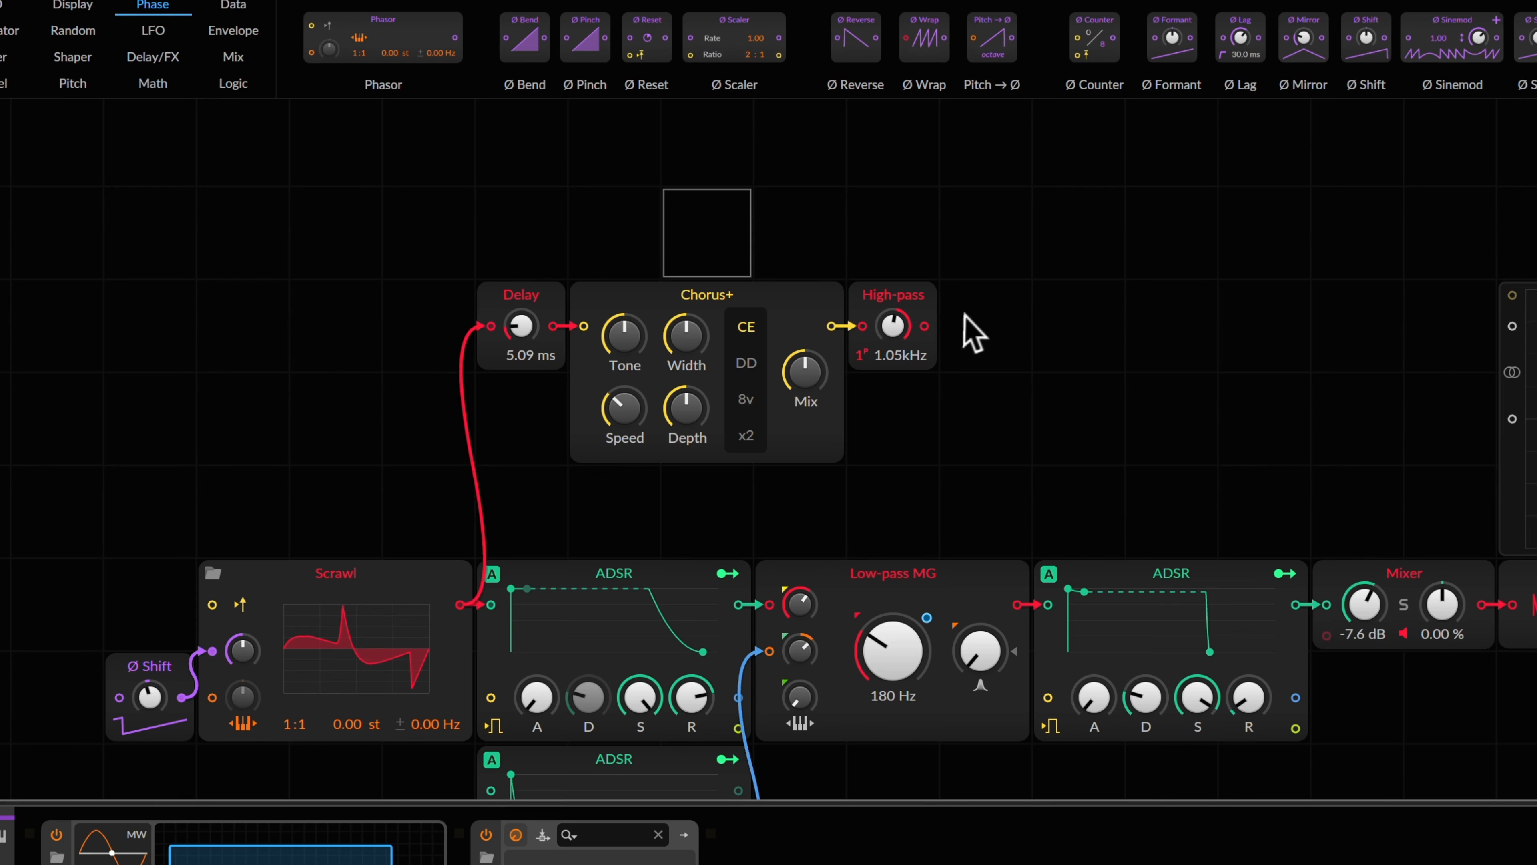
{"action": "left_click_drag", "start_coordinate": [925, 327], "coordinate": [1047, 605]}
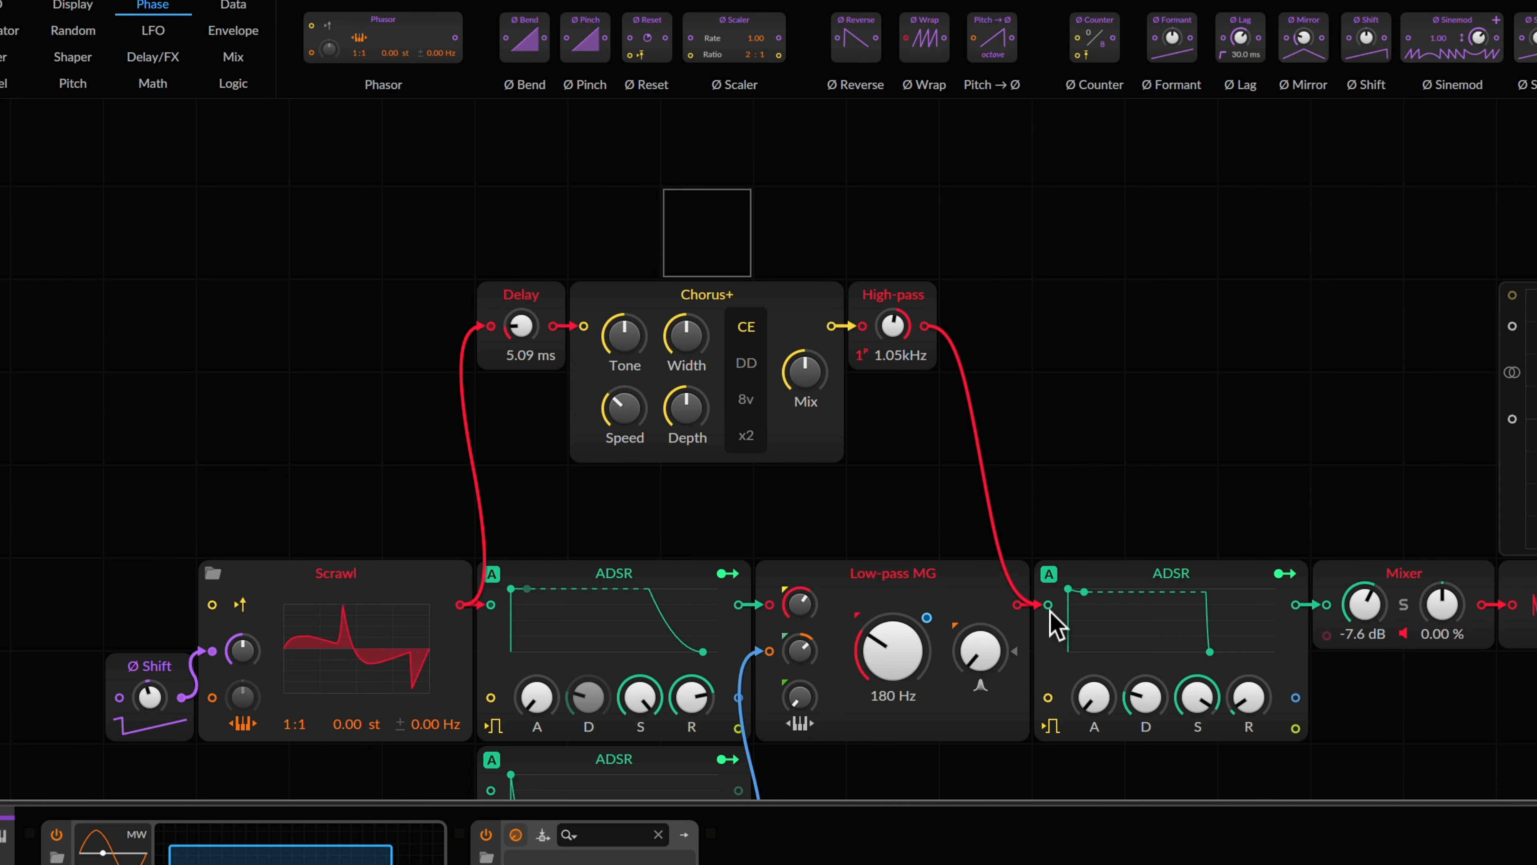
{"action": "scroll", "coordinate": [1023, 624], "scroll_direction": "down", "scroll_amount": 5}
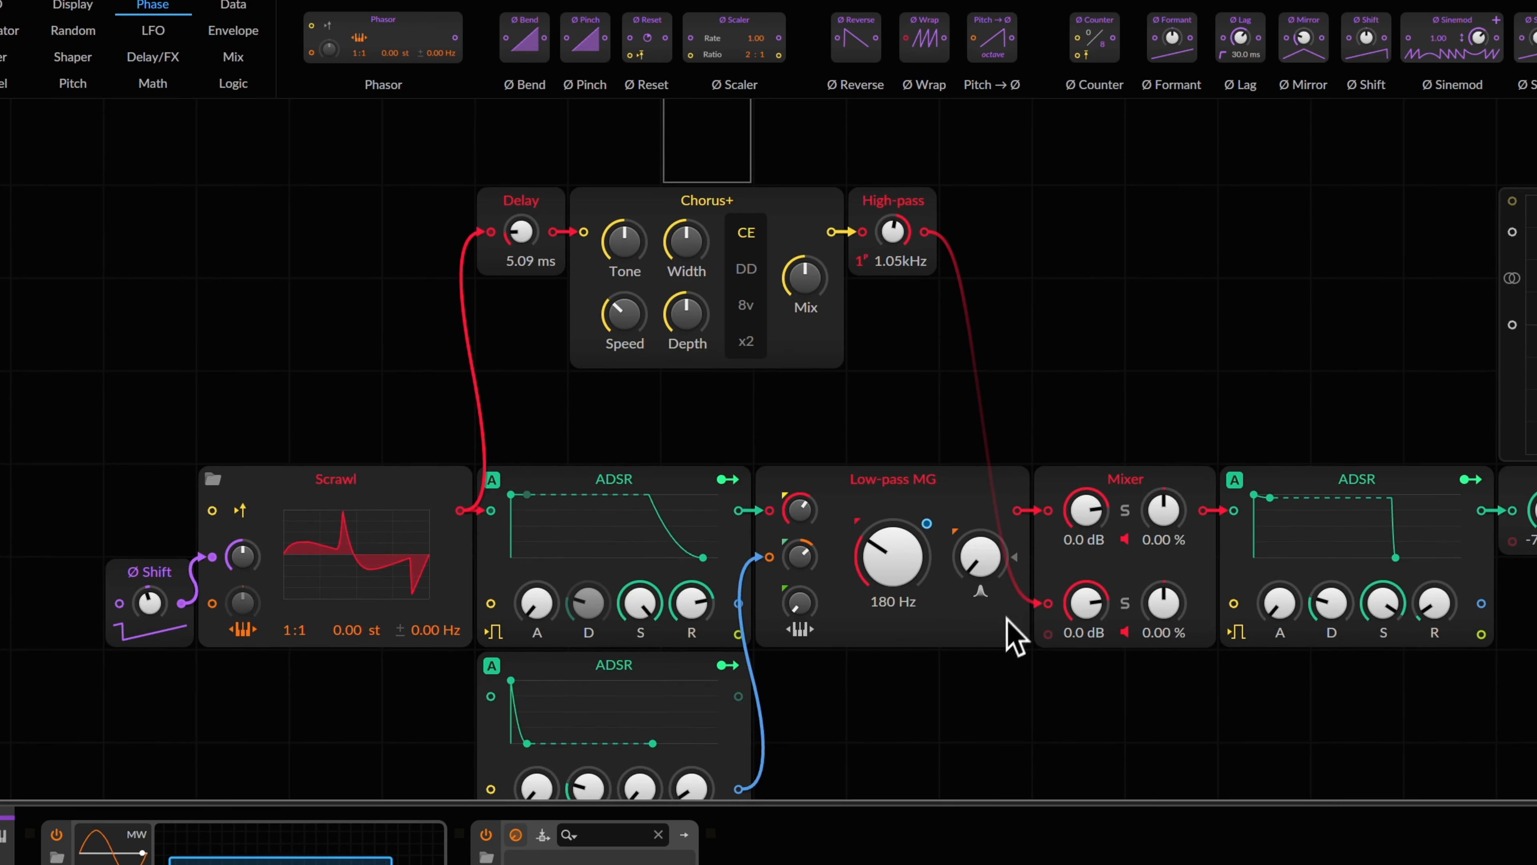
{"action": "scroll", "coordinate": [1014, 643], "scroll_direction": "up", "scroll_amount": 5}
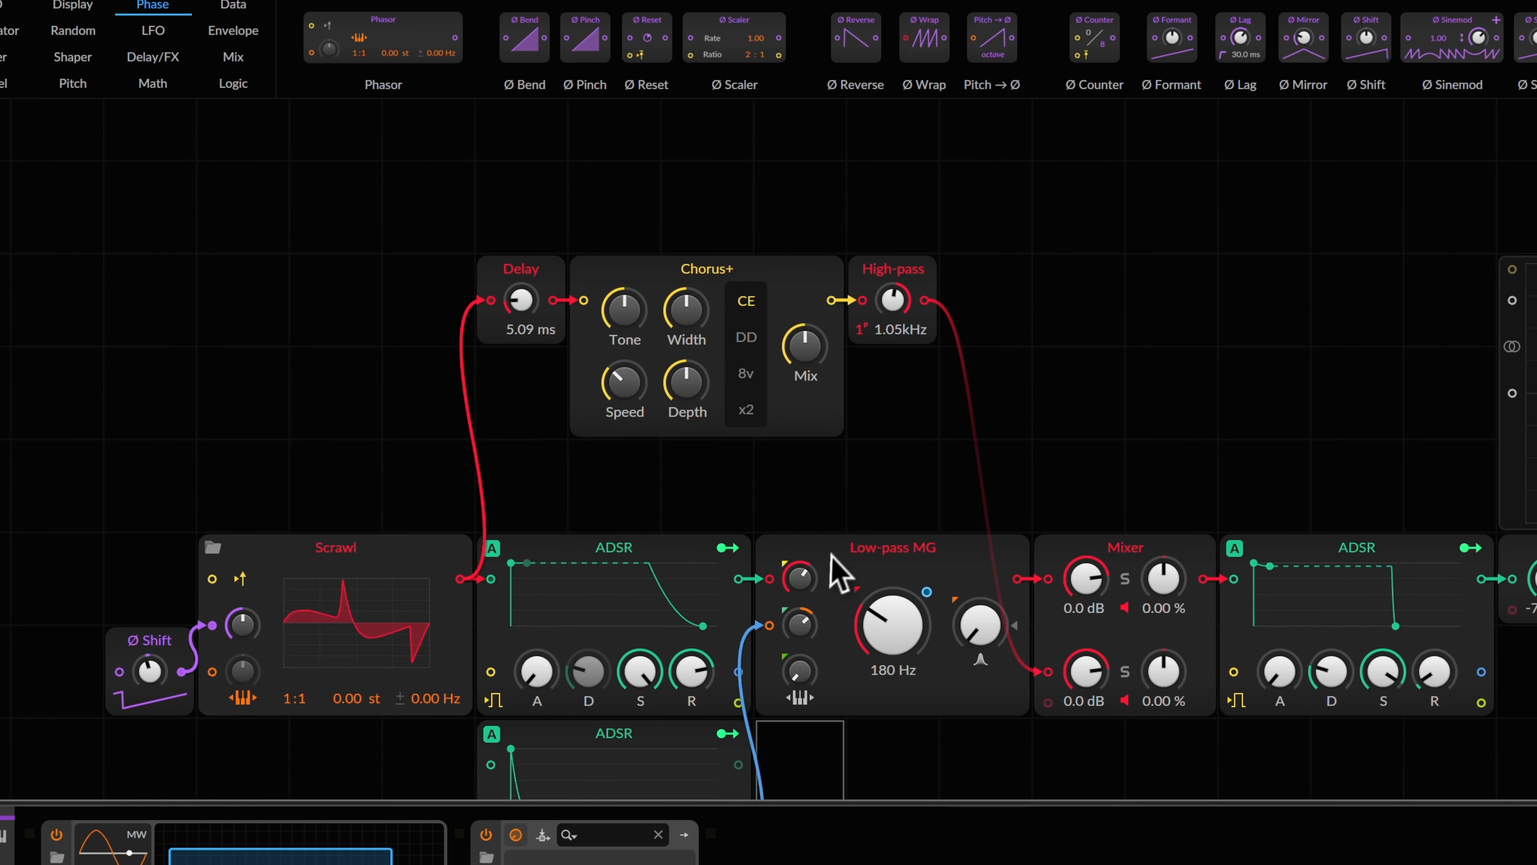
Step: Duplicate the Low-pass MG after High-pass and wire it into the Mixer's second input
{"action": "key", "text": "super+d"}
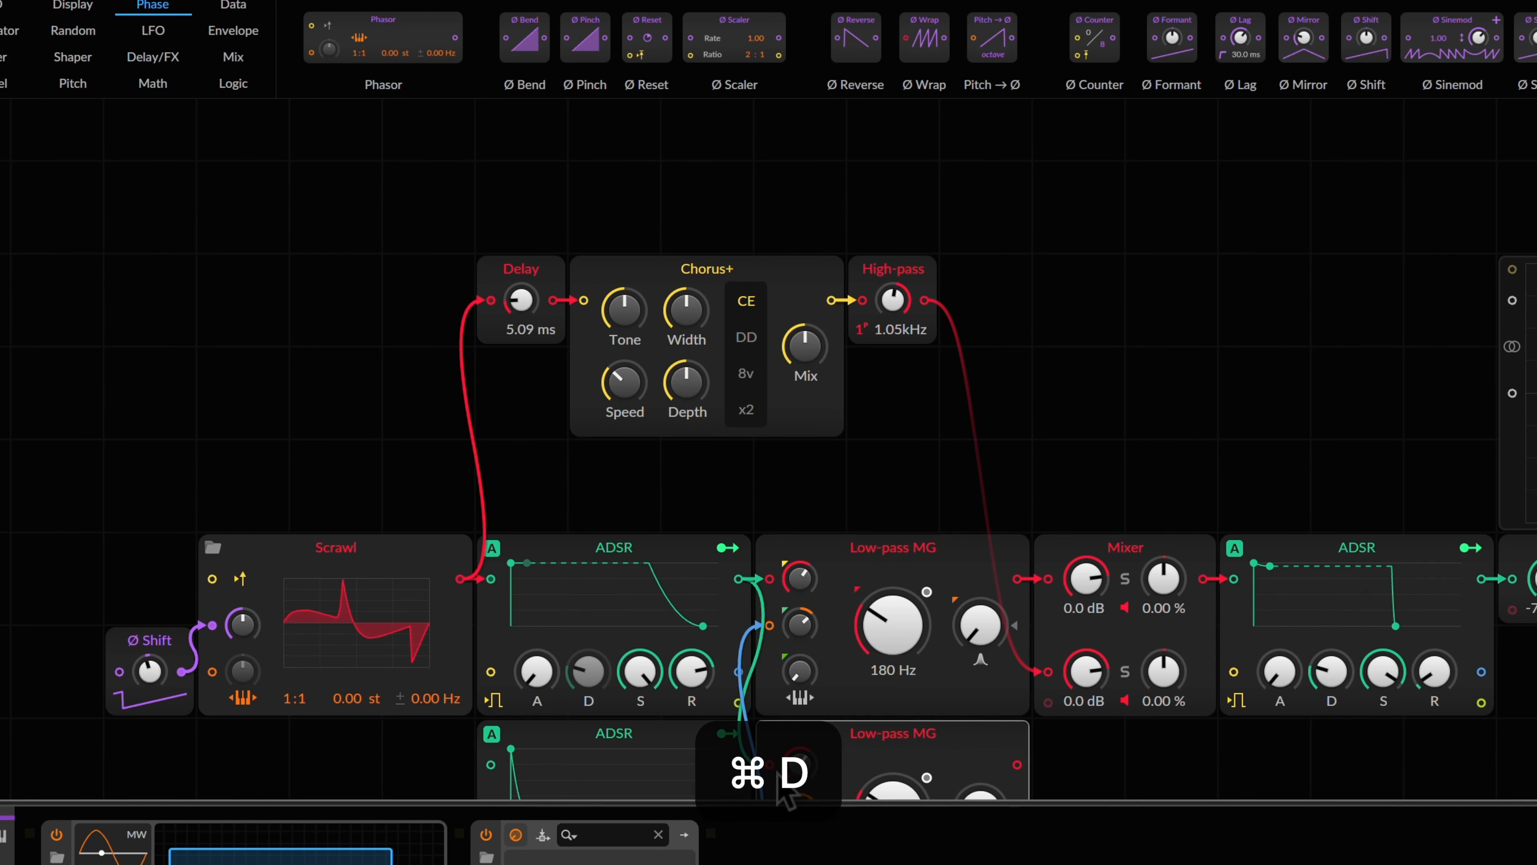
{"action": "left_click_drag", "start_coordinate": [771, 781], "coordinate": [1072, 339]}
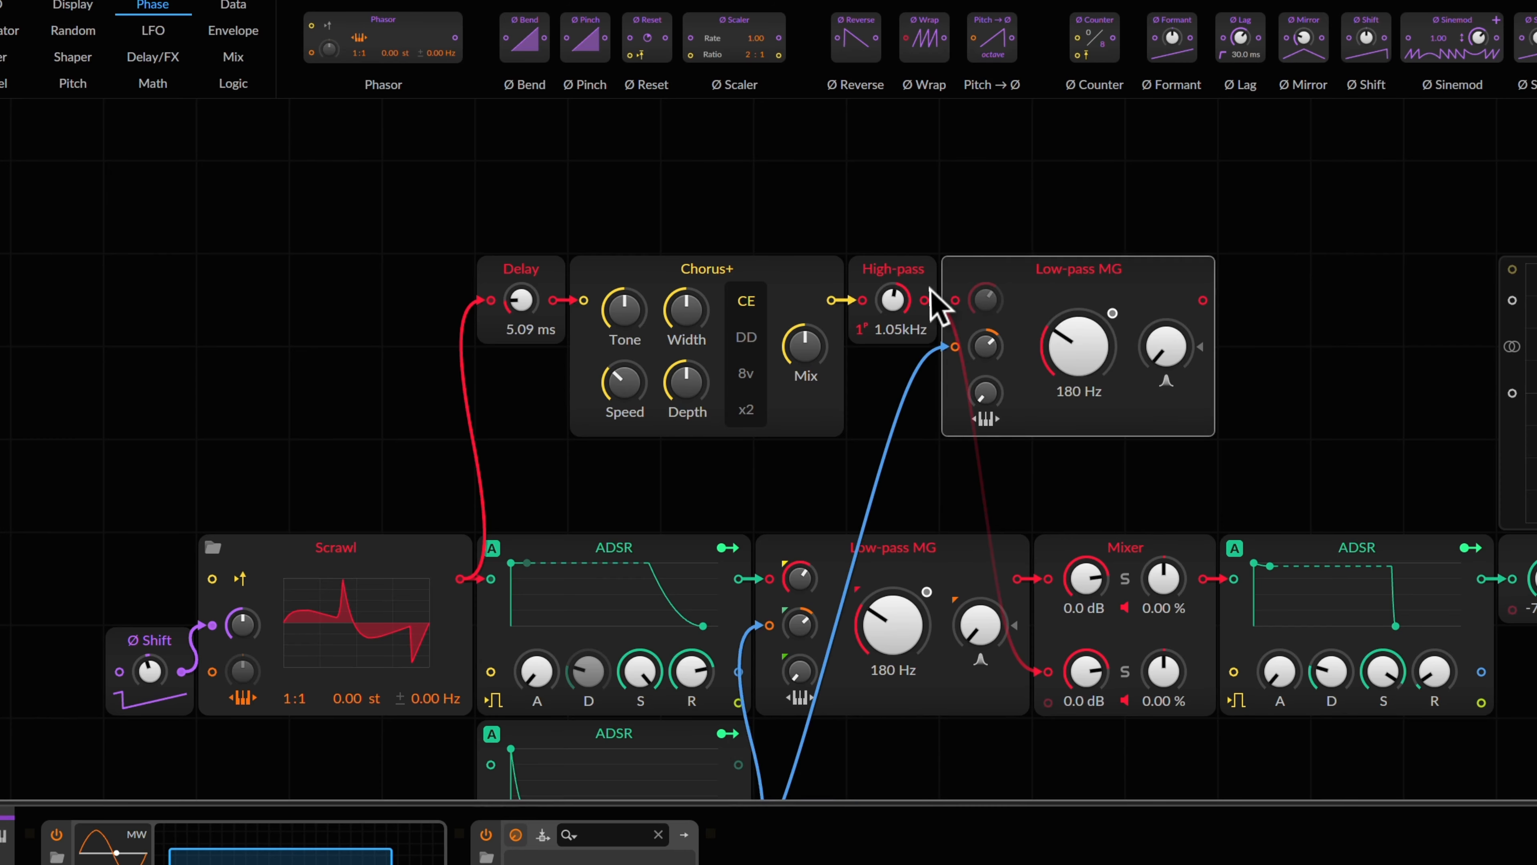
{"action": "left_click_drag", "start_coordinate": [929, 301], "coordinate": [957, 300]}
{"action": "left_click_drag", "start_coordinate": [1203, 301], "coordinate": [1067, 673]}
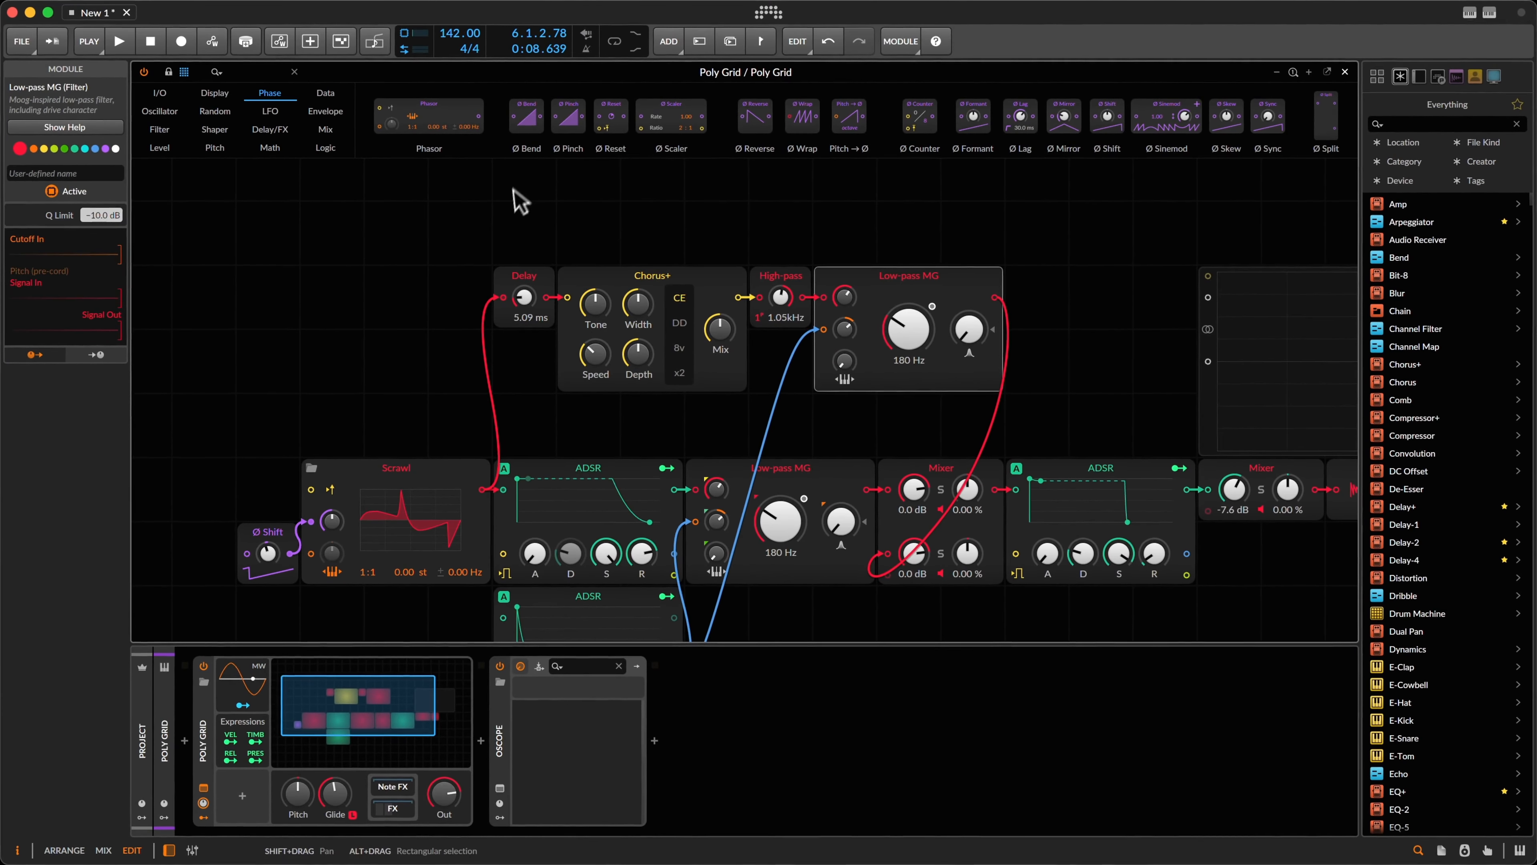
Step: Clear the module selection and select the lower ADSR envelope
{"action": "left_click", "coordinate": [495, 190]}
{"action": "scroll", "coordinate": [535, 700], "scroll_direction": "down", "scroll_amount": 3}
{"action": "left_click", "coordinate": [557, 503]}
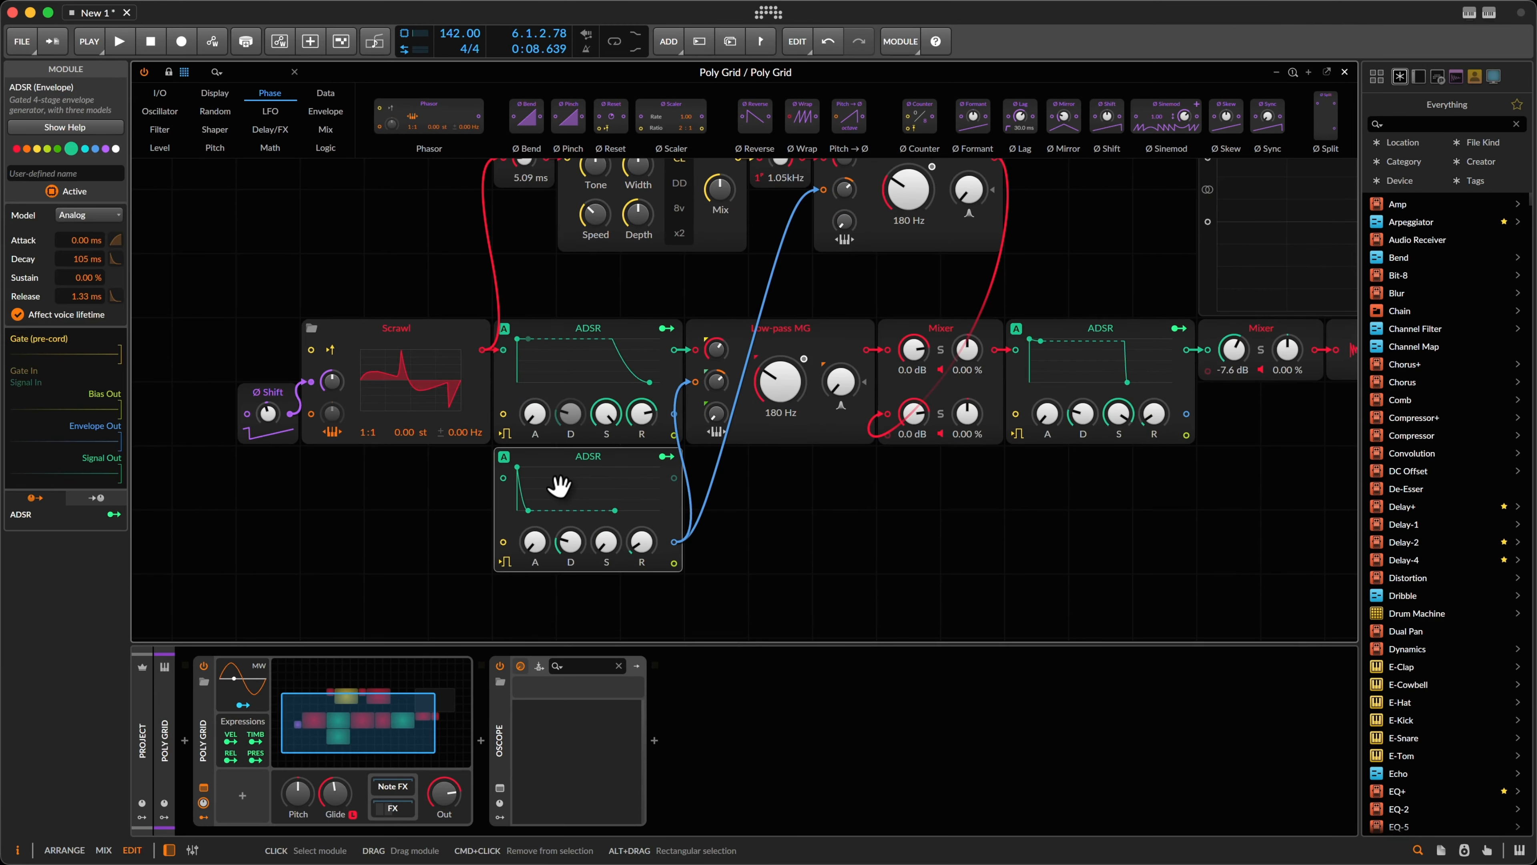
Step: Duplicate the lower ADSR and patch it into the new Low-pass MG with 129 ms decay
{"action": "key", "text": "super+d"}
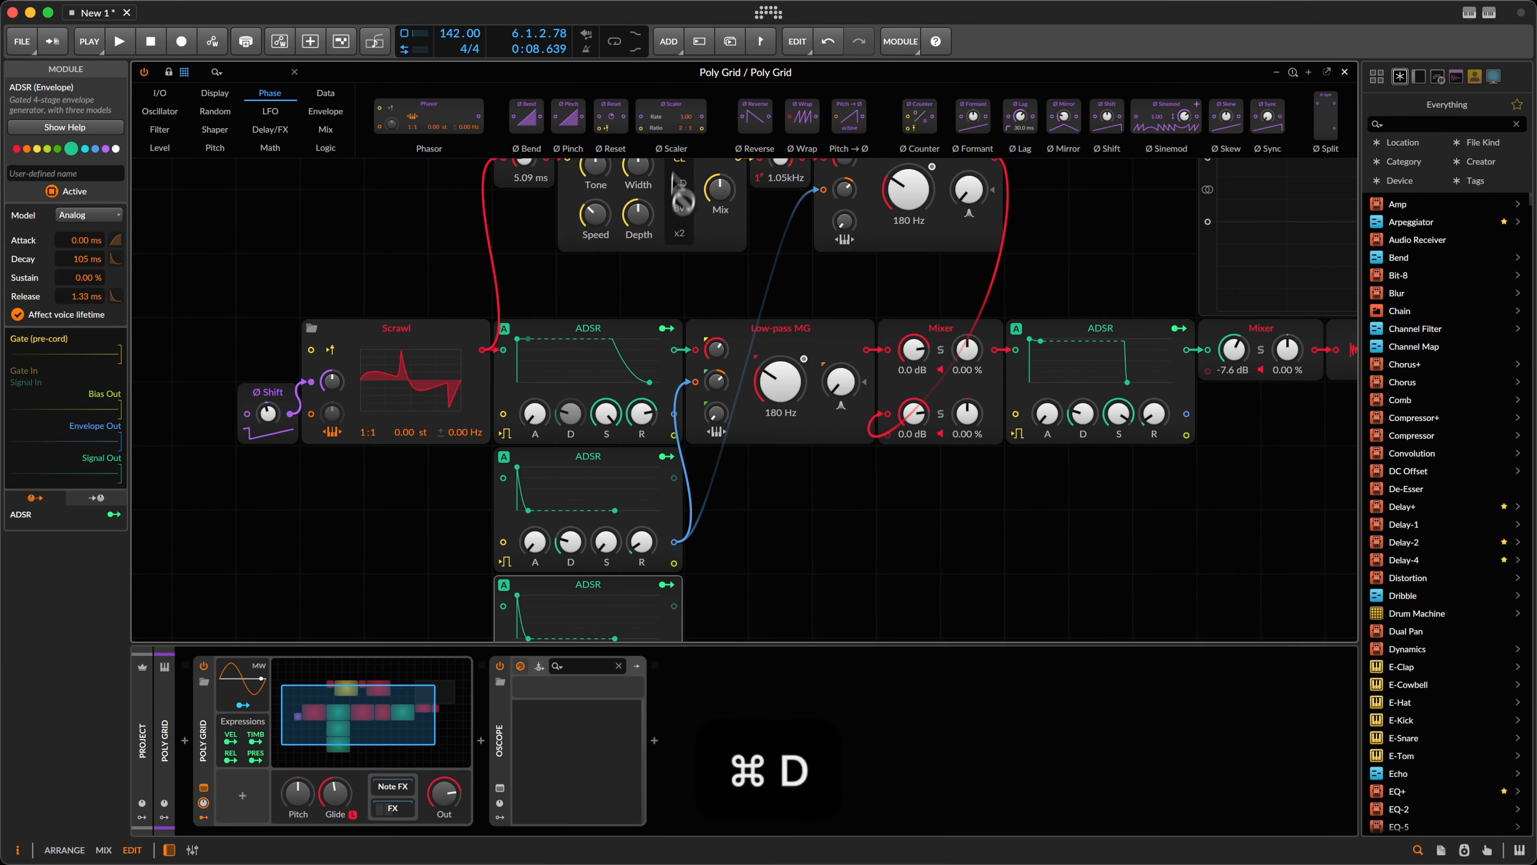
{"action": "left_click_drag", "start_coordinate": [687, 79], "coordinate": [387, 216]}
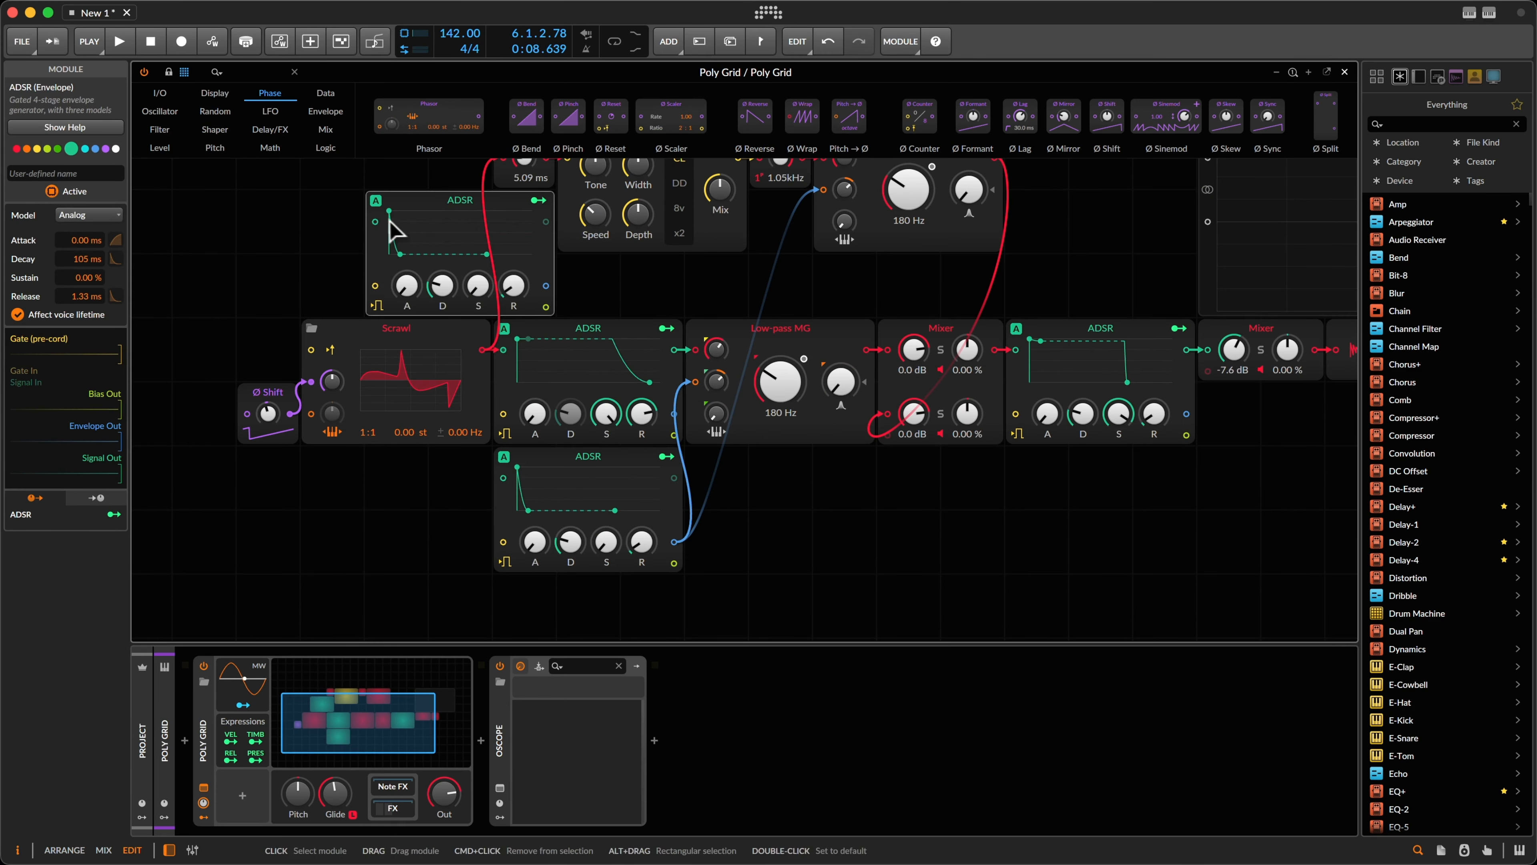
{"action": "scroll", "coordinate": [391, 247], "scroll_direction": "up", "scroll_amount": 5}
{"action": "left_click_drag", "start_coordinate": [404, 470], "coordinate": [664, 265]}
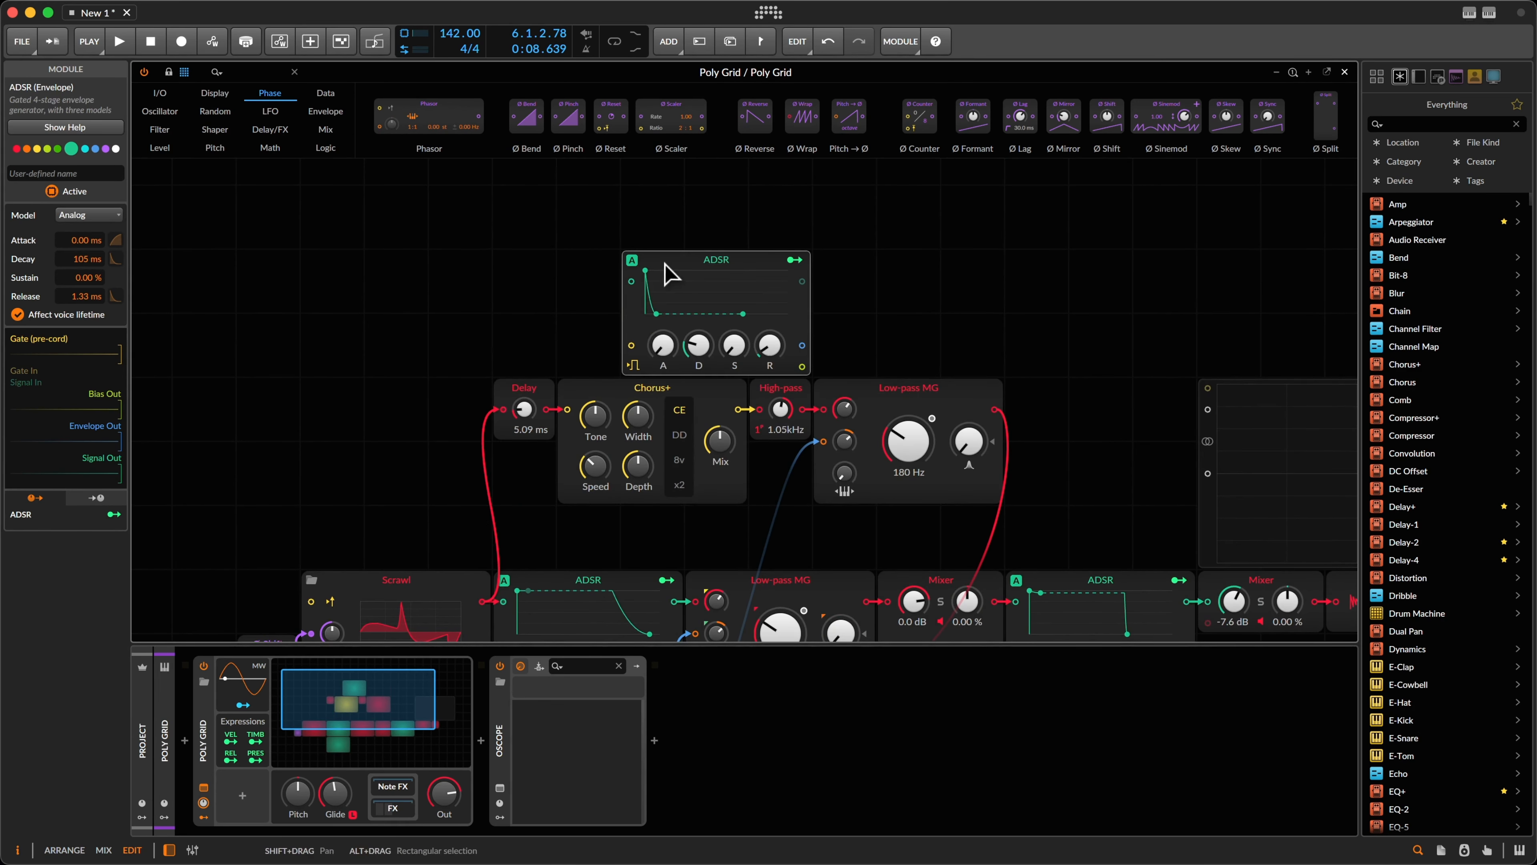
{"action": "left_click_drag", "start_coordinate": [802, 345], "coordinate": [809, 363]}
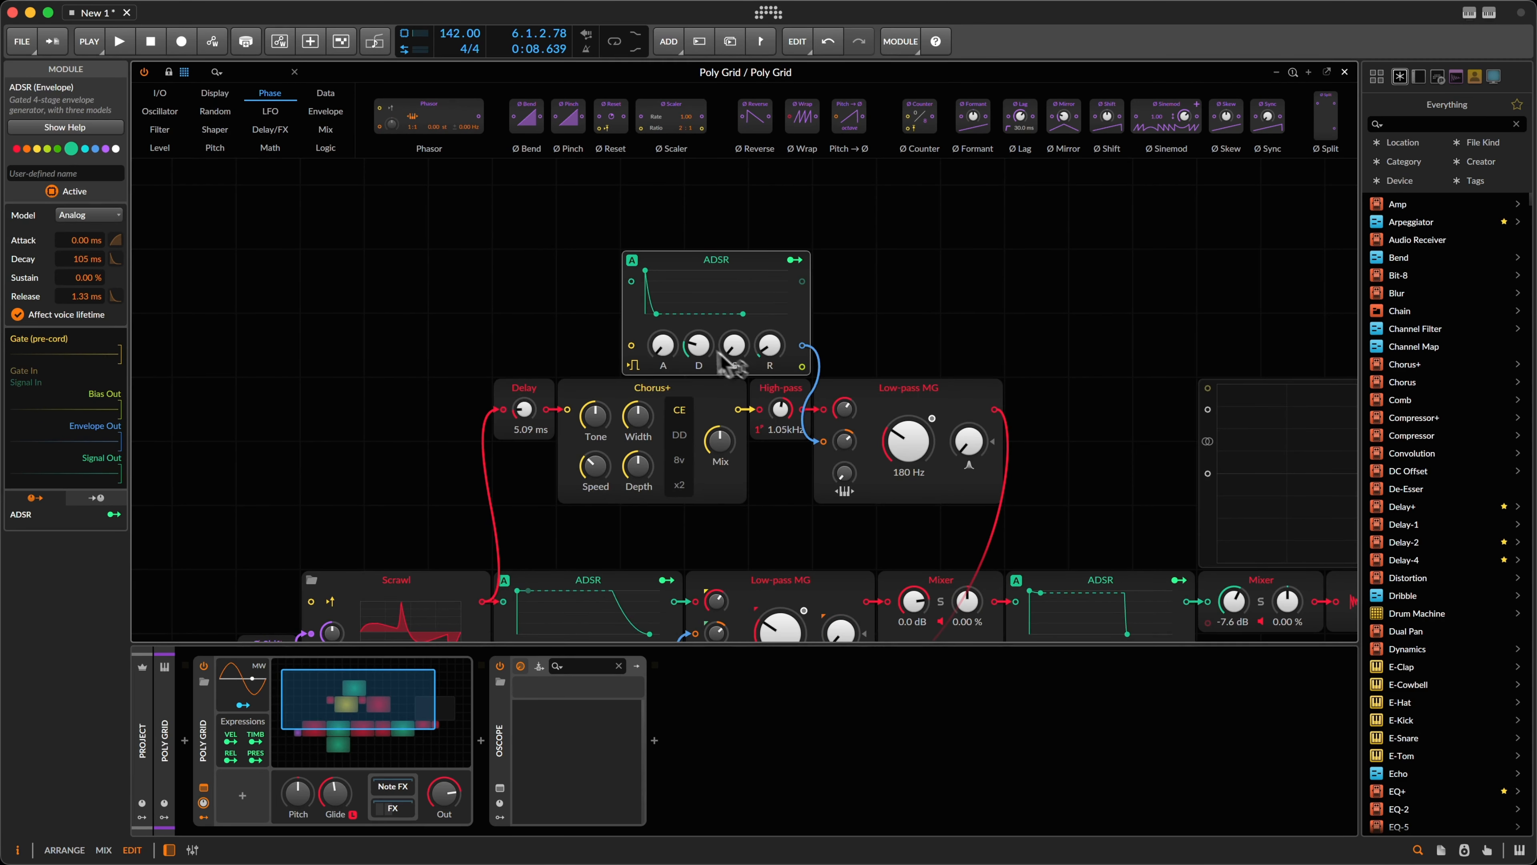
{"action": "left_click_drag", "start_coordinate": [698, 350], "coordinate": [699, 350]}
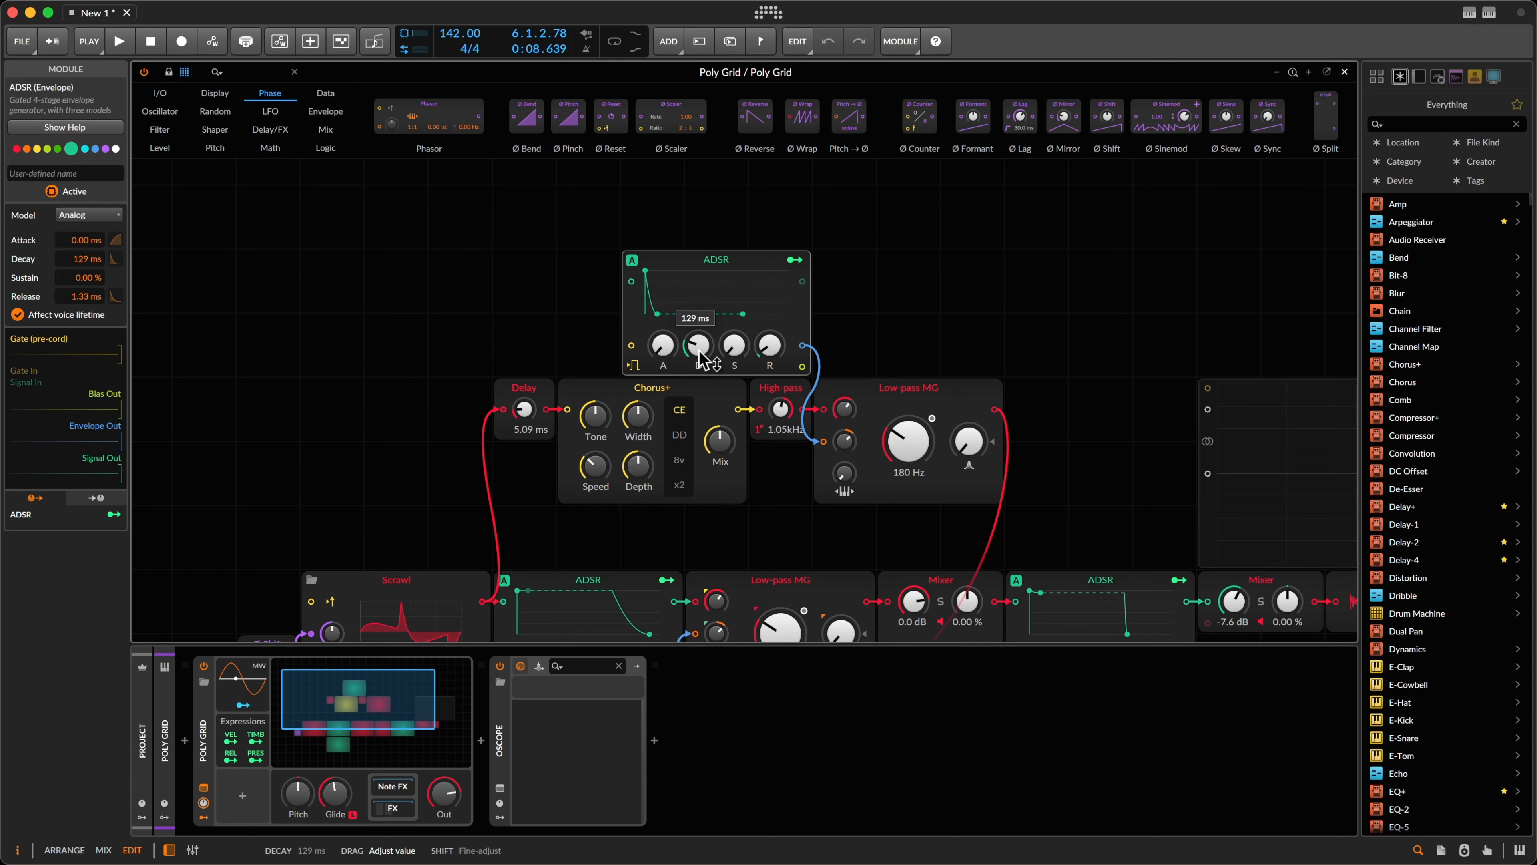
Step: Solo the parallel branch's Mixer channel and play the patch to hear it
{"action": "scroll", "coordinate": [969, 249], "scroll_direction": "down", "scroll_amount": 3}
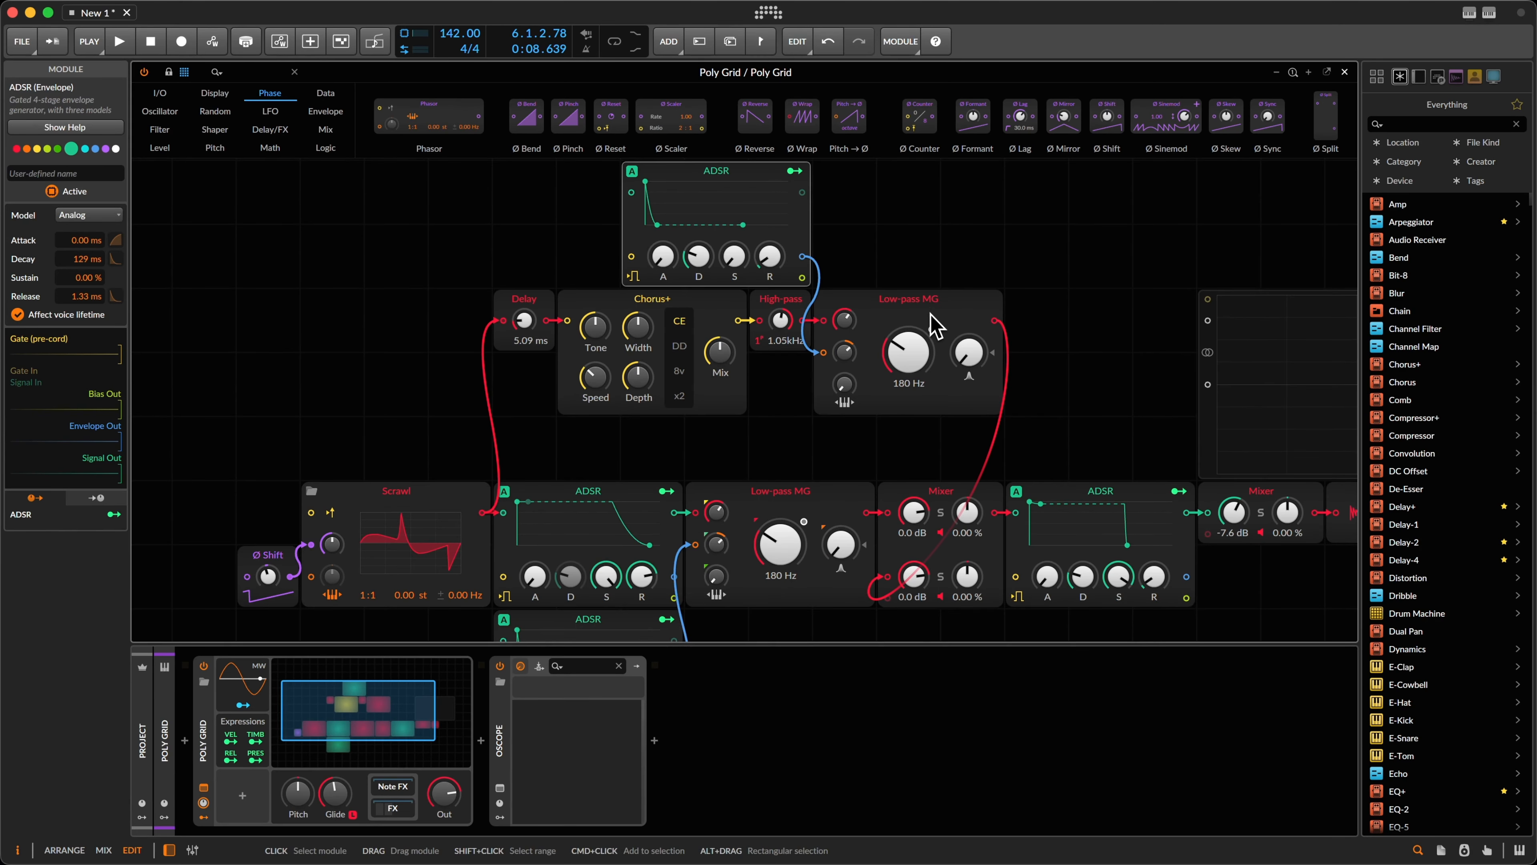
{"action": "scroll", "coordinate": [932, 323], "scroll_direction": "down", "scroll_amount": 1}
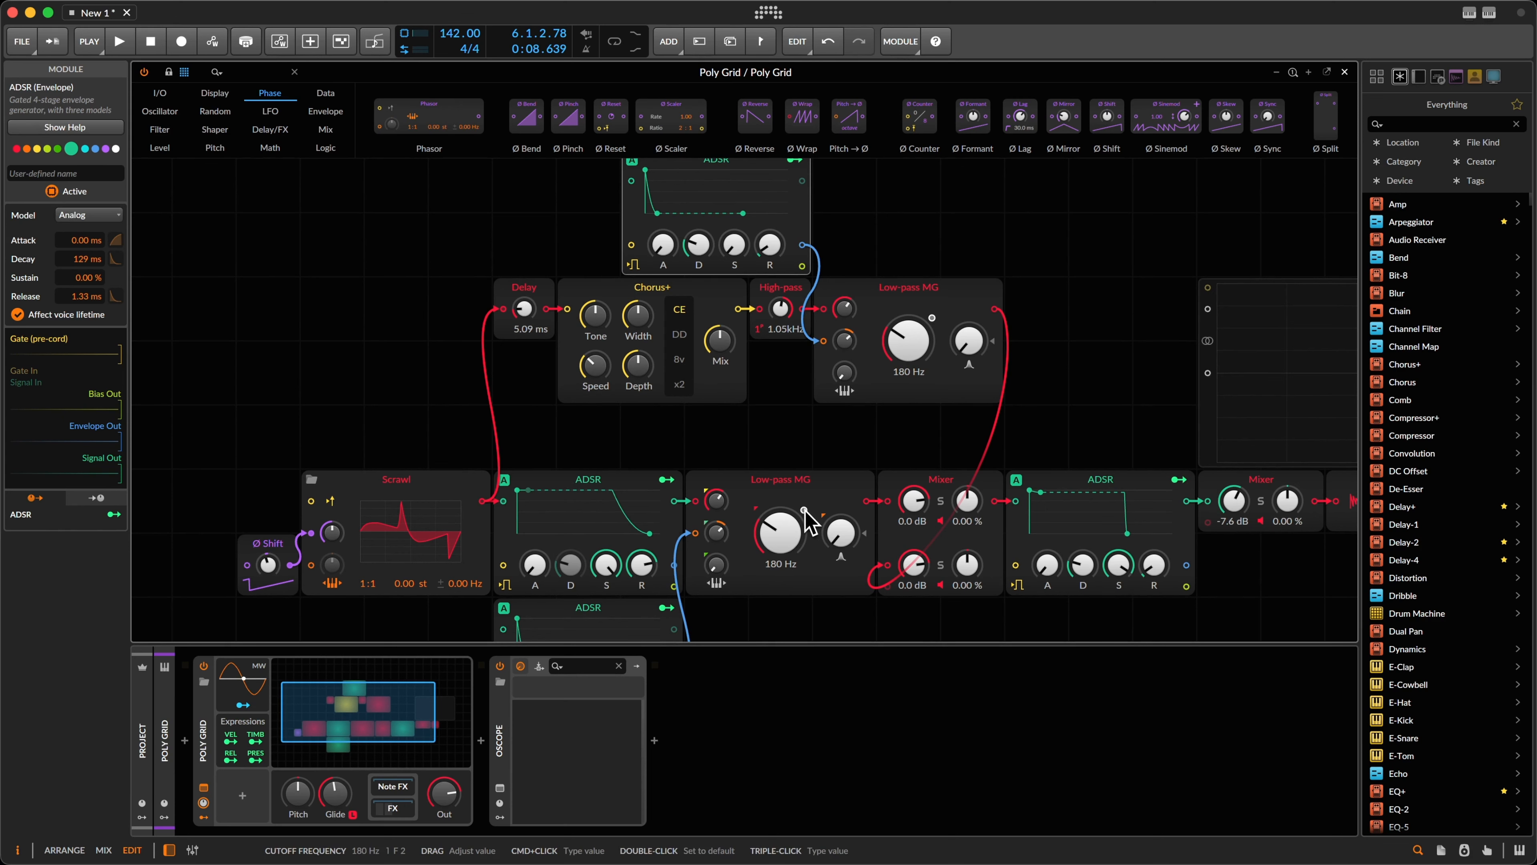
{"action": "left_click", "coordinate": [817, 465]}
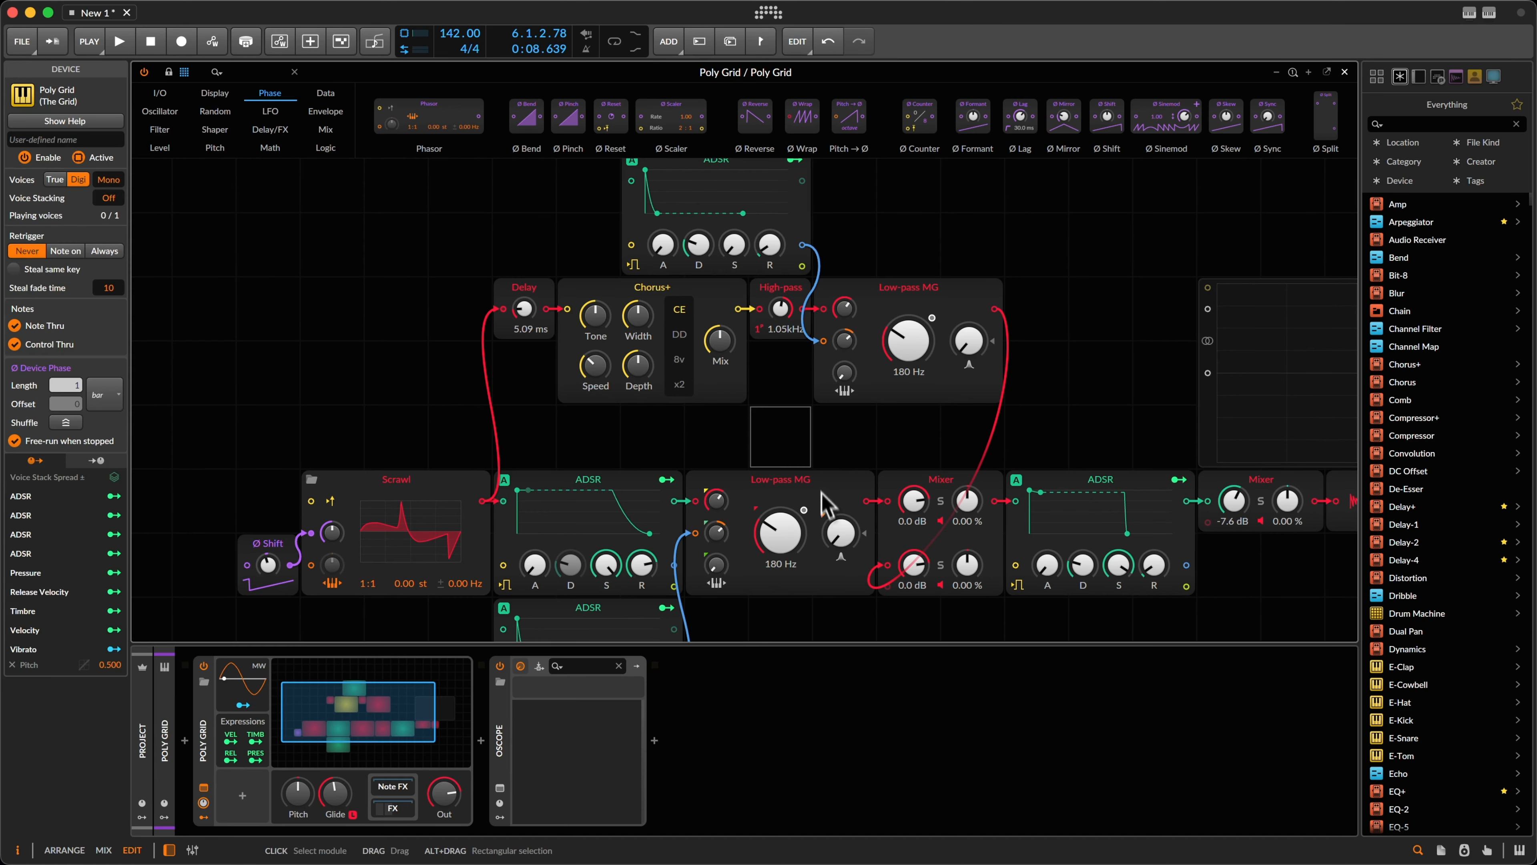
{"action": "key", "text": "space"}
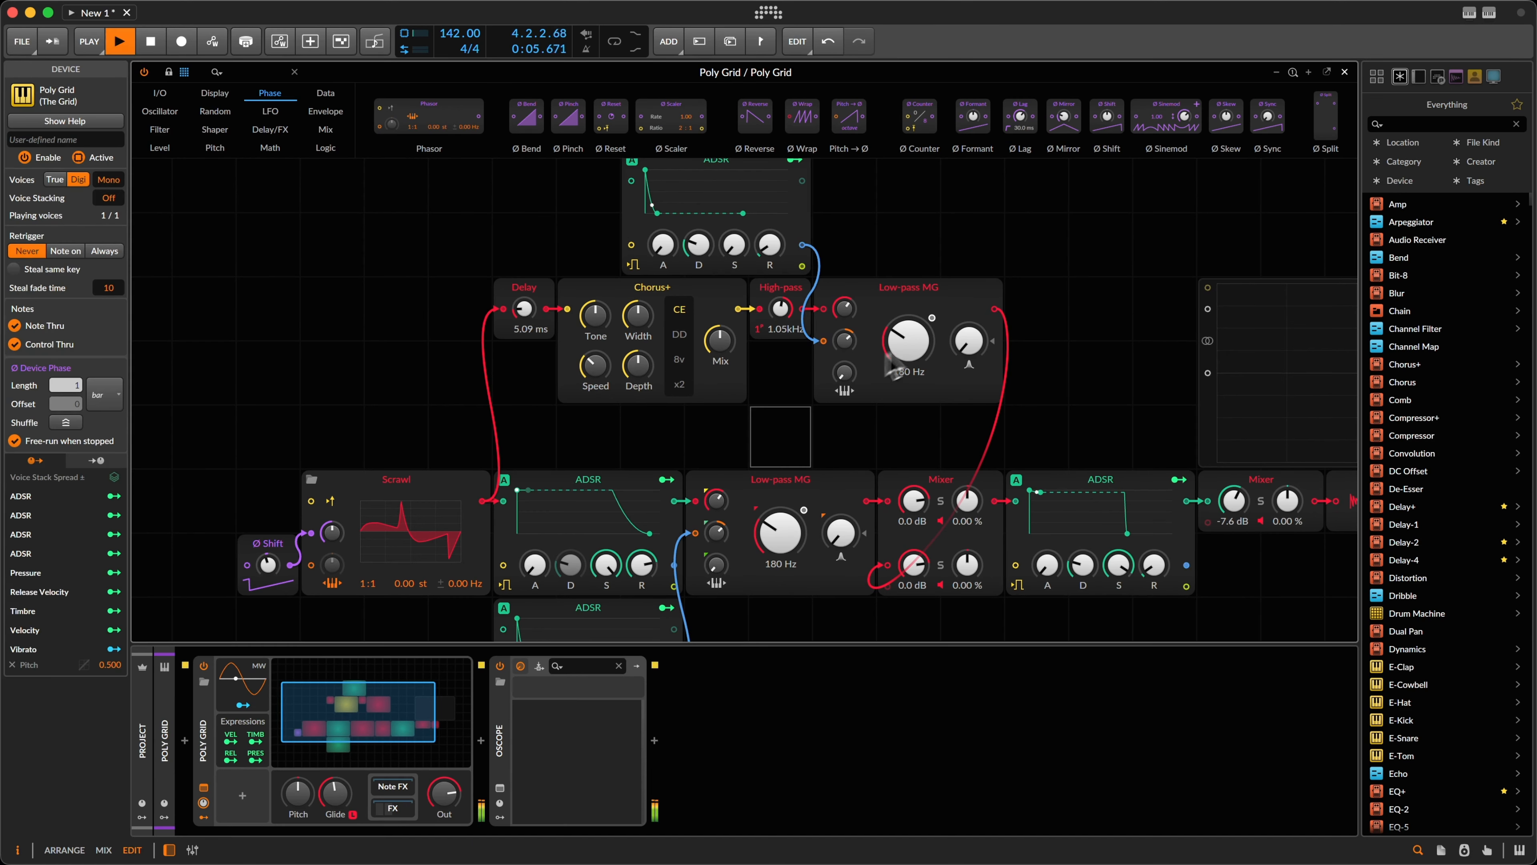
{"action": "key", "text": "space"}
{"action": "left_click", "coordinate": [941, 565]}
{"action": "key", "text": "space"}
Step: Try the Chorus+ mix at full and half, then settle at about 69.7%
{"action": "left_click_drag", "start_coordinate": [718, 341], "coordinate": [717, 269]}
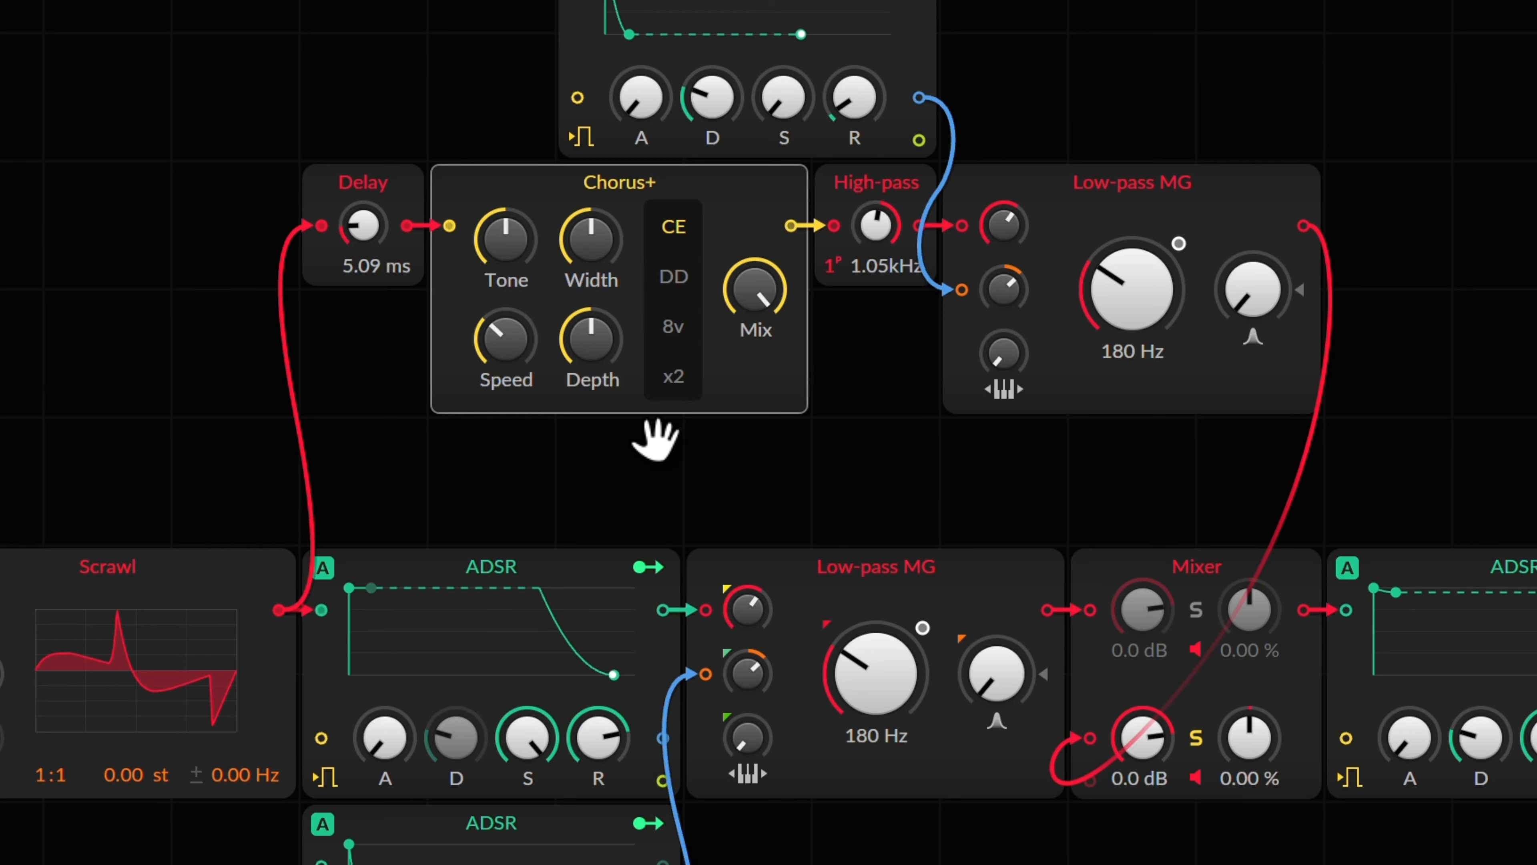
{"action": "left_click_drag", "start_coordinate": [742, 307], "coordinate": [738, 306]}
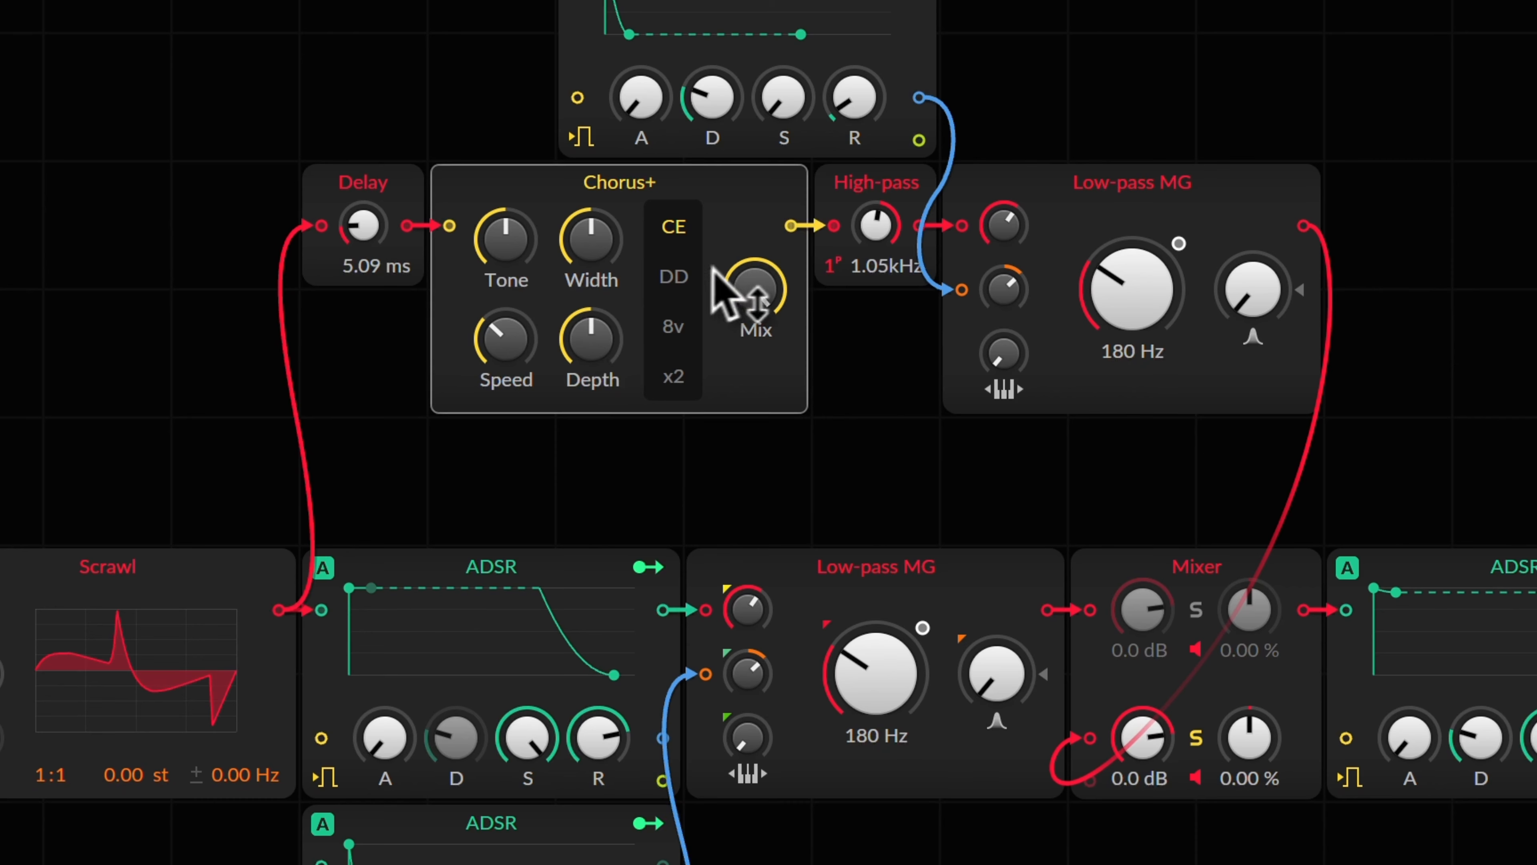
{"action": "left_click_drag", "start_coordinate": [771, 292], "coordinate": [750, 284]}
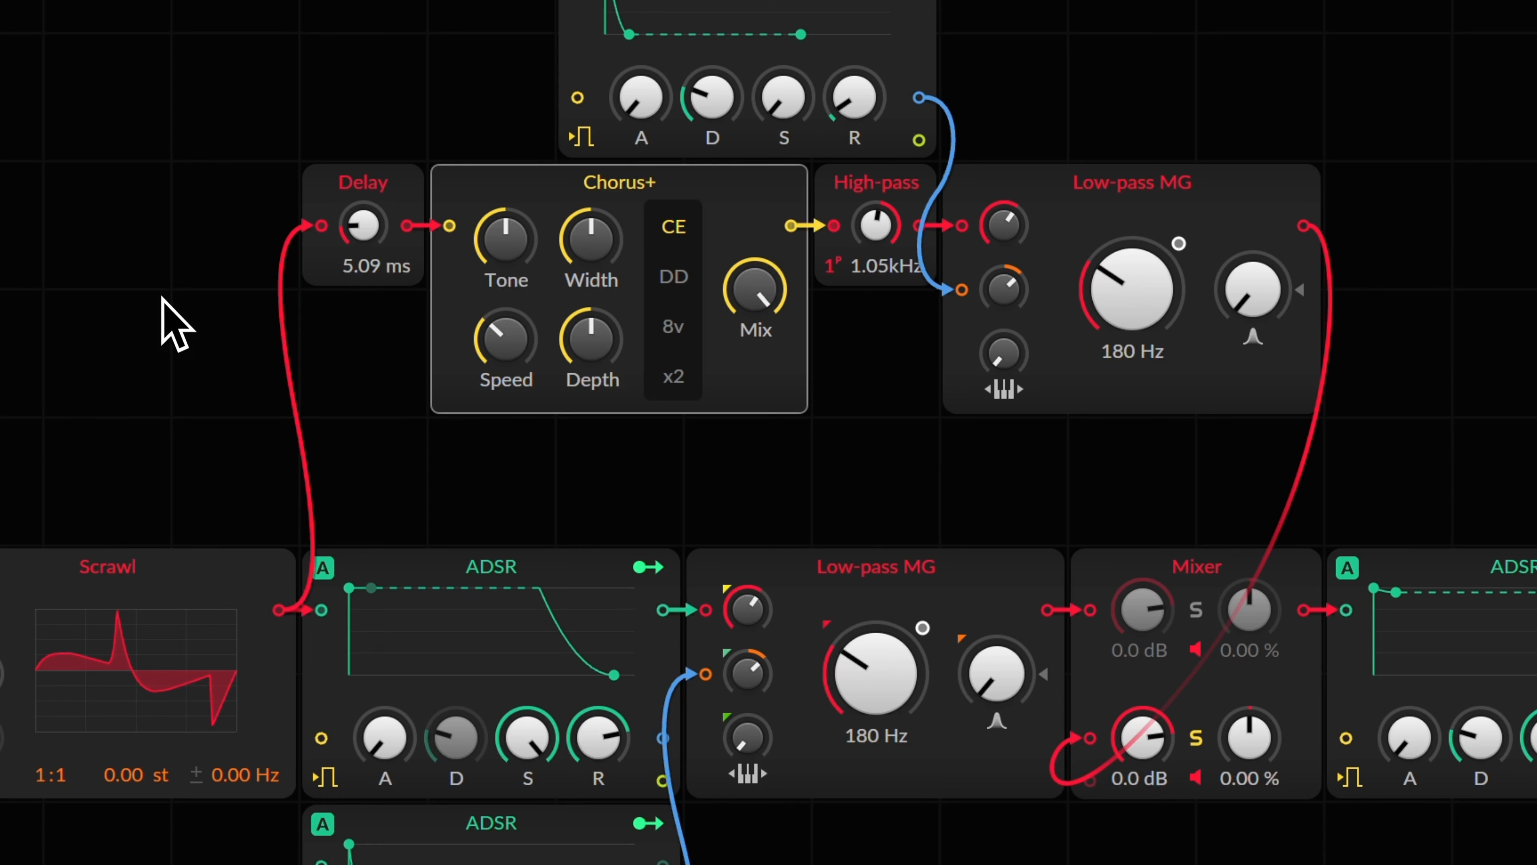
Step: Raise the Delay module's time to 5.94 ms
{"action": "left_click_drag", "start_coordinate": [353, 217], "coordinate": [360, 225]}
{"action": "left_click_drag", "start_coordinate": [201, 169], "coordinate": [392, 286]}
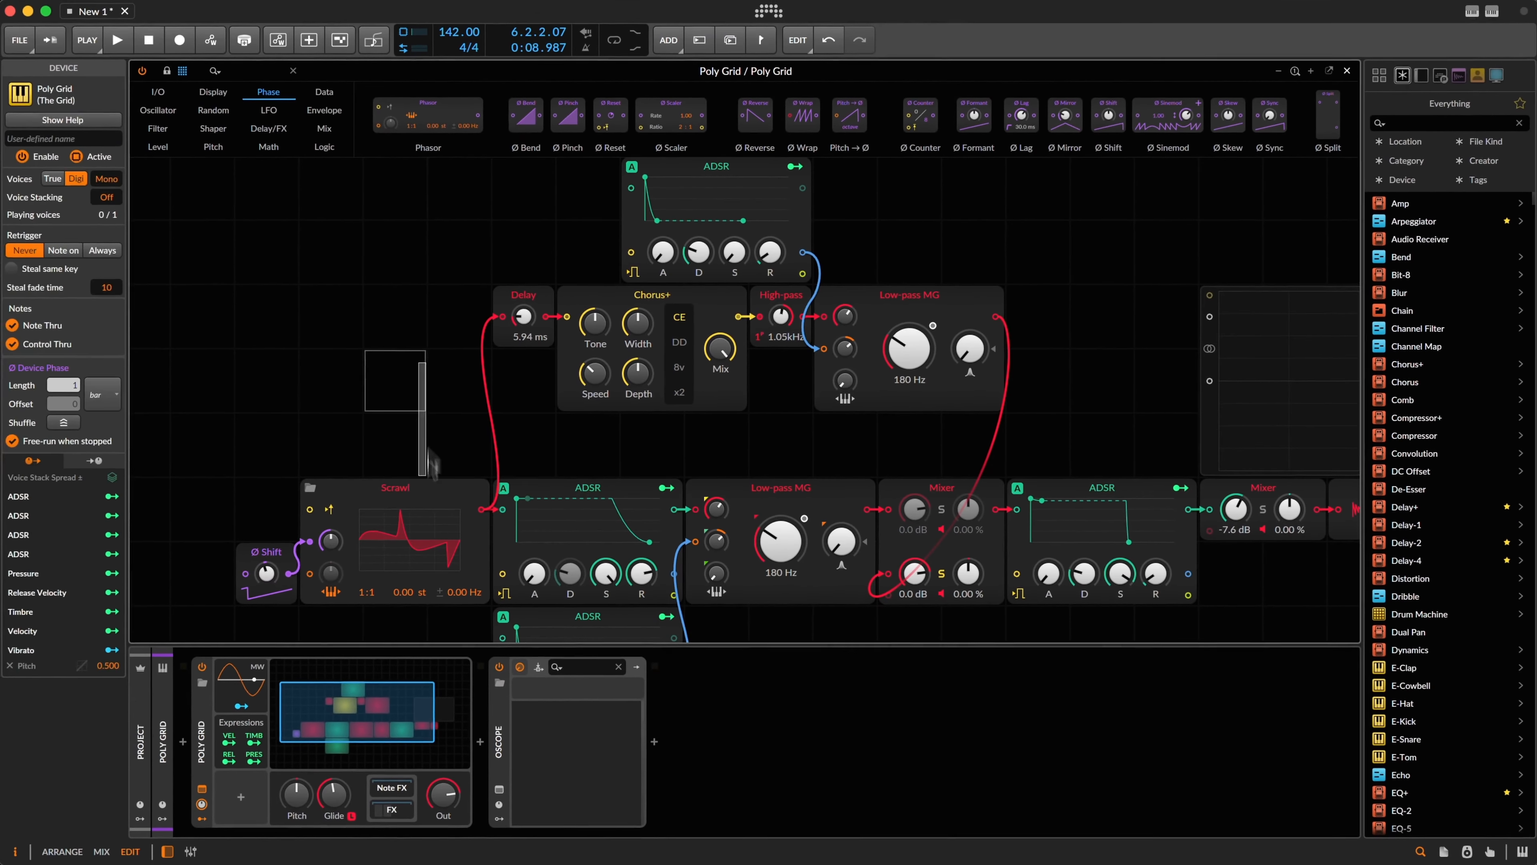
{"action": "left_click", "coordinate": [184, 598]}
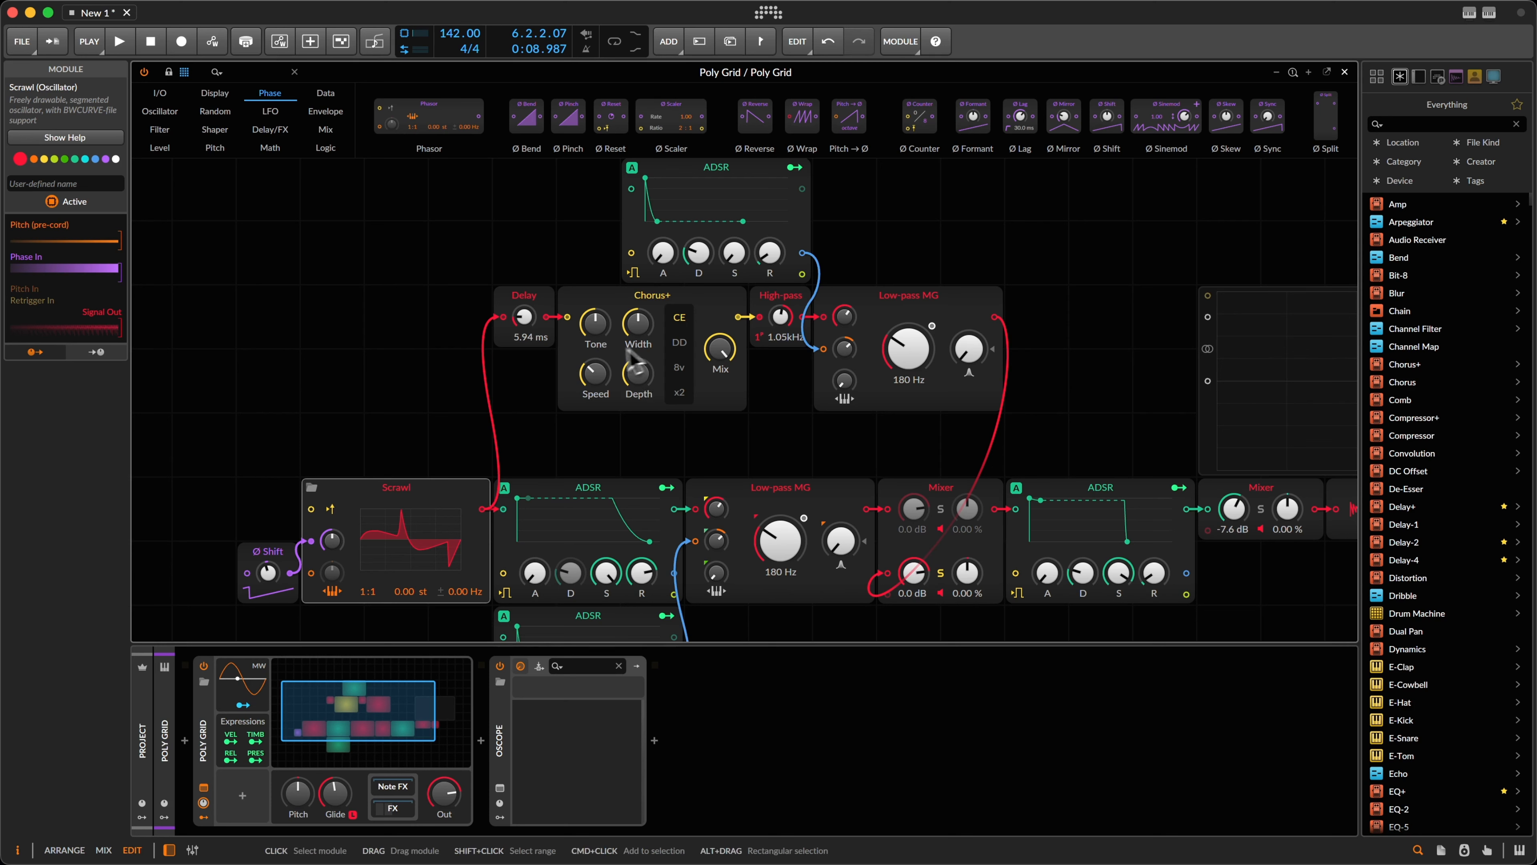
Step: While playing, narrow the Chorus+ width, speed up its rate, and raise the High-pass cutoff
{"action": "left_click_drag", "start_coordinate": [645, 330], "coordinate": [641, 325]}
{"action": "key", "text": "space"}
{"action": "mouse_move", "coordinate": [605, 383]}
{"action": "left_mouse_down"}
{"action": "mouse_move", "coordinate": [594, 371]}
{"action": "mouse_move", "coordinate": [634, 395]}
{"action": "mouse_move", "coordinate": [597, 372]}
{"action": "left_mouse_up"}
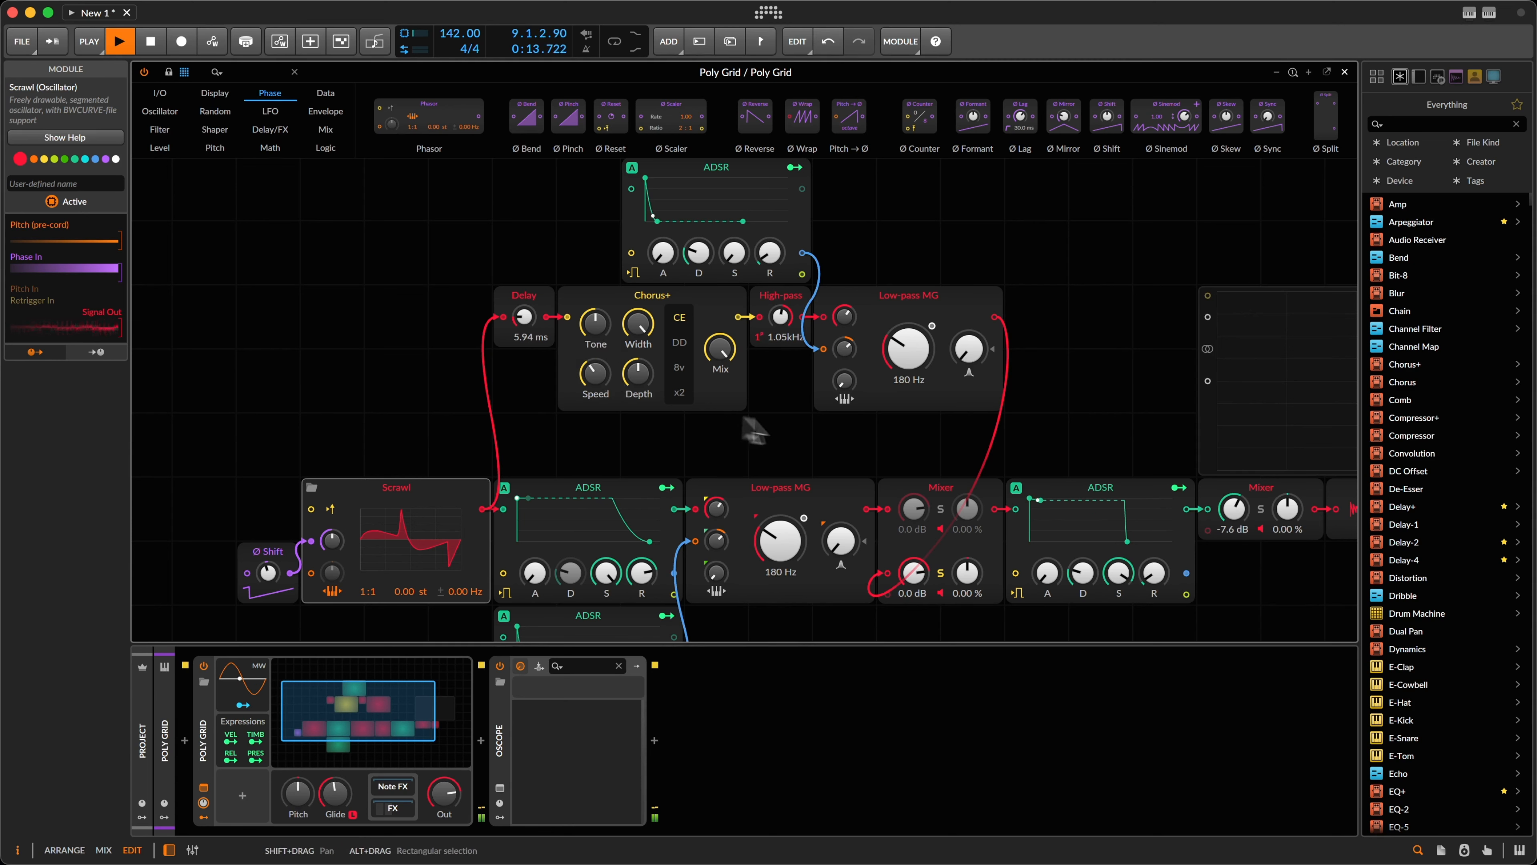
{"action": "left_click_drag", "start_coordinate": [780, 317], "coordinate": [784, 320]}
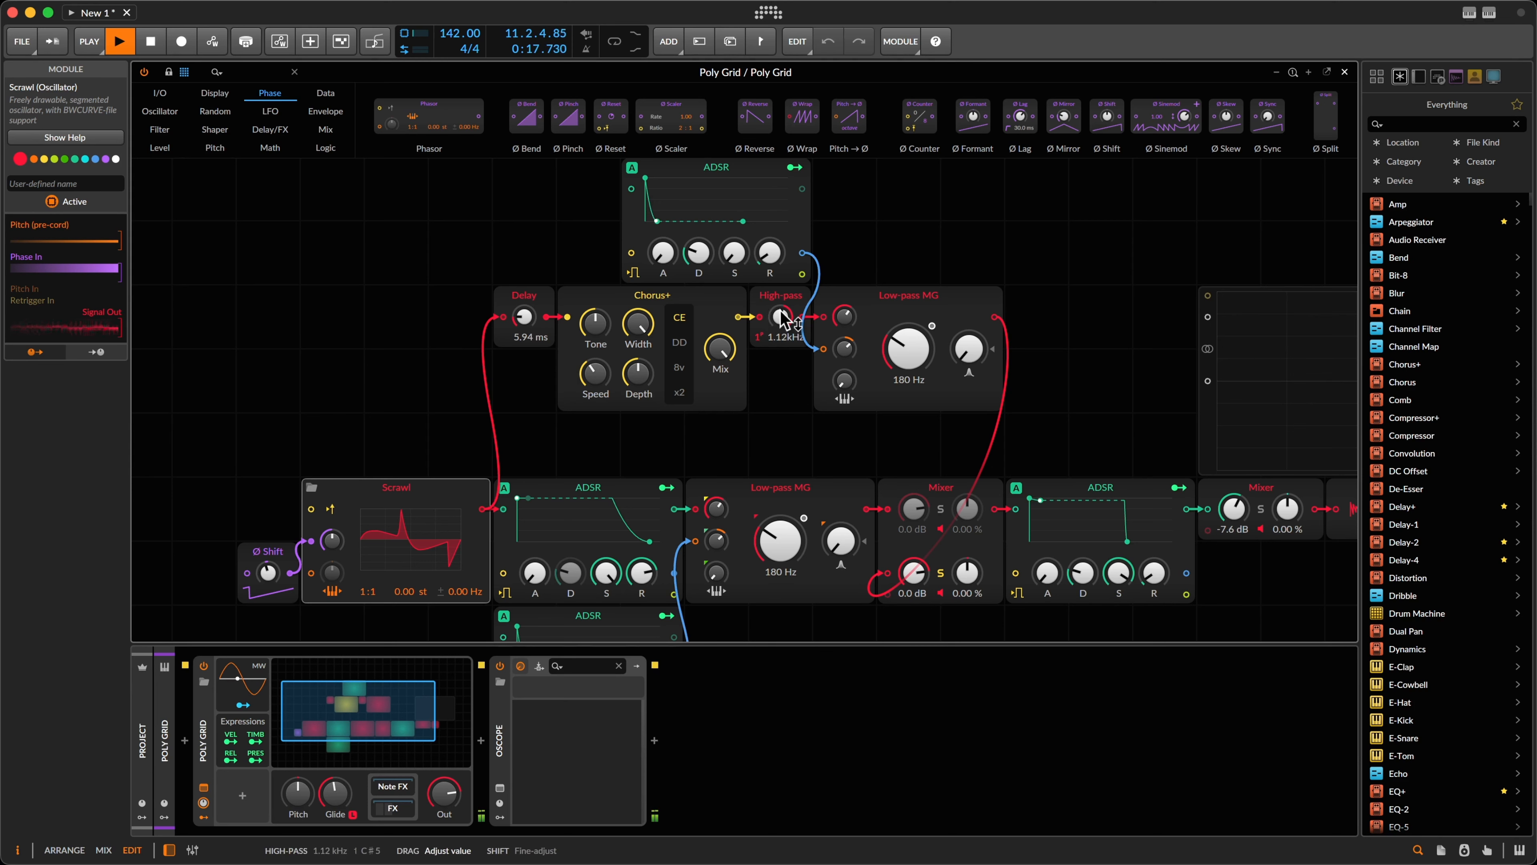
{"action": "key", "text": "space"}
Step: Unsolo the branch and bring its Mixer channel 2 level from -Inf to about -2.4 dB
{"action": "left_click", "coordinate": [942, 574]}
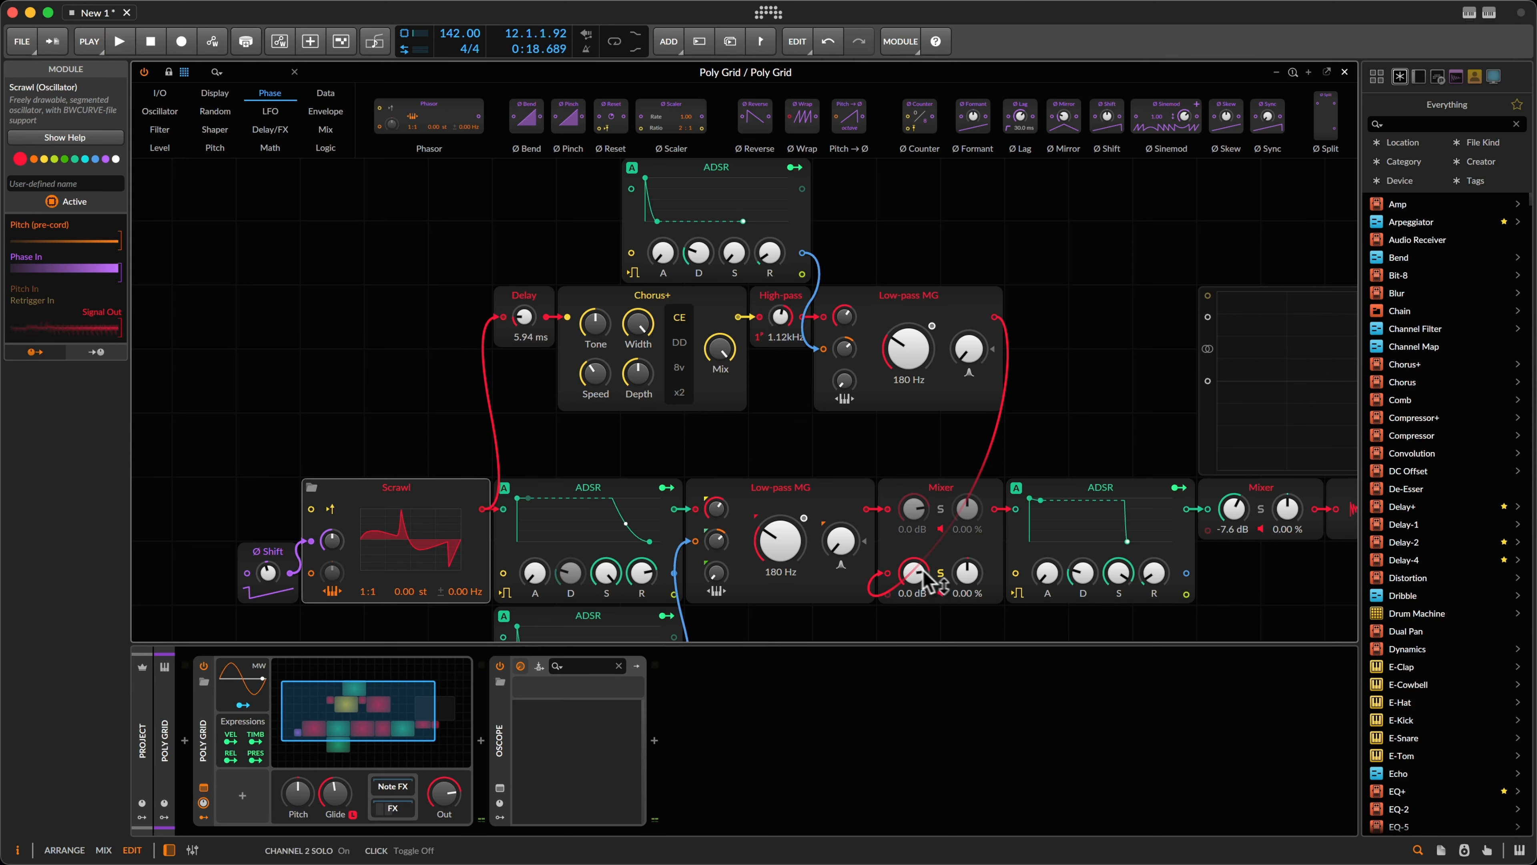
{"action": "left_click_drag", "start_coordinate": [912, 574], "coordinate": [906, 606]}
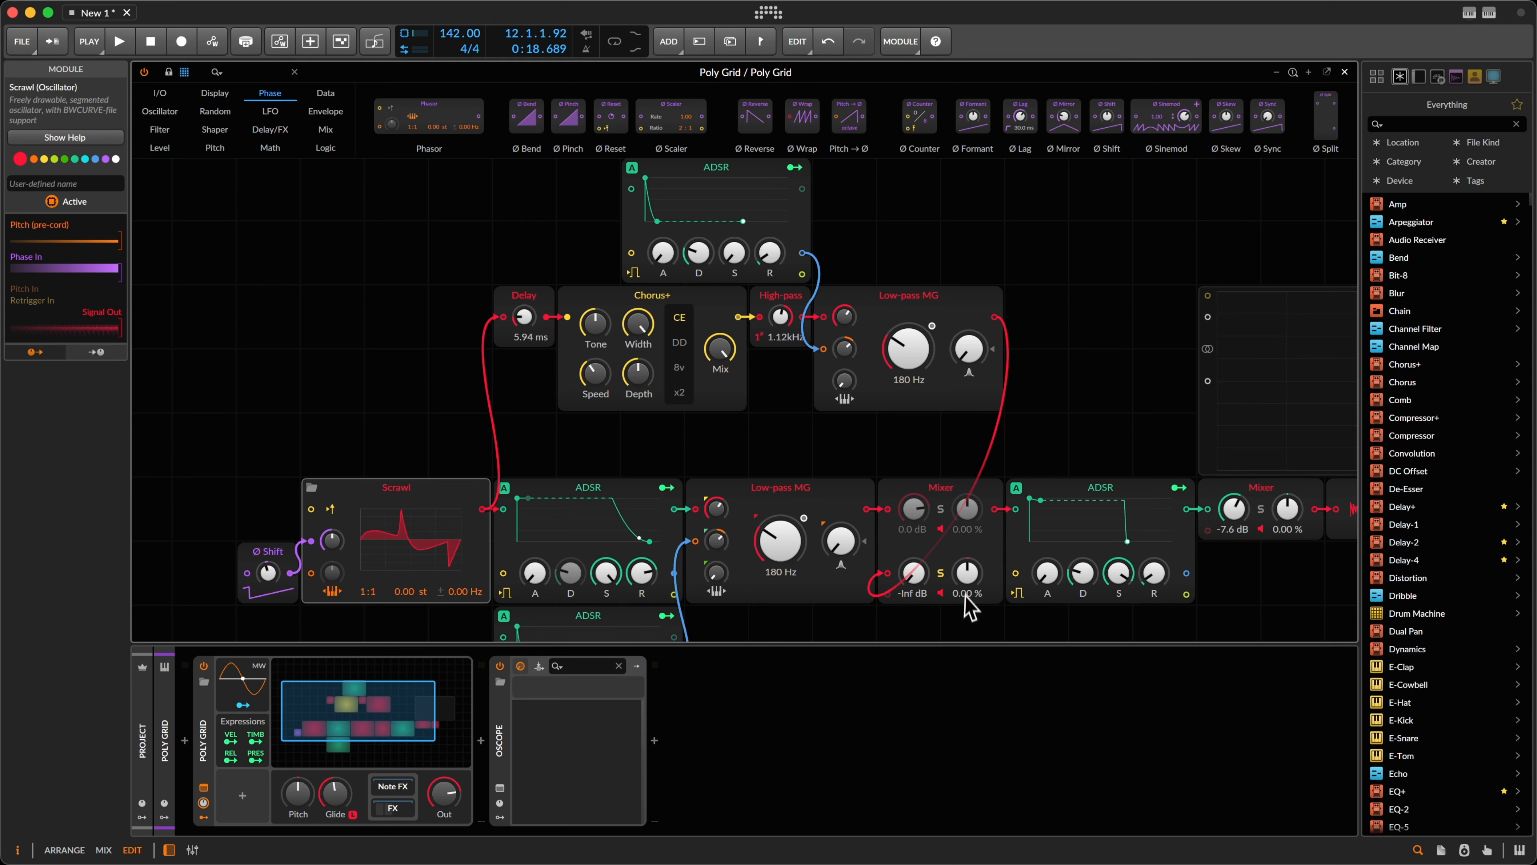
{"action": "left_click_drag", "start_coordinate": [920, 596], "coordinate": [910, 579]}
{"action": "key", "text": "space"}
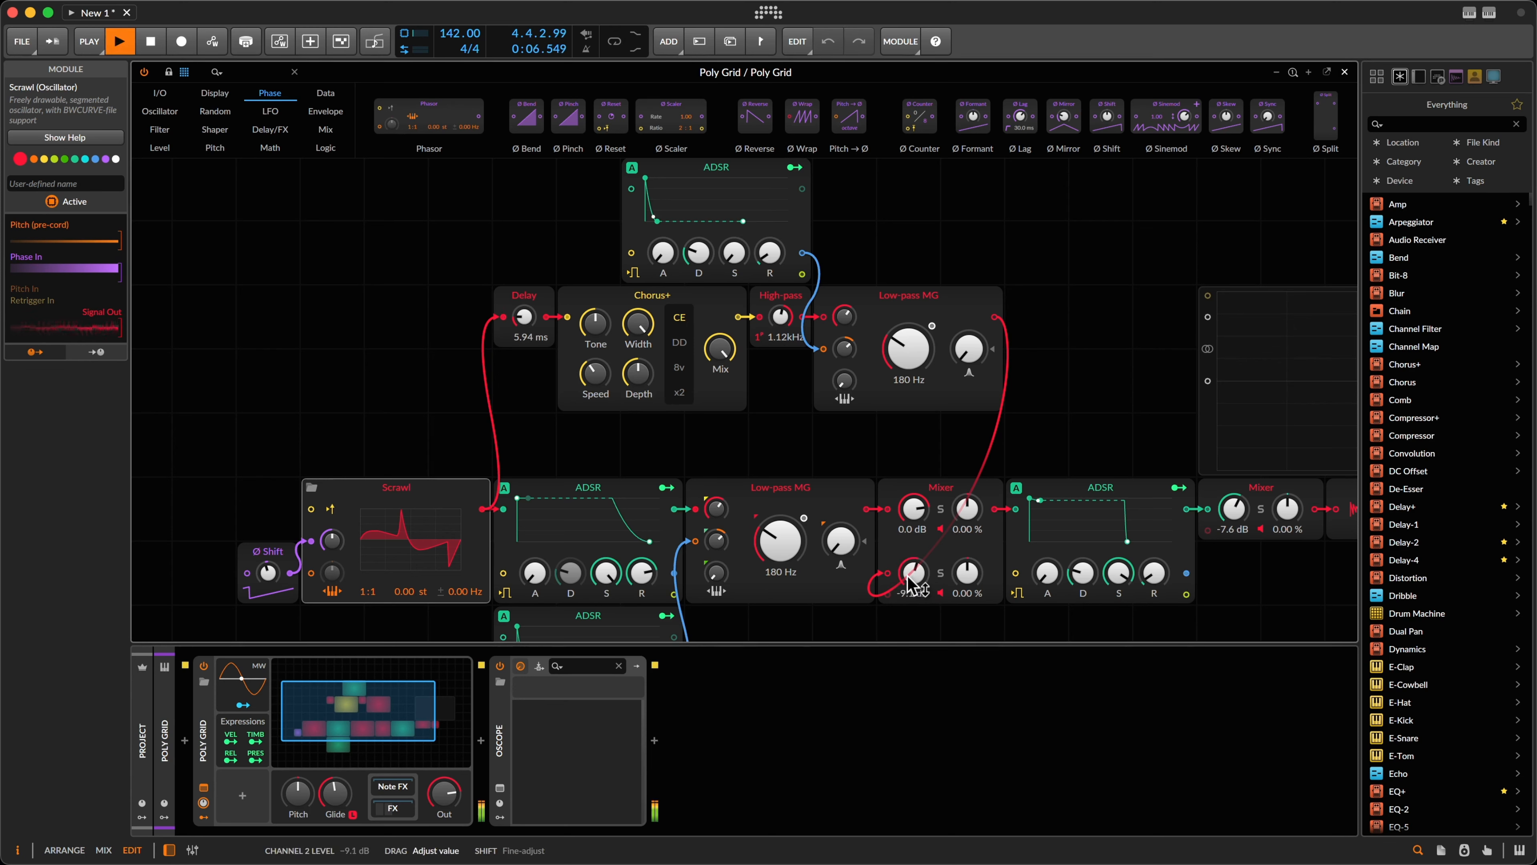
{"action": "key", "text": "space"}
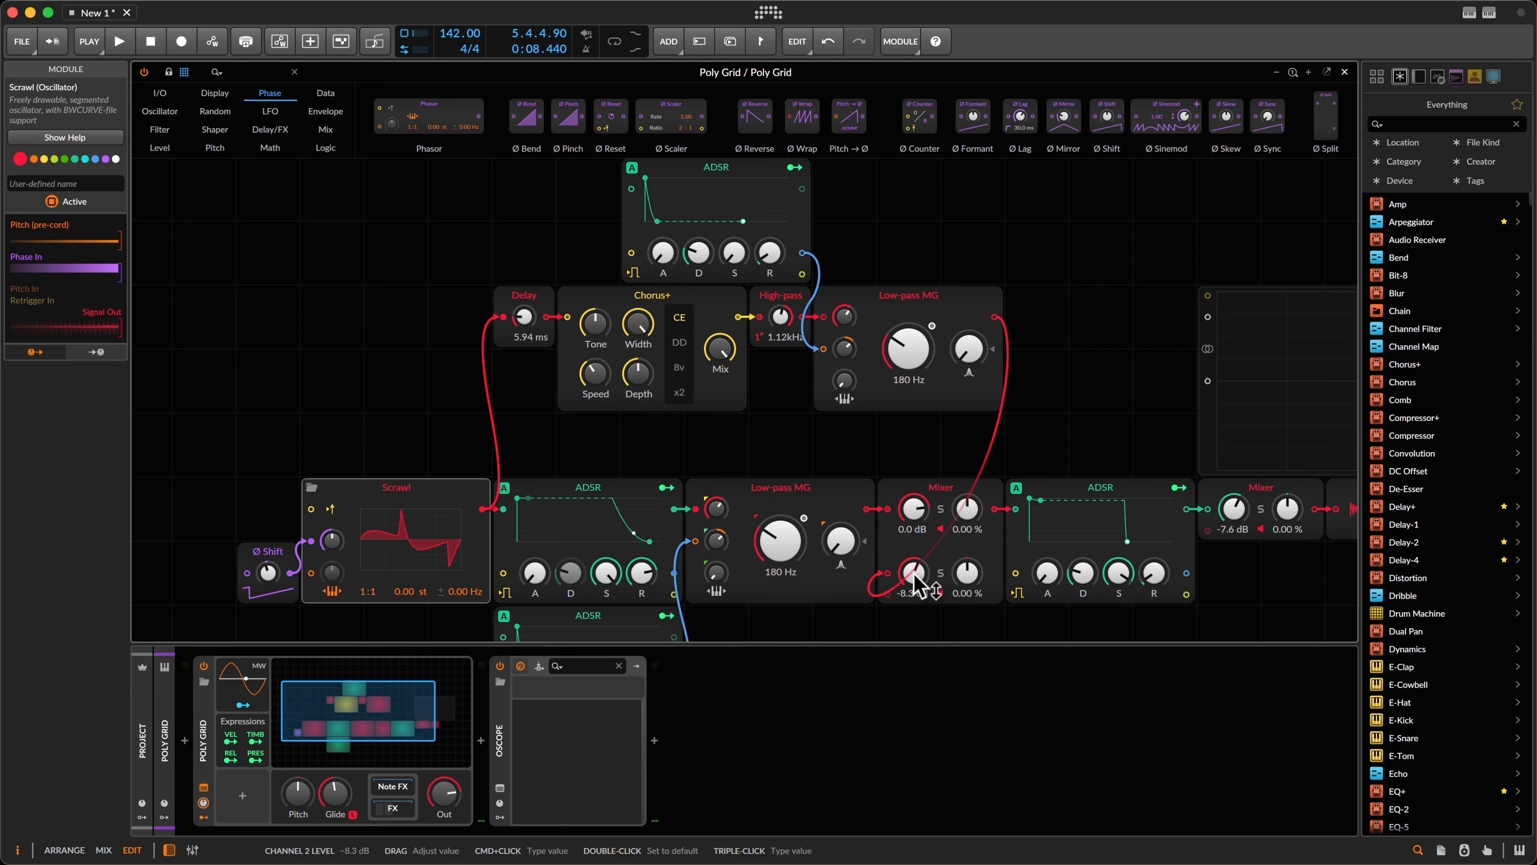
{"action": "left_click_drag", "start_coordinate": [917, 585], "coordinate": [920, 583]}
{"action": "key", "text": "space"}
{"action": "left_click_drag", "start_coordinate": [911, 576], "coordinate": [912, 574]}
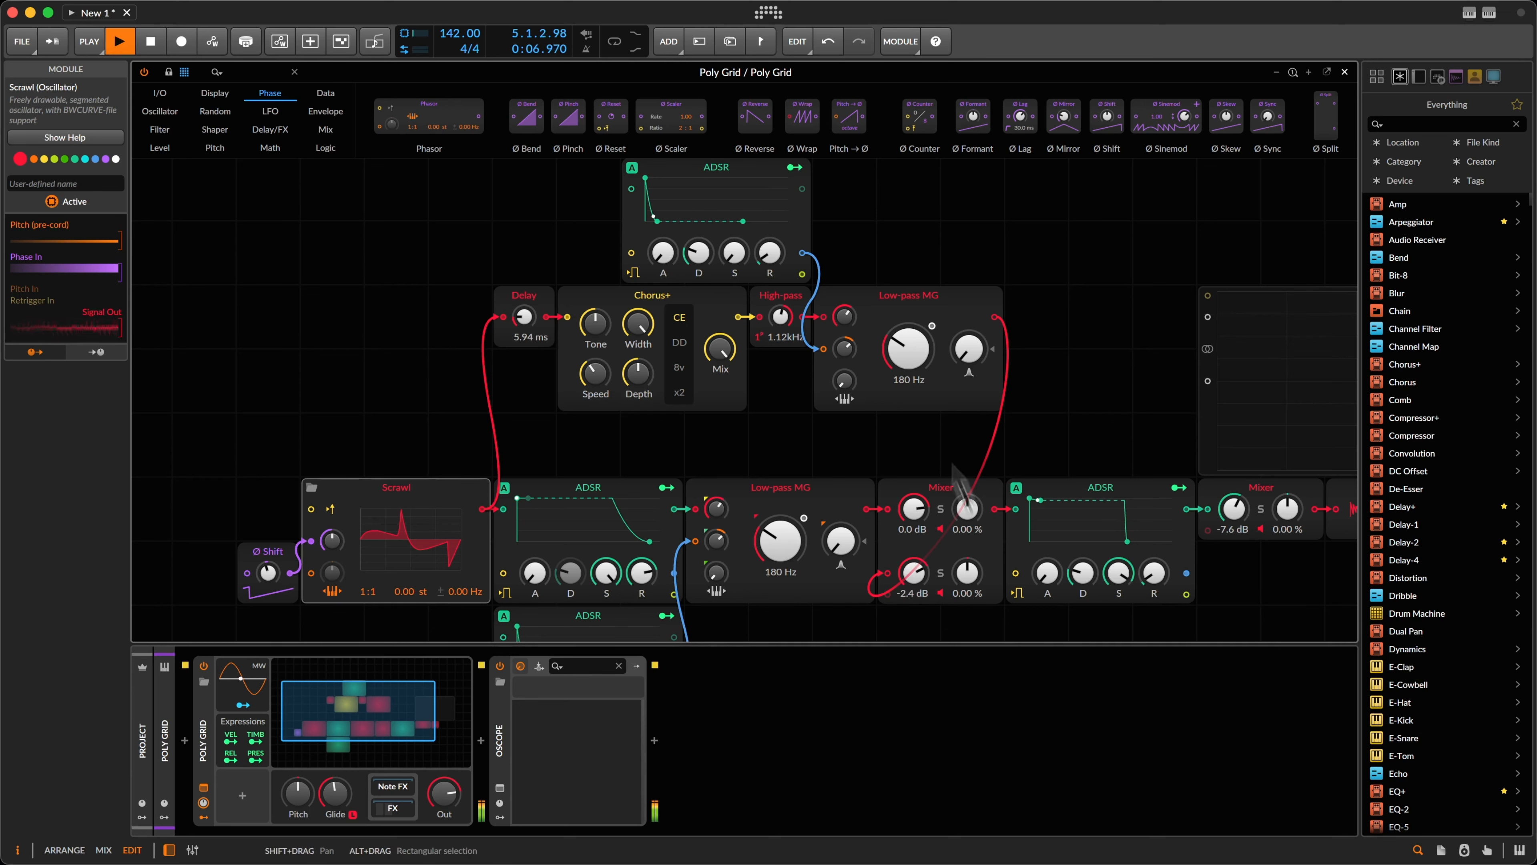
Step: Raise the branch Low-pass MG cutoff from 180 Hz to 359 Hz
{"action": "left_click", "coordinate": [921, 350]}
{"action": "left_click_drag", "start_coordinate": [921, 350], "coordinate": [915, 353]}
{"action": "key", "text": "space"}
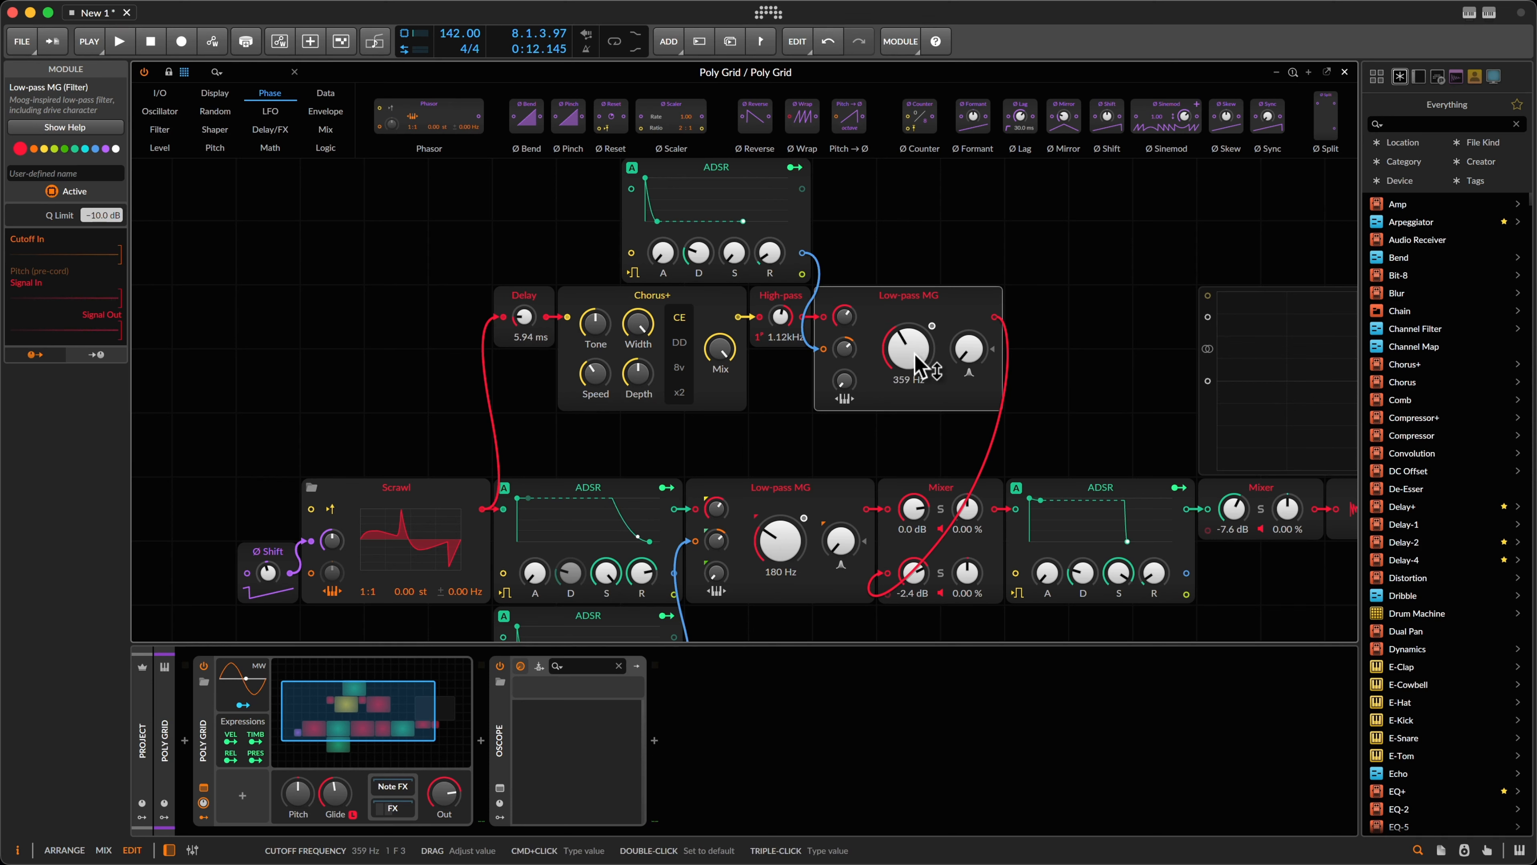
Step: Inspect the right-click options of the cutoff and main-path Low-pass MG, then resume playback
{"action": "right_click", "coordinate": [915, 351]}
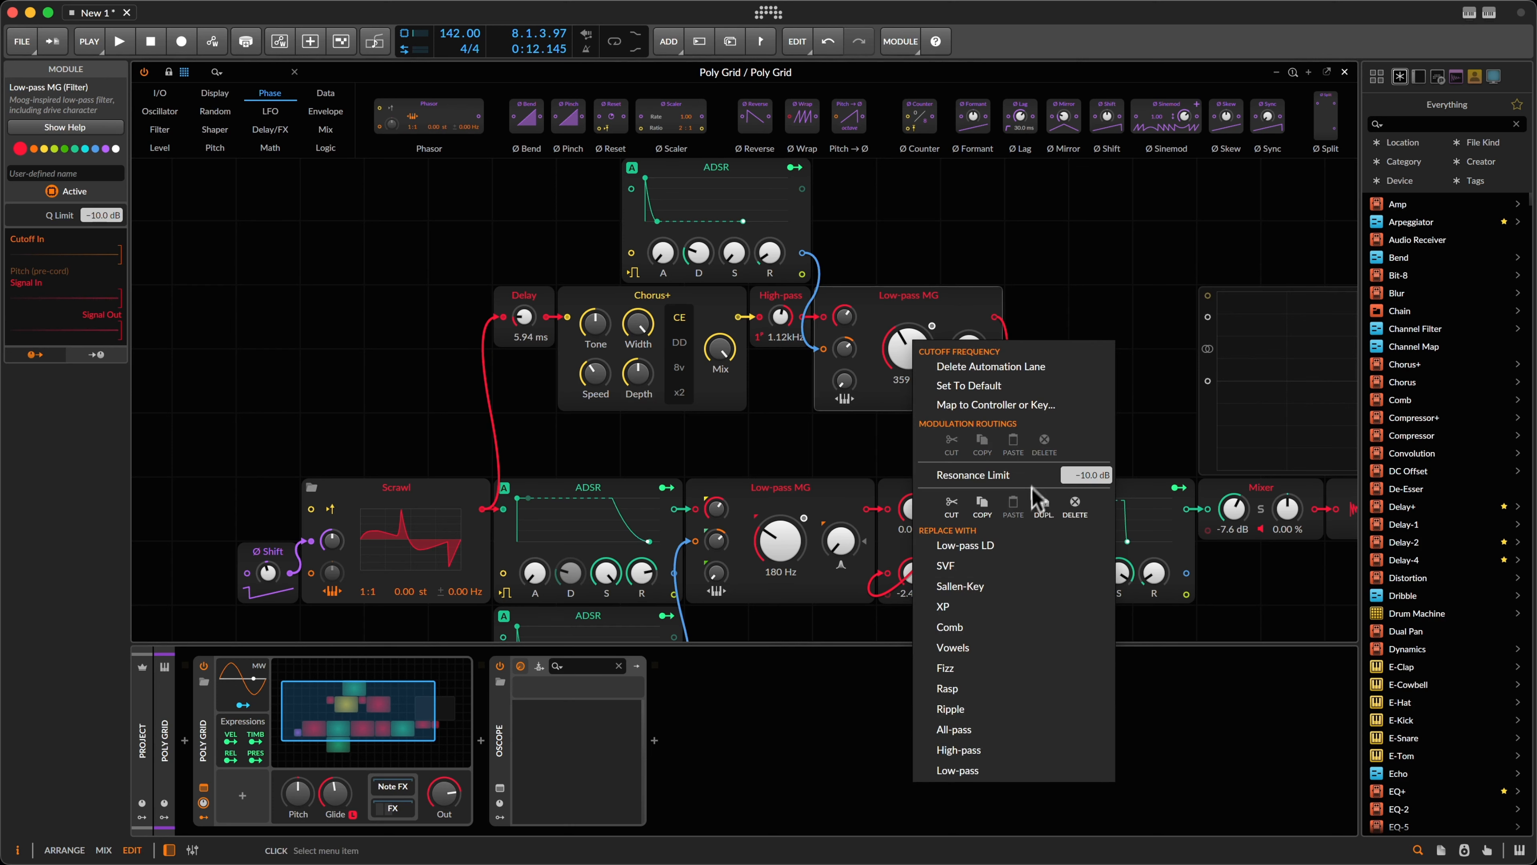
{"action": "left_click", "coordinate": [970, 371]}
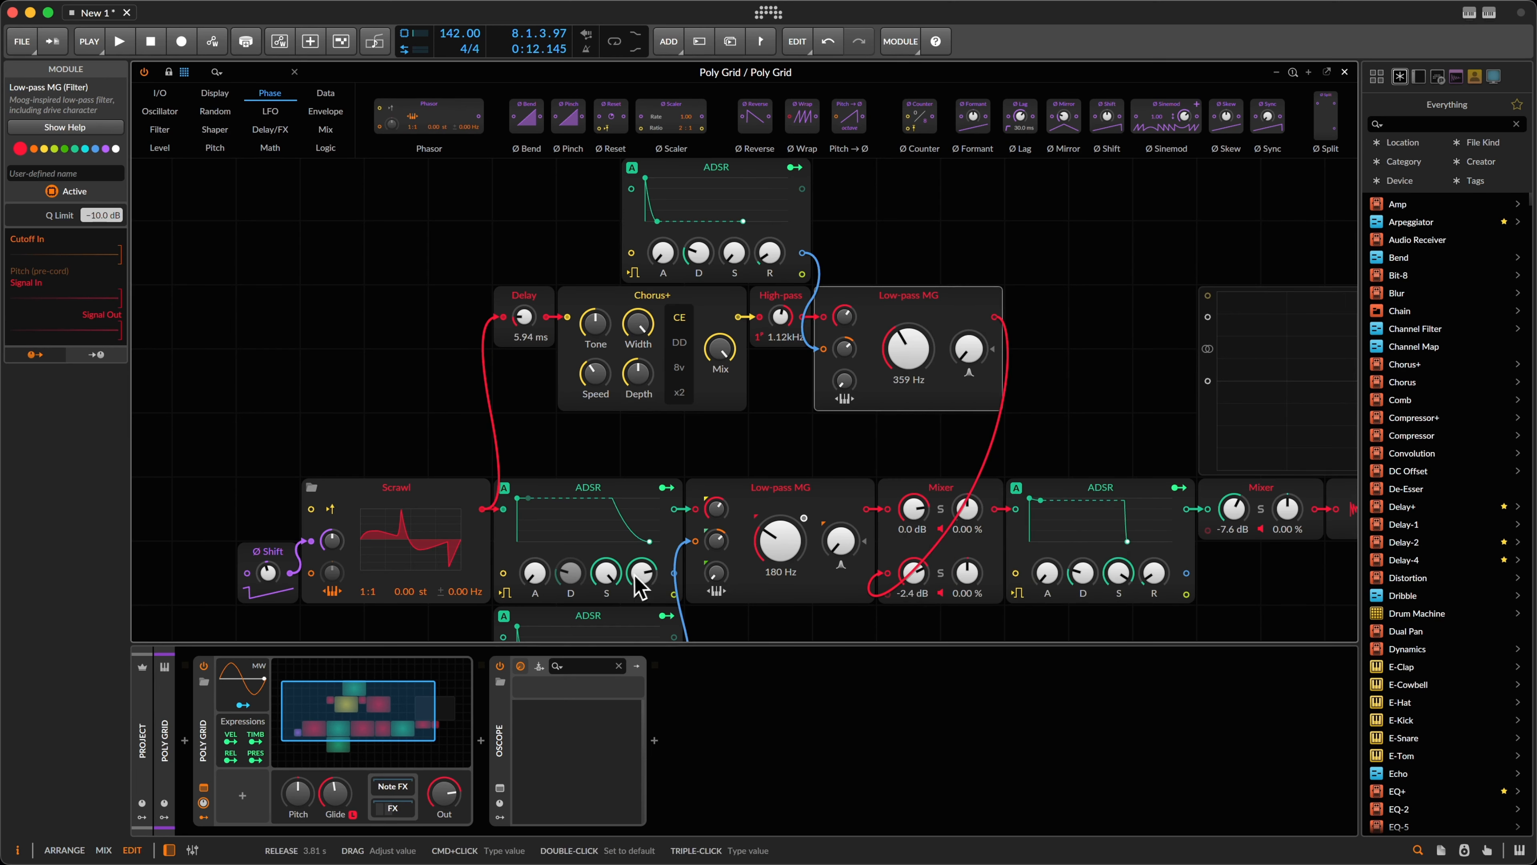
{"action": "right_click", "coordinate": [782, 515]}
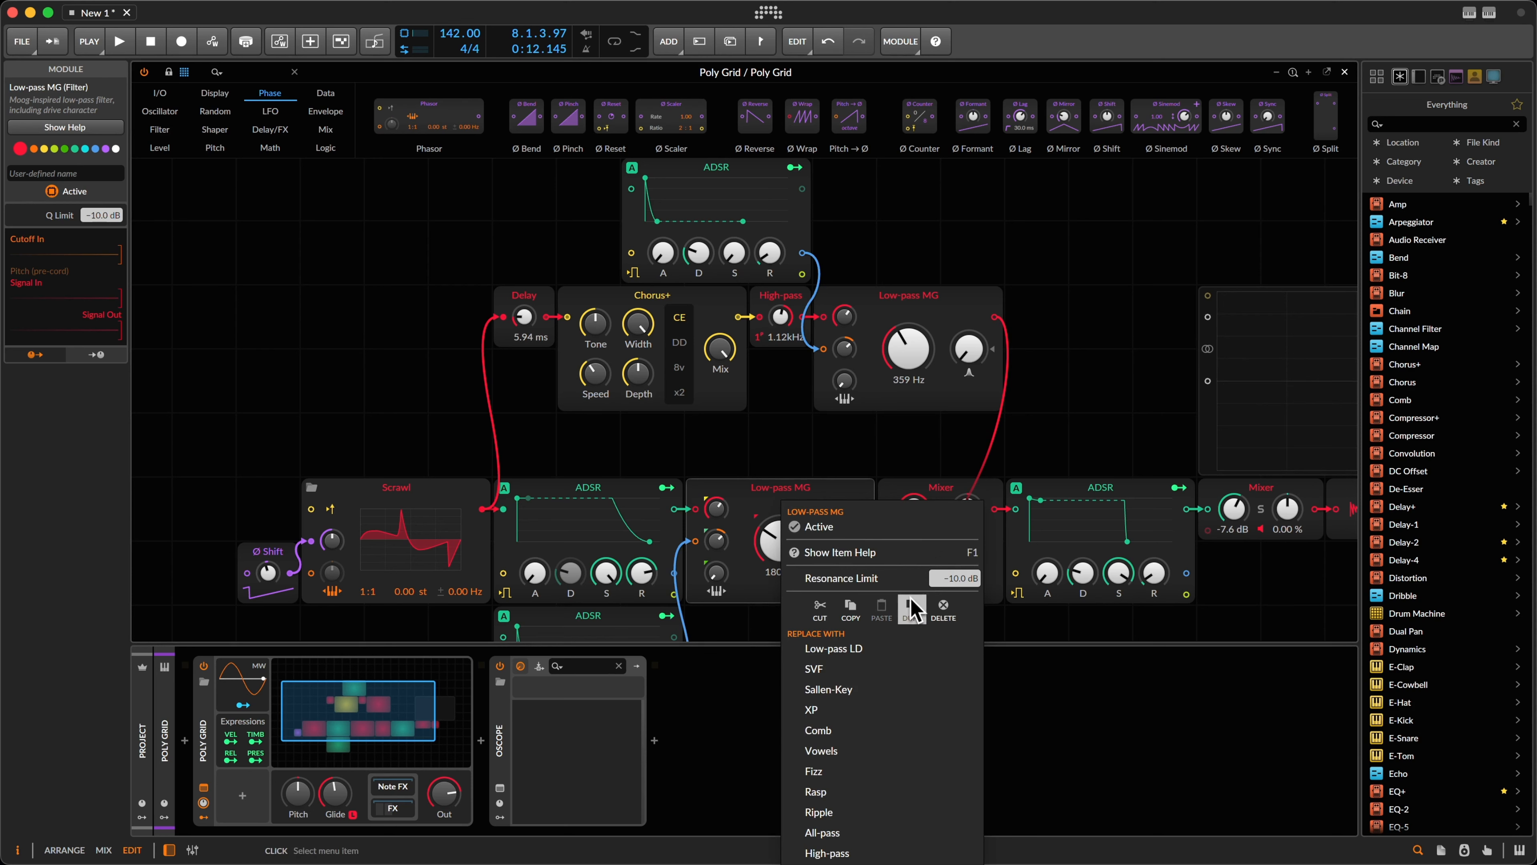
{"action": "left_click", "coordinate": [822, 489]}
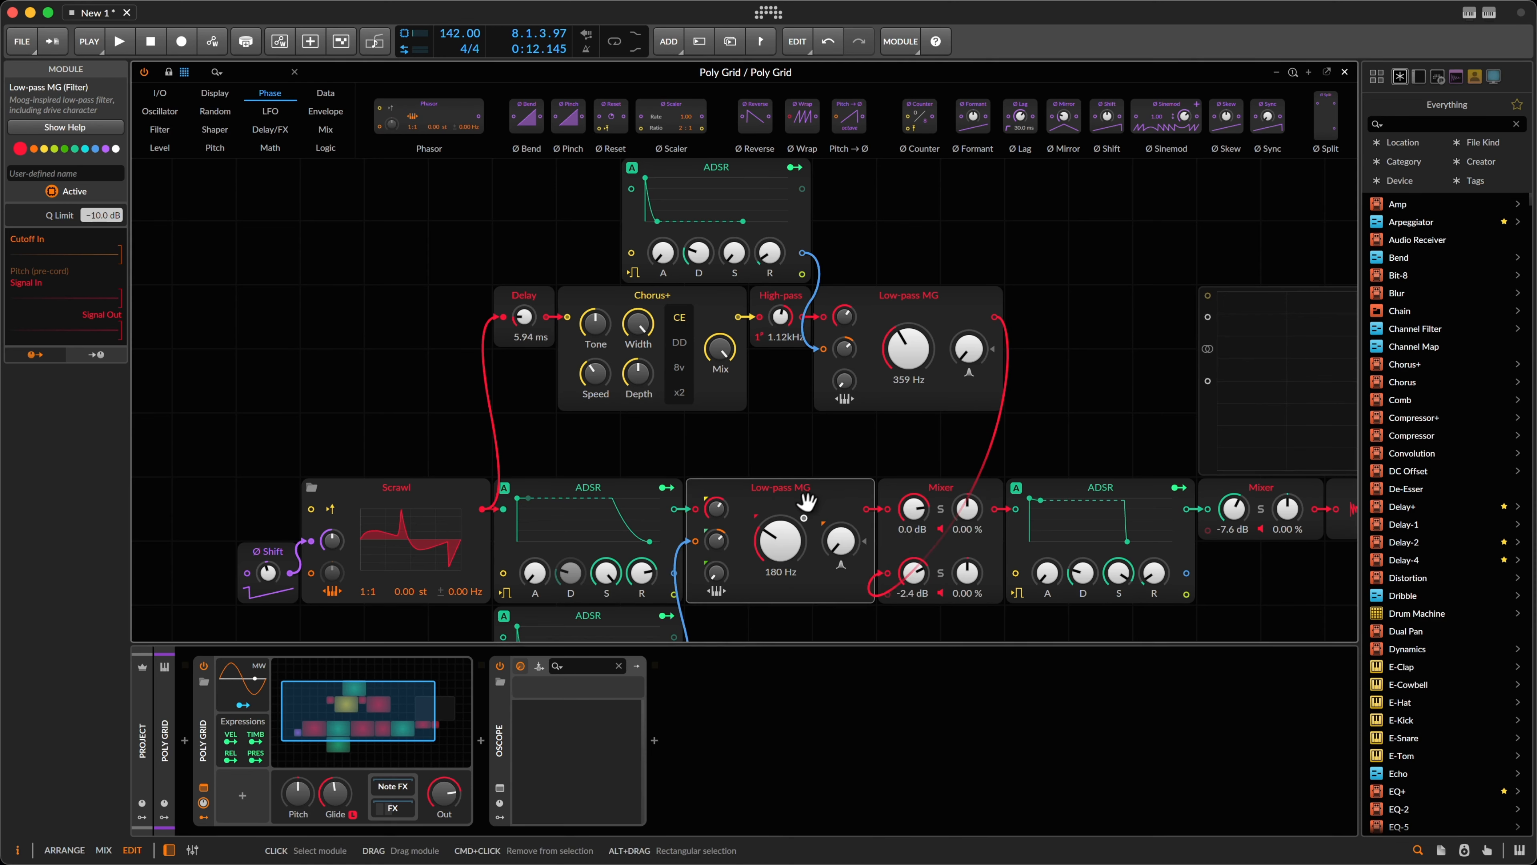
{"action": "right_click", "coordinate": [806, 501]}
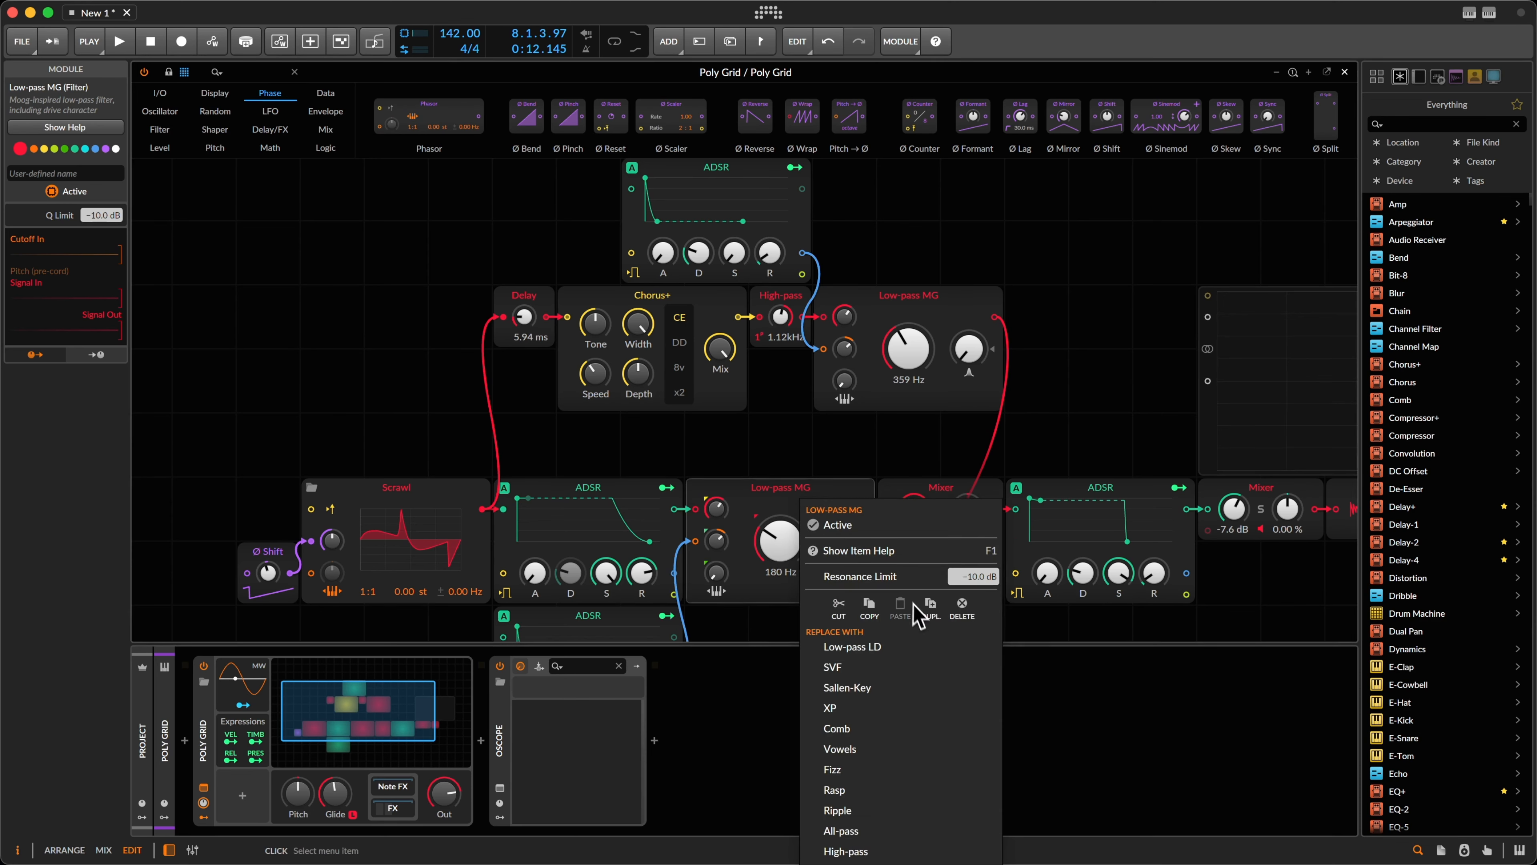
{"action": "left_click", "coordinate": [948, 420]}
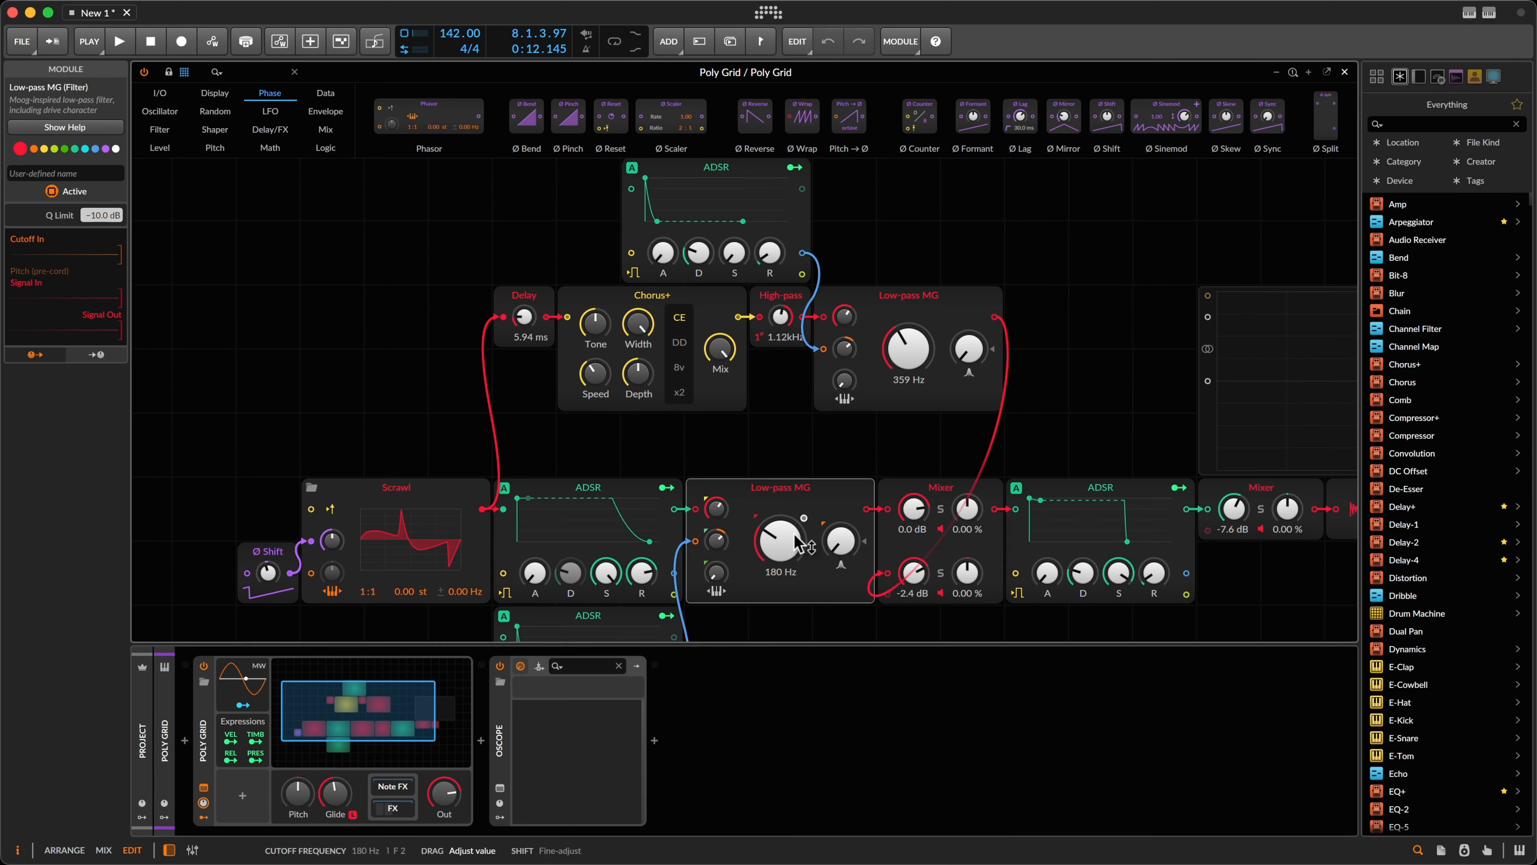
{"action": "key", "text": "space"}
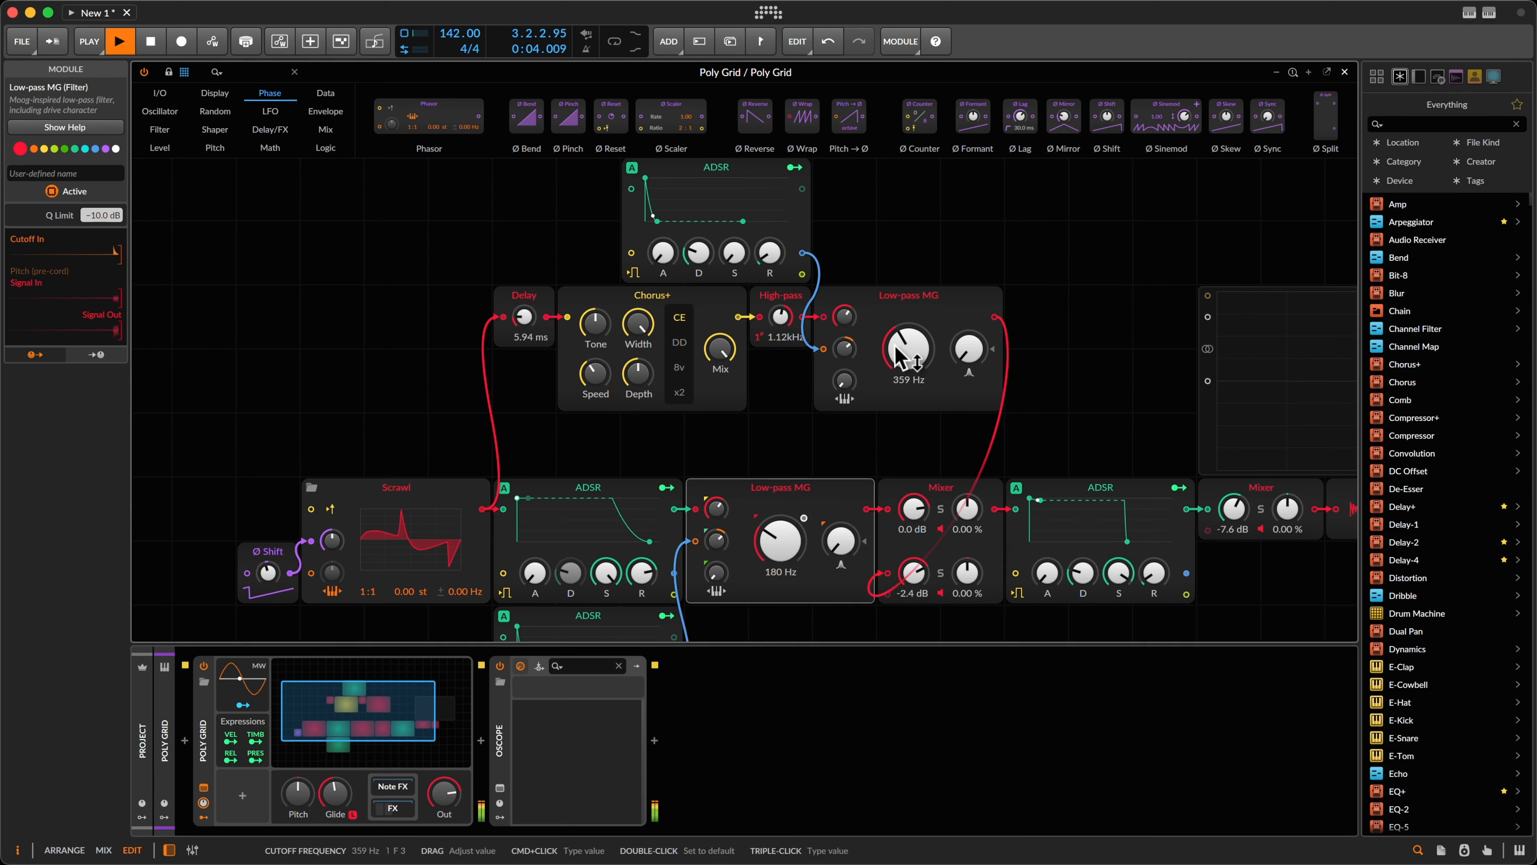
Step: Lower the branch filter cutoff to 258 Hz, audition it, and switch to the Mix view
{"action": "left_click_drag", "start_coordinate": [908, 342], "coordinate": [908, 341]}
{"action": "key", "text": "space"}
{"action": "key", "text": "alt+s"}
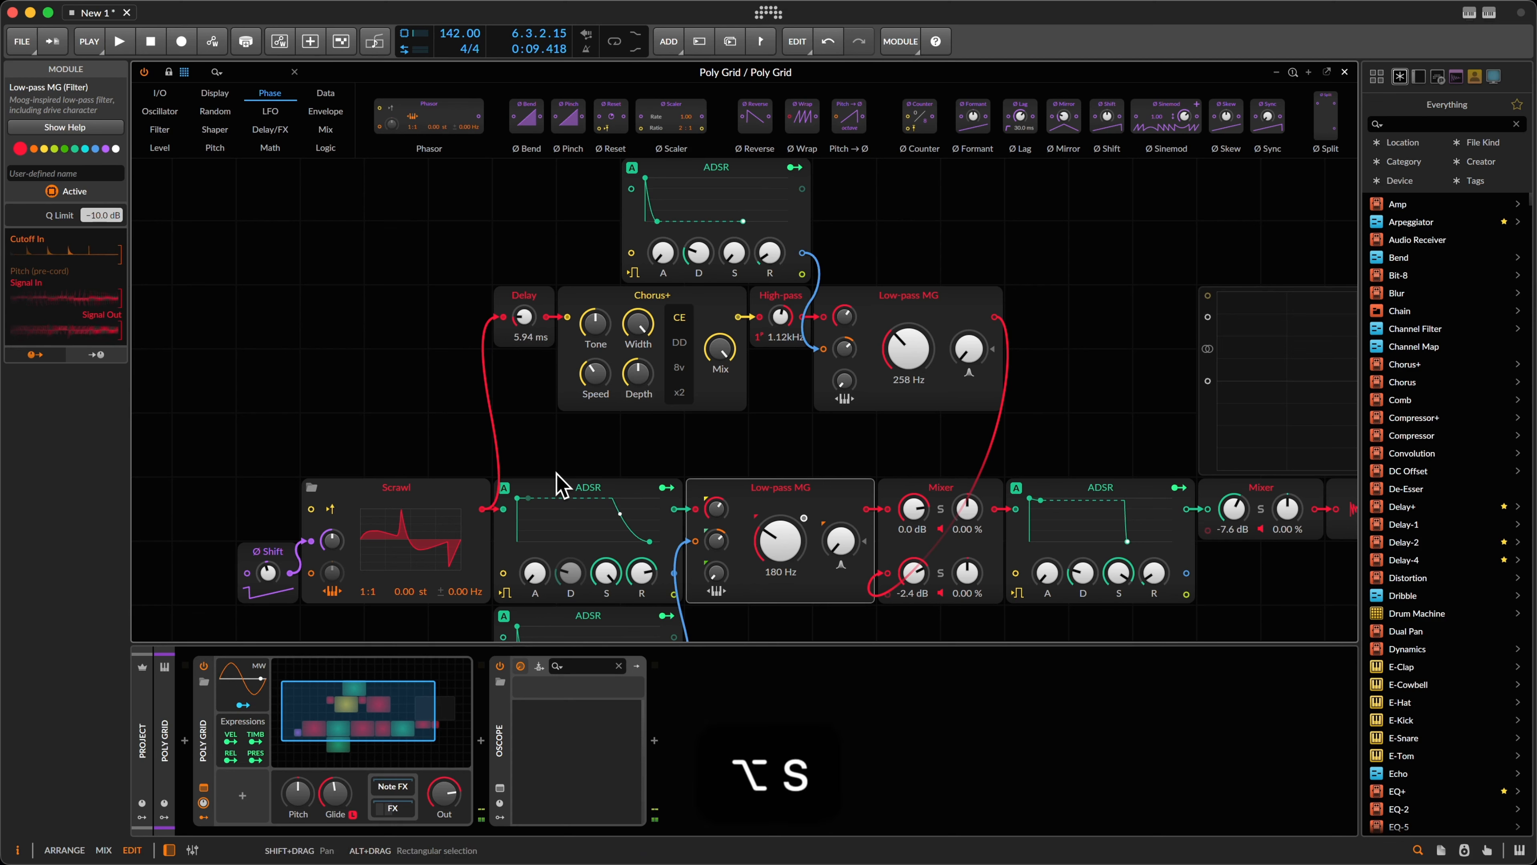
{"action": "key", "text": "space"}
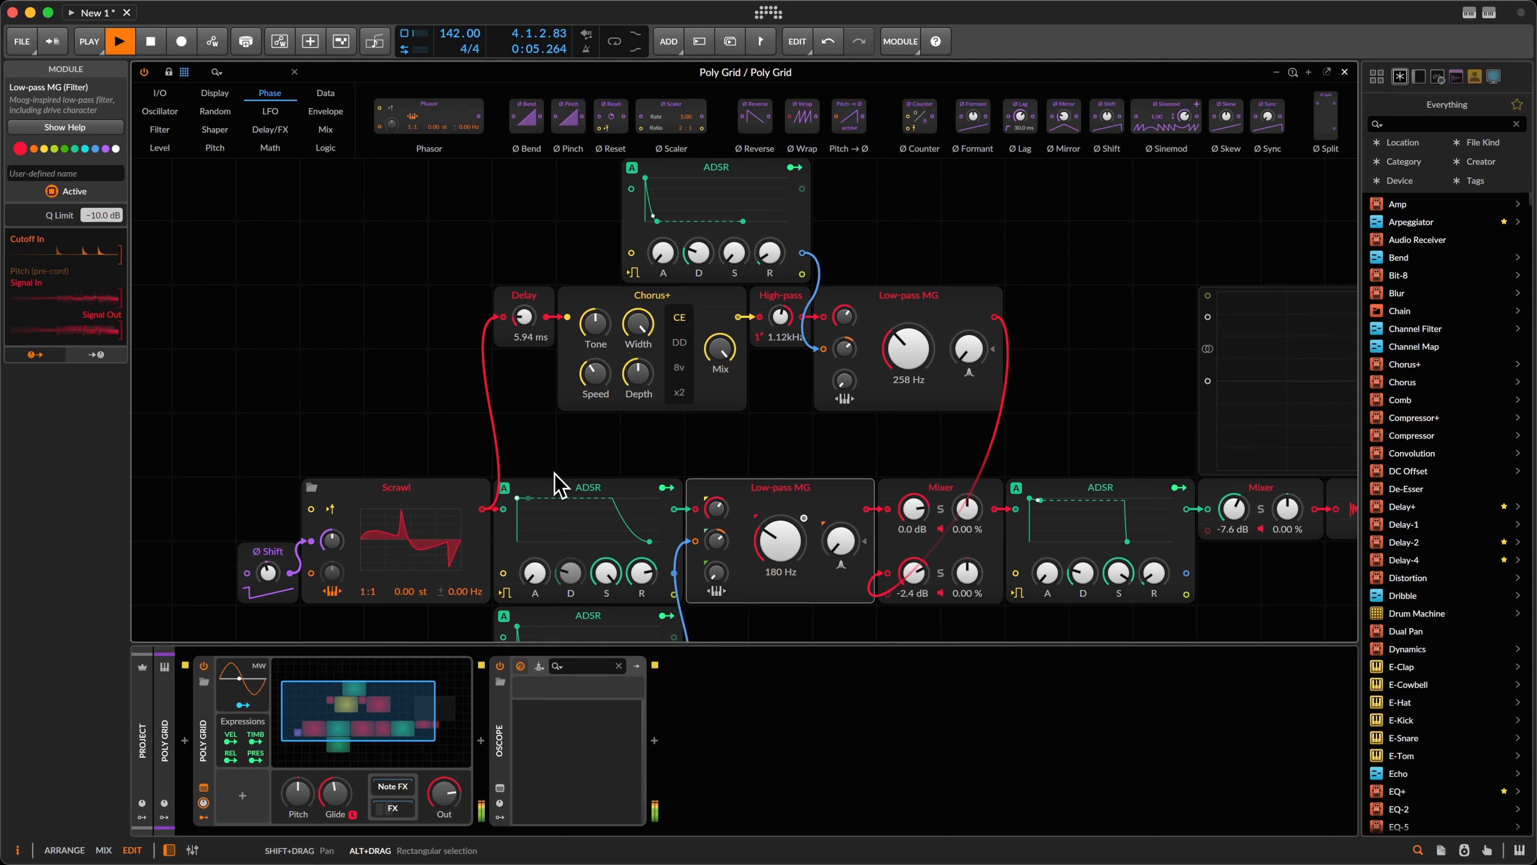
{"action": "key", "text": "space"}
{"action": "key", "text": "alt+2"}
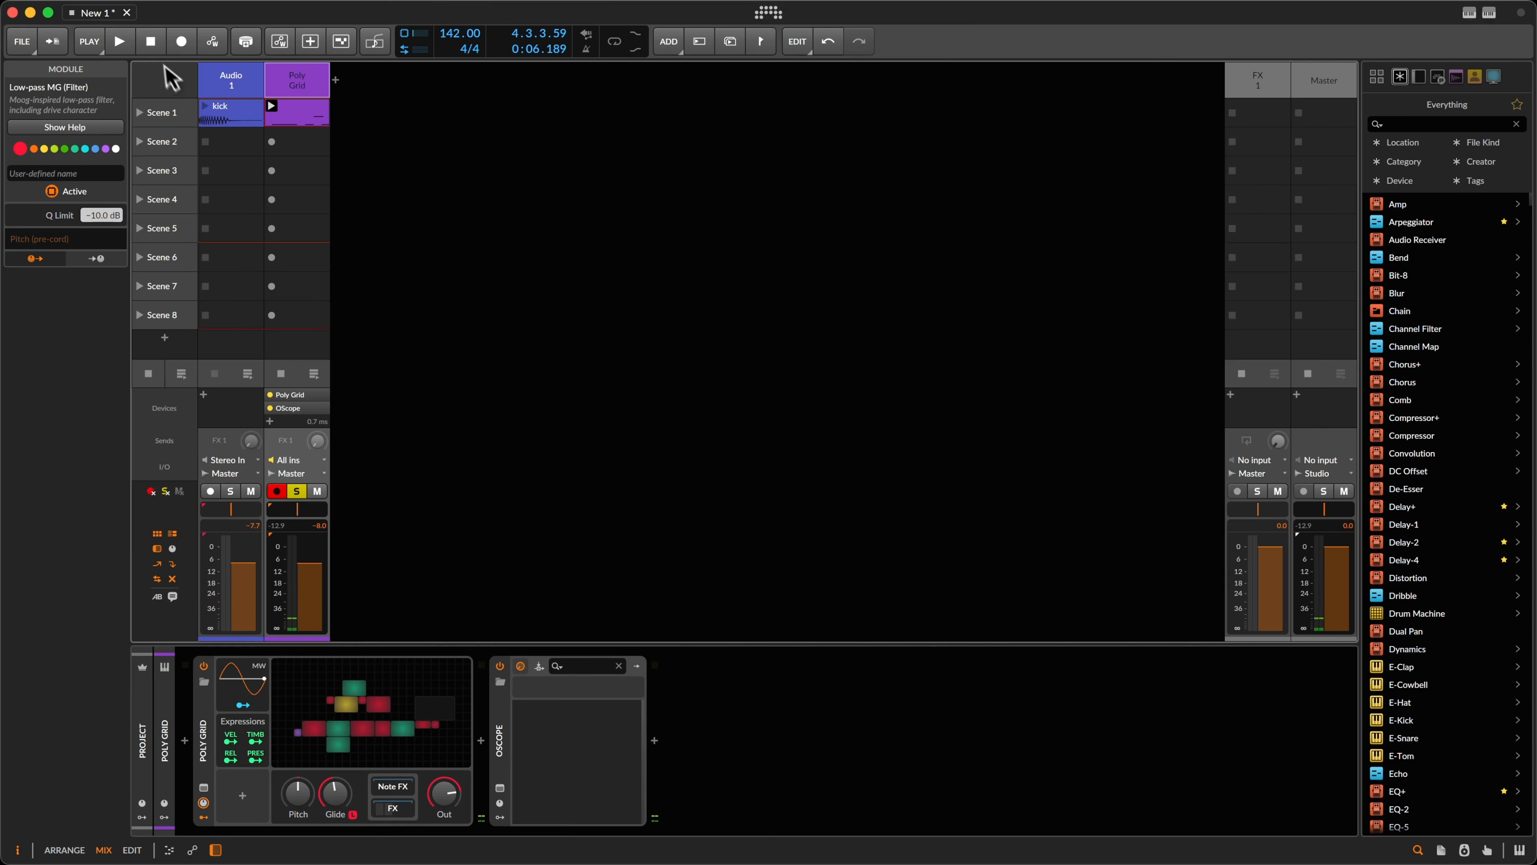
Step: Toggle the Audio 1 kick track and unsolo Poly Grid so kick and bass play together
{"action": "key", "text": "space"}
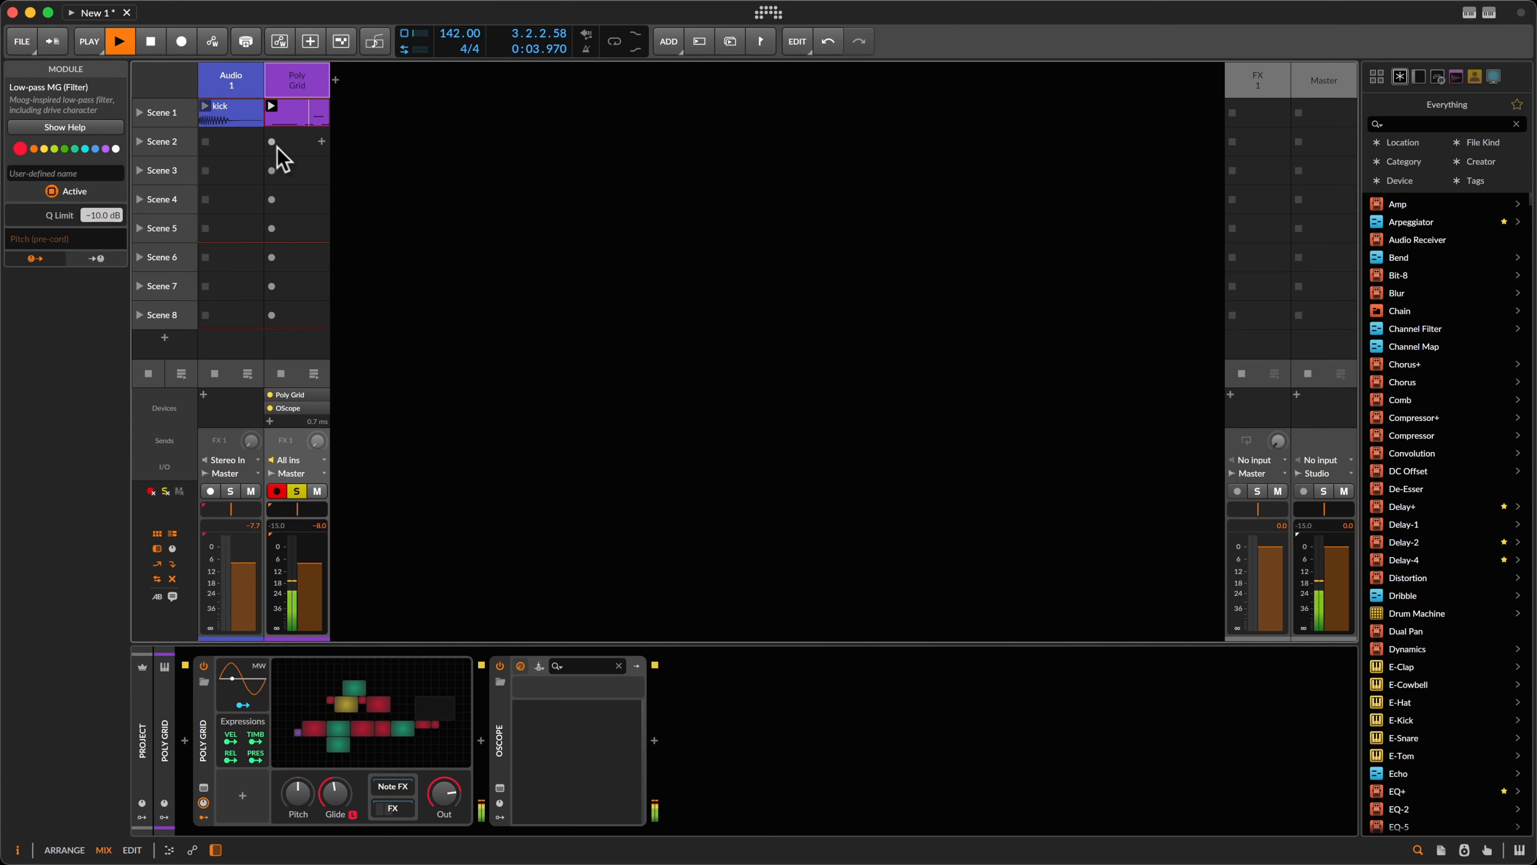
{"action": "key", "text": "space"}
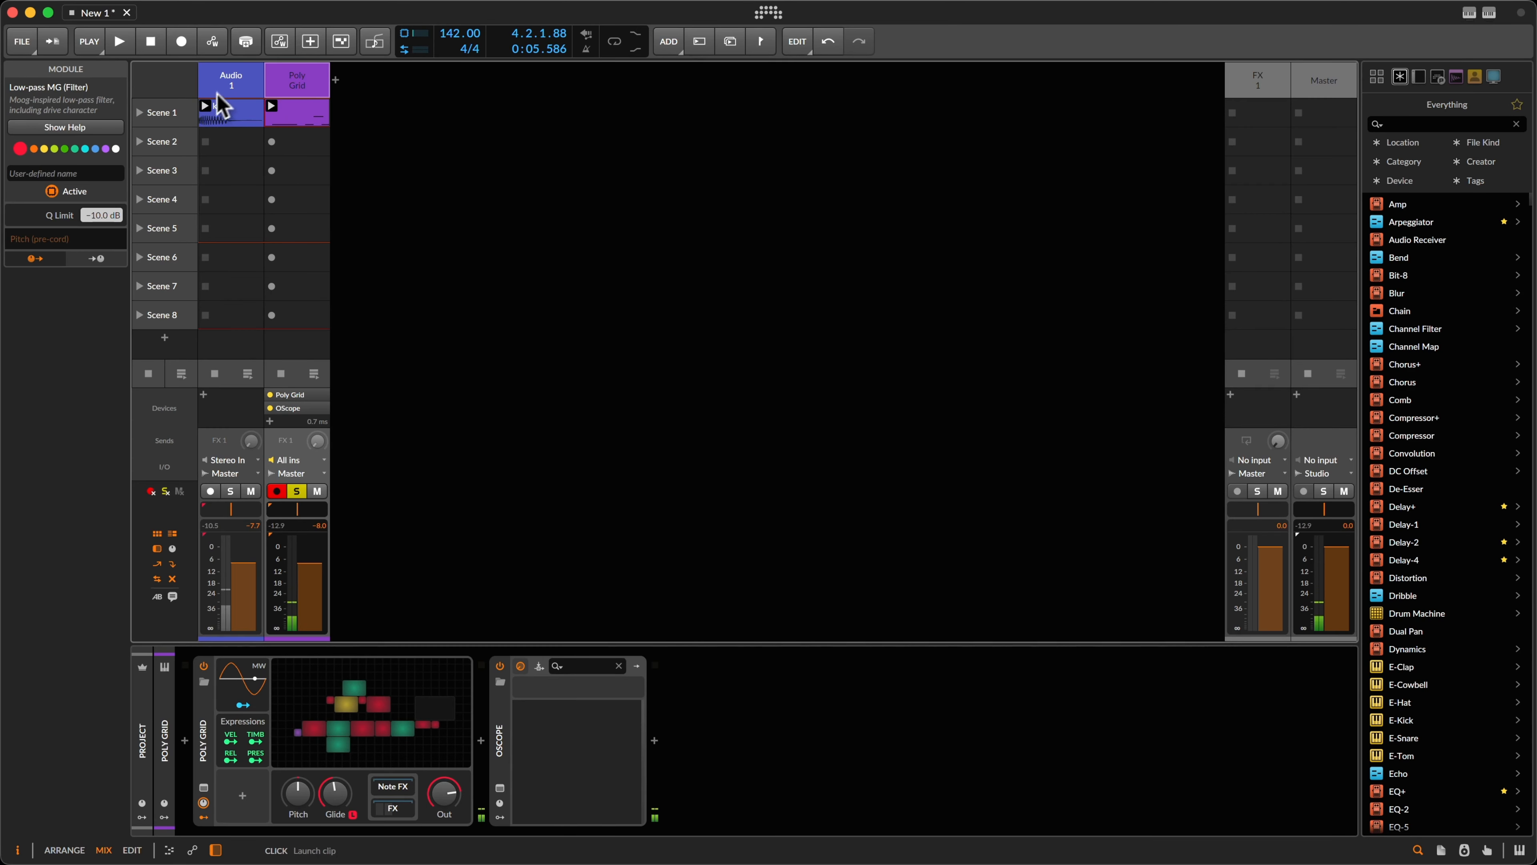
{"action": "left_click", "coordinate": [231, 86]}
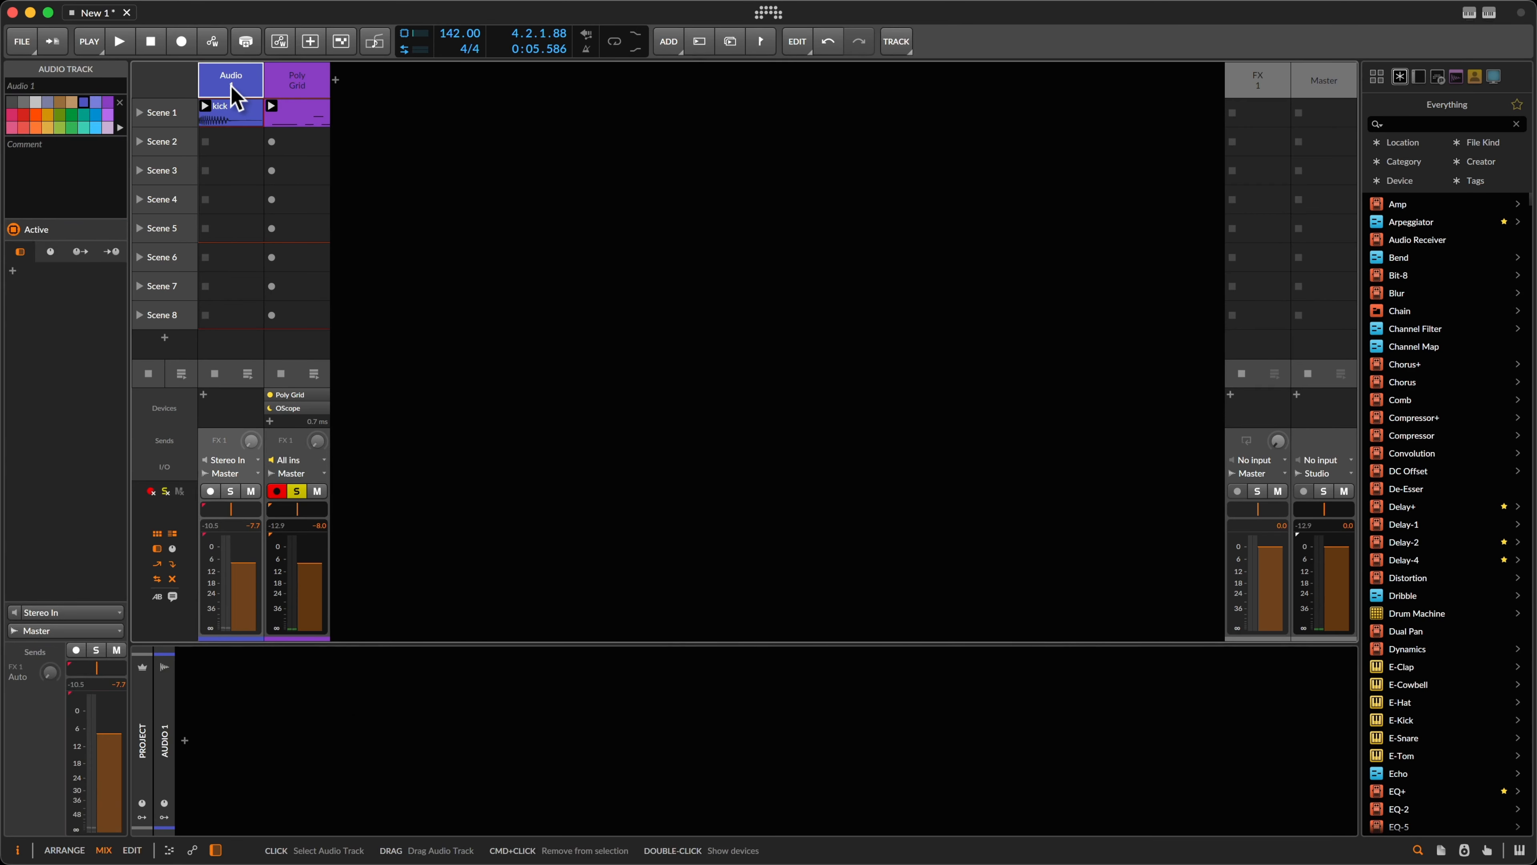
{"action": "key", "text": "alt+a"}
{"action": "key", "text": "alt+a"}
{"action": "key", "text": "space"}
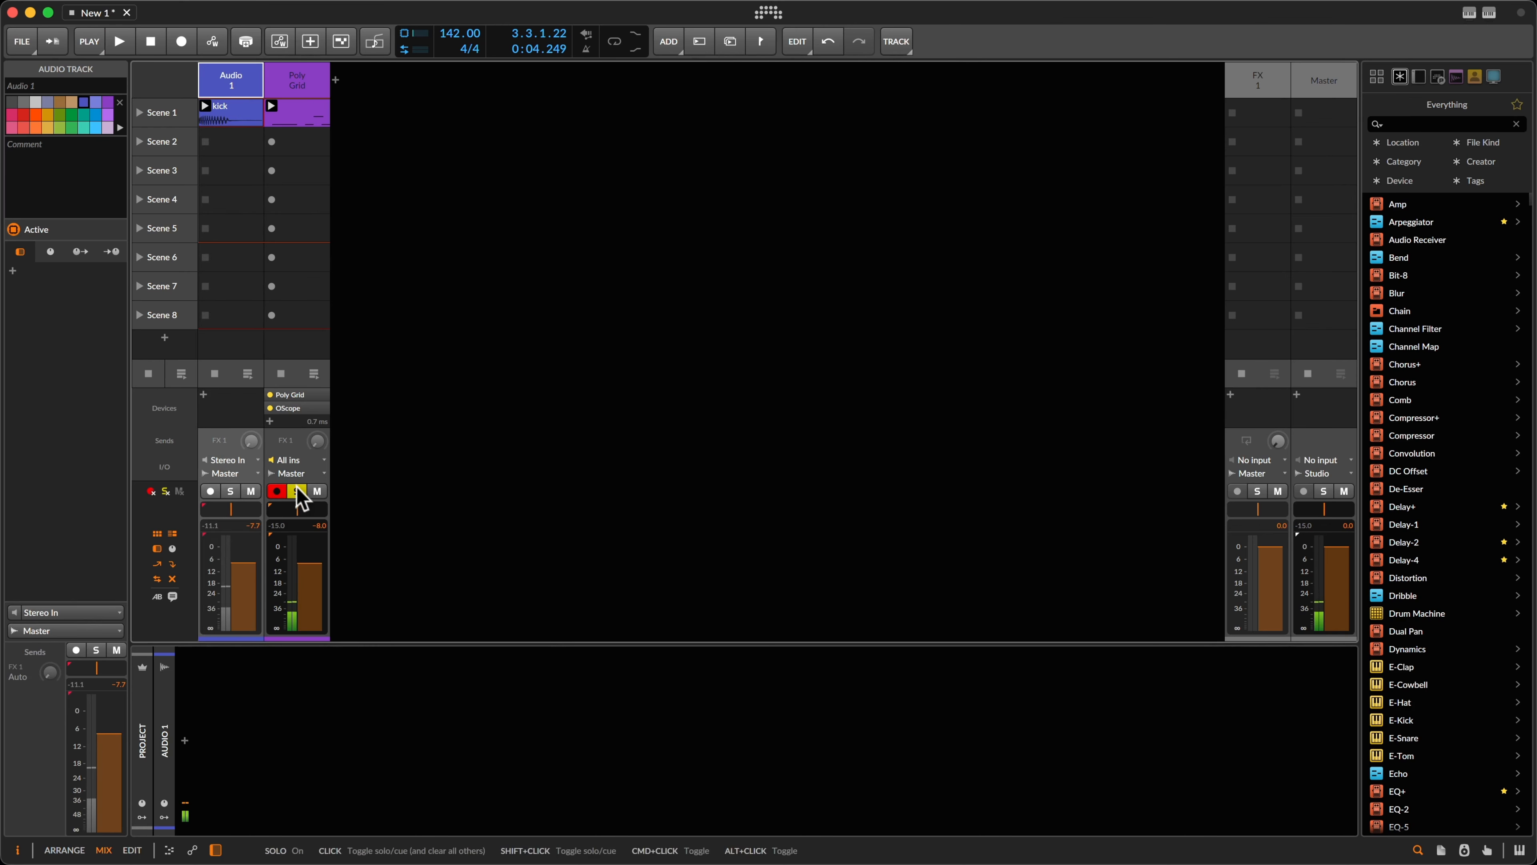
{"action": "left_click", "coordinate": [295, 490]}
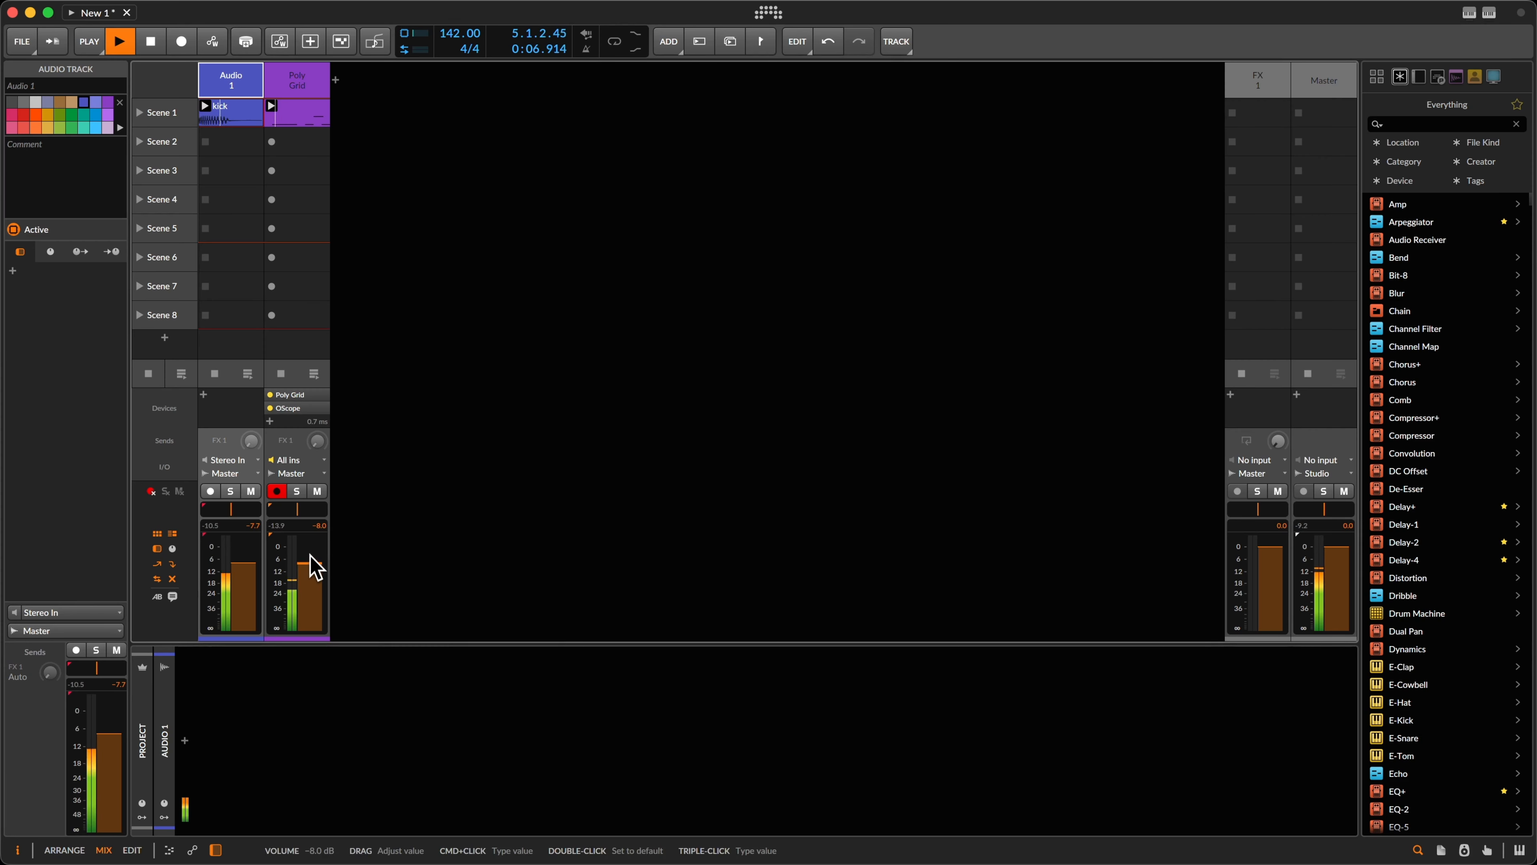
{"action": "key", "text": "space"}
Step: In the Poly Grid patch, raise the output Mixer gain to -4.0 dB
{"action": "left_click", "coordinate": [301, 71]}
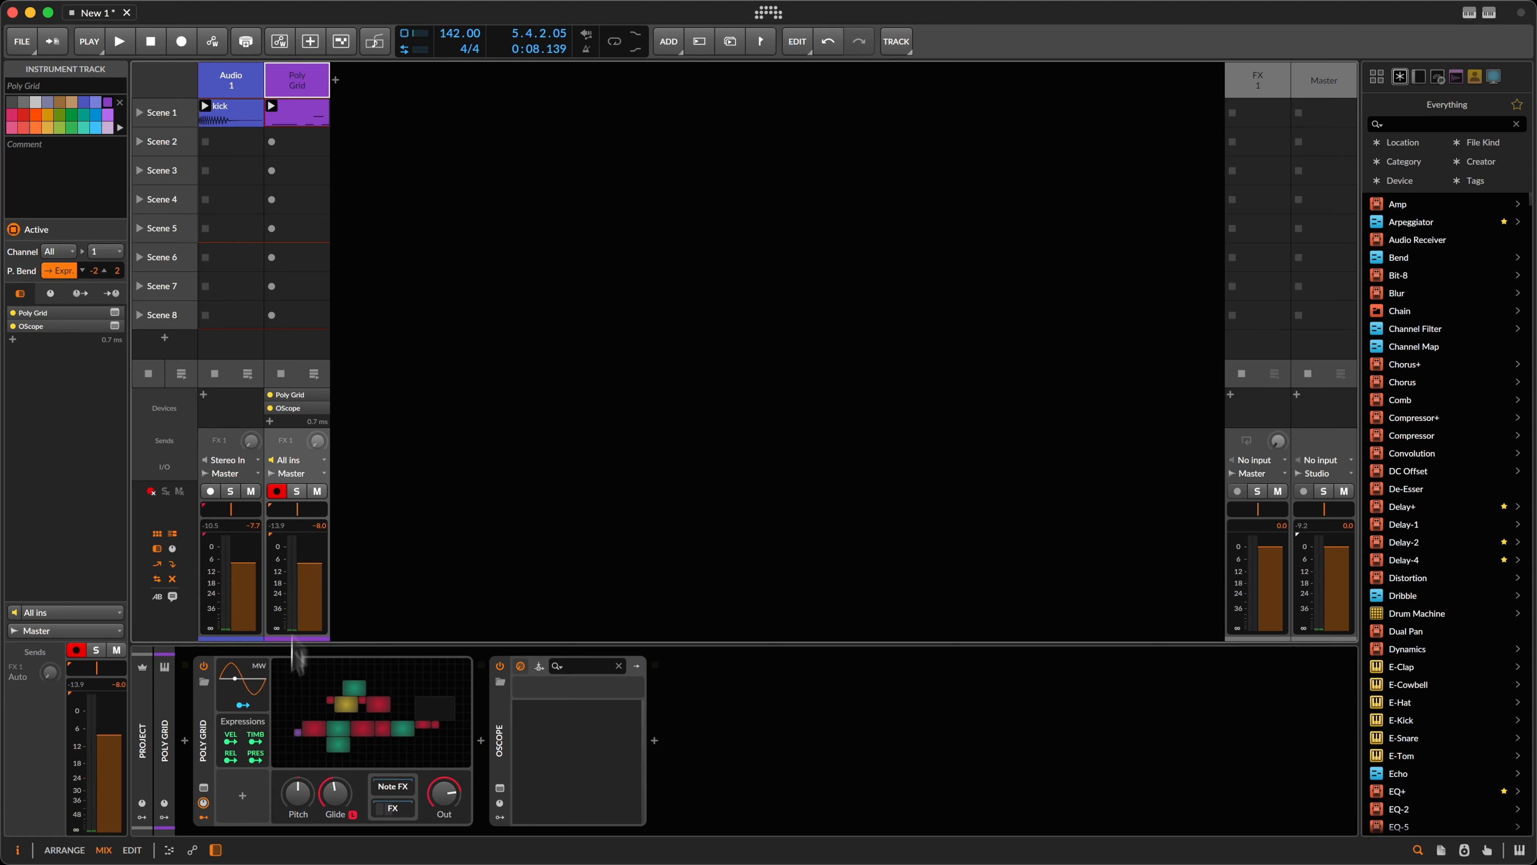
{"action": "left_click", "coordinate": [375, 715]}
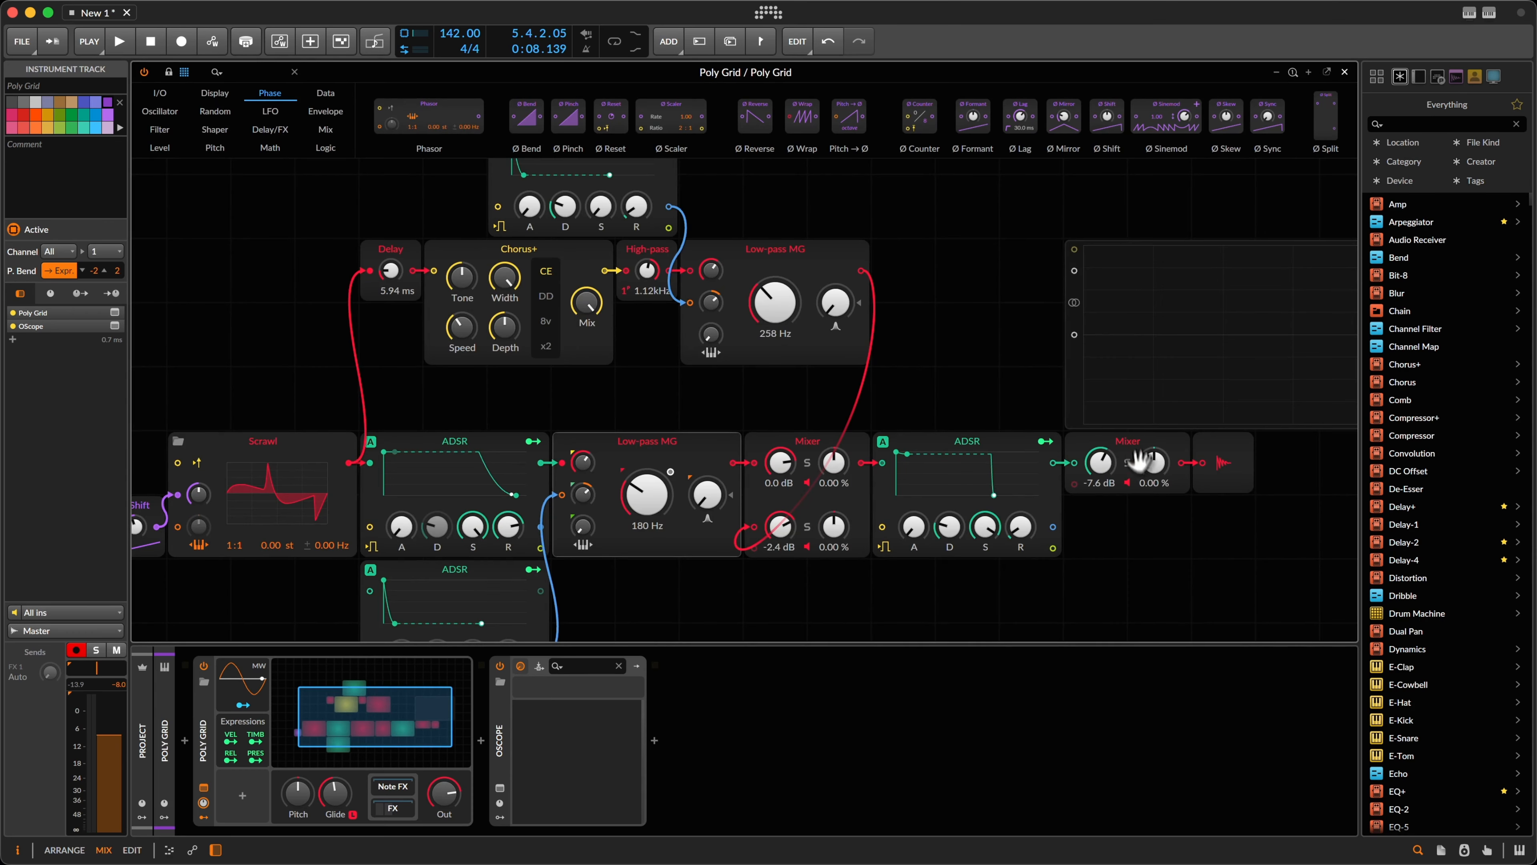
{"action": "left_click_drag", "start_coordinate": [1102, 468], "coordinate": [1103, 455]}
{"action": "key", "text": "space"}
{"action": "left_click", "coordinate": [942, 362]}
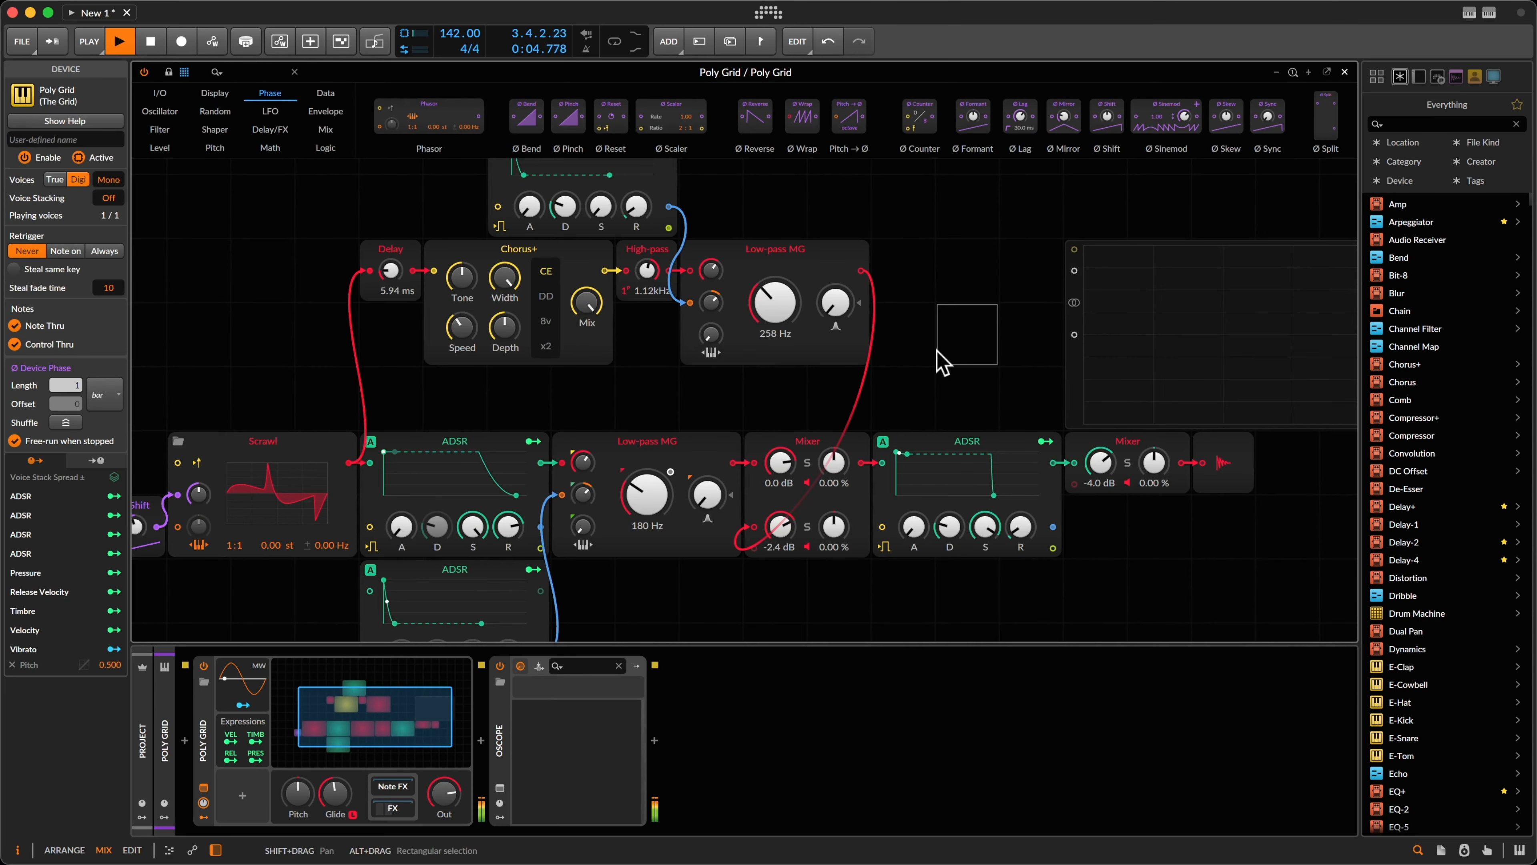
{"action": "key", "text": "Escape"}
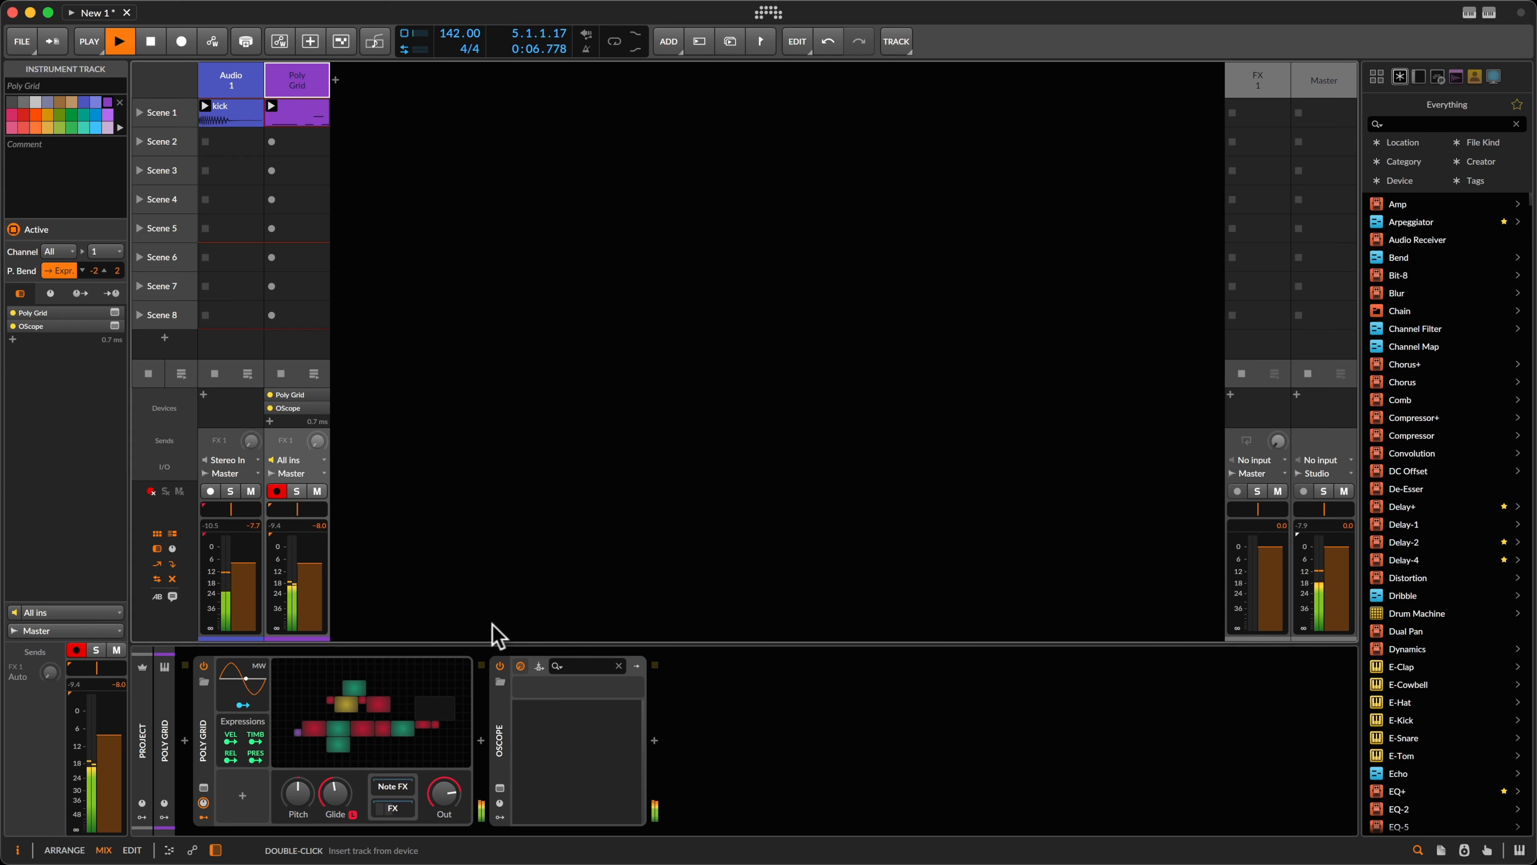
Step: Stop playback and open the Audio FX browser between Poly Grid and OScope
{"action": "key", "text": "space"}
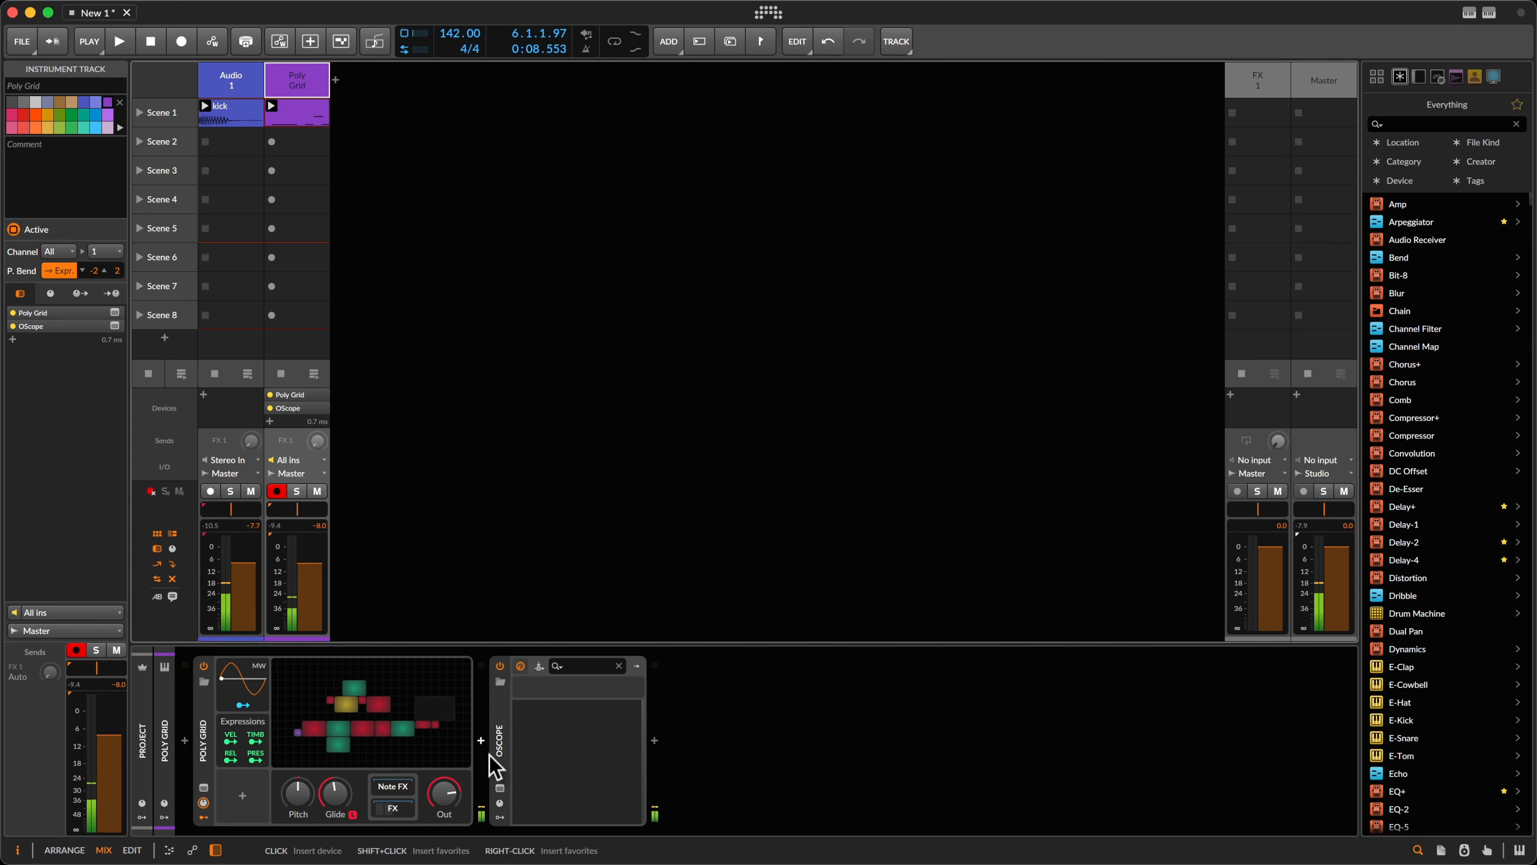
{"action": "left_click", "coordinate": [481, 741]}
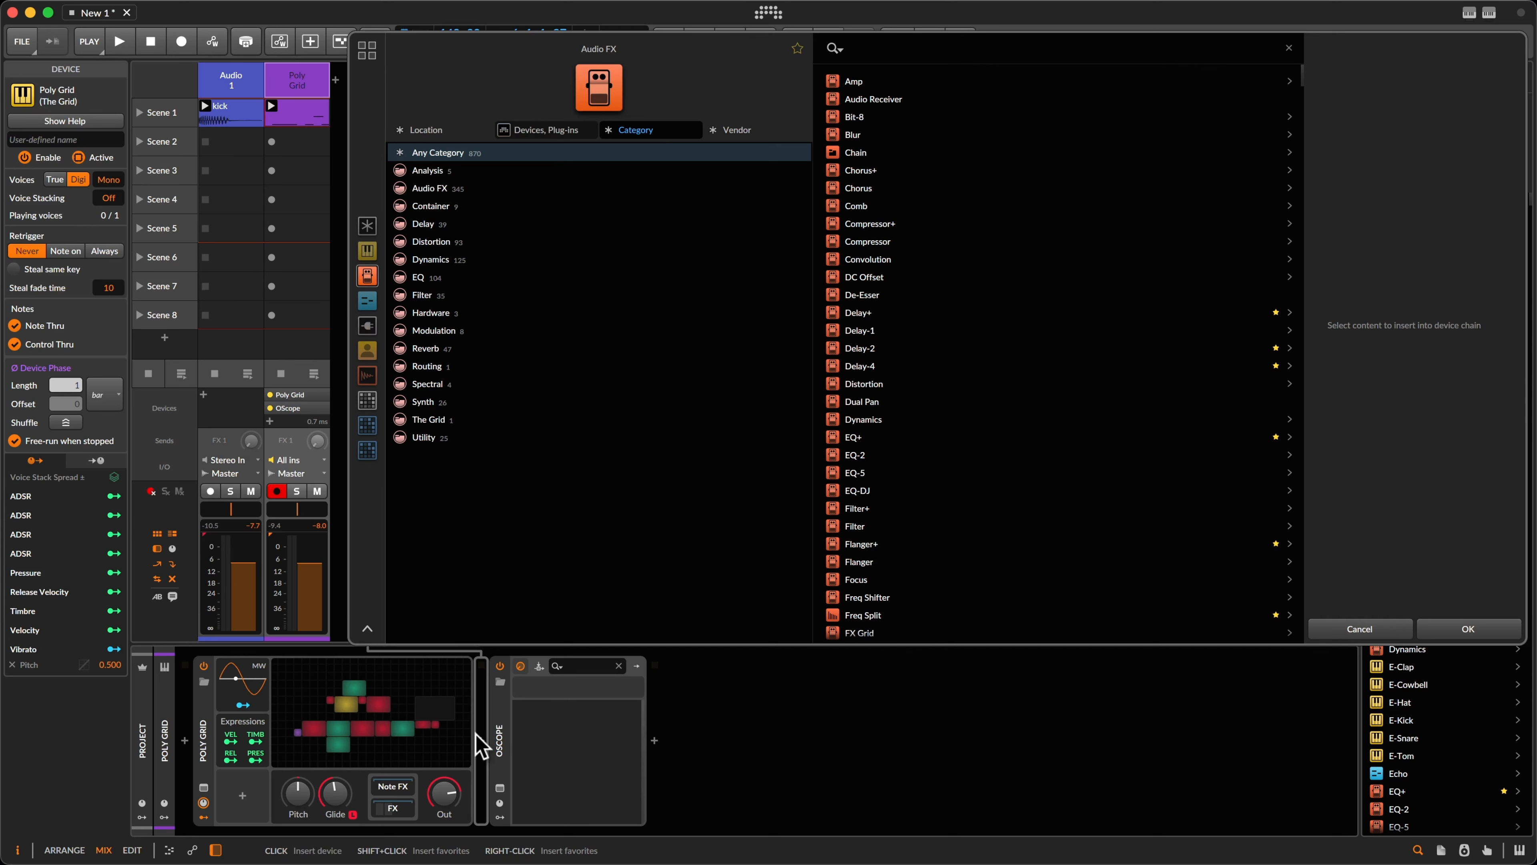
Step: Insert a Tool device after Poly Grid and load its 'sidechain tool' preset with the Curves modulator
{"action": "type", "text": "too"}
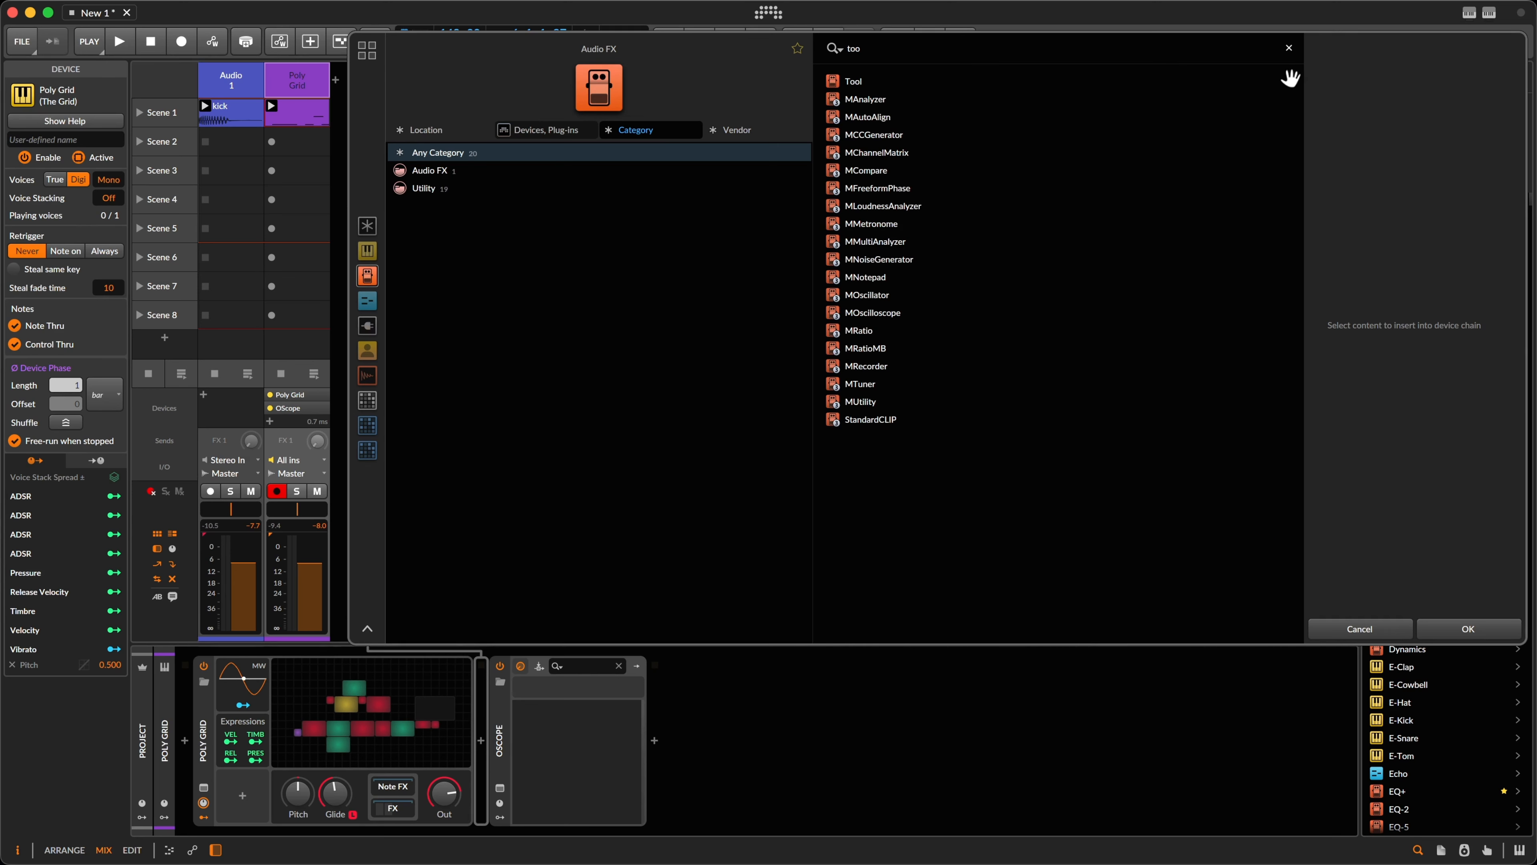
{"action": "left_click", "coordinate": [1289, 79]}
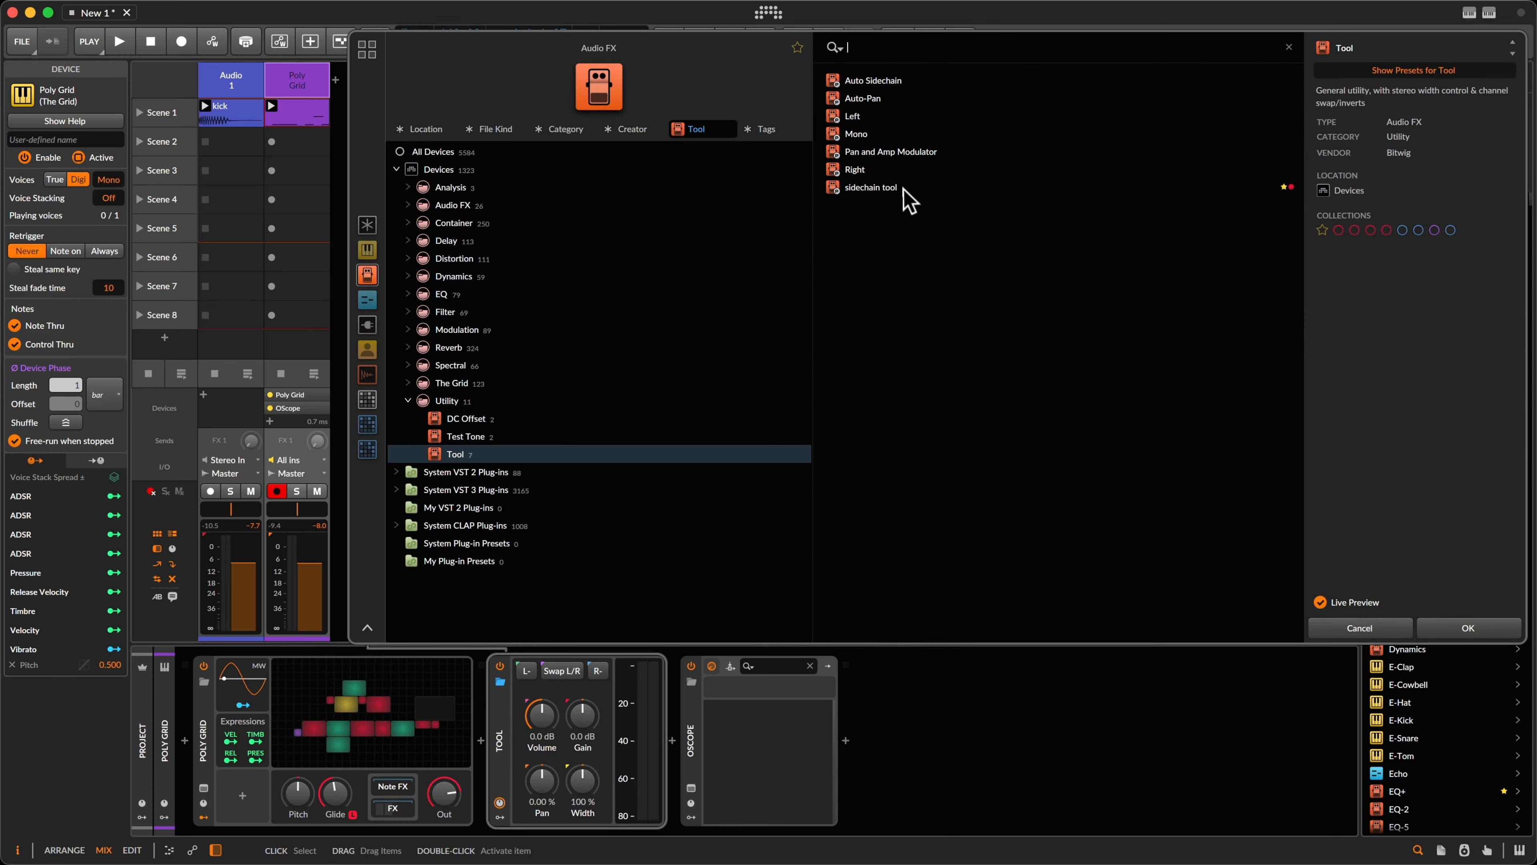
{"action": "double_click", "coordinate": [902, 189]}
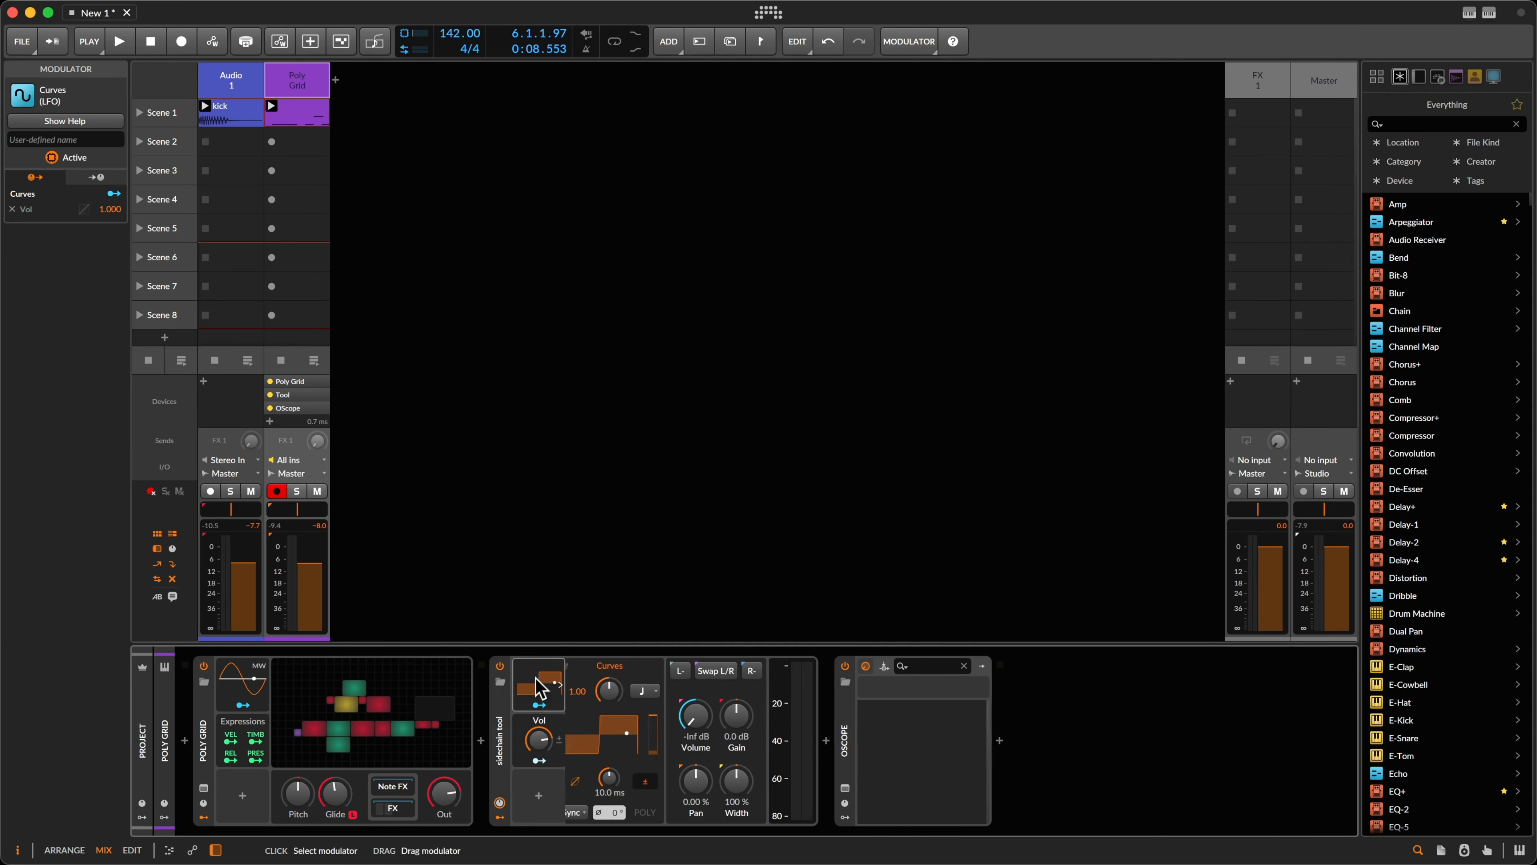
Step: Delete the Curves bottom point and bend the segment into a steepening exponential ramp
{"action": "left_click", "coordinate": [636, 745]}
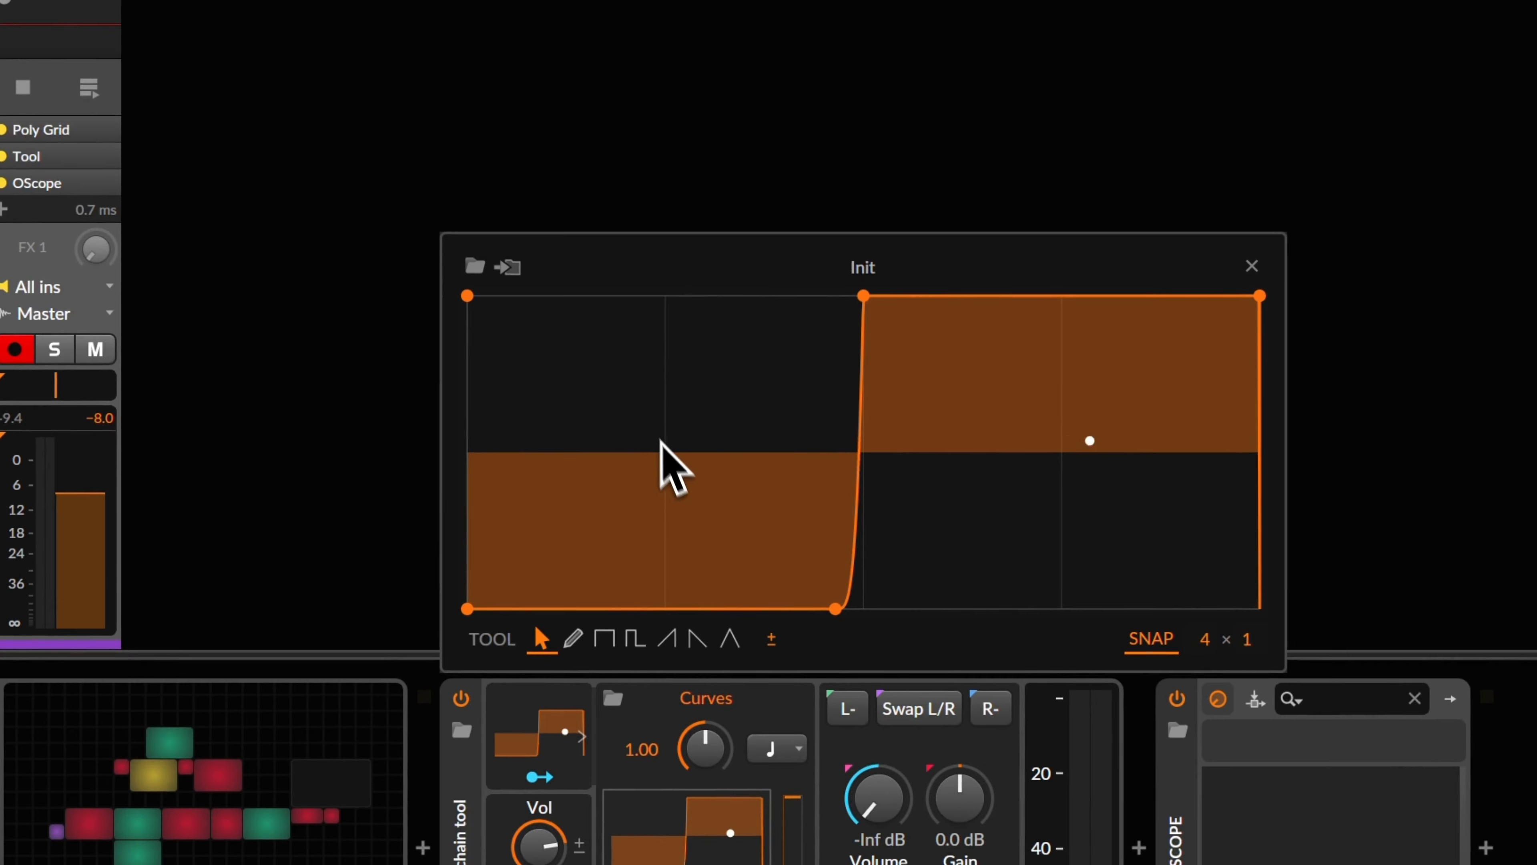
{"action": "mouse_move", "coordinate": [834, 608]}
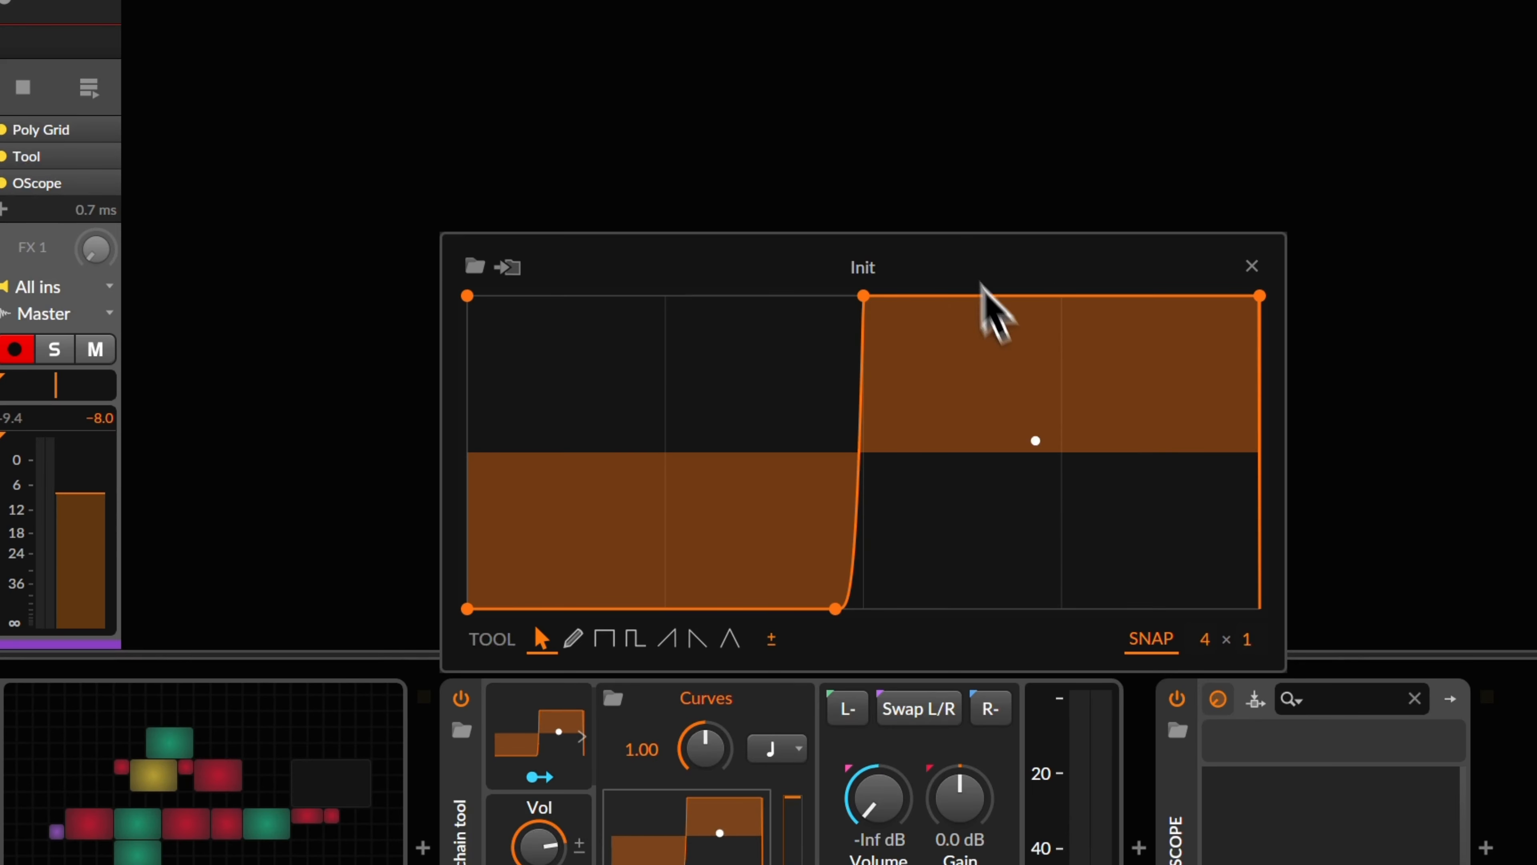
{"action": "double_click", "coordinate": [835, 609]}
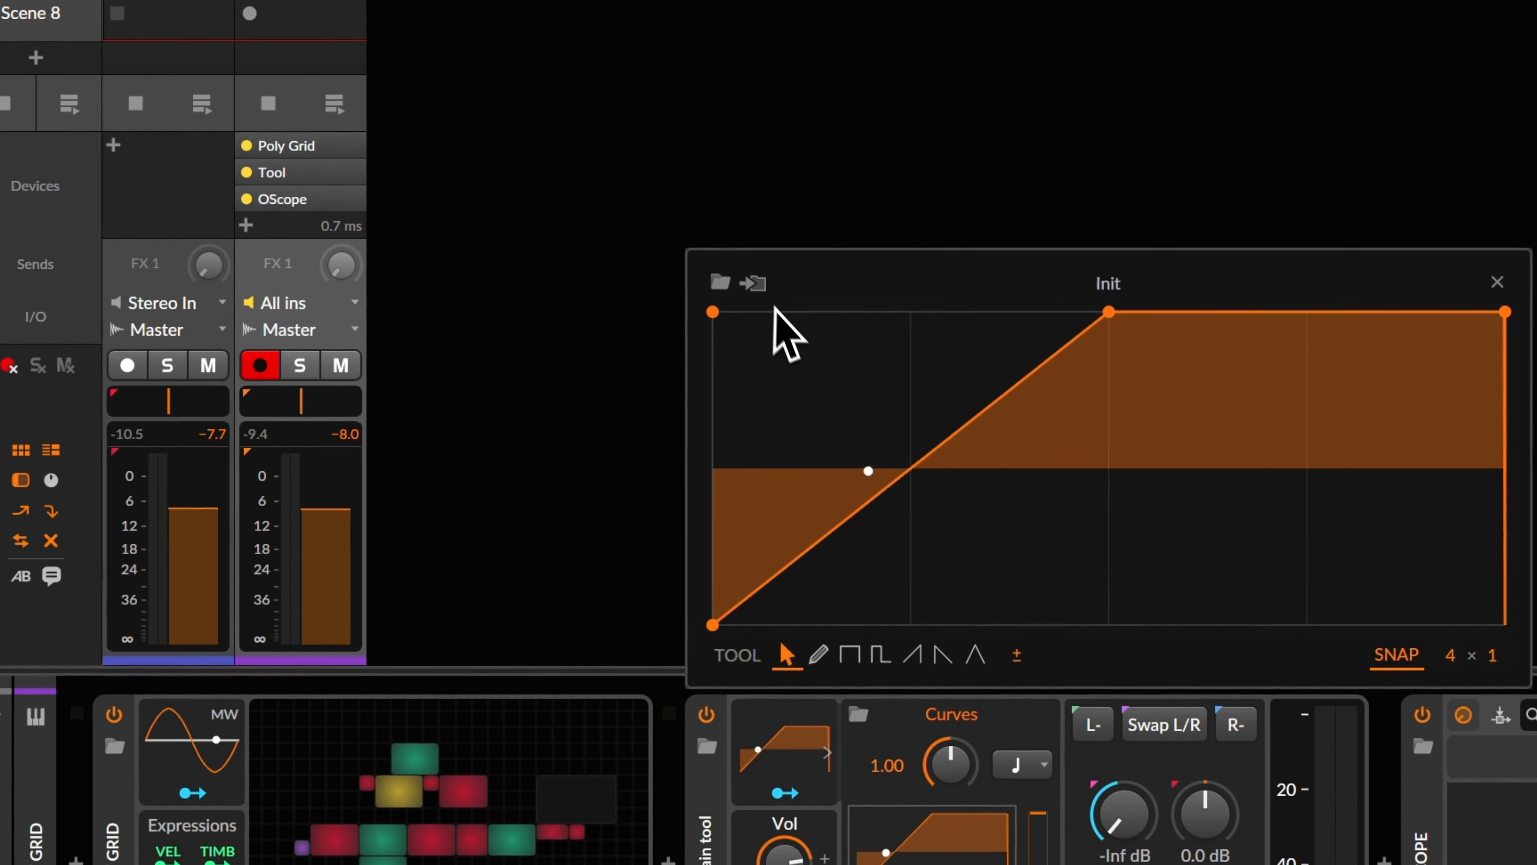
{"action": "left_click_drag", "start_coordinate": [966, 433], "coordinate": [967, 454]}
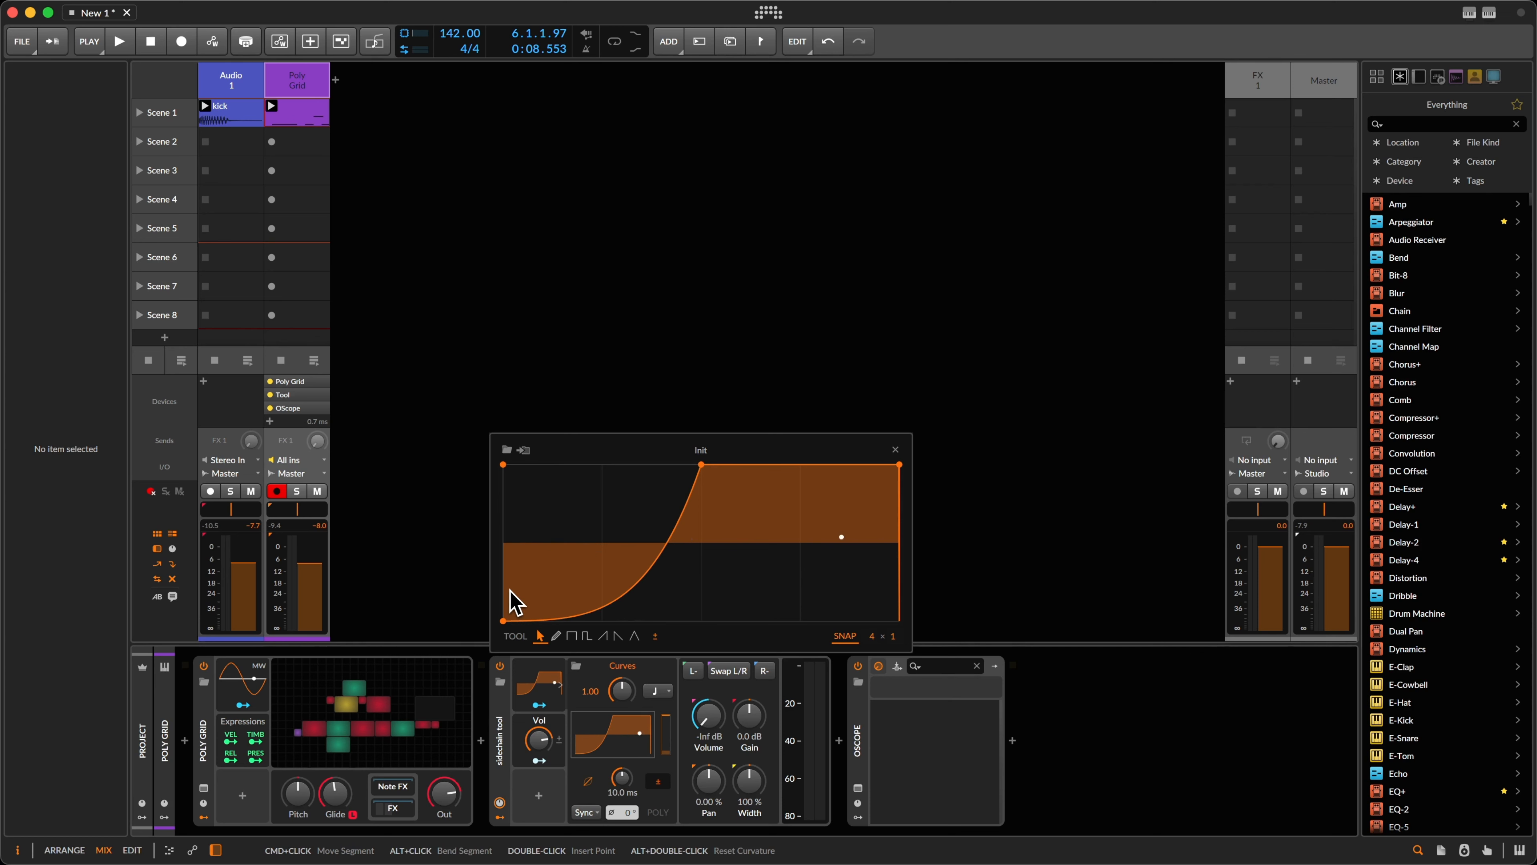
Step: Set the Curves volume modulation depth to 79% and play to hear the bass ducking
{"action": "left_click", "coordinate": [895, 451]}
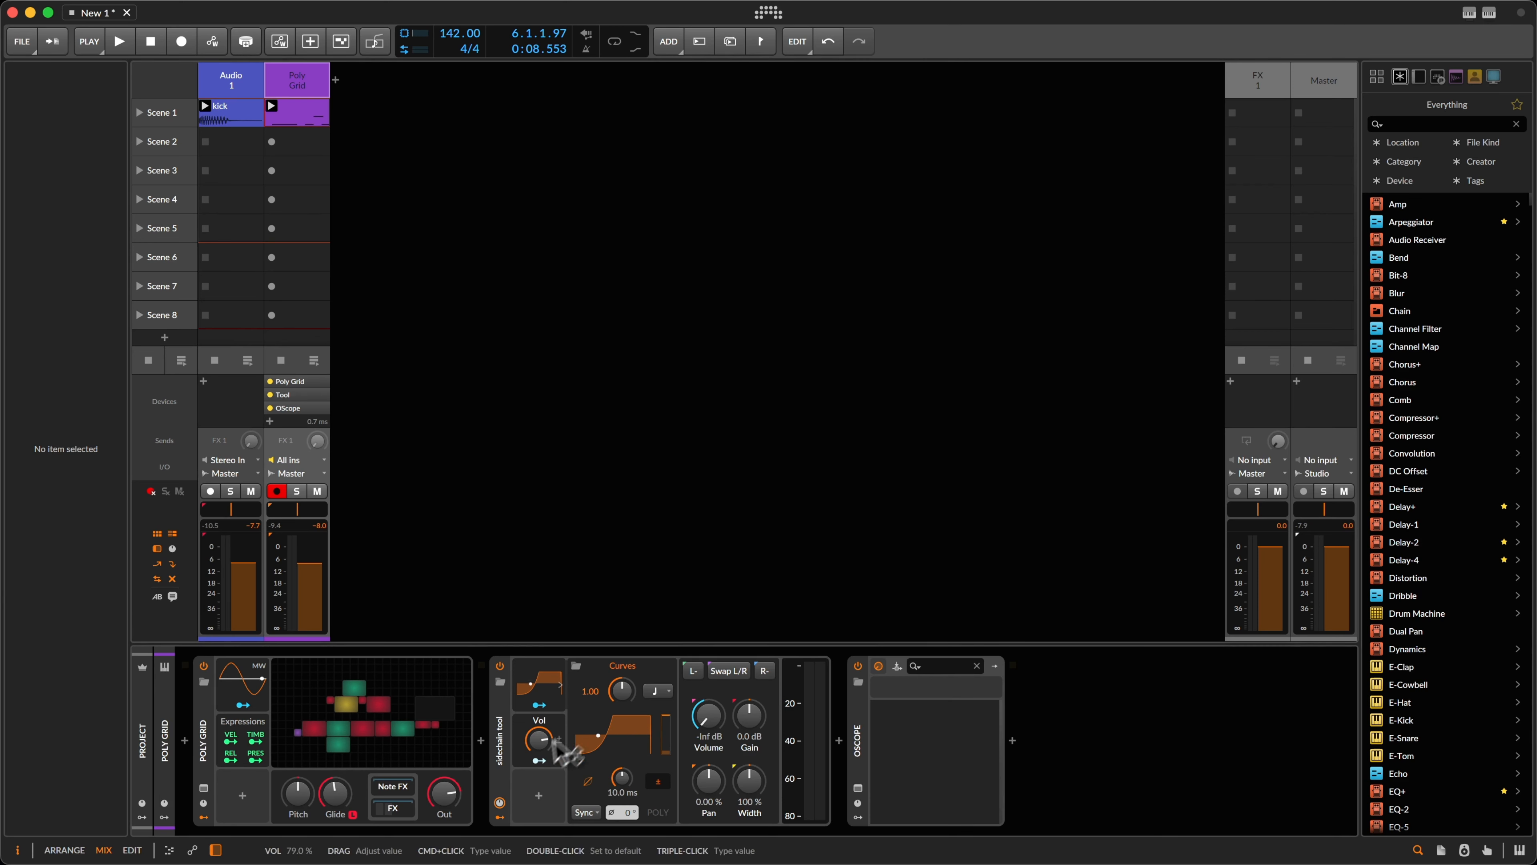
{"action": "left_click_drag", "start_coordinate": [541, 741], "coordinate": [543, 742]}
{"action": "key", "text": "space"}
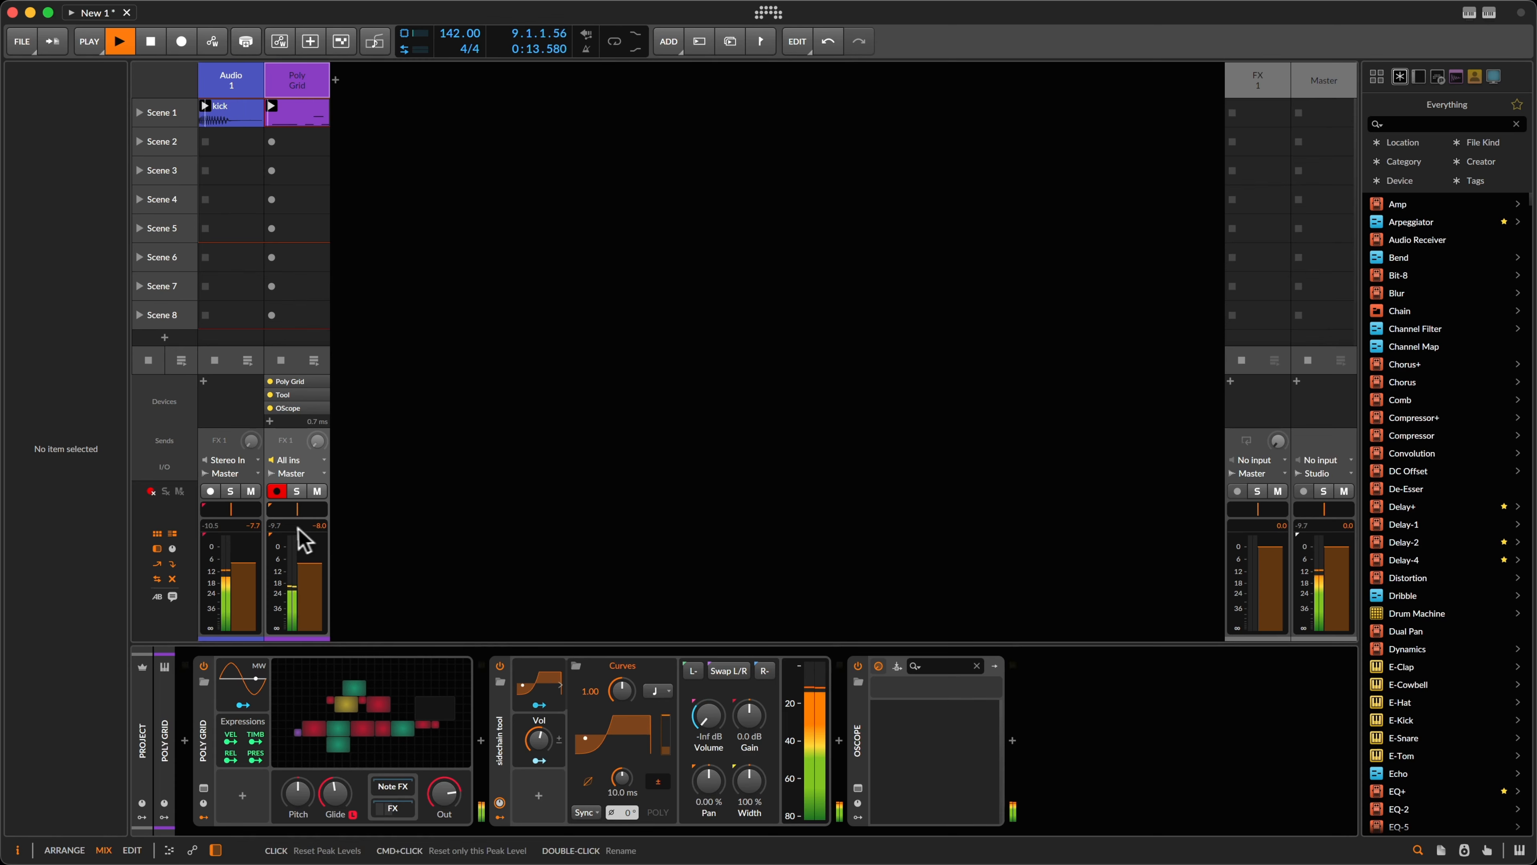
{"action": "left_click", "coordinate": [303, 538]}
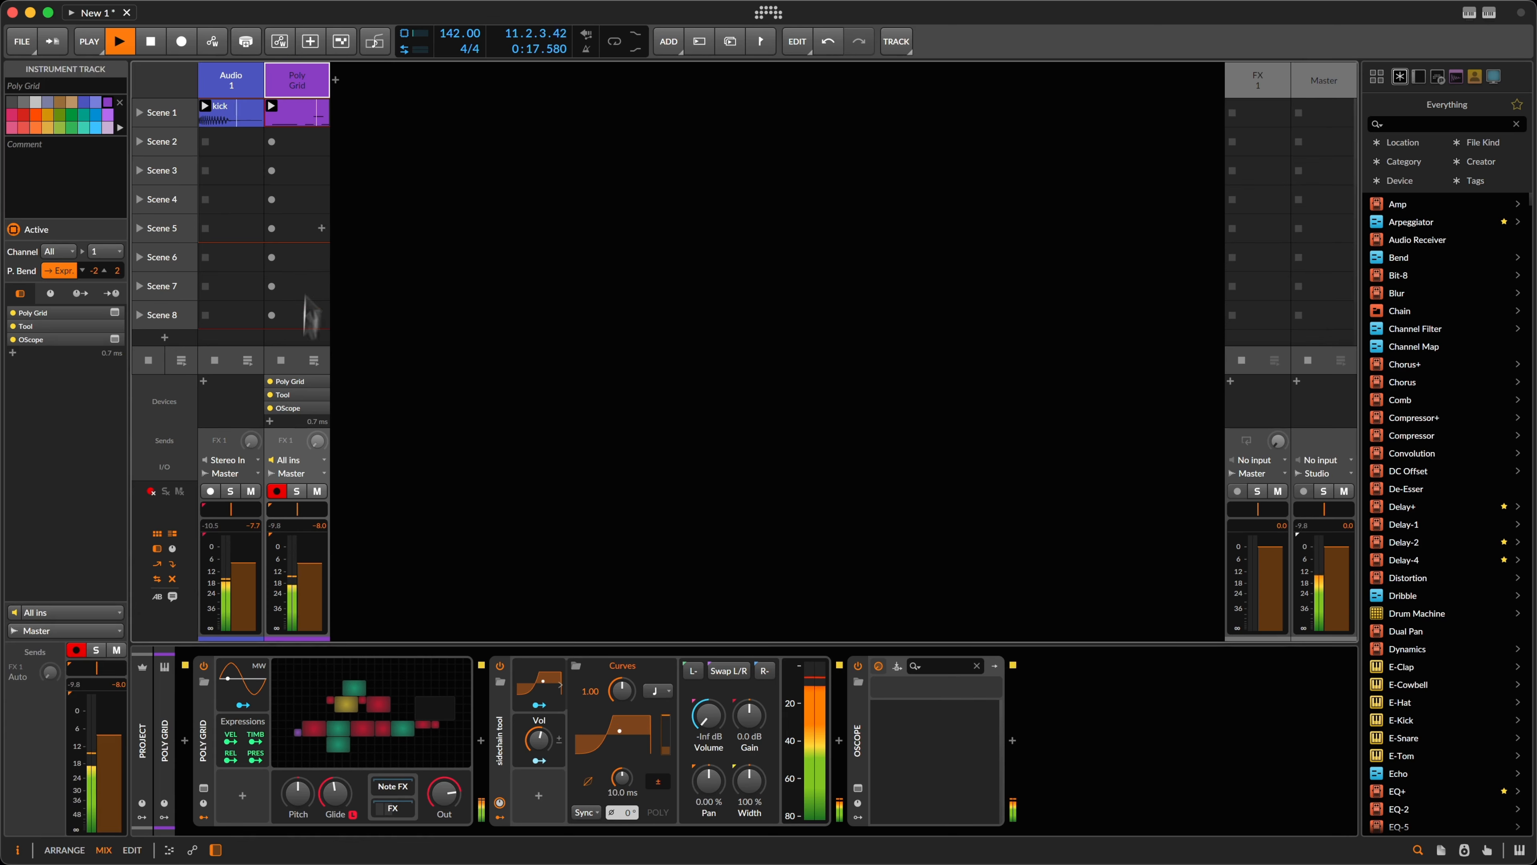
{"action": "key", "text": "space"}
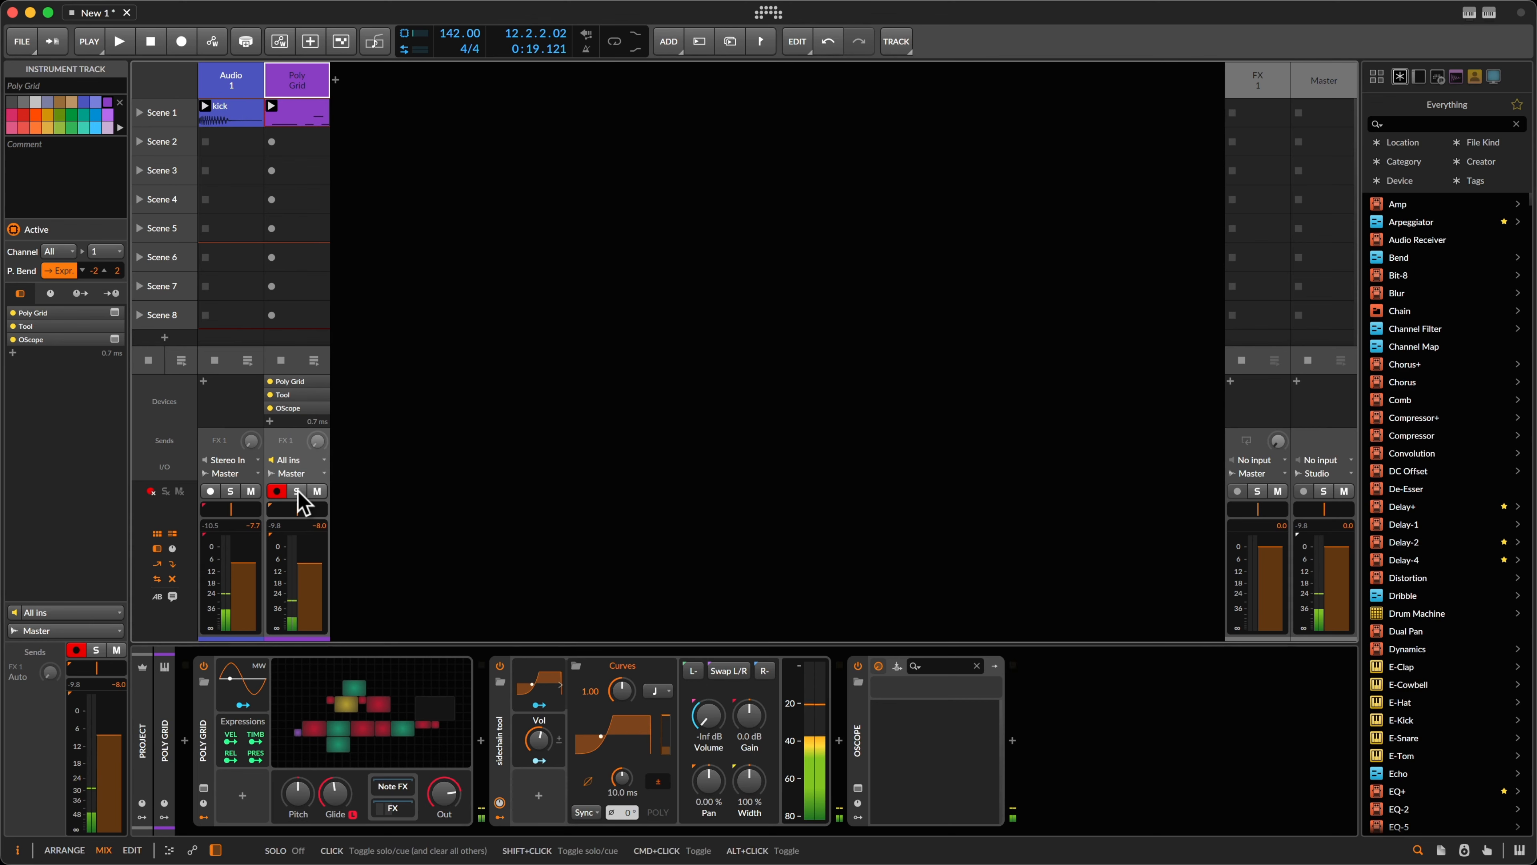
{"action": "left_click", "coordinate": [299, 105]}
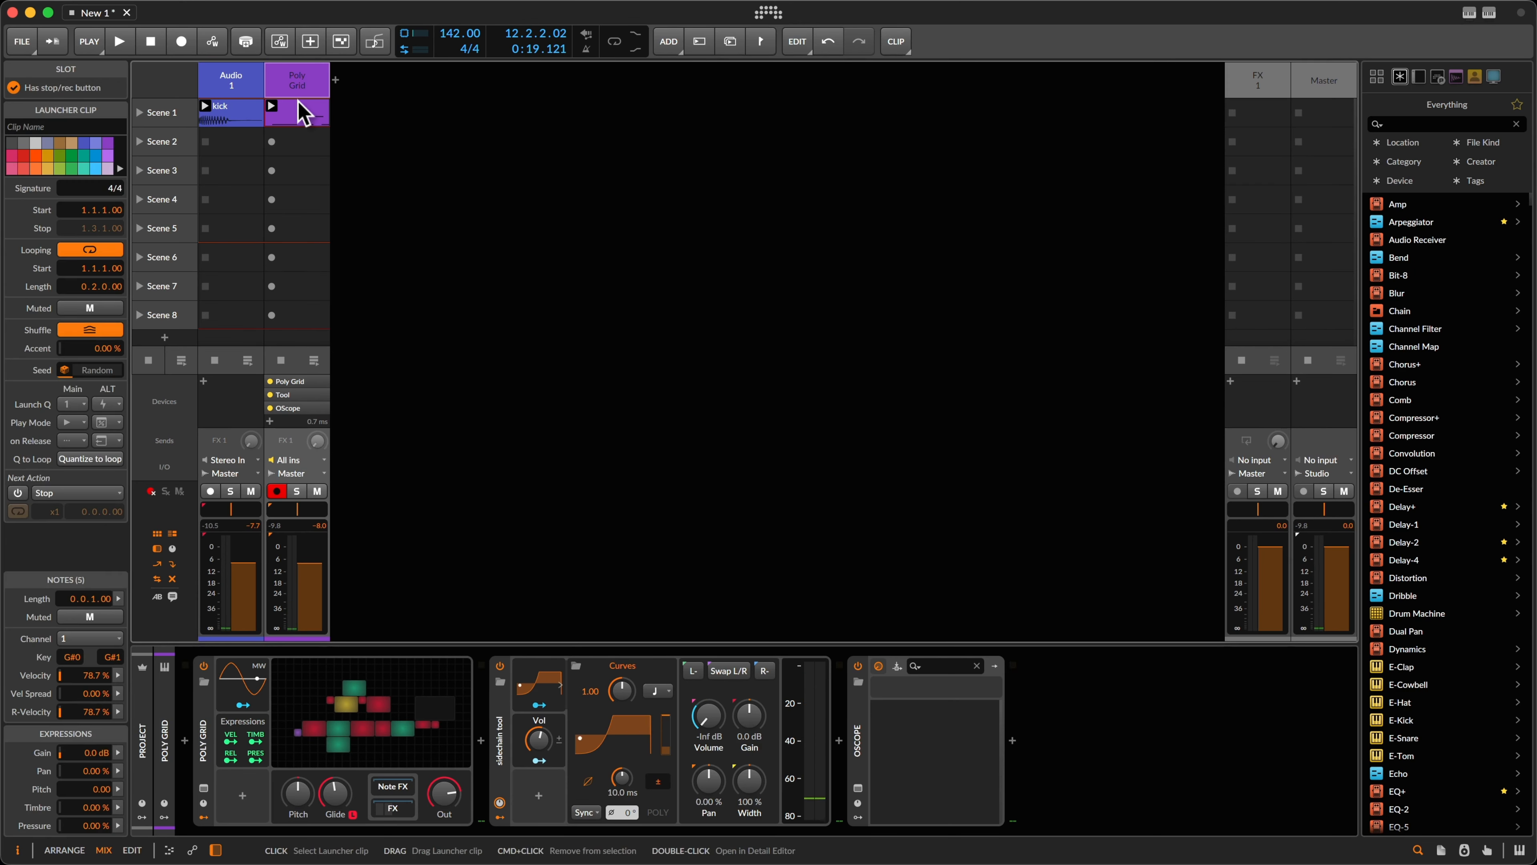
Step: In the Poly Grid patch, lower the upper Low-pass MG cutoff toward 285 Hz while playing
{"action": "left_click", "coordinate": [297, 77]}
{"action": "left_click", "coordinate": [402, 720]}
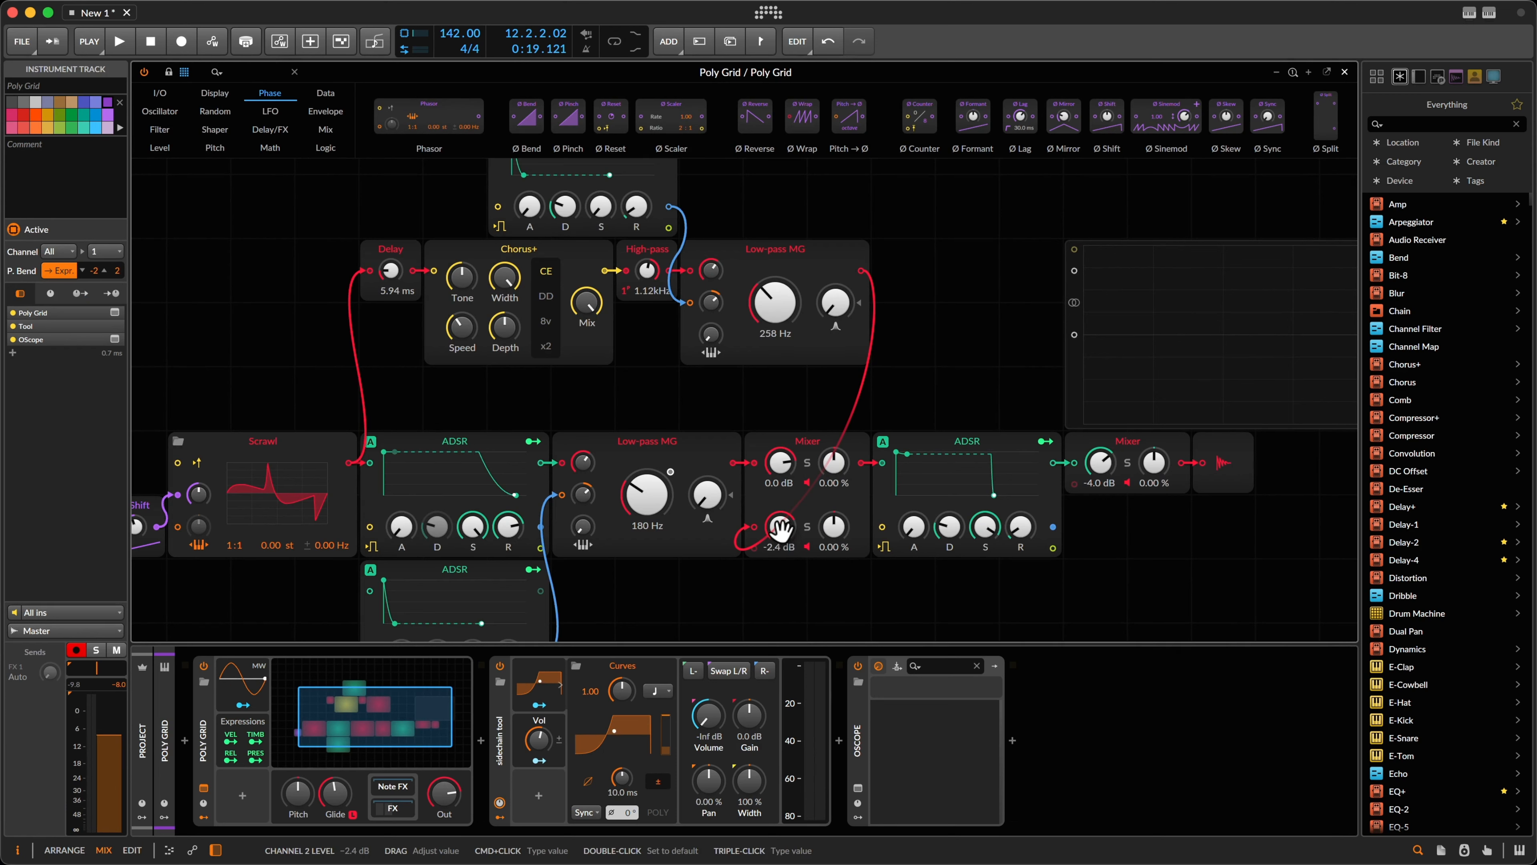
{"action": "left_click_drag", "start_coordinate": [775, 302], "coordinate": [765, 318]}
{"action": "key", "text": "space"}
{"action": "key", "text": "space"}
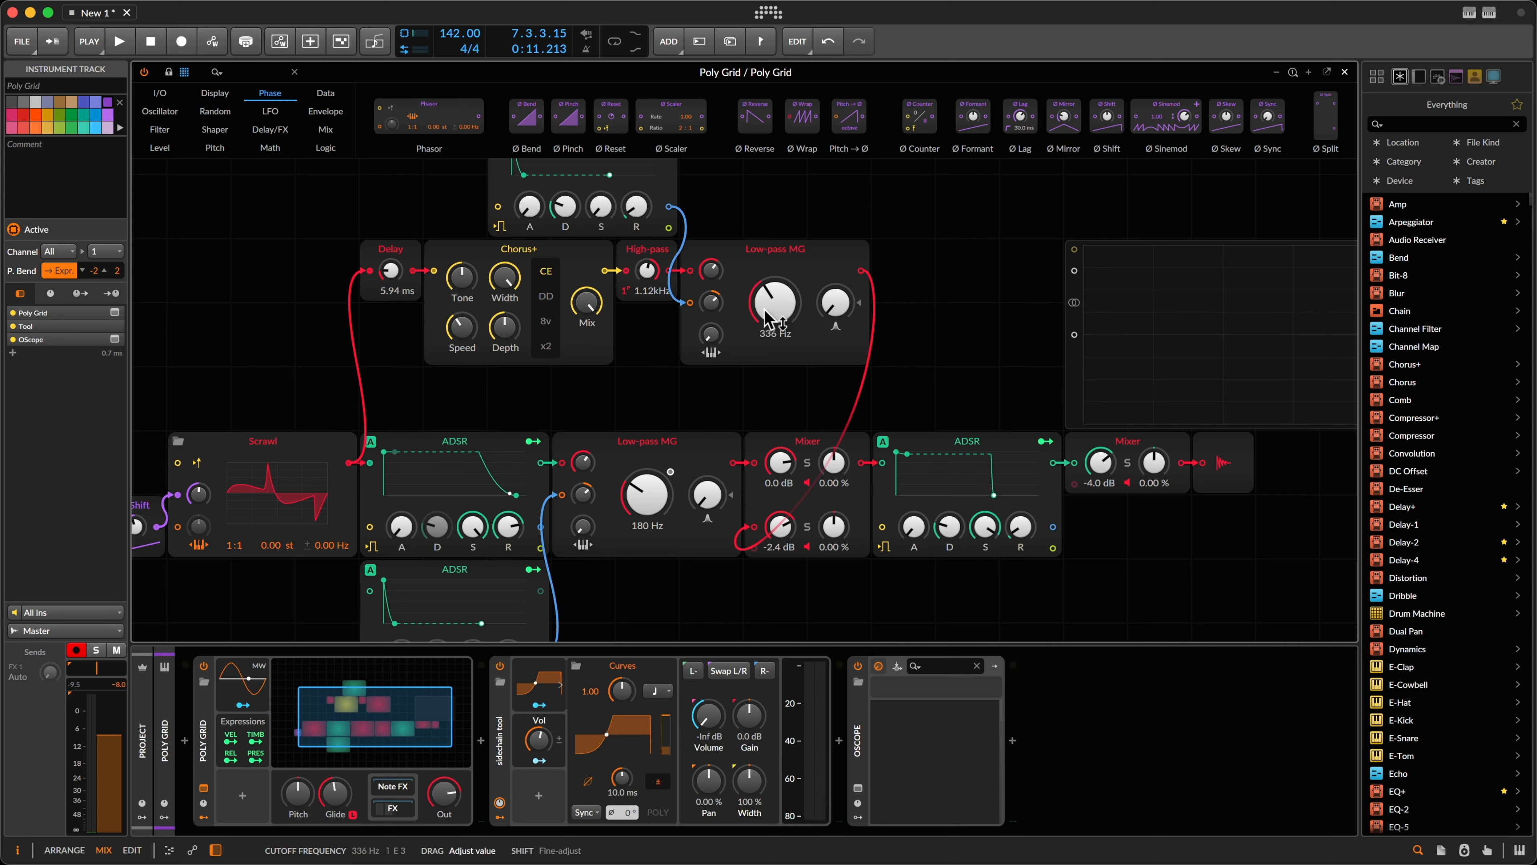
{"action": "left_click_drag", "start_coordinate": [765, 310], "coordinate": [764, 308]}
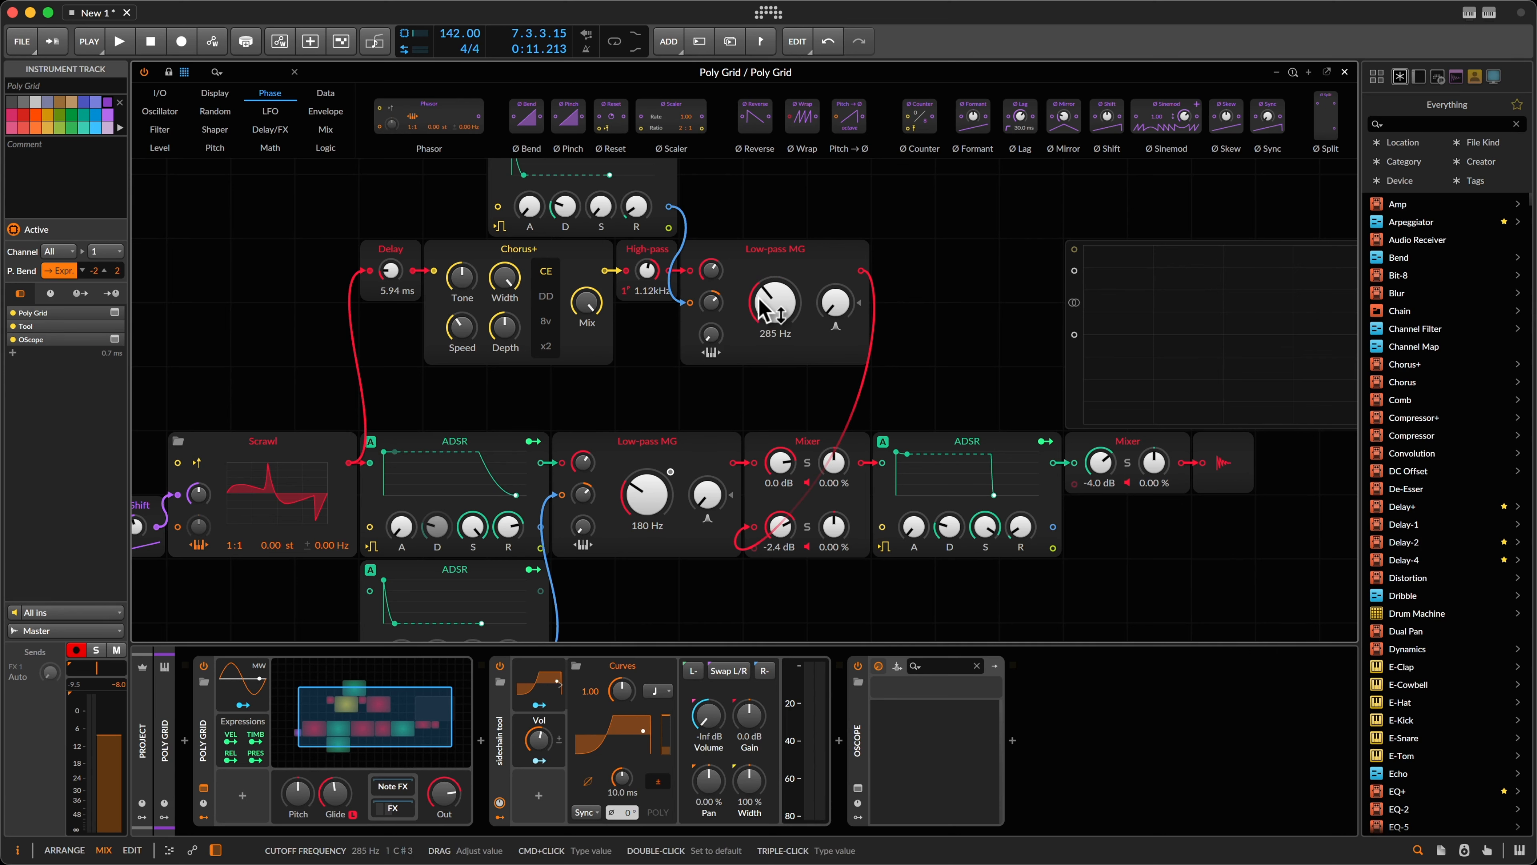
{"action": "left_click_drag", "start_coordinate": [764, 308], "coordinate": [764, 308]}
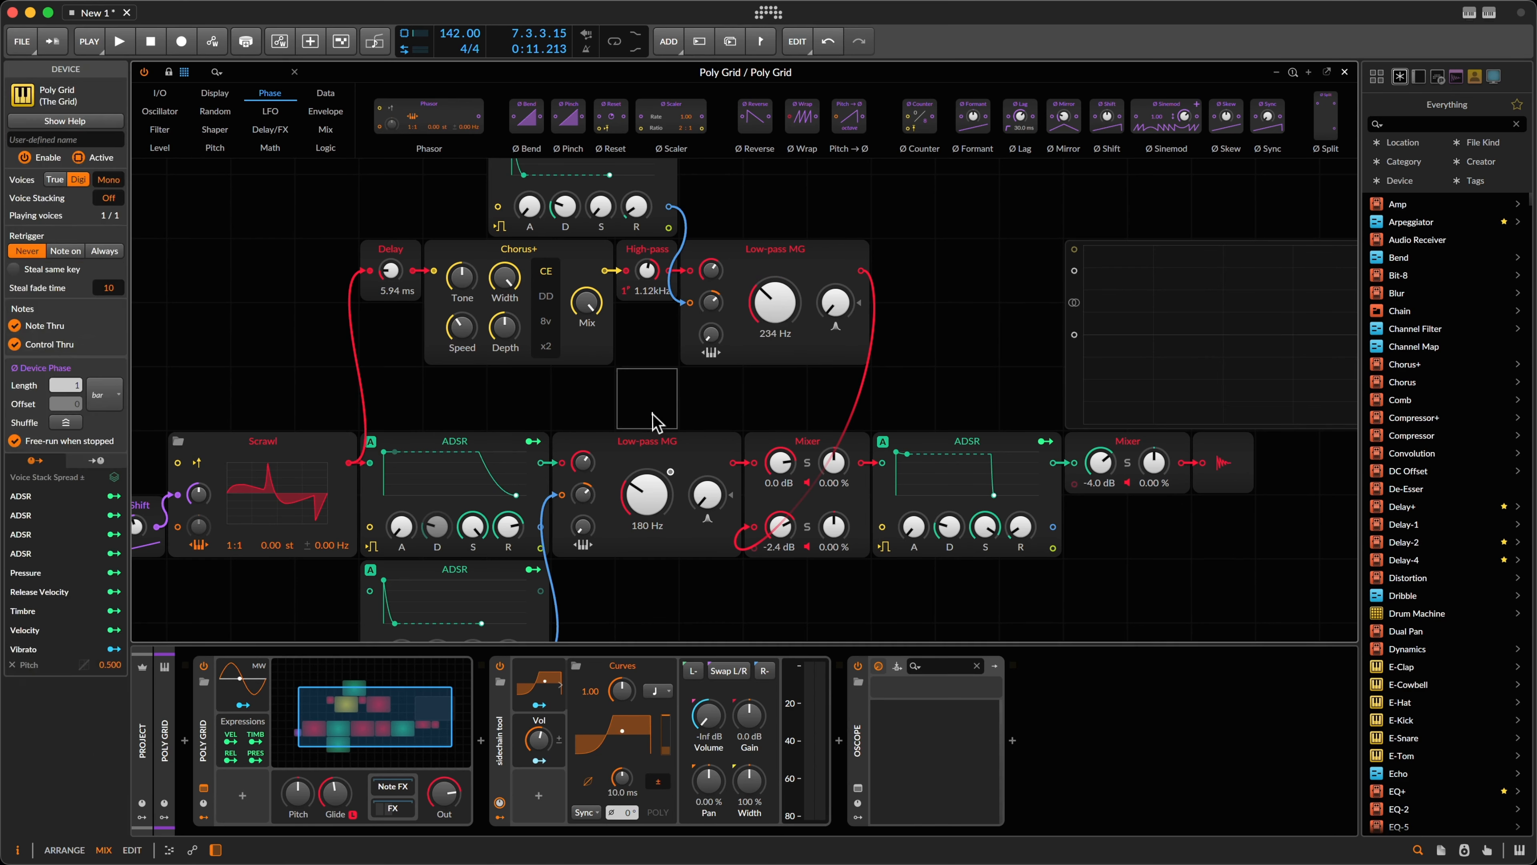
Step: Tune the filters to 285 Hz and 192 Hz by ear, then close the grid editor
{"action": "left_click", "coordinate": [663, 475]}
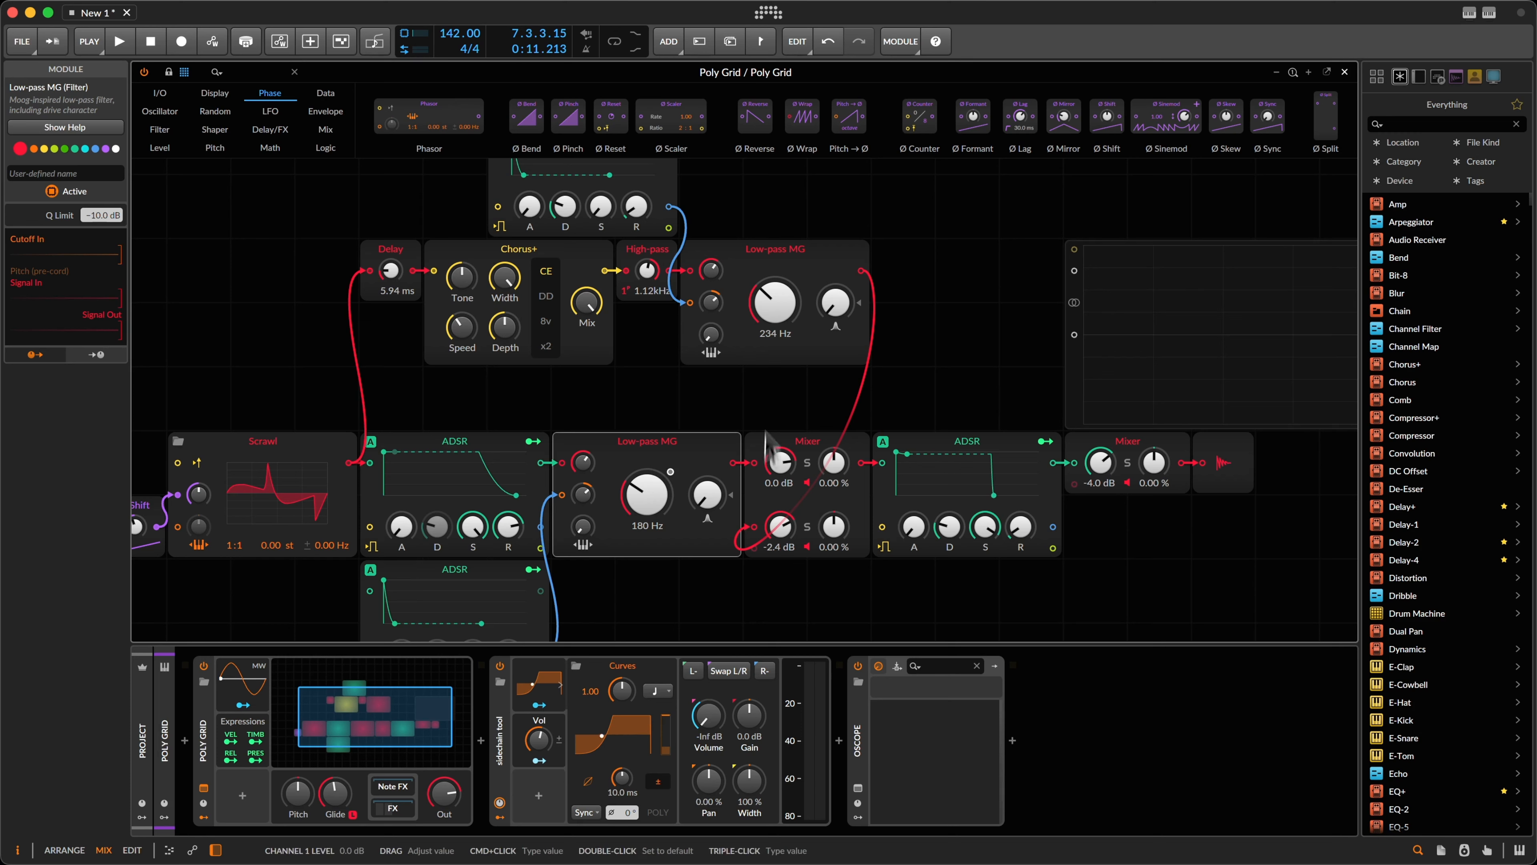
{"action": "key", "text": "space"}
{"action": "key", "text": "space"}
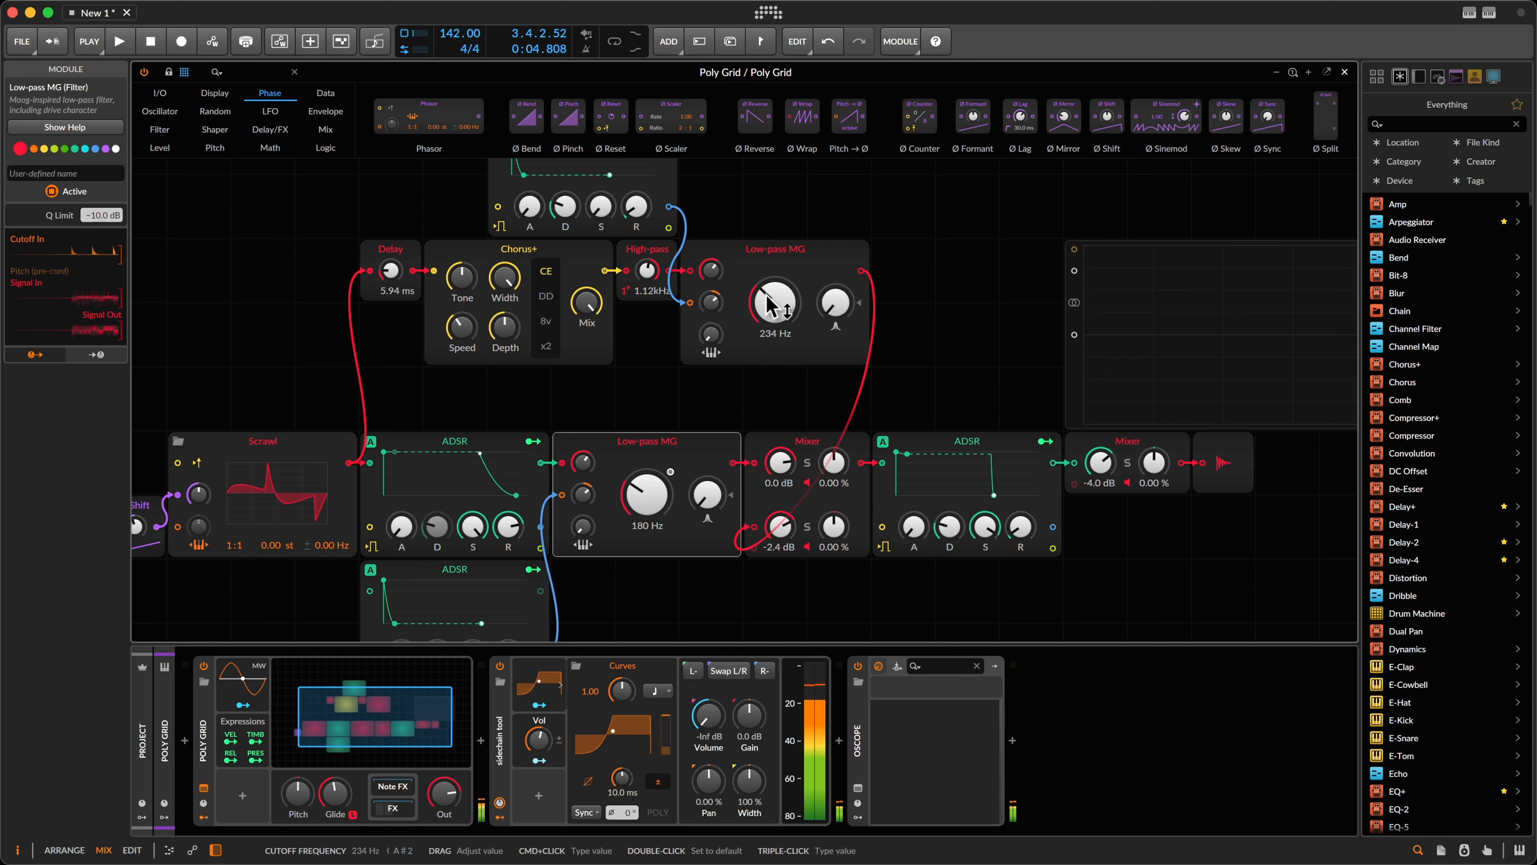
{"action": "key", "text": "Escape"}
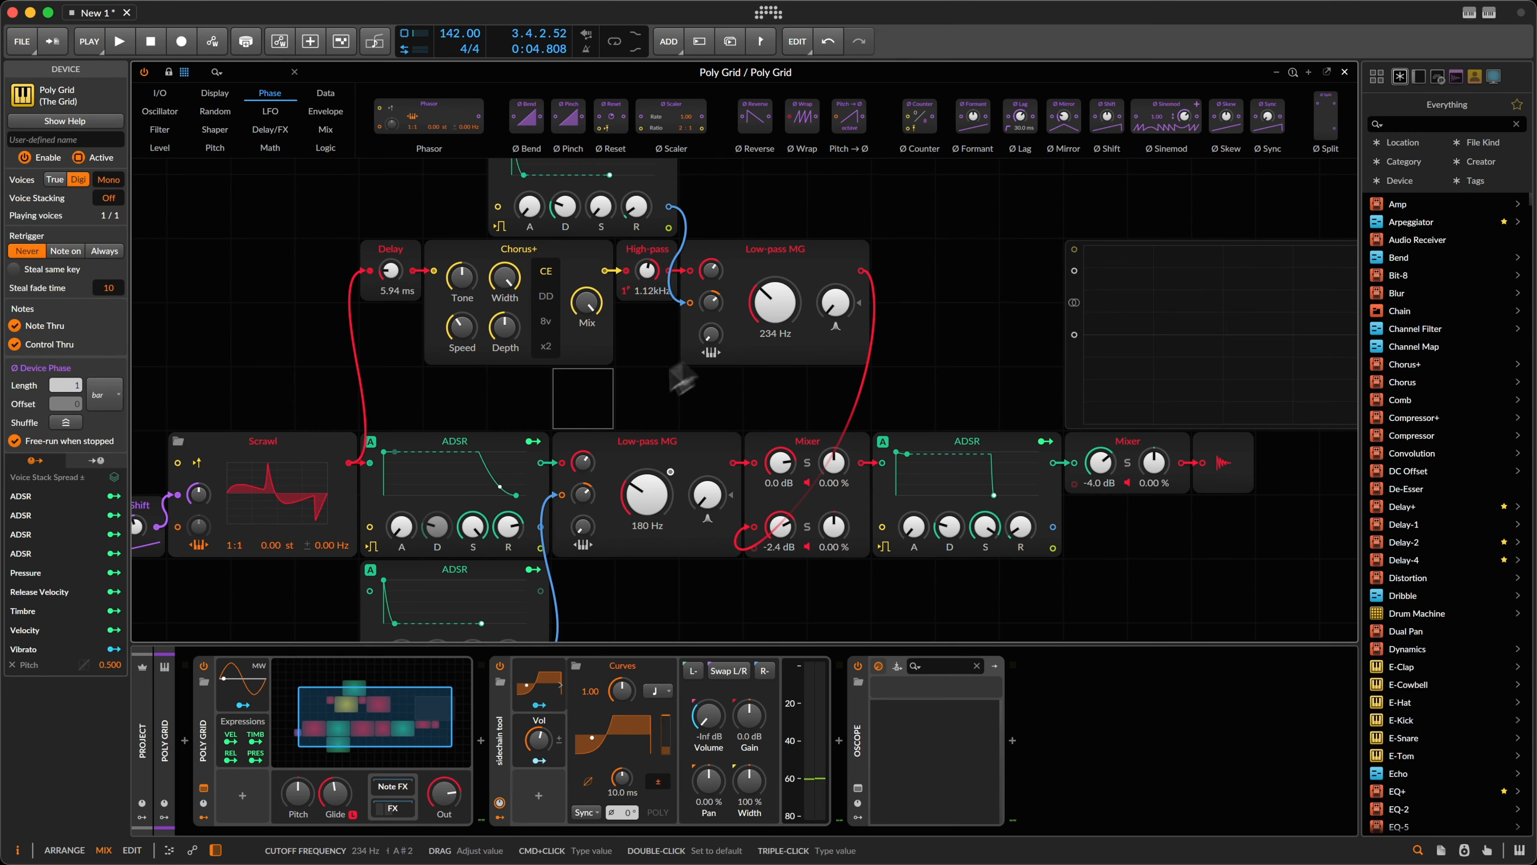
{"action": "left_click", "coordinate": [656, 442]}
{"action": "key", "text": "space"}
{"action": "left_click_drag", "start_coordinate": [772, 314], "coordinate": [767, 304]}
{"action": "key", "text": "space"}
{"action": "left_click_drag", "start_coordinate": [652, 511], "coordinate": [643, 492]}
{"action": "key", "text": "space"}
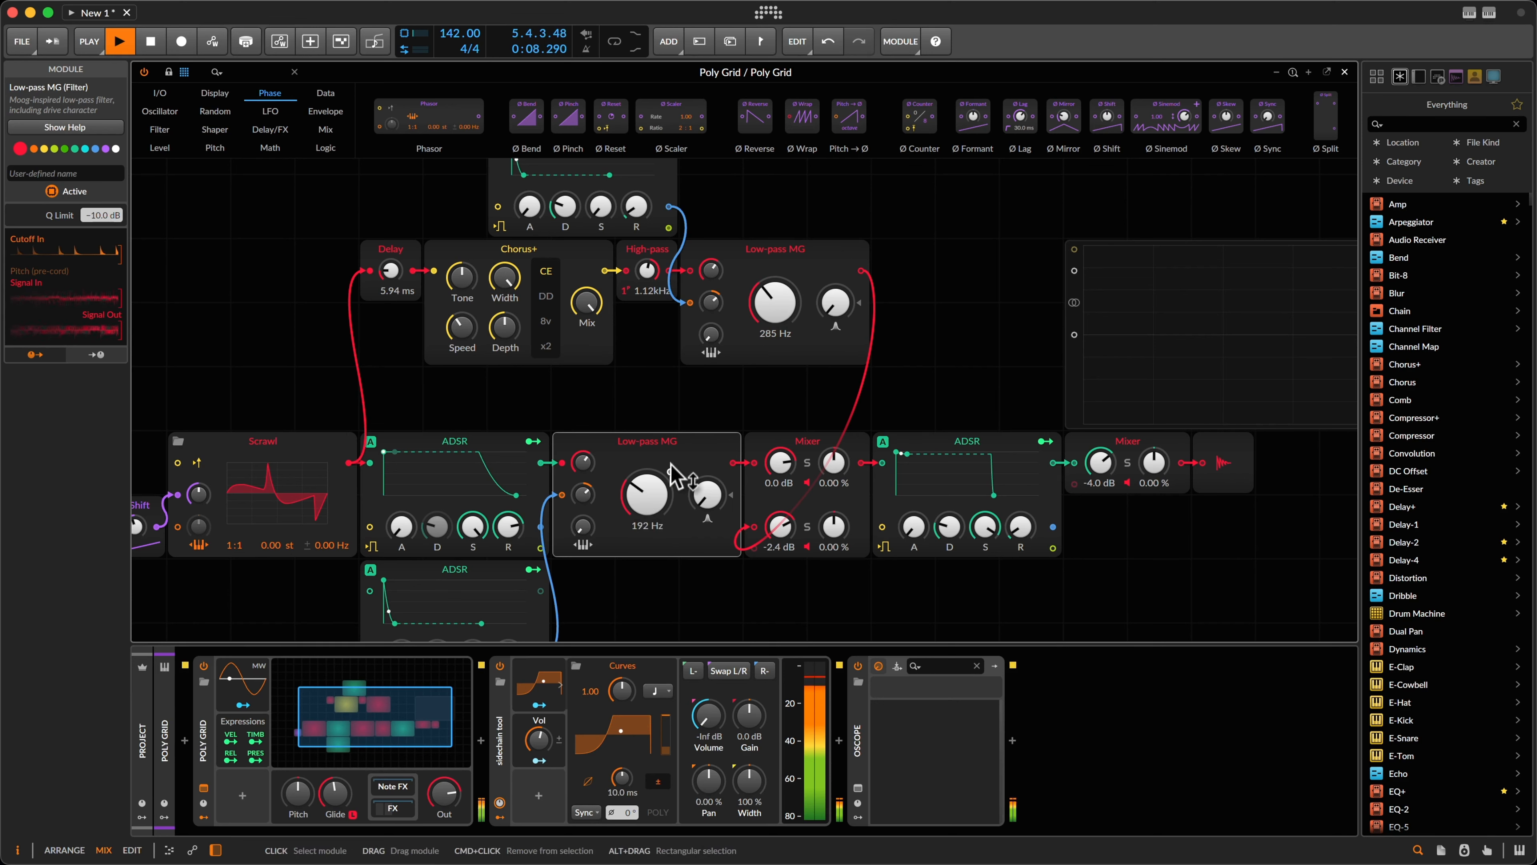
{"action": "key", "text": "space"}
{"action": "right_click", "coordinate": [651, 448]}
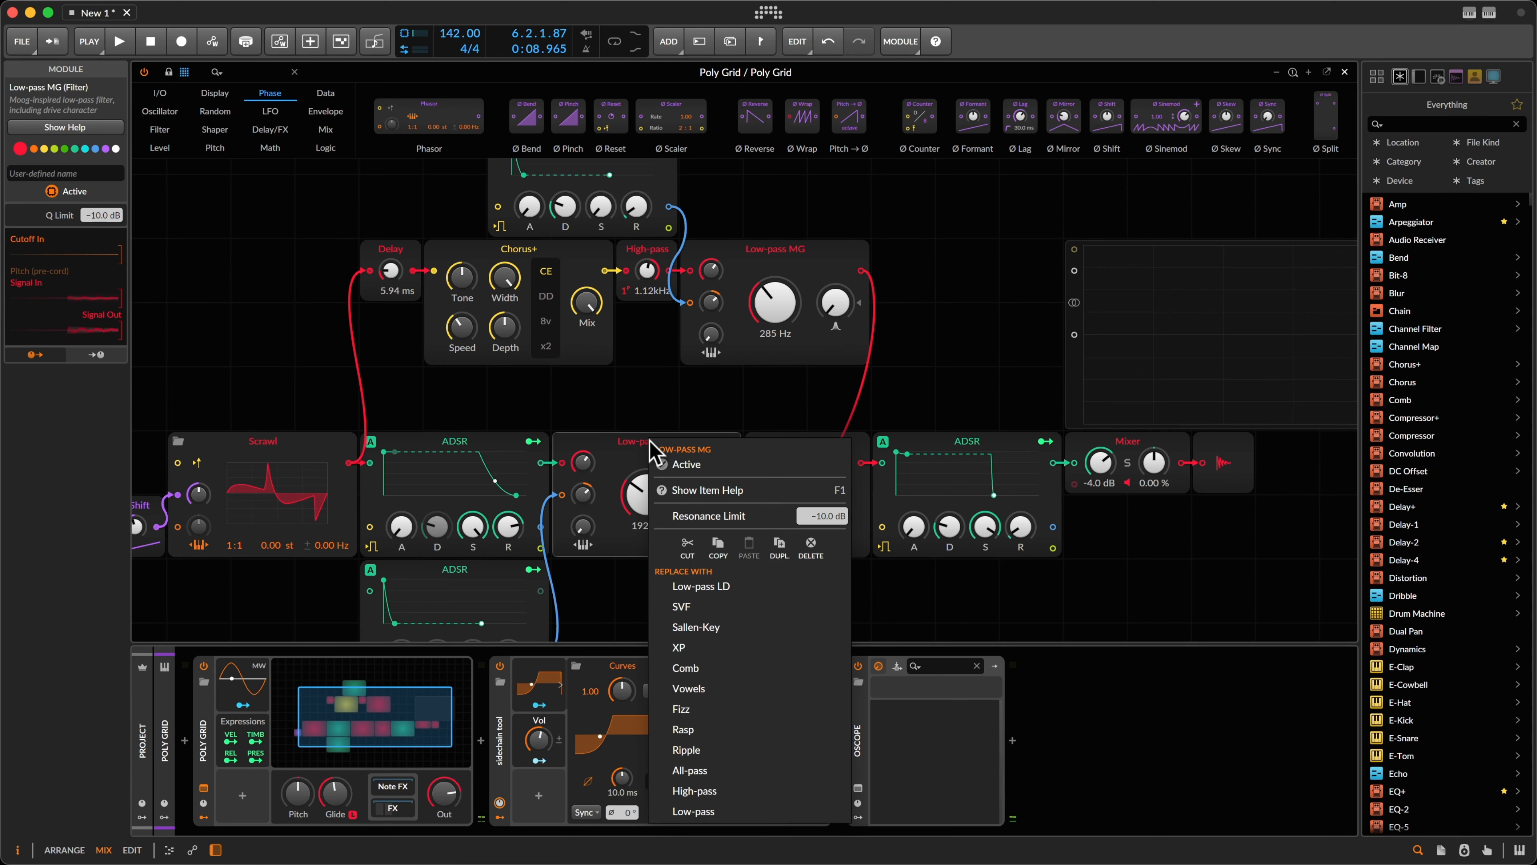
{"action": "left_click", "coordinate": [640, 462]}
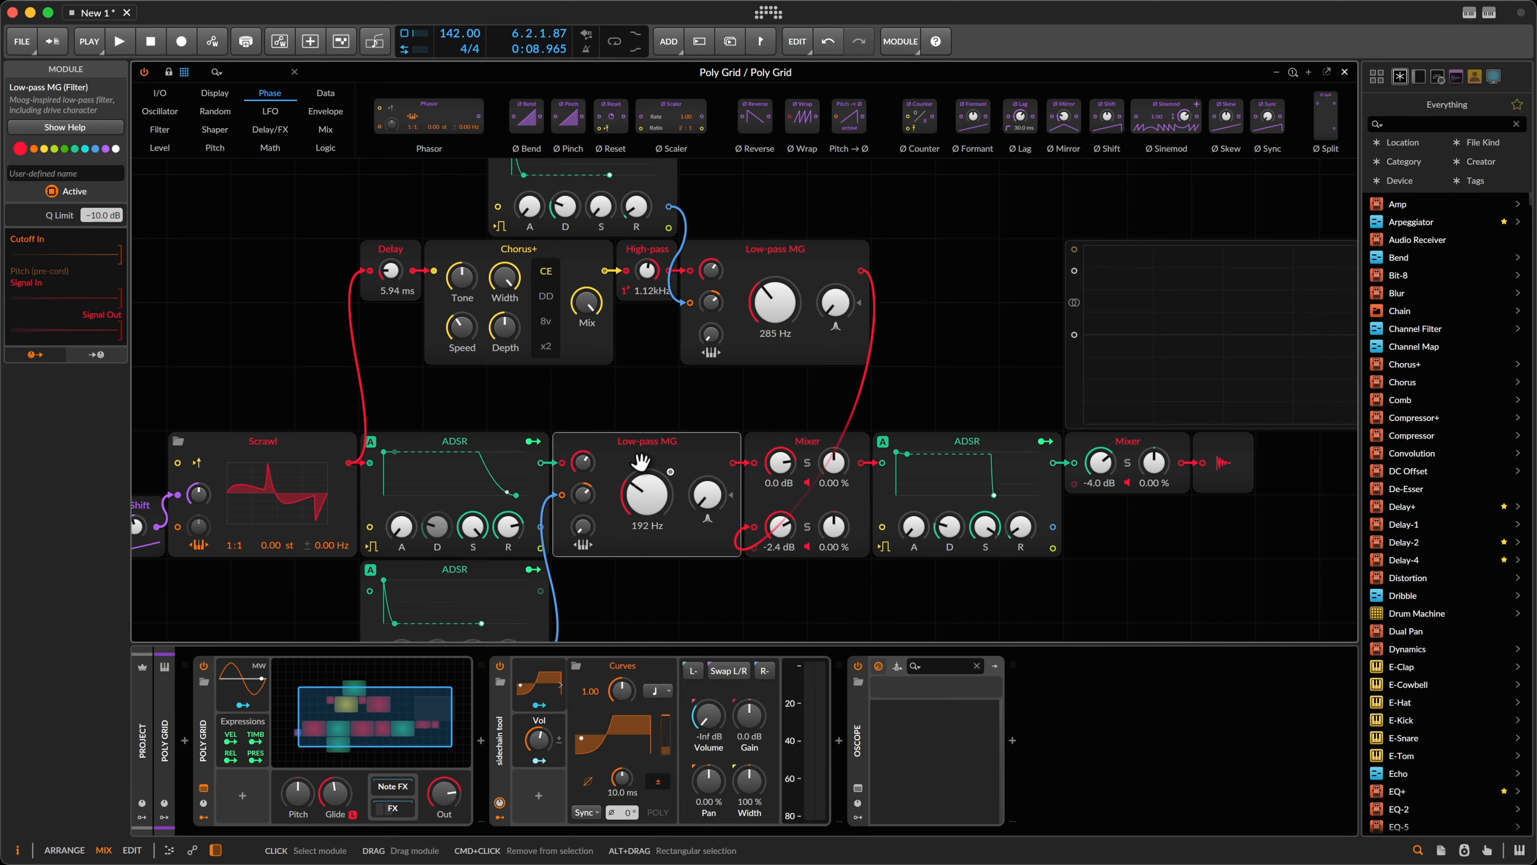
{"action": "key", "text": "Escape"}
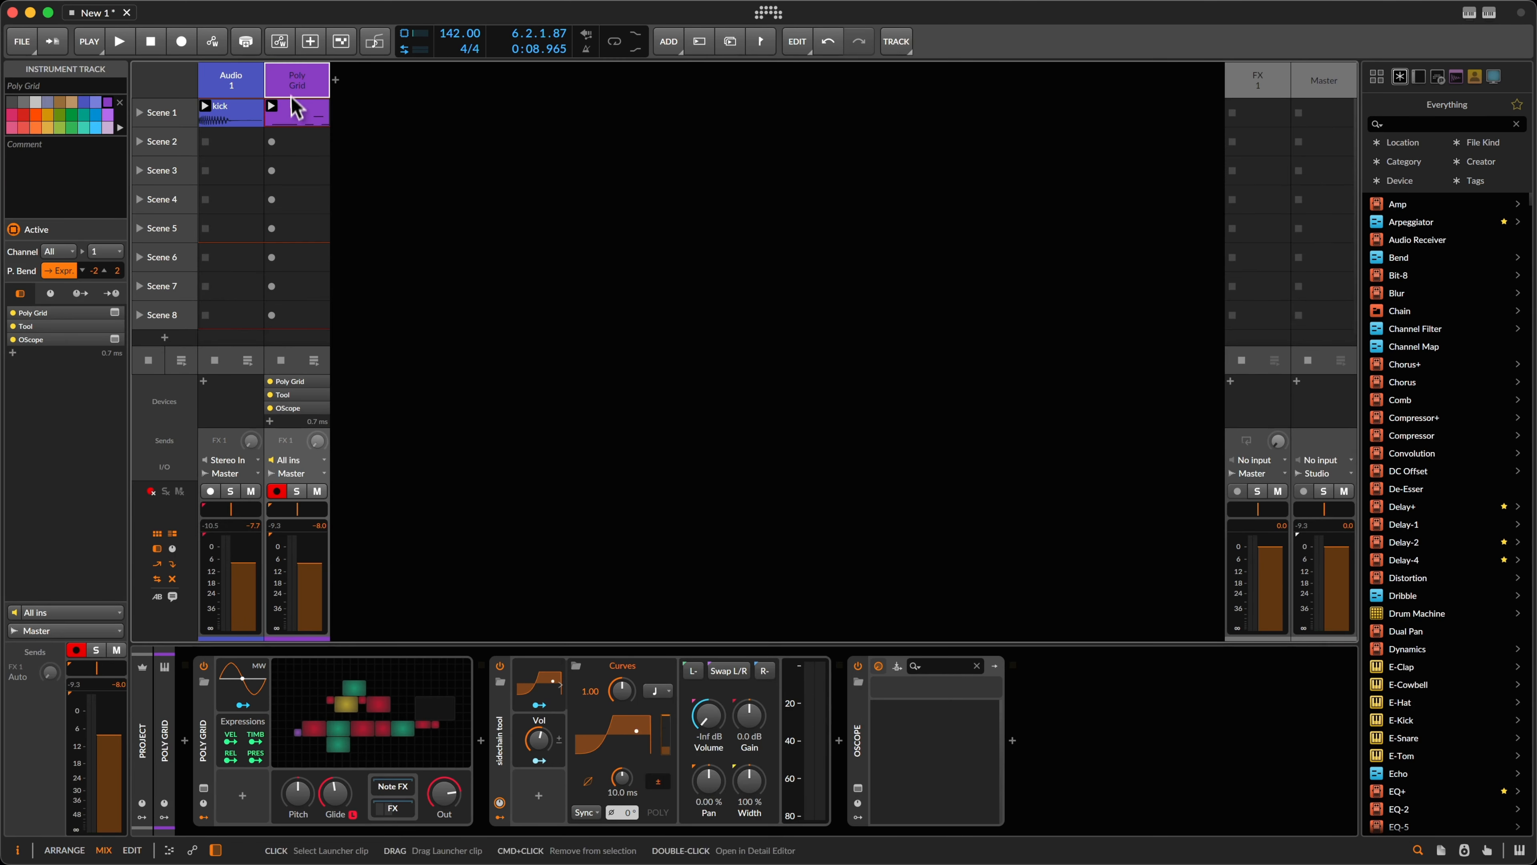
Step: Open the Poly Grid clip in the detail editor and show its automation lanes
{"action": "double_click", "coordinate": [291, 113]}
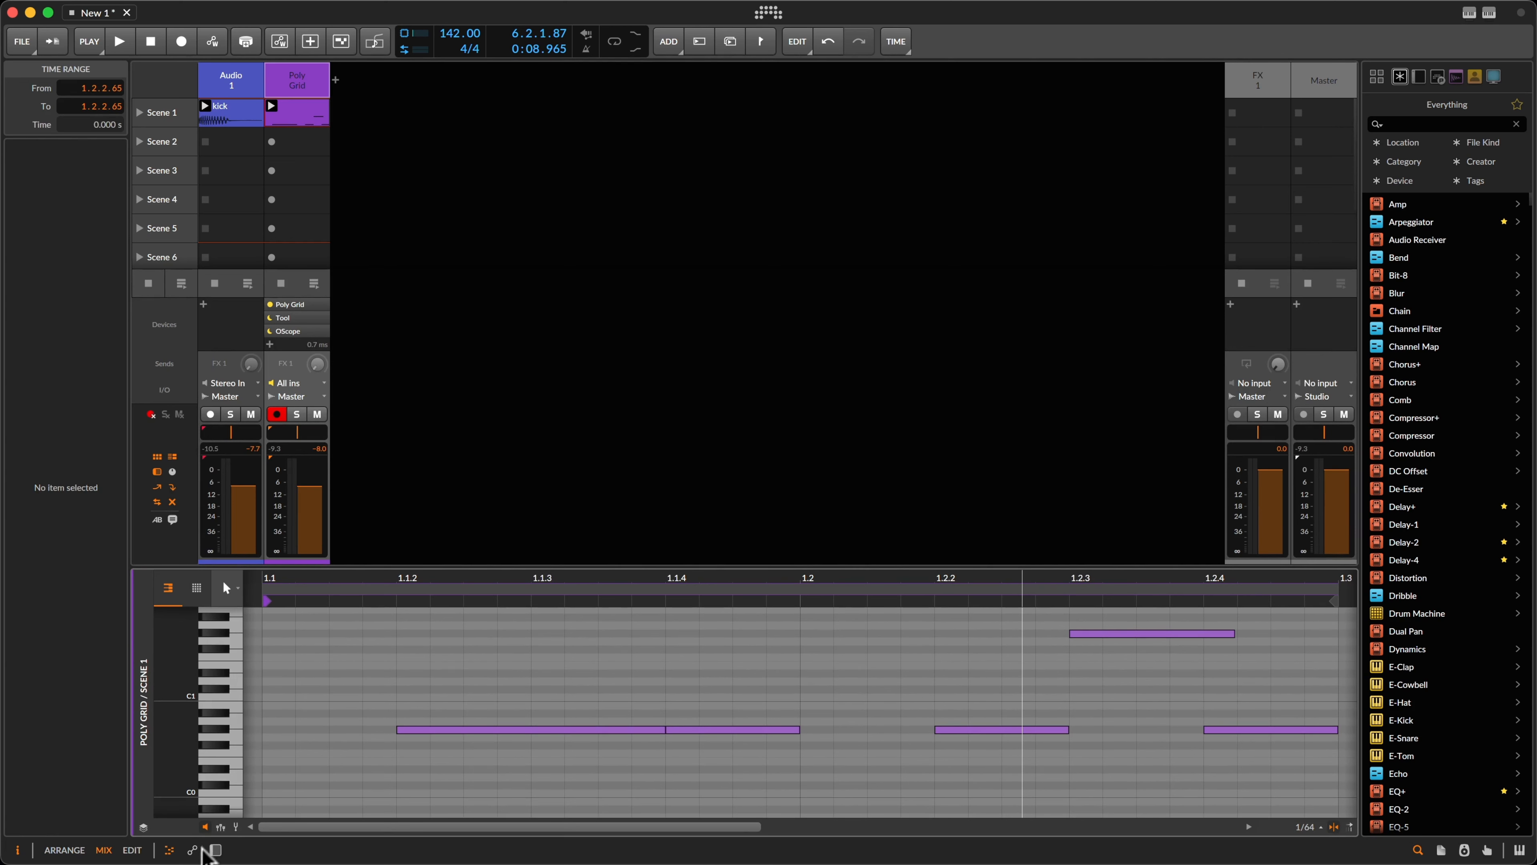
{"action": "left_click", "coordinate": [206, 849]}
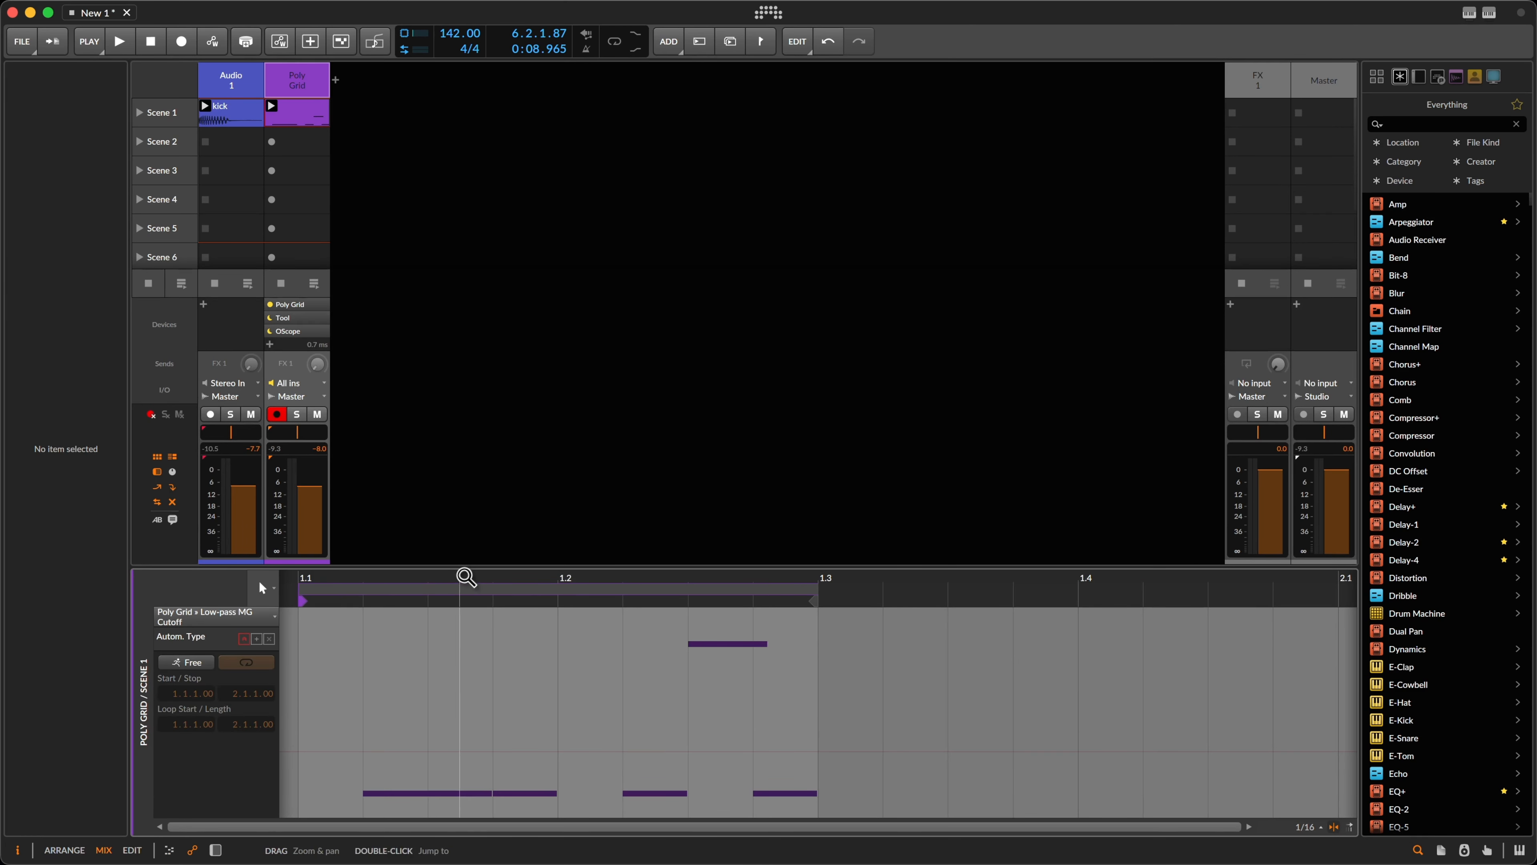
{"action": "left_click_drag", "start_coordinate": [466, 577], "coordinate": [456, 584]}
{"action": "left_click", "coordinate": [243, 620]}
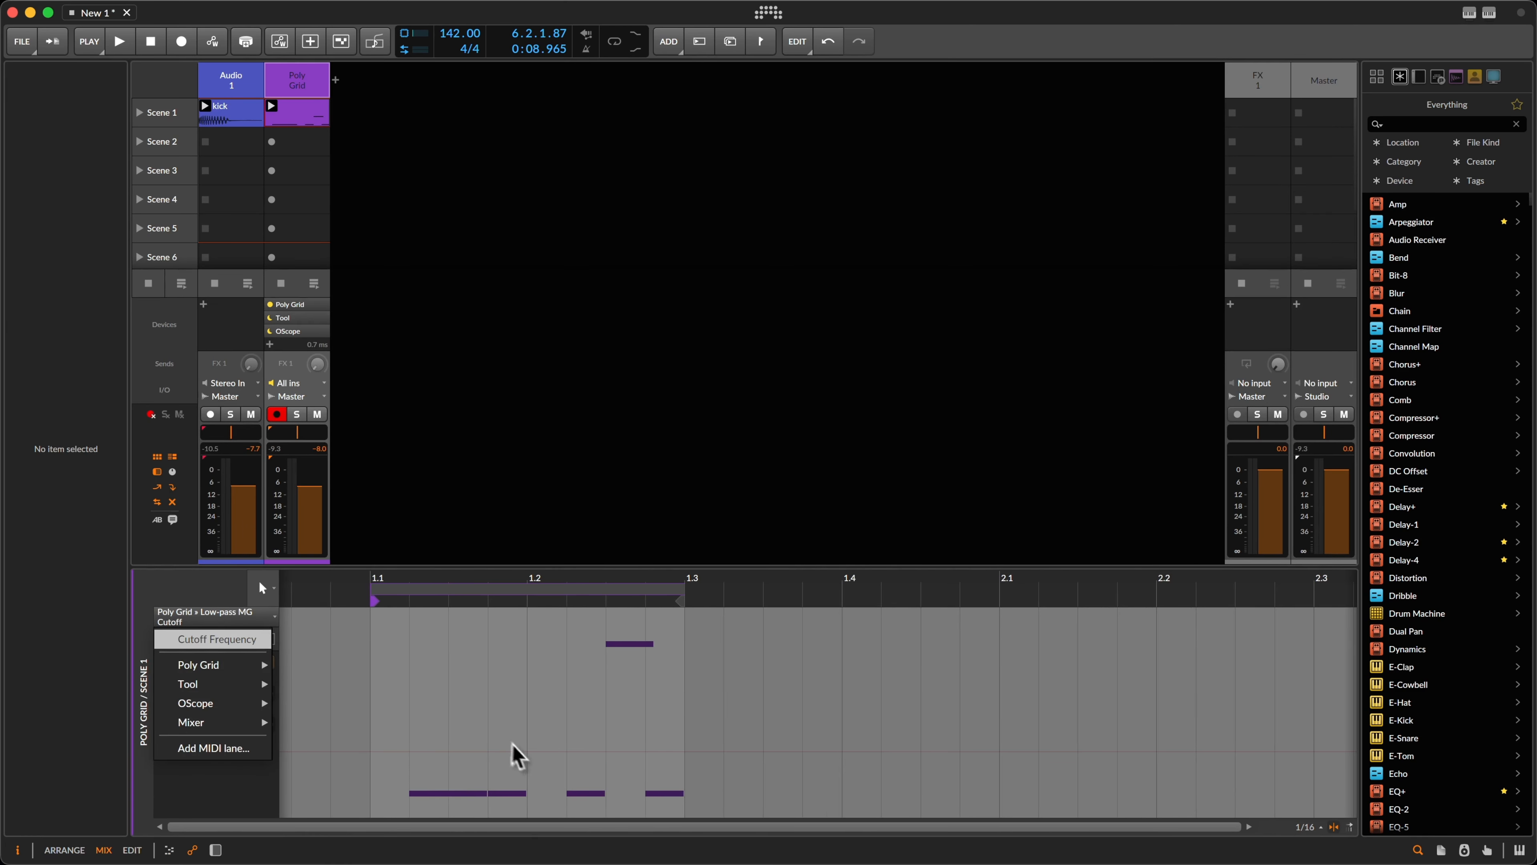
{"action": "left_click", "coordinate": [236, 787]}
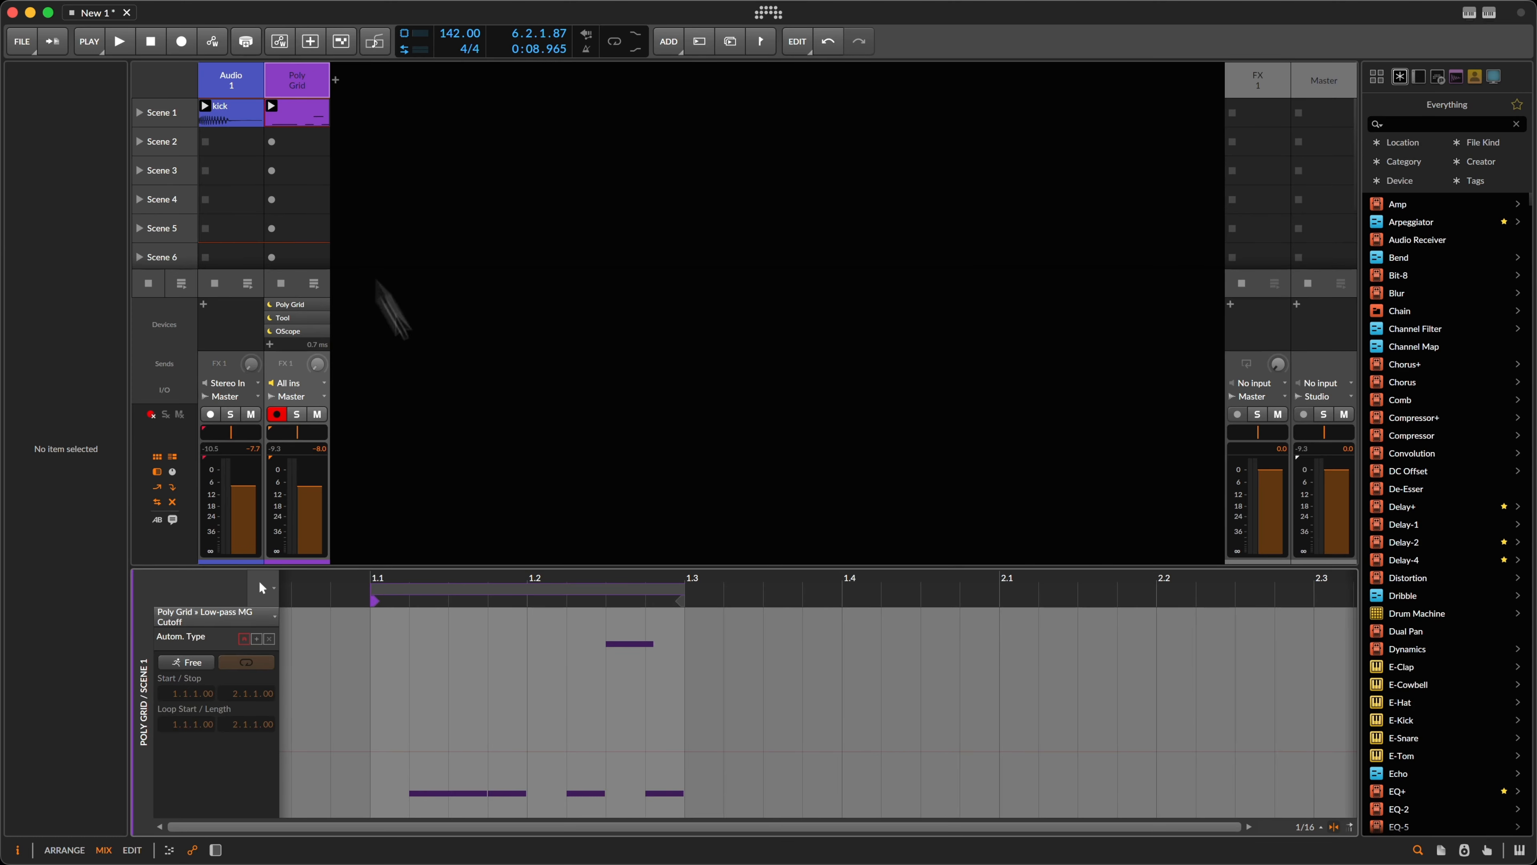
Step: Raise the lower Low-pass MG cutoff to about 250 Hz in the Poly Grid editor
{"action": "key", "text": "Tab"}
{"action": "left_click", "coordinate": [329, 677]}
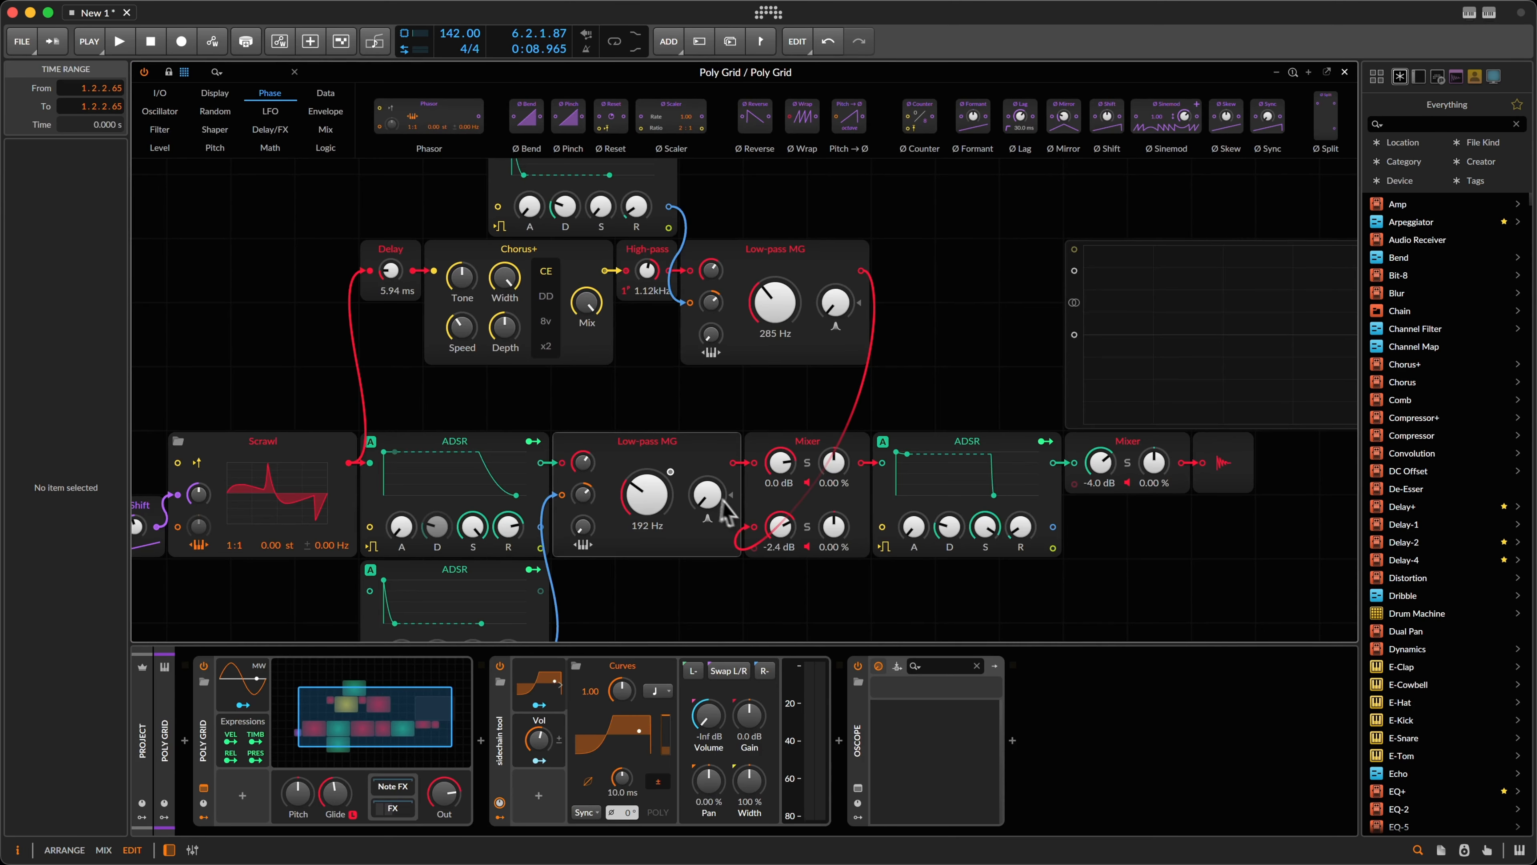
{"action": "left_click", "coordinate": [686, 448]}
{"action": "right_click", "coordinate": [676, 463]}
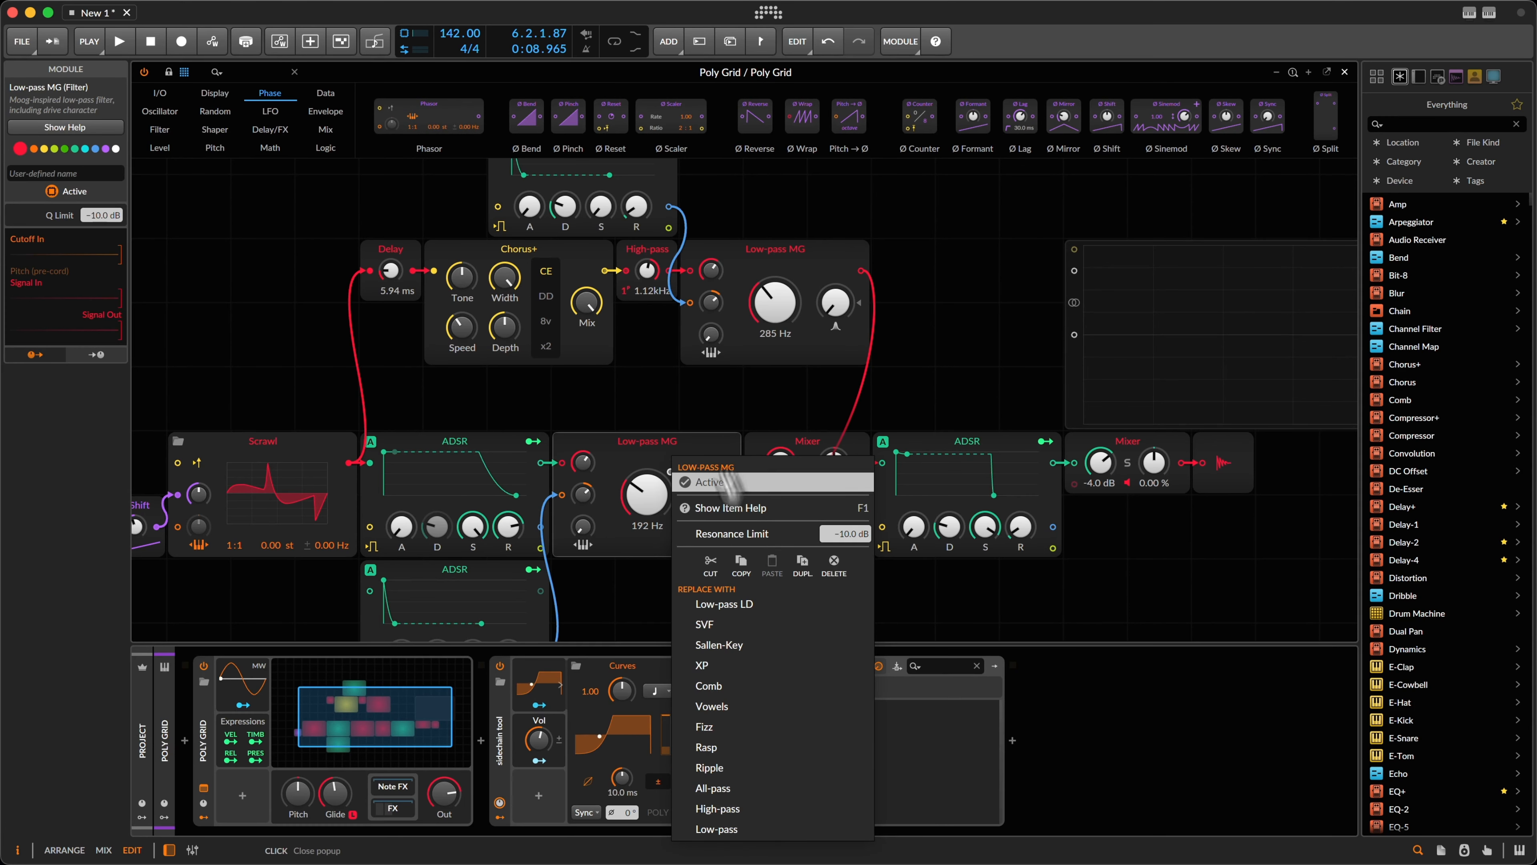
{"action": "left_click", "coordinate": [684, 410]}
{"action": "left_click_drag", "start_coordinate": [643, 505], "coordinate": [643, 500]}
{"action": "key", "text": "Tab"}
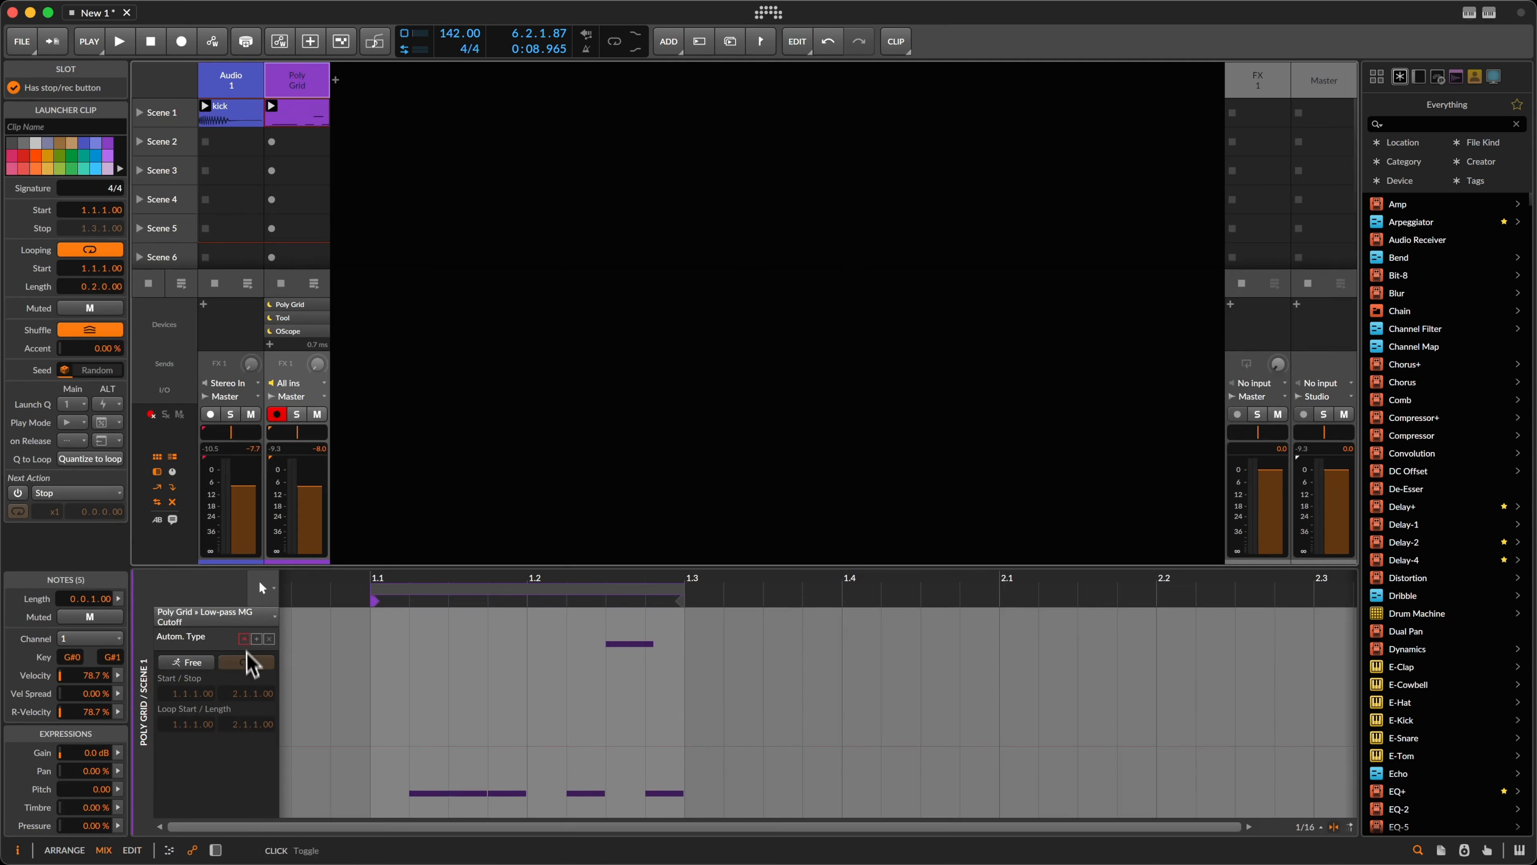
Step: Set the clip's automation lane to the Cutoff Frequency parameter
{"action": "left_click_drag", "start_coordinate": [351, 680], "coordinate": [941, 755]}
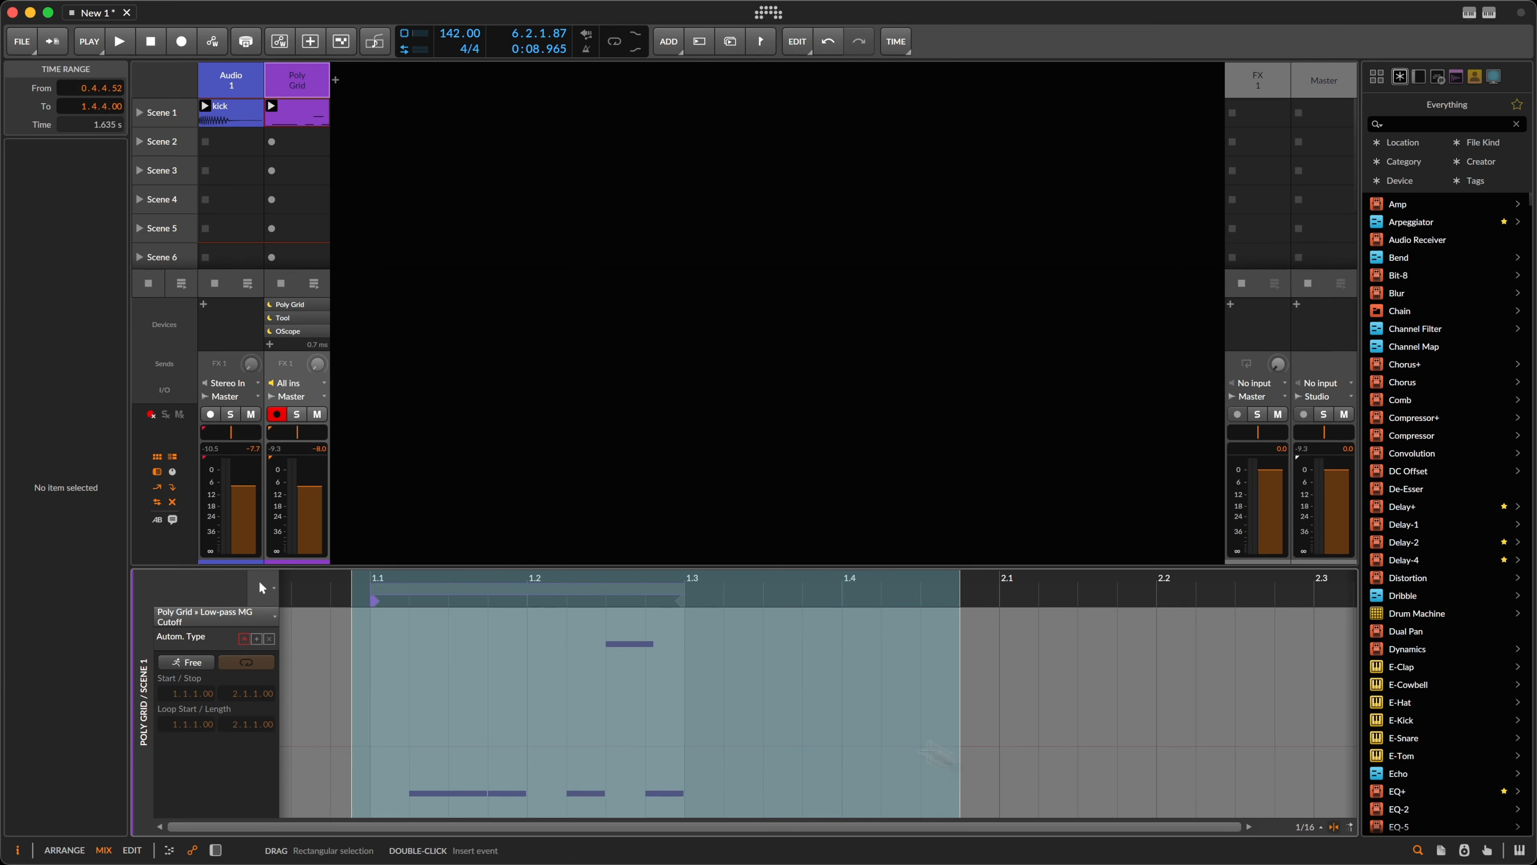
{"action": "left_click", "coordinate": [331, 636]}
{"action": "left_click", "coordinate": [260, 617]}
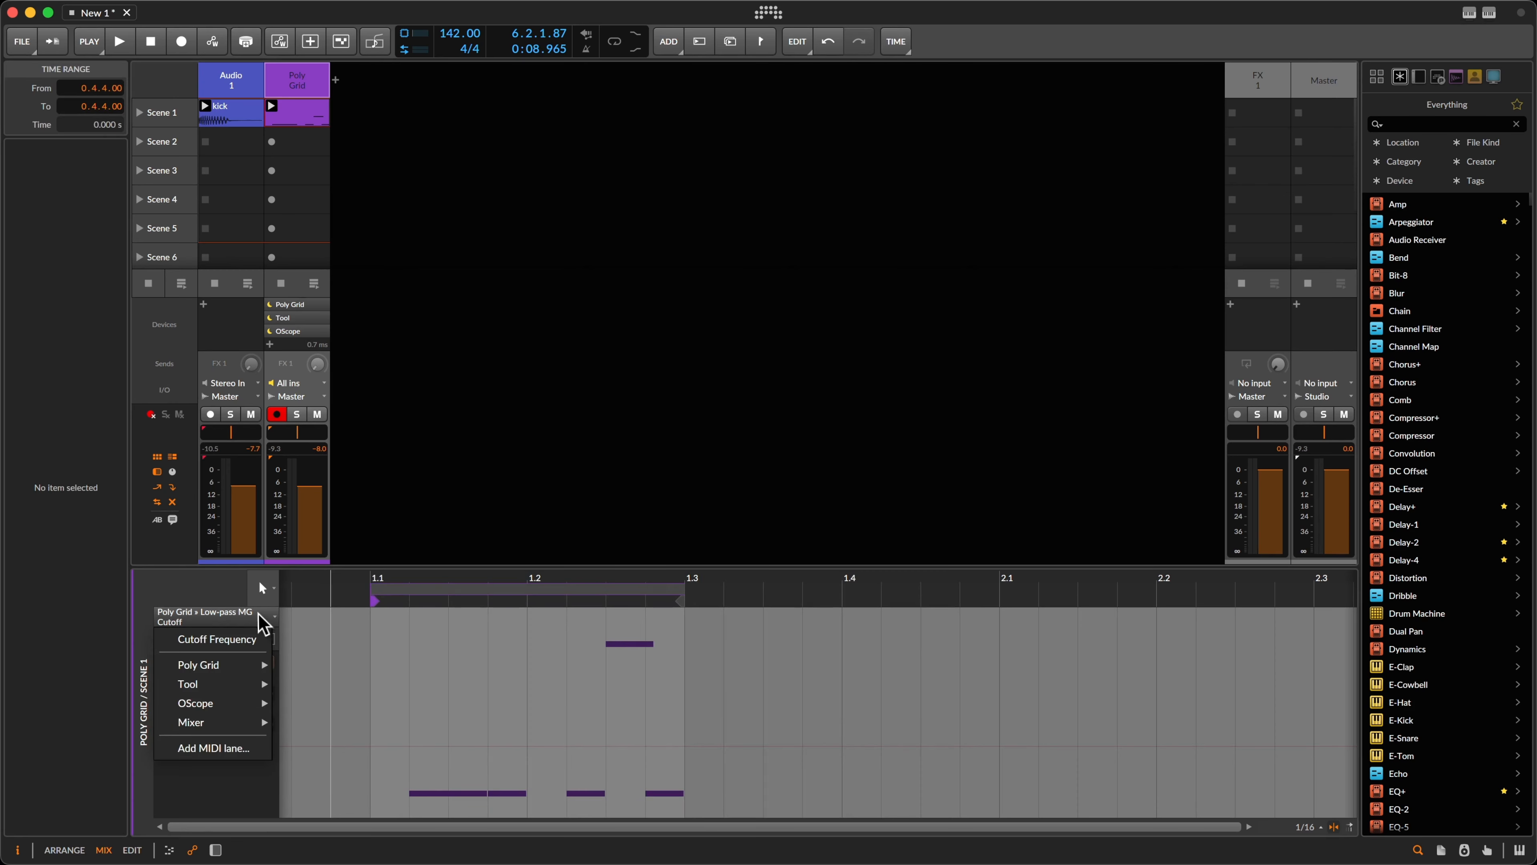
{"action": "left_click", "coordinate": [256, 640]}
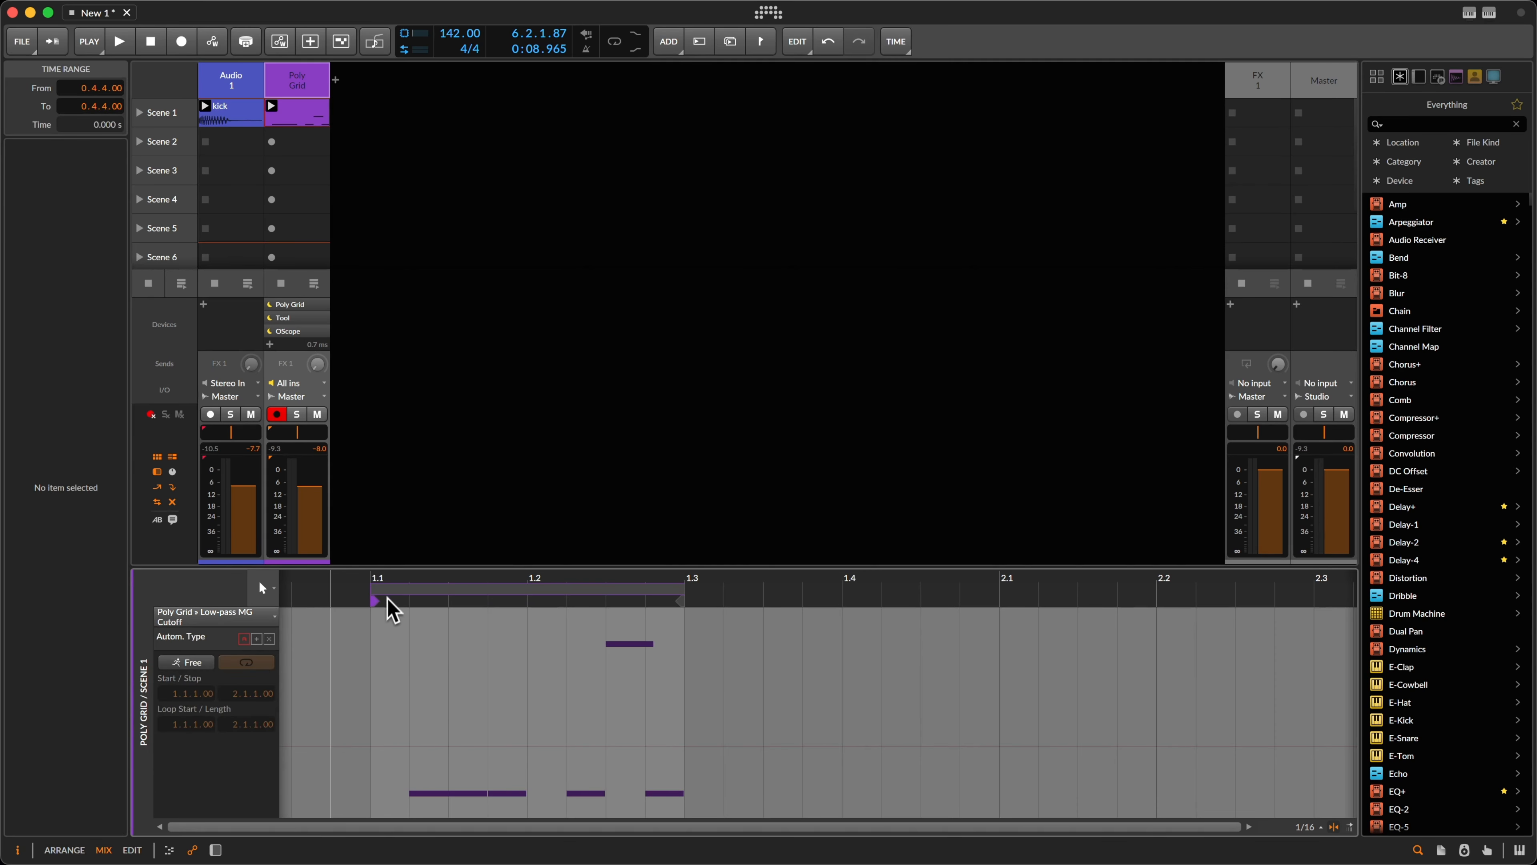
{"action": "left_click_drag", "start_coordinate": [406, 577], "coordinate": [586, 578]}
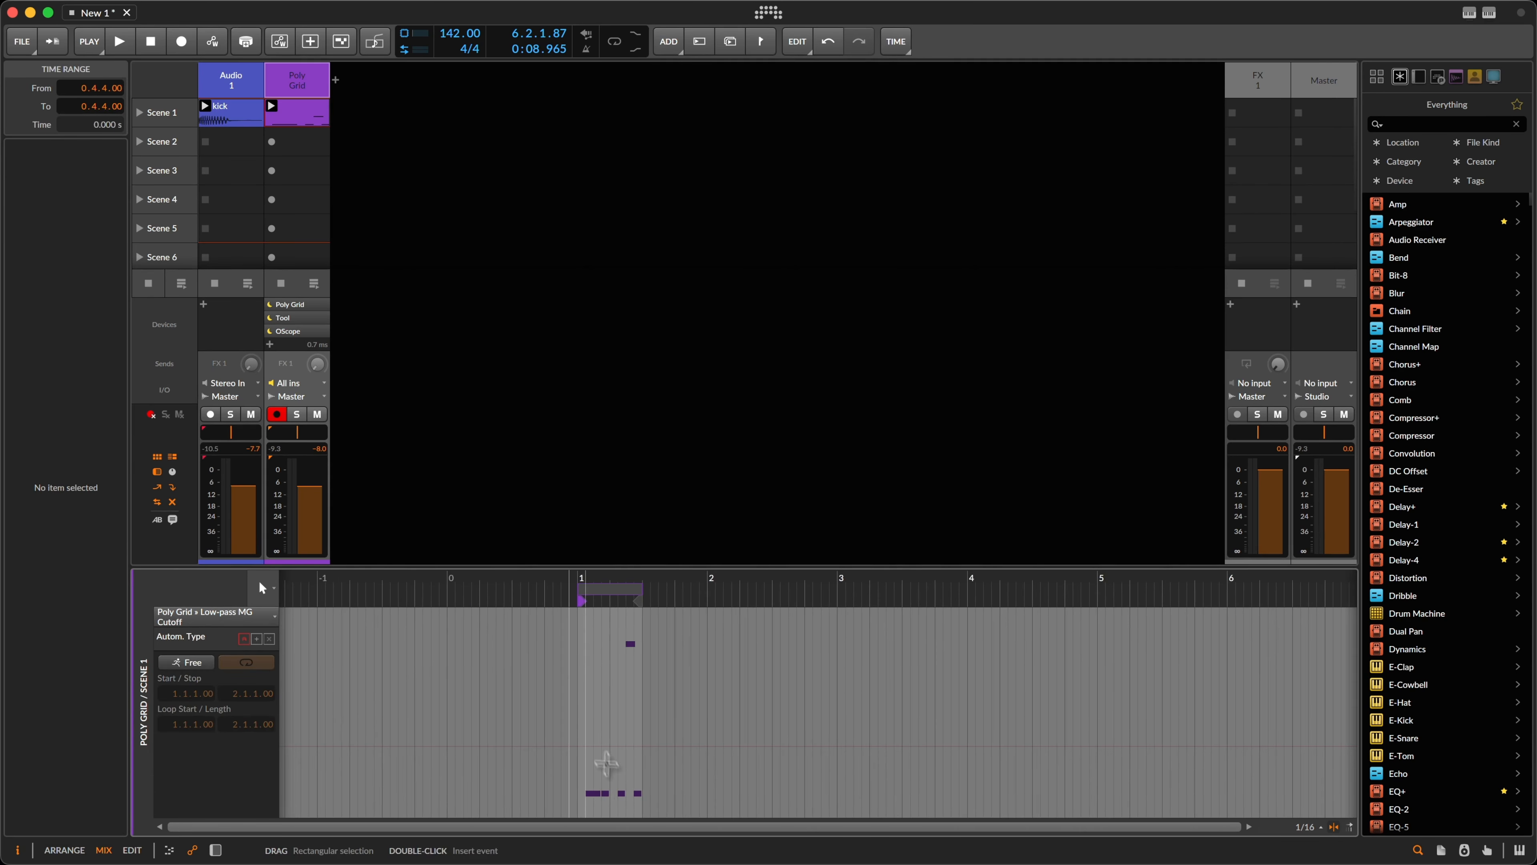
{"action": "left_click_drag", "start_coordinate": [533, 711], "coordinate": [705, 818]}
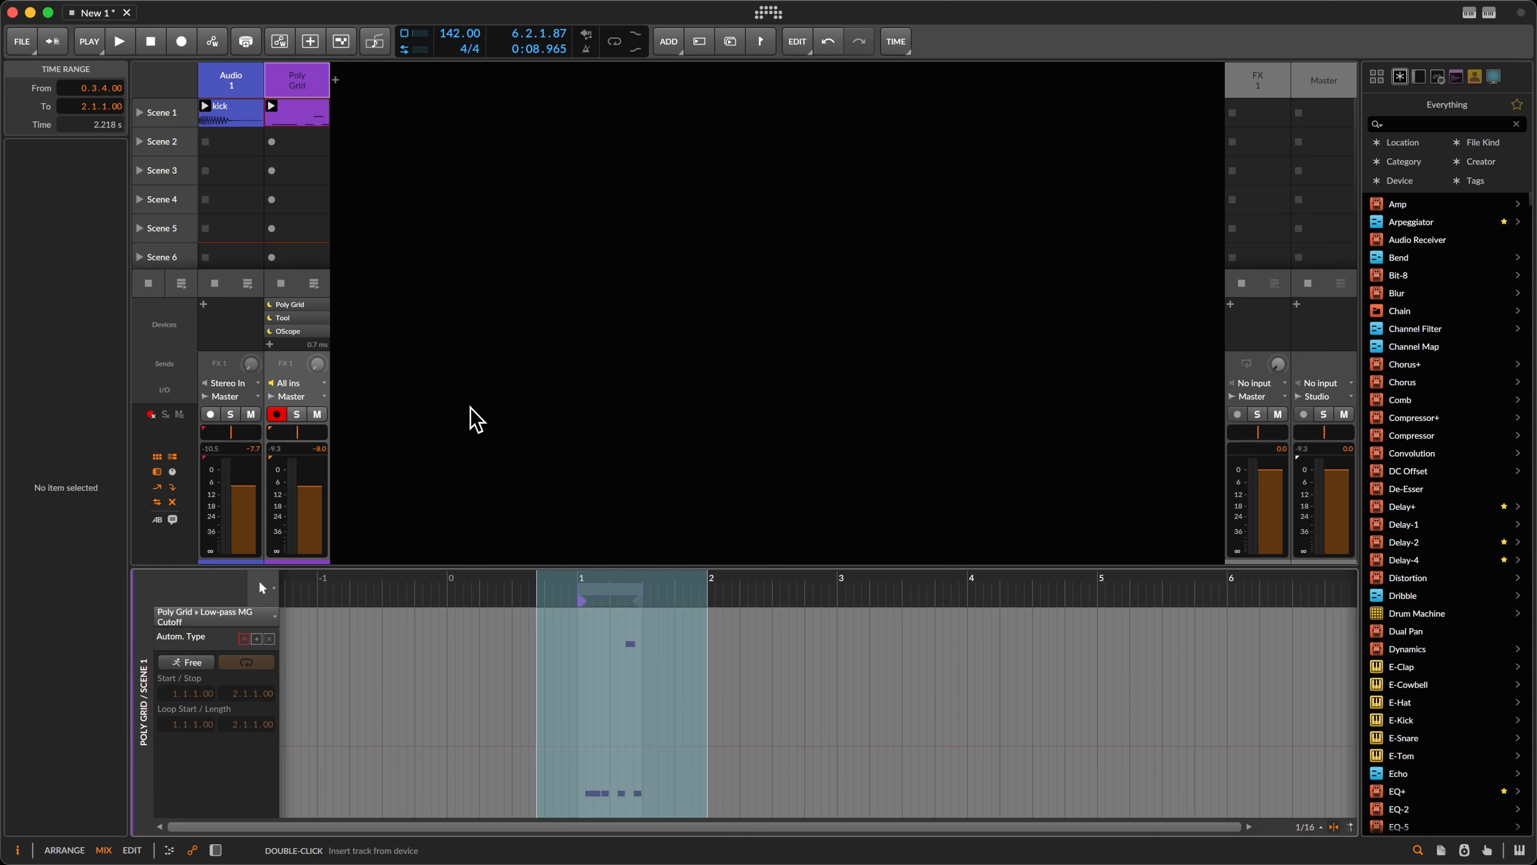
{"action": "left_click", "coordinate": [486, 618]}
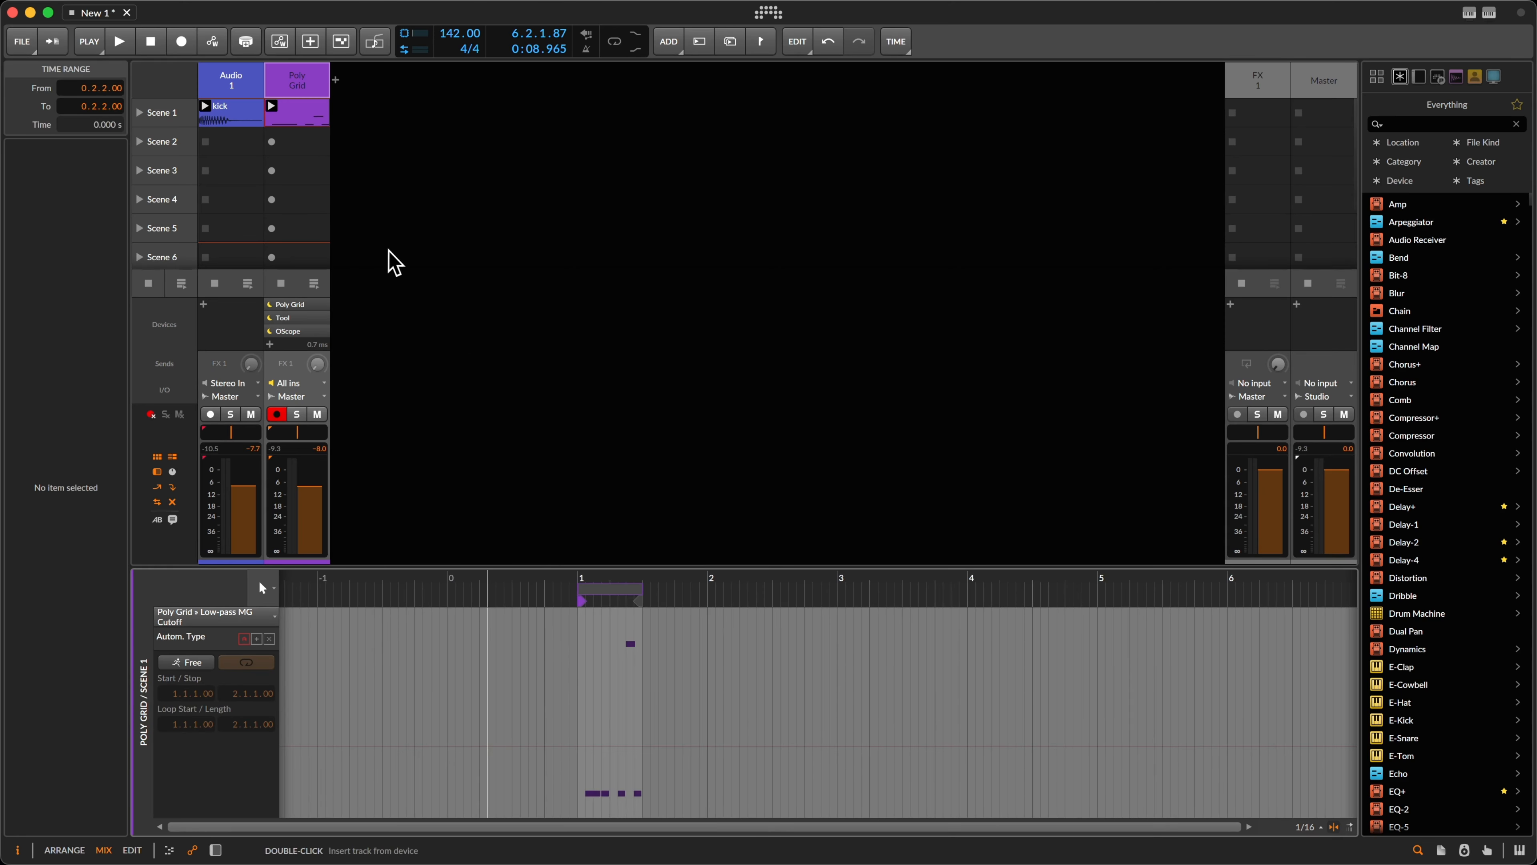
Step: Reopen the Poly Grid patch editor from the device chain and start playback
{"action": "key", "text": "d"}
{"action": "left_click", "coordinate": [406, 725]}
{"action": "key", "text": "space"}
{"action": "key", "text": "space"}
{"action": "key", "text": "space"}
Step: Set the Low-pass MG cutoffs to 174 Hz and 212 Hz and trim Mixer channel 2's level
{"action": "left_click_drag", "start_coordinate": [639, 485], "coordinate": [663, 496]}
{"action": "left_click", "coordinate": [778, 525]}
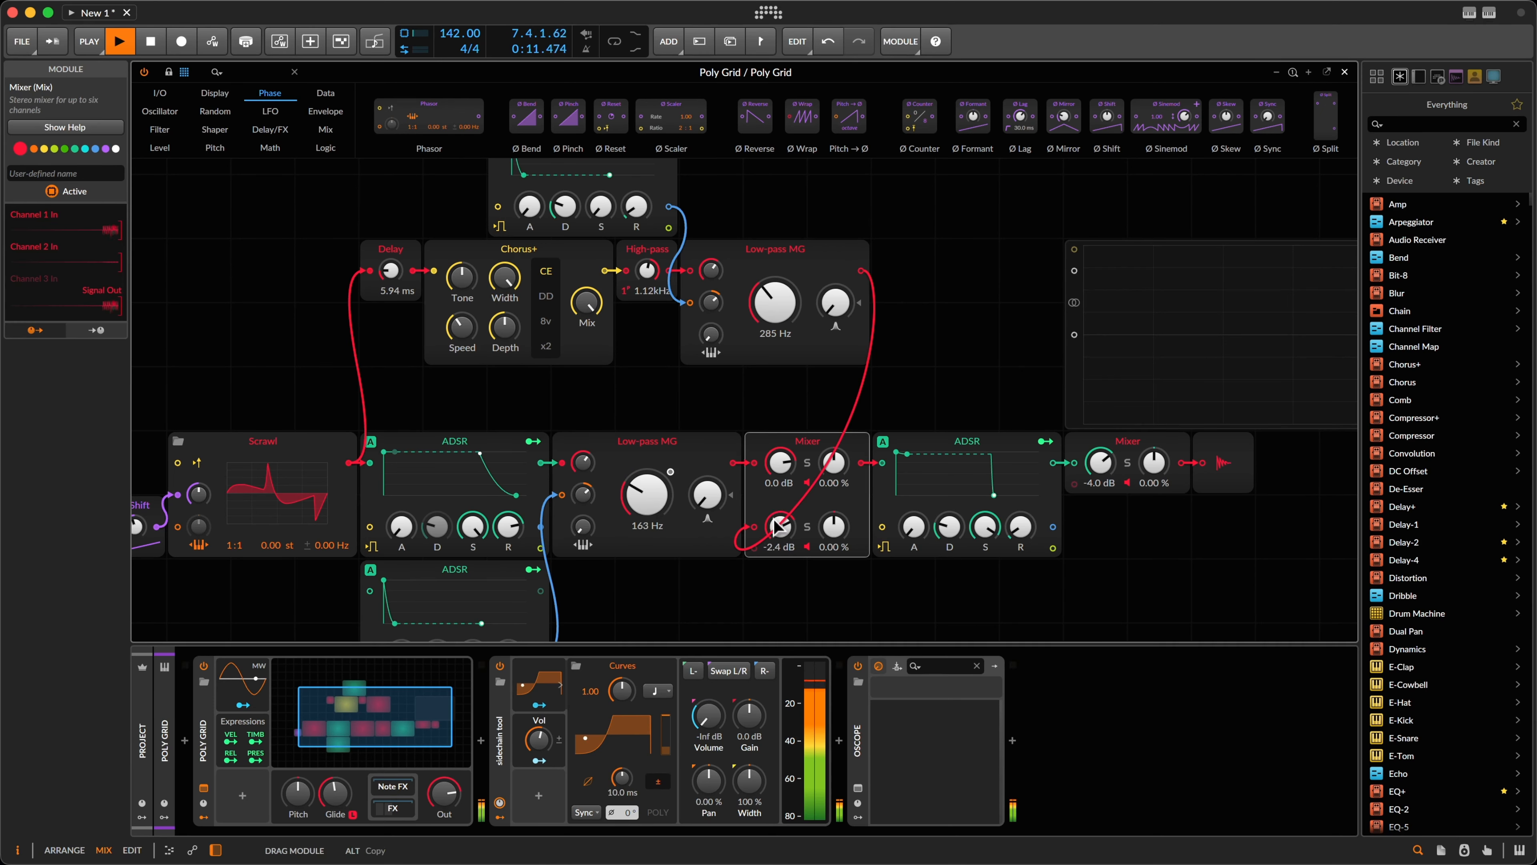
{"action": "left_click_drag", "start_coordinate": [778, 526], "coordinate": [775, 524]}
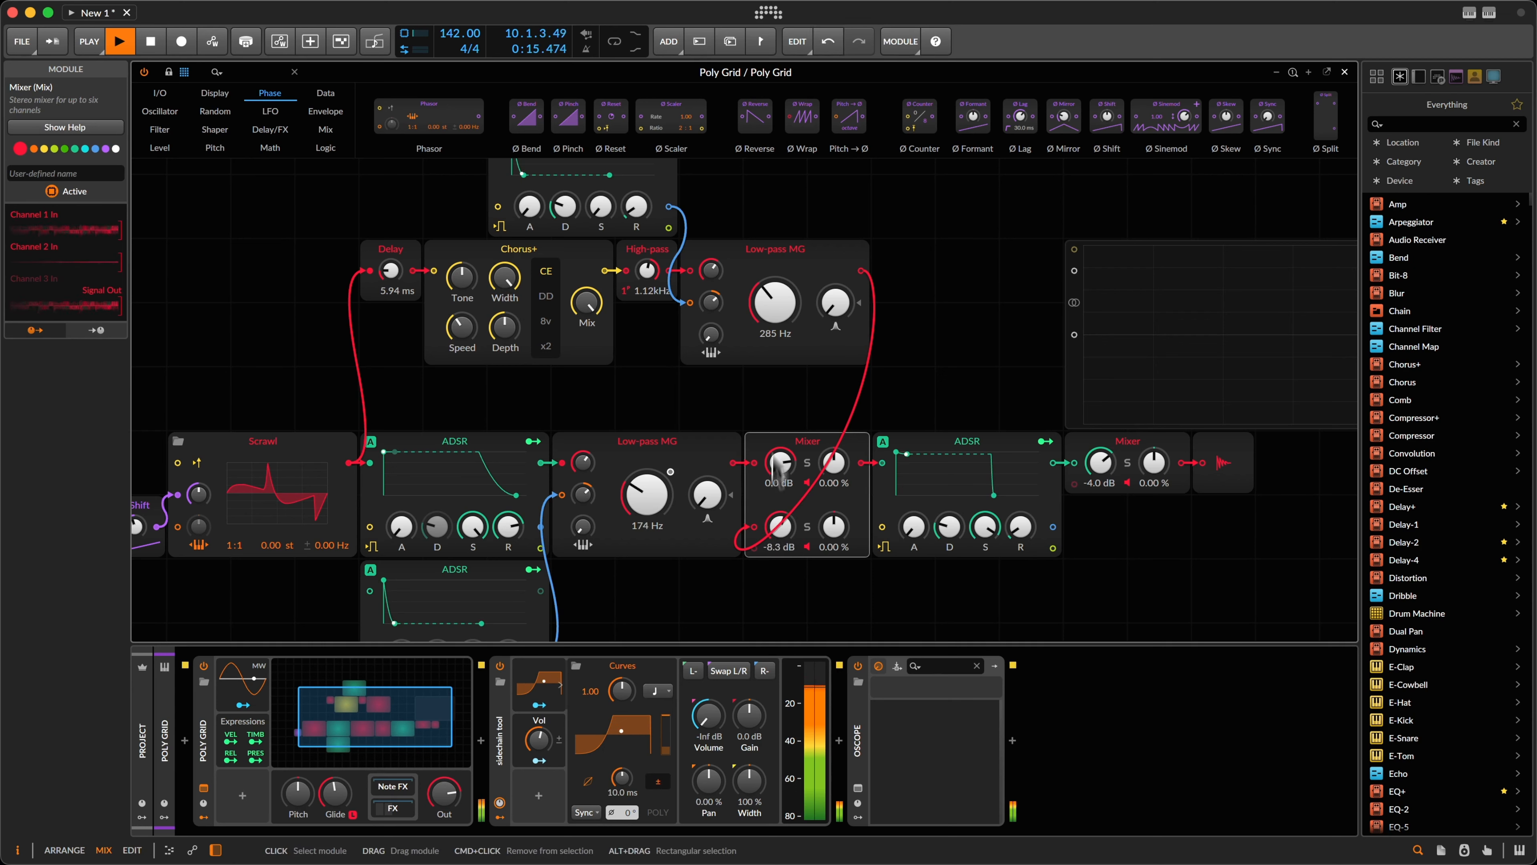
{"action": "left_click_drag", "start_coordinate": [778, 342], "coordinate": [780, 332]}
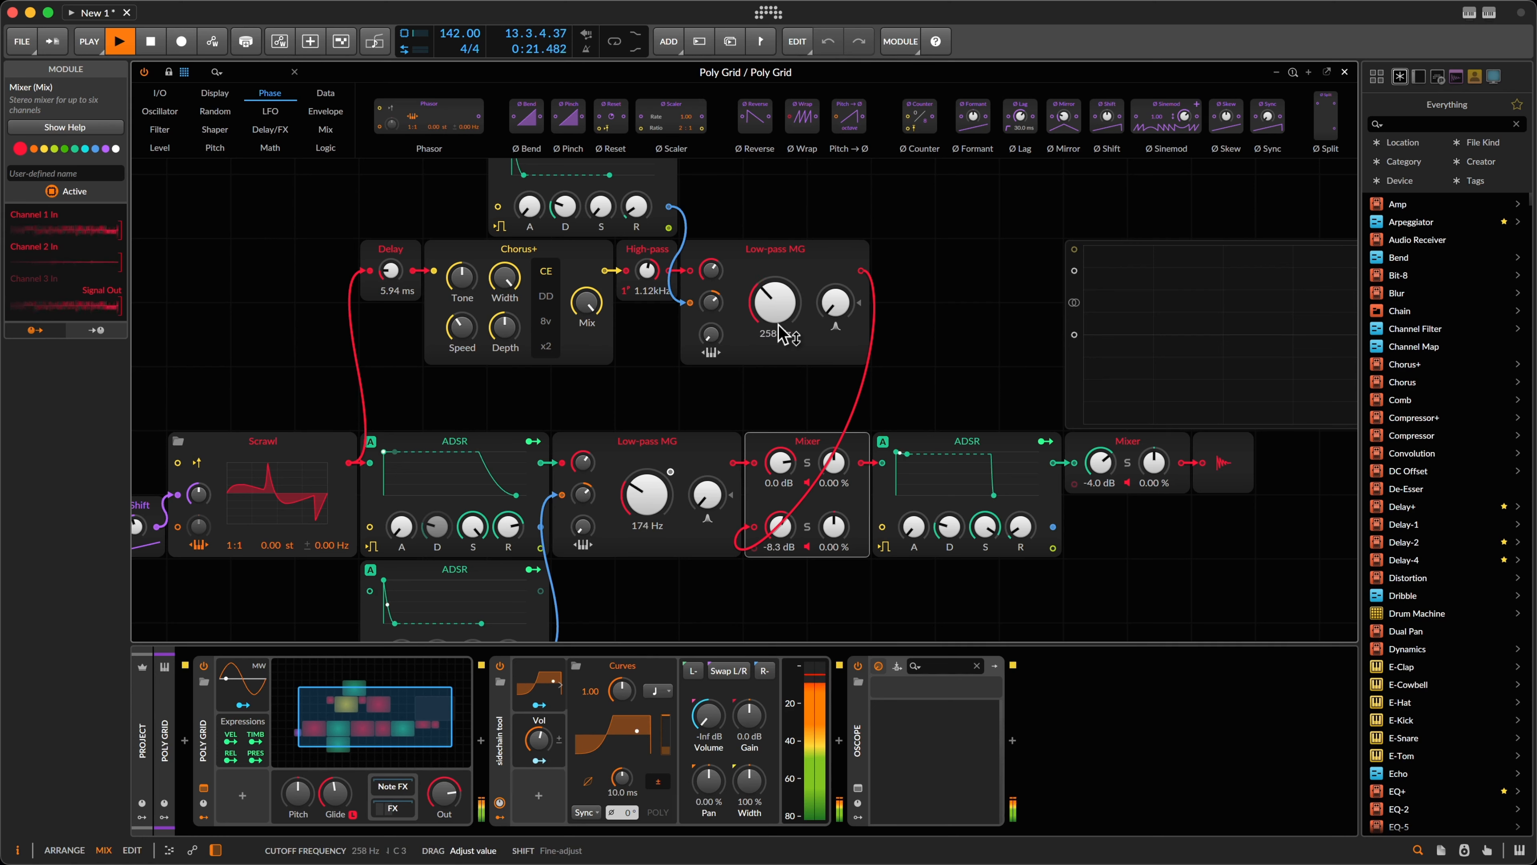
{"action": "mouse_move", "coordinate": [779, 323]}
{"action": "left_mouse_down"}
{"action": "mouse_move", "coordinate": [831, 307]}
{"action": "mouse_move", "coordinate": [789, 301]}
{"action": "left_mouse_up"}
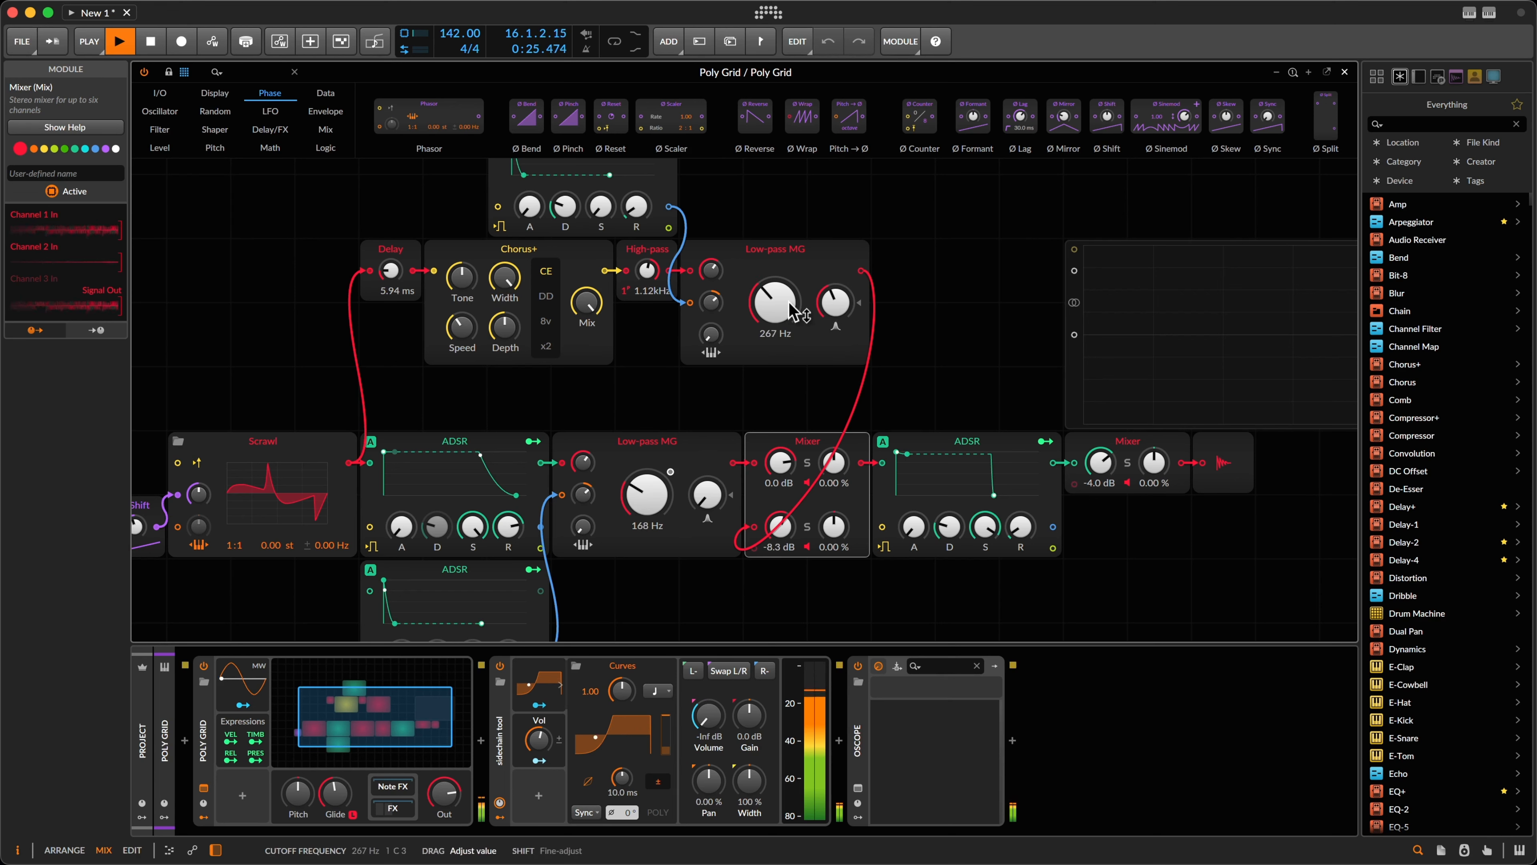
{"action": "left_click_drag", "start_coordinate": [782, 546], "coordinate": [781, 542]}
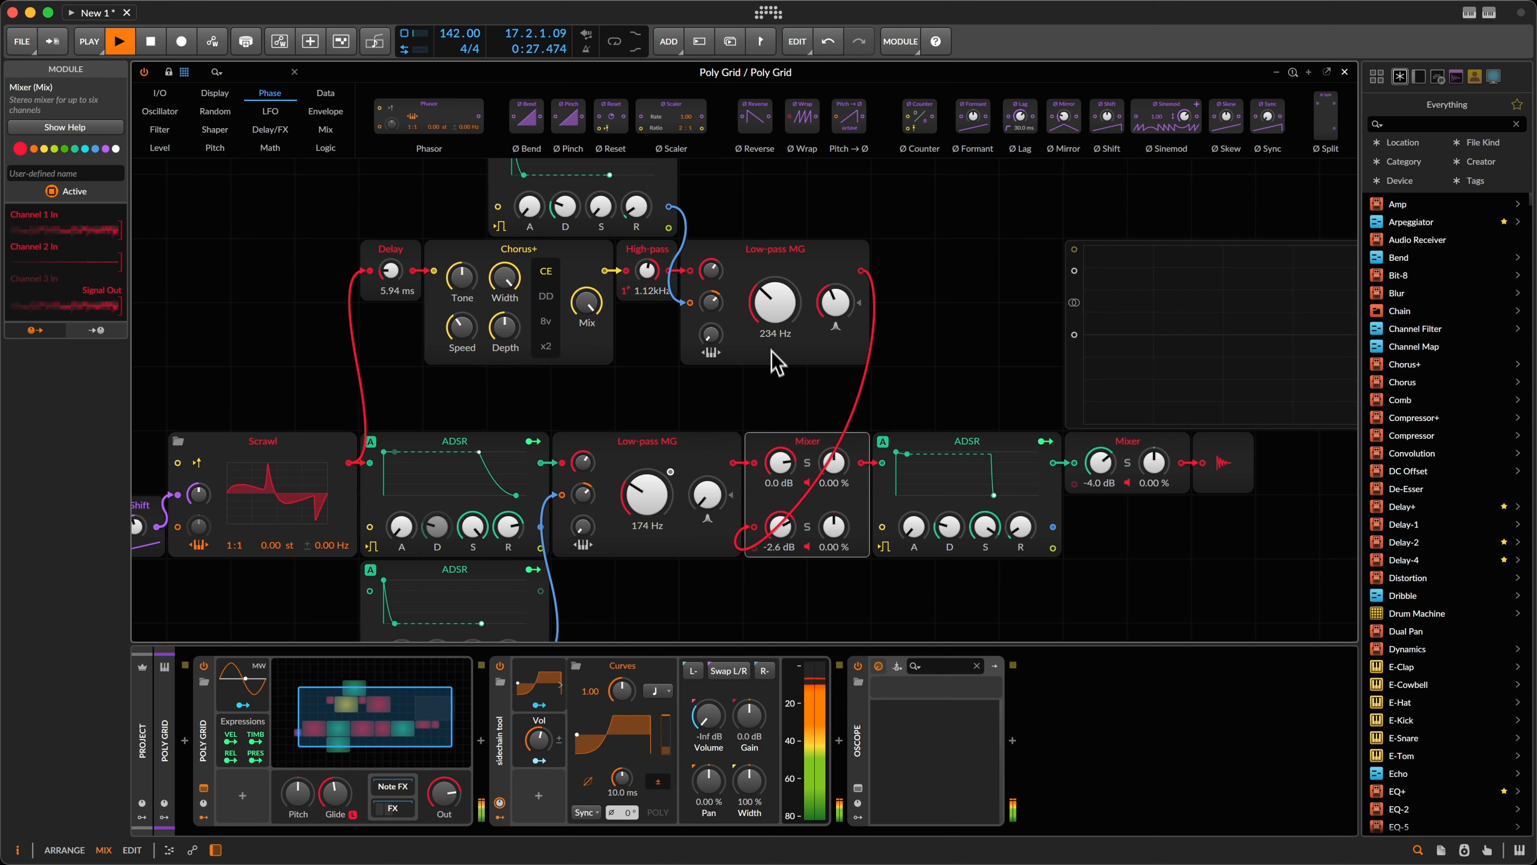
{"action": "left_click_drag", "start_coordinate": [775, 299], "coordinate": [777, 321]}
{"action": "key", "text": "space"}
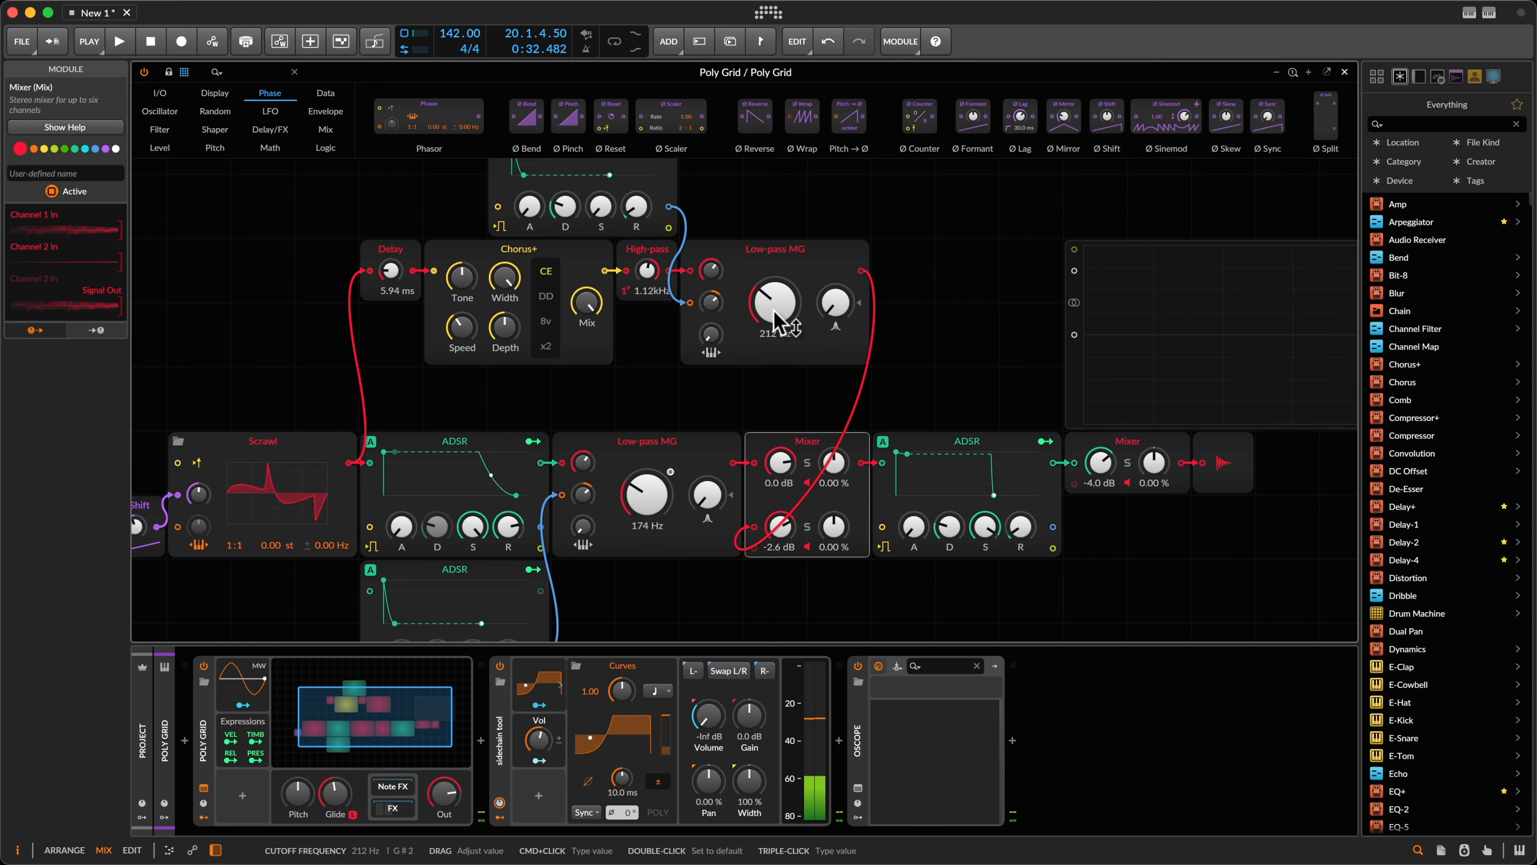
Step: Move the ADSR, Mixer, output and scope modules right to leave a gap
{"action": "left_click", "coordinate": [837, 212]}
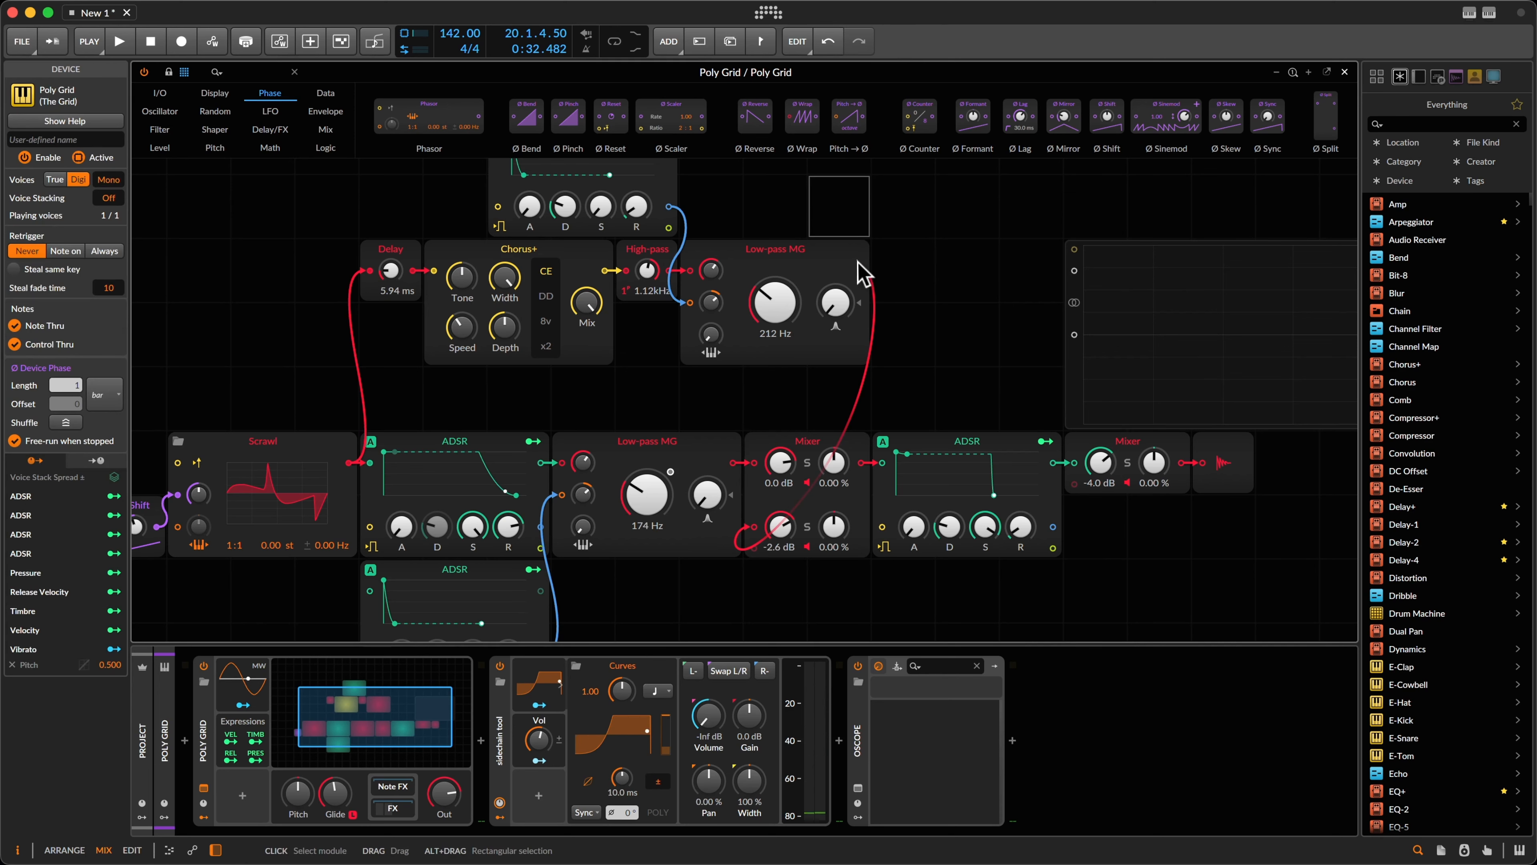
{"action": "scroll", "coordinate": [858, 275], "scroll_direction": "right", "scroll_amount": 5}
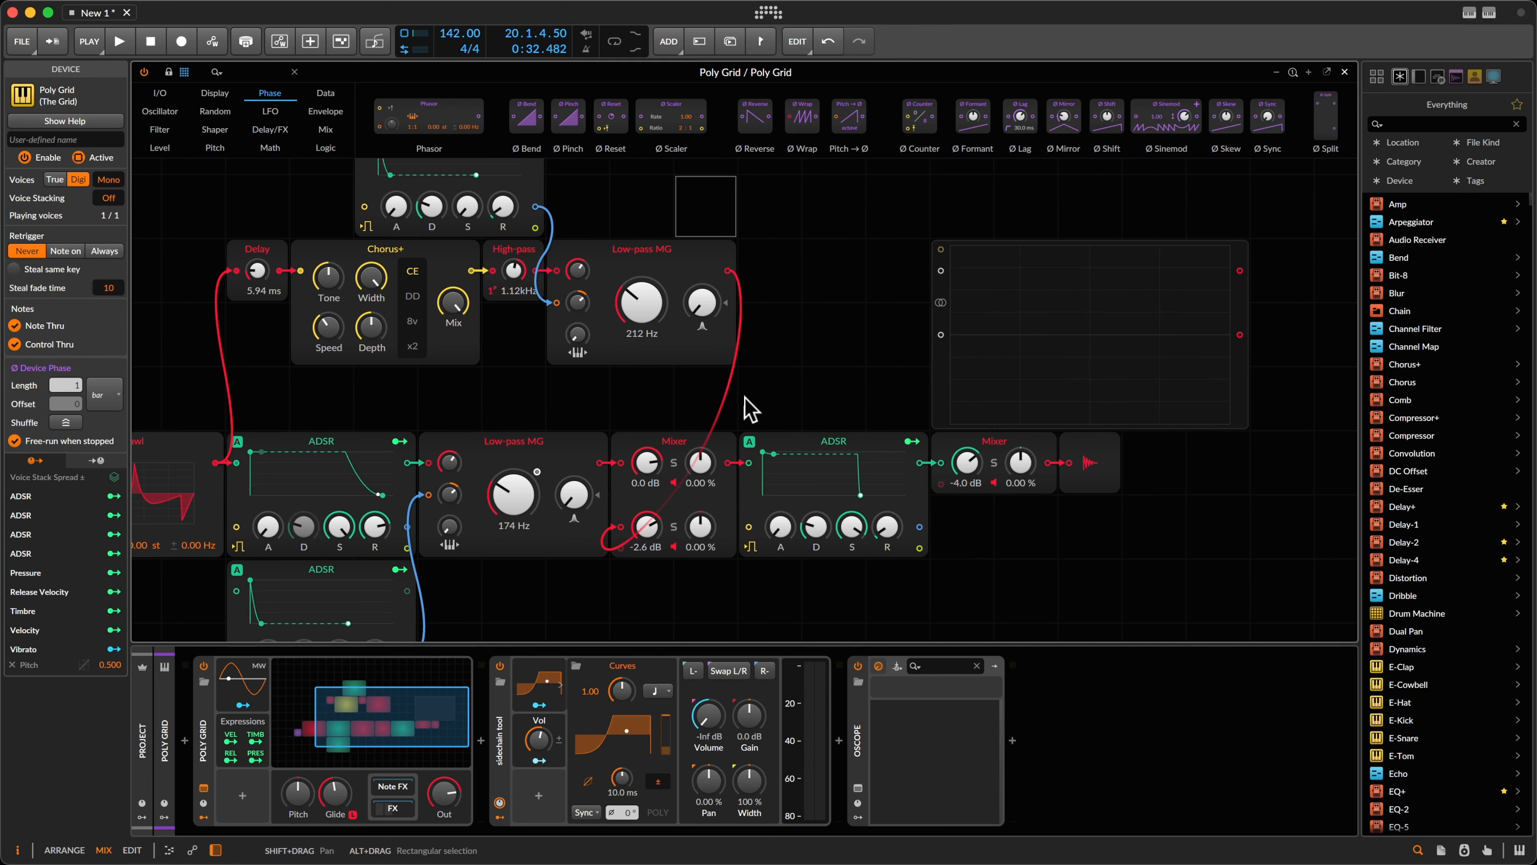
{"action": "left_click_drag", "start_coordinate": [808, 236], "coordinate": [1222, 662]}
{"action": "left_click_drag", "start_coordinate": [864, 422], "coordinate": [923, 444]}
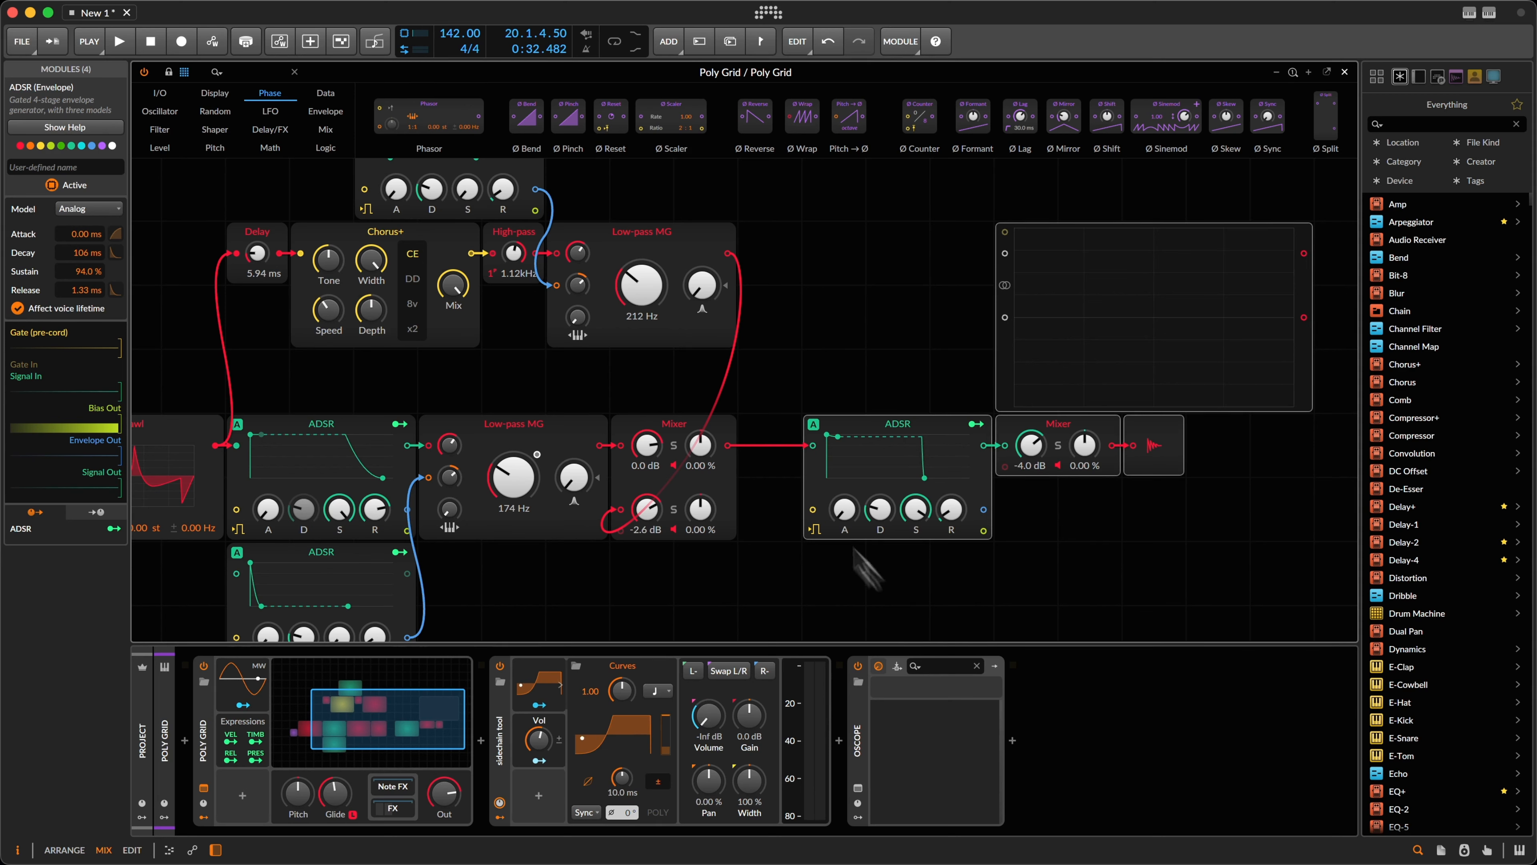
{"action": "left_click", "coordinate": [815, 320]}
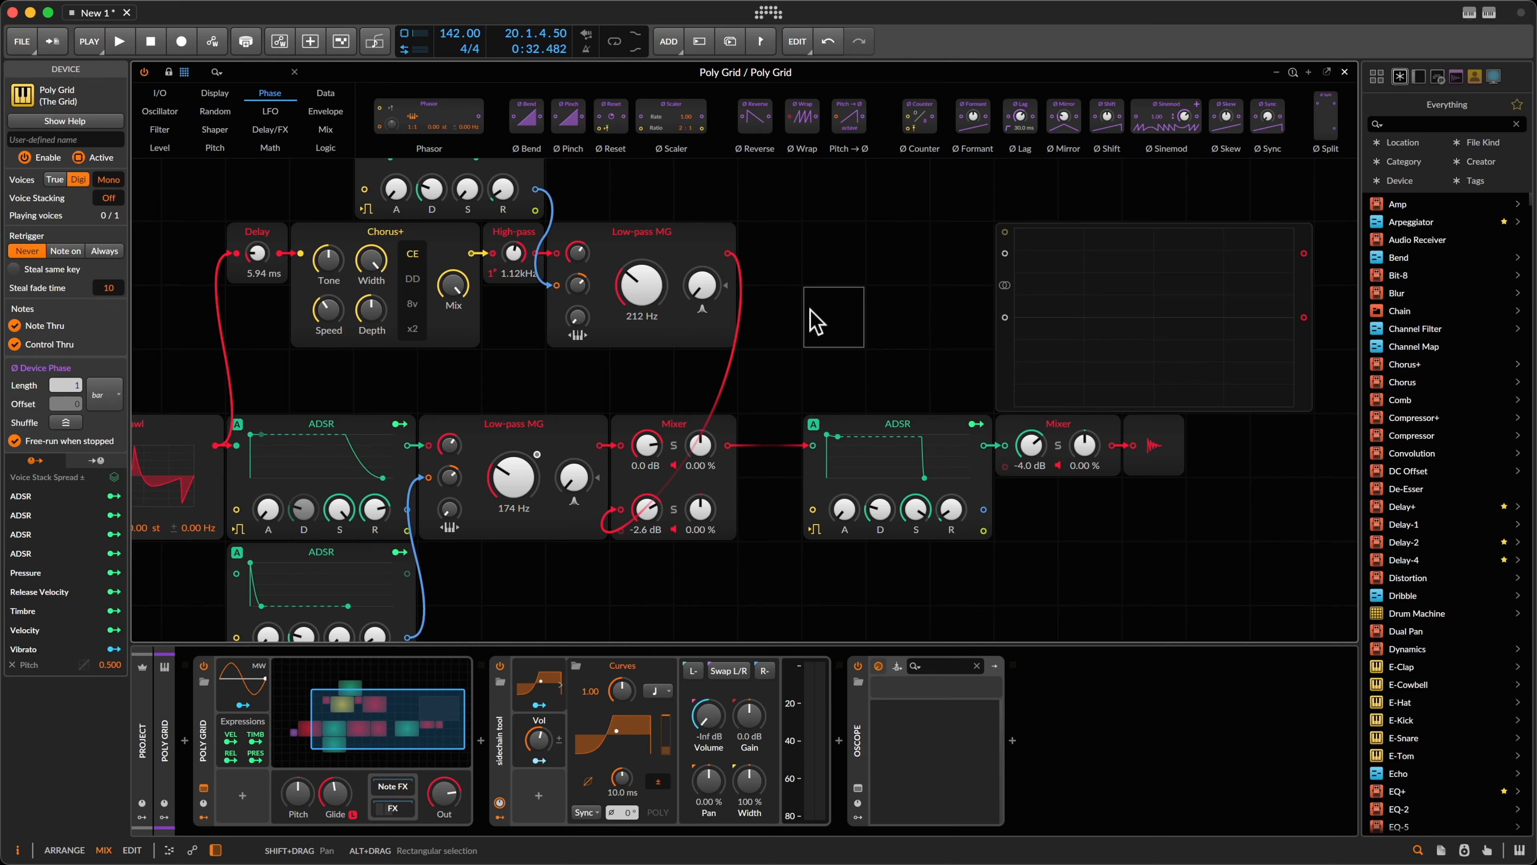
Step: Splice an All-pass filter between the Mixer and ADSR, set to 6 poles at 94.8 Hz
{"action": "right_click", "coordinate": [831, 308]}
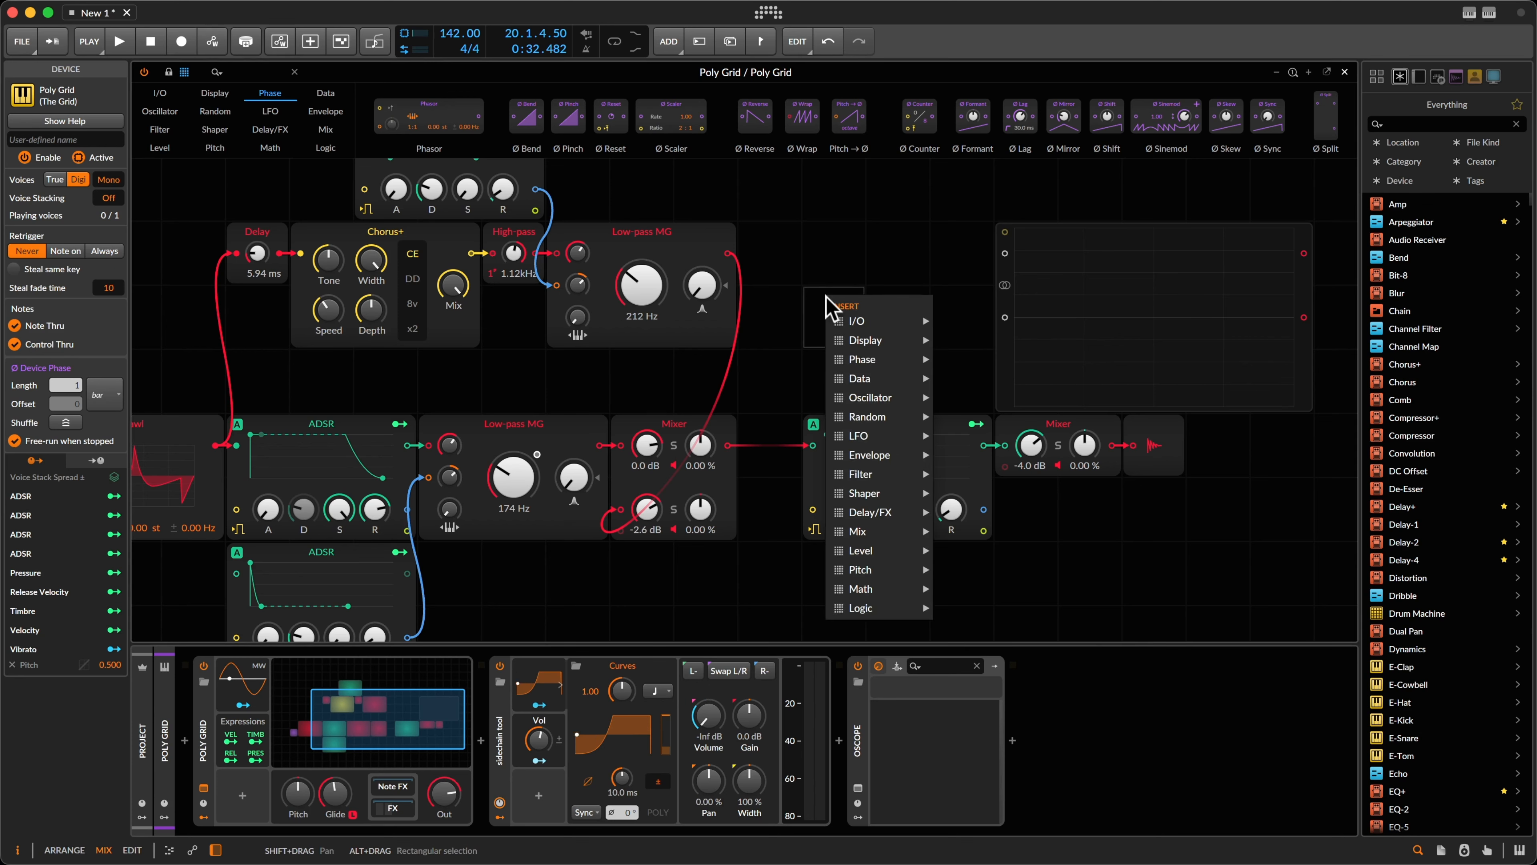
{"action": "mouse_move", "coordinate": [917, 456]}
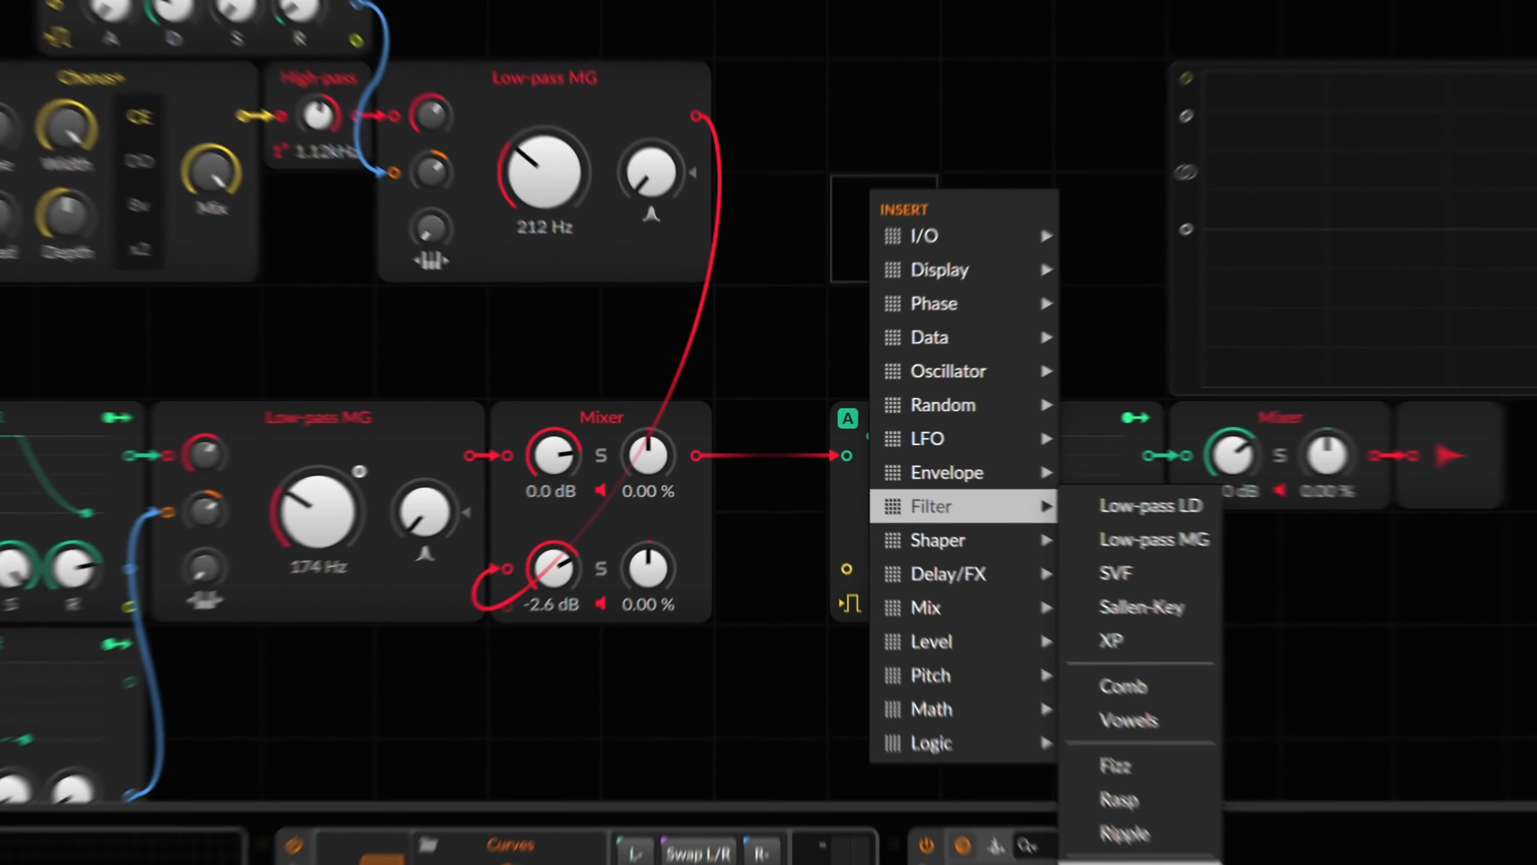
{"action": "left_click", "coordinate": [1125, 860]}
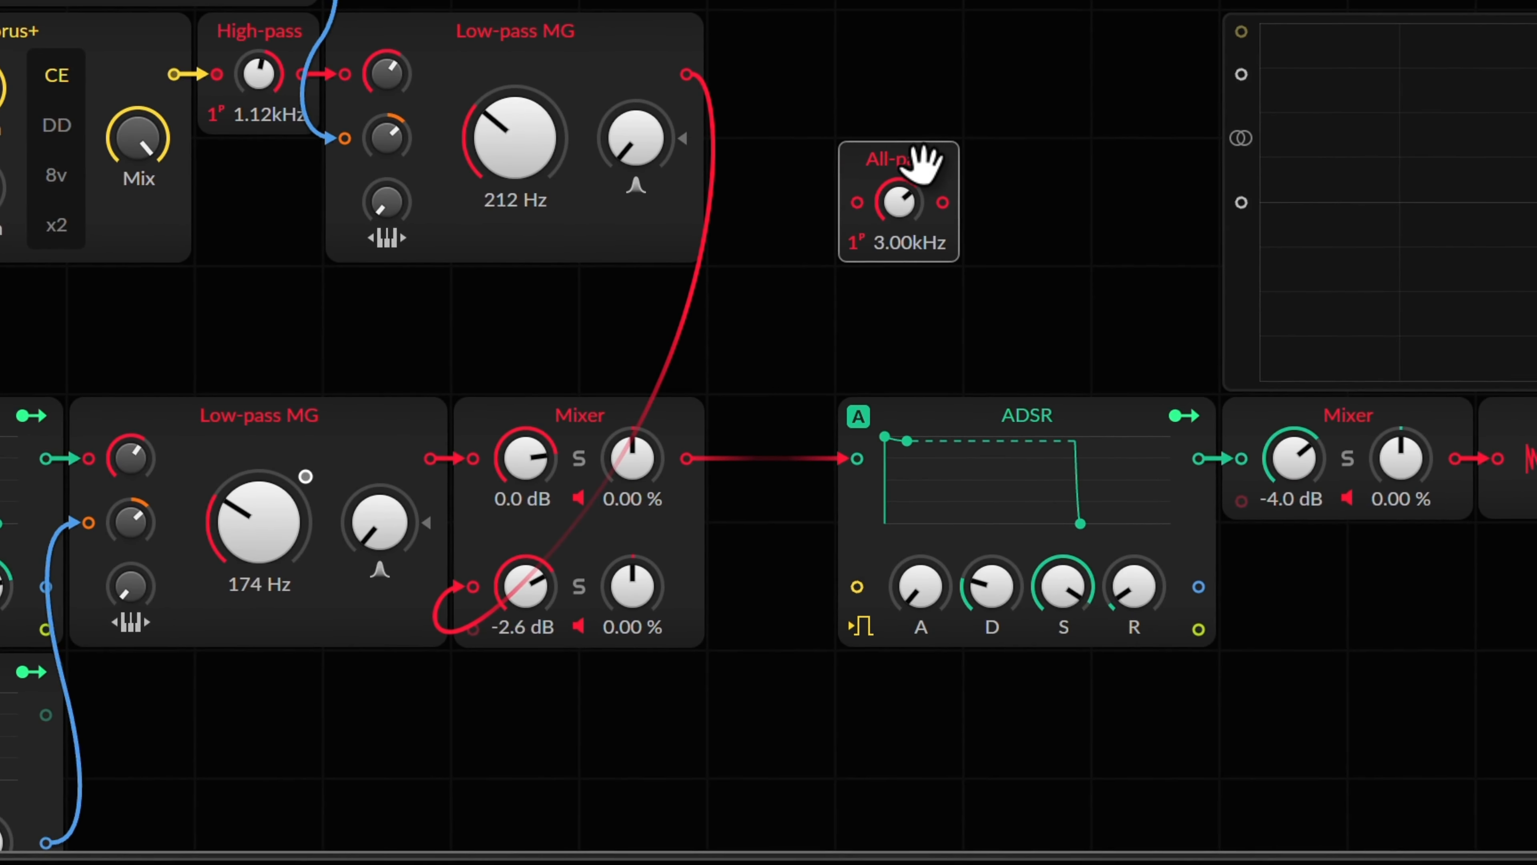
{"action": "left_click_drag", "start_coordinate": [920, 162], "coordinate": [782, 412]}
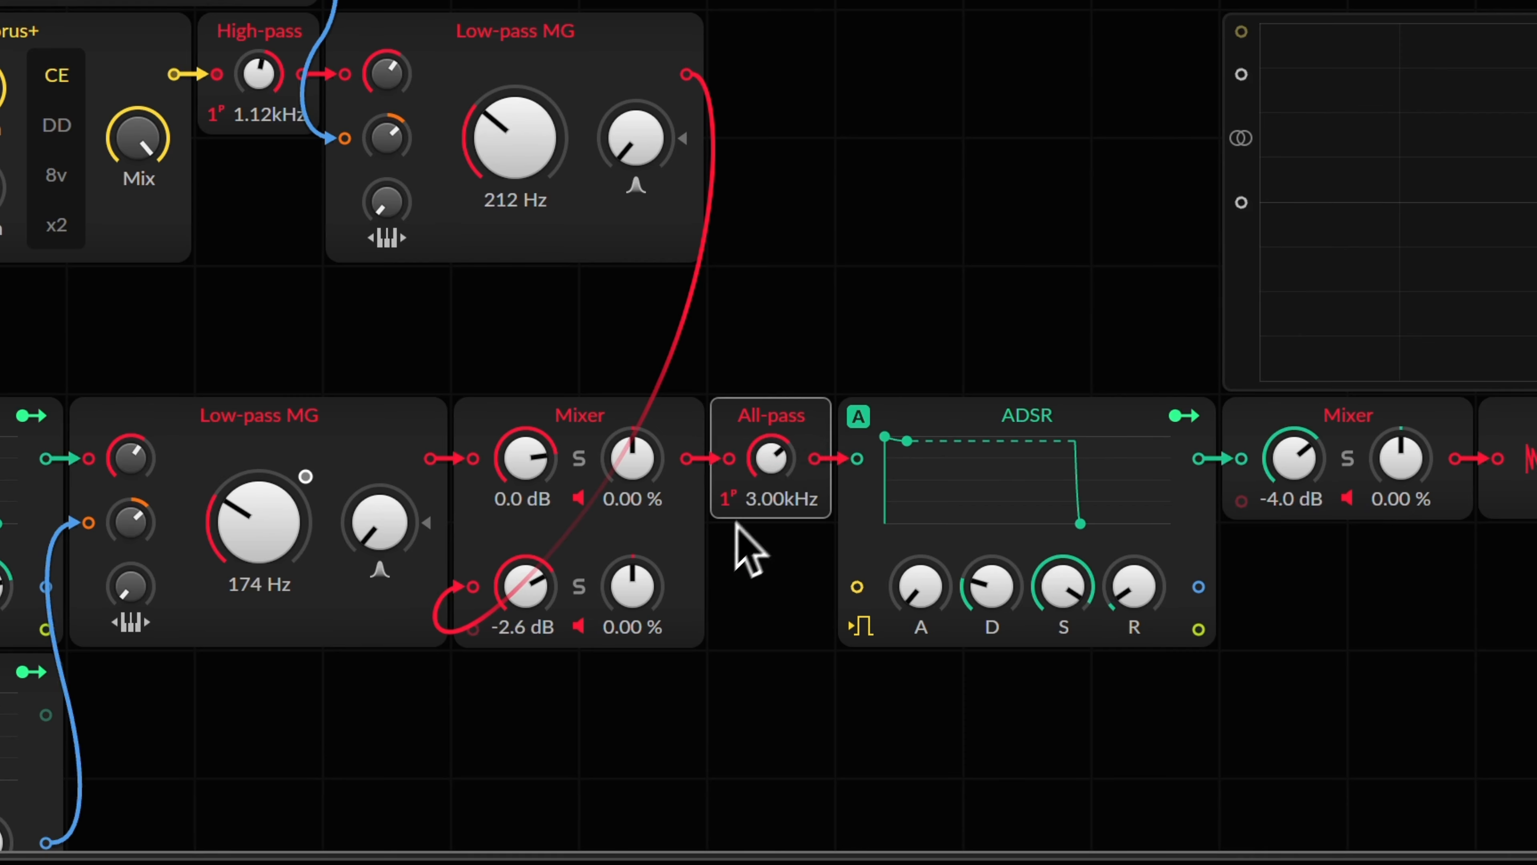
{"action": "left_click_drag", "start_coordinate": [724, 503], "coordinate": [765, 465]}
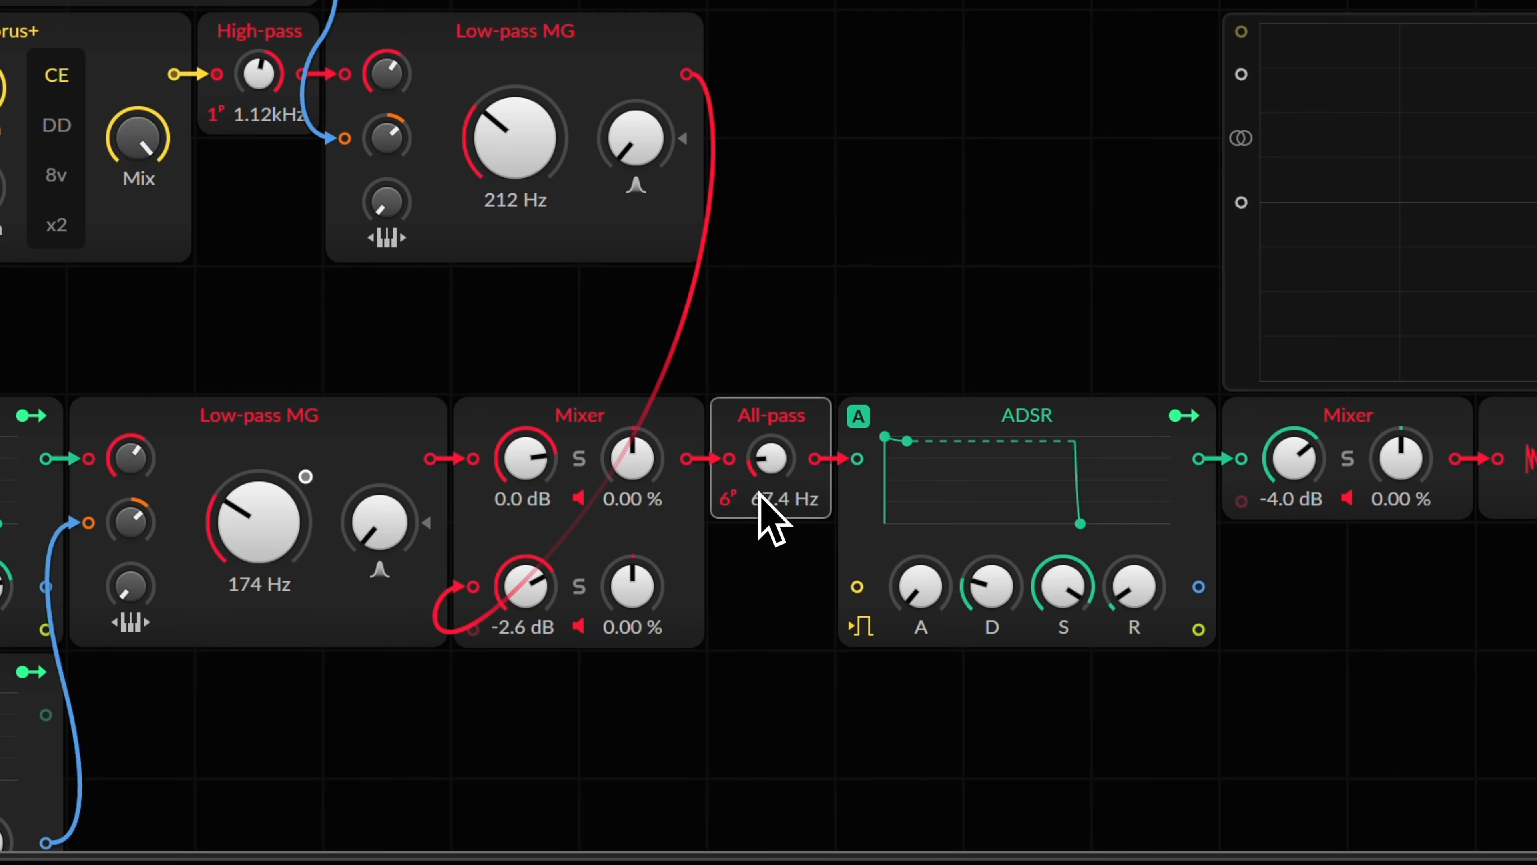
Step: Bypass and re-enable the All-pass module to compare the sound
{"action": "key", "text": "alt+s"}
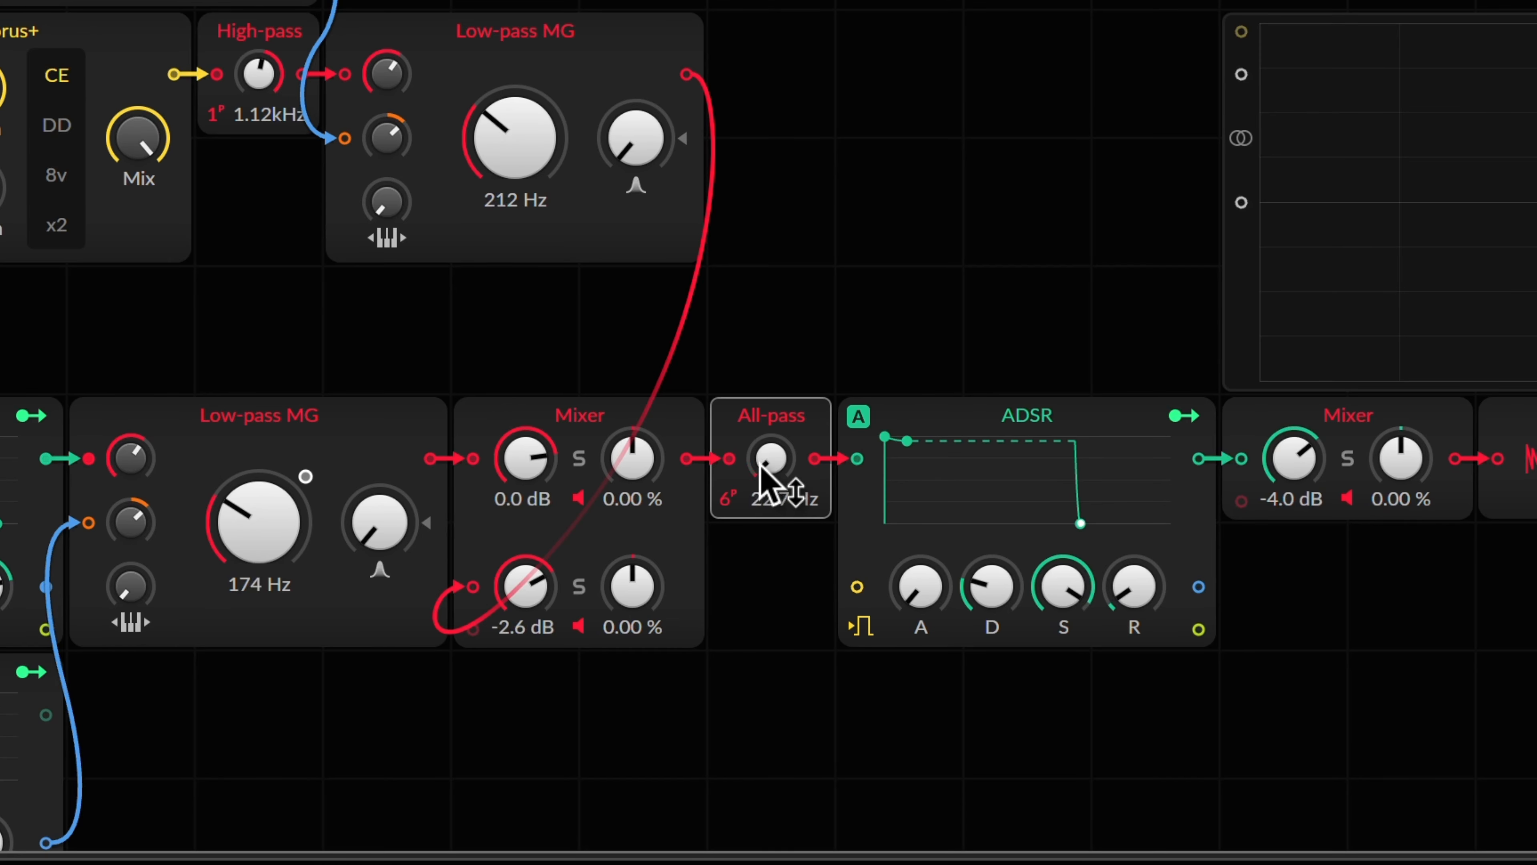
{"action": "scroll", "coordinate": [764, 478], "scroll_direction": "up", "scroll_amount": 3}
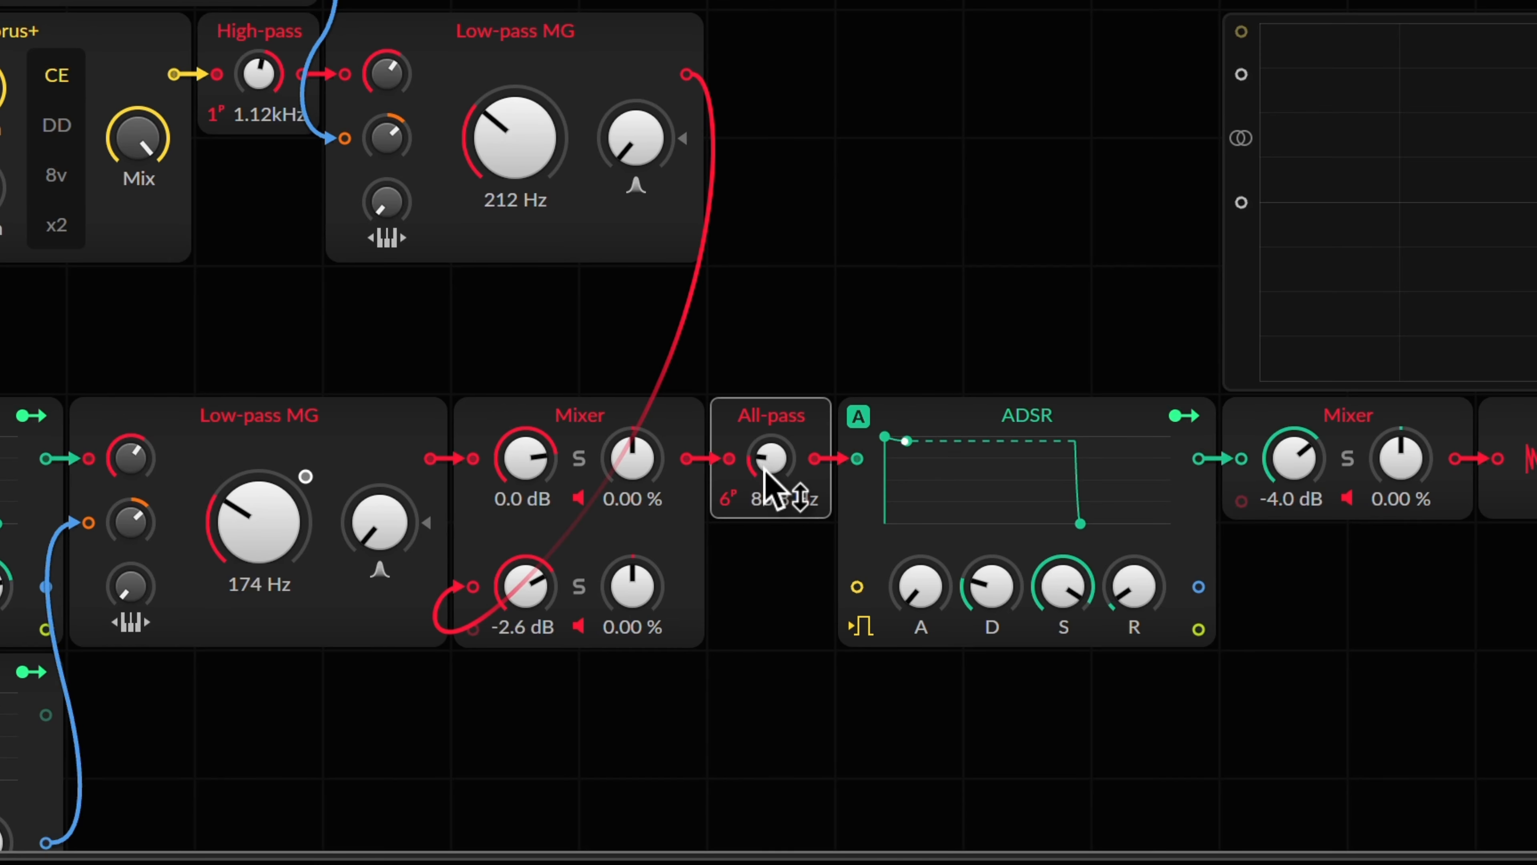
{"action": "scroll", "coordinate": [772, 454], "scroll_direction": "down", "scroll_amount": 1}
{"action": "left_click_drag", "start_coordinate": [771, 283], "coordinate": [798, 500]}
{"action": "key", "text": "alt+a"}
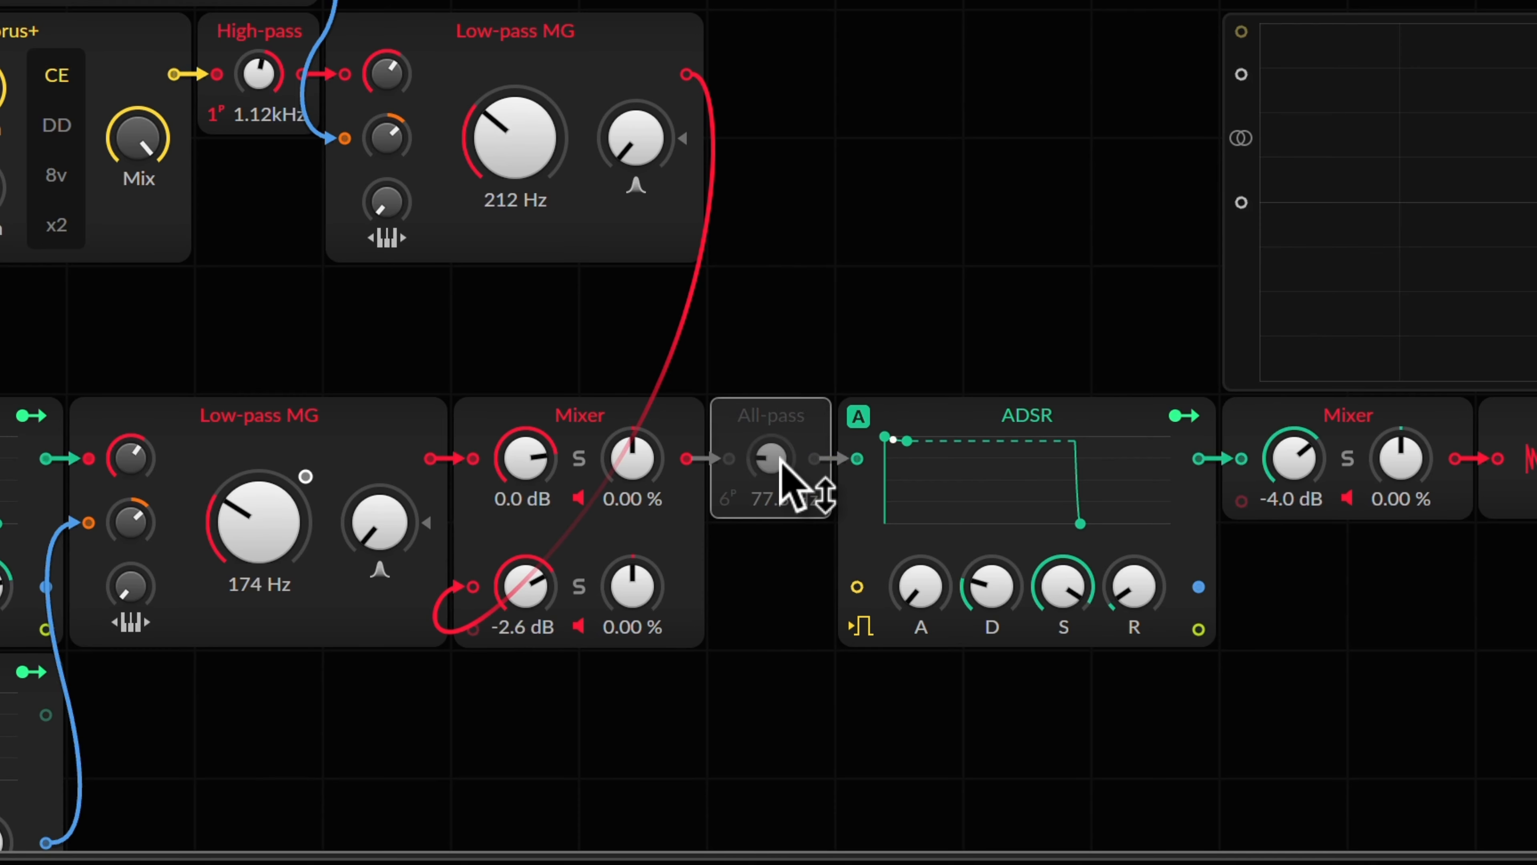
{"action": "key", "text": "alt+a"}
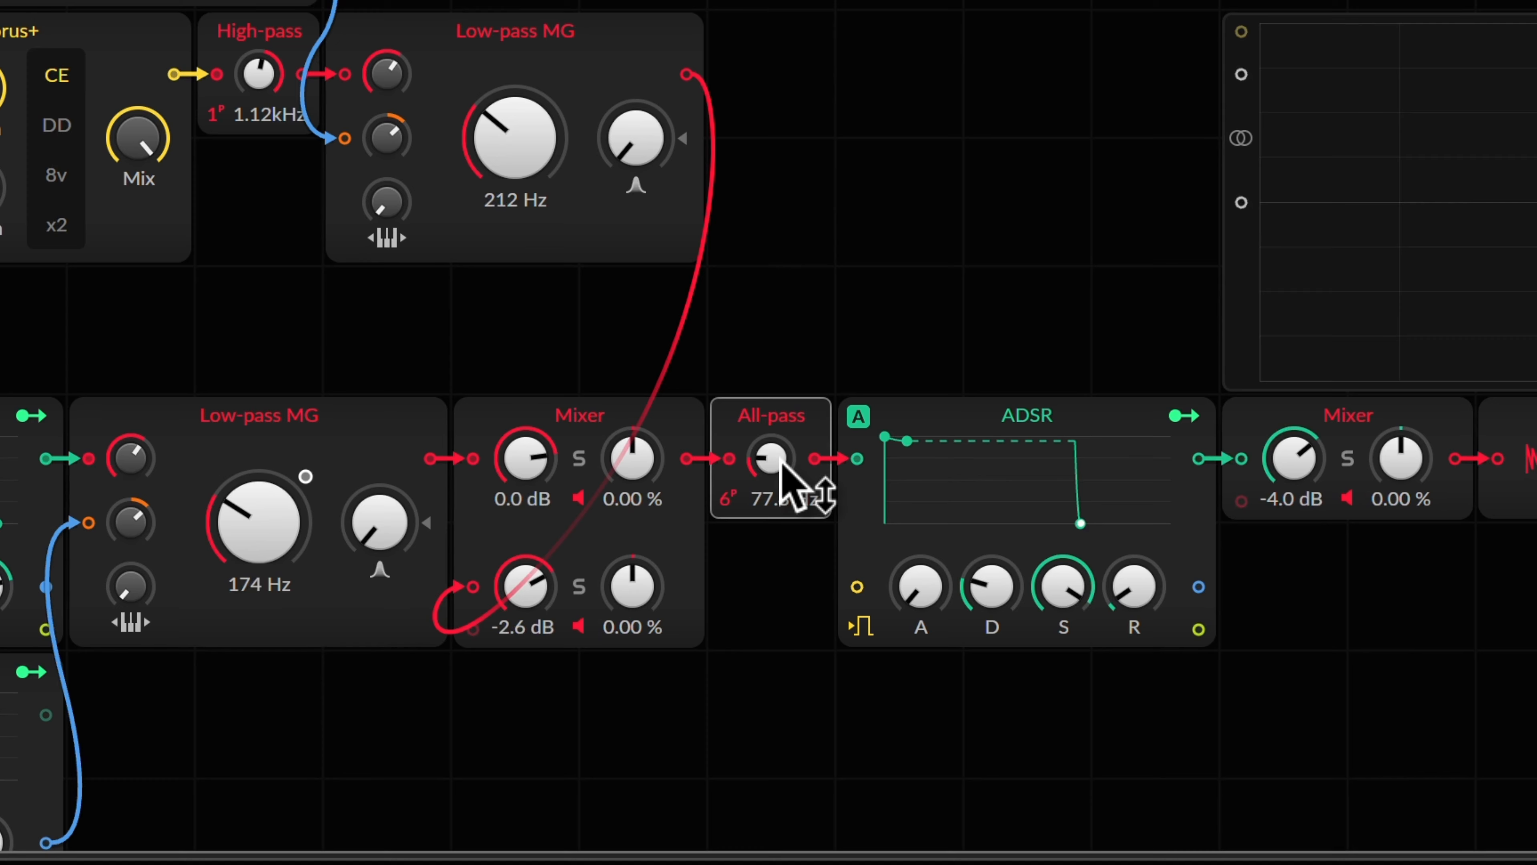
{"action": "scroll", "coordinate": [780, 465], "scroll_direction": "up", "scroll_amount": 5}
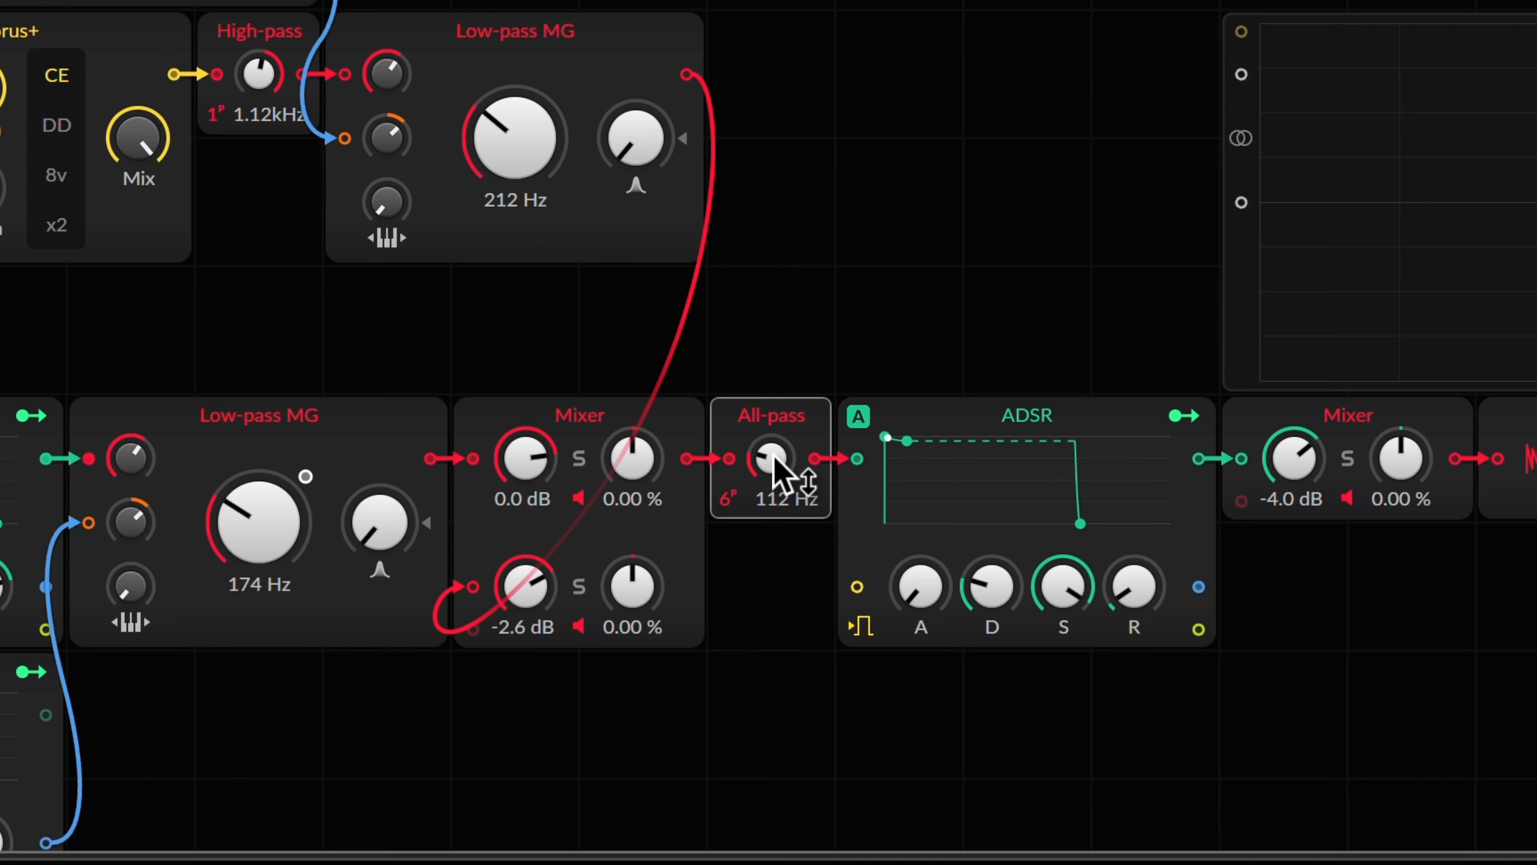
{"action": "scroll", "coordinate": [773, 461], "scroll_direction": "down", "scroll_amount": 2}
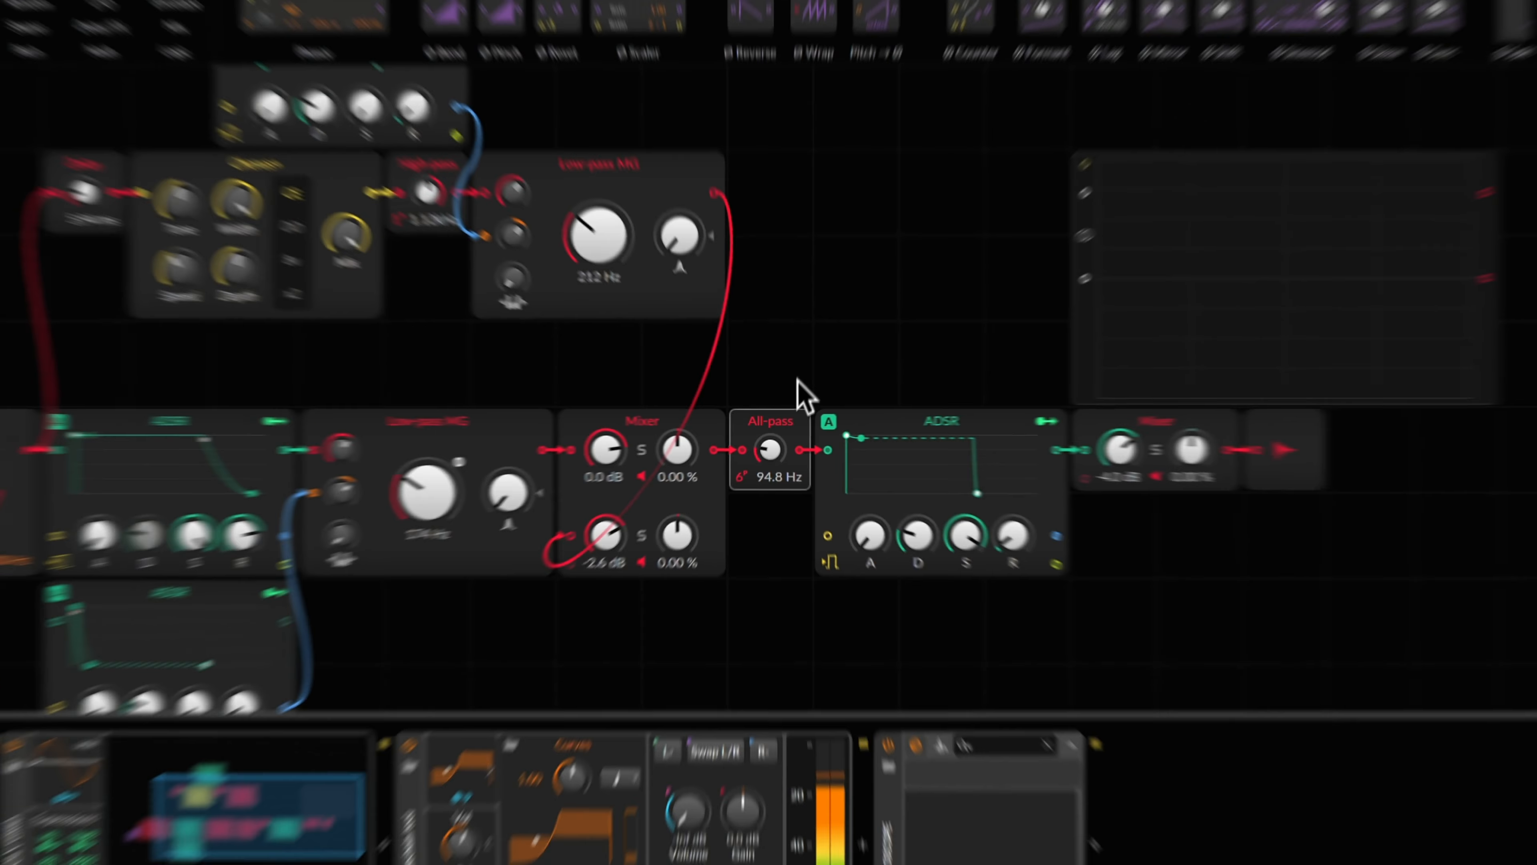
Step: Shorten the post-All-pass ADSR release to 1.79 ms
{"action": "scroll", "coordinate": [314, 613], "scroll_direction": "left", "scroll_amount": 10}
{"action": "scroll", "coordinate": [444, 651], "scroll_direction": "right", "scroll_amount": 4}
{"action": "scroll", "coordinate": [611, 552], "scroll_direction": "right", "scroll_amount": 2}
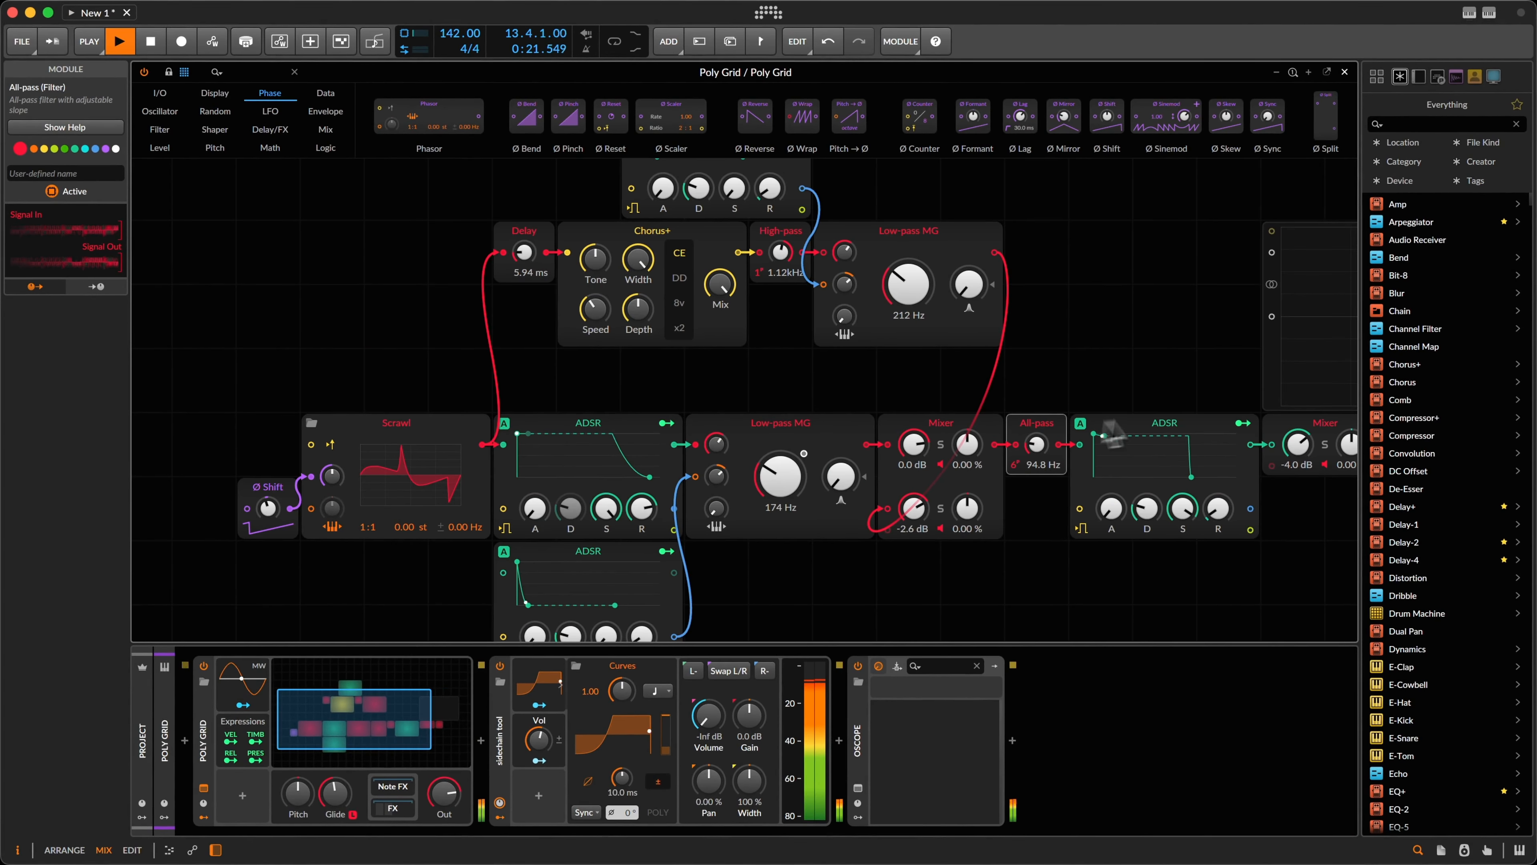
{"action": "mouse_move", "coordinate": [1219, 512]}
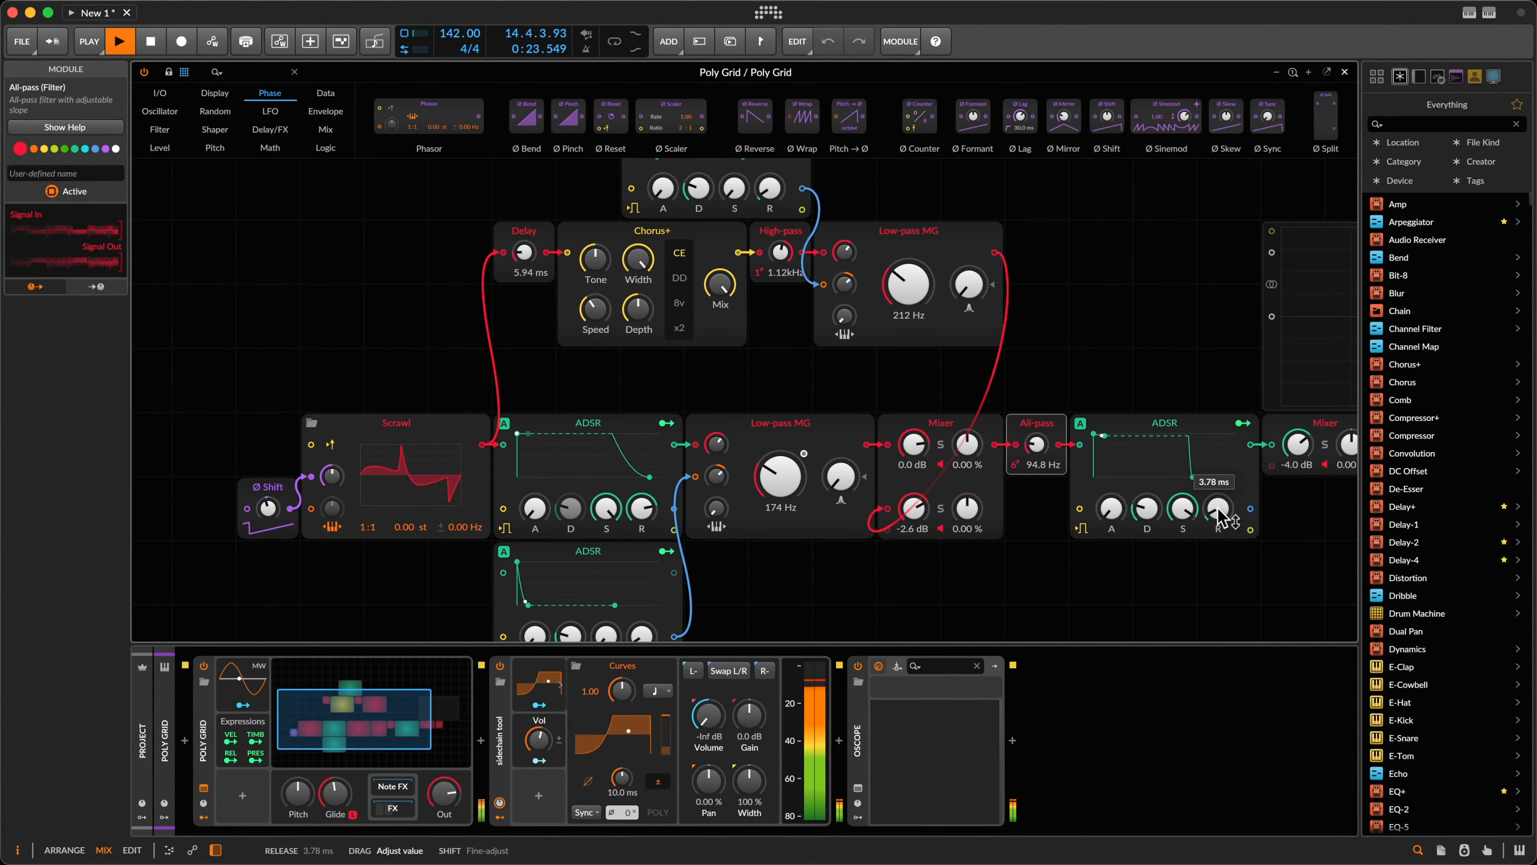
{"action": "scroll", "coordinate": [1177, 560], "scroll_direction": "right", "scroll_amount": 6}
{"action": "key", "text": "space"}
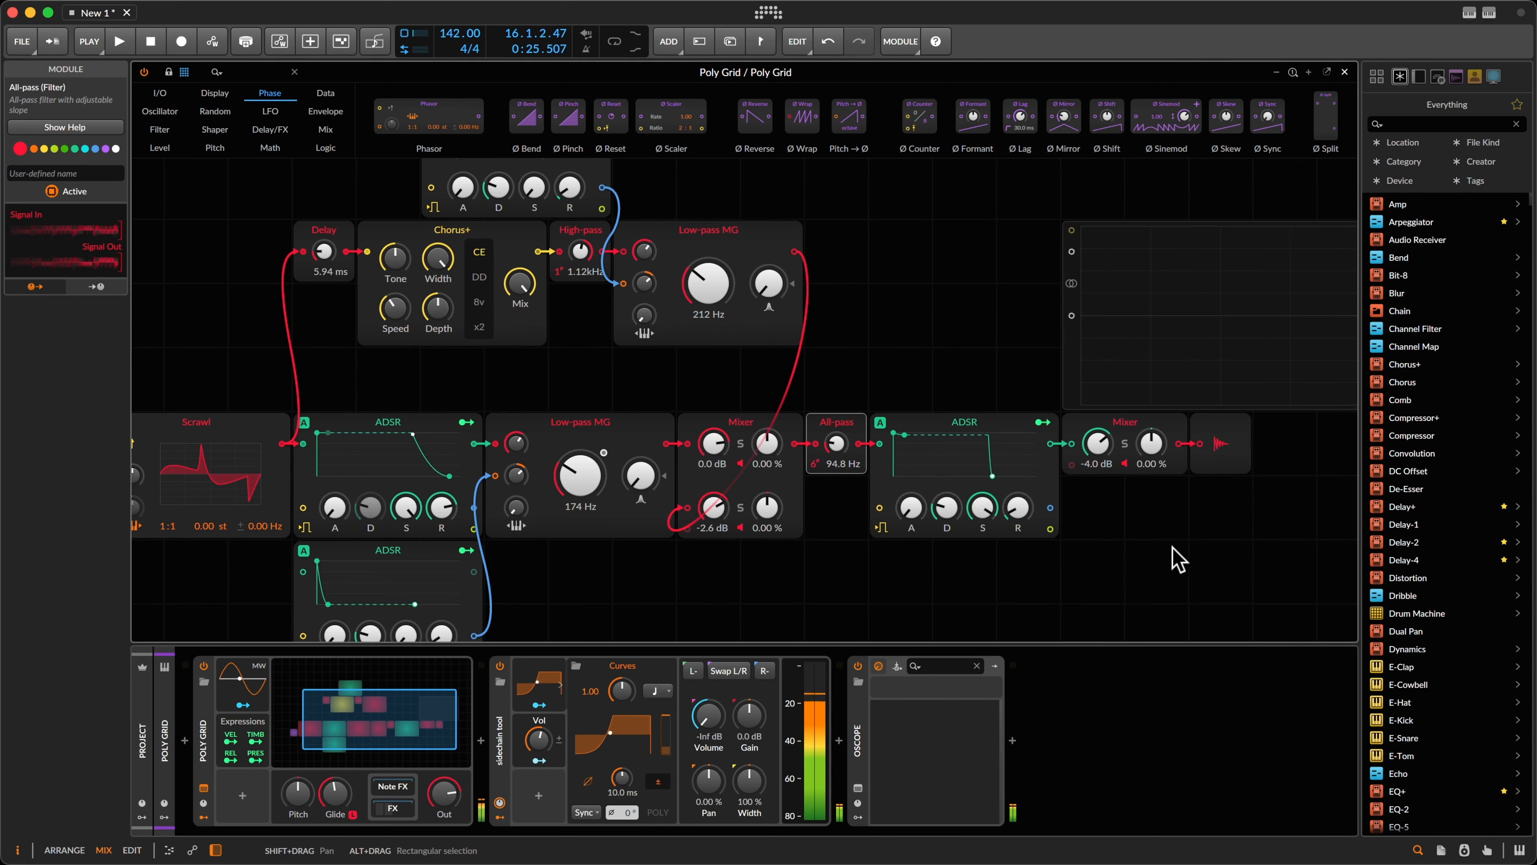
{"action": "mouse_move", "coordinate": [1020, 518]}
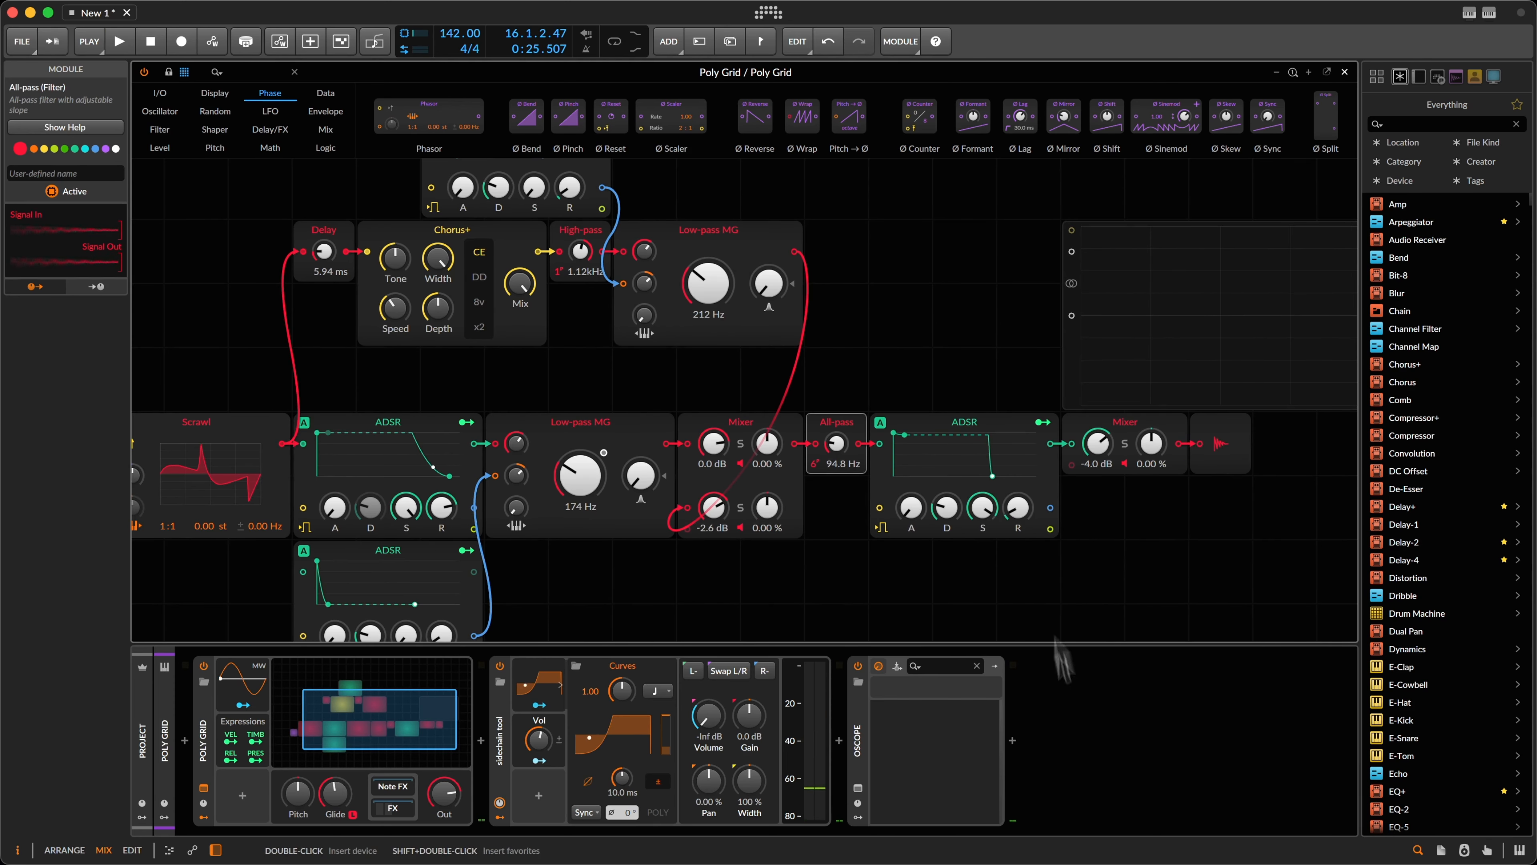
{"action": "mouse_move", "coordinate": [1021, 508]}
{"action": "left_mouse_down"}
{"action": "mouse_move", "coordinate": [1021, 526]}
{"action": "mouse_move", "coordinate": [1022, 511]}
{"action": "left_mouse_up"}
{"action": "left_click", "coordinate": [1019, 503]}
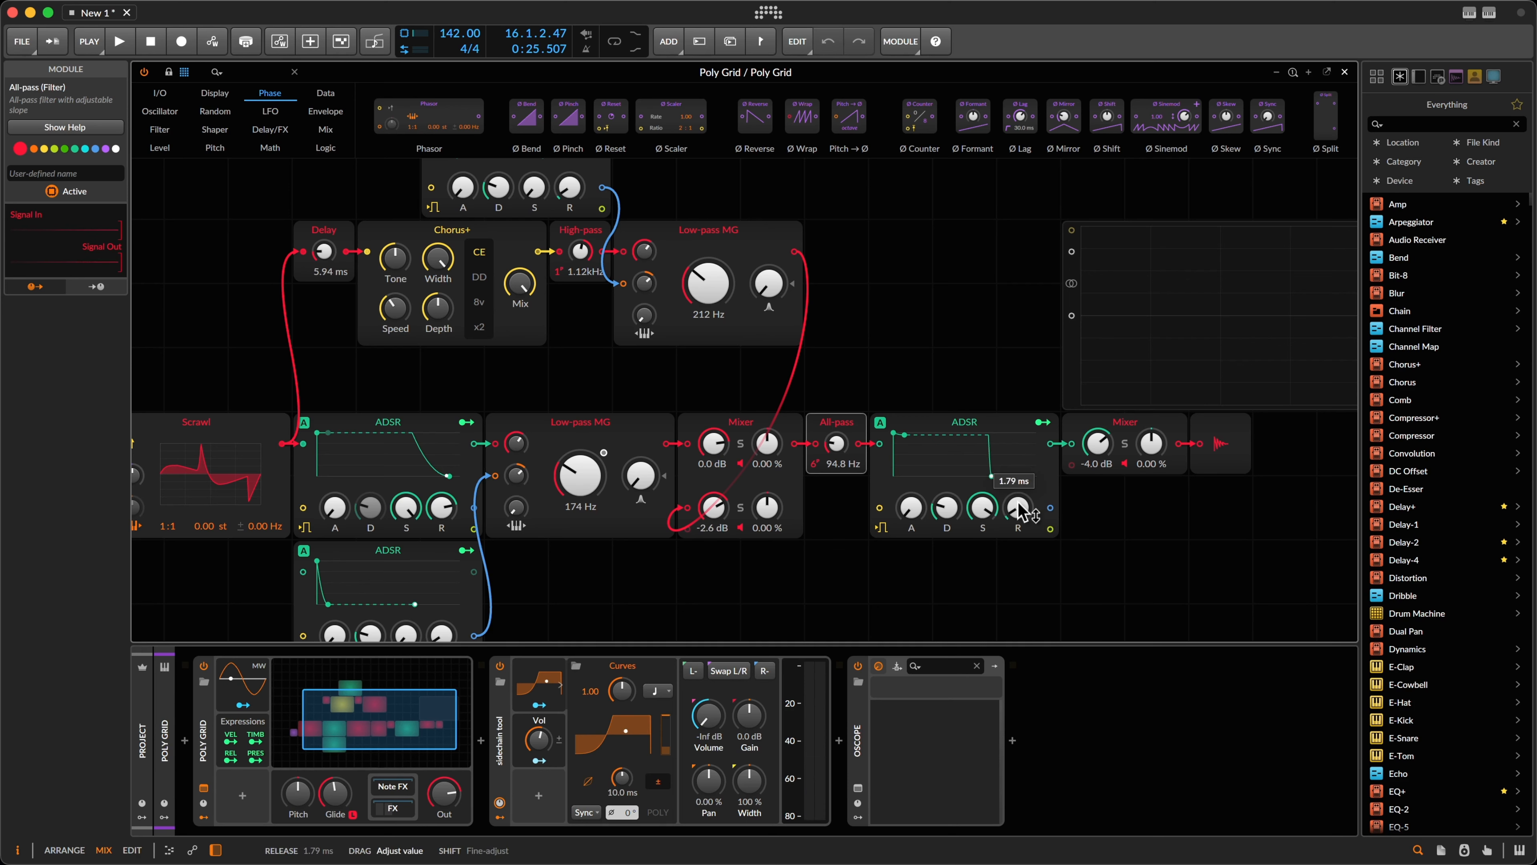
{"action": "left_click", "coordinate": [1015, 506]}
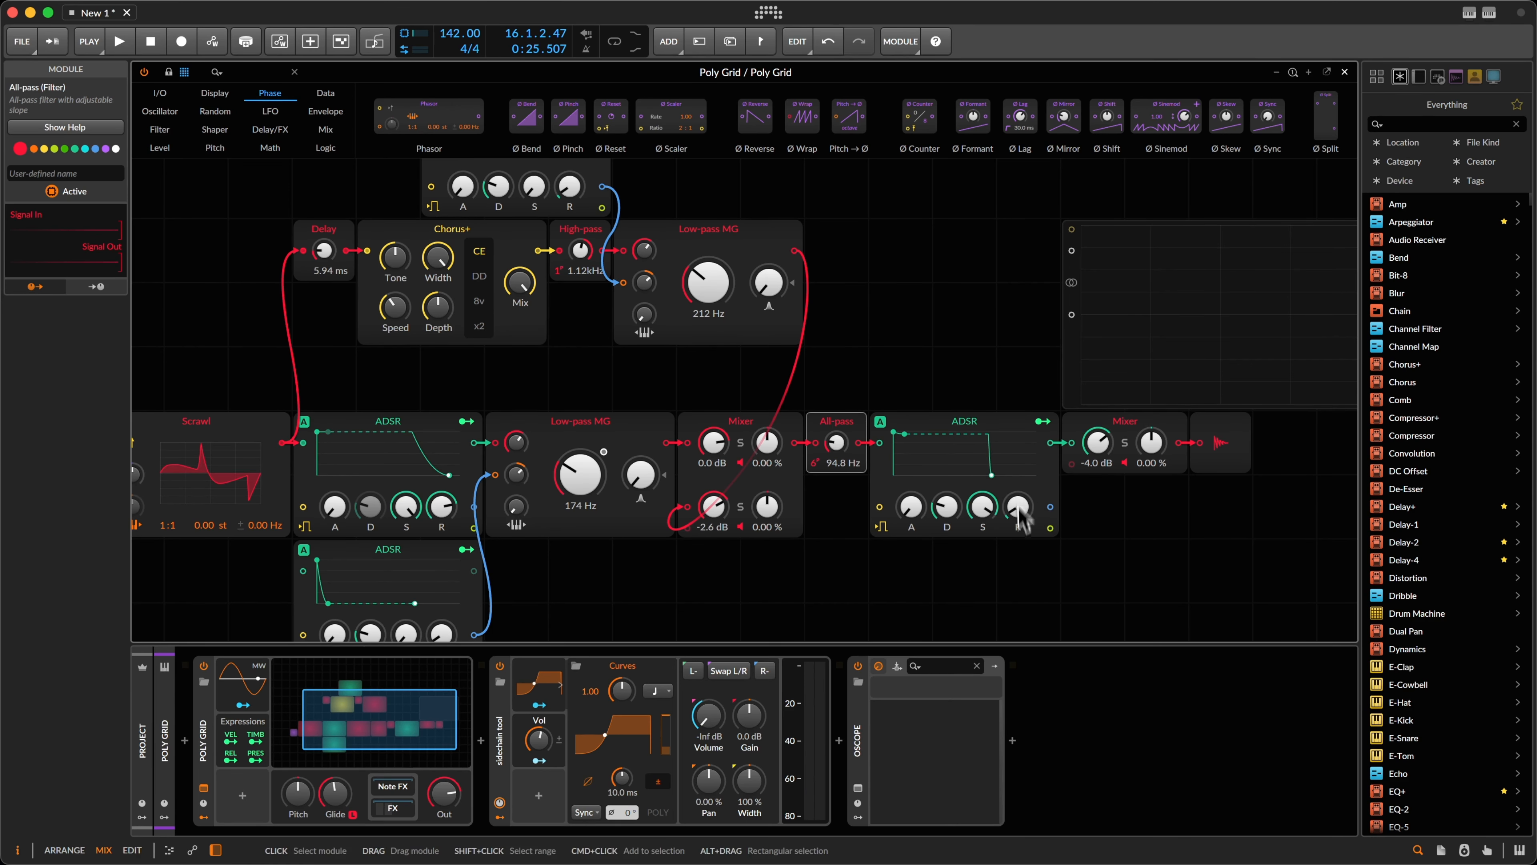
{"action": "left_click", "coordinate": [1021, 516]}
Step: Lengthen the ADSR release to about 5.69 ms while playing, then close the Poly Grid editor
{"action": "key", "text": "space"}
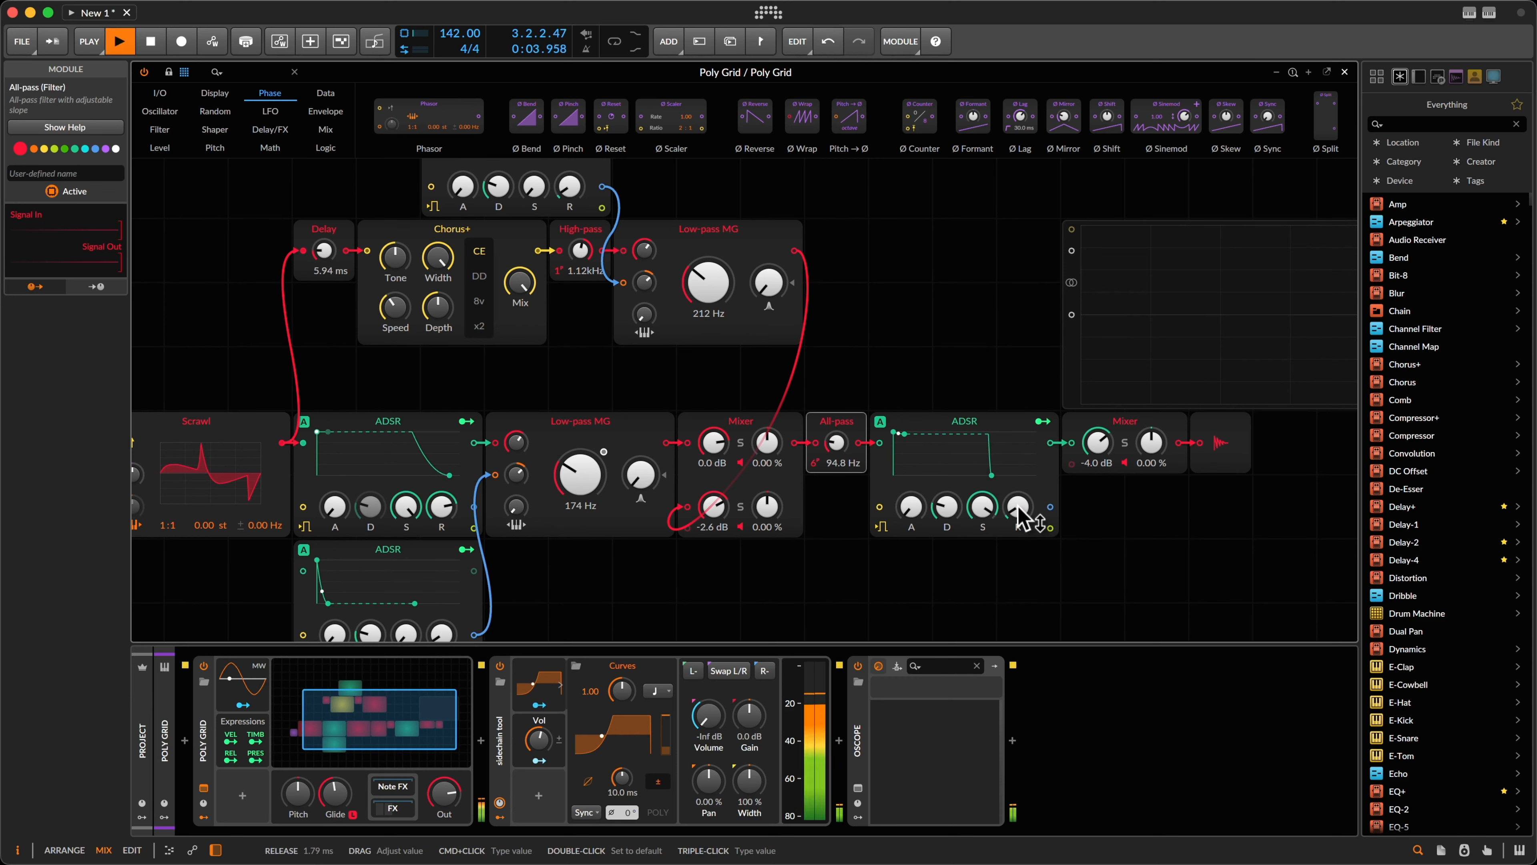
{"action": "left_click_drag", "start_coordinate": [1016, 506], "coordinate": [1018, 508]}
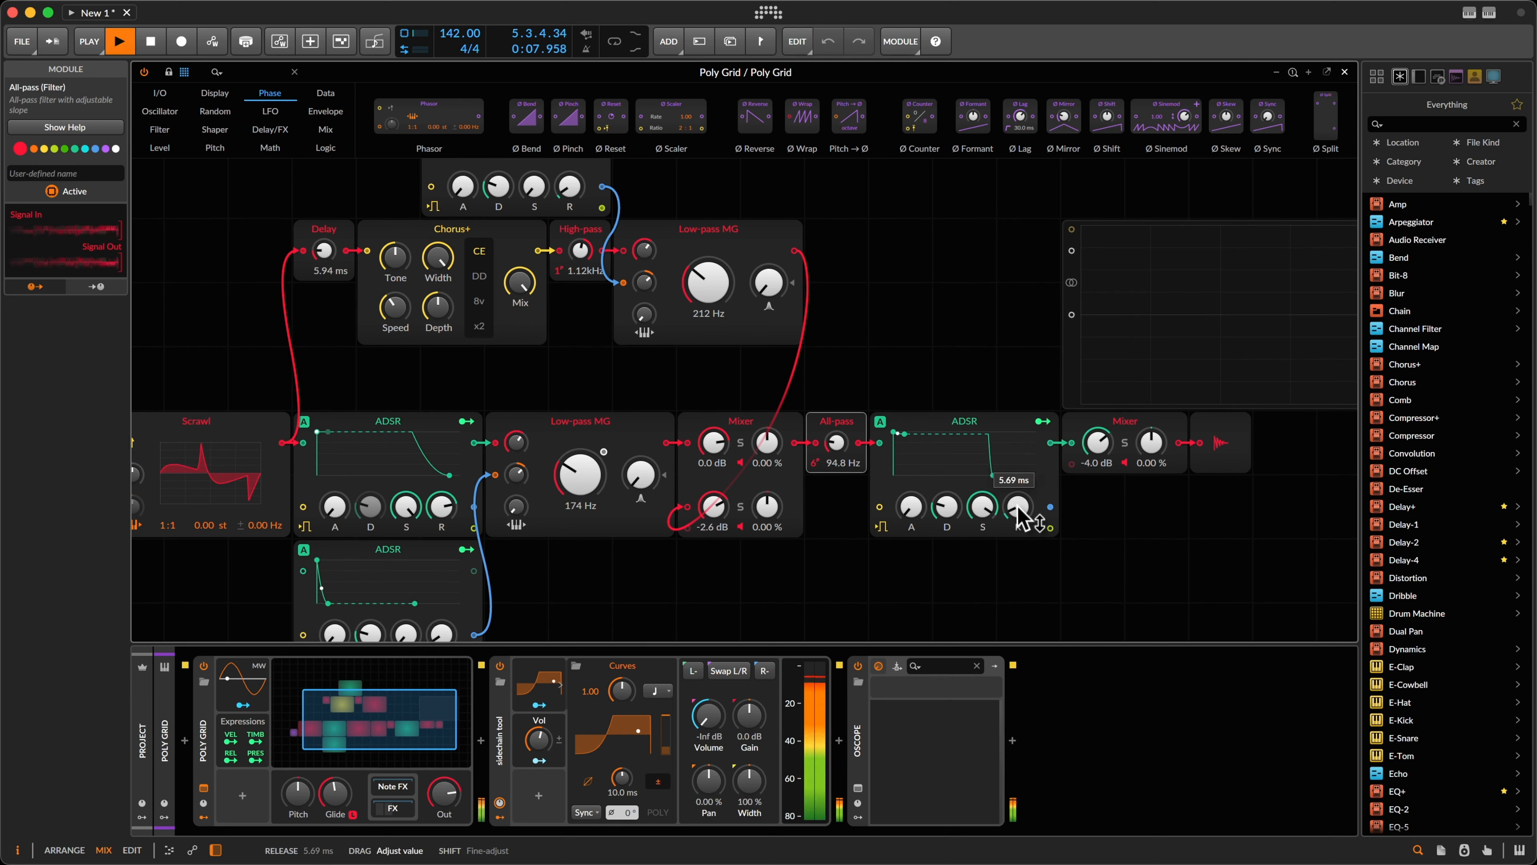
{"action": "left_click_drag", "start_coordinate": [1021, 516], "coordinate": [1023, 516]}
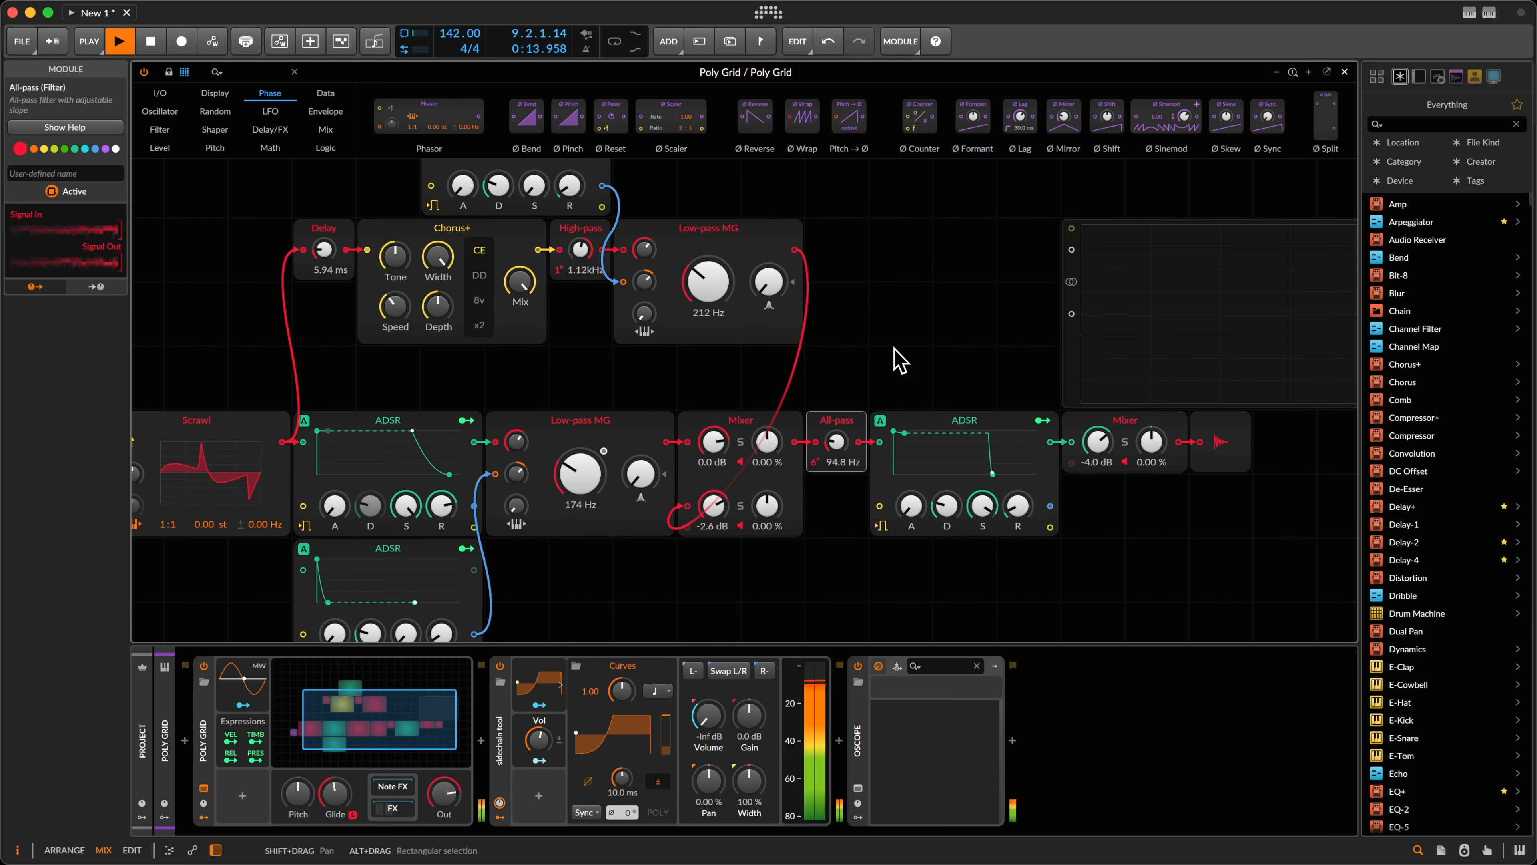
{"action": "key", "text": "alt+s"}
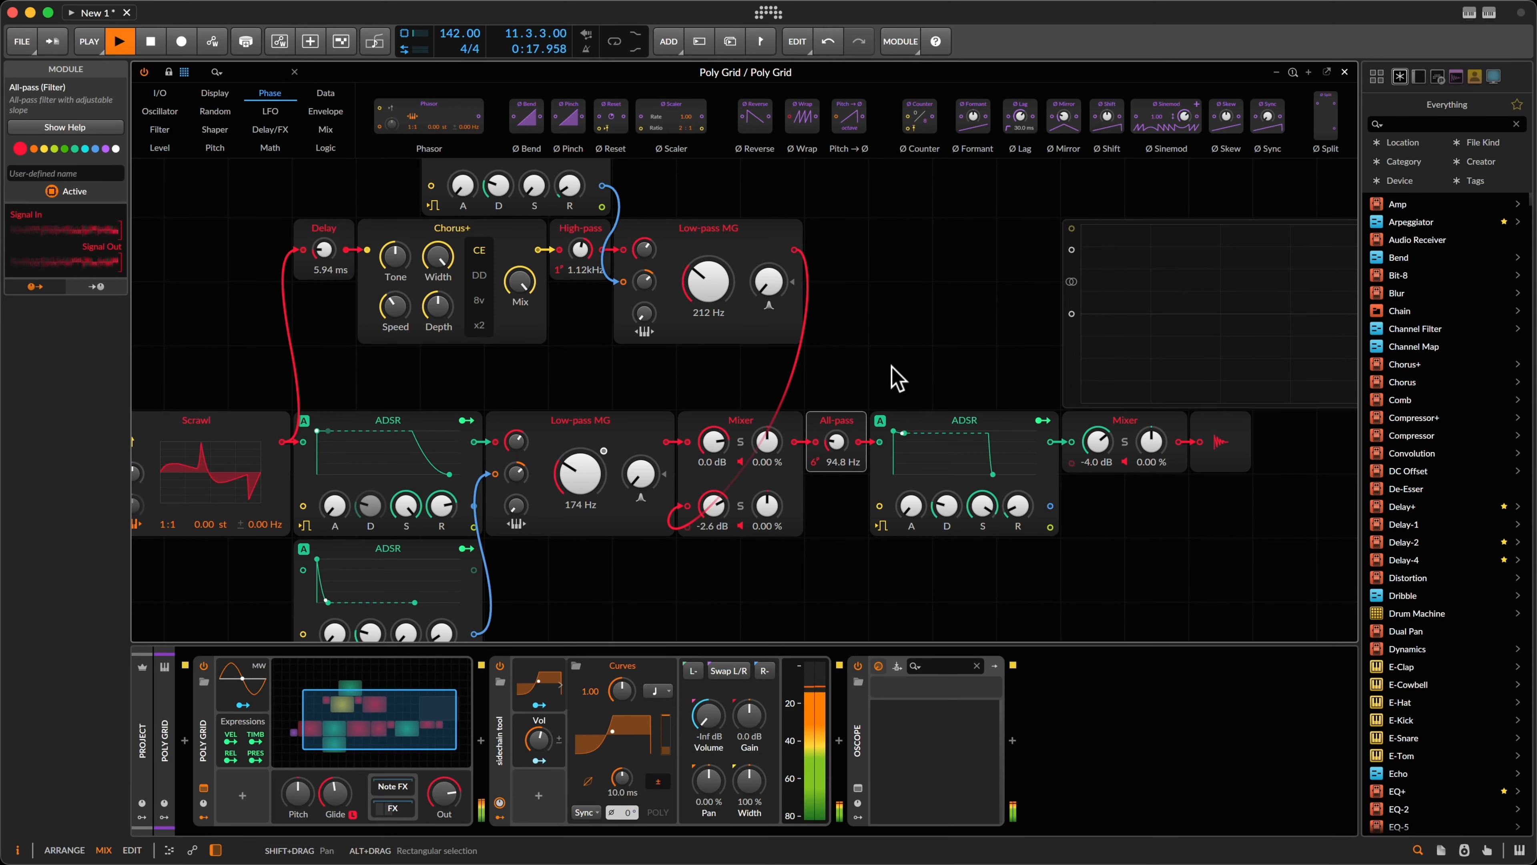
{"action": "key", "text": "Escape"}
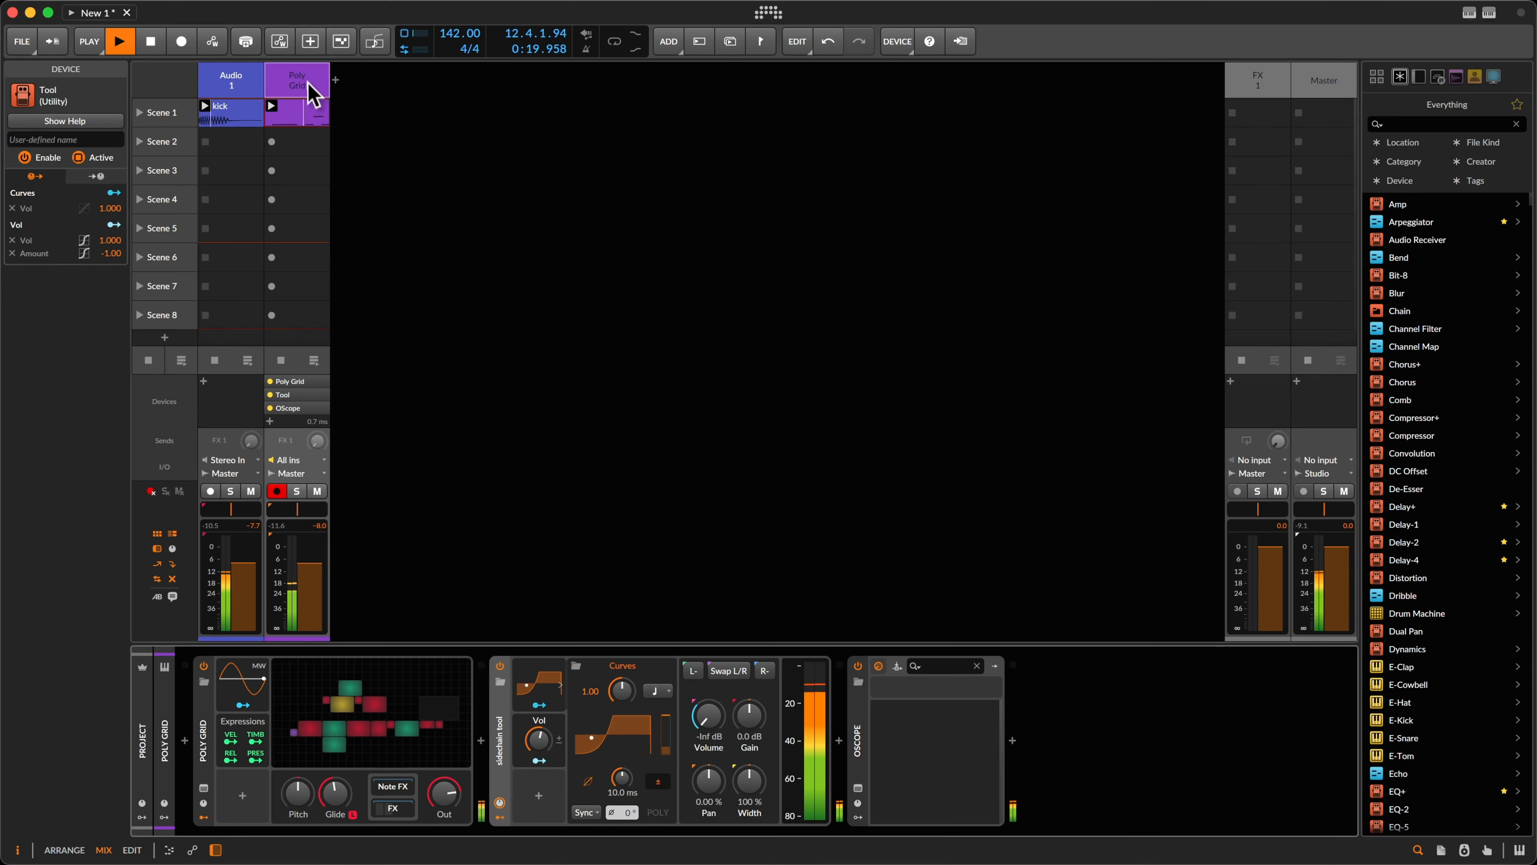
Step: Create a new instrument track and load Arturia Acid V on it via the 'ad' search
{"action": "left_click", "coordinate": [302, 111]}
{"action": "key", "text": "space"}
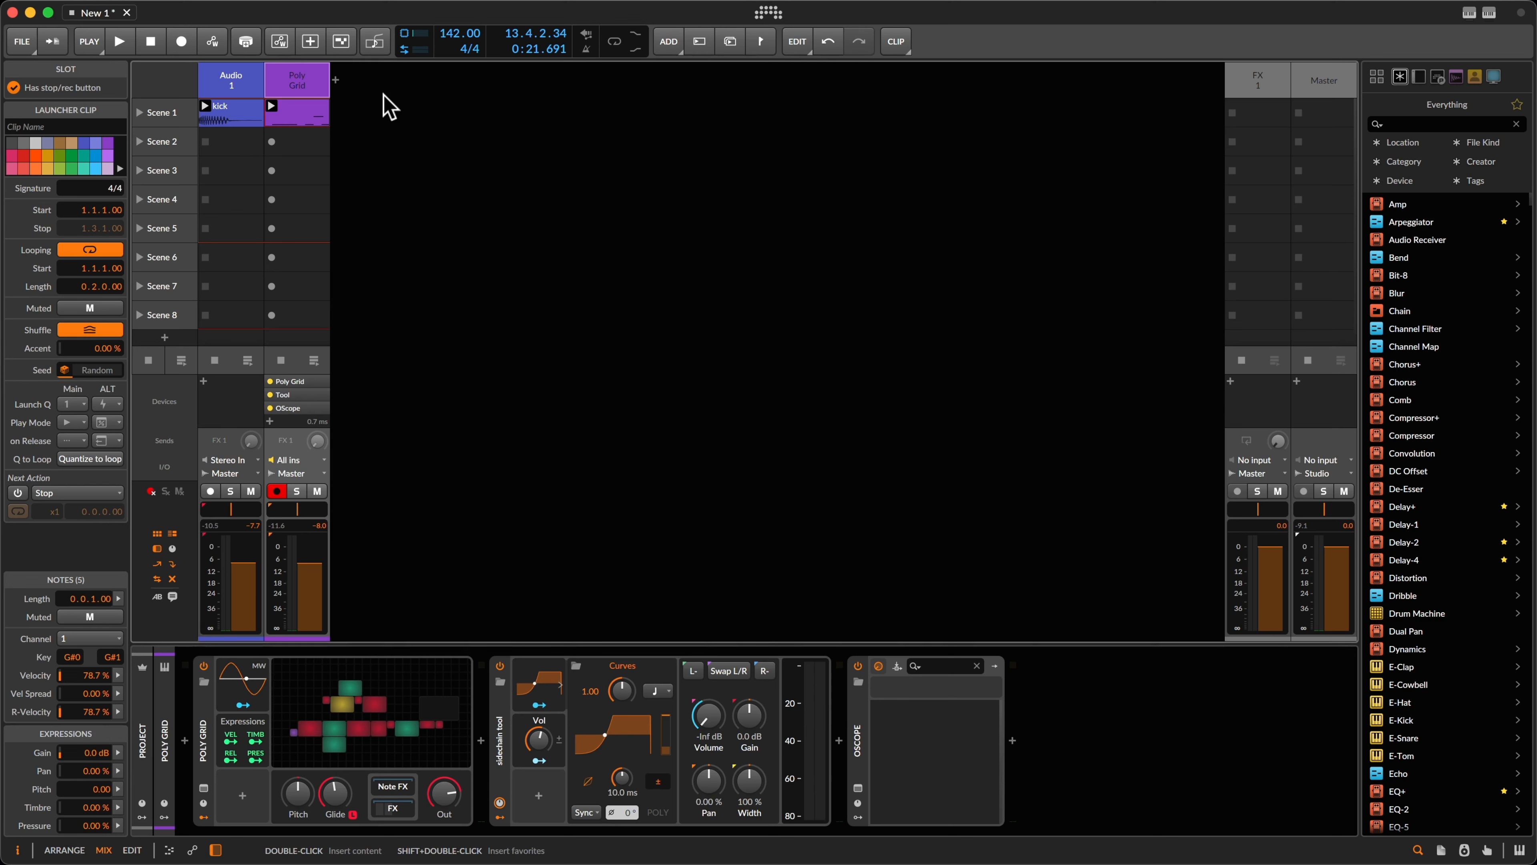
{"action": "double_click", "coordinate": [388, 106]}
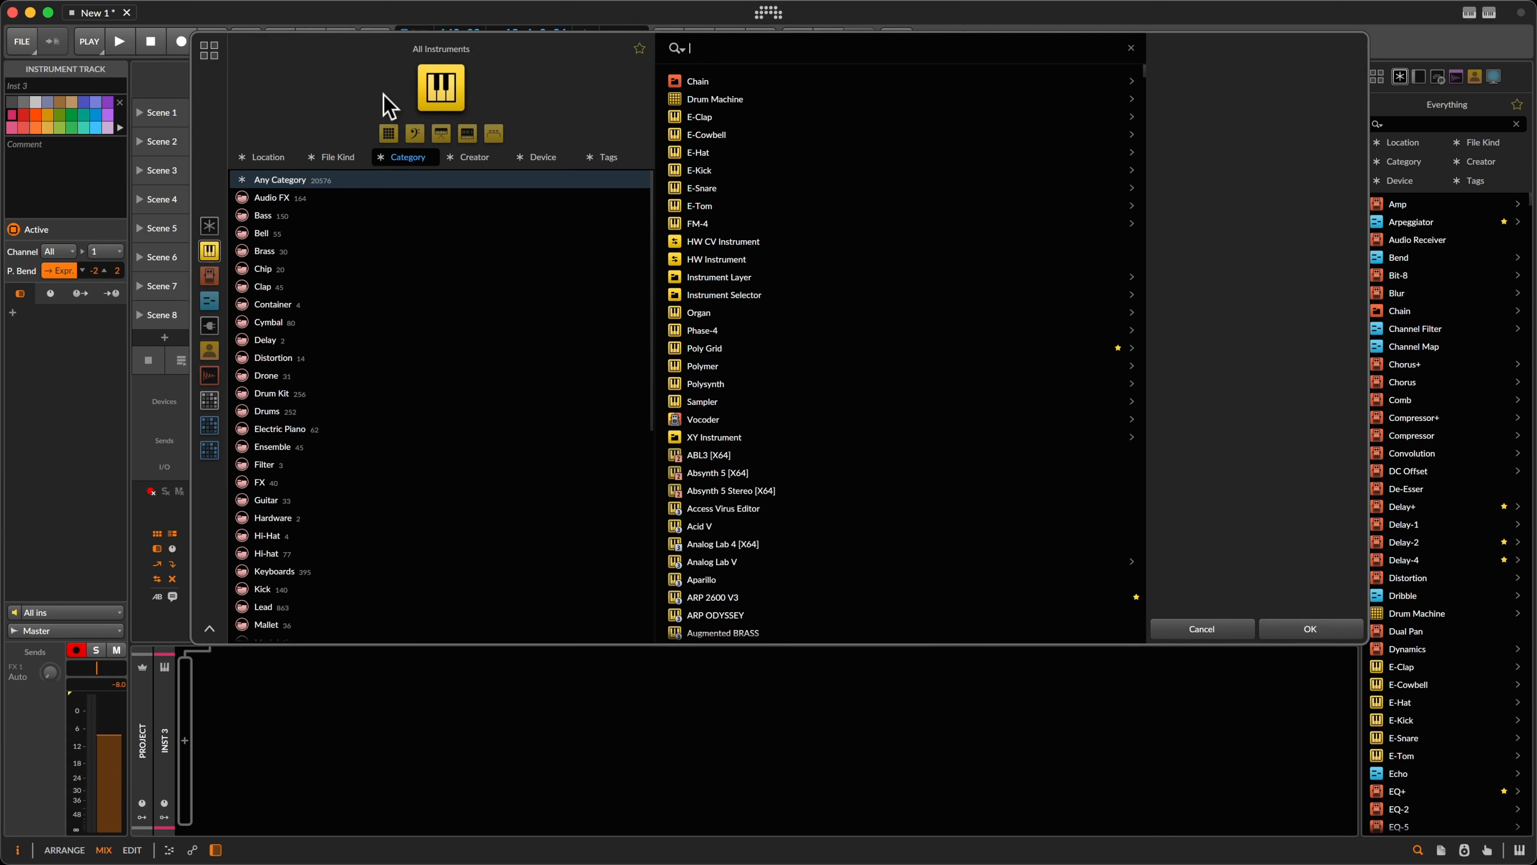
{"action": "type", "text": "ad"}
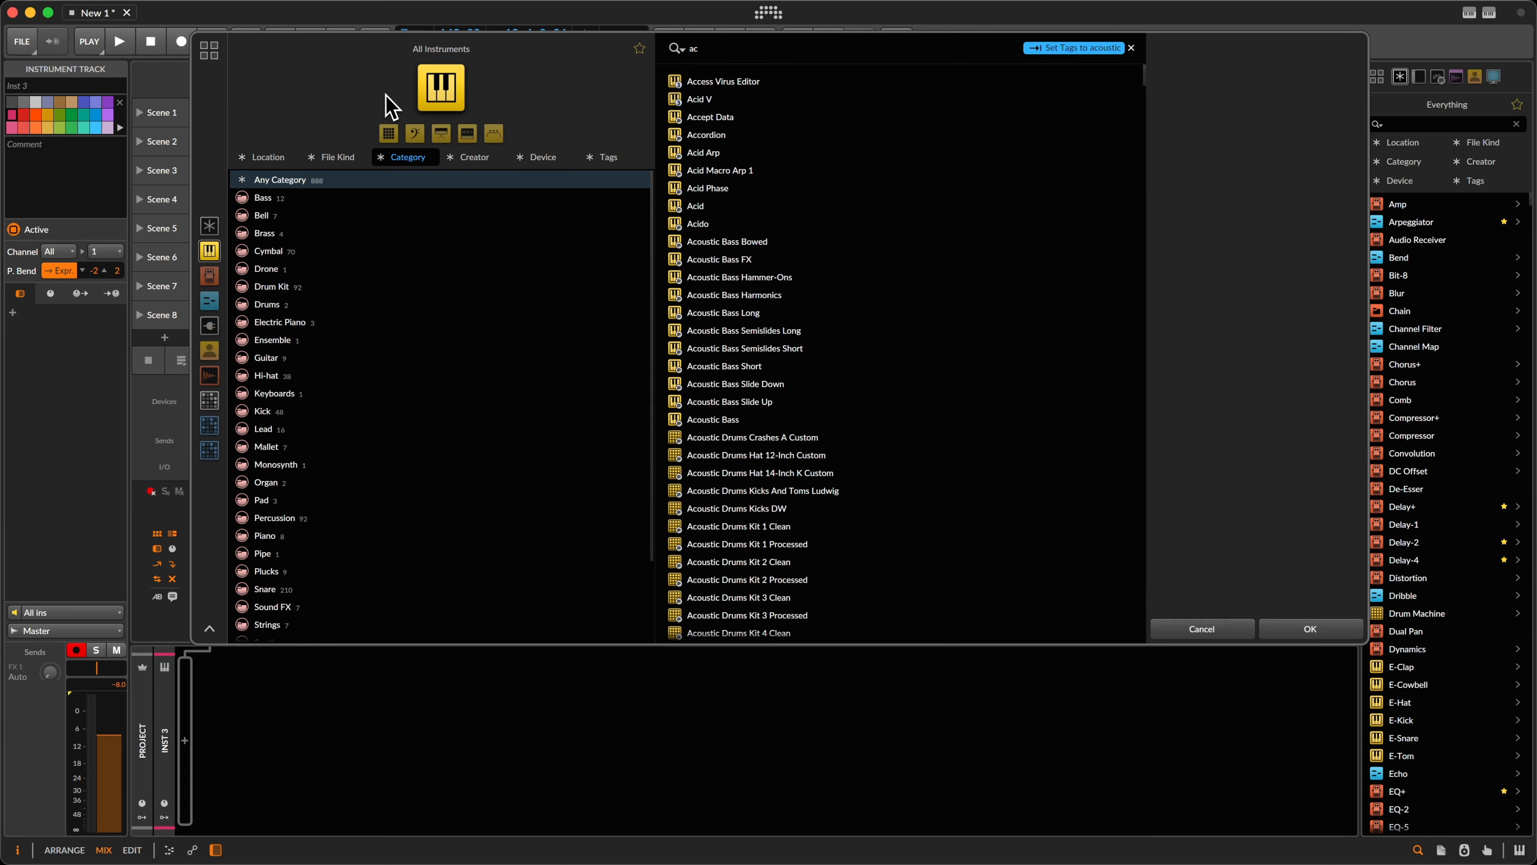
{"action": "left_click", "coordinate": [697, 99]}
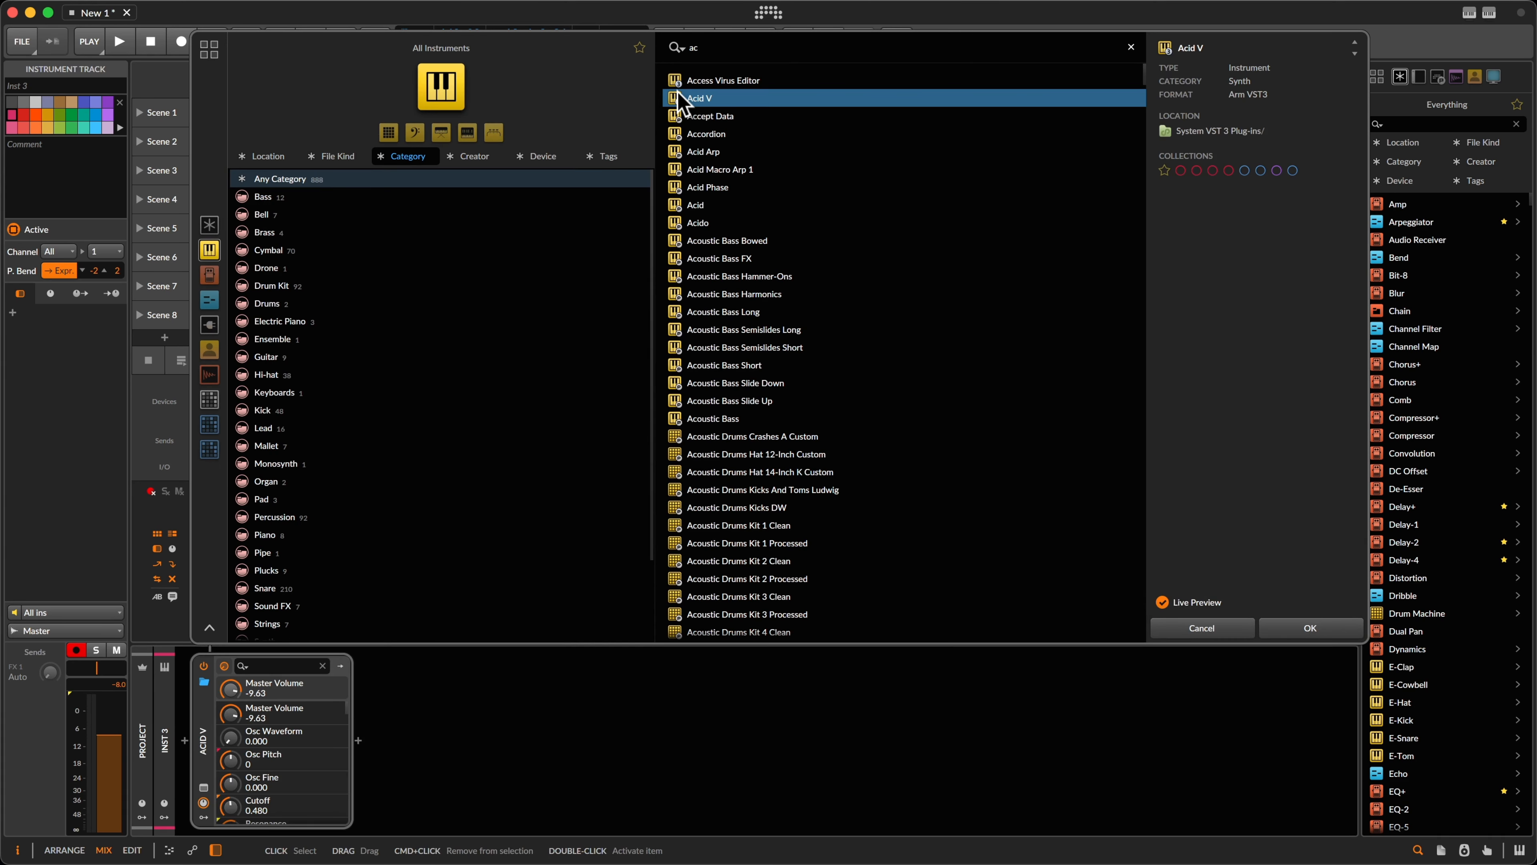
{"action": "double_click", "coordinate": [768, 98]}
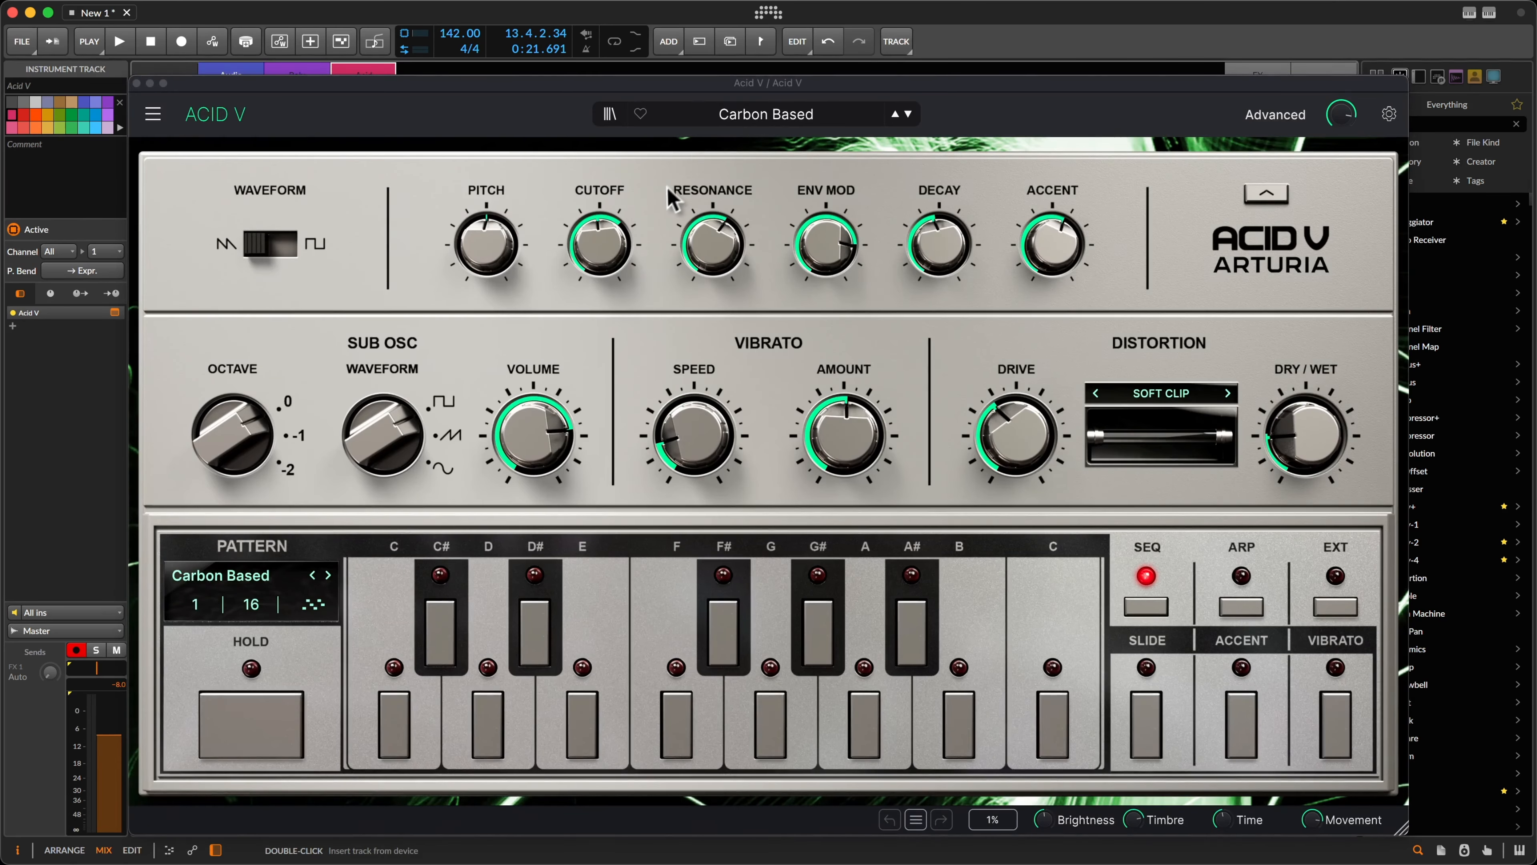
Step: Move the Acid V window and audition presets from Earth to Three Step
{"action": "left_click_drag", "start_coordinate": [716, 82], "coordinate": [674, 12]}
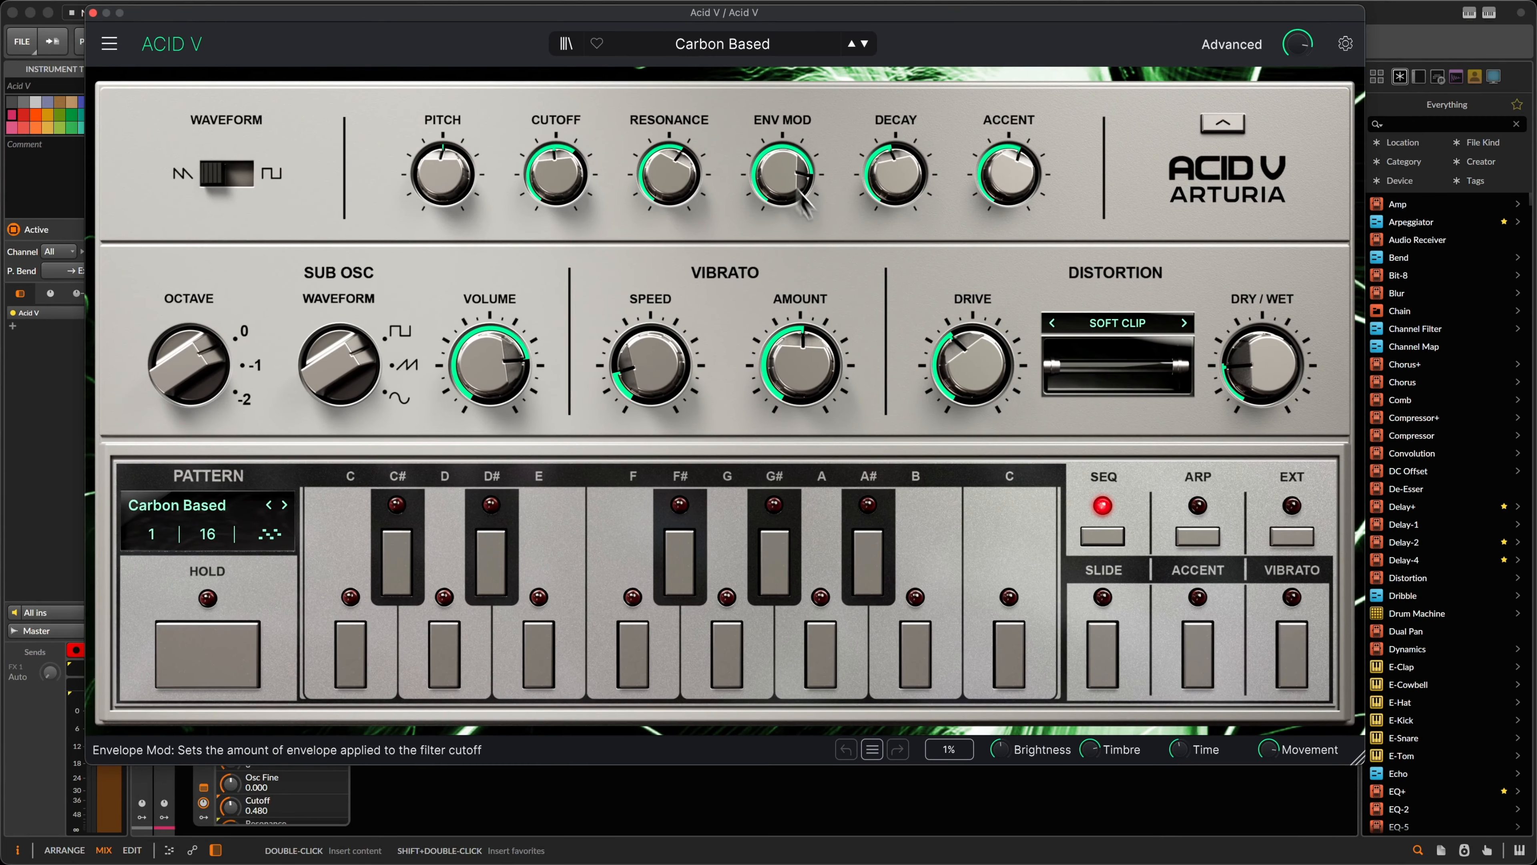
{"action": "mouse_move", "coordinate": [785, 176]}
{"action": "key", "text": "space"}
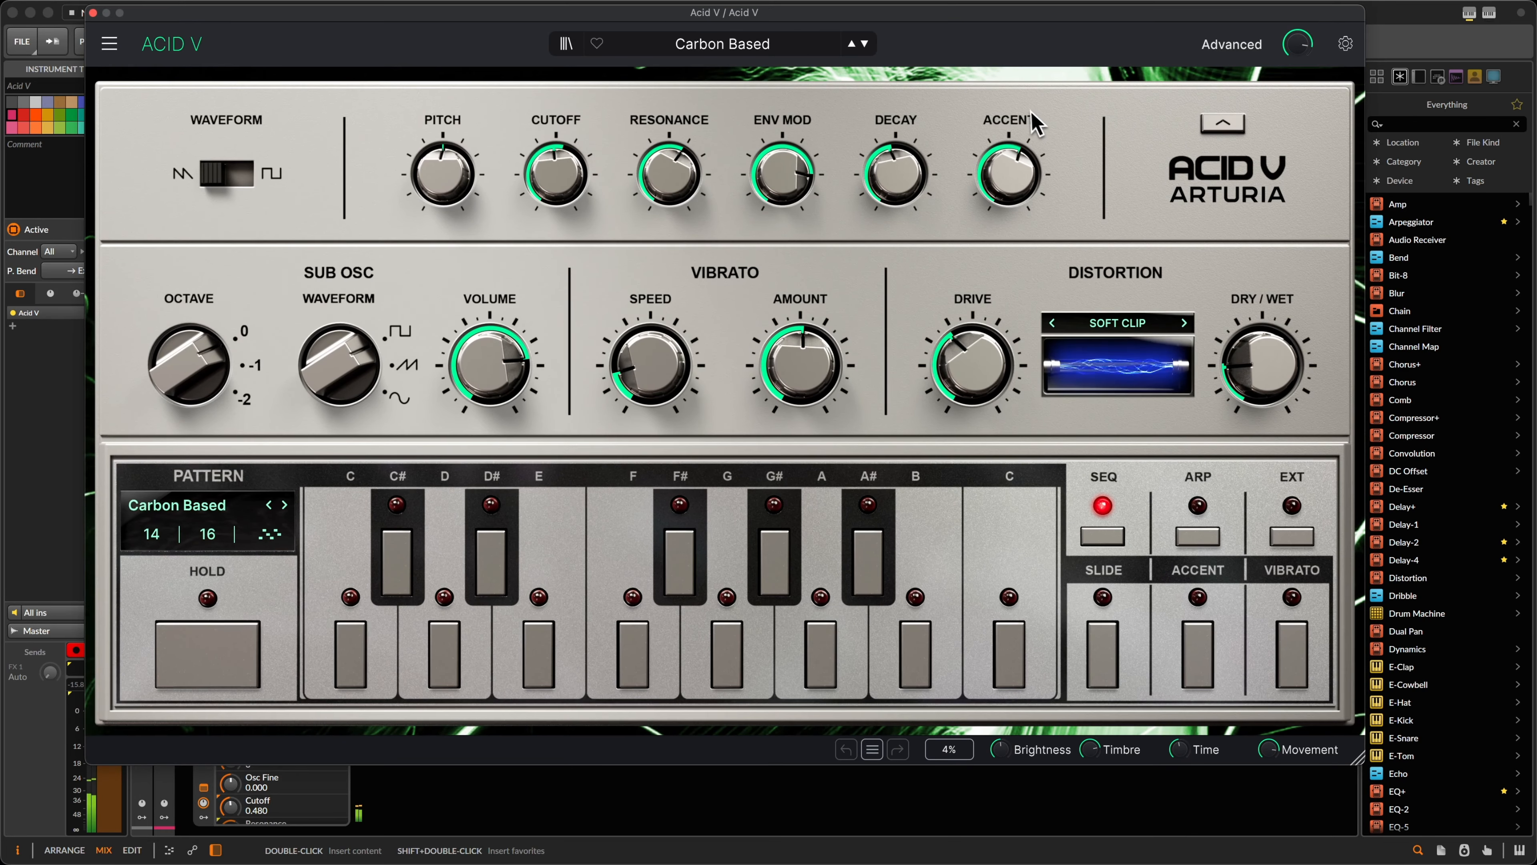
{"action": "key", "text": "space"}
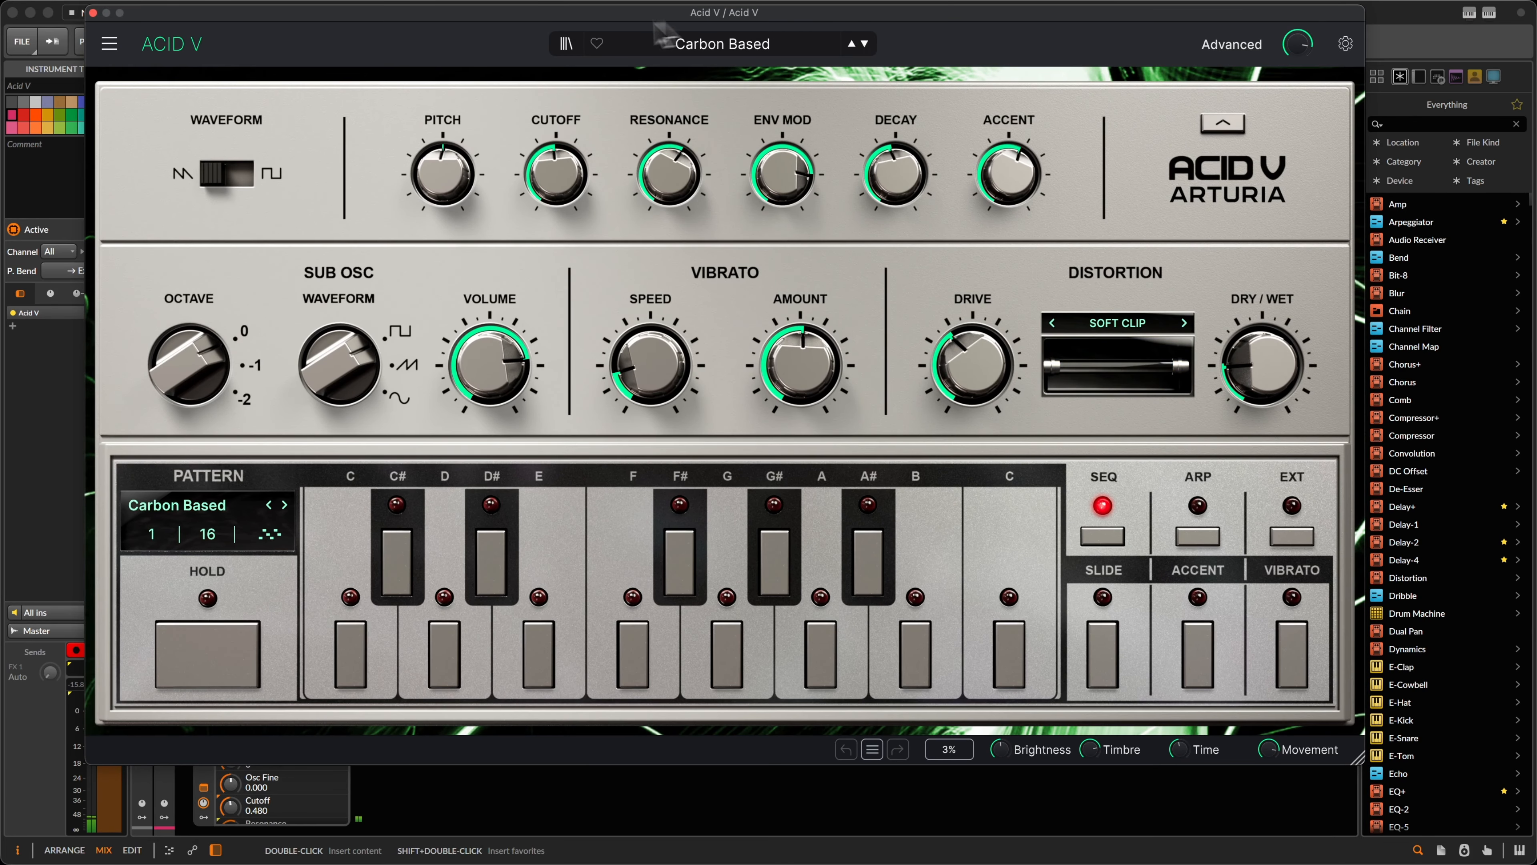
{"action": "left_click", "coordinate": [865, 45]}
{"action": "left_click", "coordinate": [866, 45]}
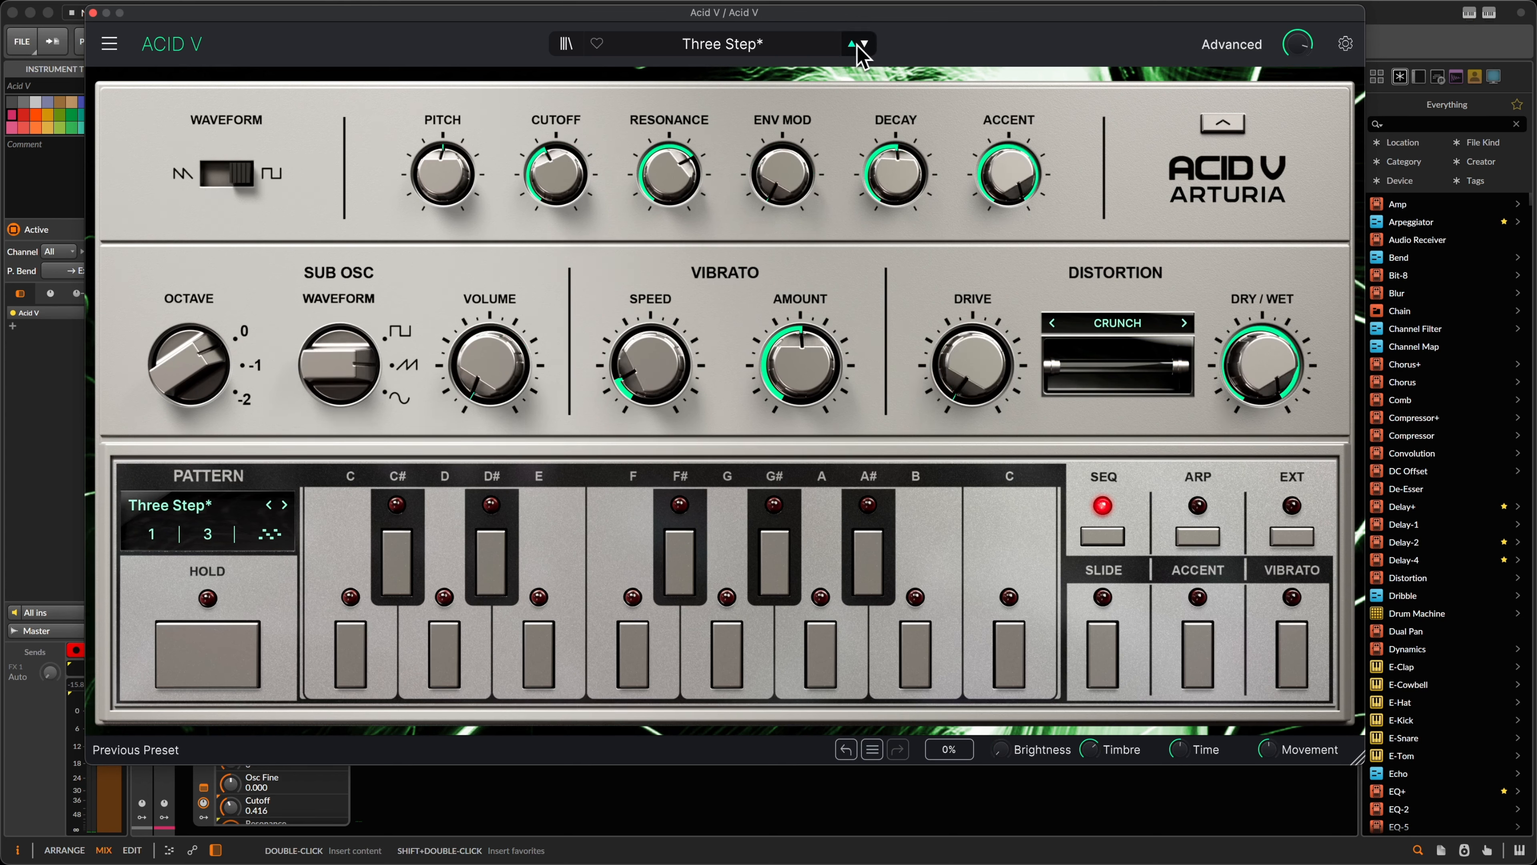
{"action": "left_click", "coordinate": [854, 44]}
{"action": "left_click", "coordinate": [853, 45]}
{"action": "left_click", "coordinate": [865, 45]}
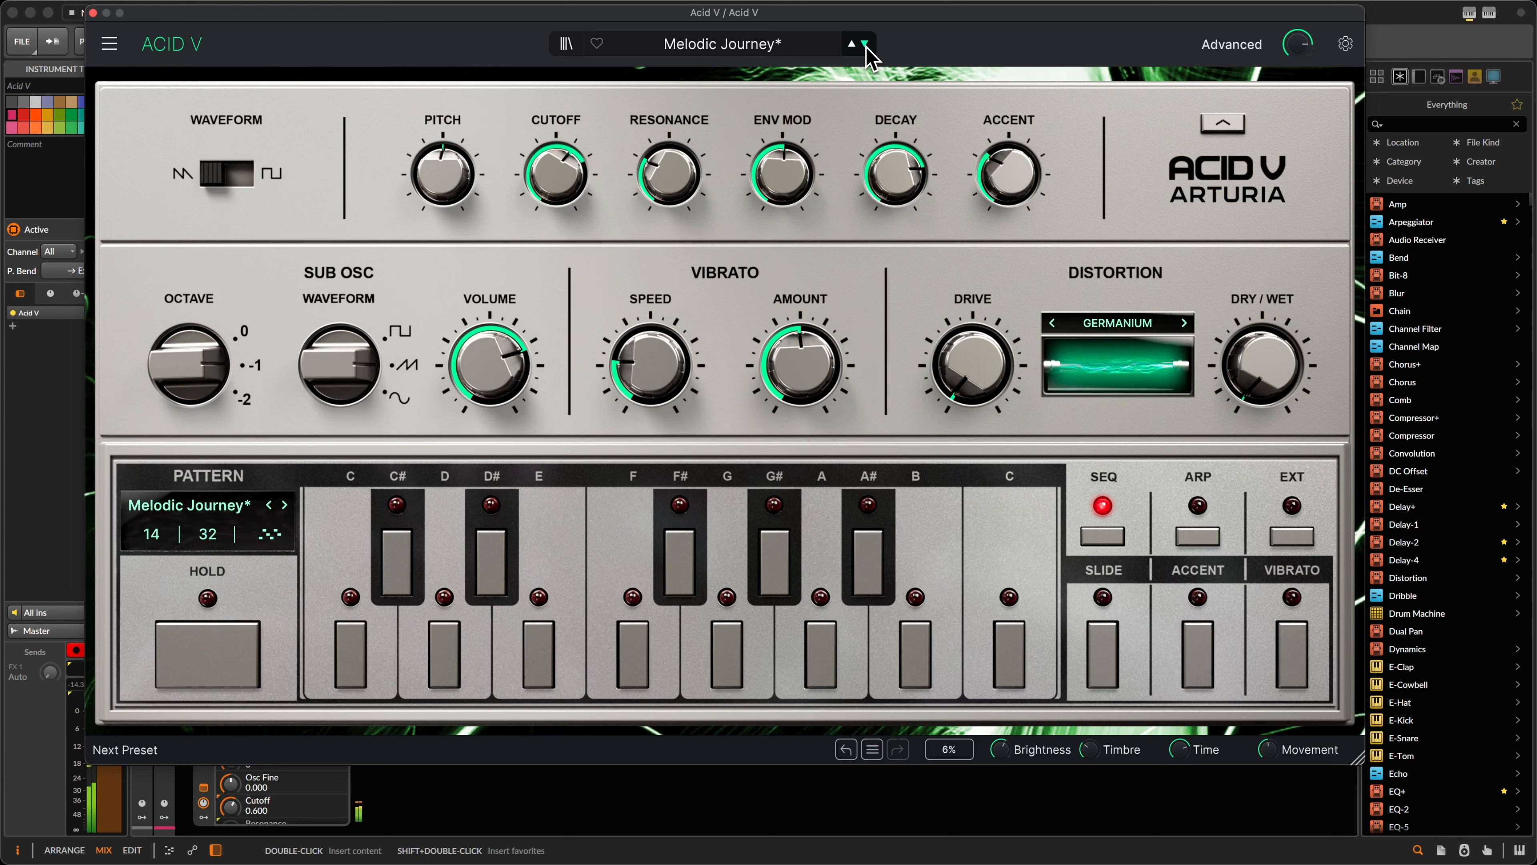
{"action": "left_click", "coordinate": [865, 45]}
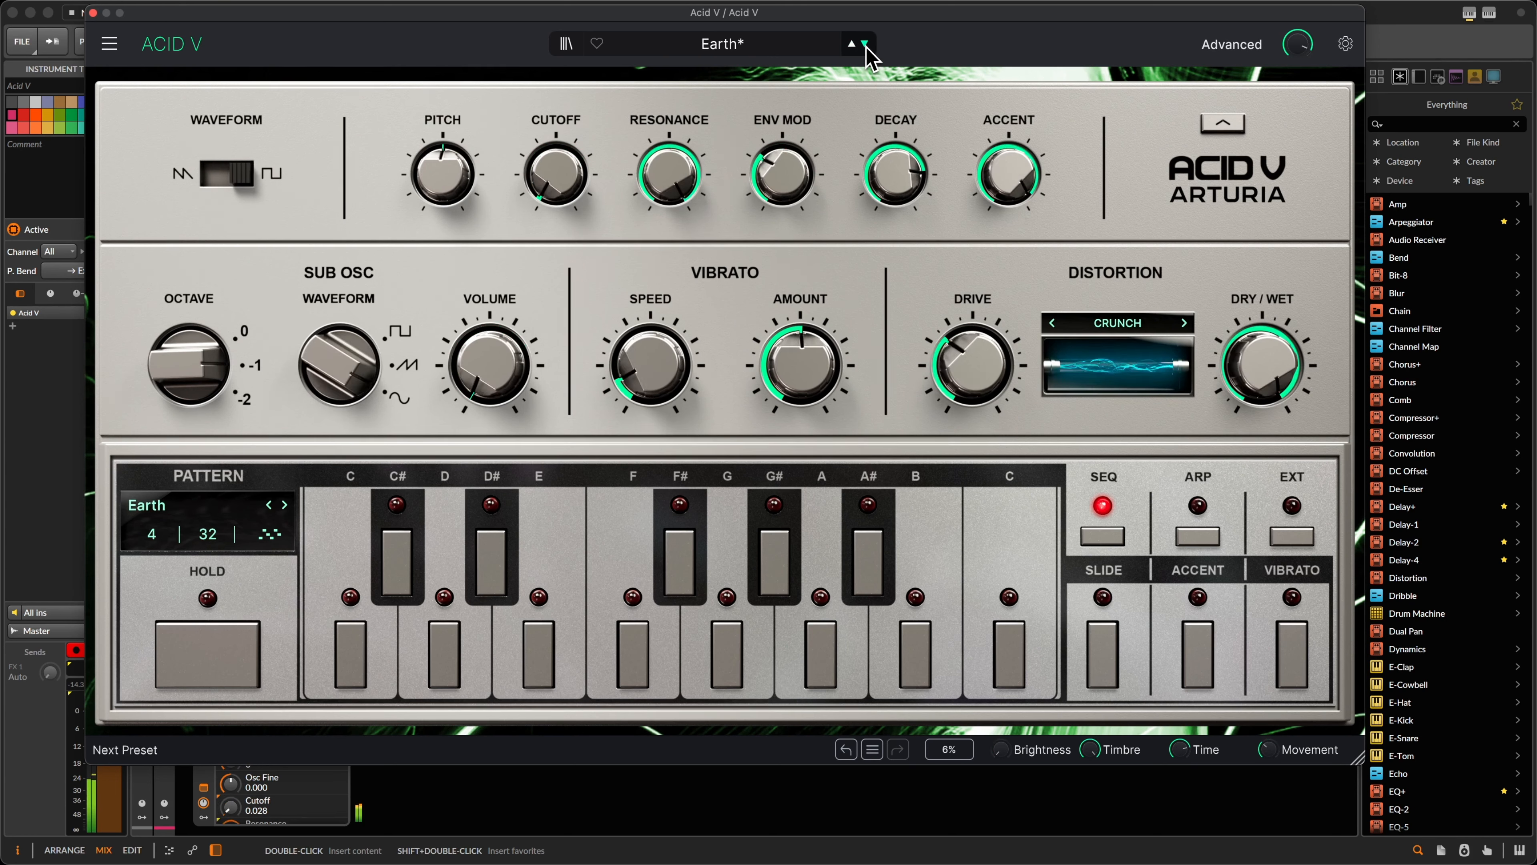
{"action": "left_click", "coordinate": [865, 45]}
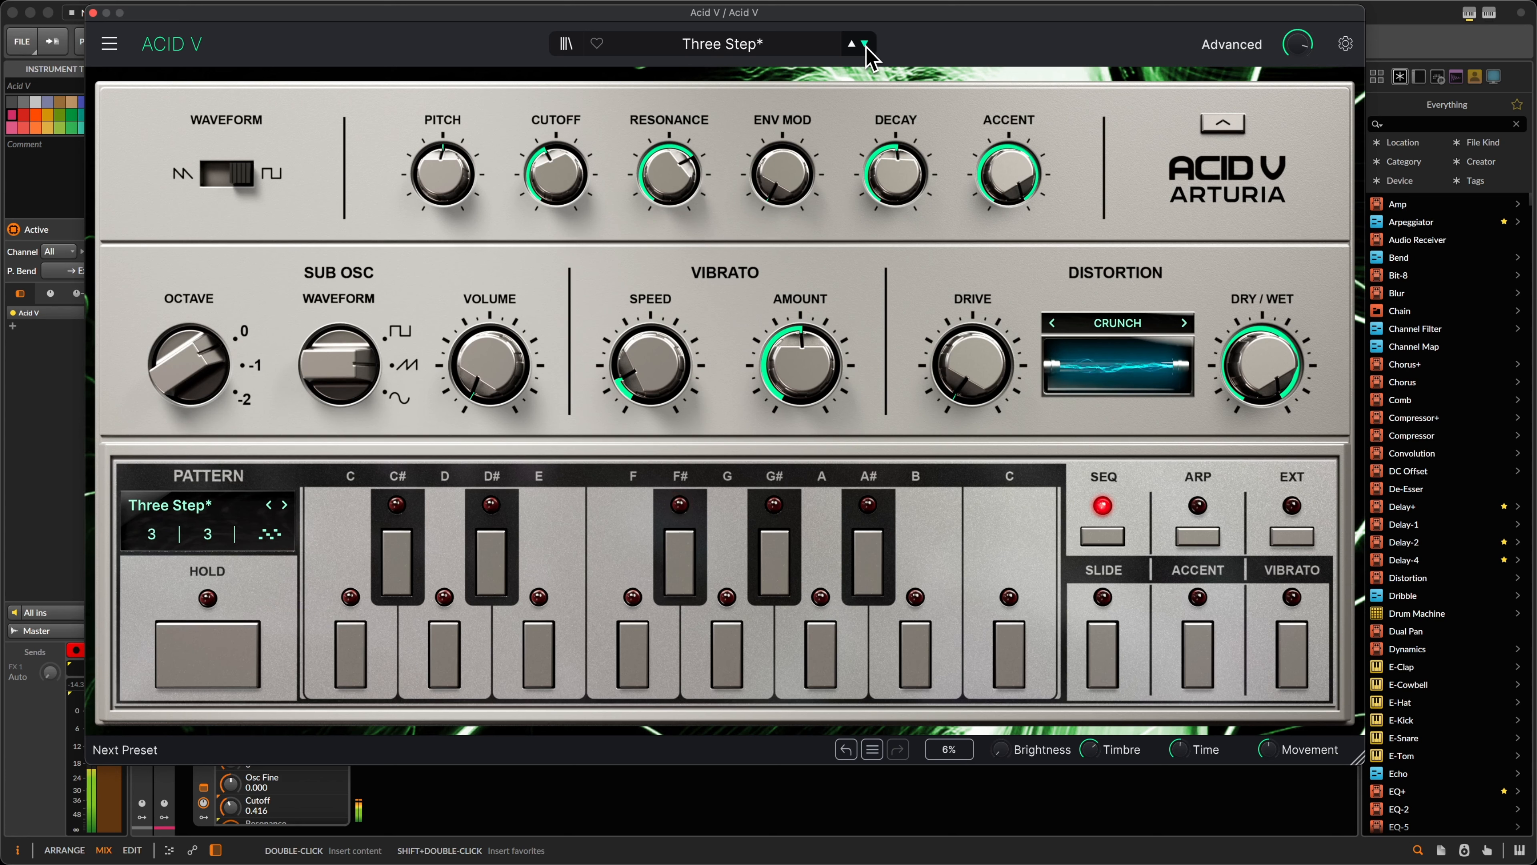
Step: Try Pusher, Spherical Path, Abyss and Transwave, settle on Smooth Ride, and close the window
{"action": "left_click", "coordinate": [865, 45]}
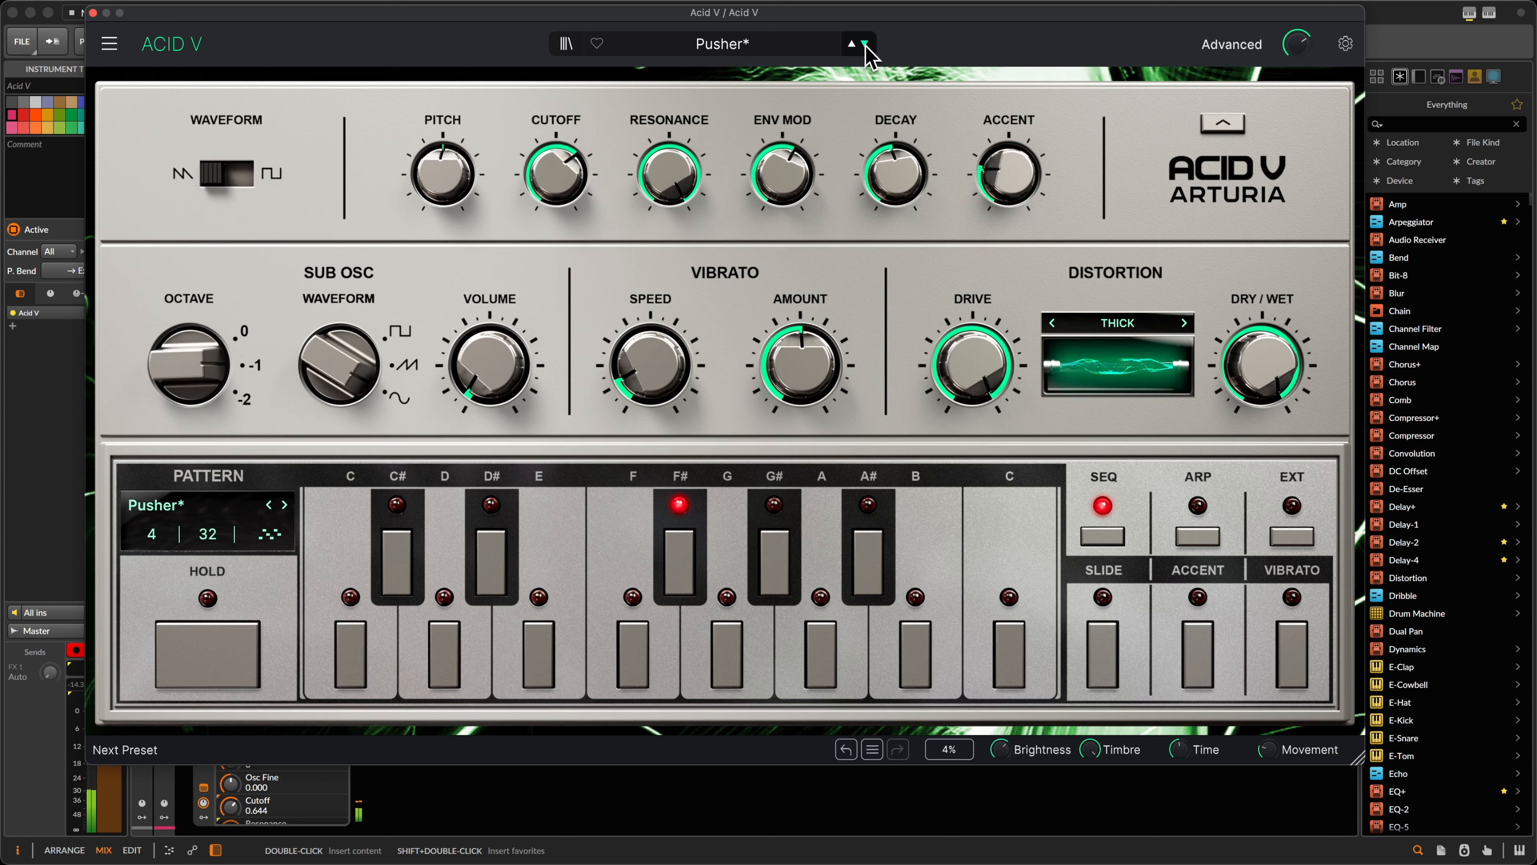
{"action": "left_click", "coordinate": [865, 45]}
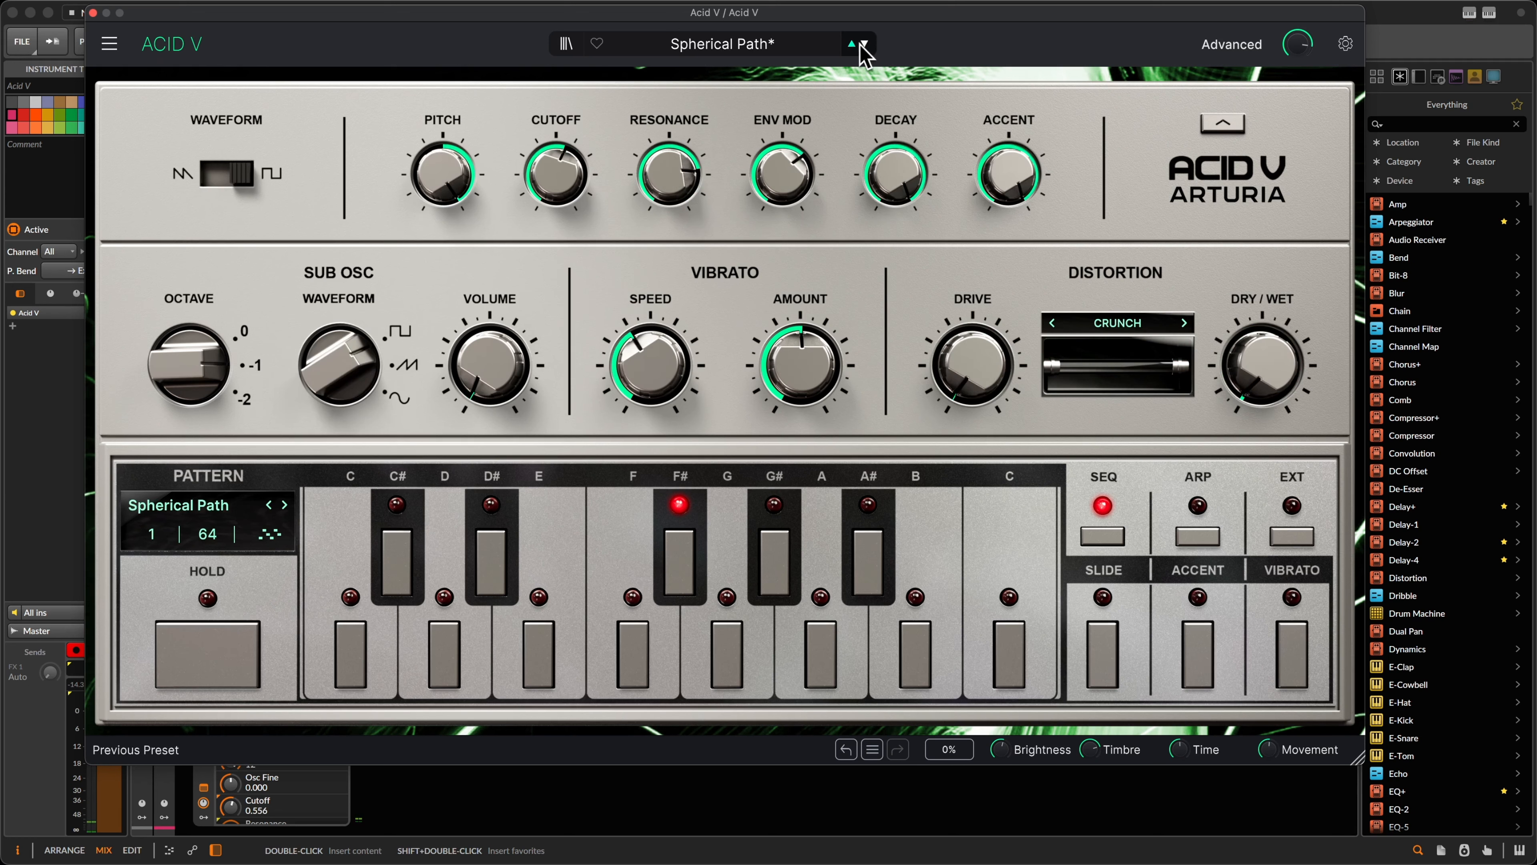
{"action": "left_click", "coordinate": [852, 45]}
{"action": "left_click", "coordinate": [865, 44]}
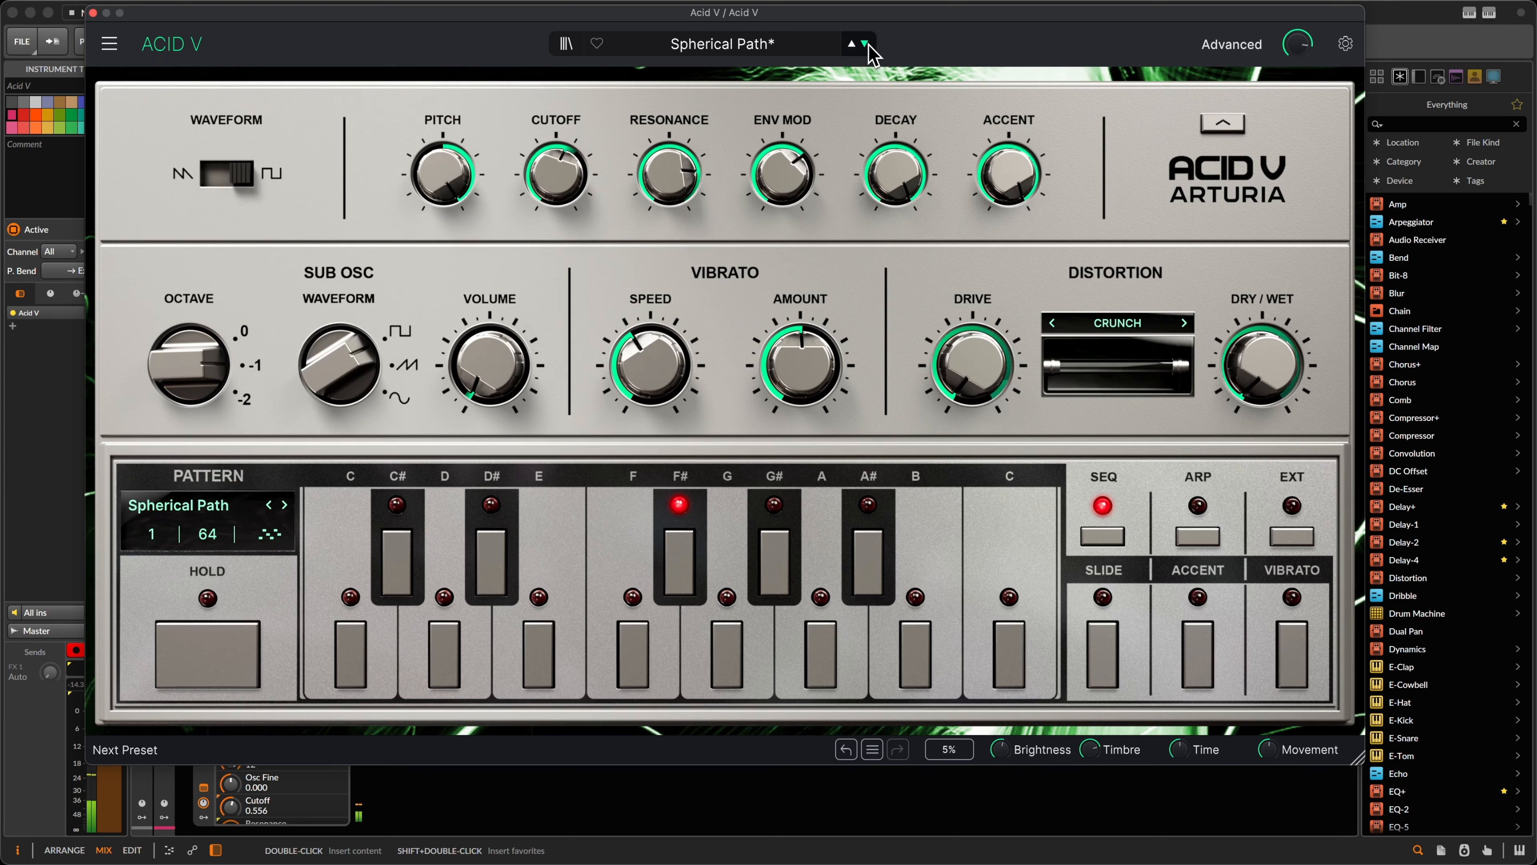
{"action": "left_click", "coordinate": [865, 45]}
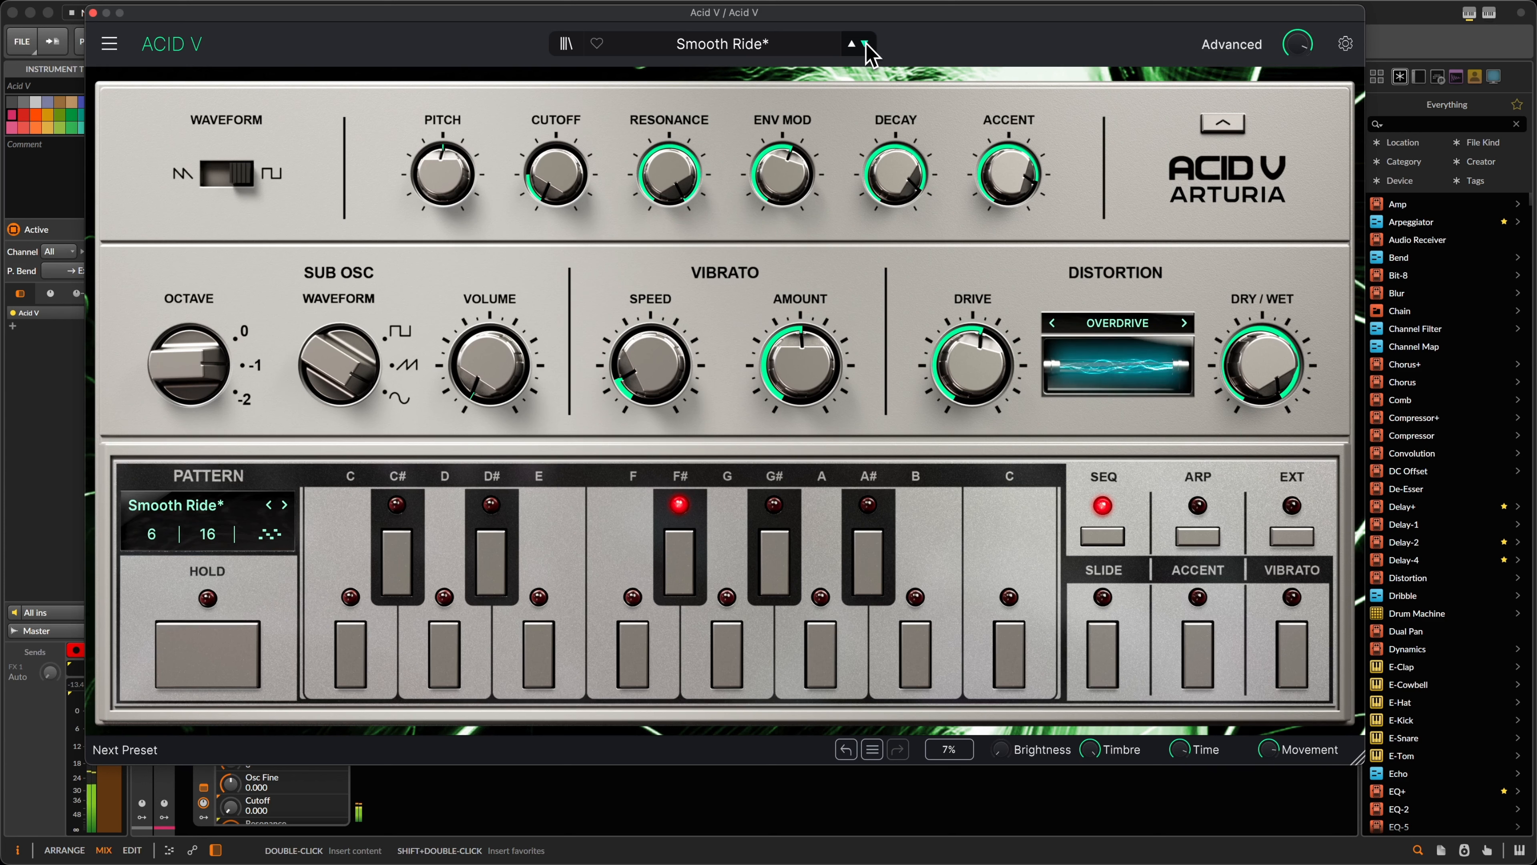
{"action": "left_click", "coordinate": [866, 44]}
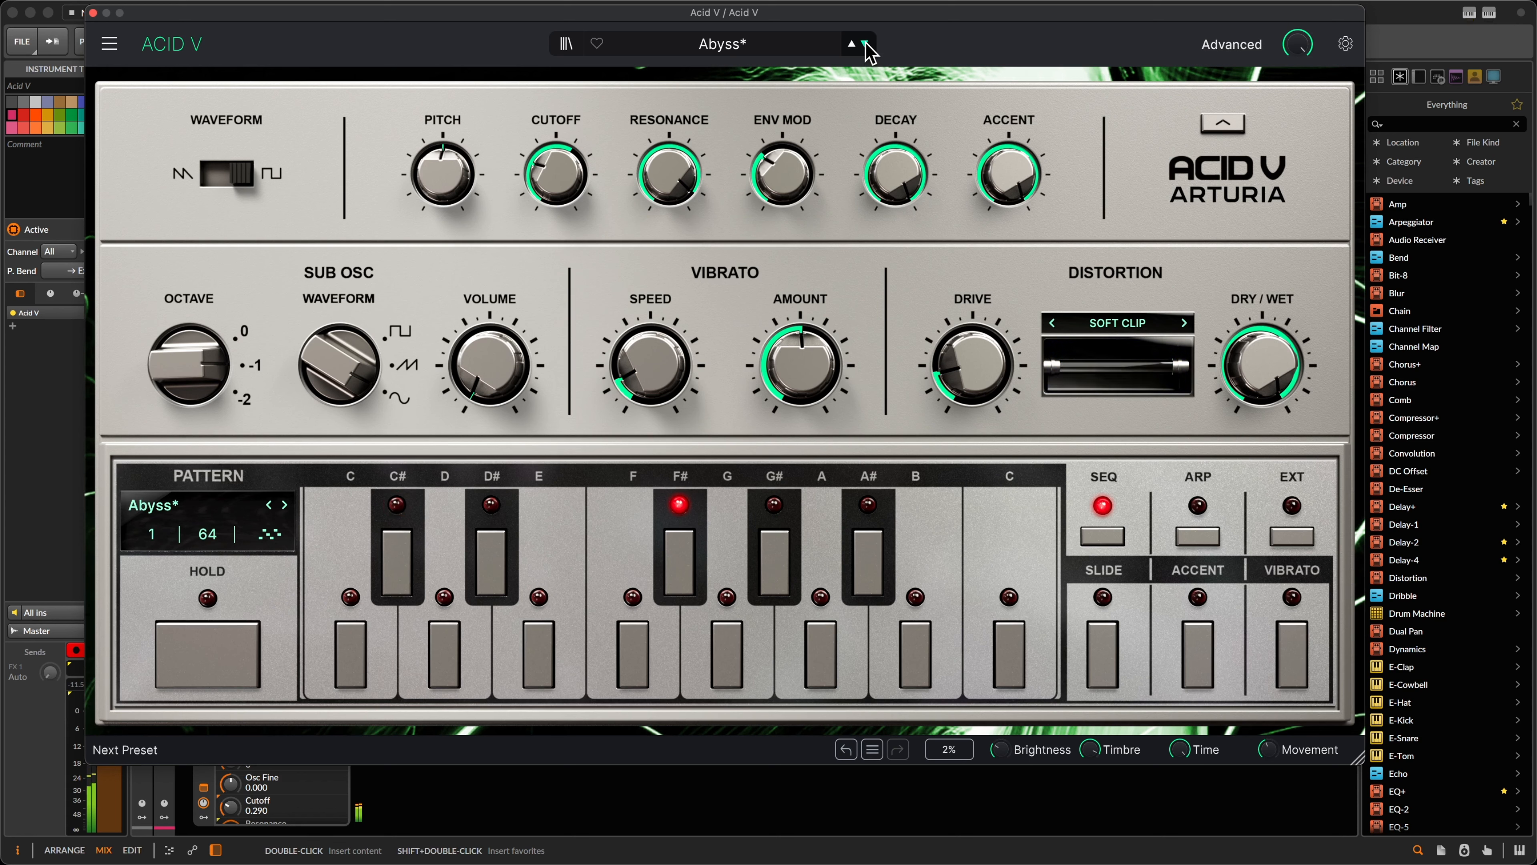
{"action": "left_click", "coordinate": [866, 44]}
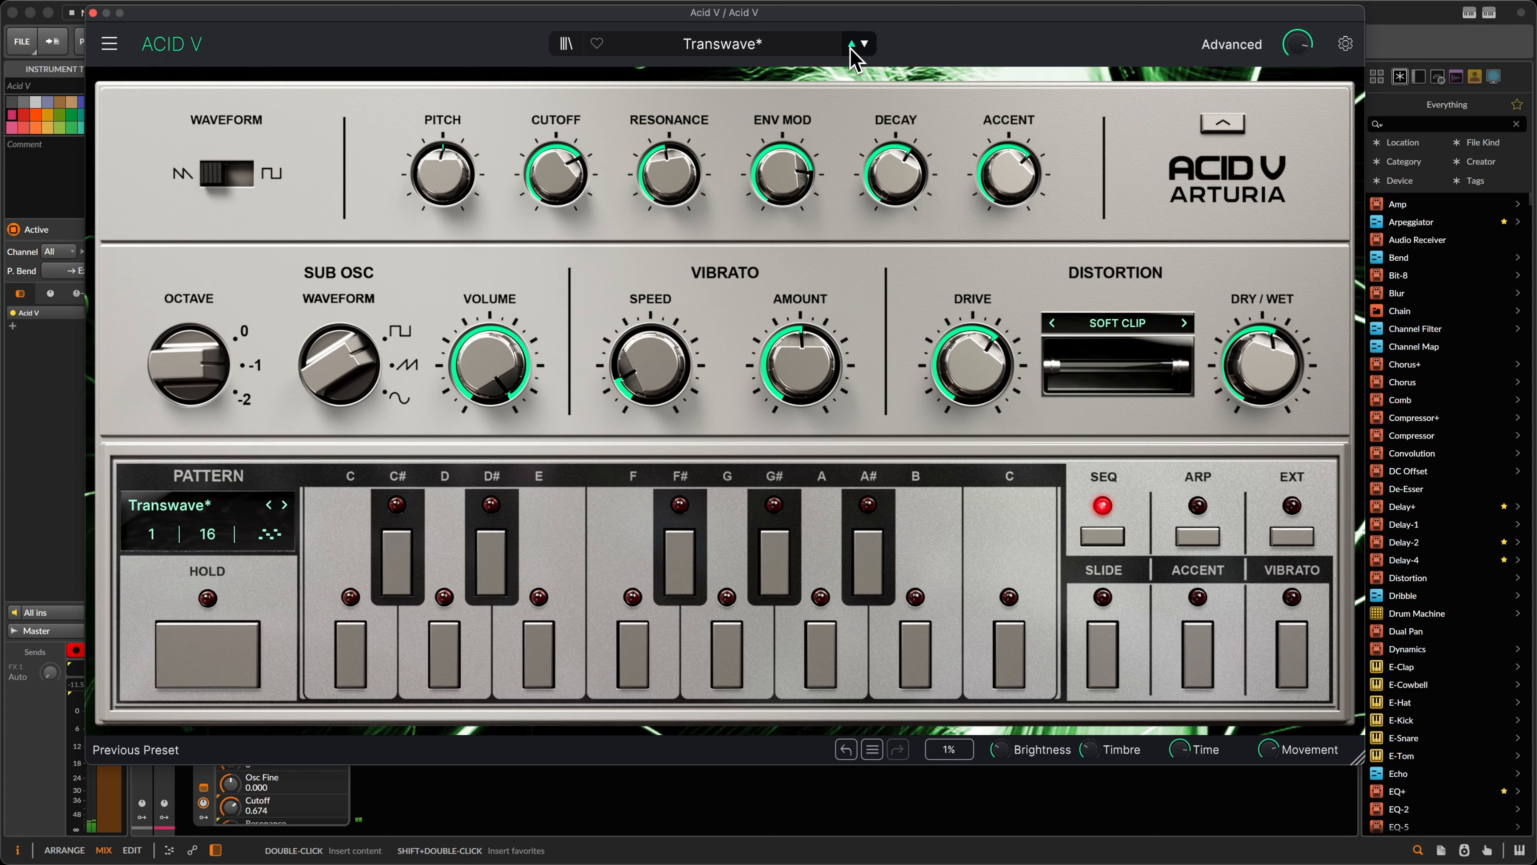
{"action": "left_click", "coordinate": [851, 45]}
{"action": "left_click", "coordinate": [852, 44]}
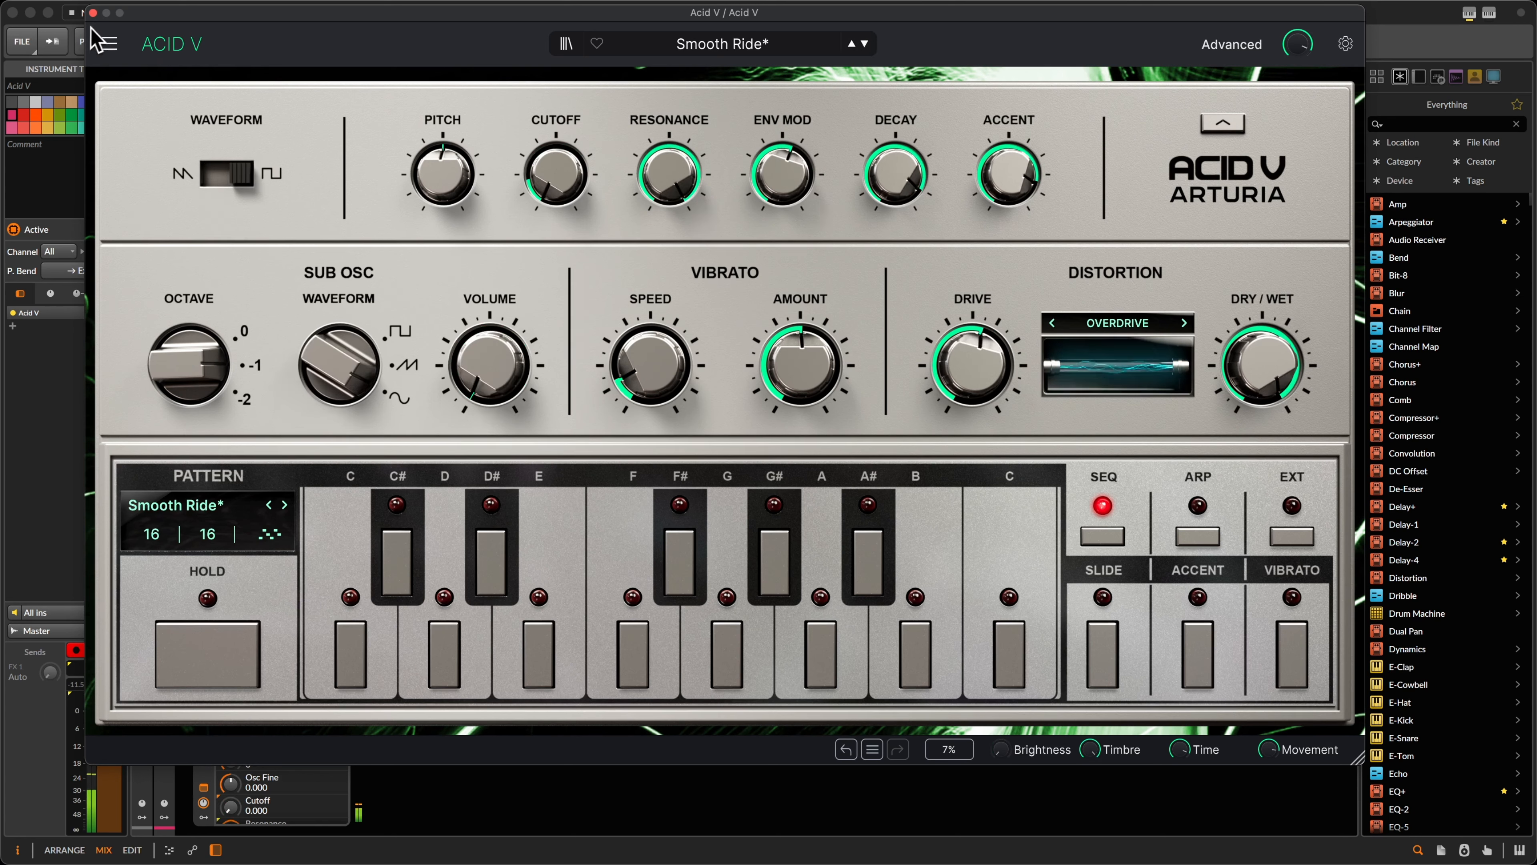
{"action": "left_click", "coordinate": [93, 12]}
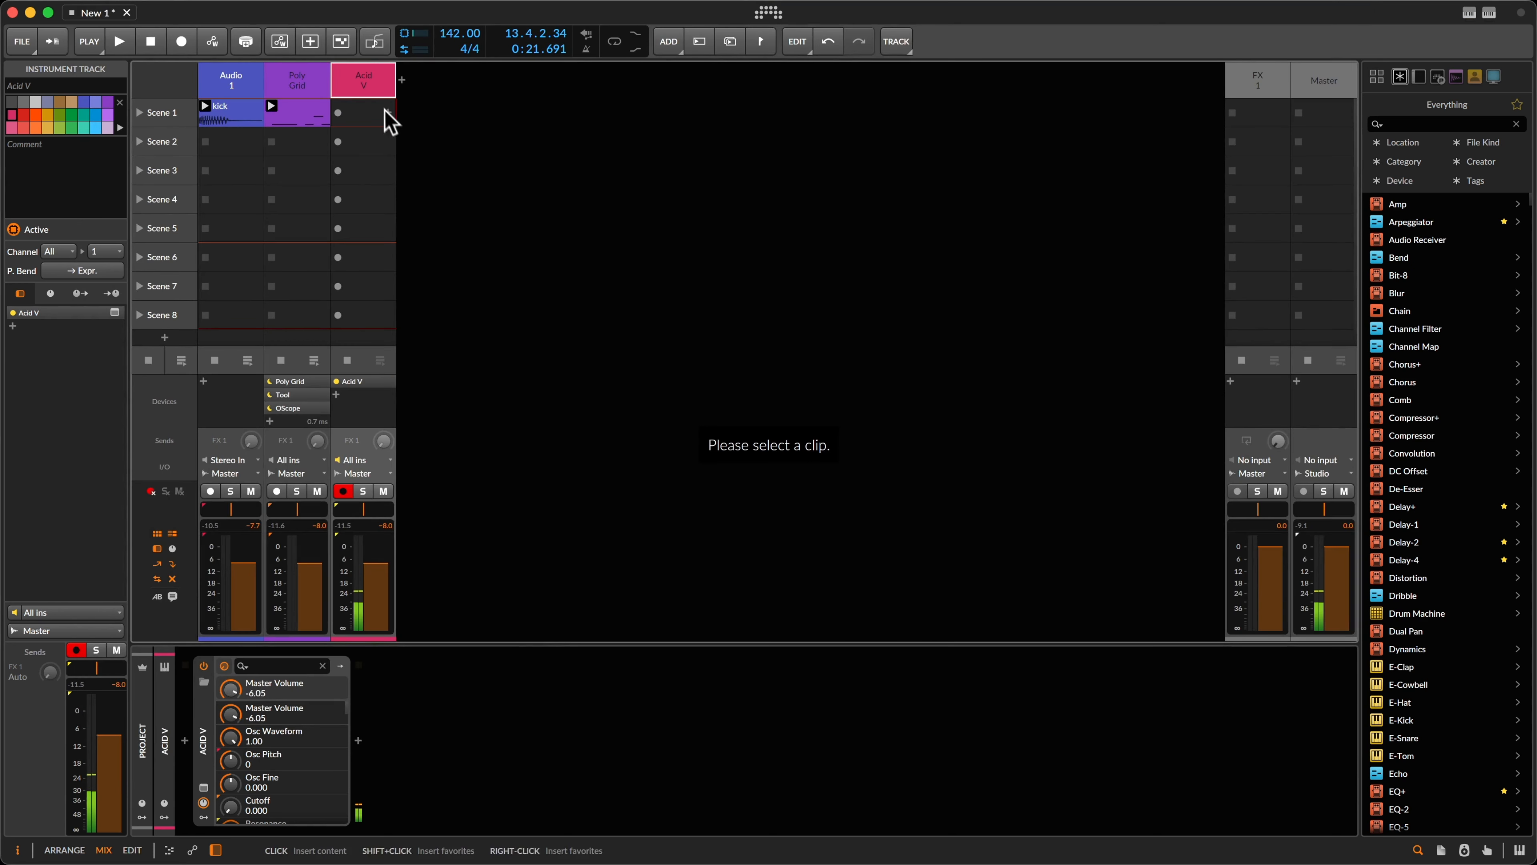
Step: Add an Acid V clip in Scene 1, play the clips from 1.1.1, and show Acid V's window
{"action": "double_click", "coordinate": [370, 114]}
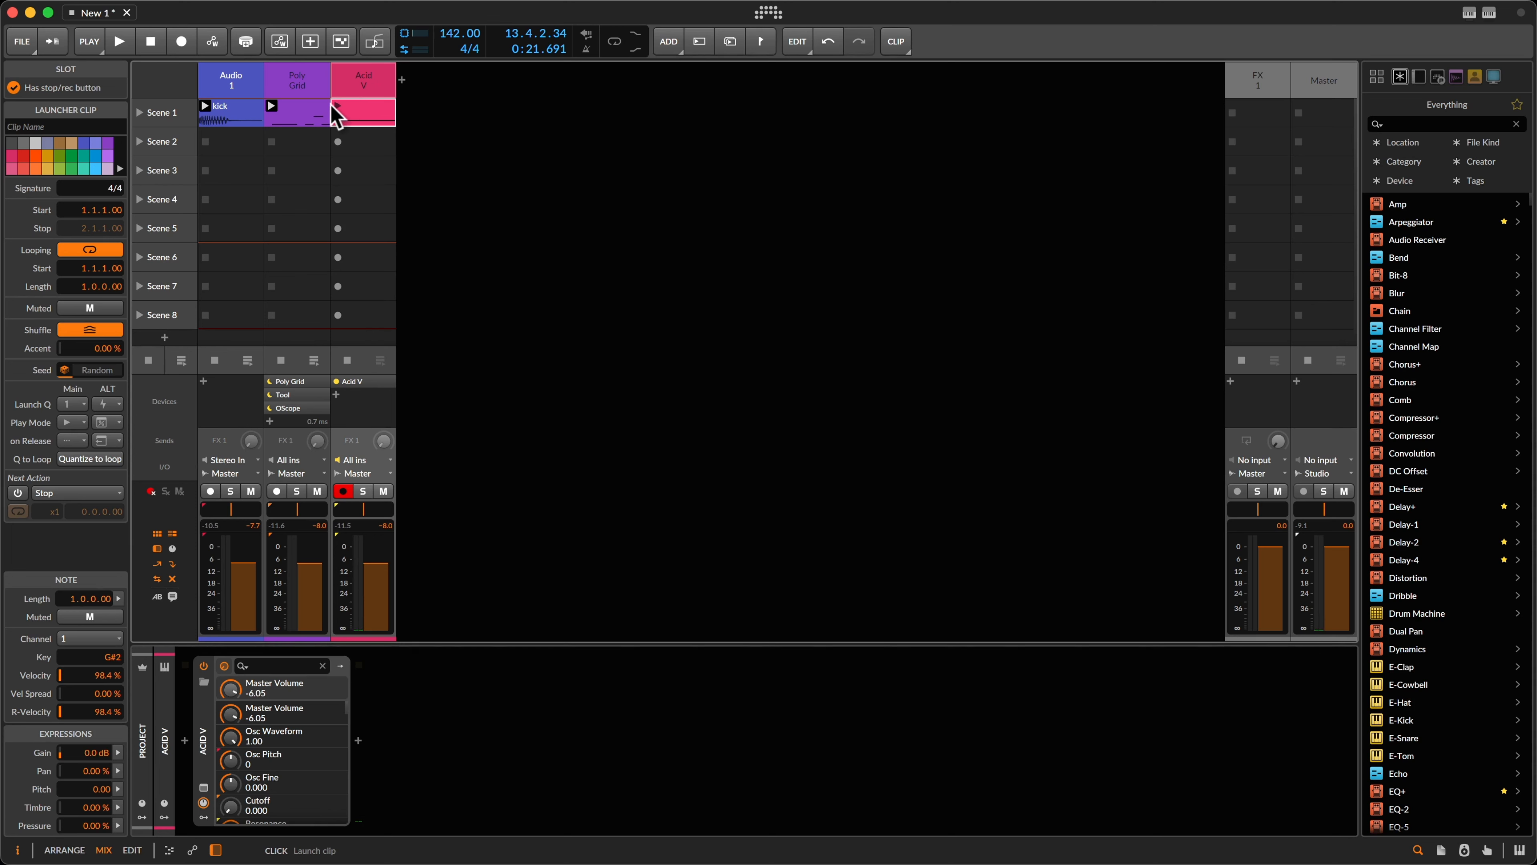
{"action": "key", "text": "space"}
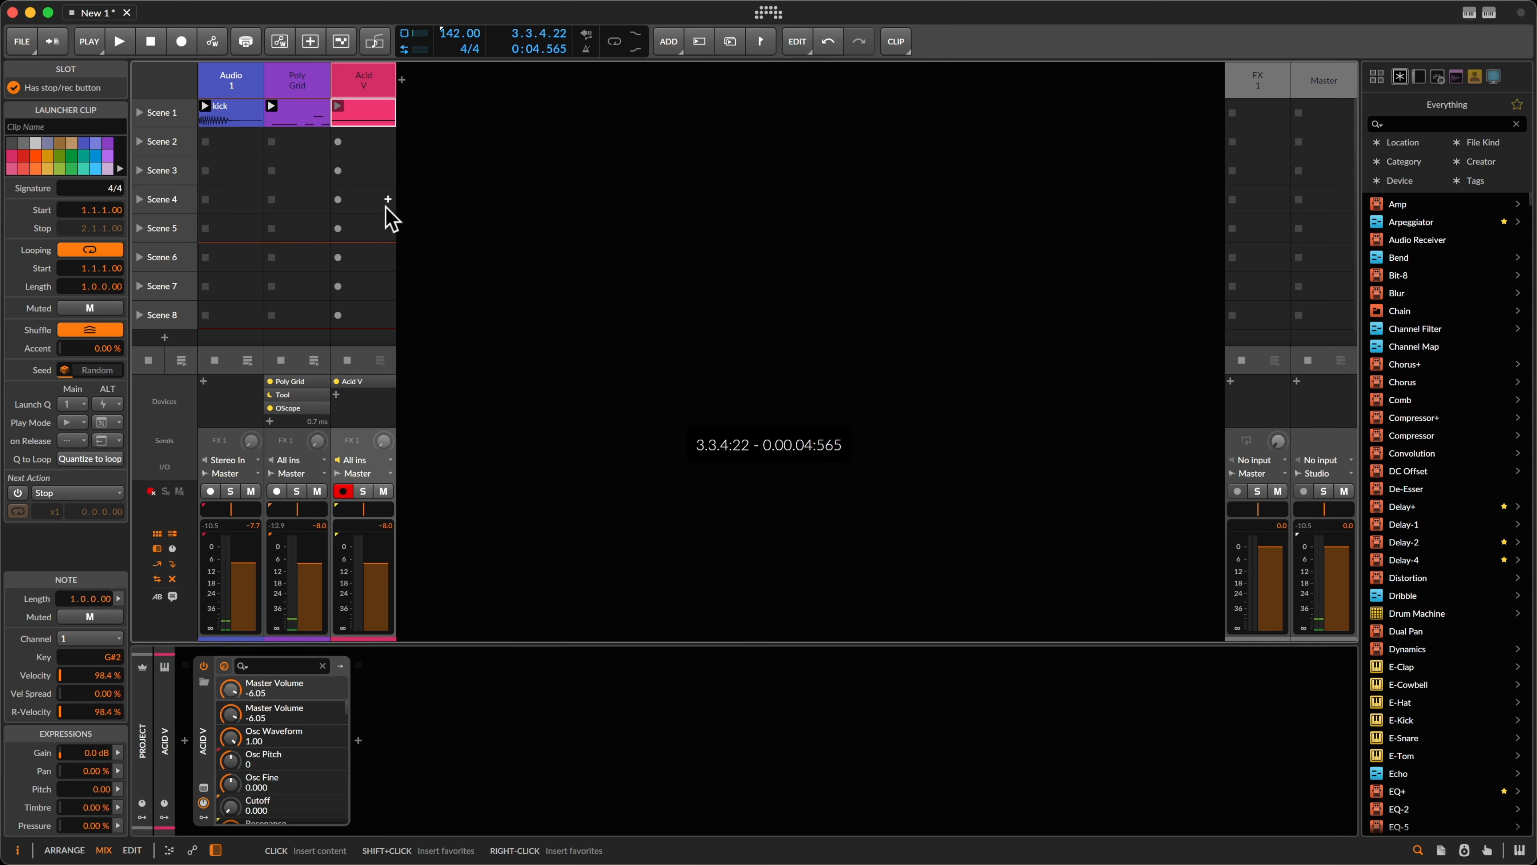
{"action": "key", "text": "Home"}
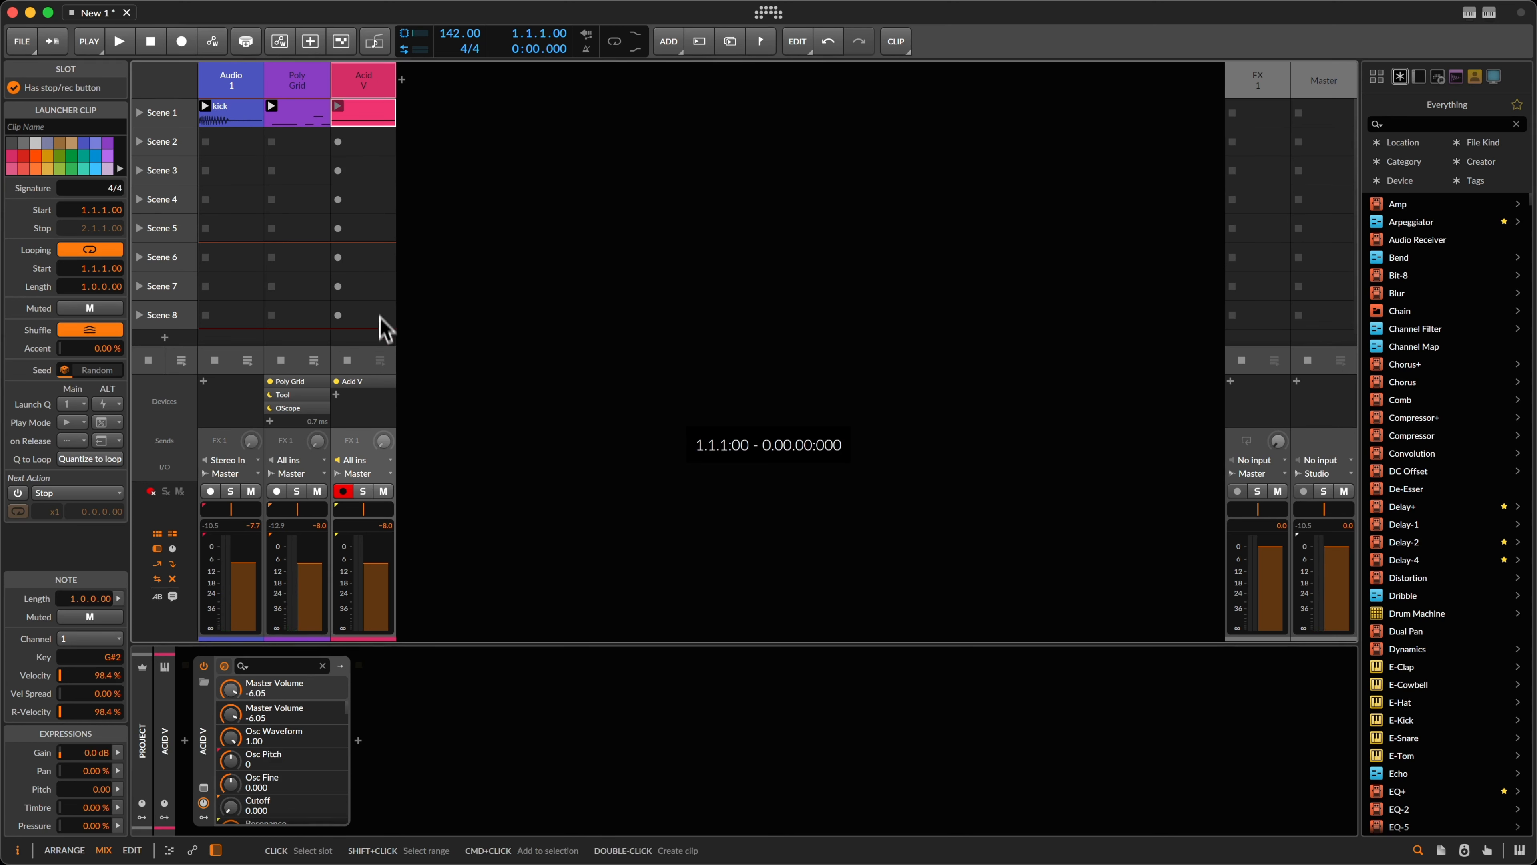
{"action": "left_click", "coordinate": [338, 106]}
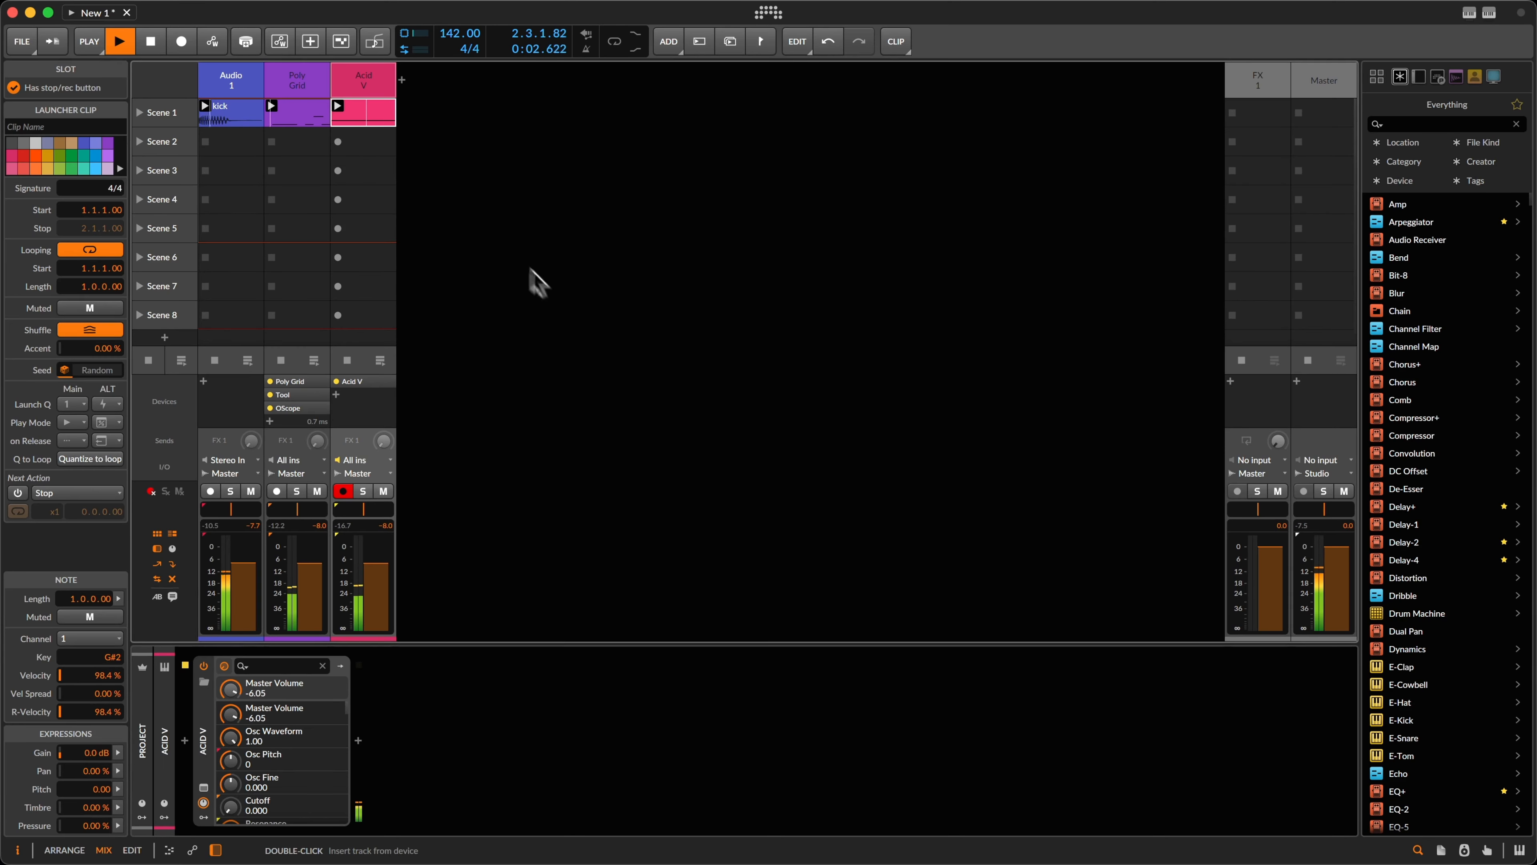
{"action": "left_click", "coordinate": [203, 802]}
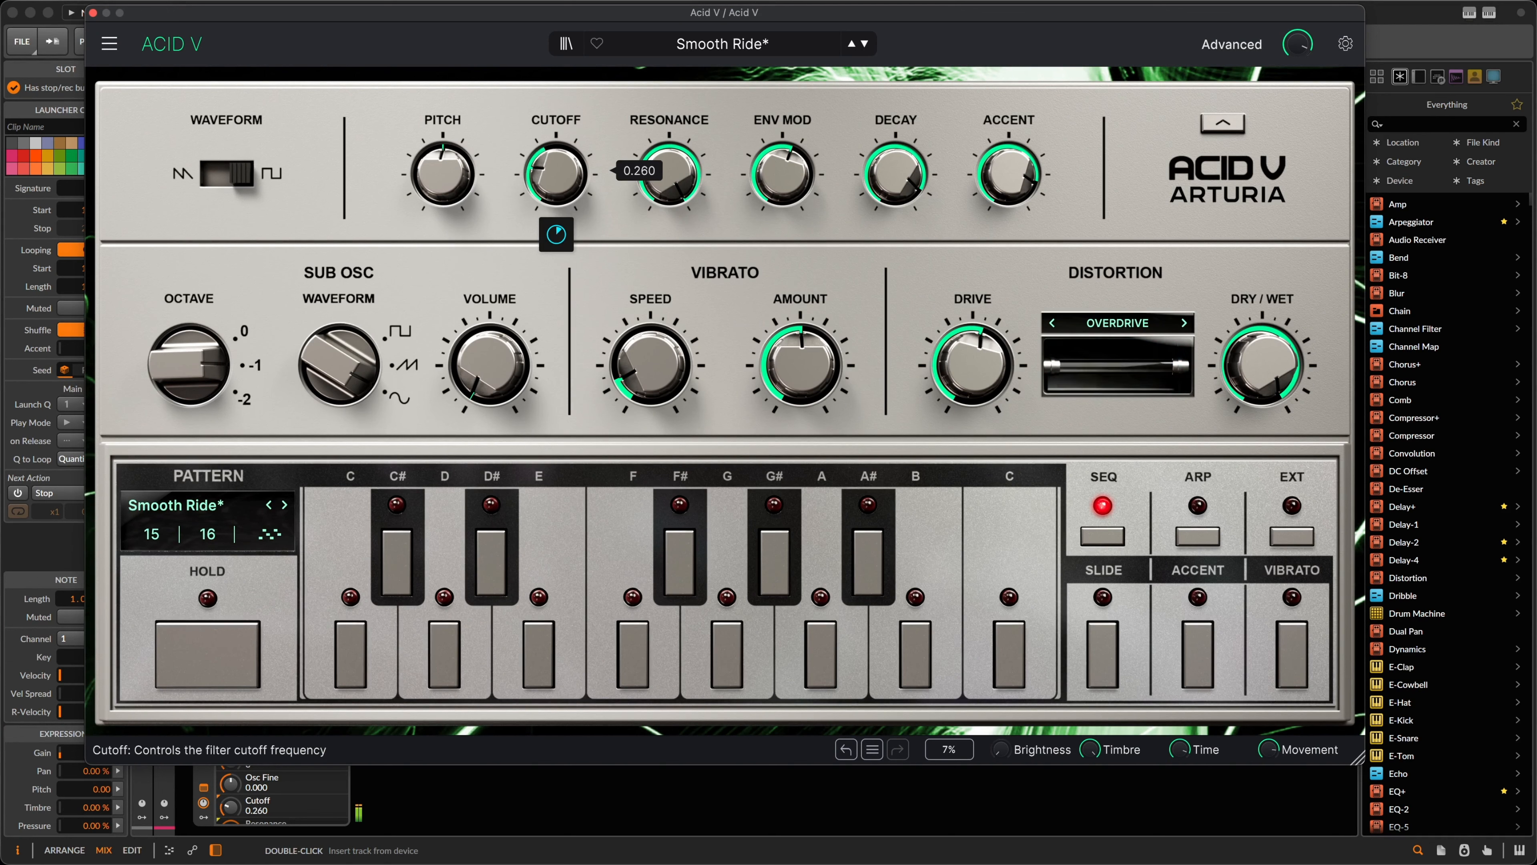
Step: Raise Acid V's cutoff and Multiband low-band ratio, lift the Param EQ dip to −3.92, close the window
{"action": "mouse_move", "coordinate": [555, 173]}
{"action": "left_mouse_down"}
{"action": "mouse_move", "coordinate": [555, 141]}
{"action": "mouse_move", "coordinate": [555, 168]}
{"action": "left_mouse_up"}
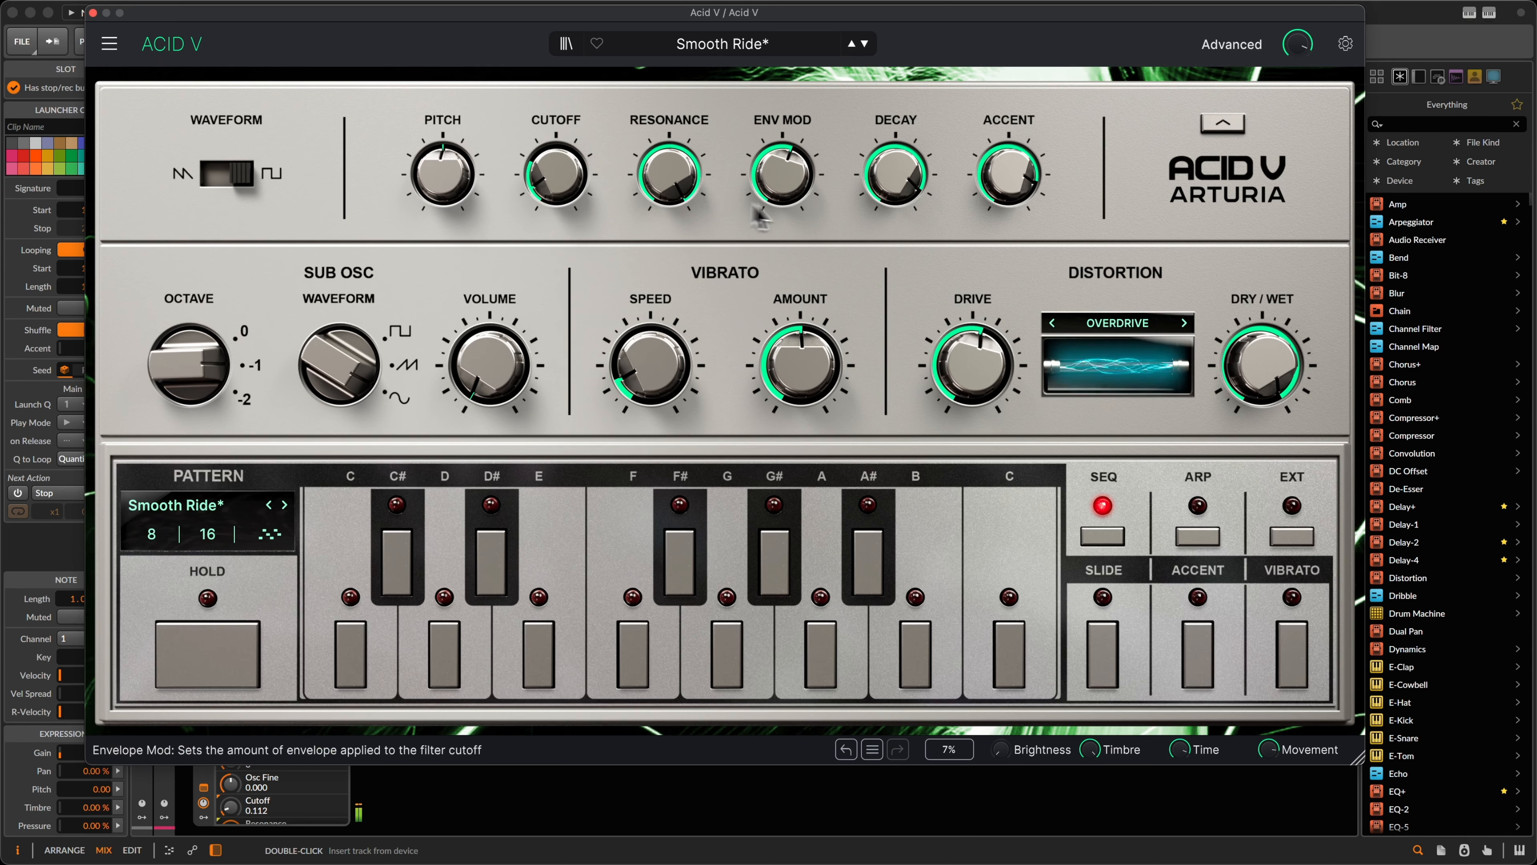
{"action": "left_click", "coordinate": [1234, 44]}
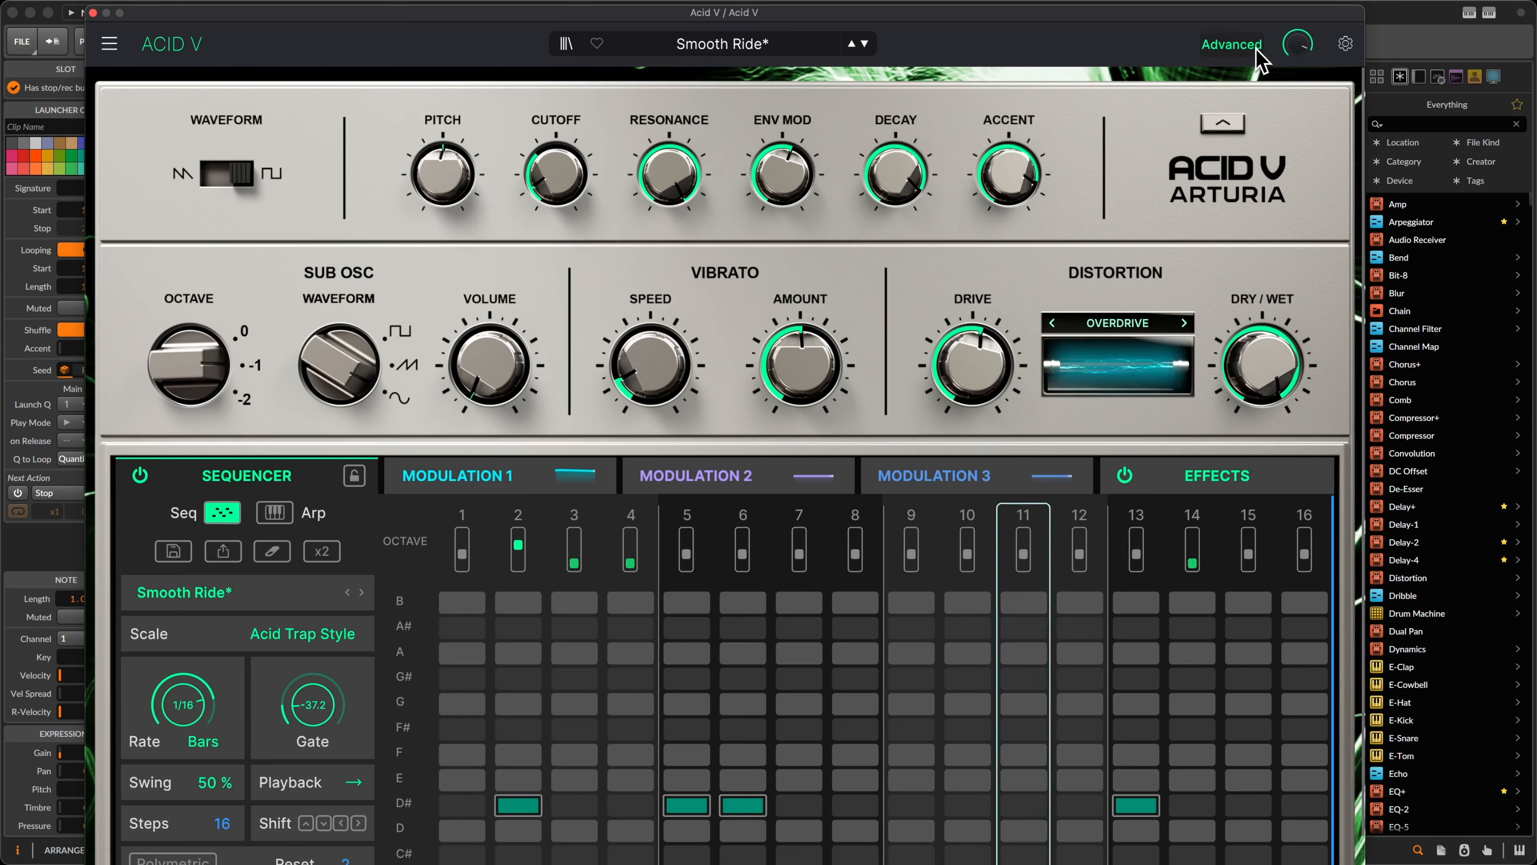
{"action": "left_click", "coordinate": [1215, 484]}
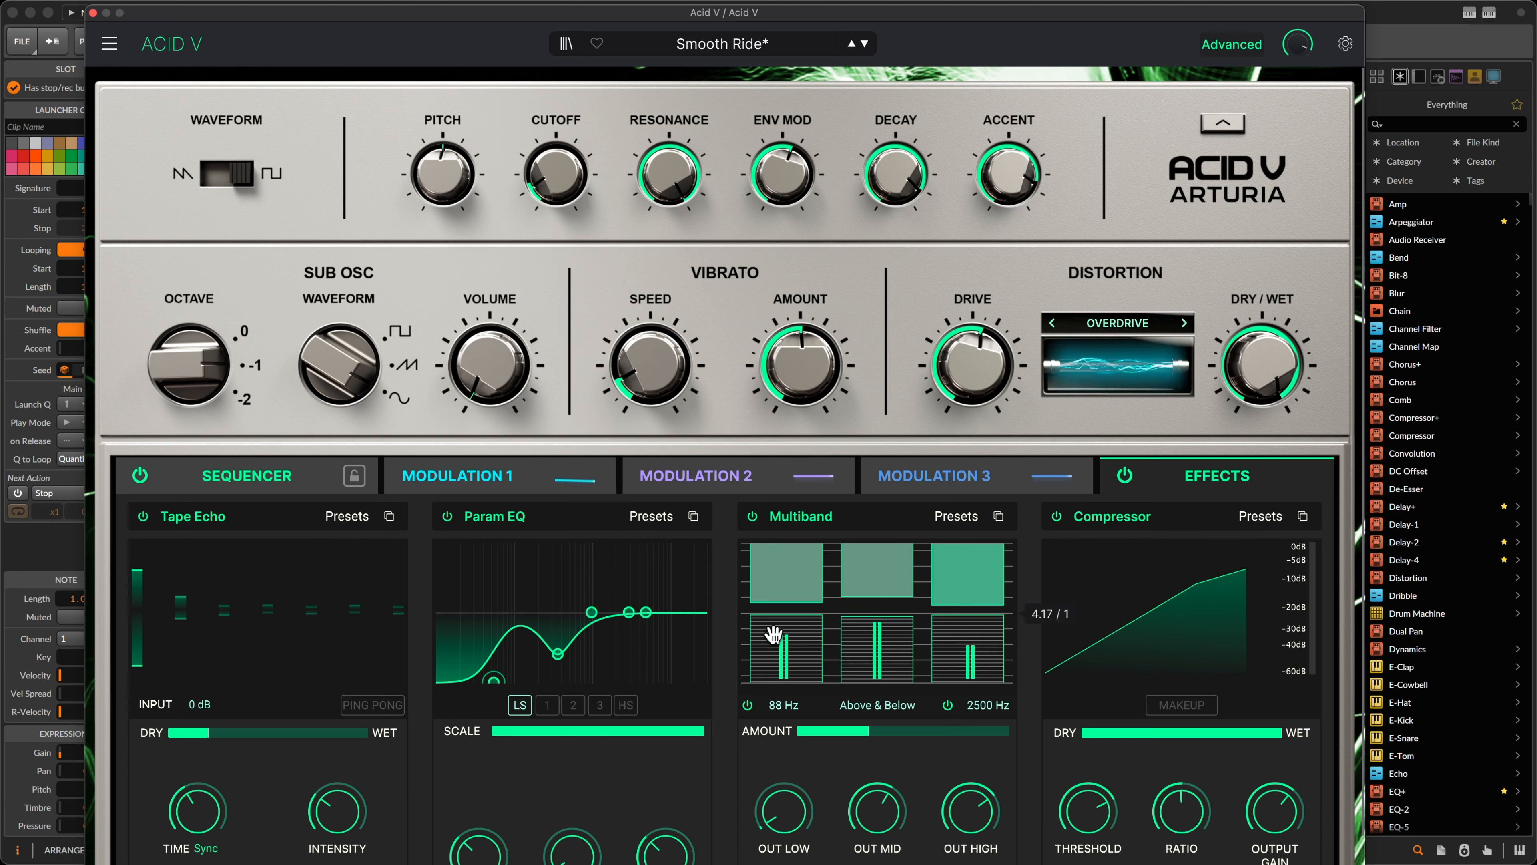
{"action": "left_click_drag", "start_coordinate": [773, 634], "coordinate": [773, 599]}
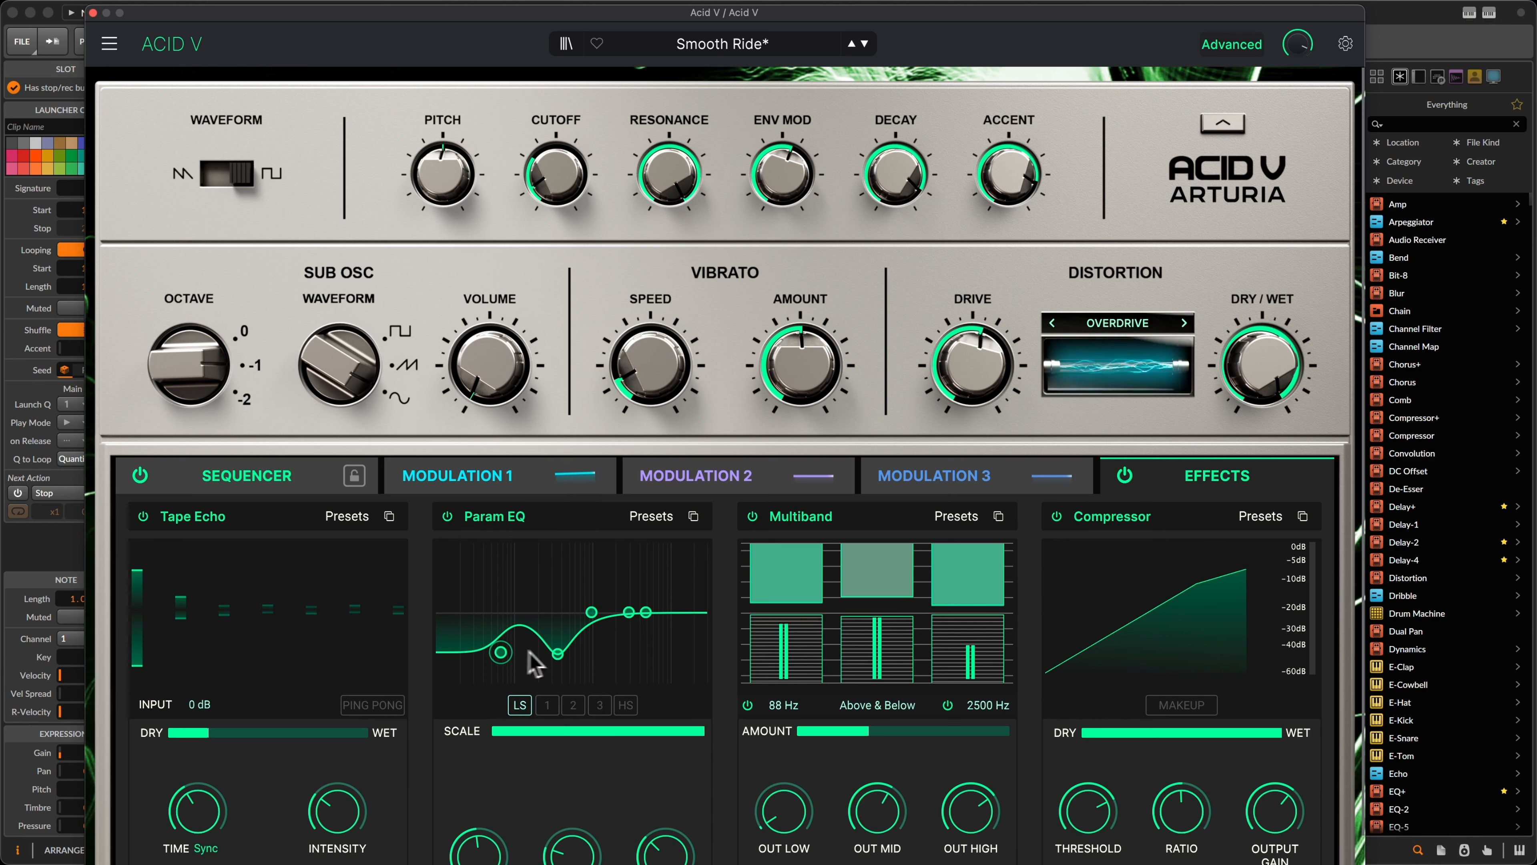
{"action": "left_click_drag", "start_coordinate": [557, 654], "coordinate": [563, 635]}
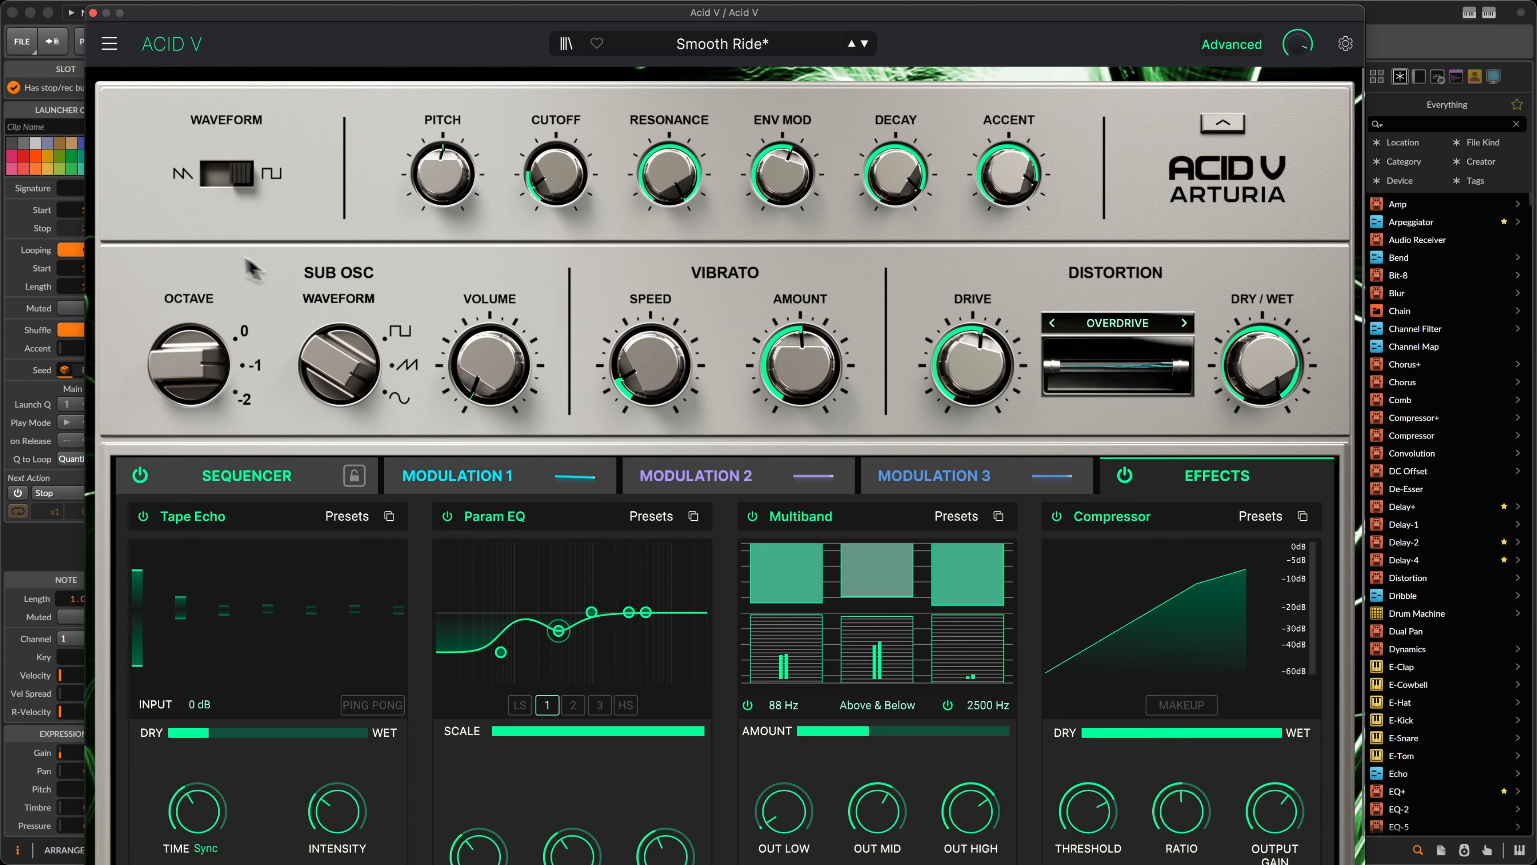
{"action": "left_click", "coordinate": [92, 13]}
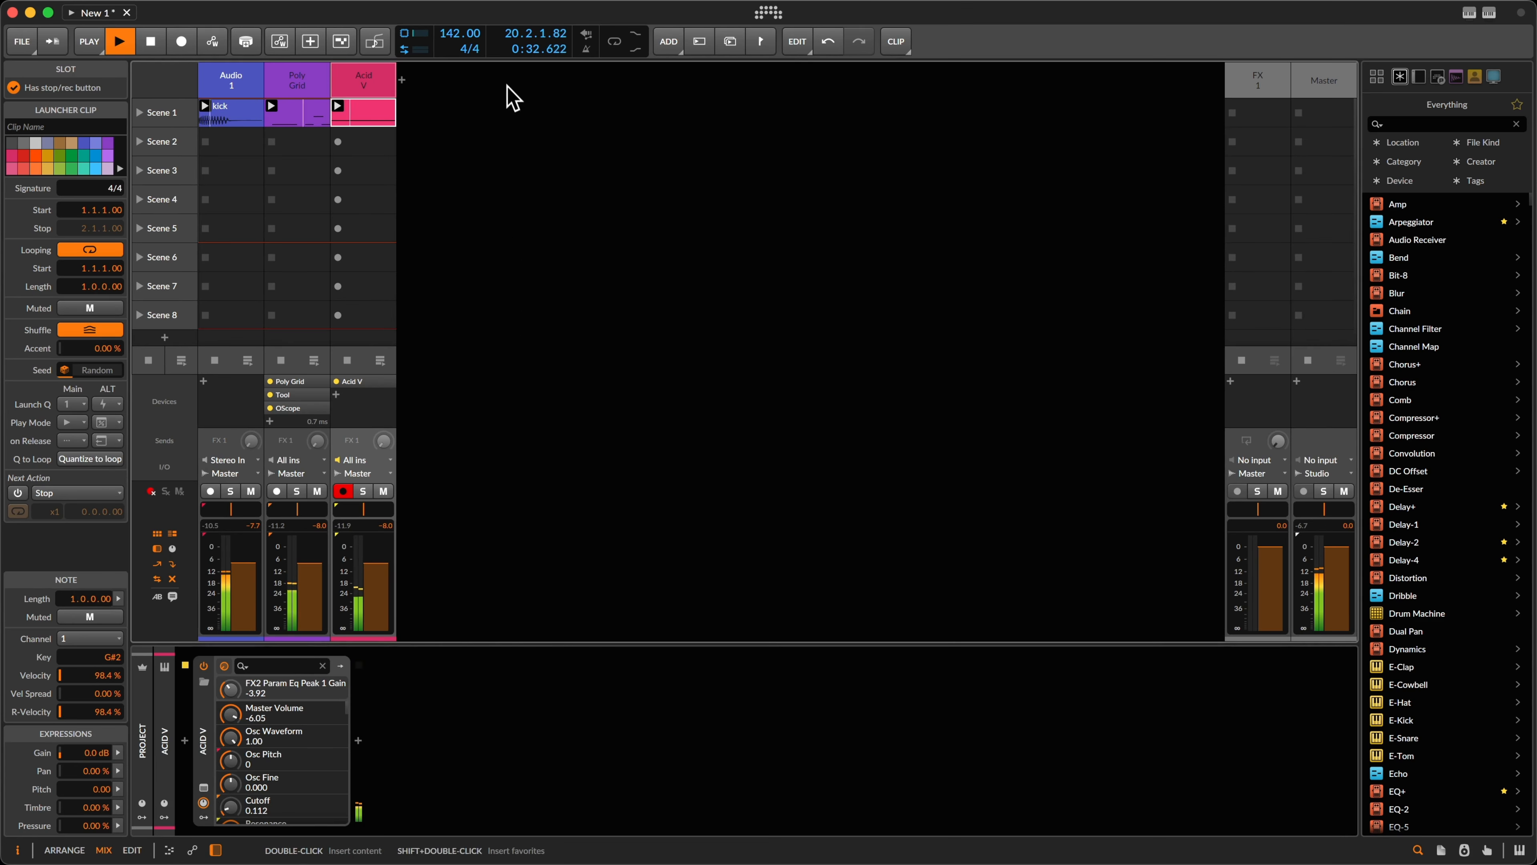
Step: Stop playback and insert EQ+ after Poly Grid on the Poly Grid track
{"action": "key", "text": "space"}
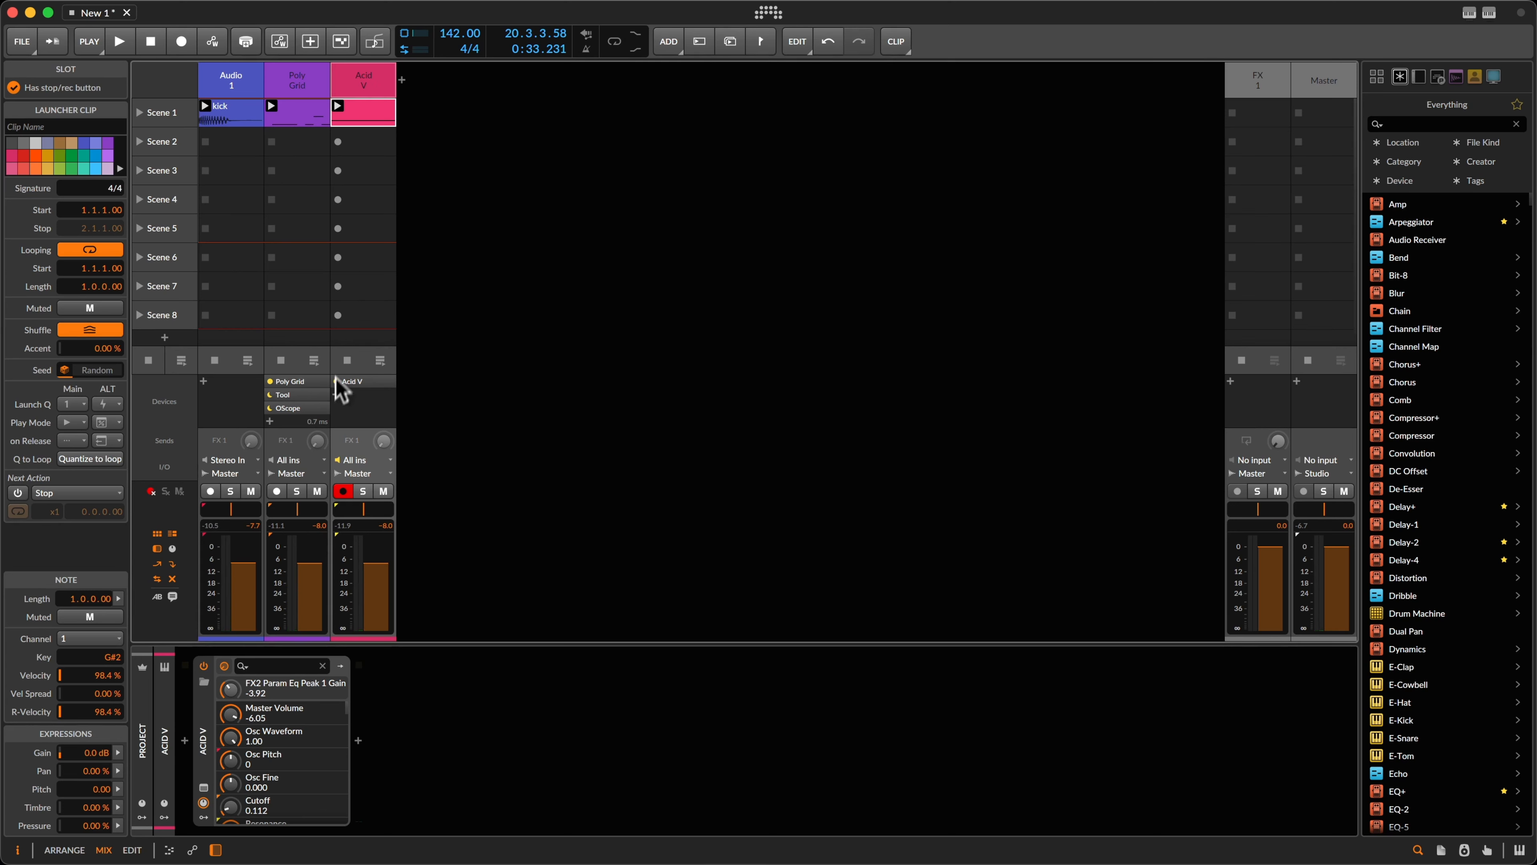
{"action": "left_click", "coordinate": [298, 78]}
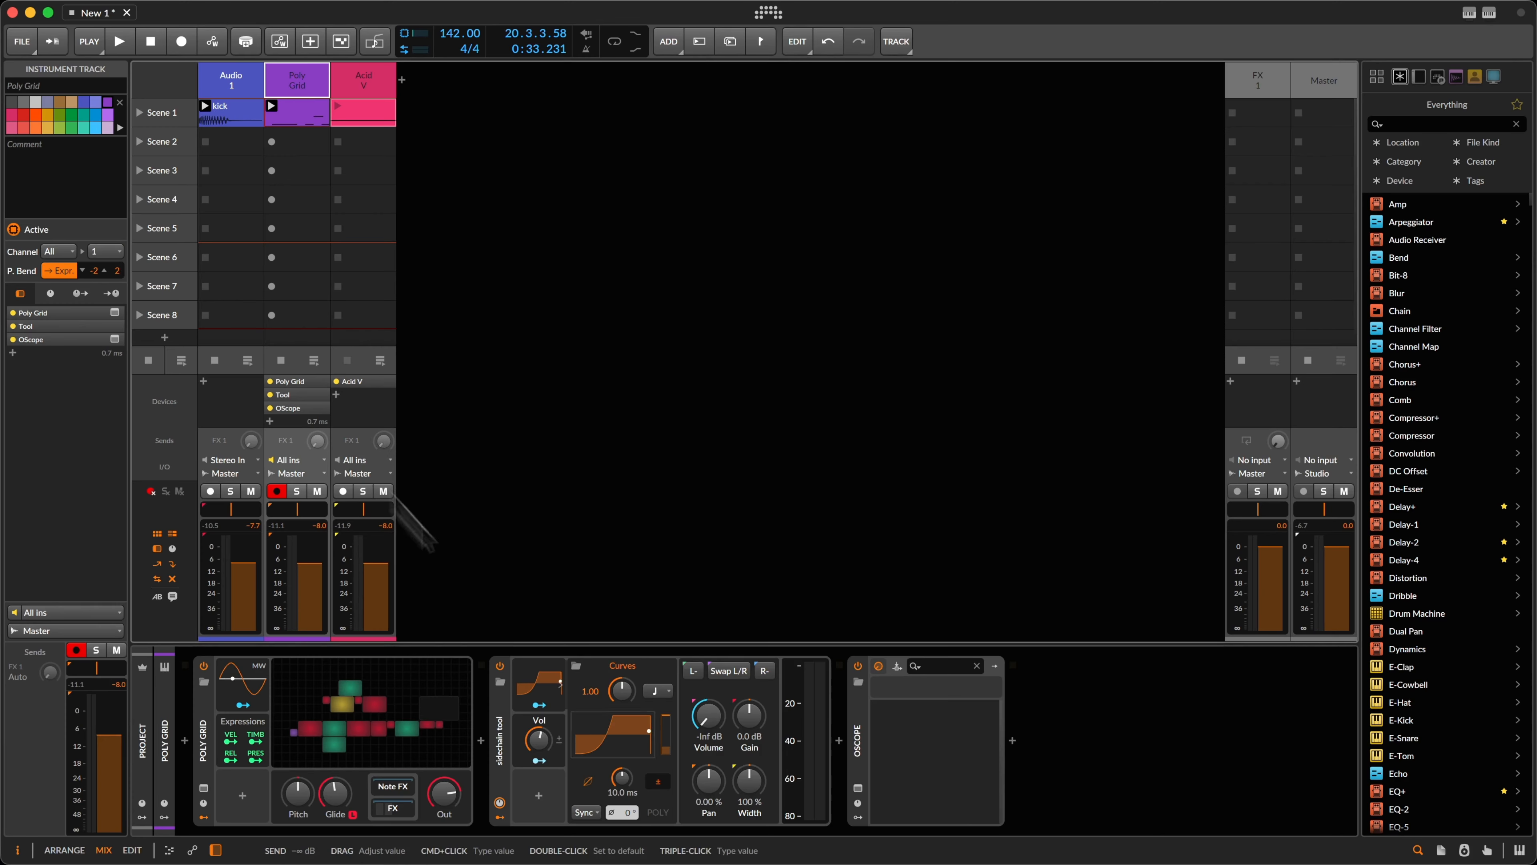
{"action": "left_click", "coordinate": [481, 740]}
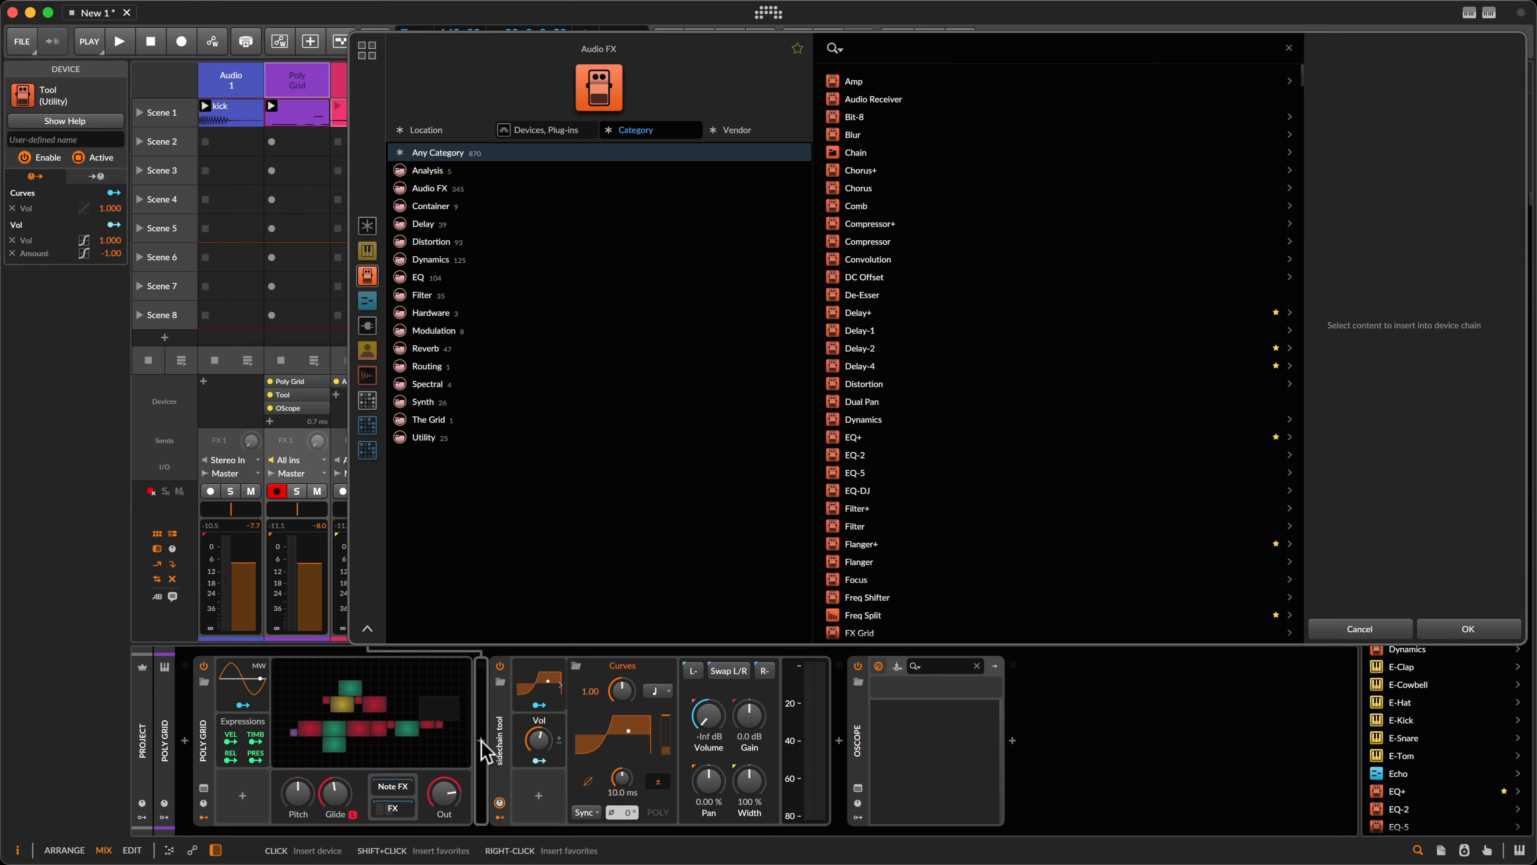
{"action": "type", "text": "eq"}
{"action": "key", "text": "Return"}
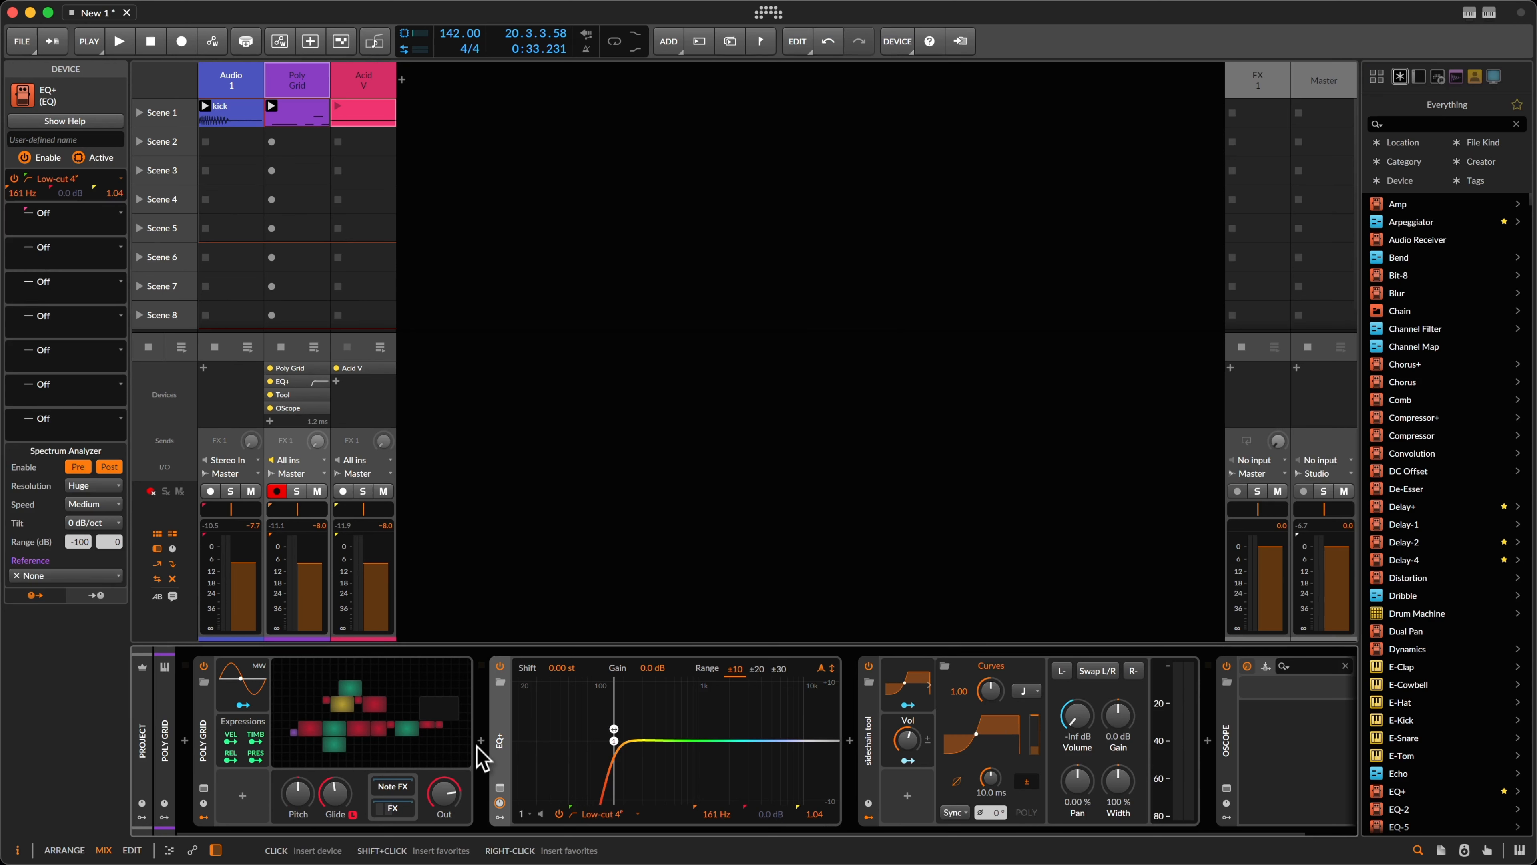
Step: Replace the default EQ+ bands with bells cutting about 2.9 dB near 311 Hz and boosting 1.80 kHz
{"action": "double_click", "coordinate": [613, 738]}
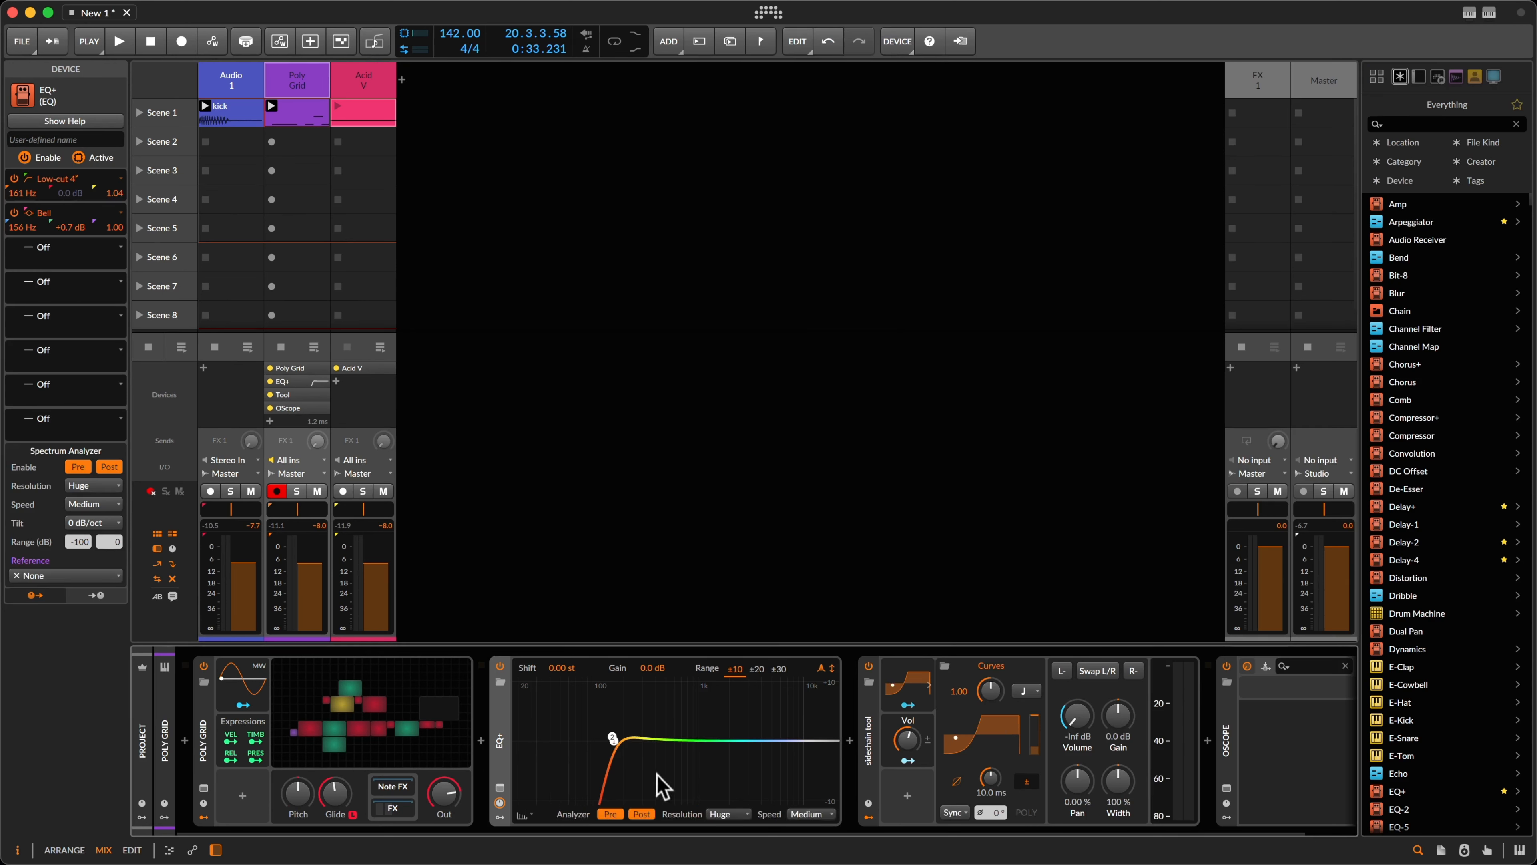
{"action": "double_click", "coordinate": [613, 739]}
{"action": "double_click", "coordinate": [613, 740]}
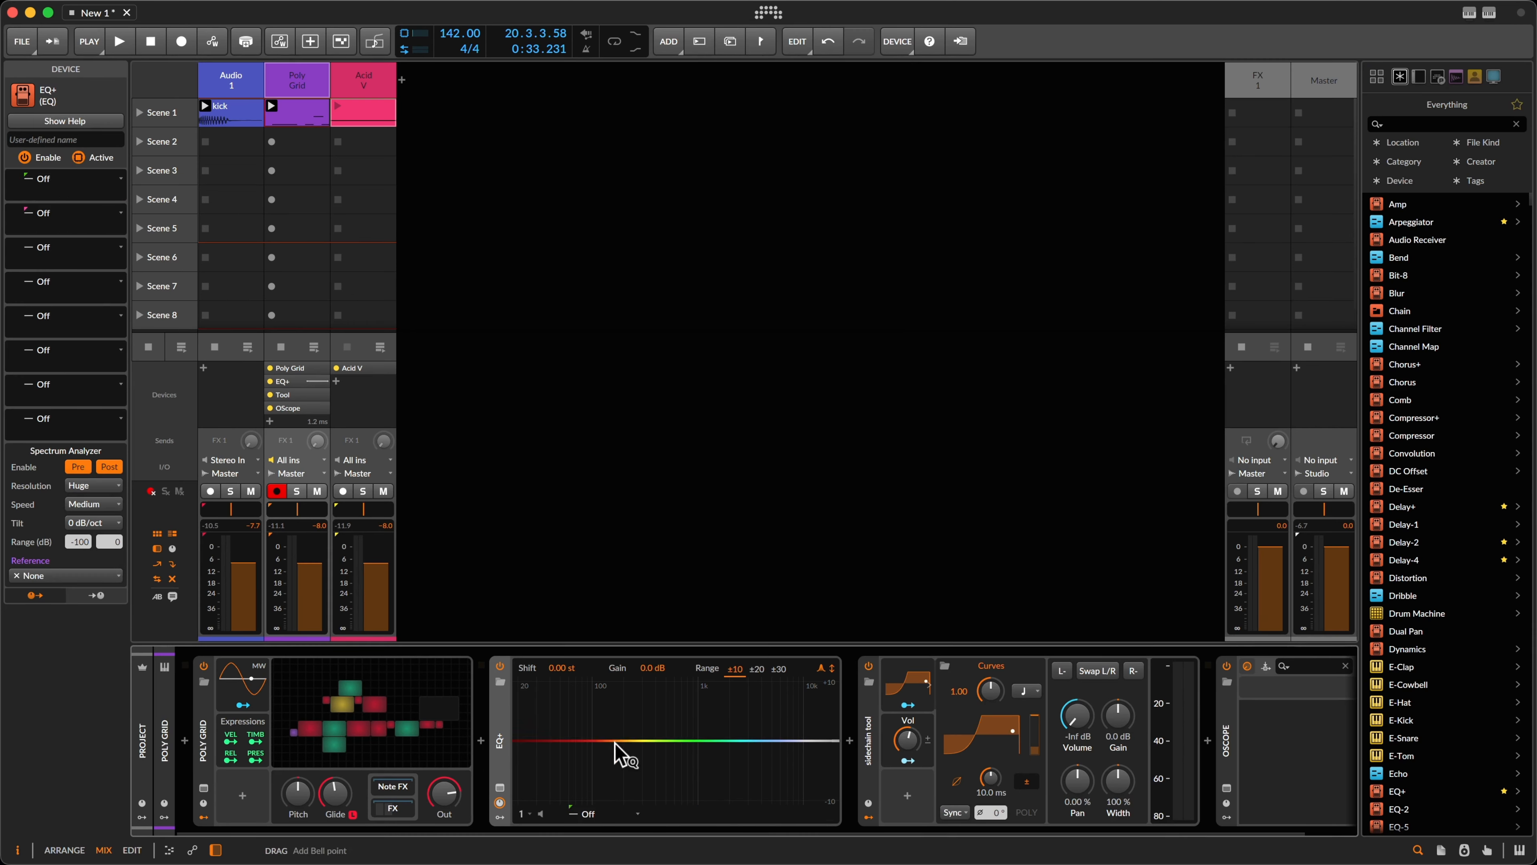
{"action": "left_click", "coordinate": [659, 749]}
{"action": "double_click", "coordinate": [661, 749]}
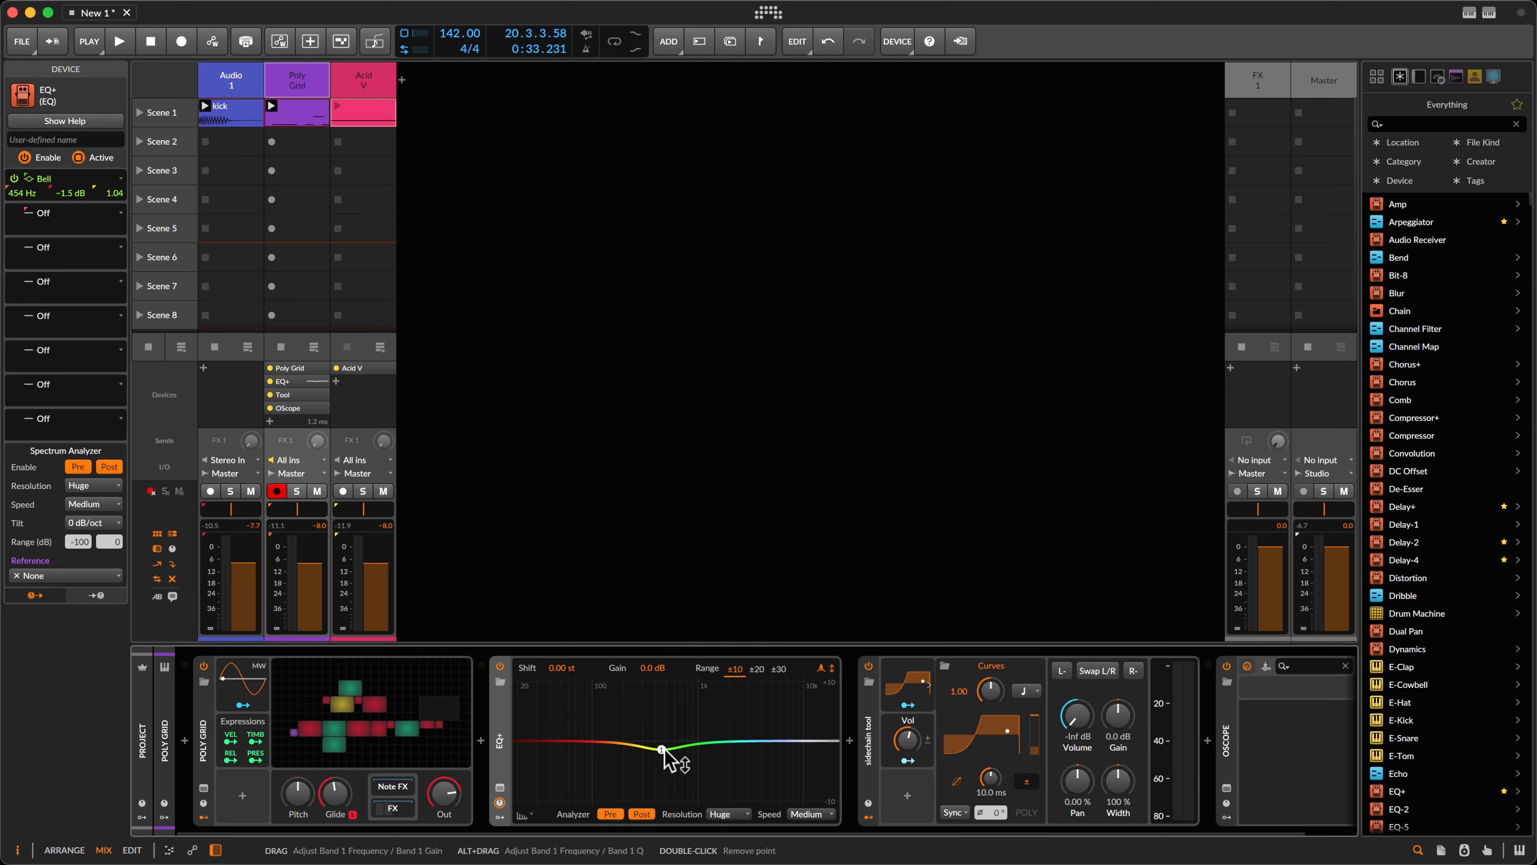
{"action": "mouse_move", "coordinate": [664, 751]}
{"action": "left_mouse_down"}
{"action": "mouse_move", "coordinate": [593, 733]}
{"action": "mouse_move", "coordinate": [645, 759]}
{"action": "left_mouse_up"}
{"action": "double_click", "coordinate": [725, 739]}
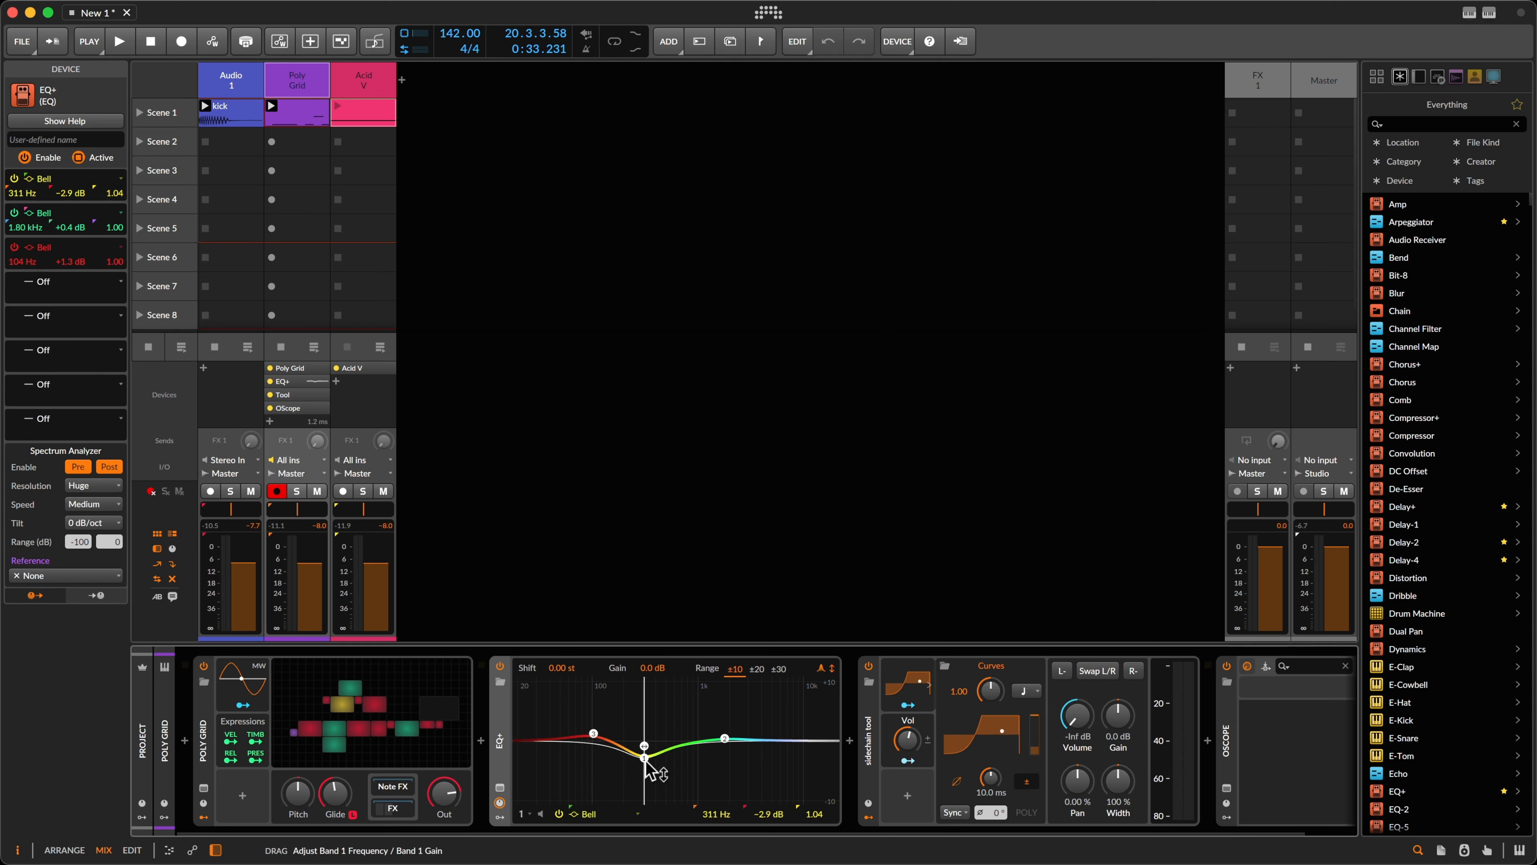
Step: Compare the sound with EQ+ bypassed and re-enabled during playback
{"action": "key", "text": "space"}
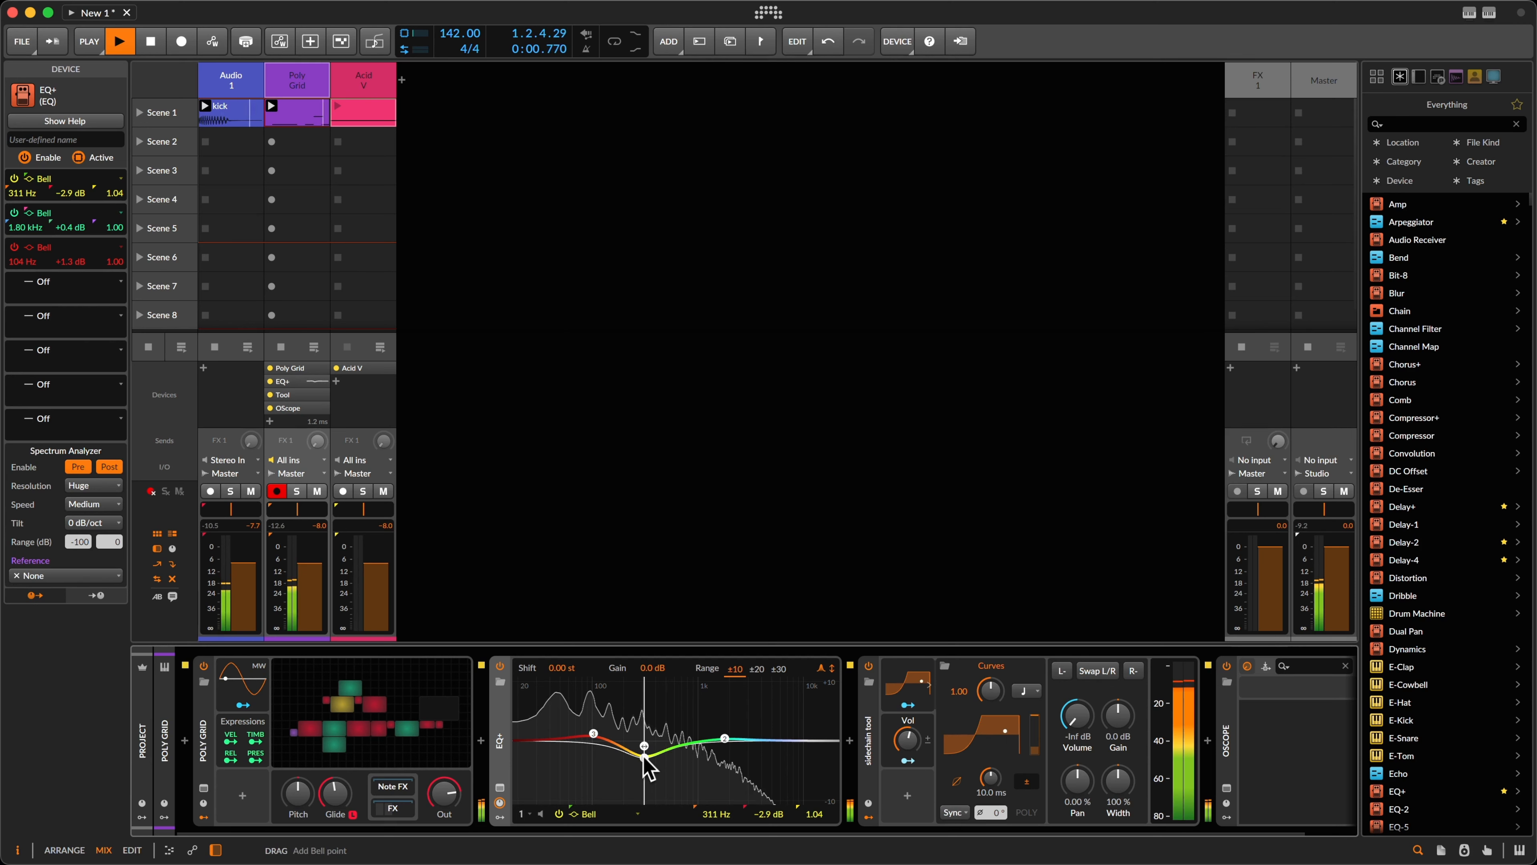
{"action": "left_click", "coordinate": [502, 668]}
{"action": "left_click", "coordinate": [501, 668]}
{"action": "key", "text": "space"}
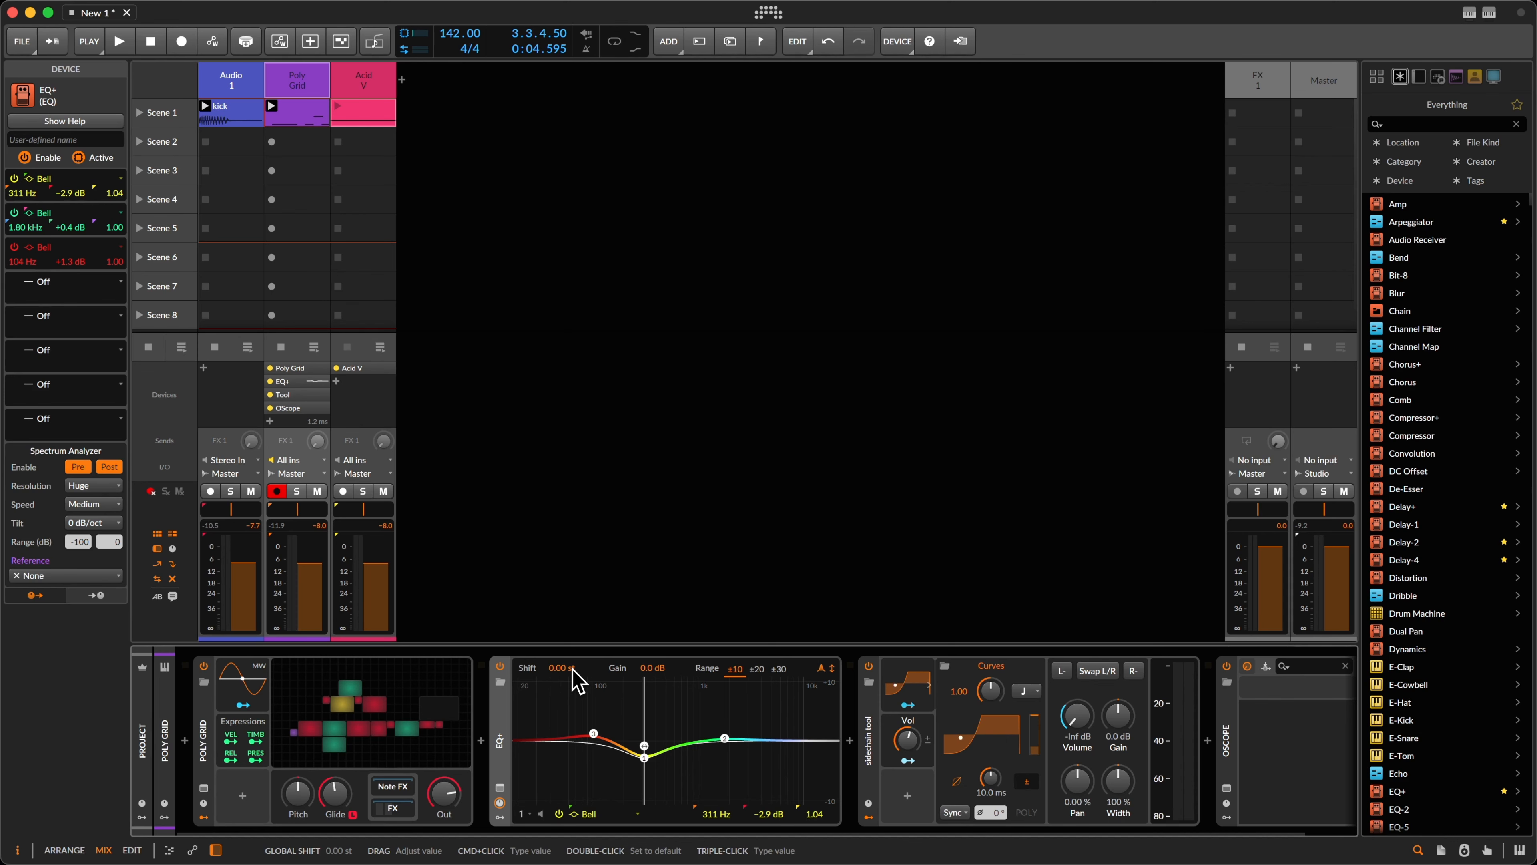
Step: Open the Poly Grid patch editor and start playback
{"action": "left_click", "coordinate": [436, 705]}
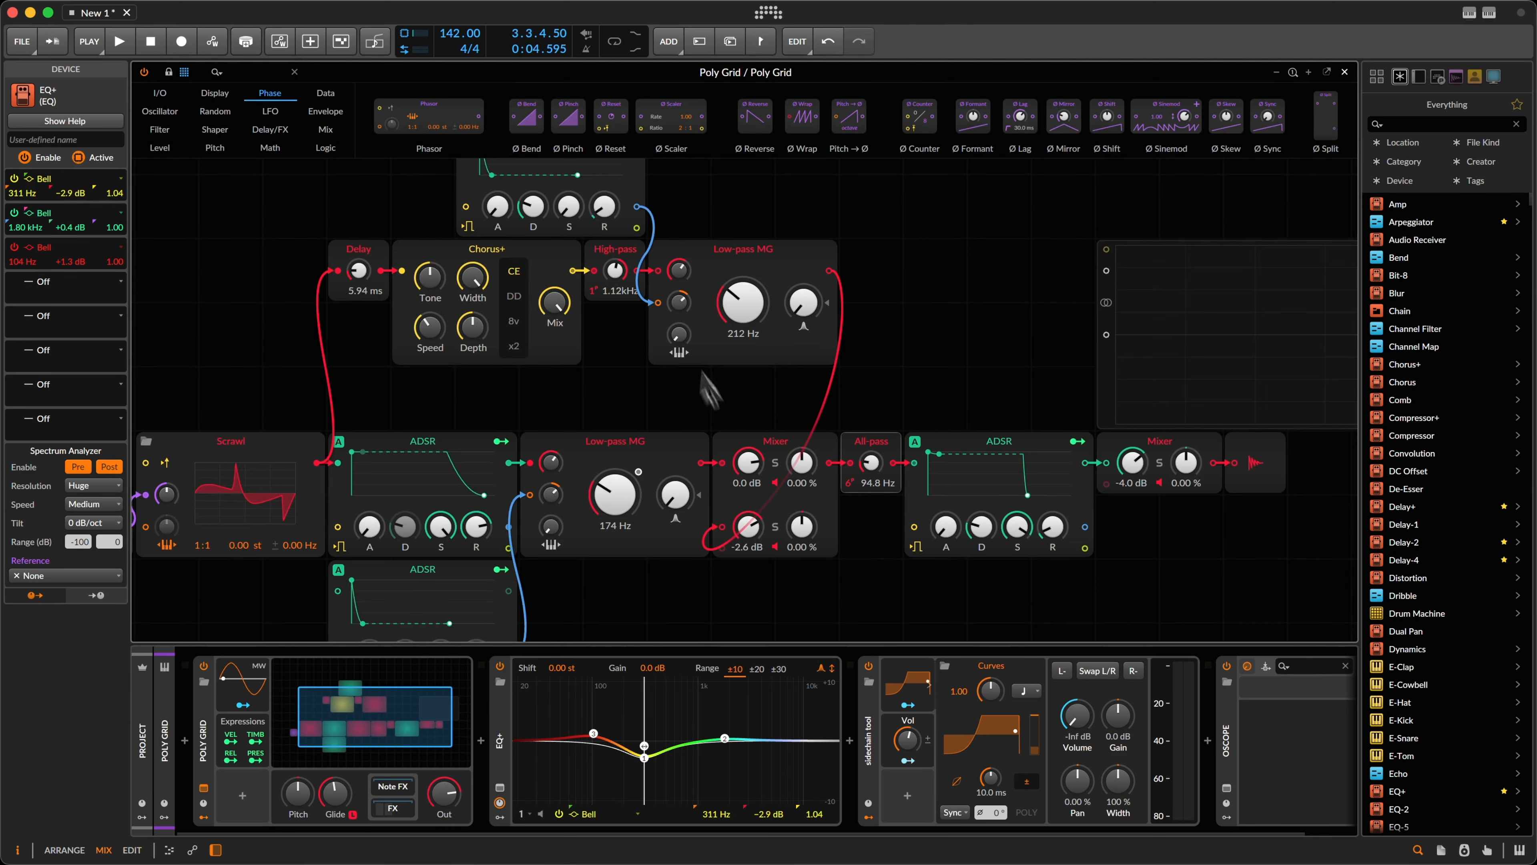
{"action": "key", "text": "Tab"}
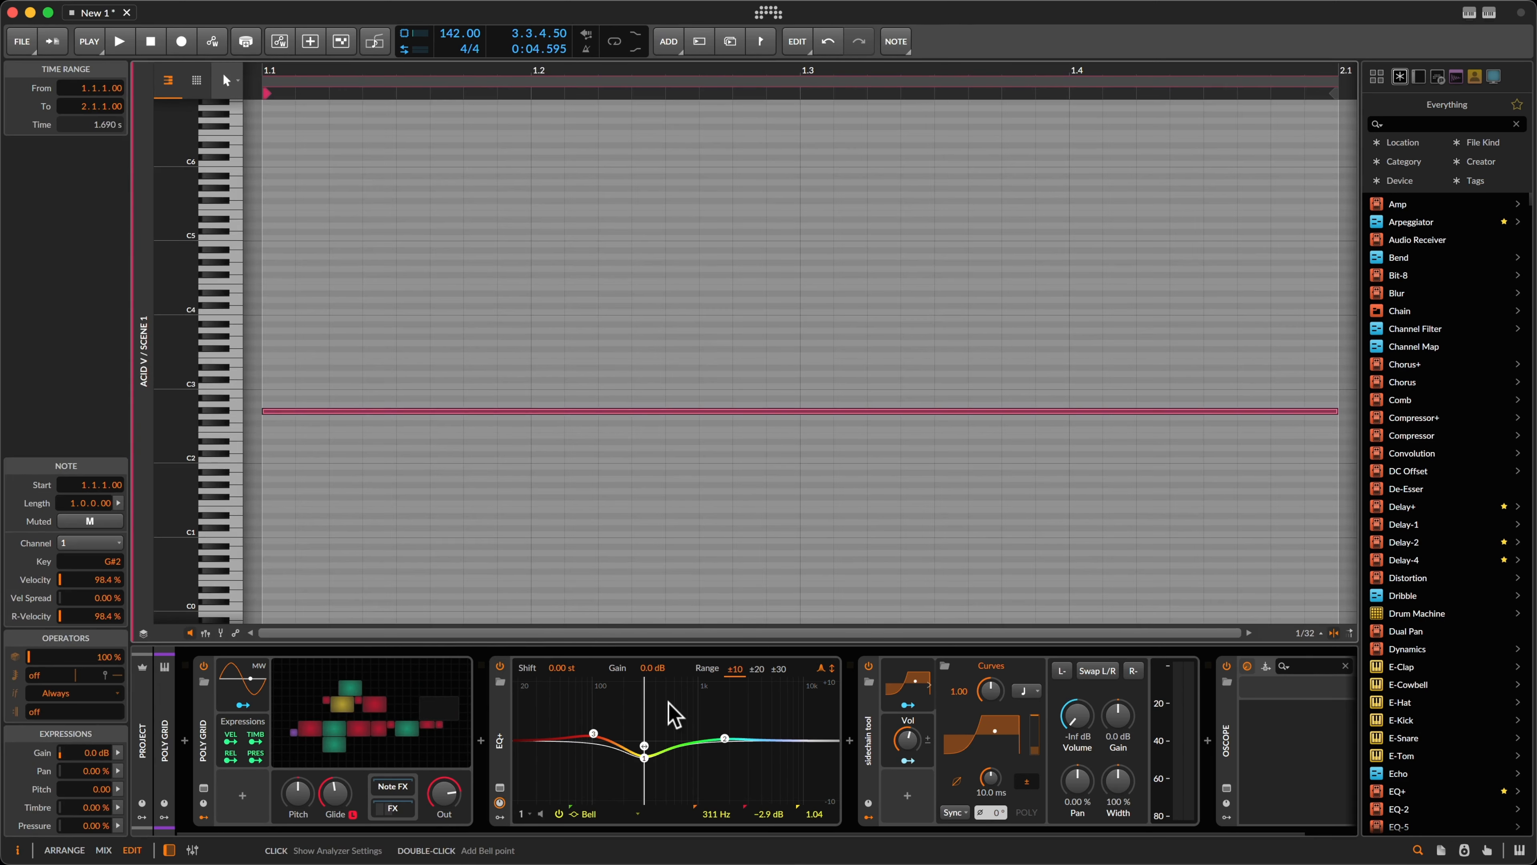
{"action": "key", "text": "Tab"}
{"action": "left_click", "coordinate": [665, 724]}
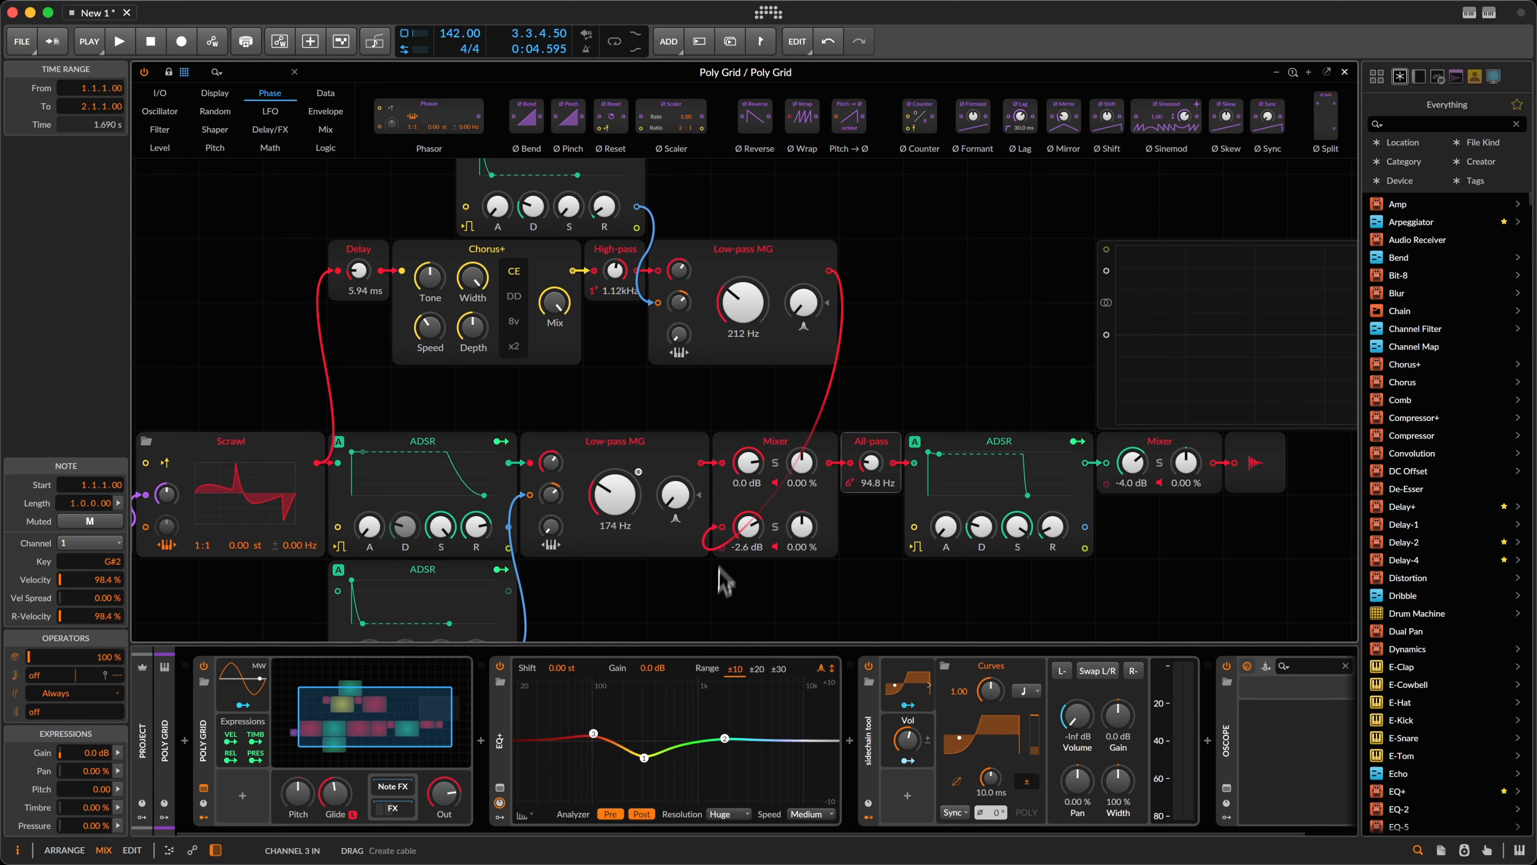
{"action": "key", "text": "space"}
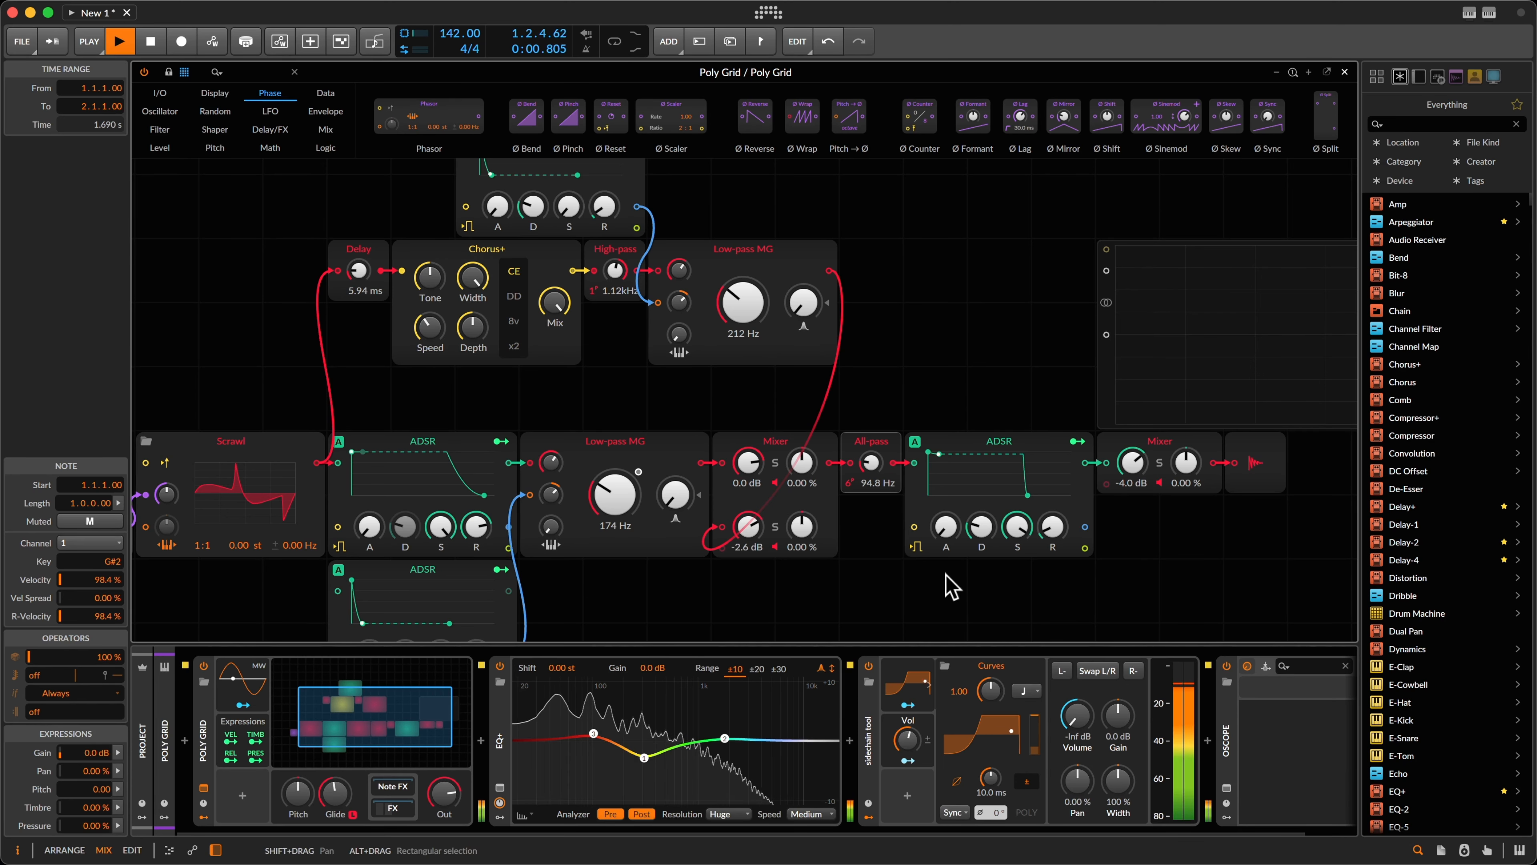
{"action": "key", "text": "alt+3"}
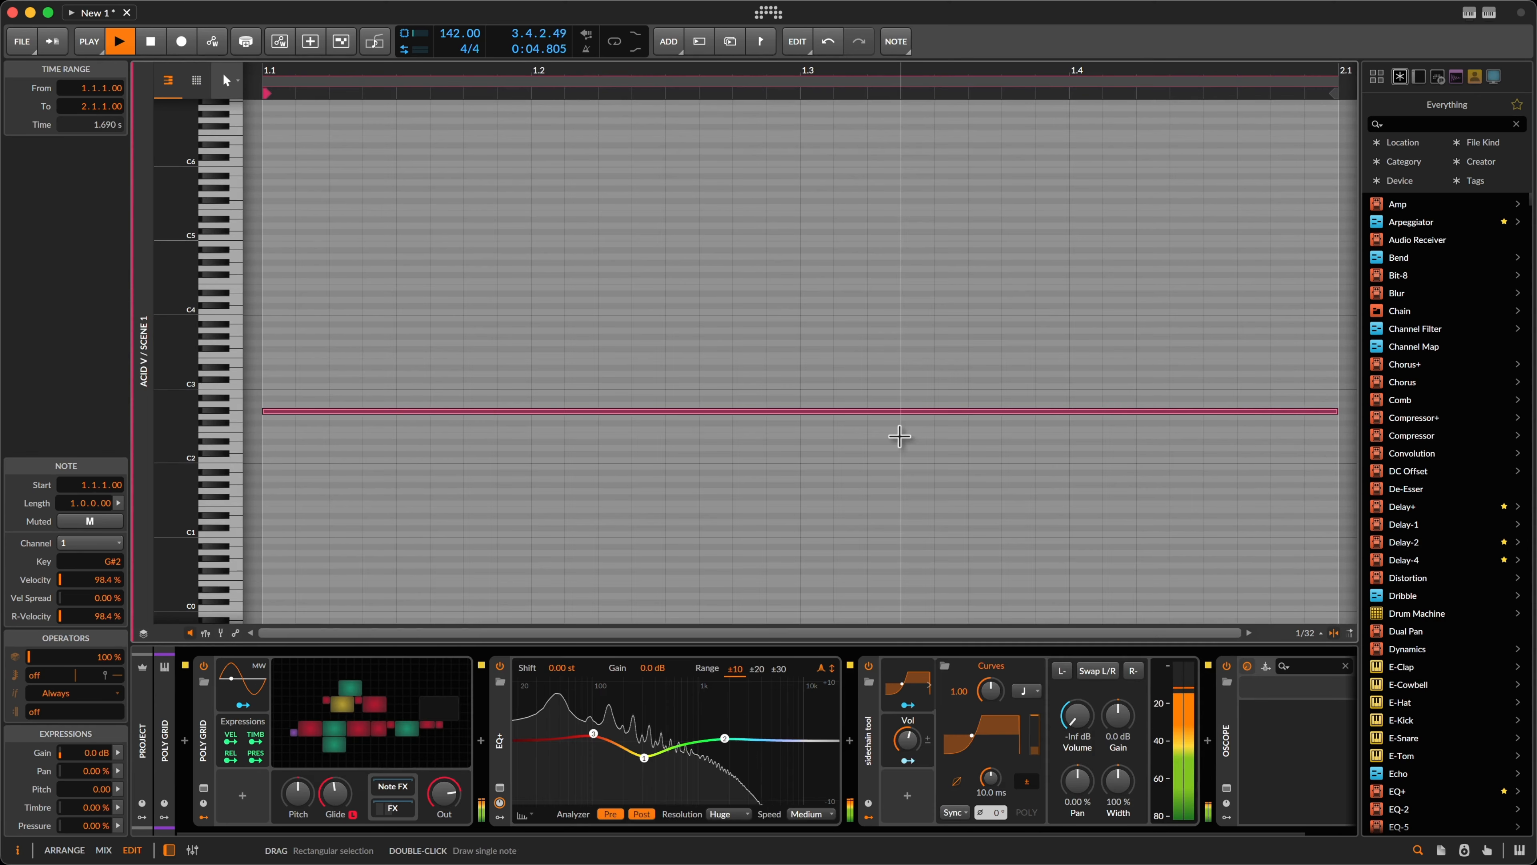
{"action": "key", "text": "alt+2"}
Step: Raise the Low-pass MG cutoffs to 234 Hz and 348 Hz, then close the editor and stop
{"action": "scroll", "coordinate": [617, 290], "scroll_direction": "up", "scroll_amount": 2}
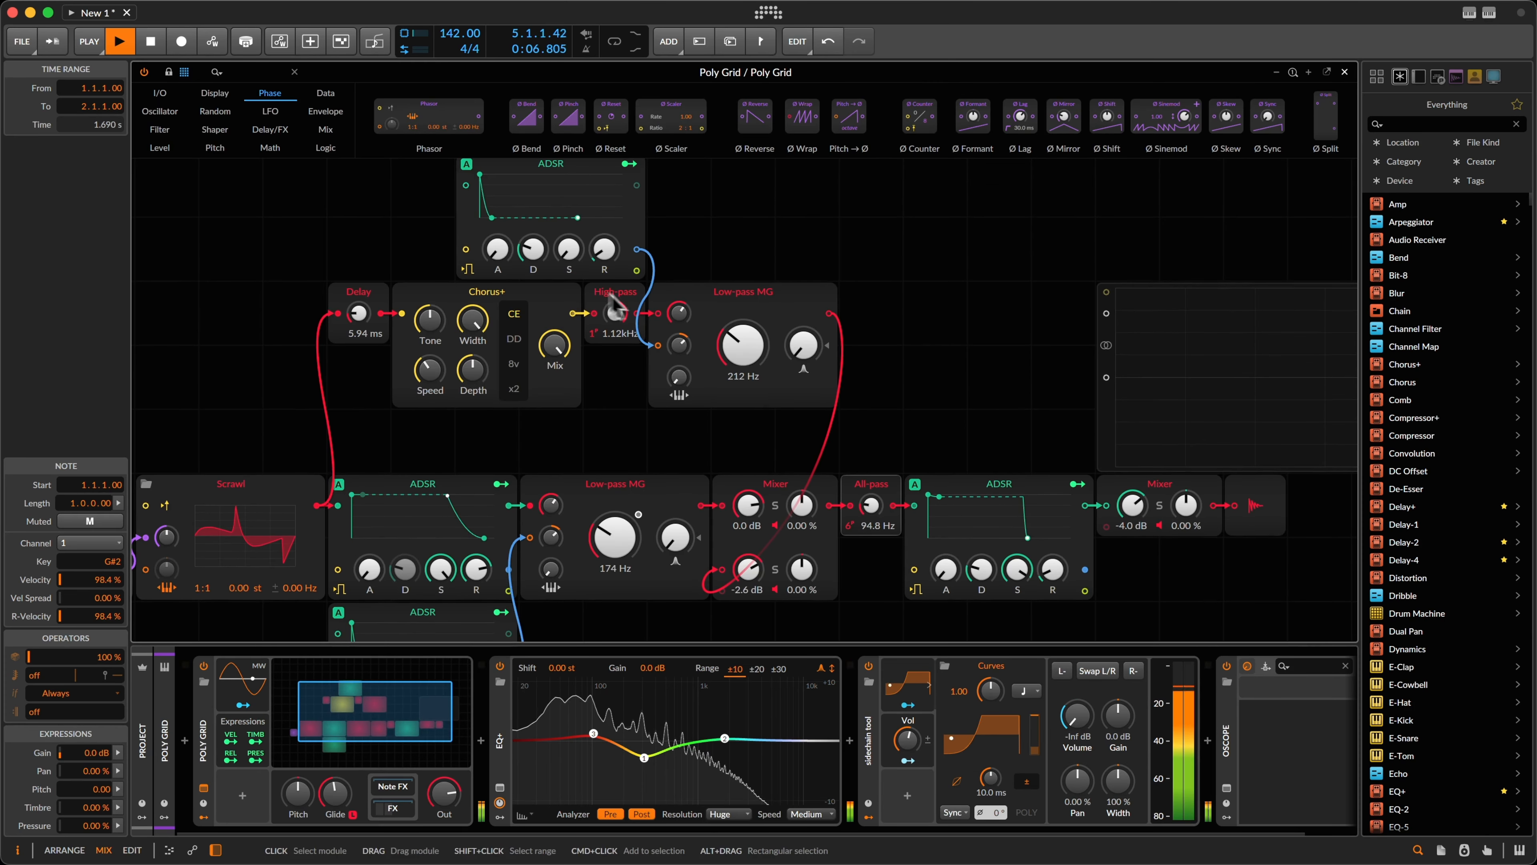
{"action": "left_click_drag", "start_coordinate": [619, 540], "coordinate": [622, 556]}
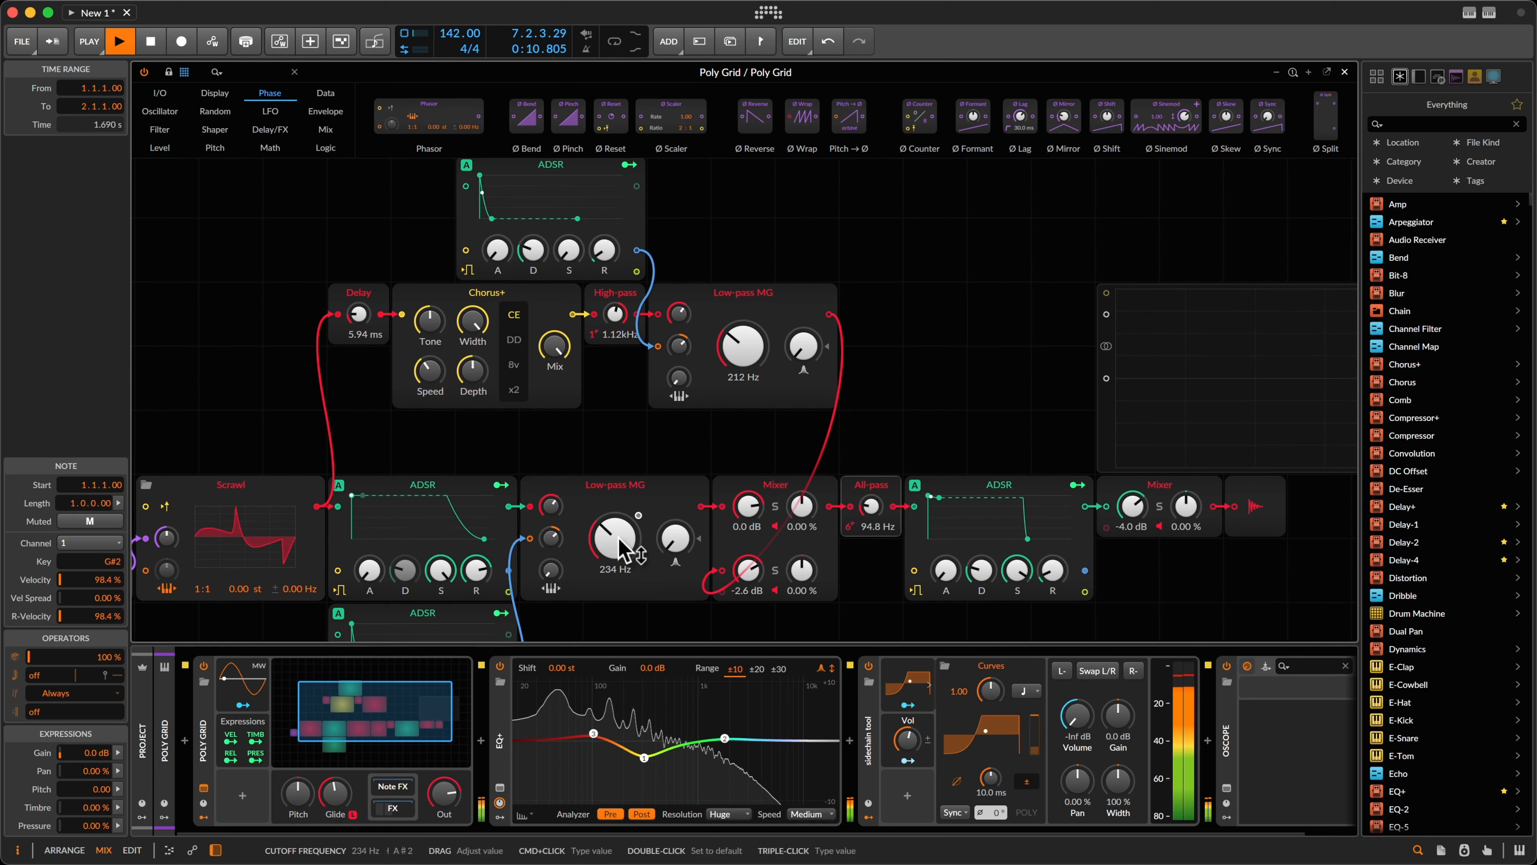
{"action": "left_click_drag", "start_coordinate": [735, 345], "coordinate": [736, 337]}
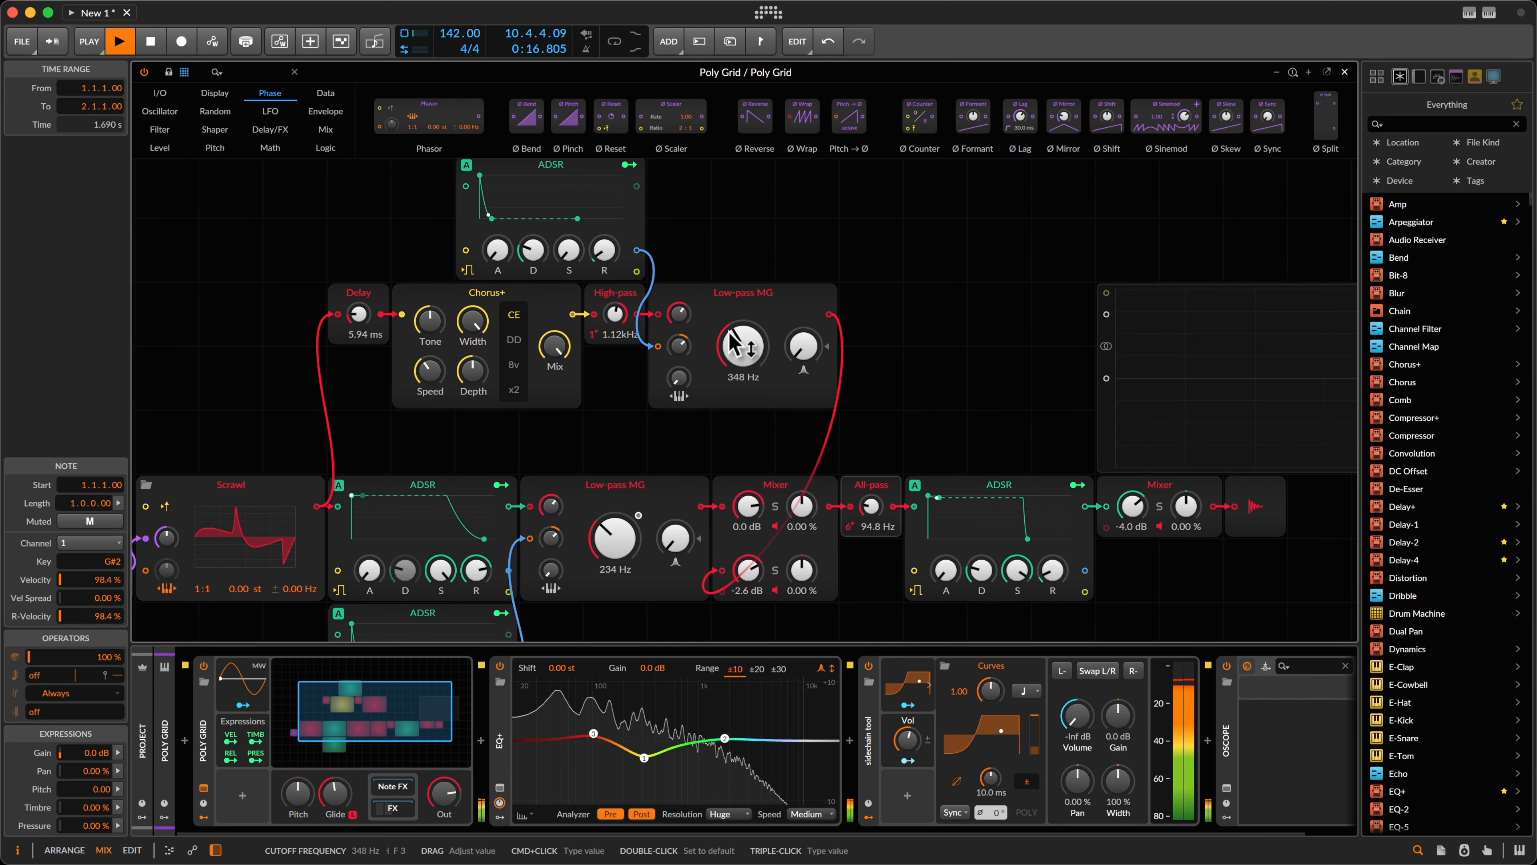
{"action": "key", "text": "Escape"}
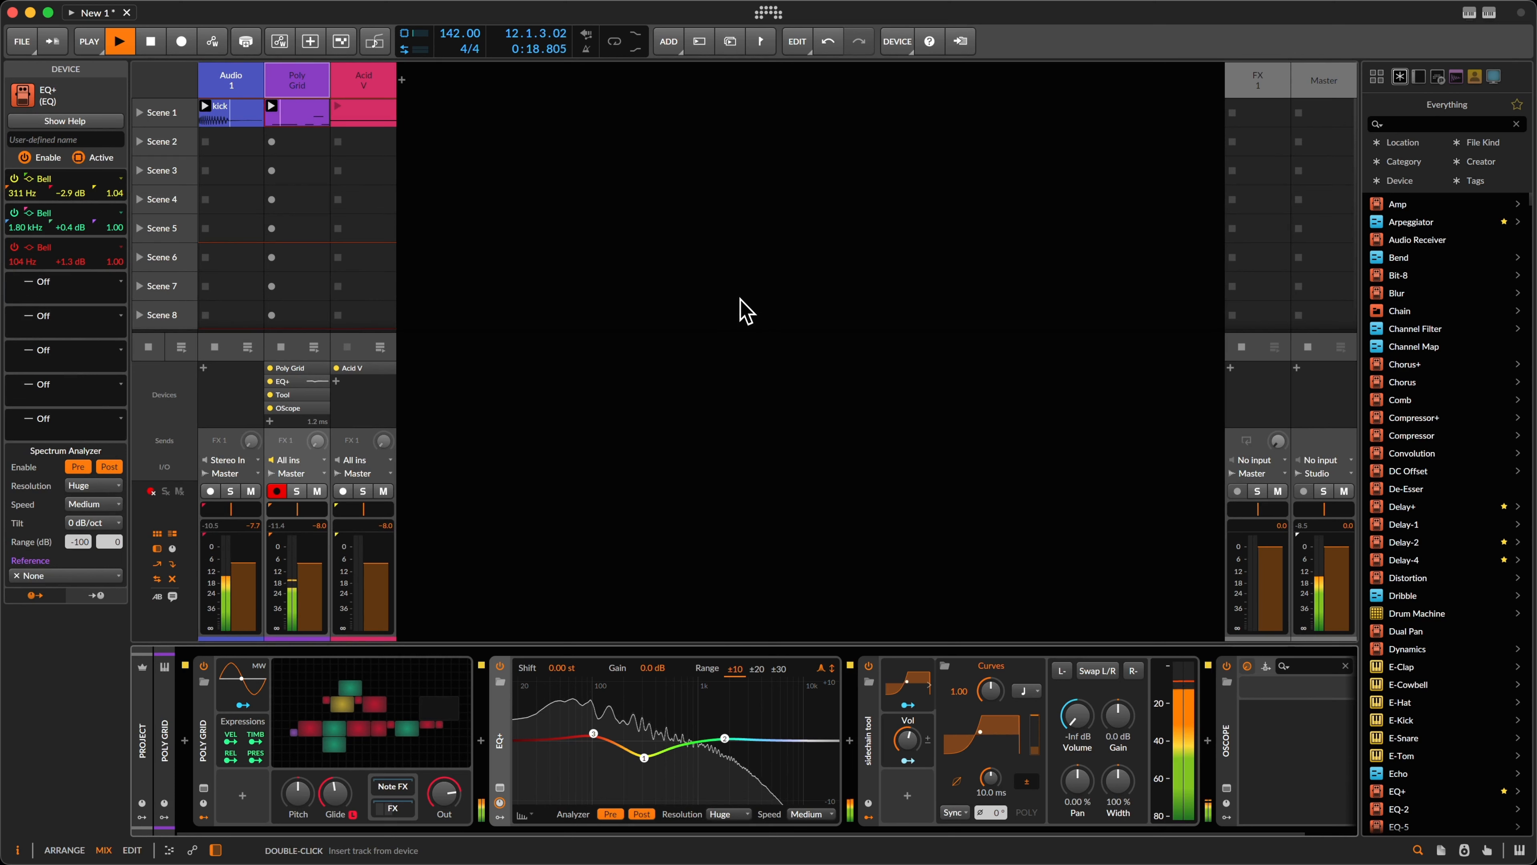
{"action": "key", "text": "space"}
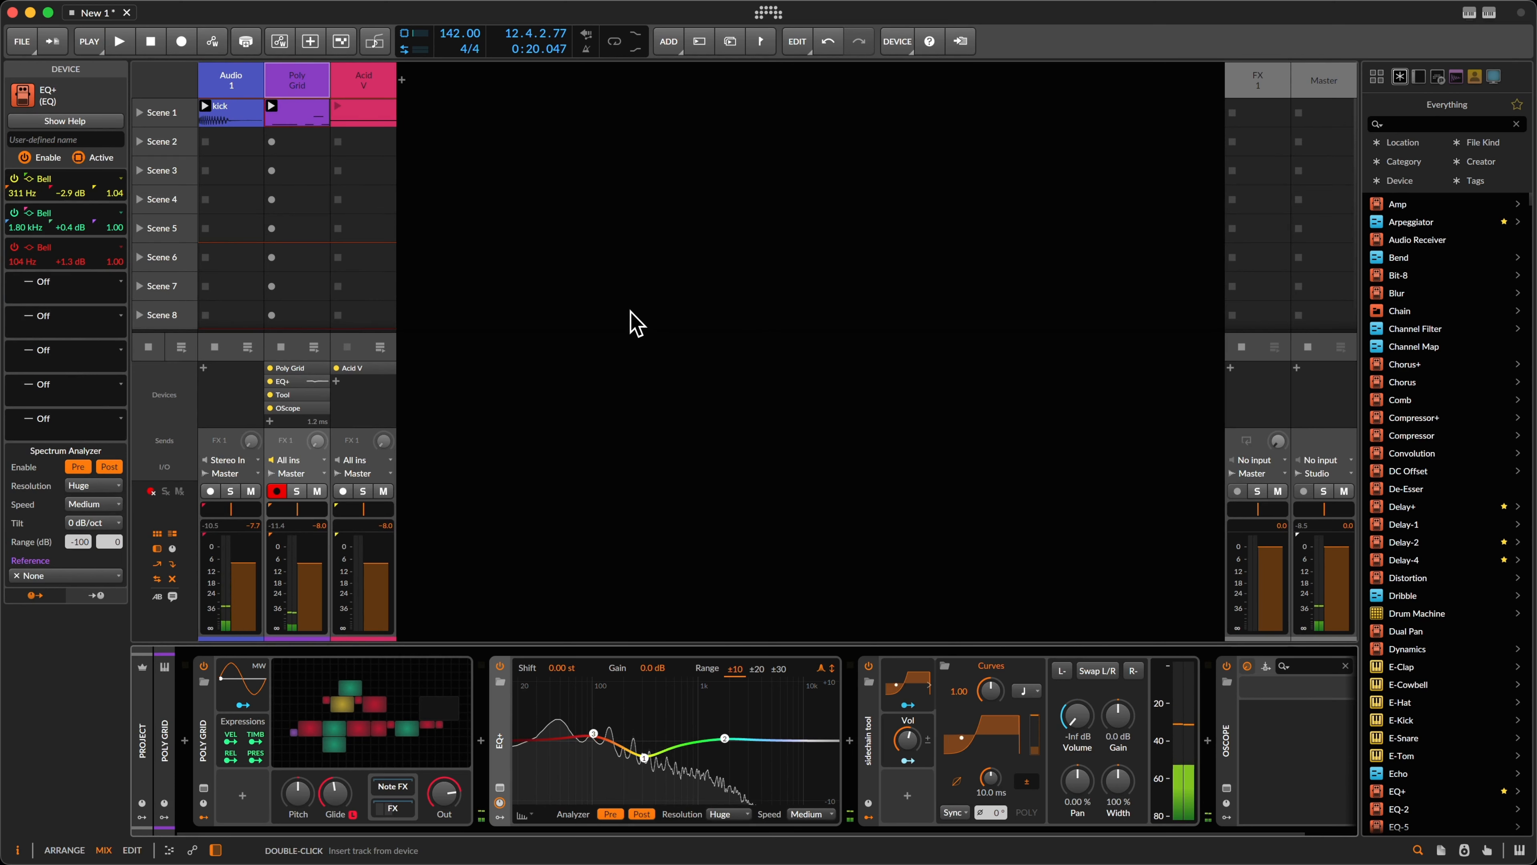